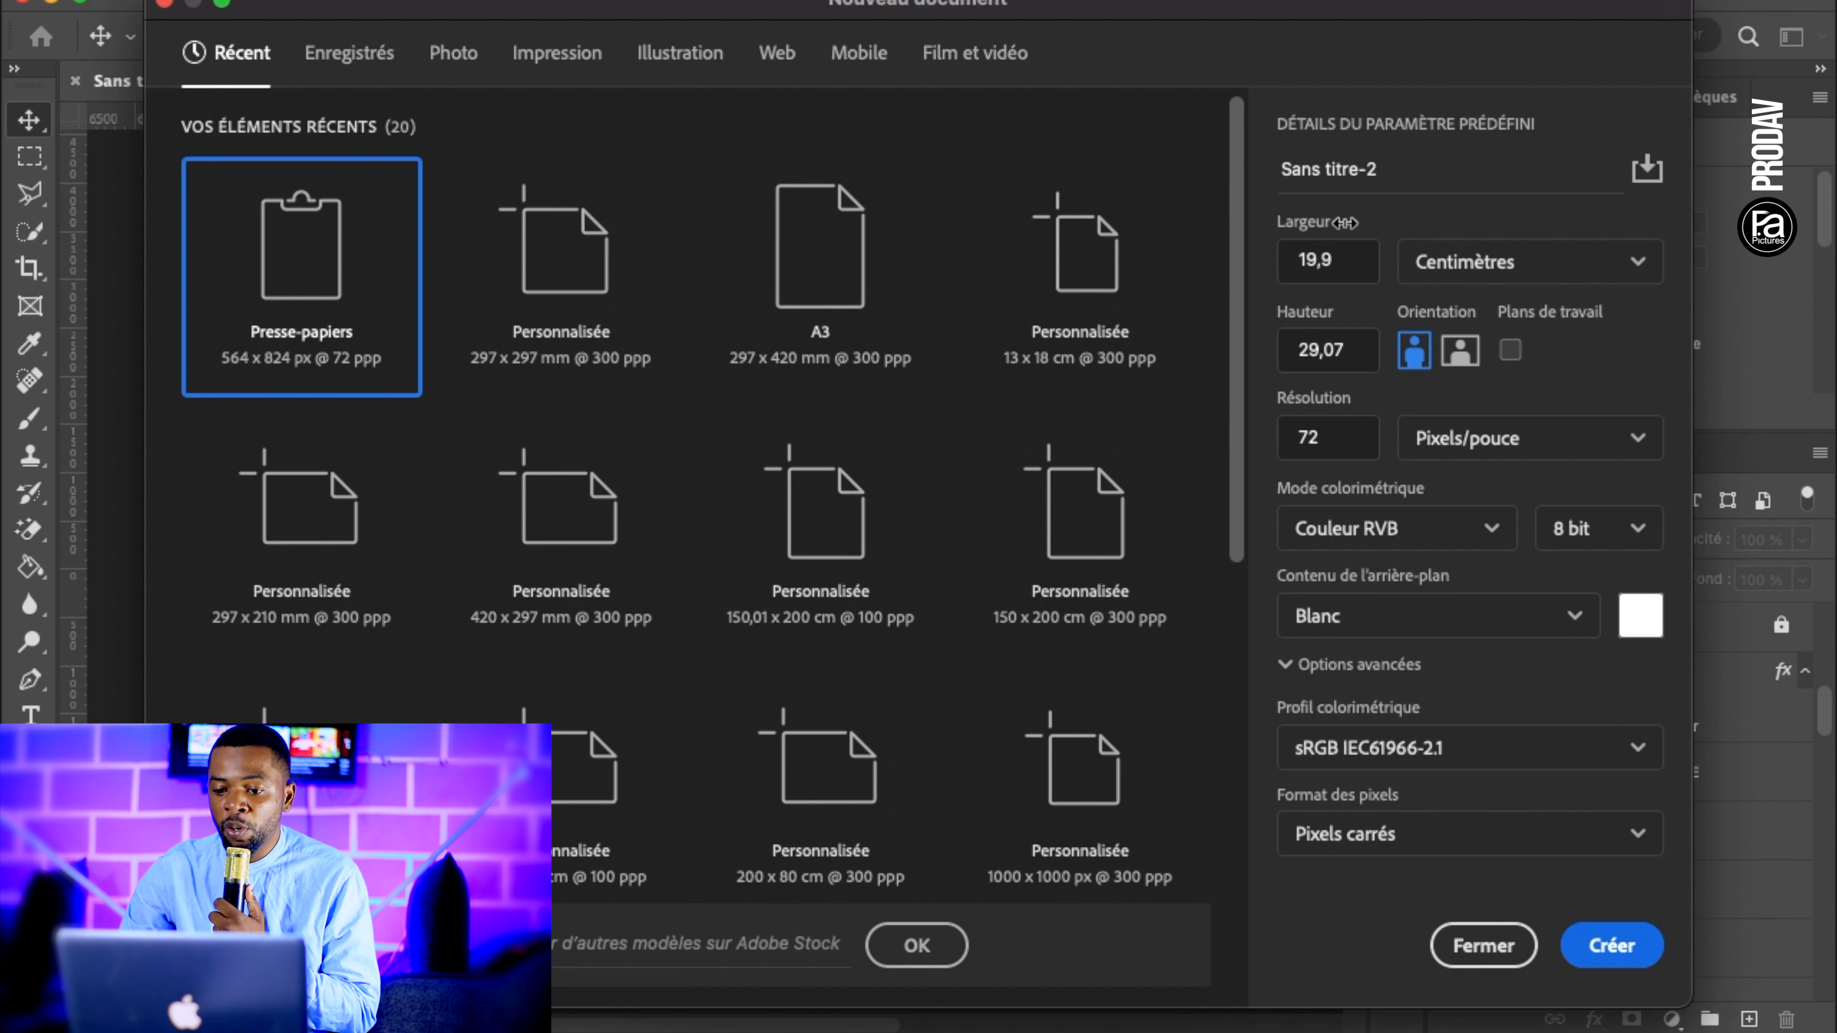
- Create a new document 29 cm wide and 29 cm high at a resolution of 300 pixels per inch
double_click(1355, 257)
text(29)
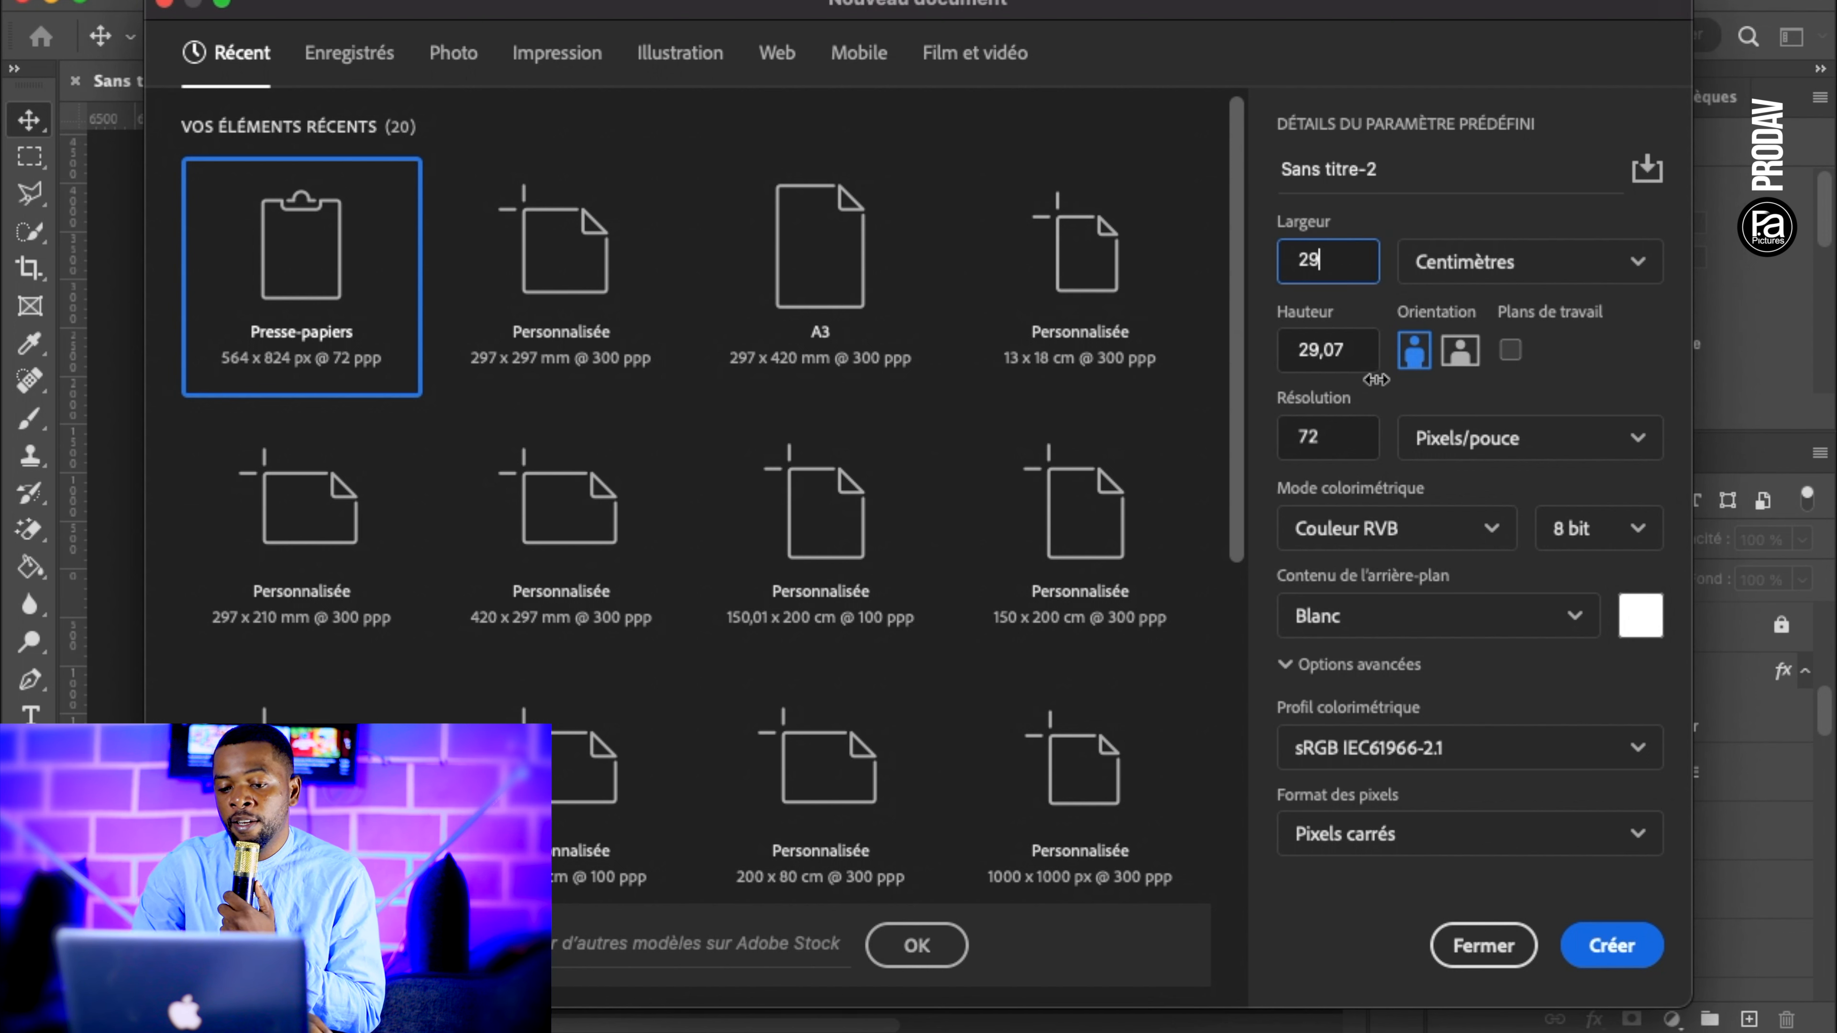
double_click(1360, 353)
text(29)
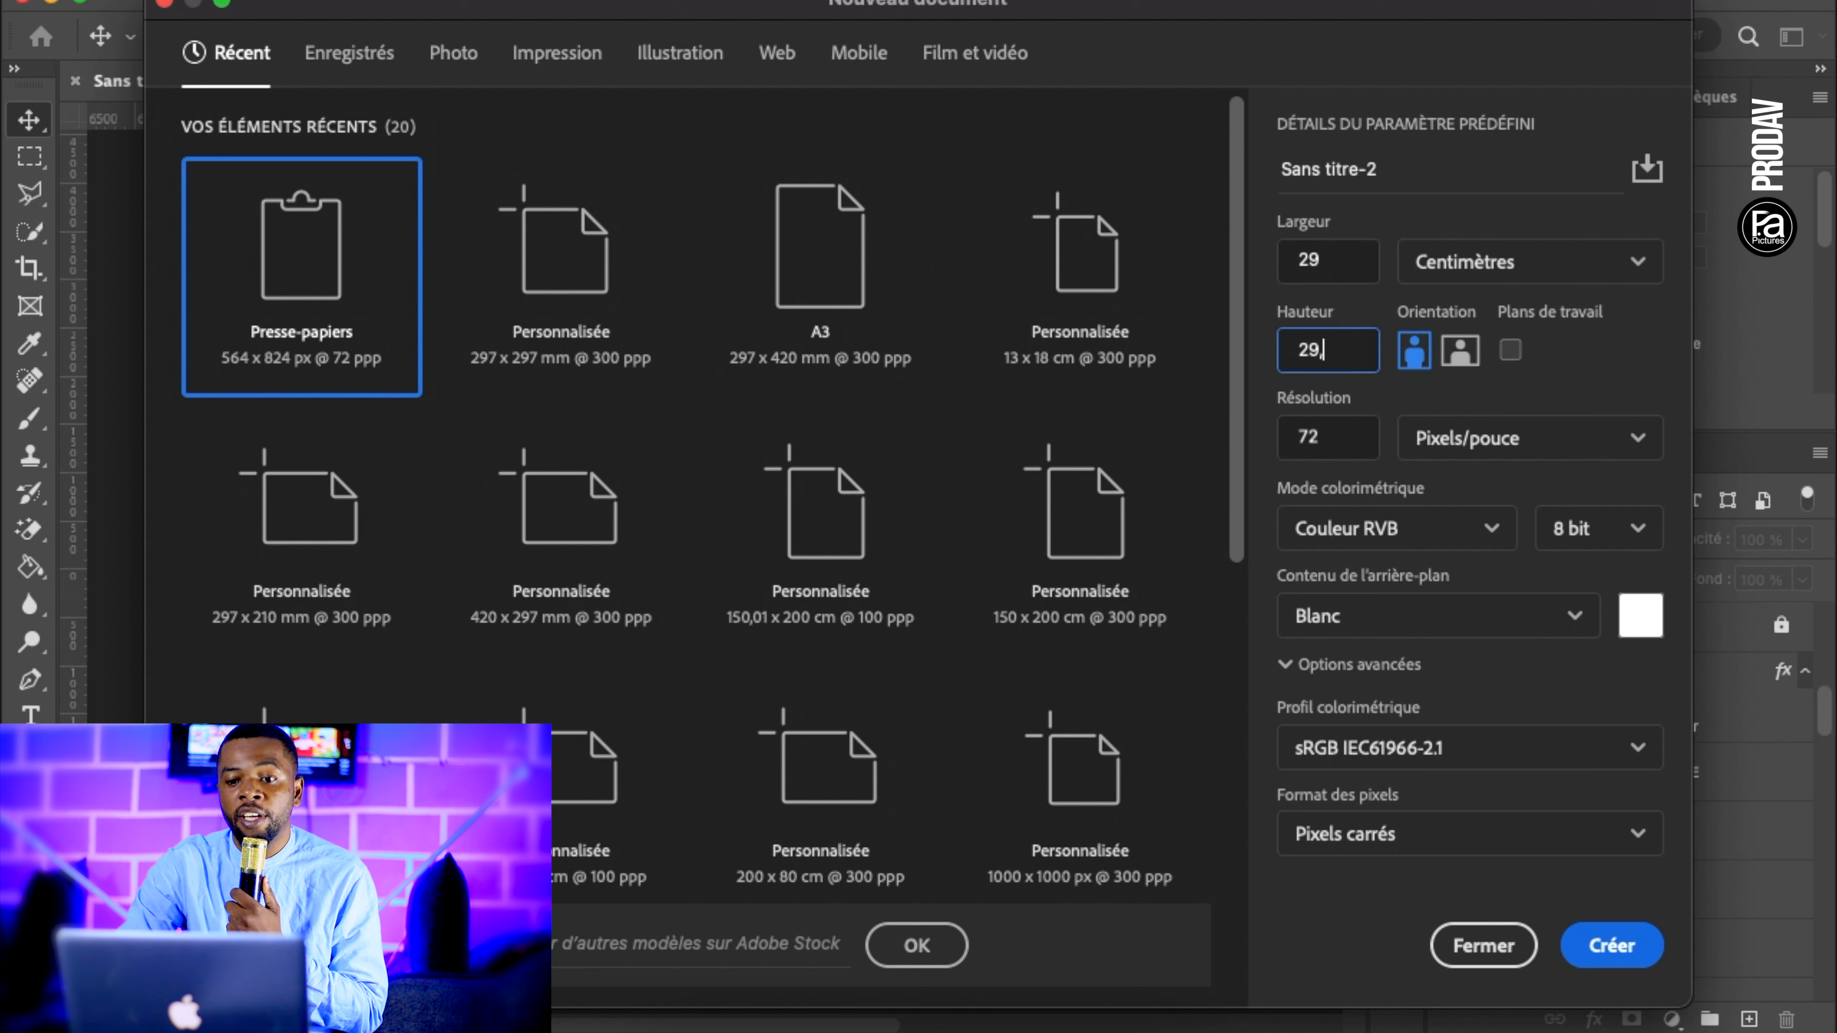
double_click(1366, 438)
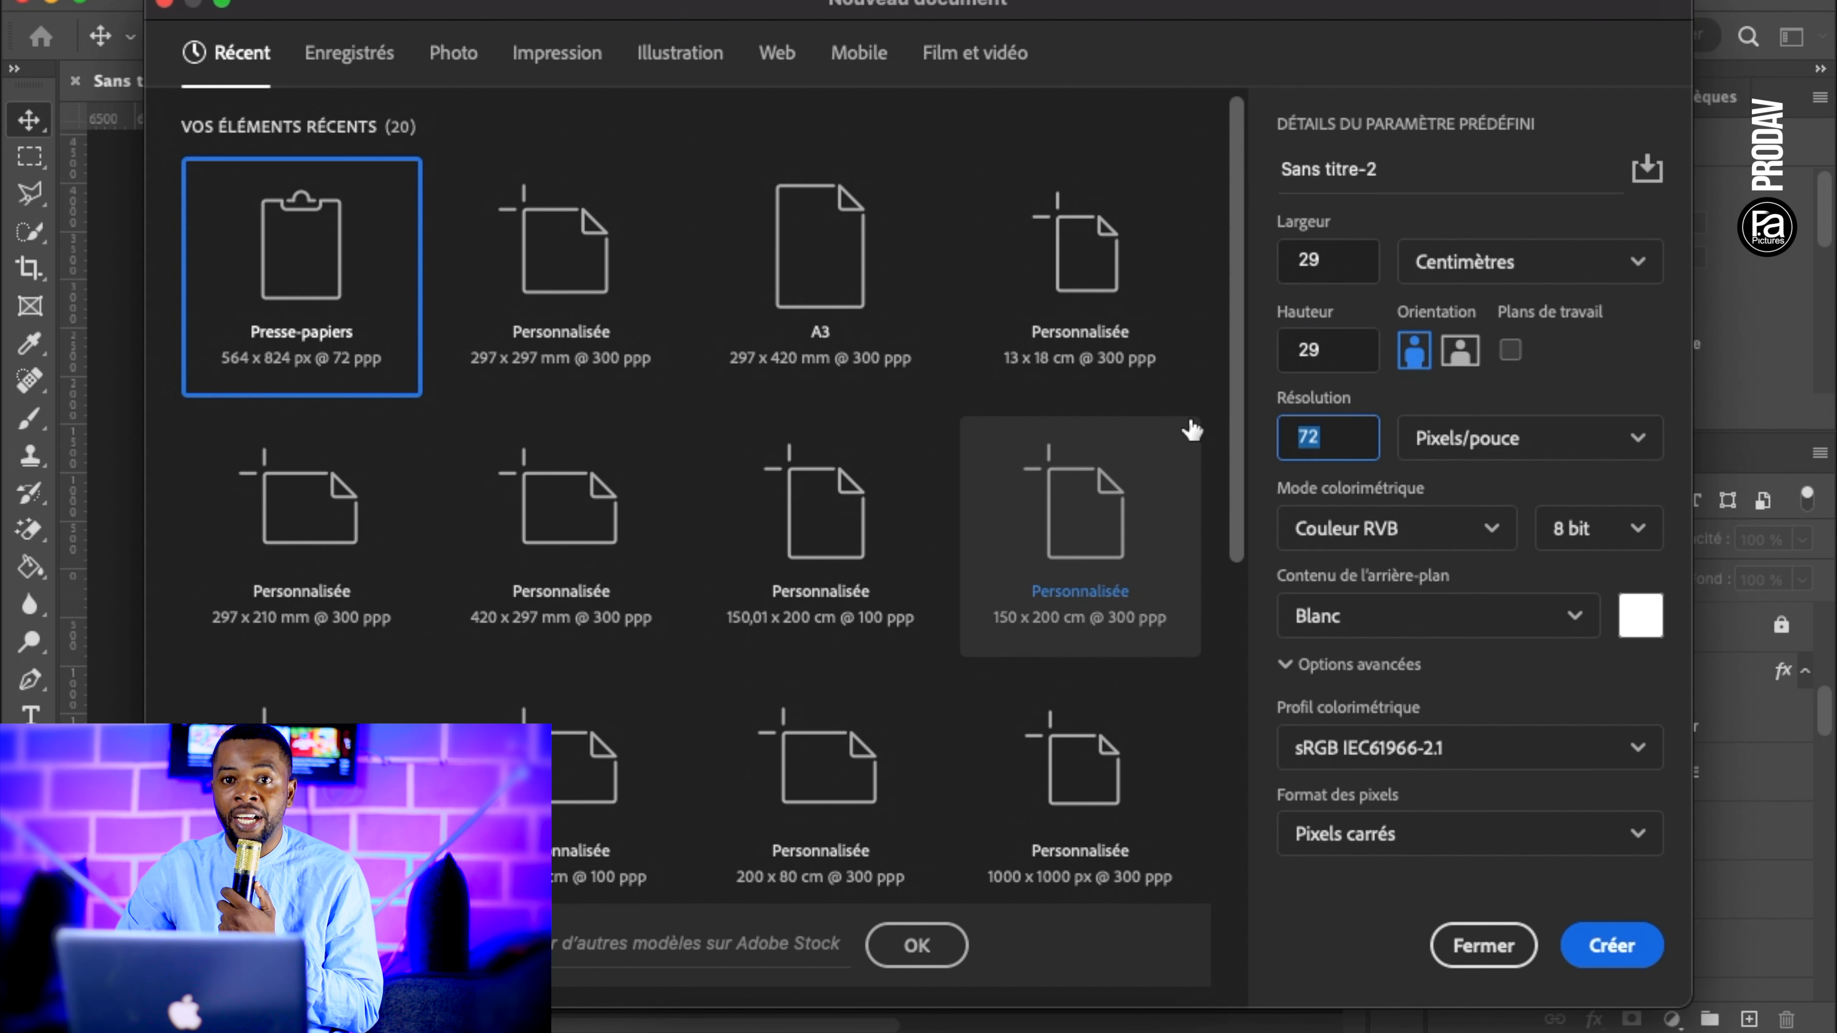
text(300)
click(1432, 399)
double_click(1336, 445)
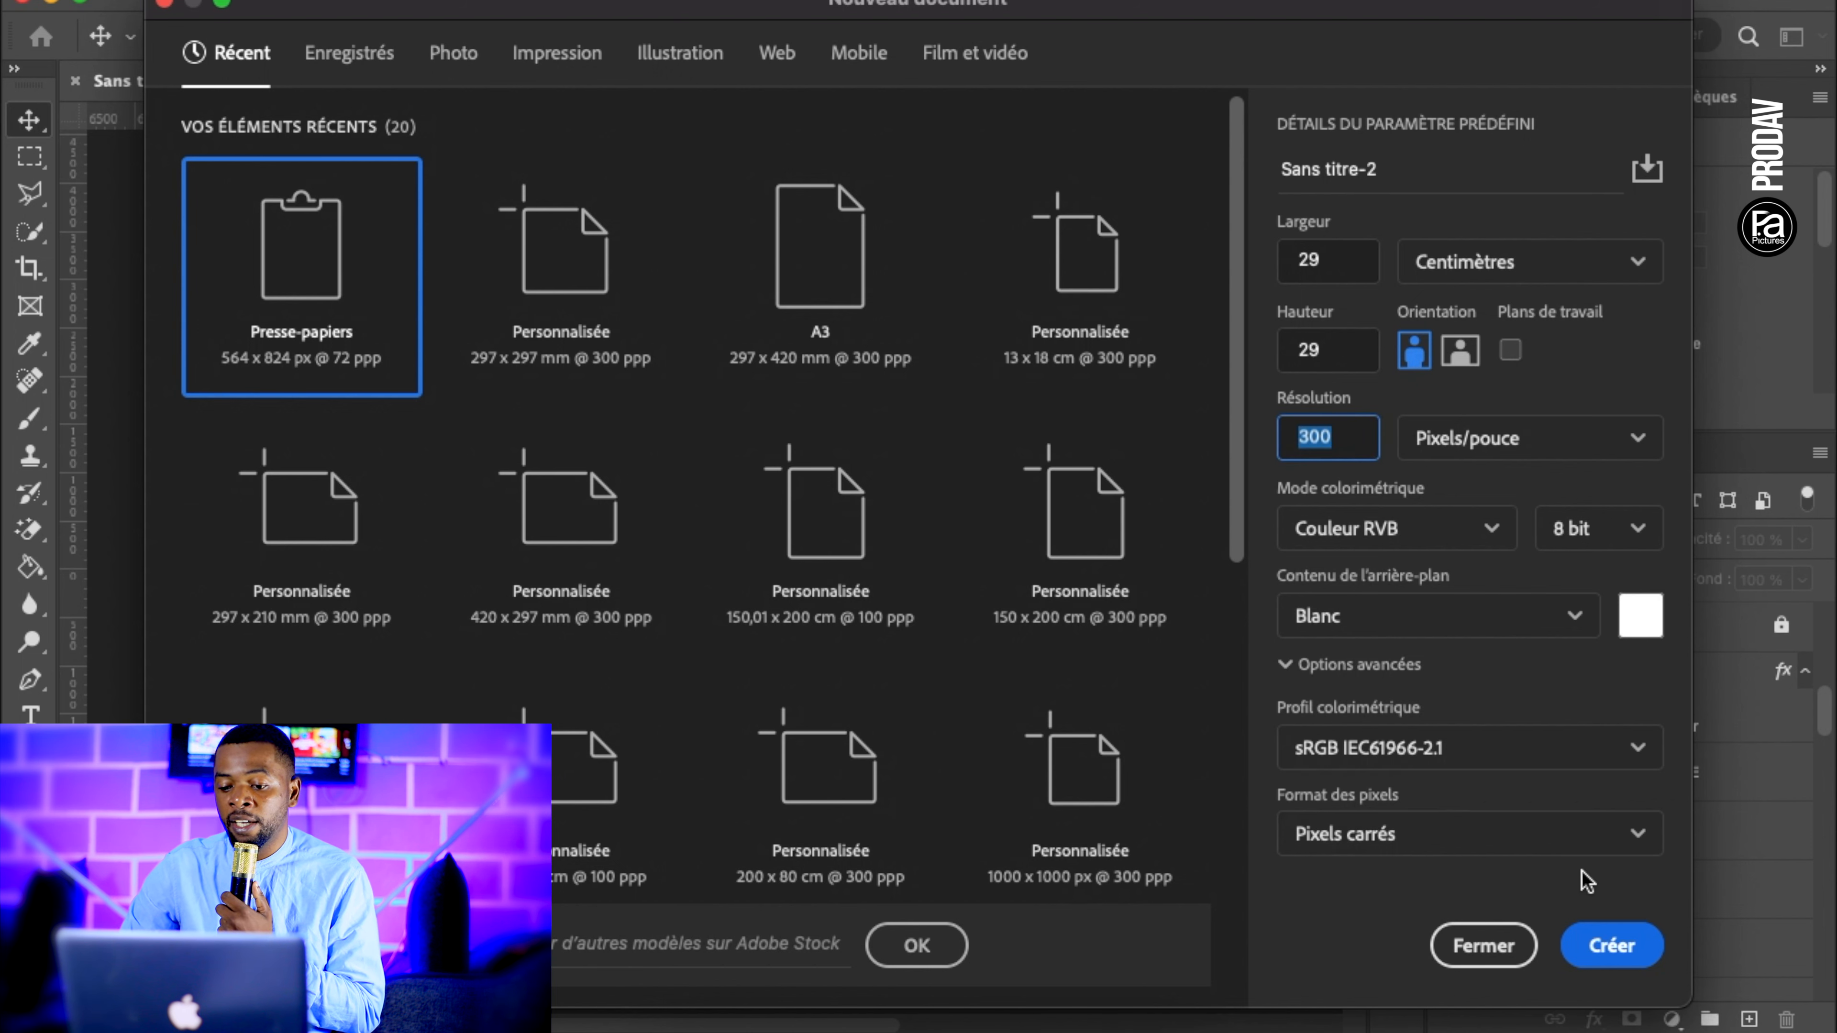
click(1628, 944)
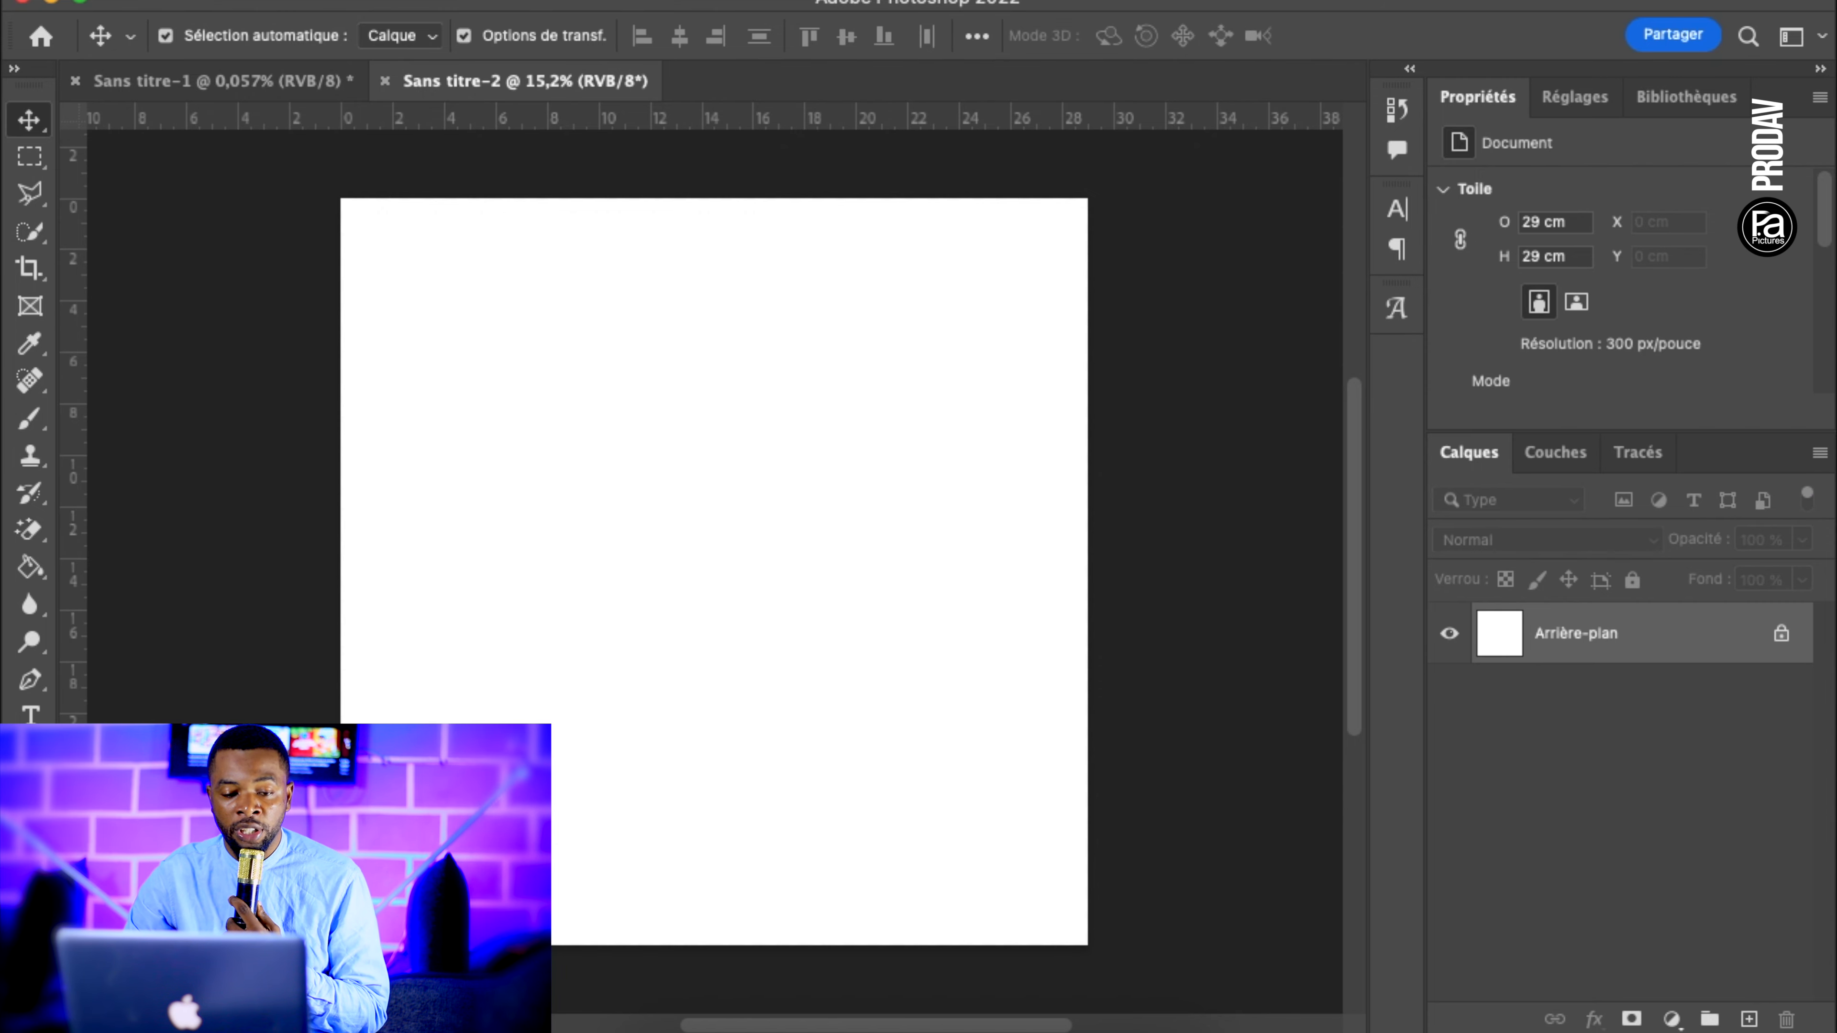
- Set the Rectangle tool's fill colour to hex 0096C9
key(u)
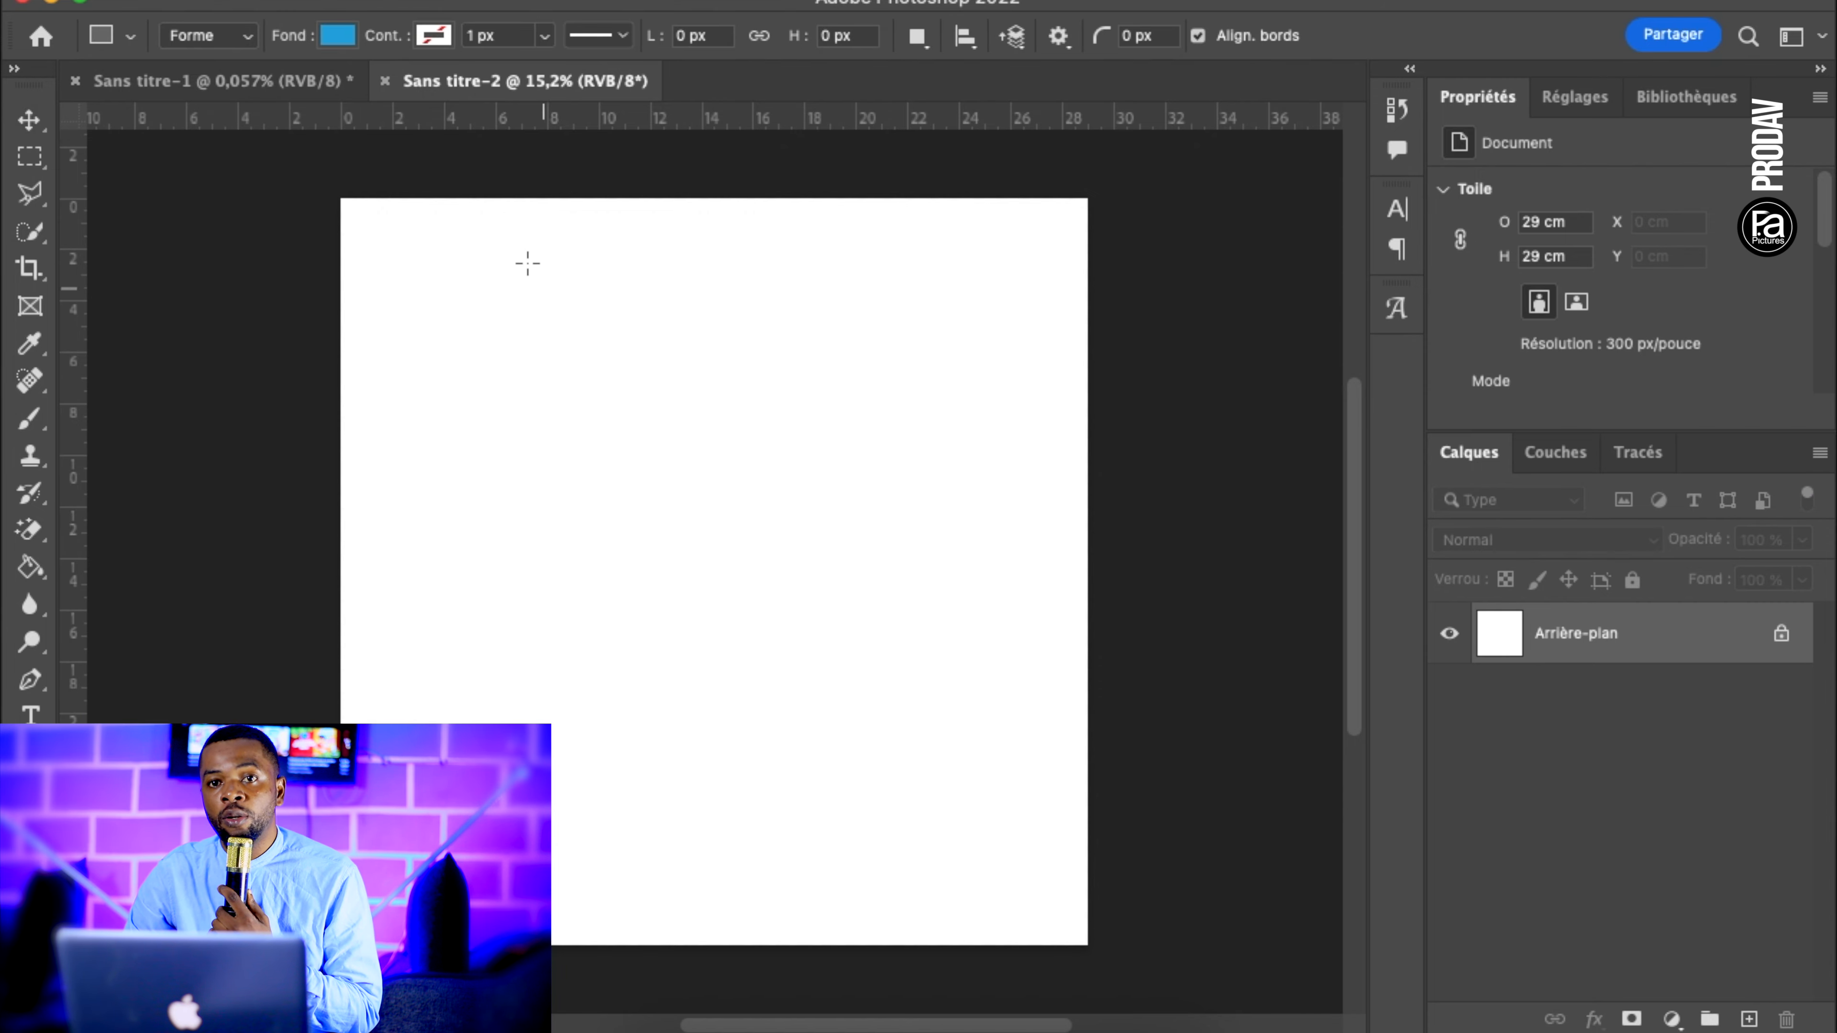
click(338, 35)
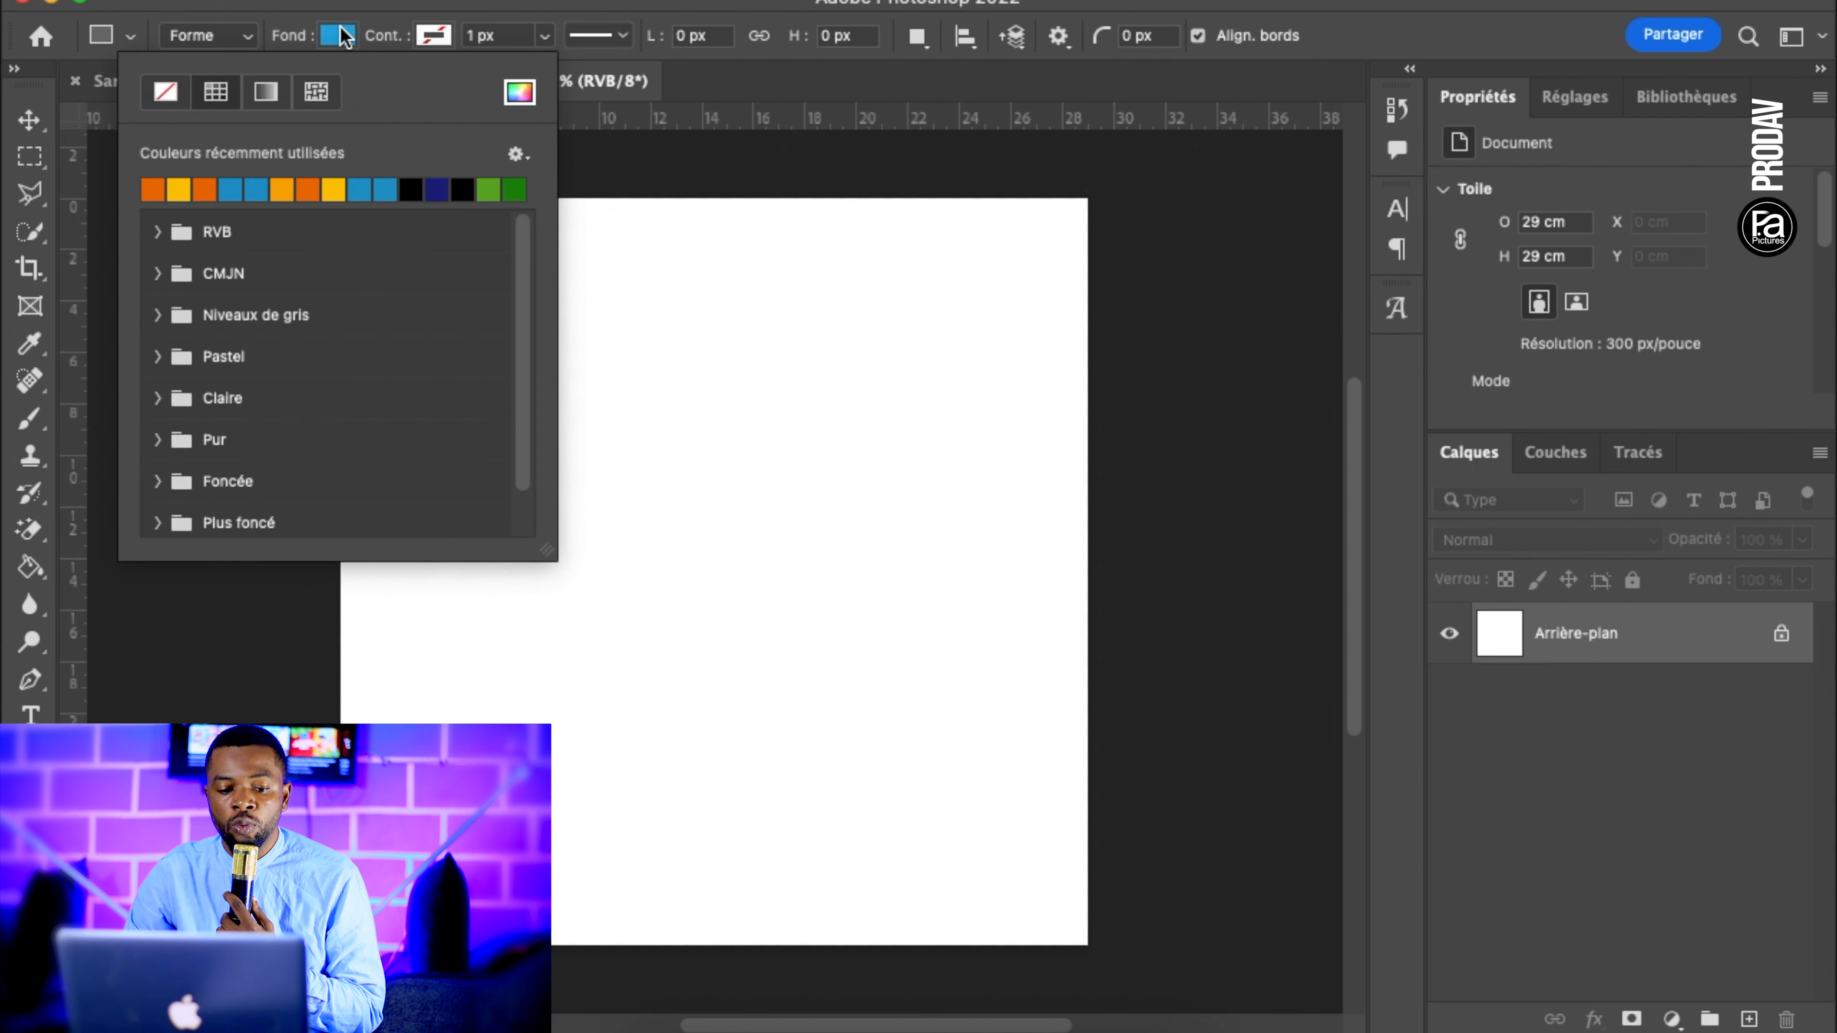
click(521, 101)
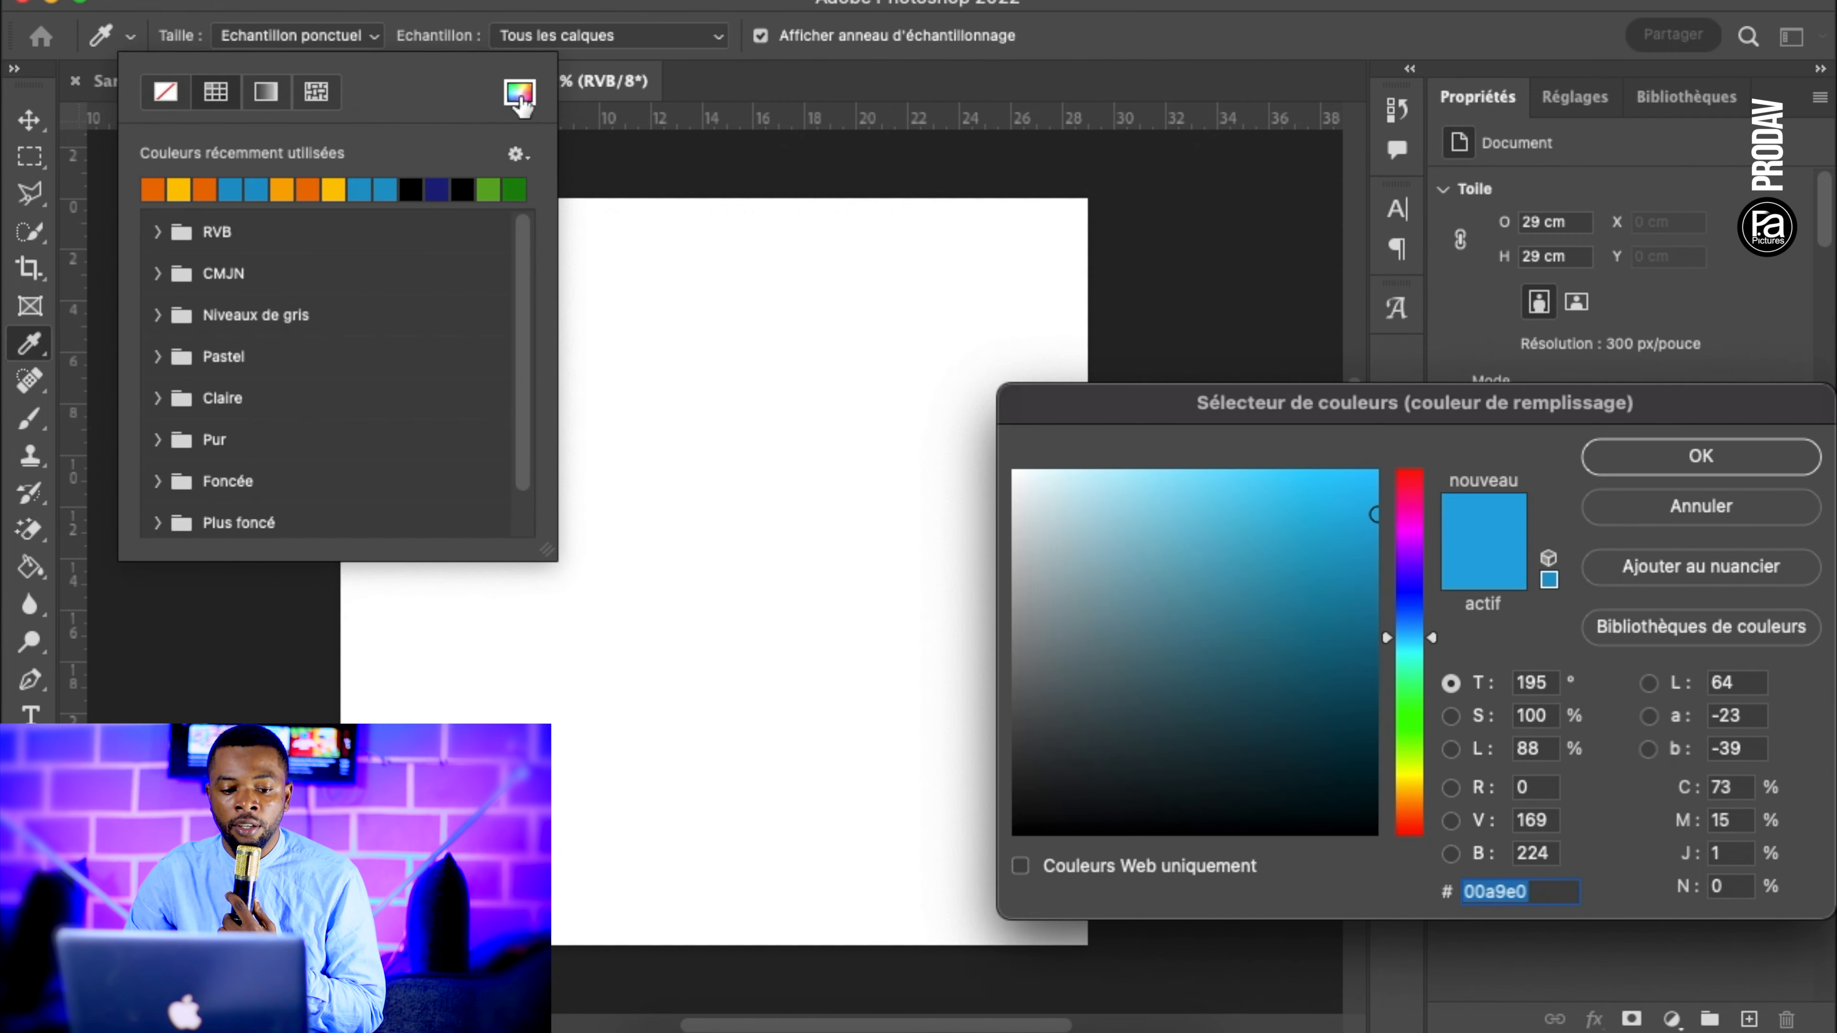
click(1374, 515)
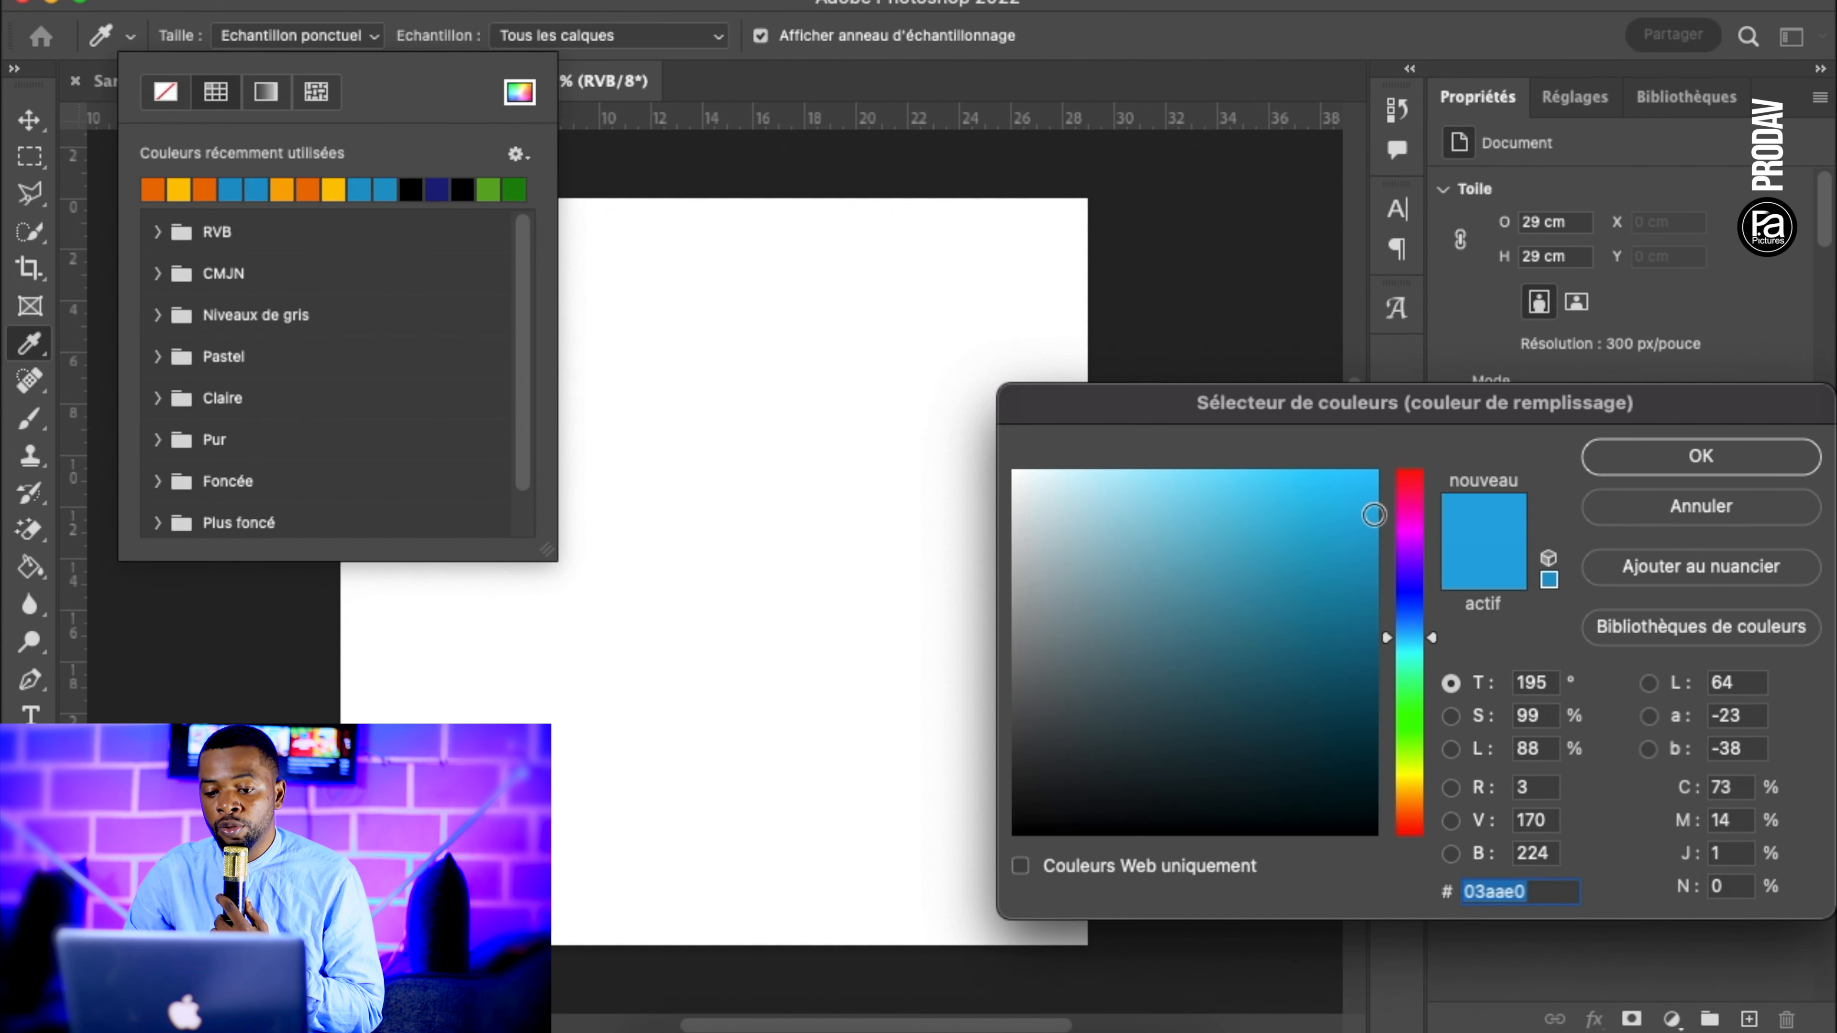
click(1375, 519)
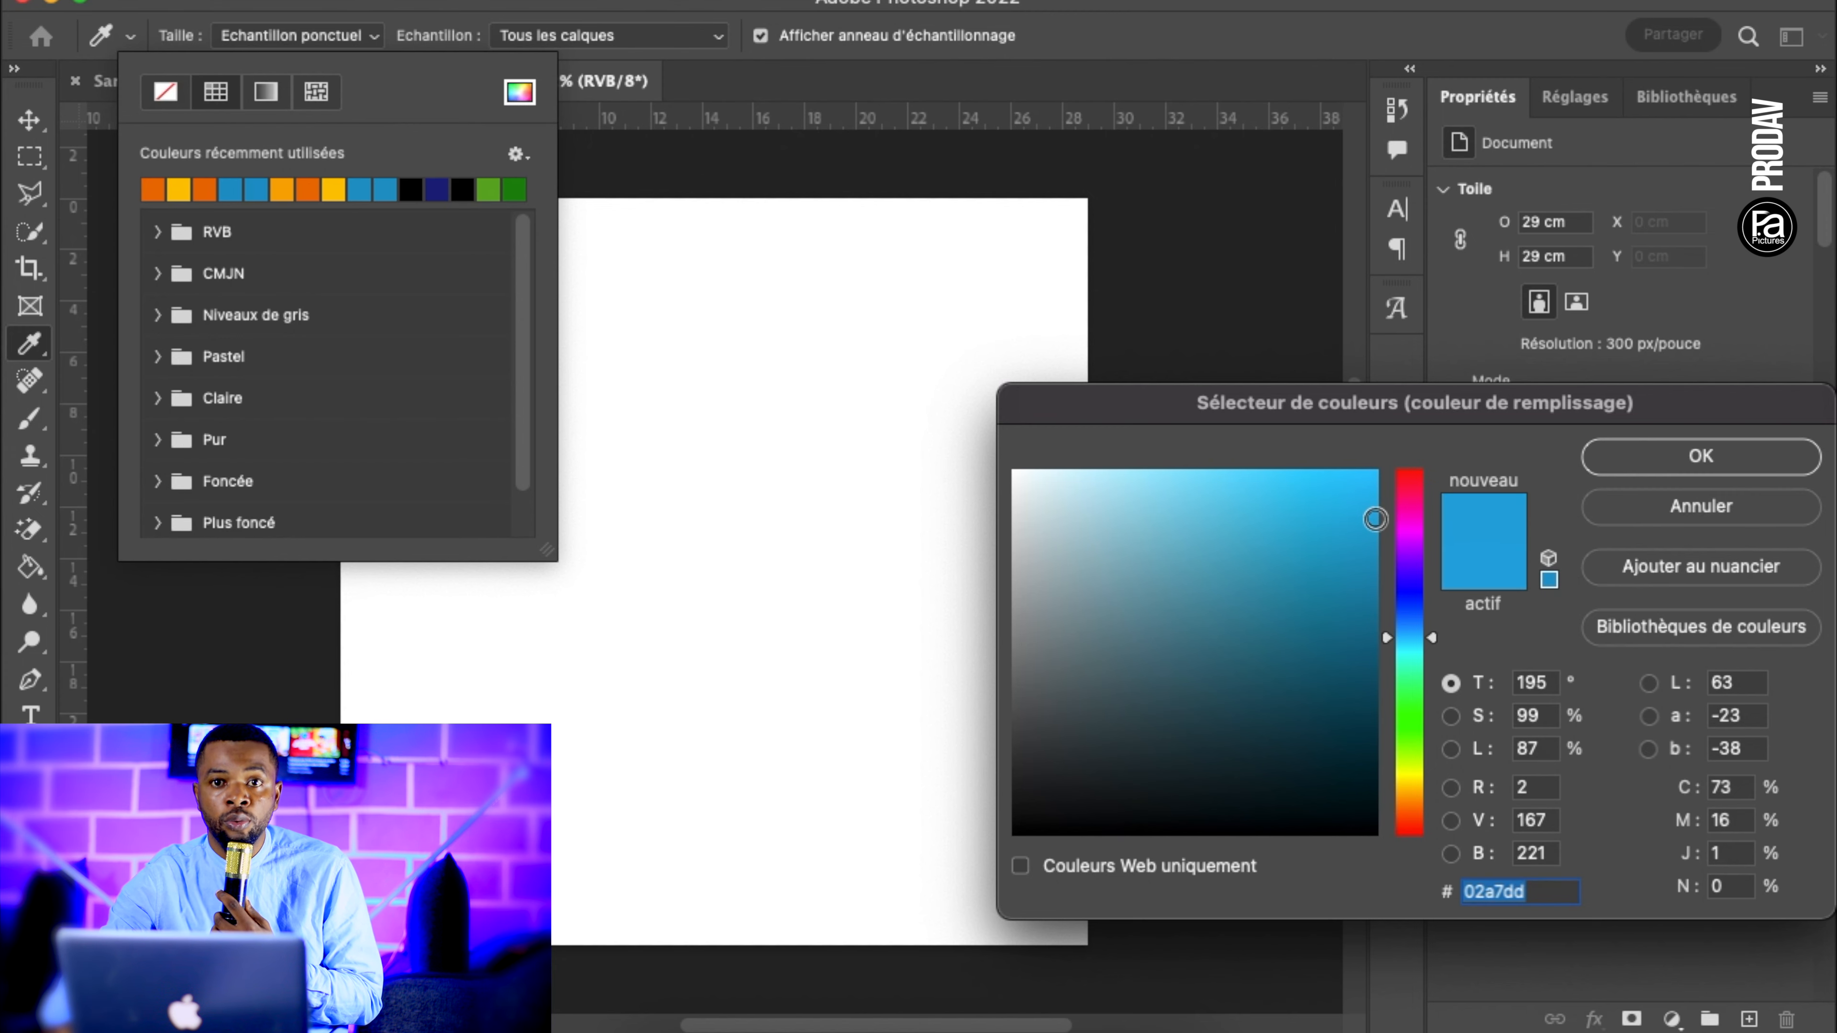
text(00)
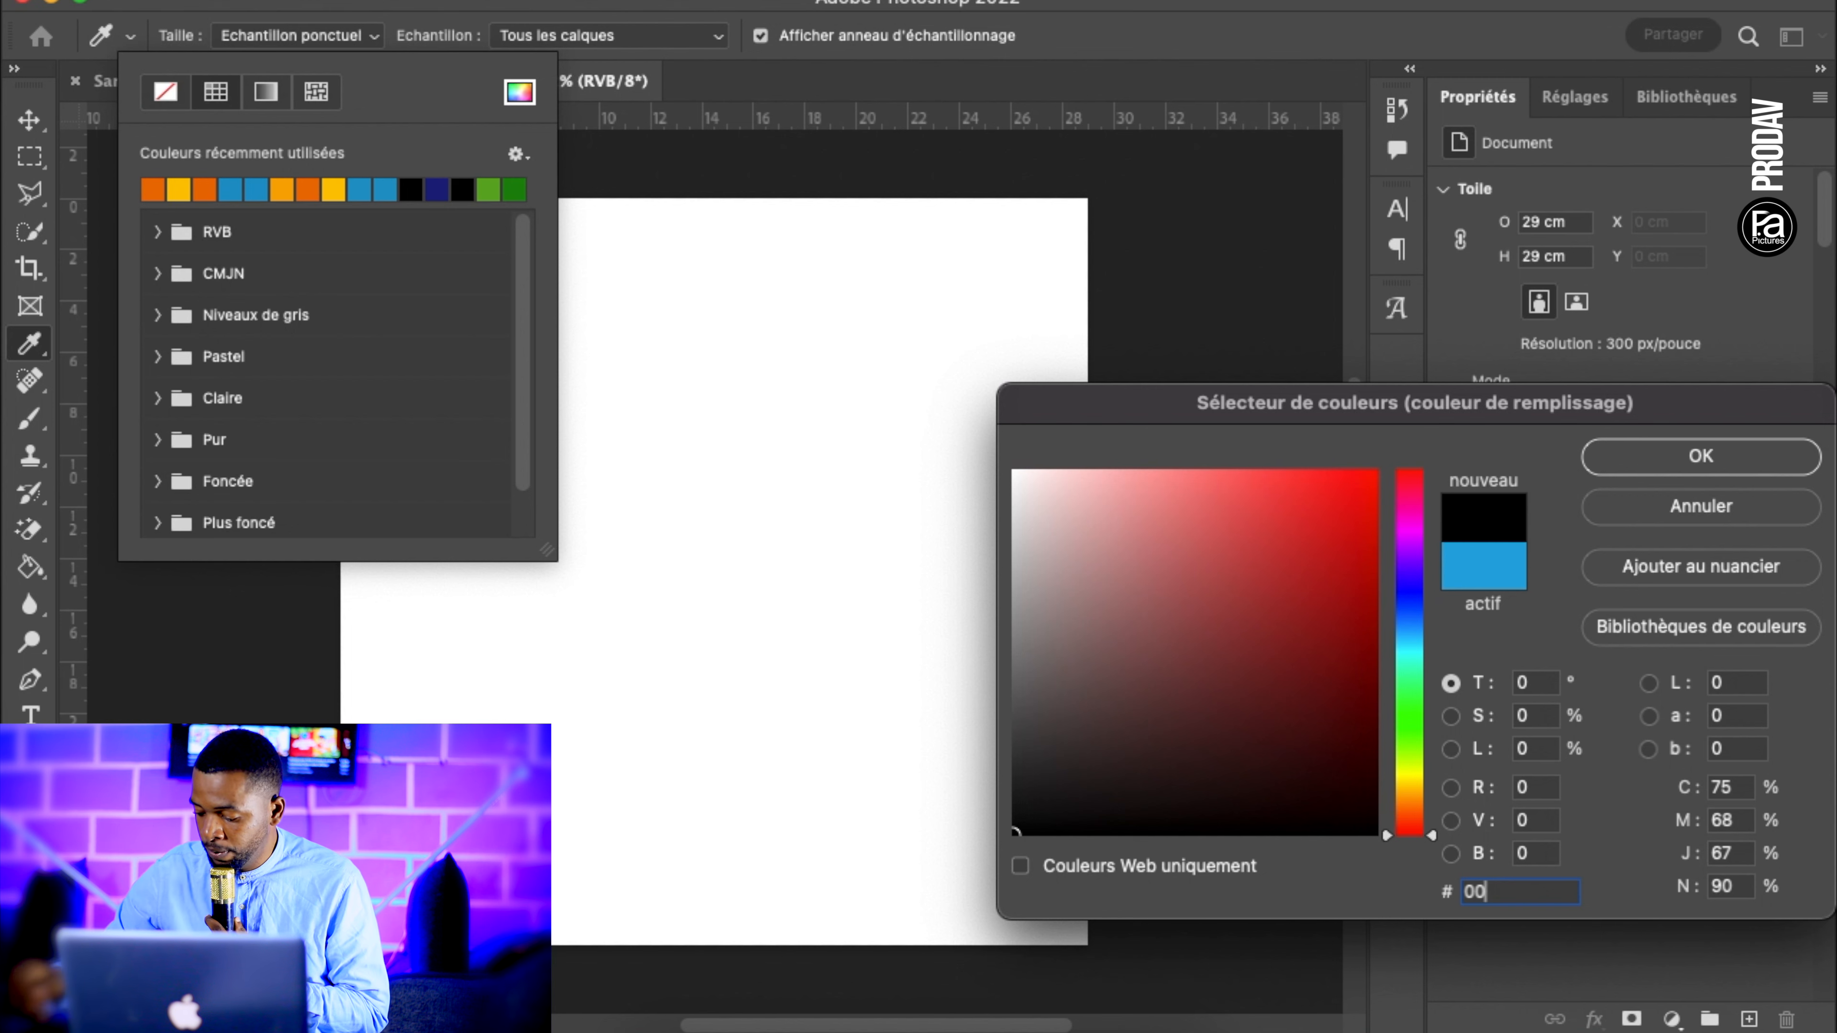
text(96)
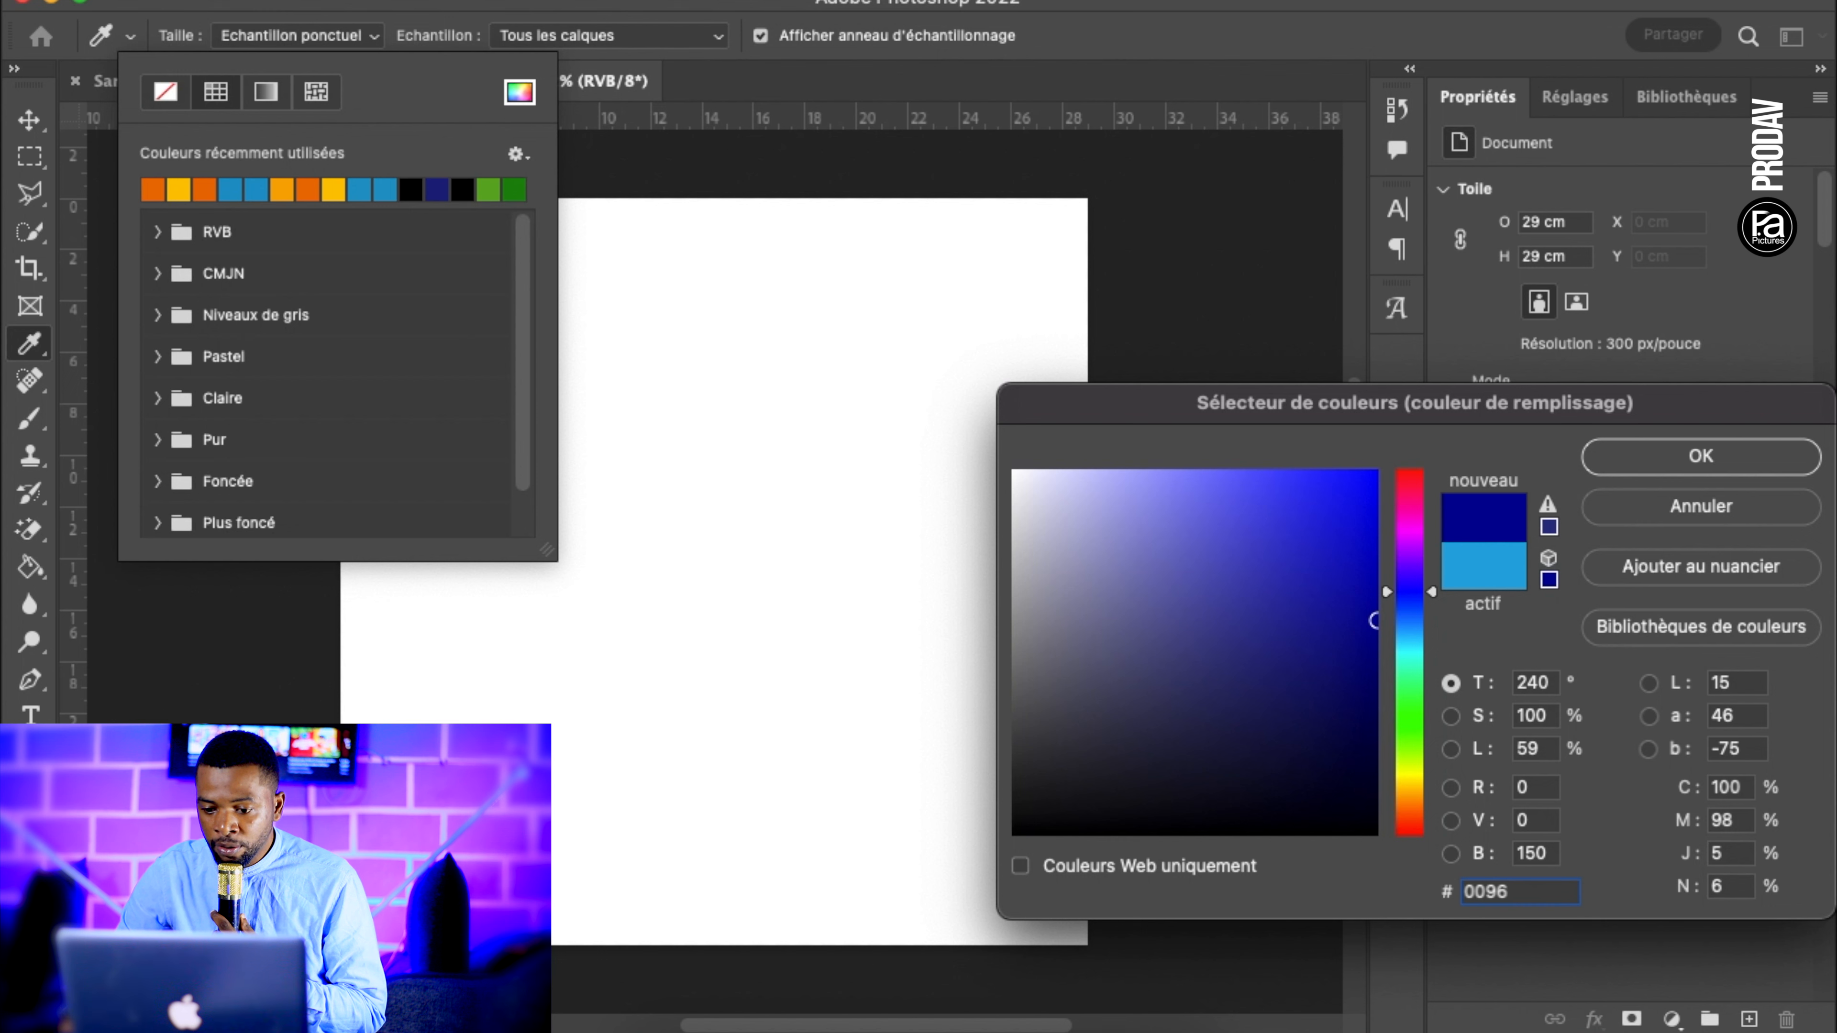
text(c)
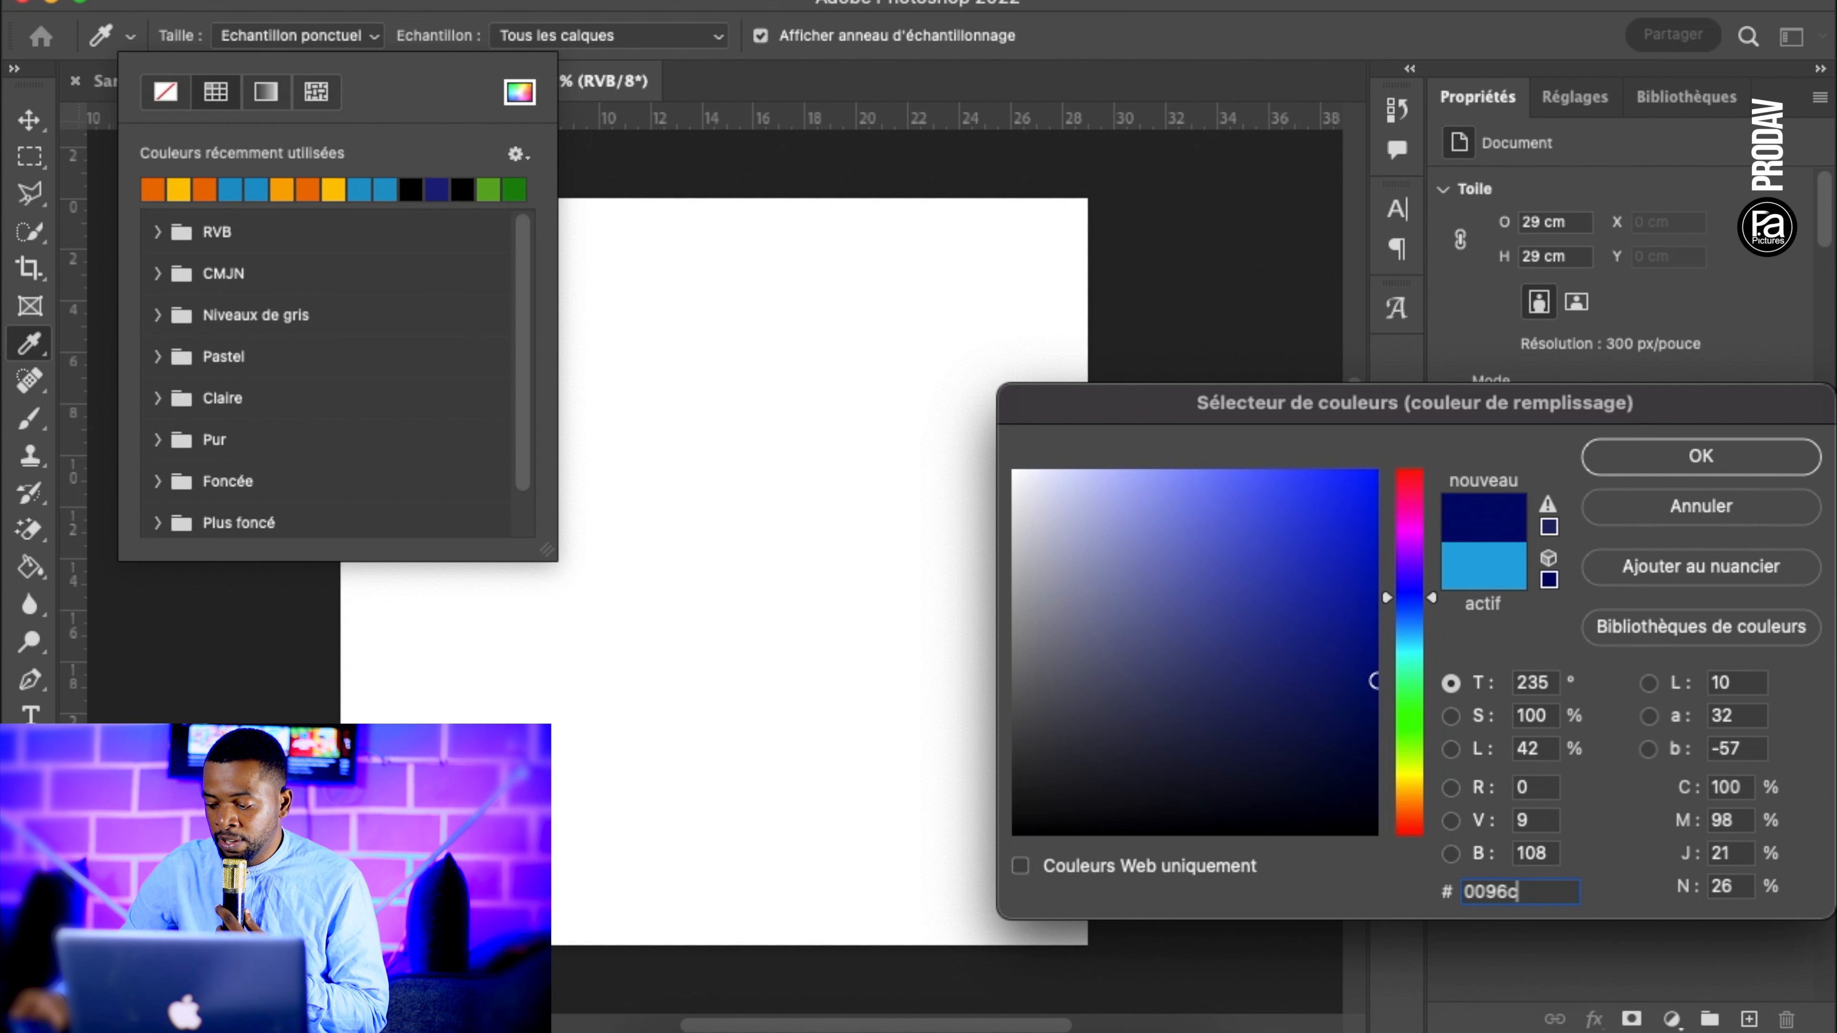
key(BackSpace)
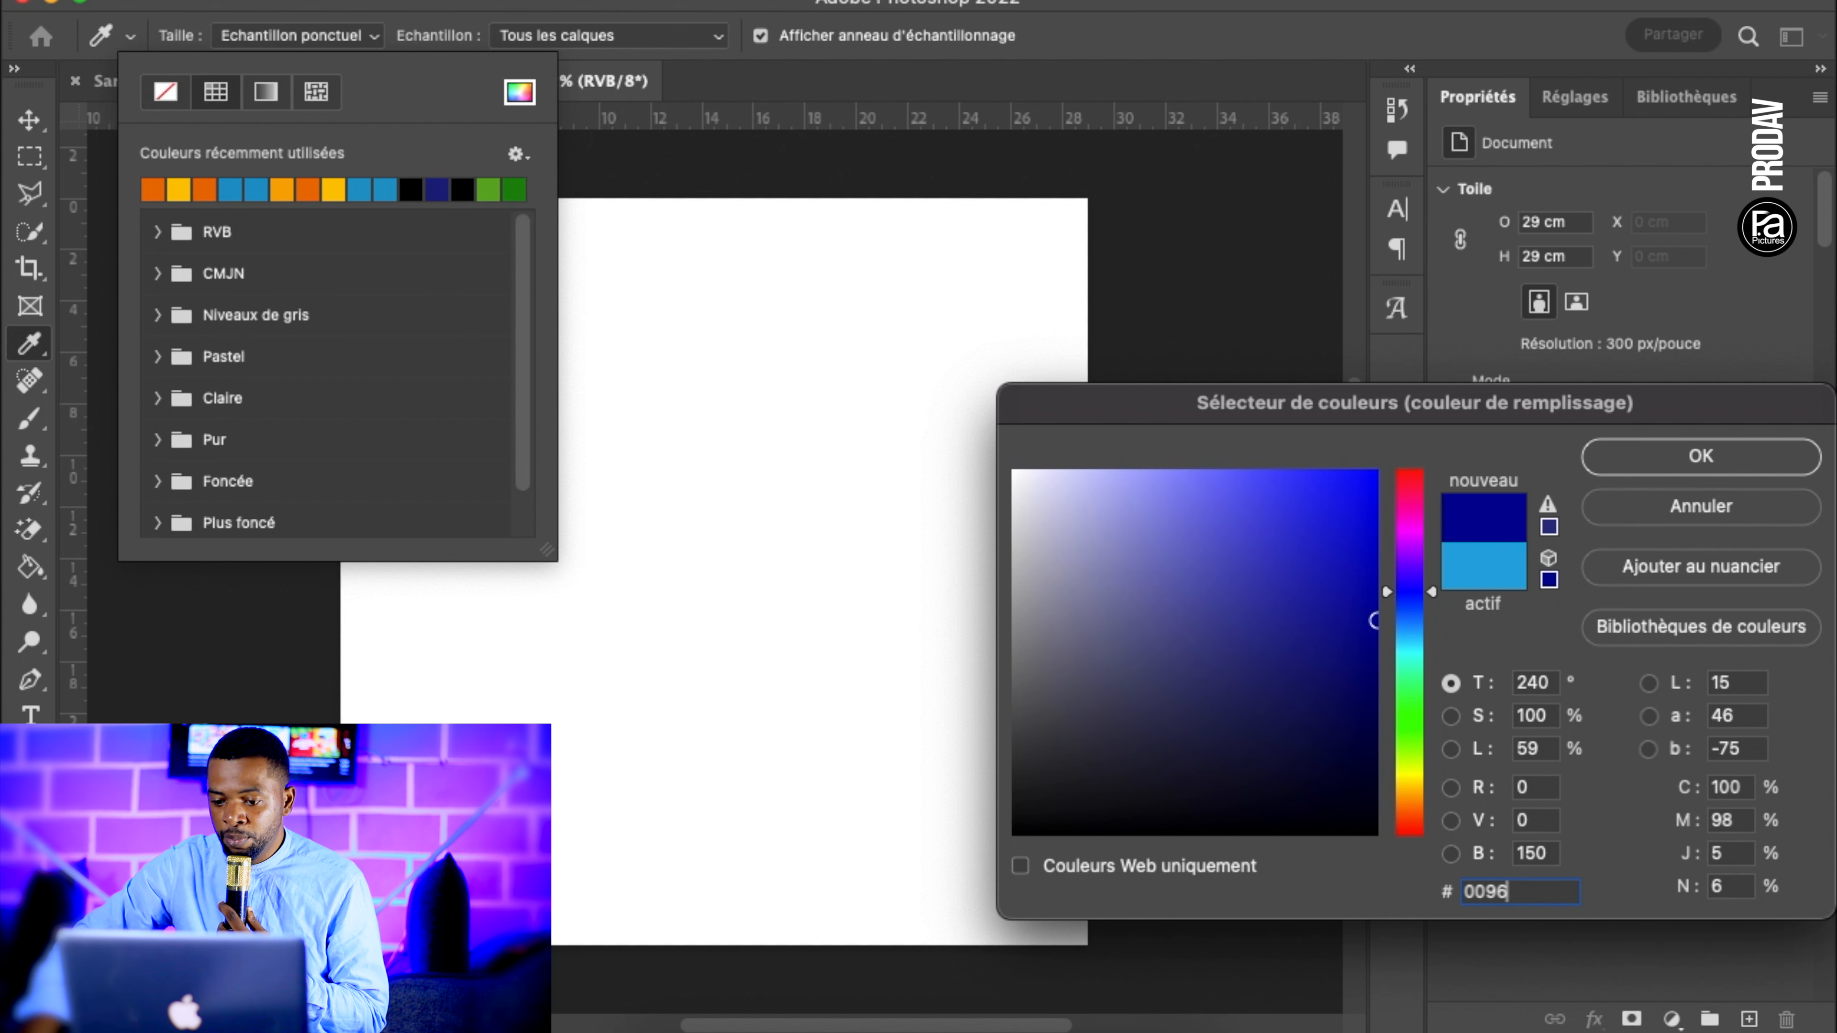
text(C9)
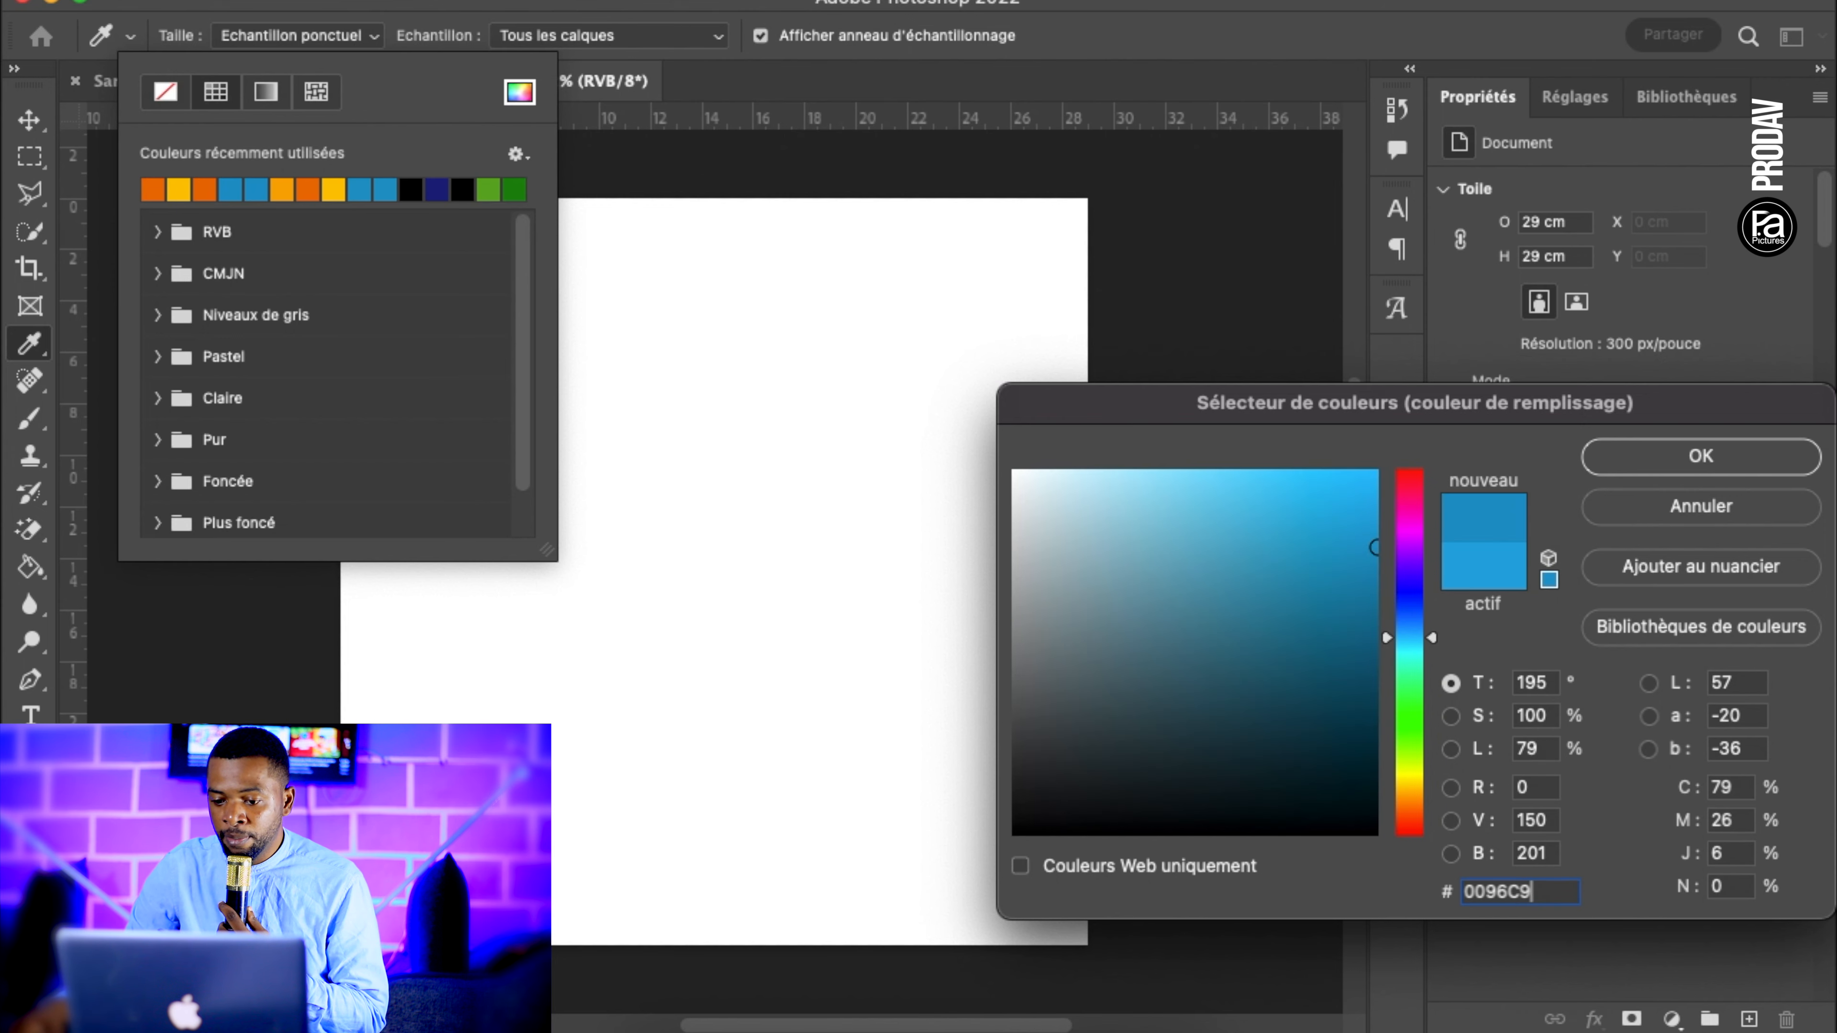
key(Return)
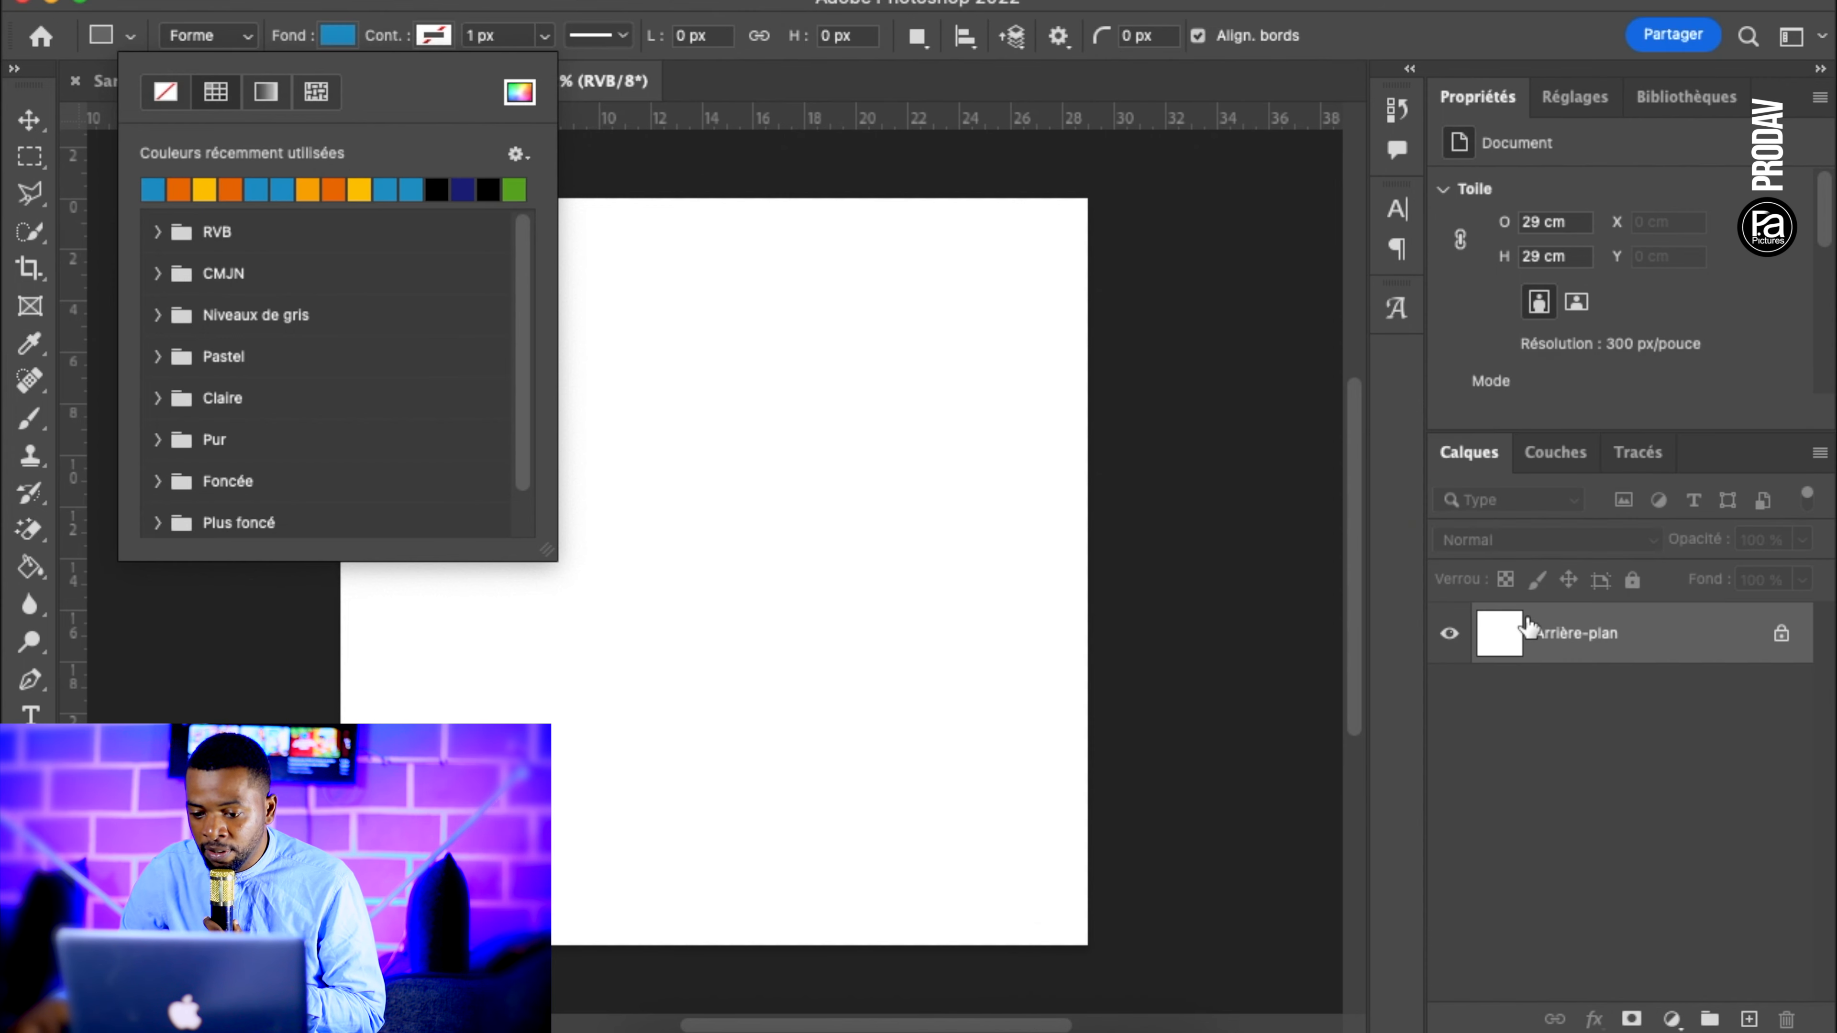
- Draw a blue rectangle about 29.6 cm wide and 29.6 cm high covering the whole canvas
click(673, 328)
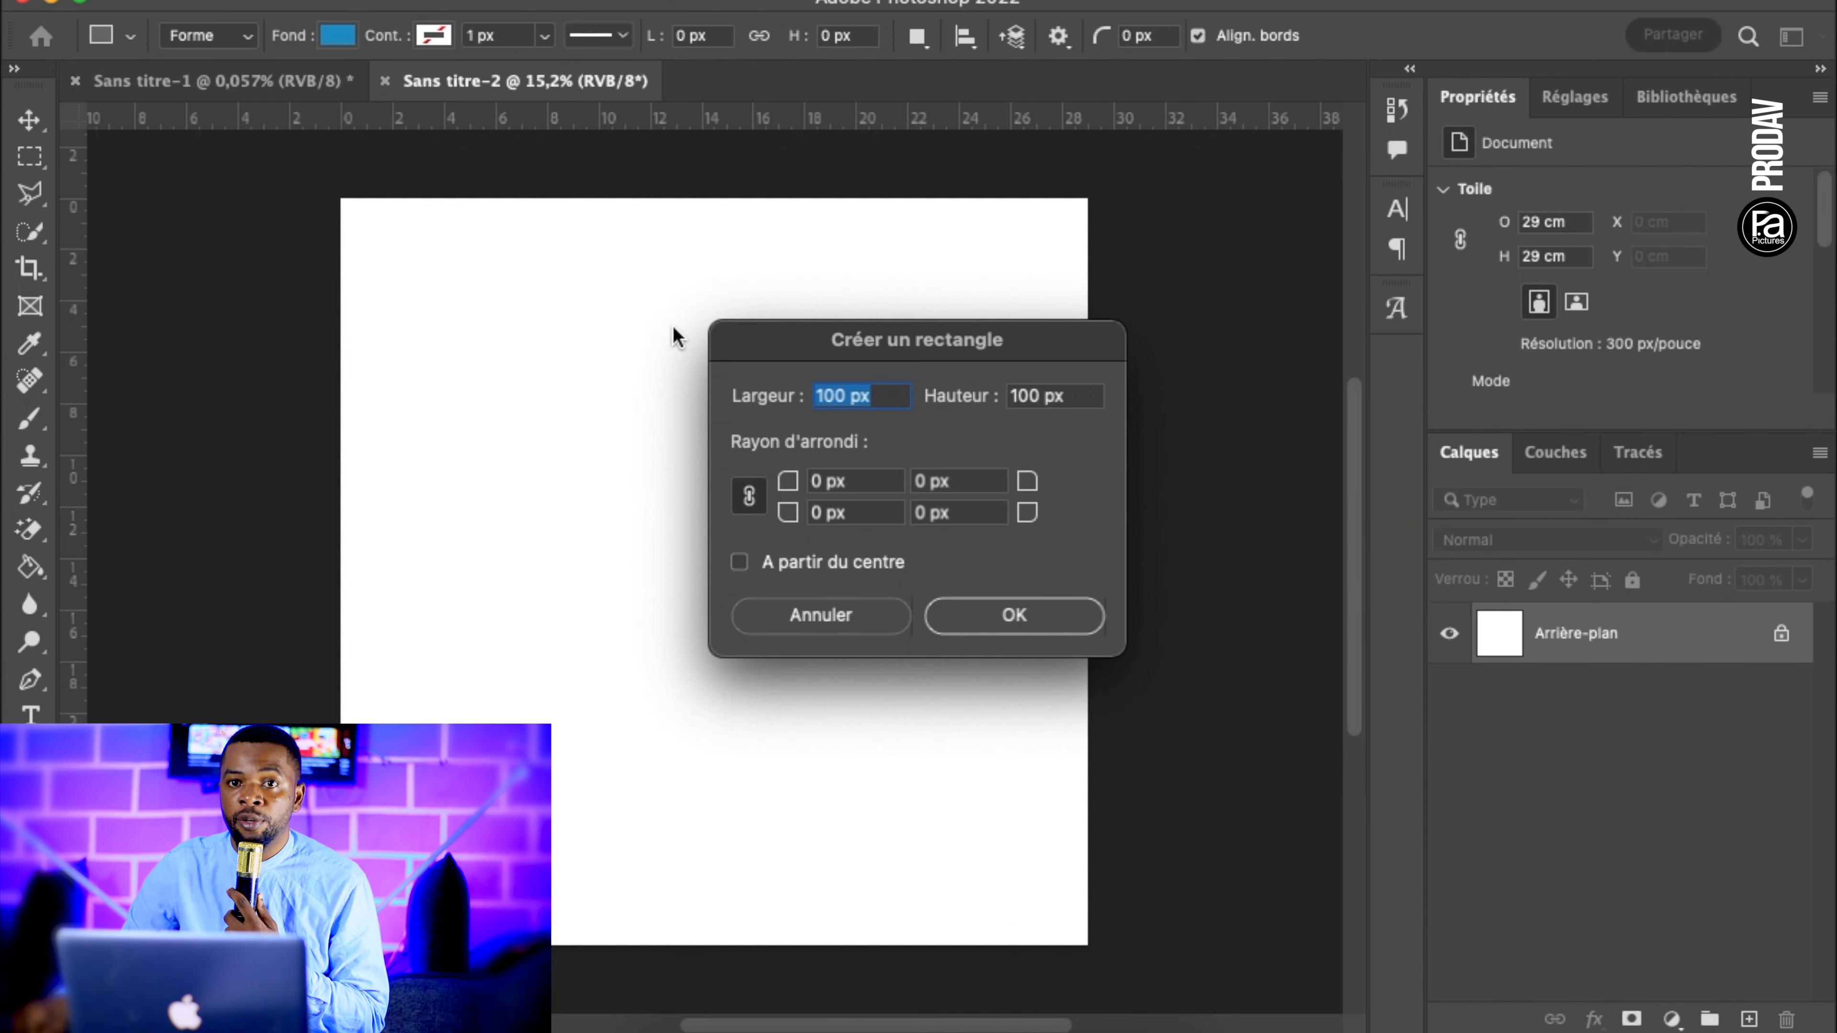
click(861, 615)
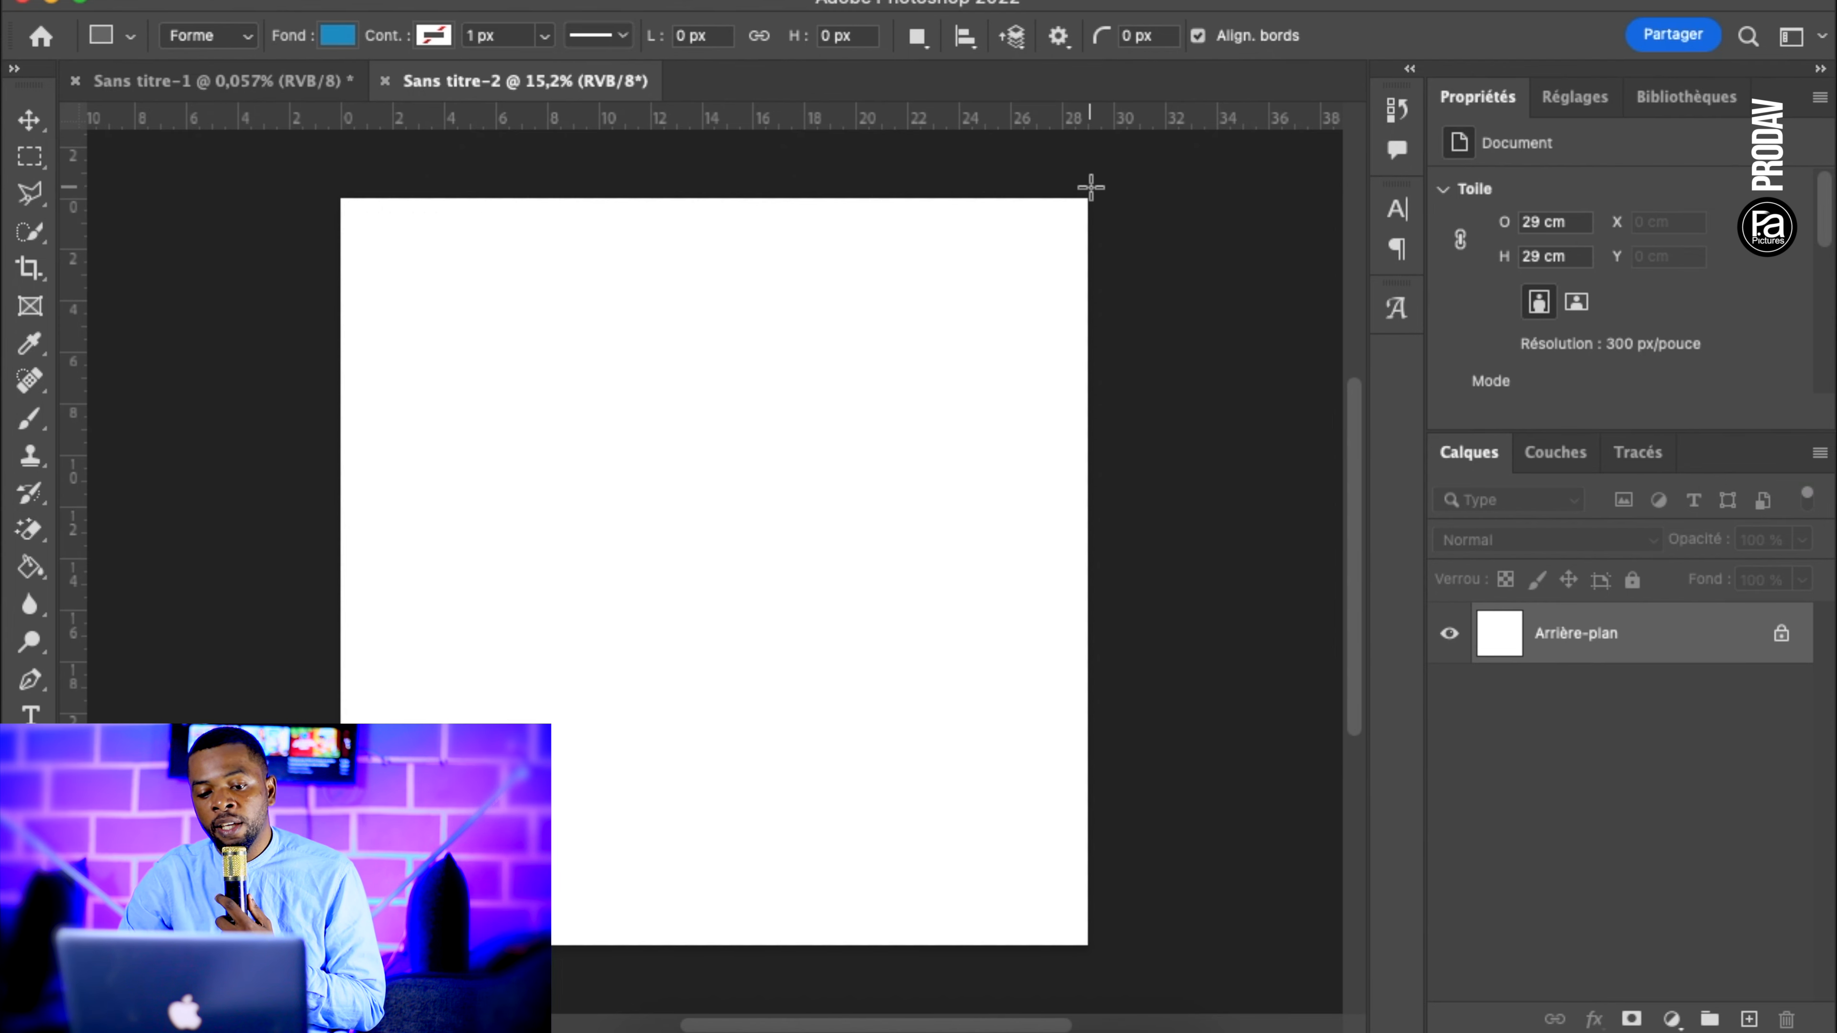
drag(1094, 189, 332, 950)
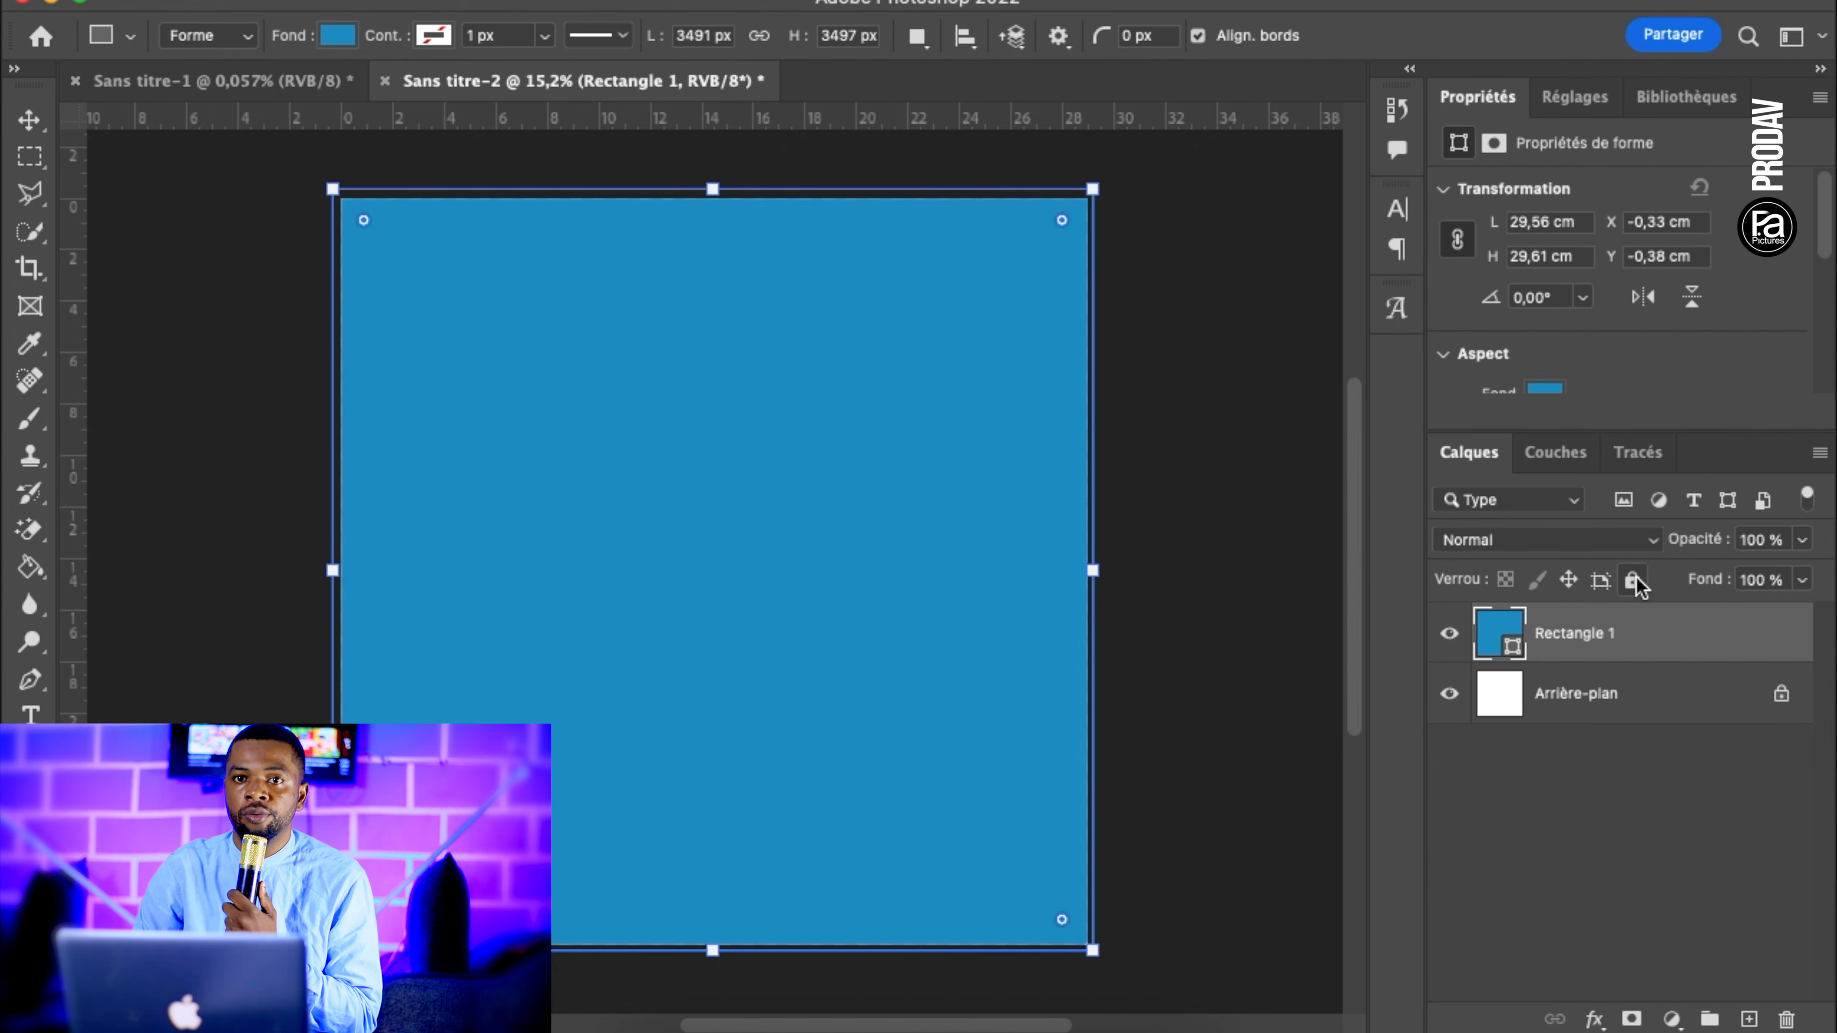
- Fully lock the blue Rectangle 1 layer and check that it can no longer be selected on the canvas
click(1633, 579)
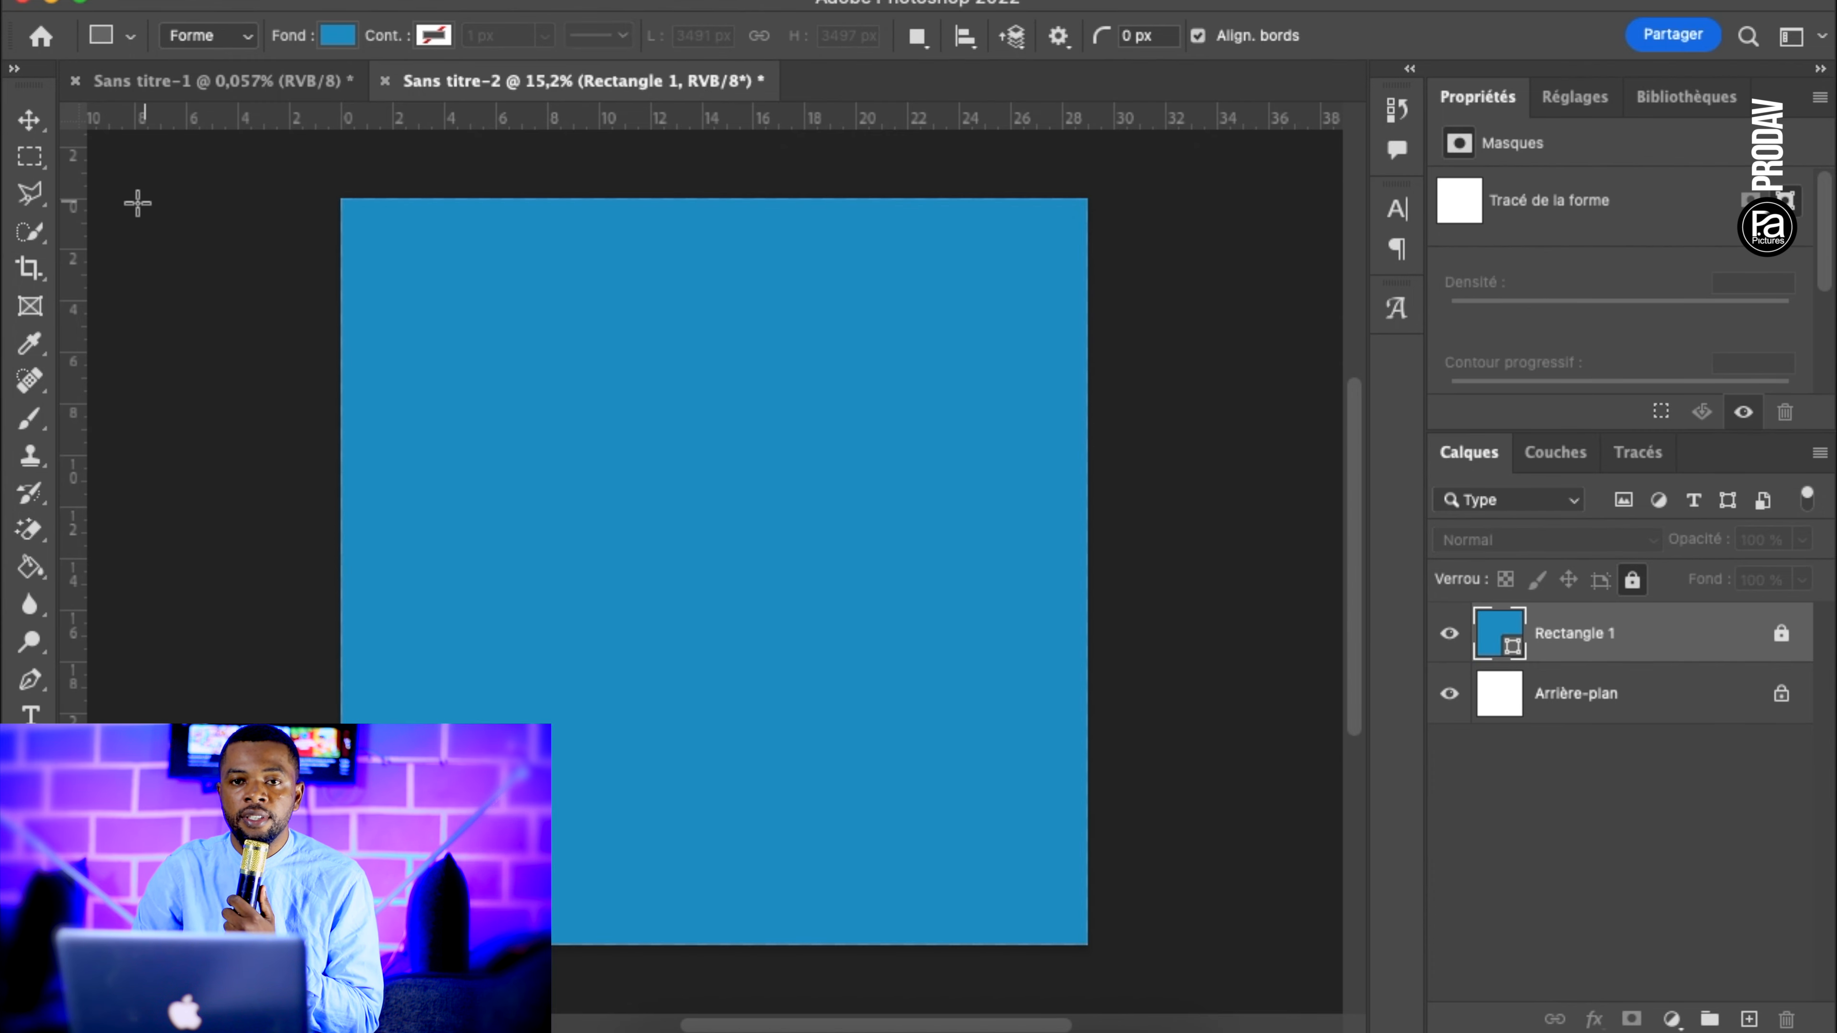
click(28, 122)
click(697, 509)
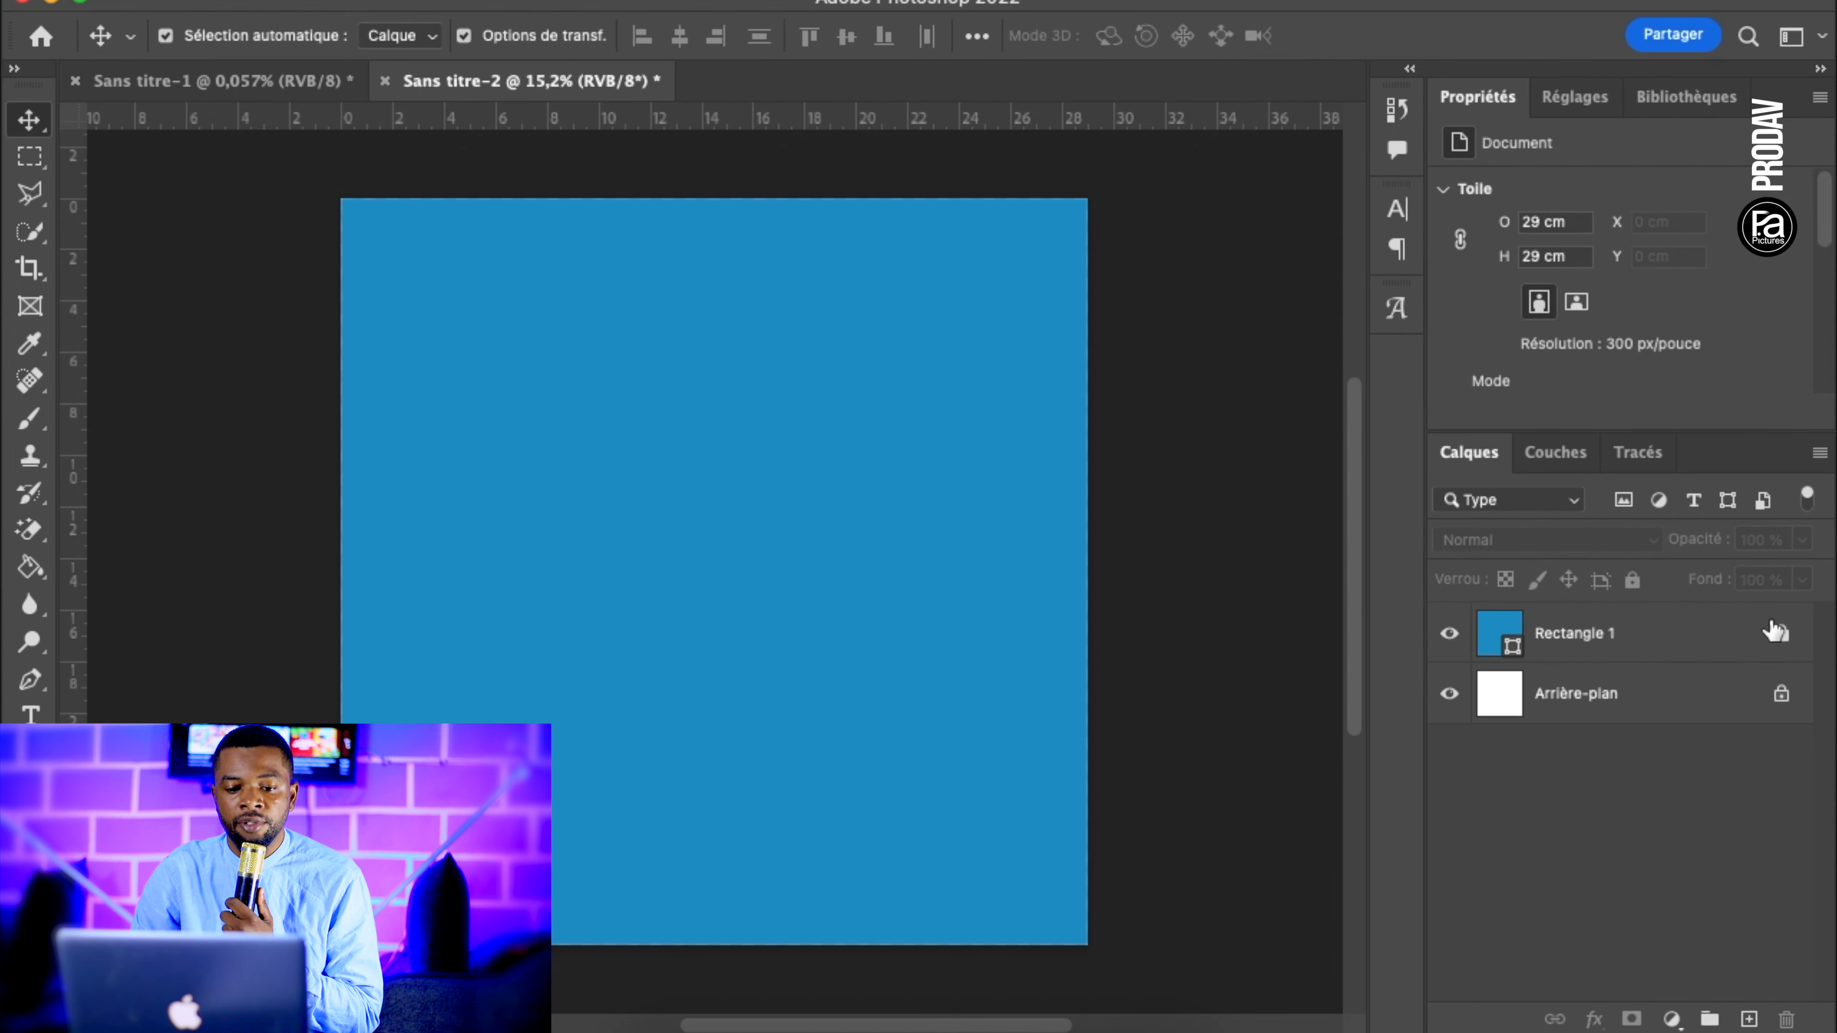
click(1774, 631)
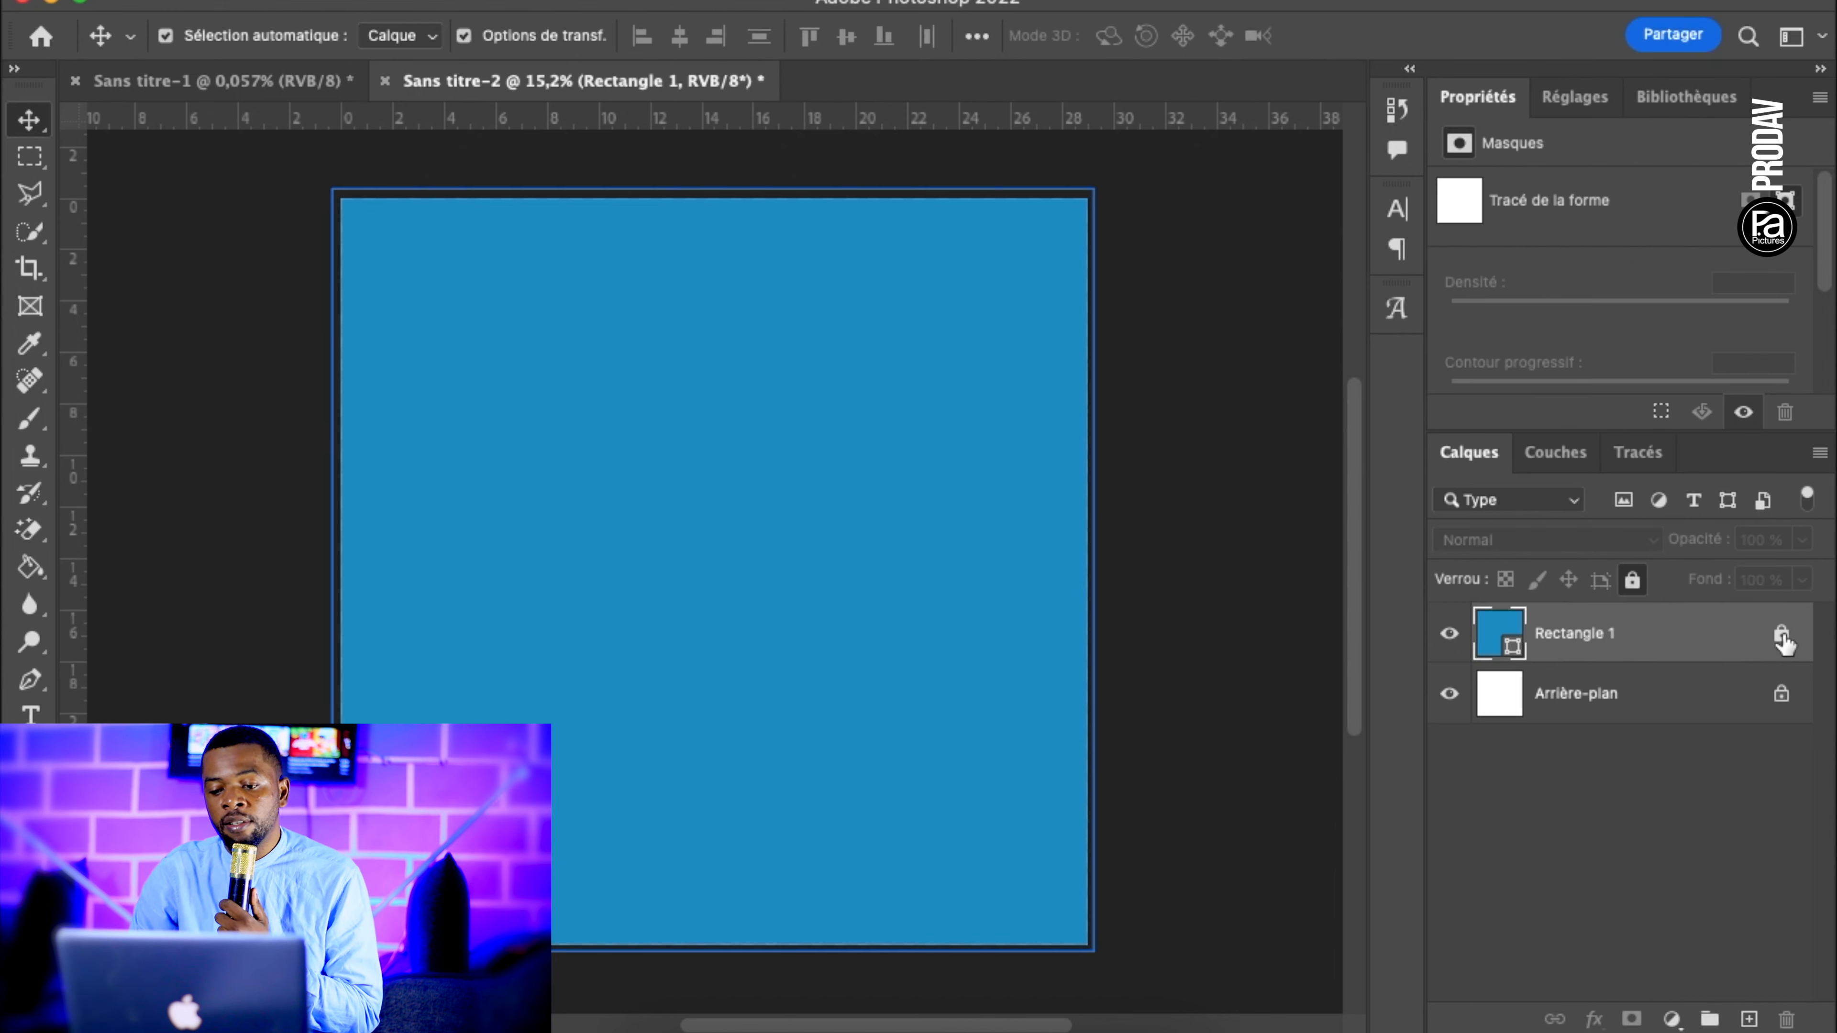
click(1306, 664)
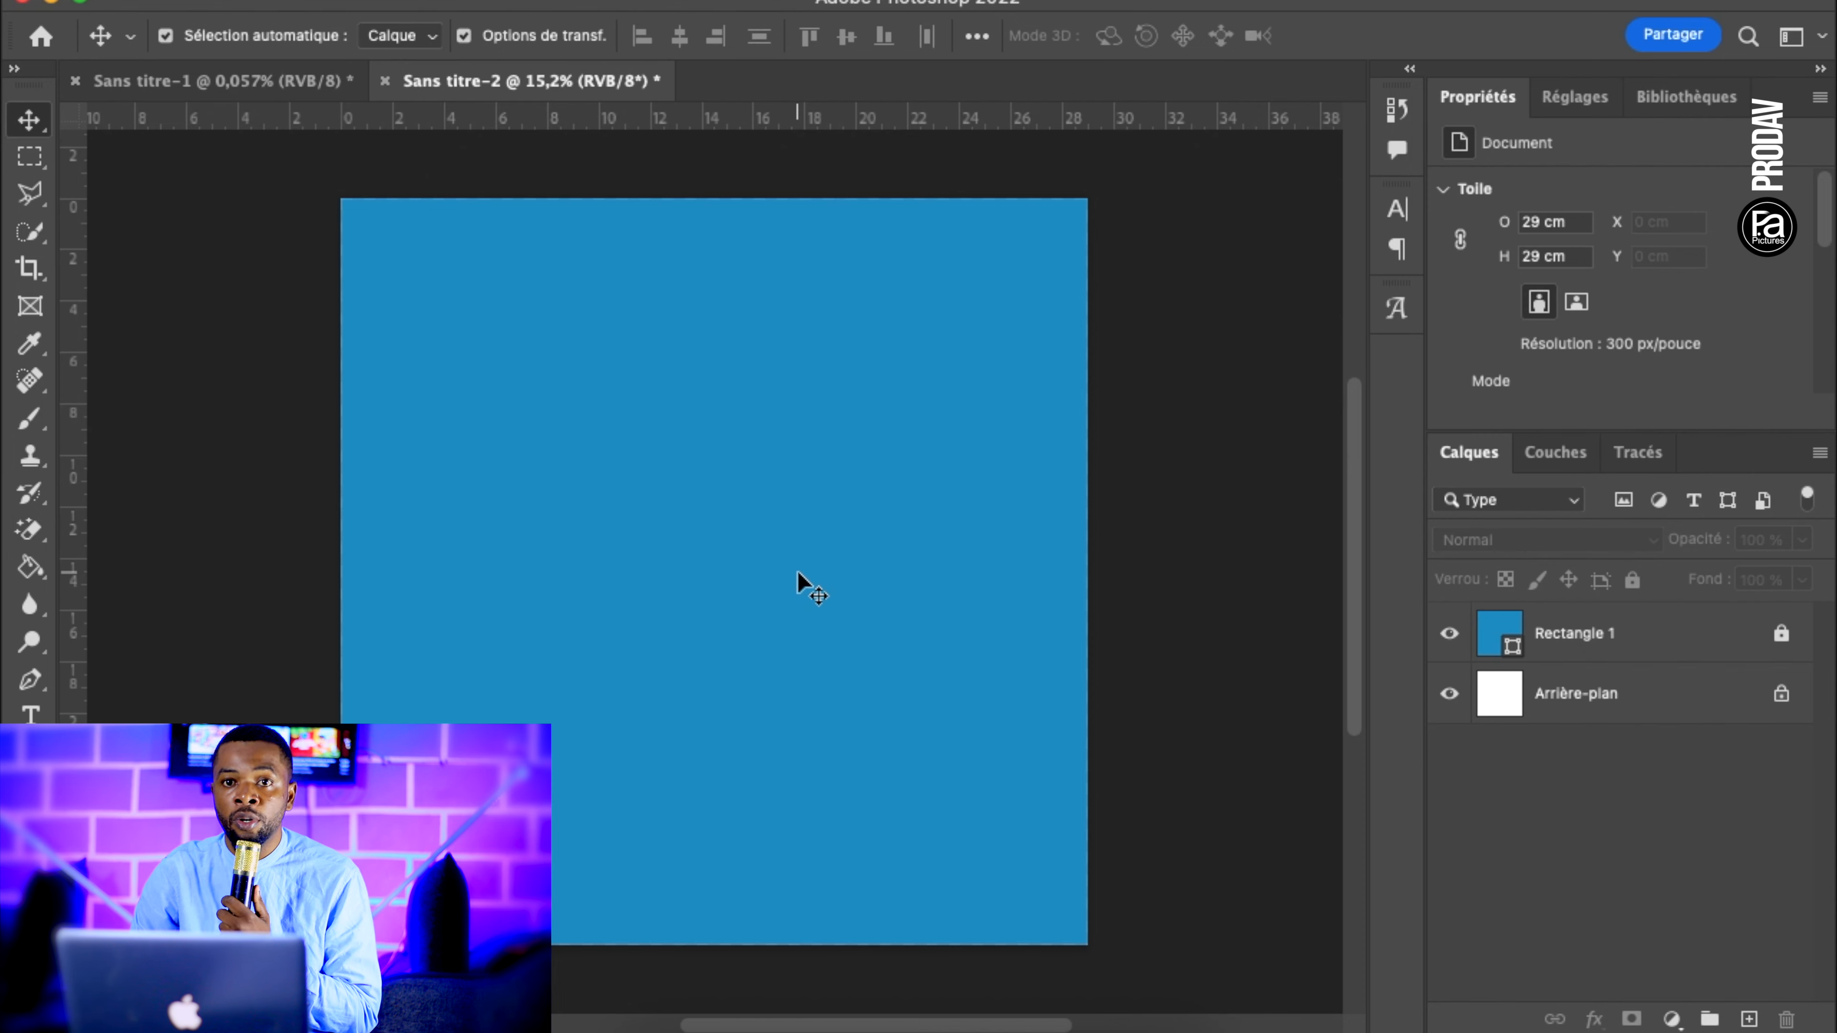
- Draw a rectangle about 29.6 × 3.5 cm along the canvas's bottom edge and fill it with white, ffffff
mouse_move(648, 1031)
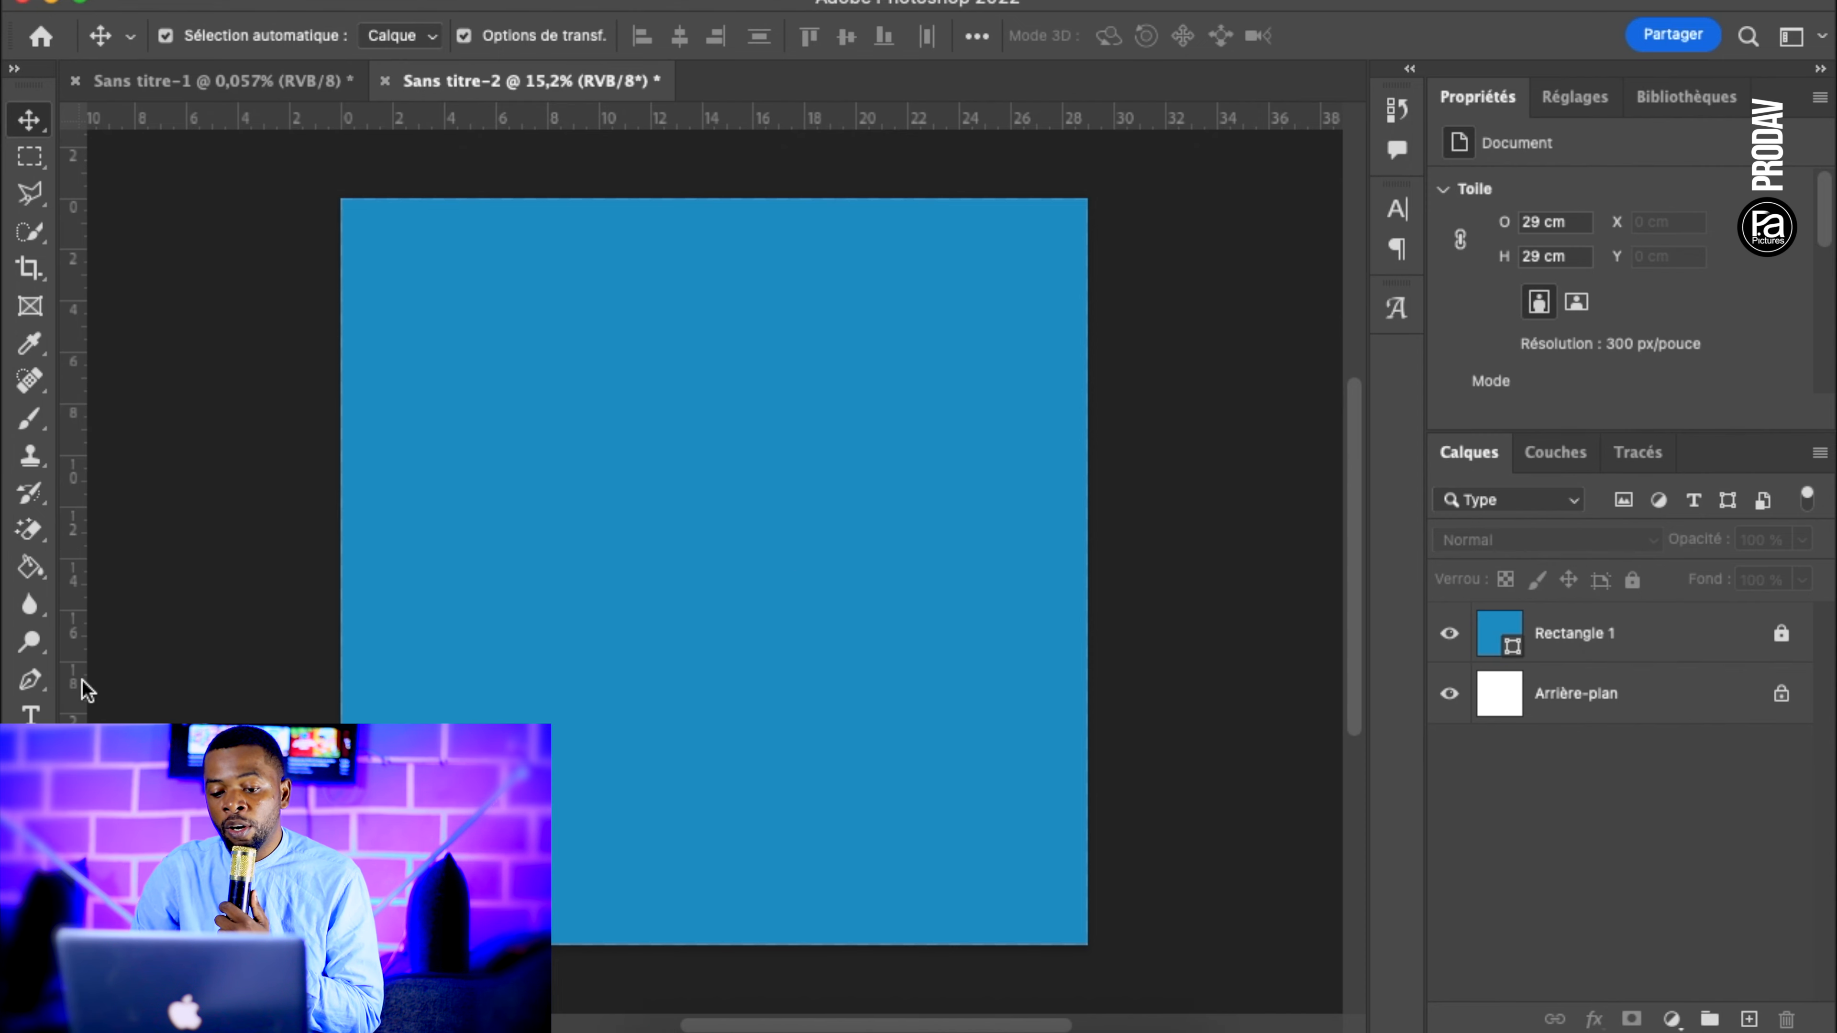
click(29, 752)
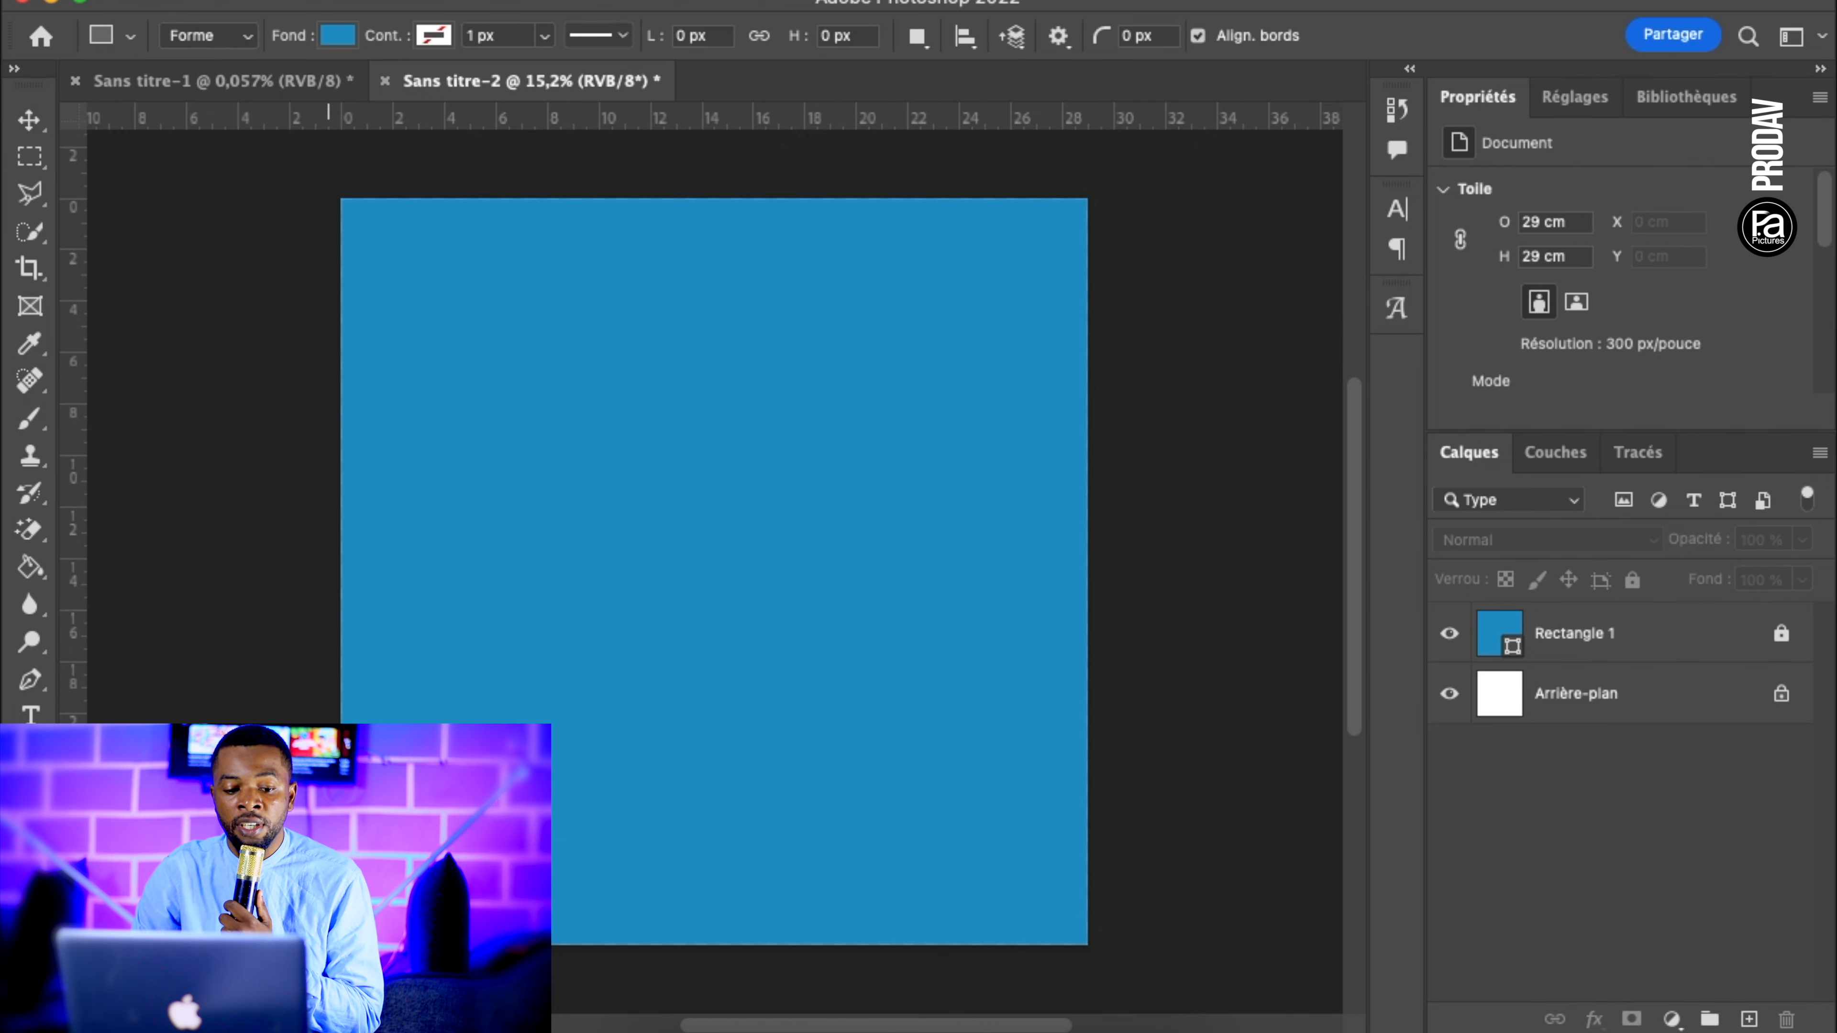
drag(678, 902, 1098, 954)
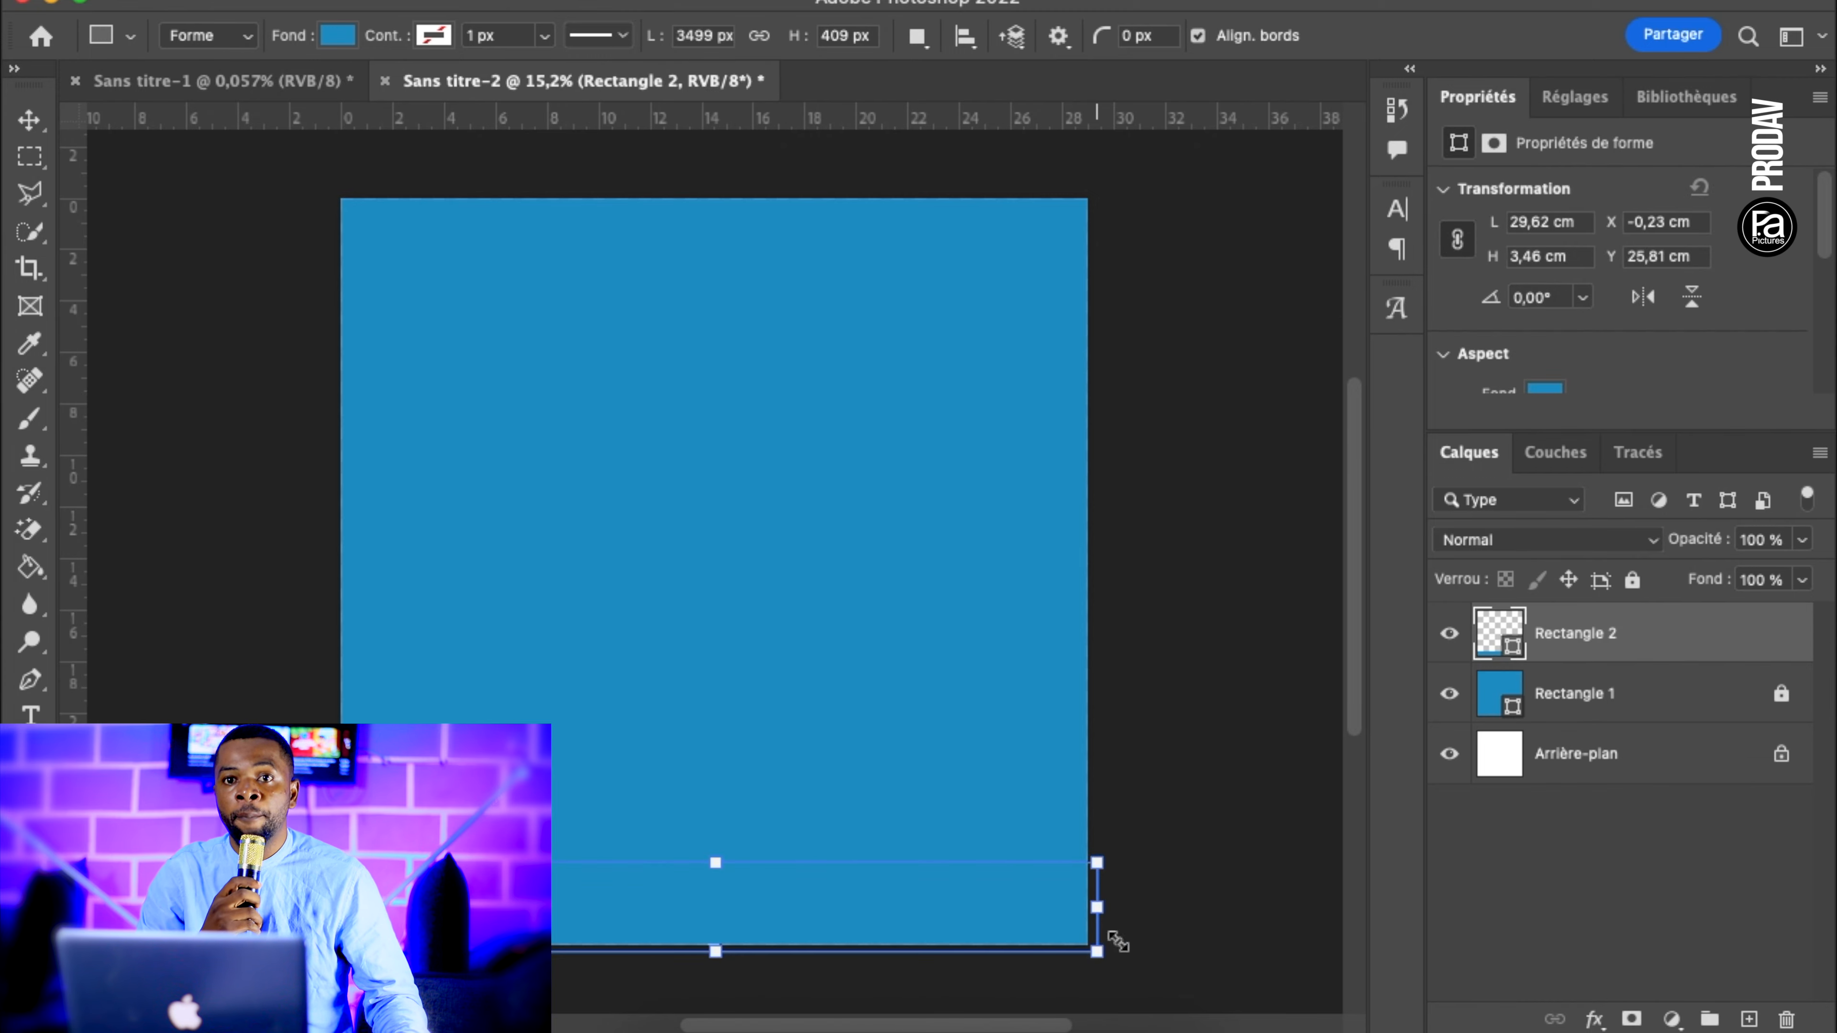
double_click(1500, 641)
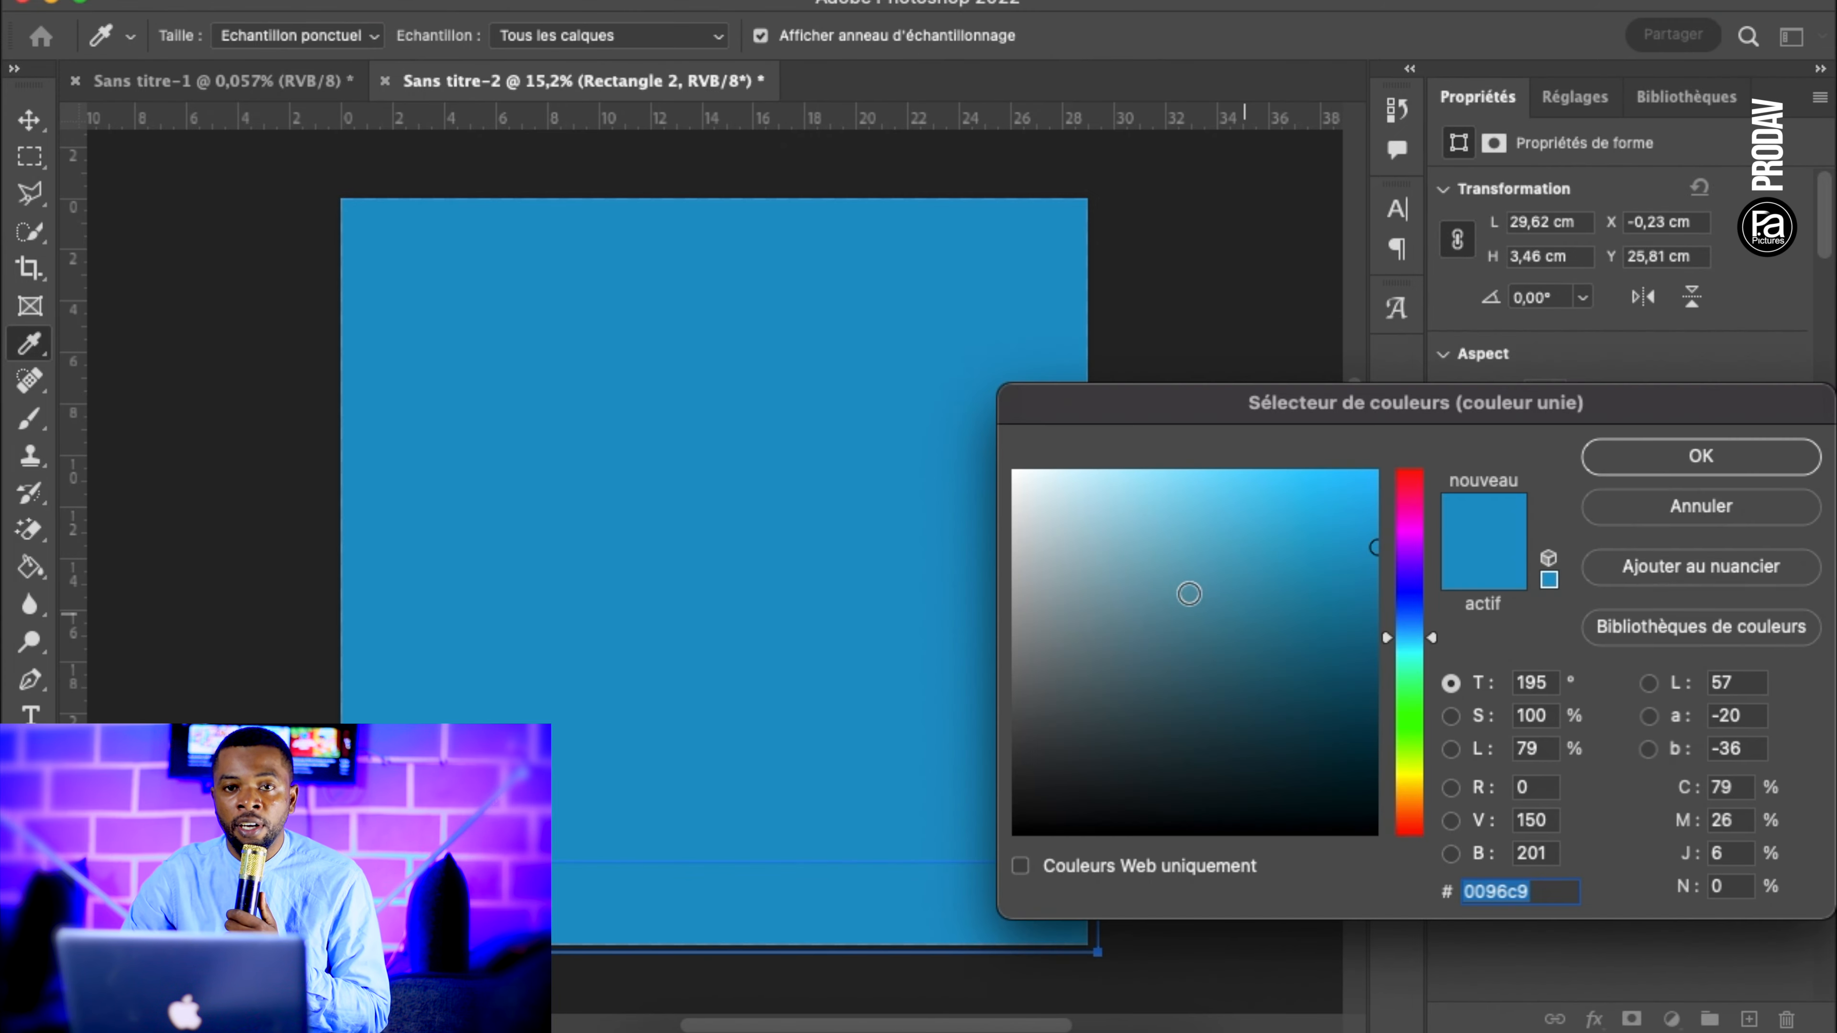
drag(1122, 572, 968, 406)
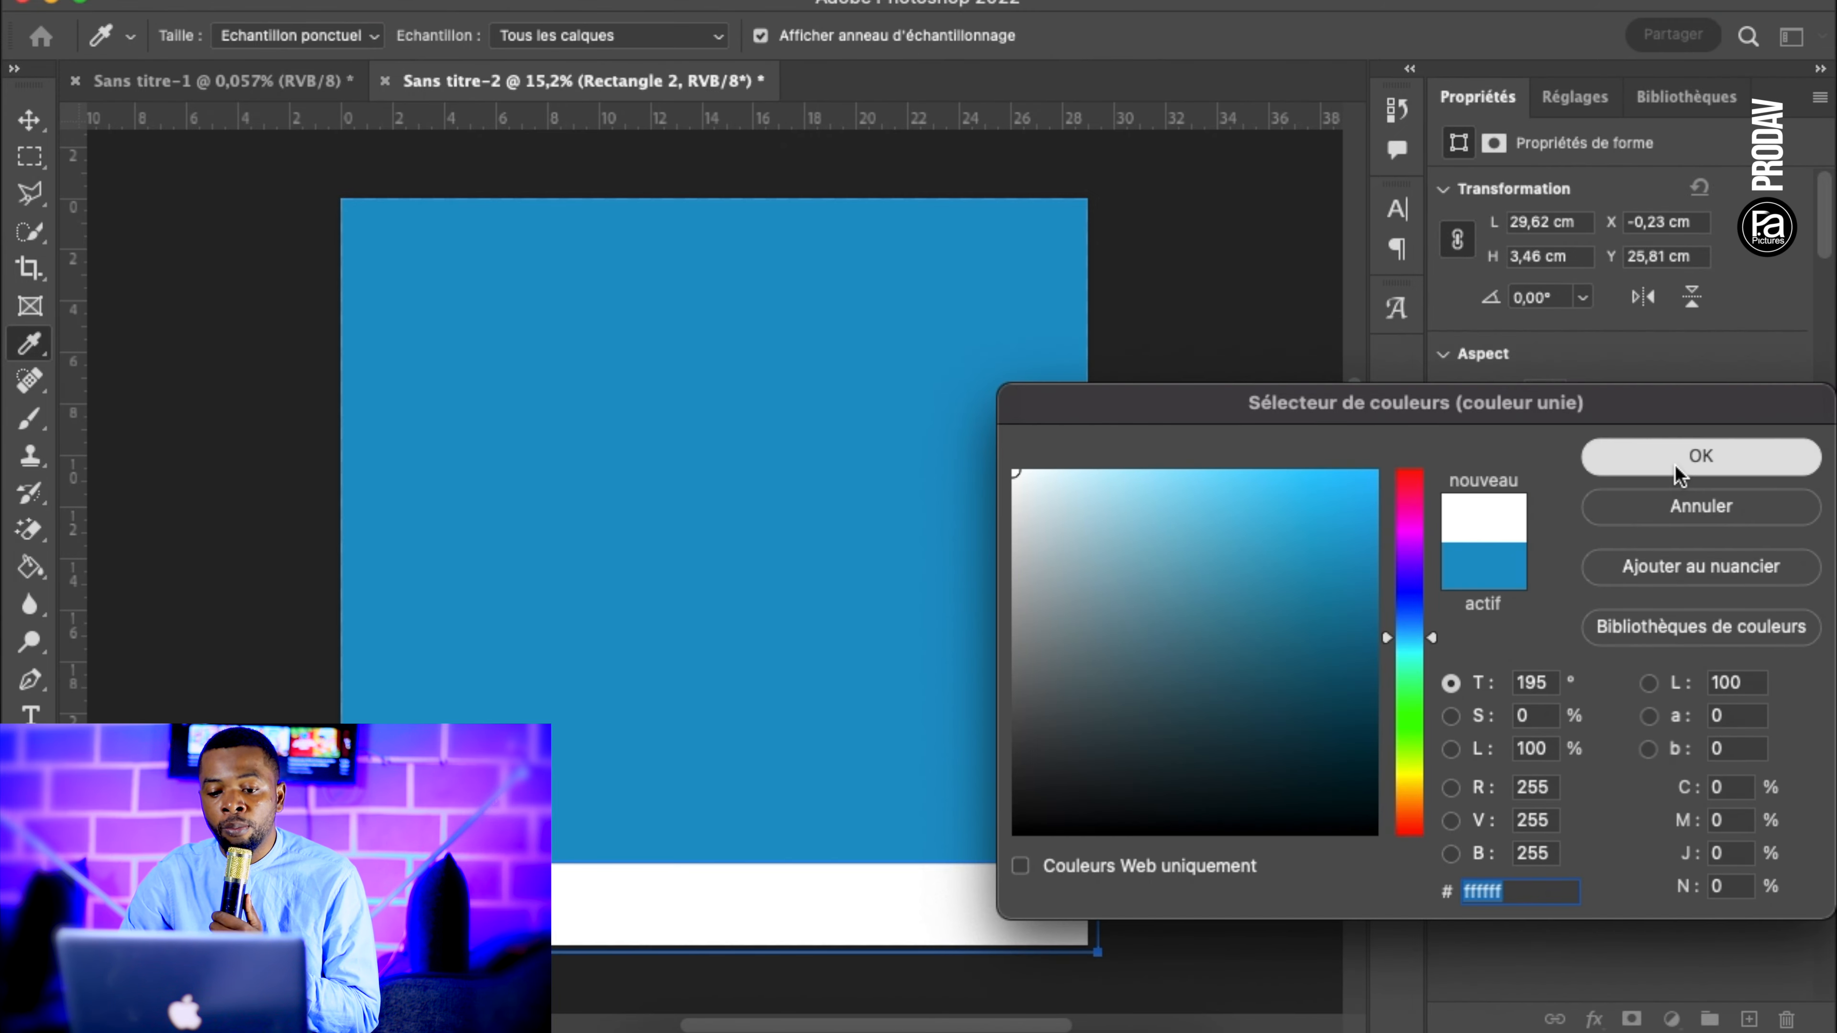
click(1702, 456)
- Select the white bottom strip, Rectangle 2, with the Move tool and fully lock its layer
click(29, 118)
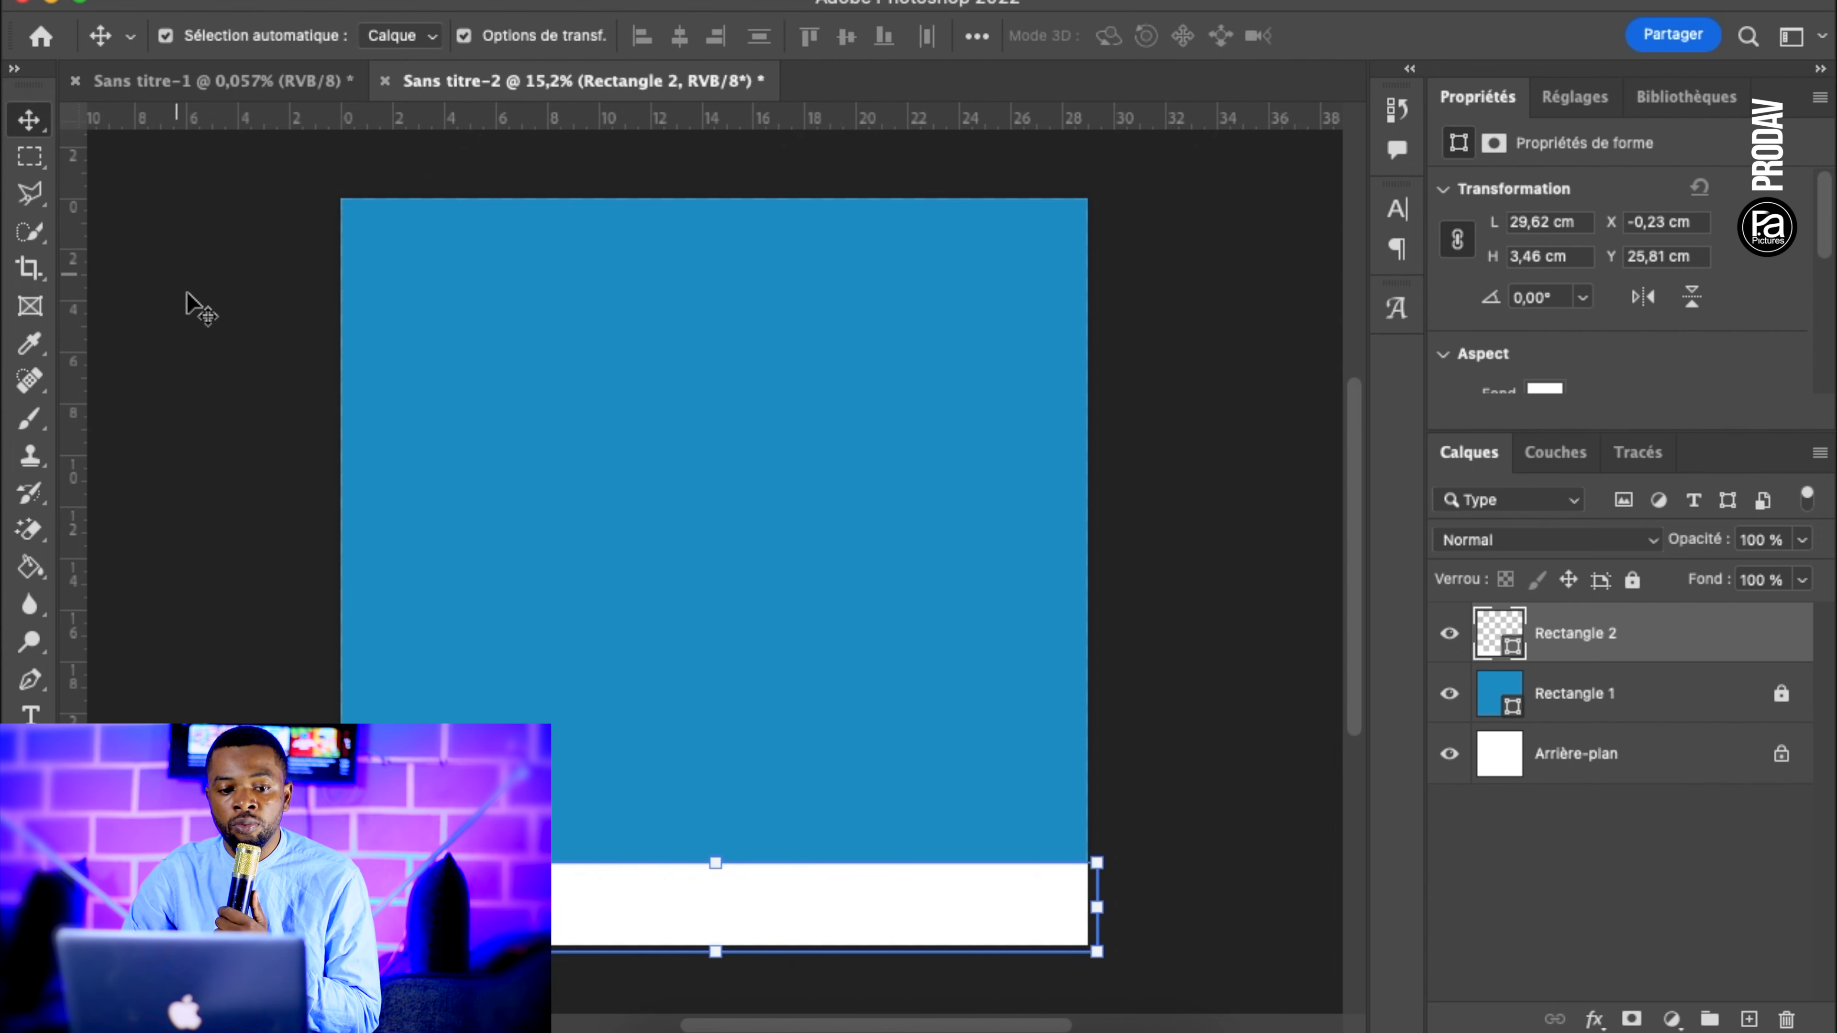
click(201, 300)
drag(1202, 465, 816, 911)
click(1172, 688)
click(931, 906)
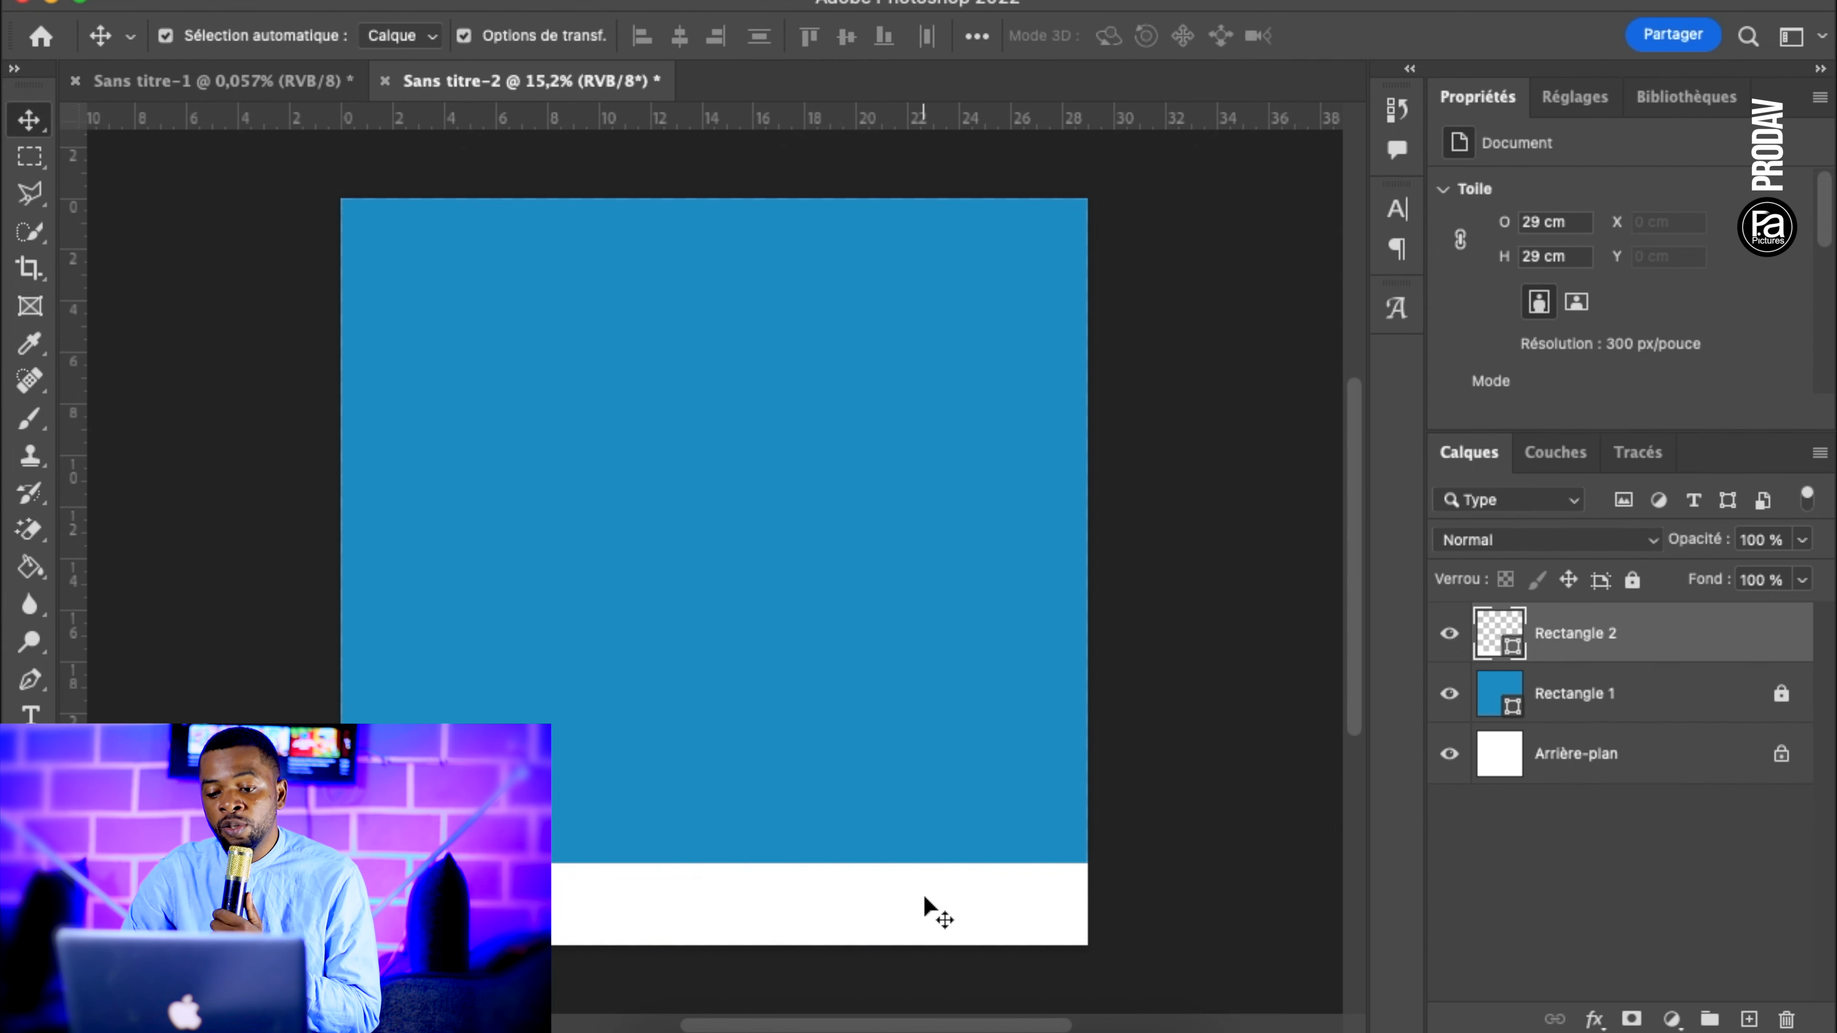
click(1633, 581)
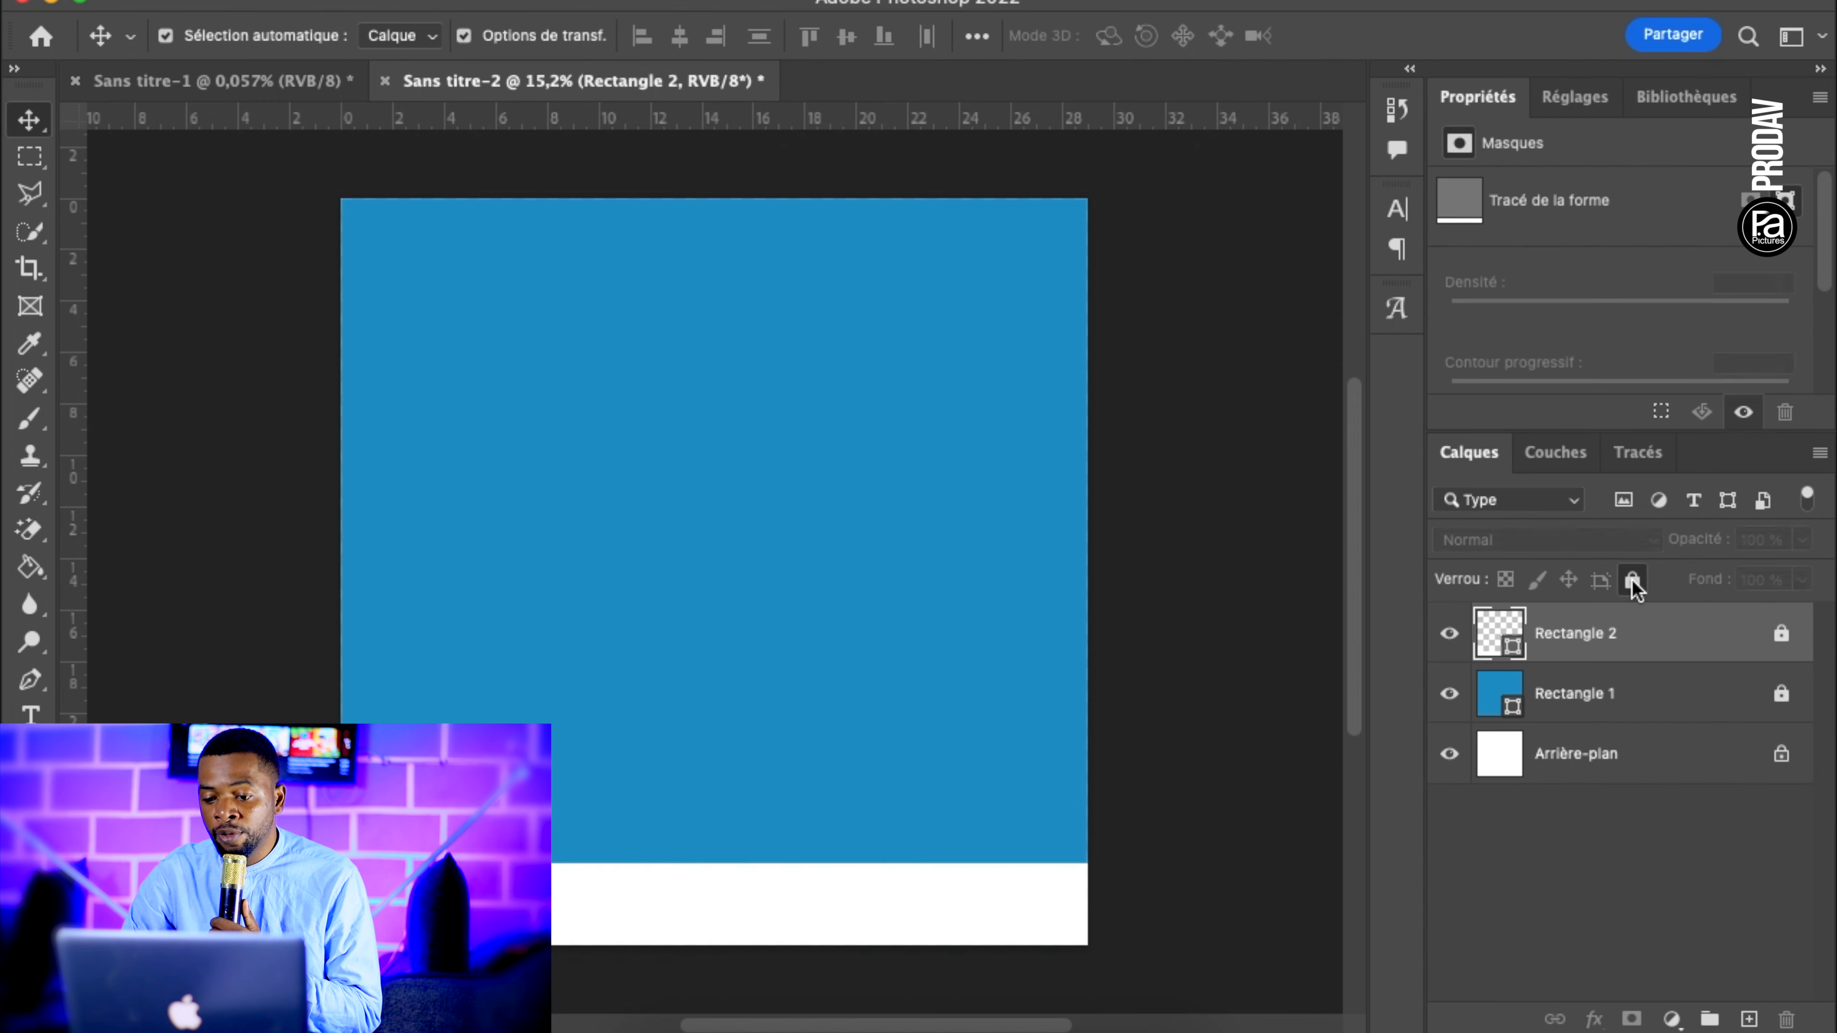
click(1181, 730)
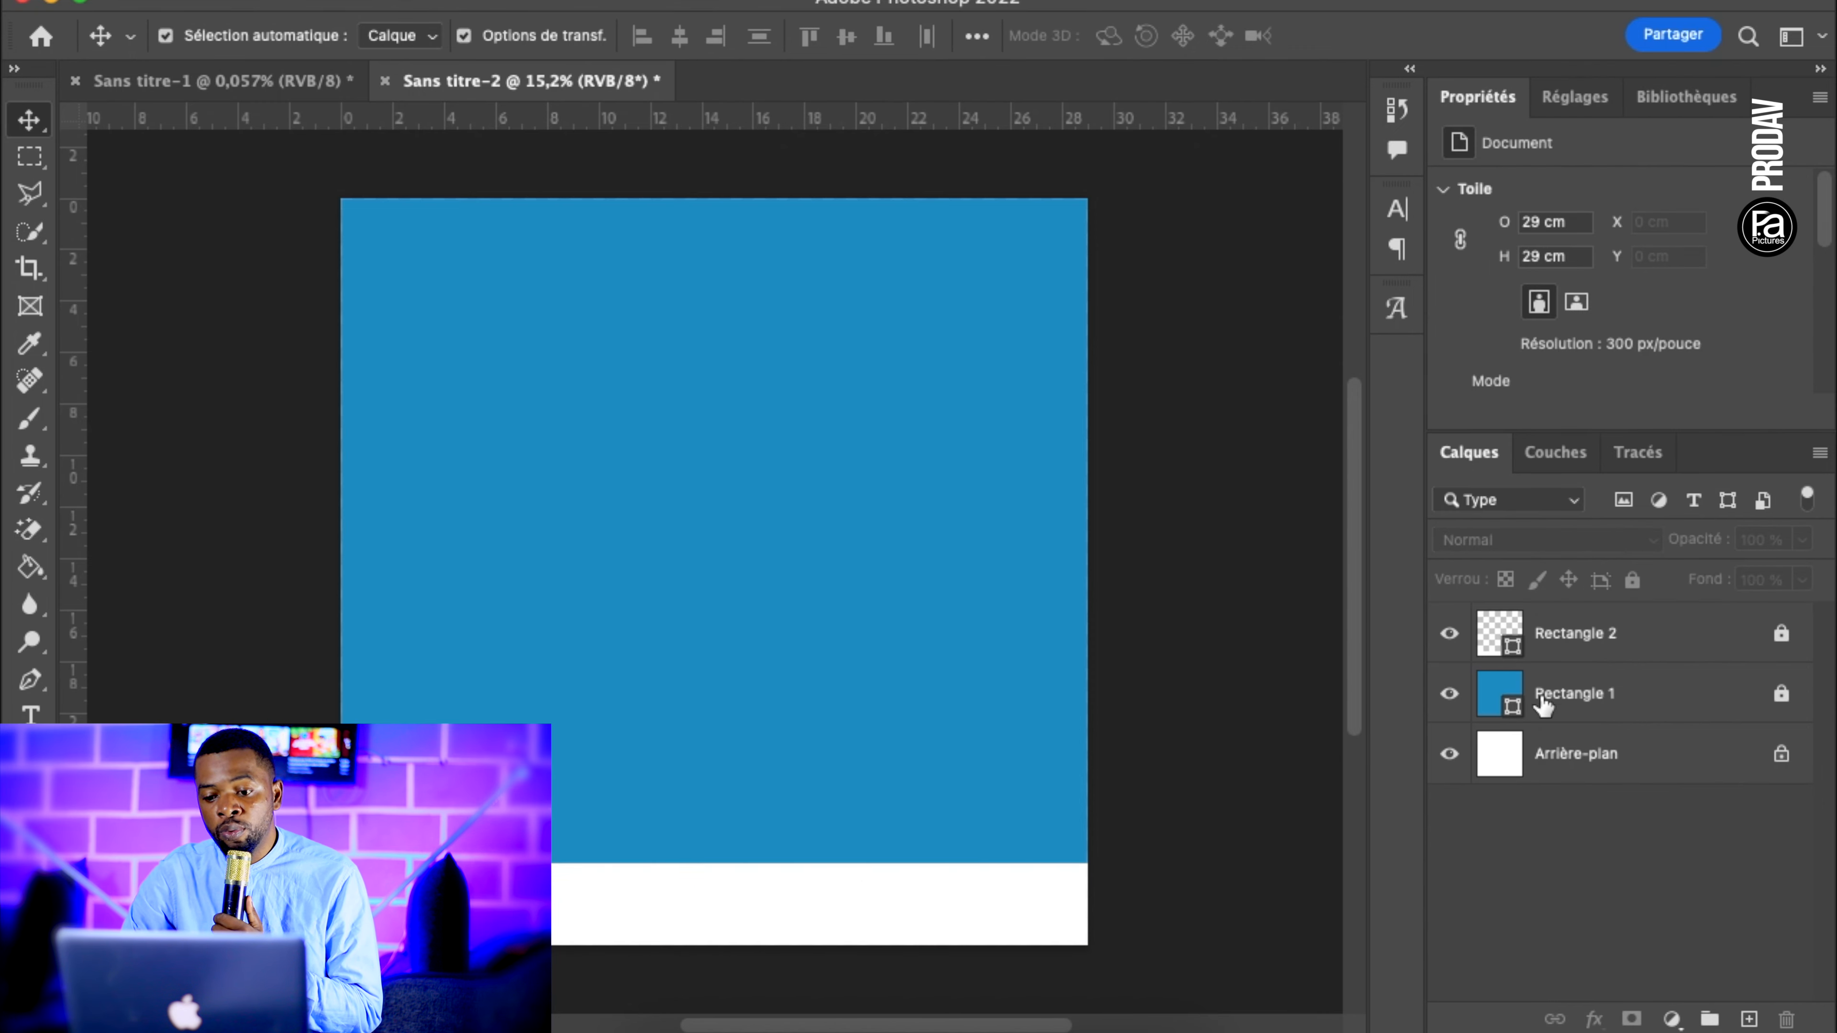
- Place w fille.png from the TUTO folder into the poster, directly above the Rectangle 1 layer
click(1563, 693)
click(1546, 651)
click(1569, 690)
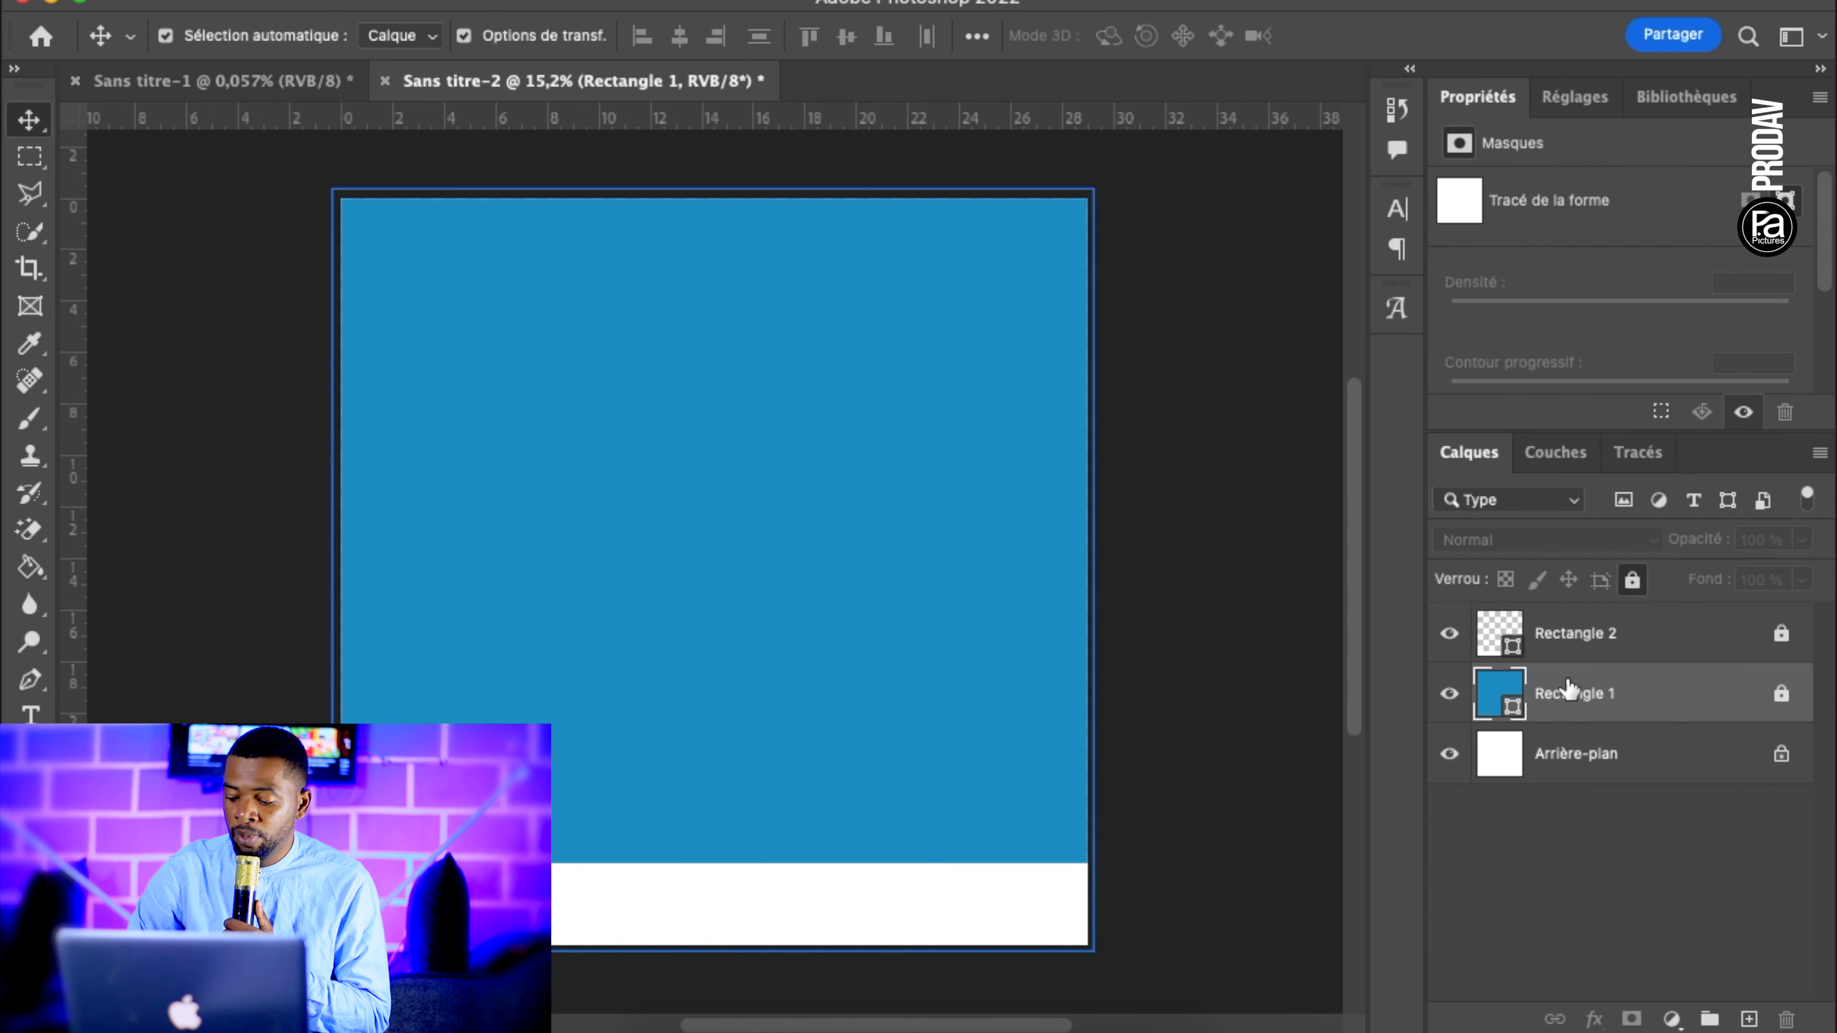
click(651, 1024)
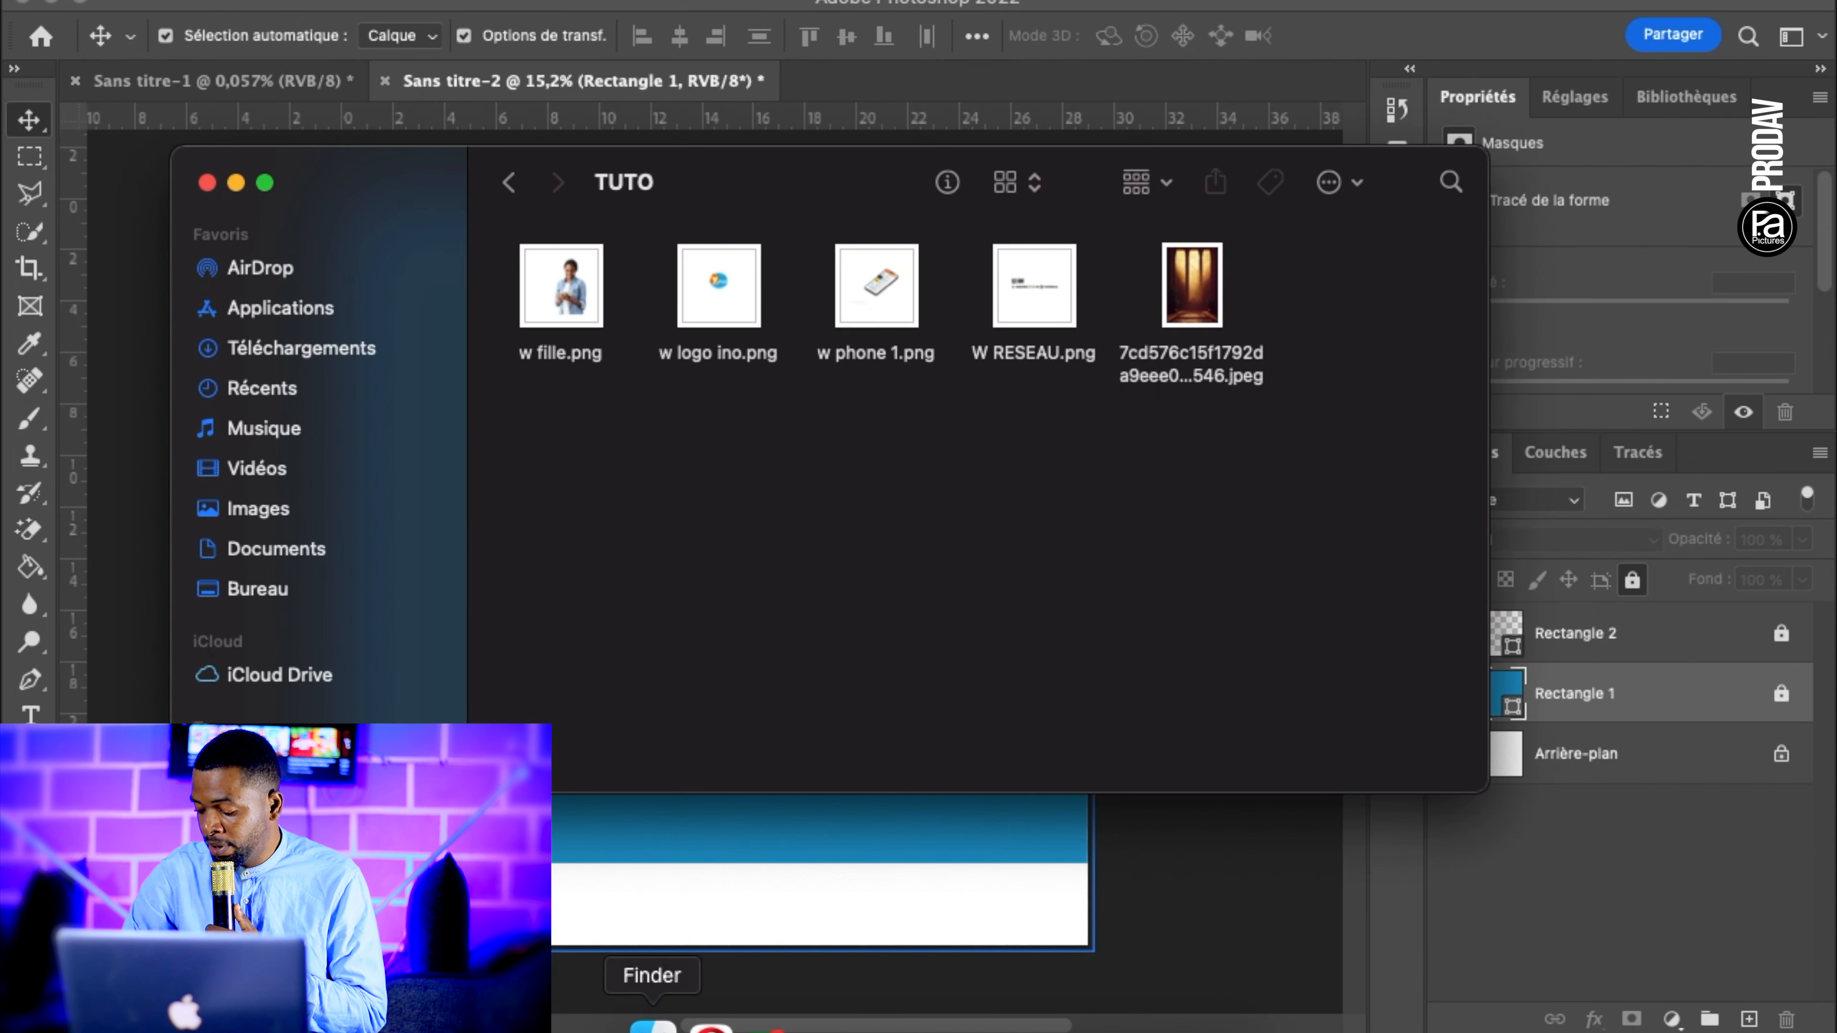
click(562, 289)
drag(561, 290, 643, 665)
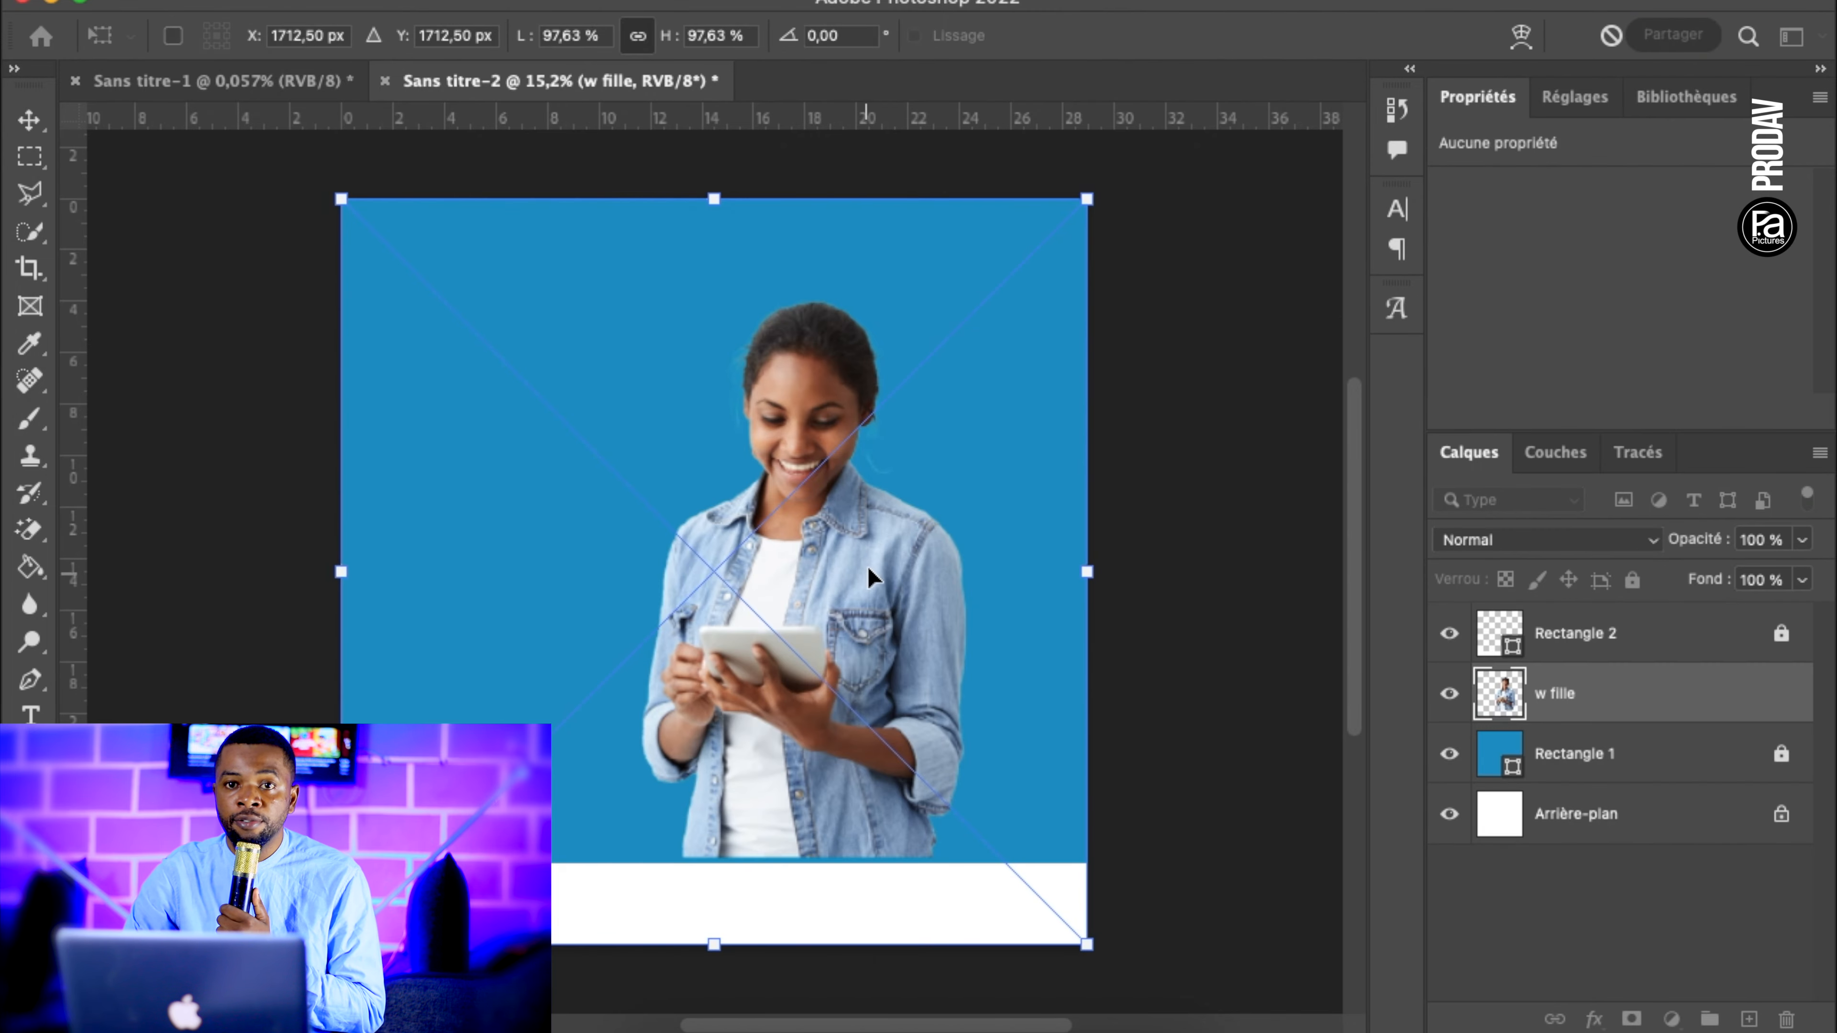
- Move the placed woman photo to about X 2044 px, Y 1969 px, meeting the white strip, and commit the placement
drag(841, 568, 915, 620)
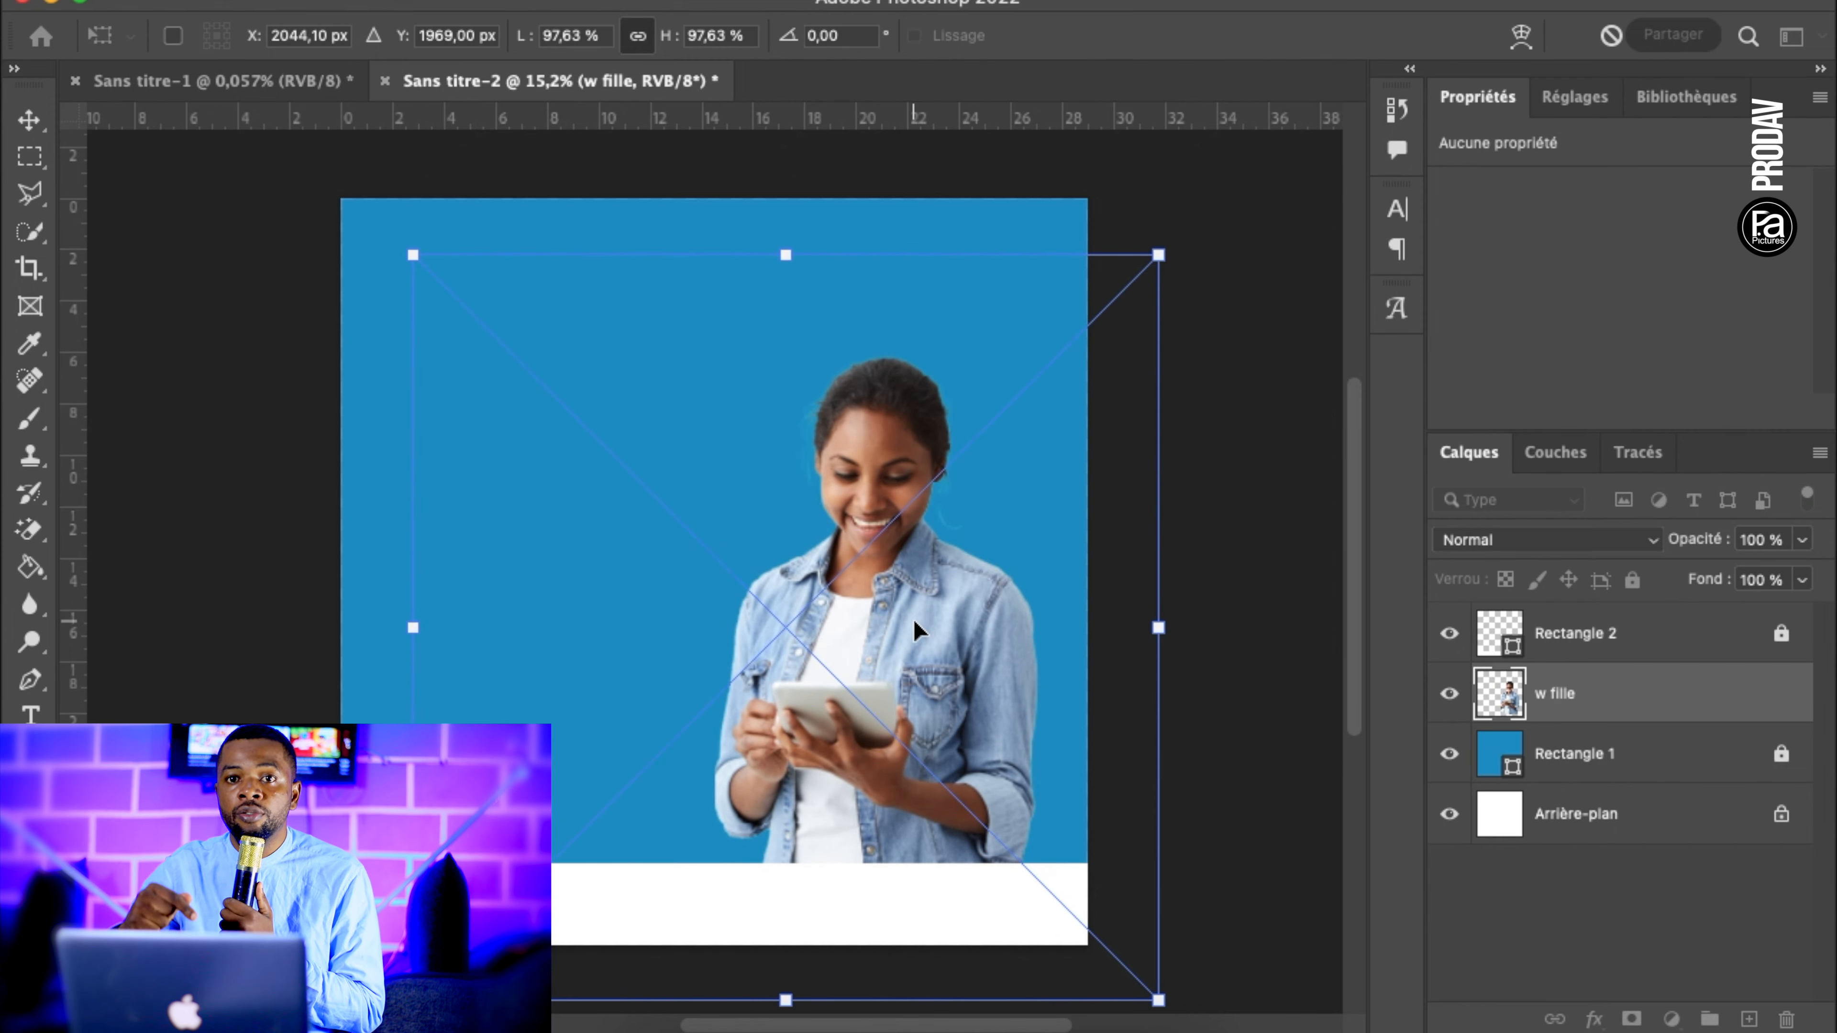
key(Return)
click(1224, 299)
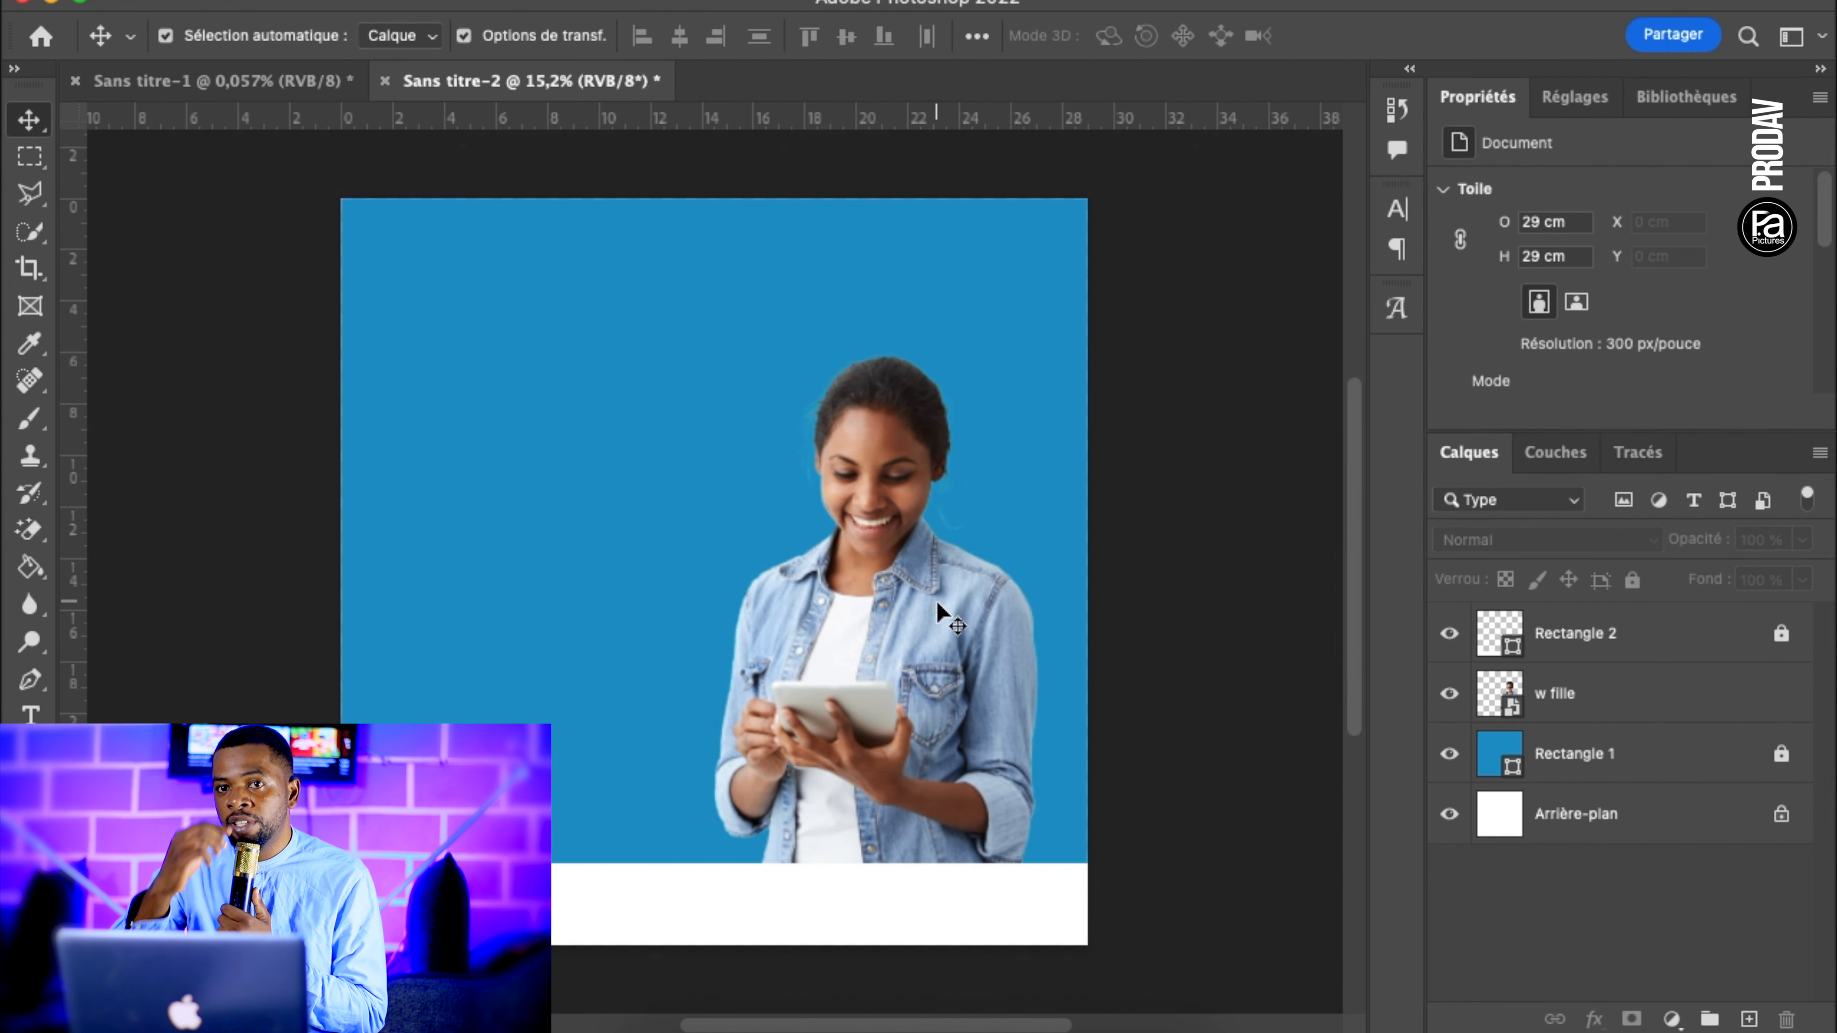
- Select the woman photo on the canvas and fully lock its w fille layer
click(897, 628)
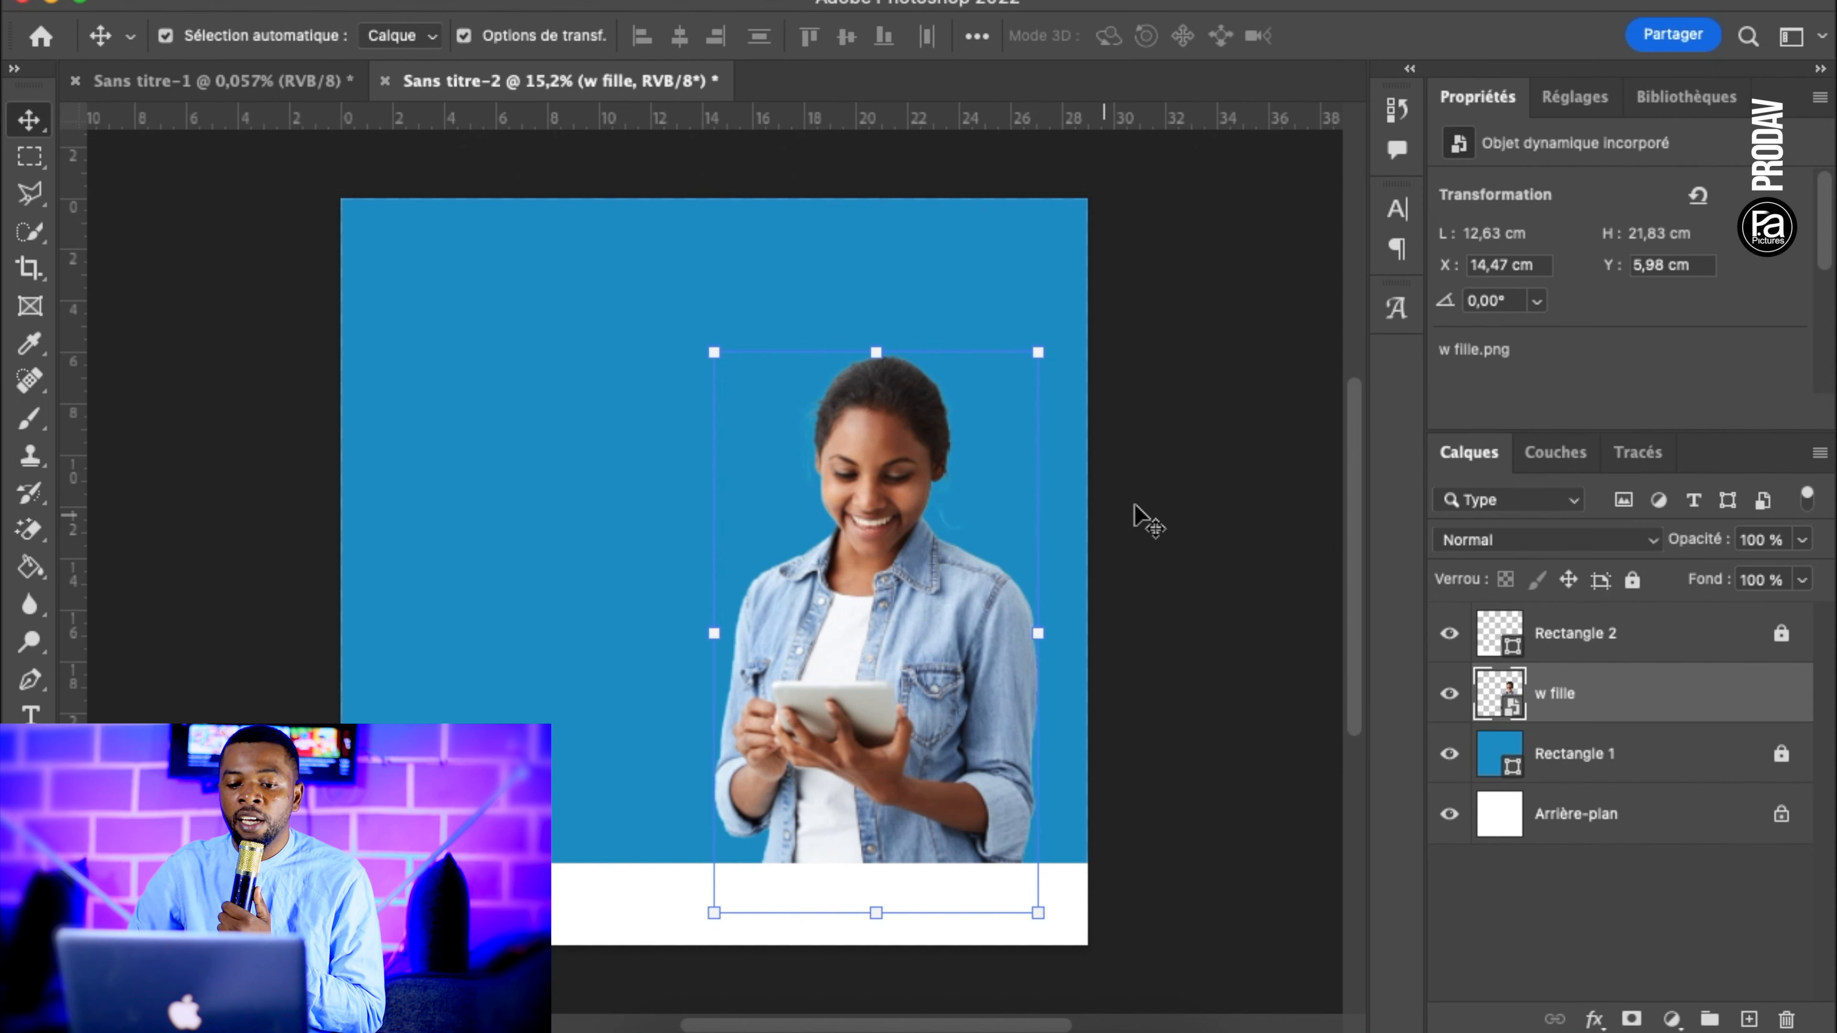
click(1087, 566)
click(907, 636)
click(1631, 581)
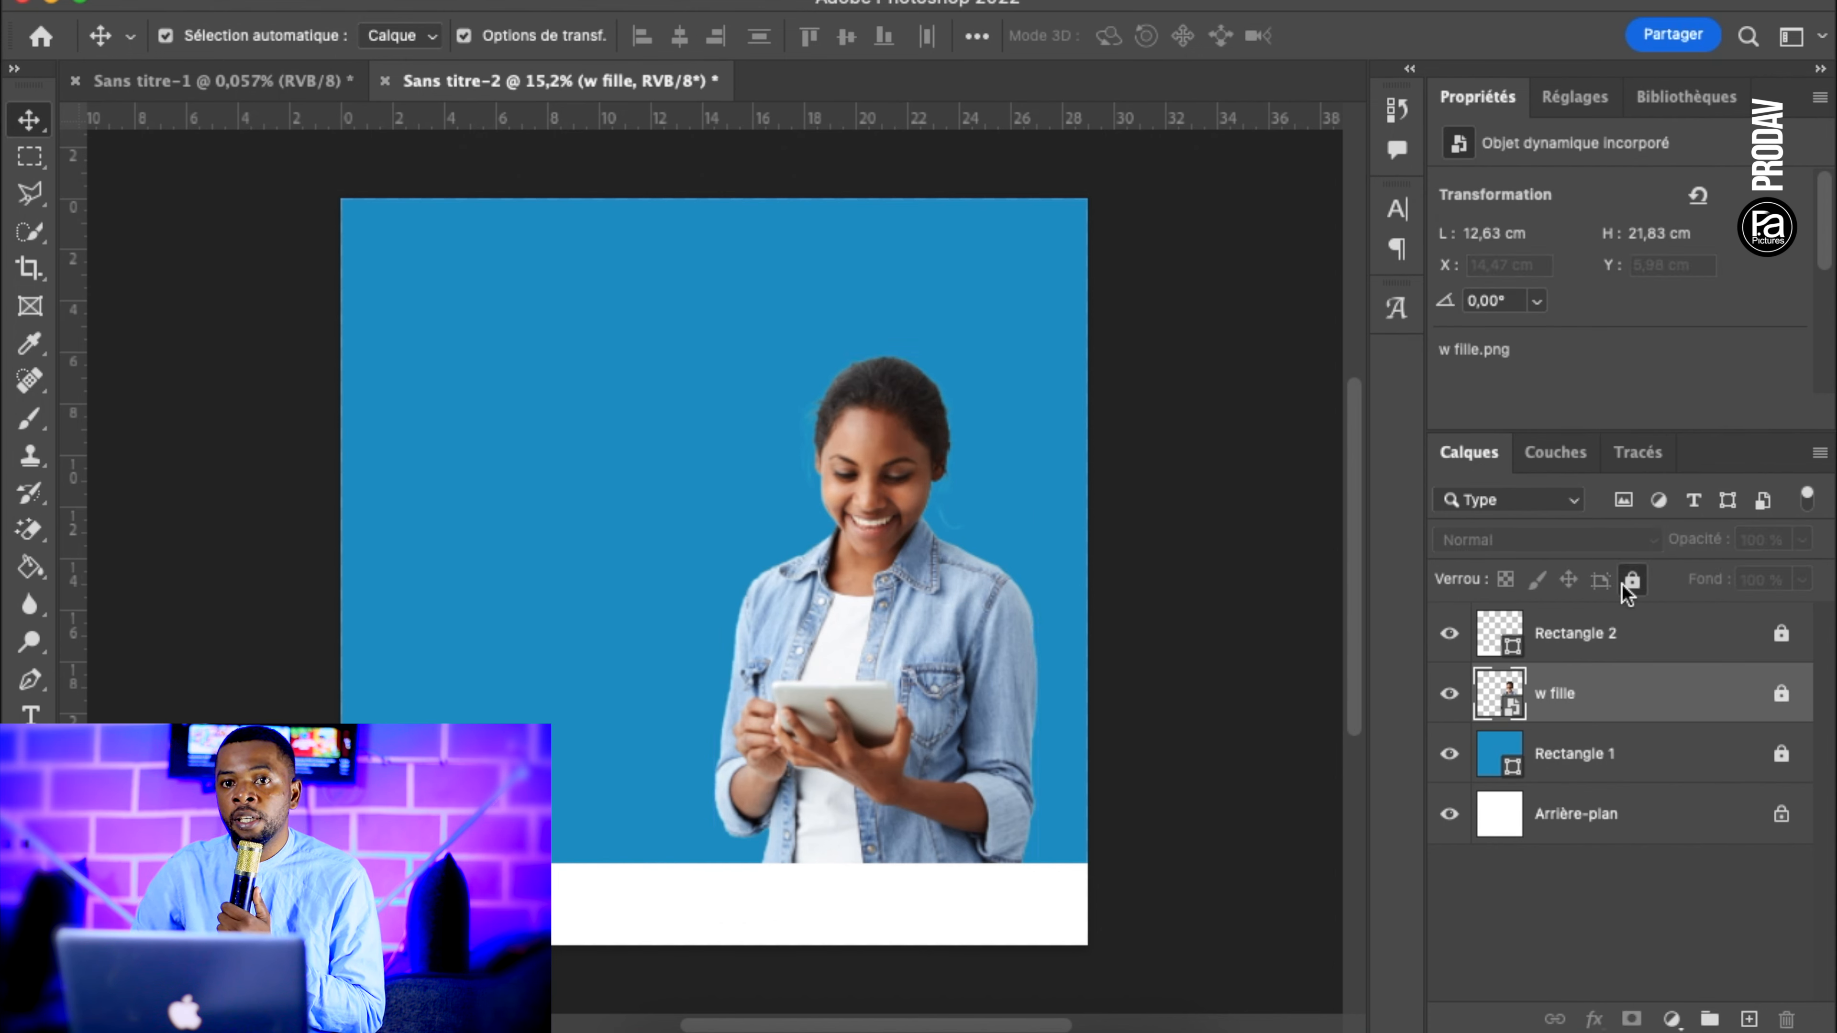
click(1125, 561)
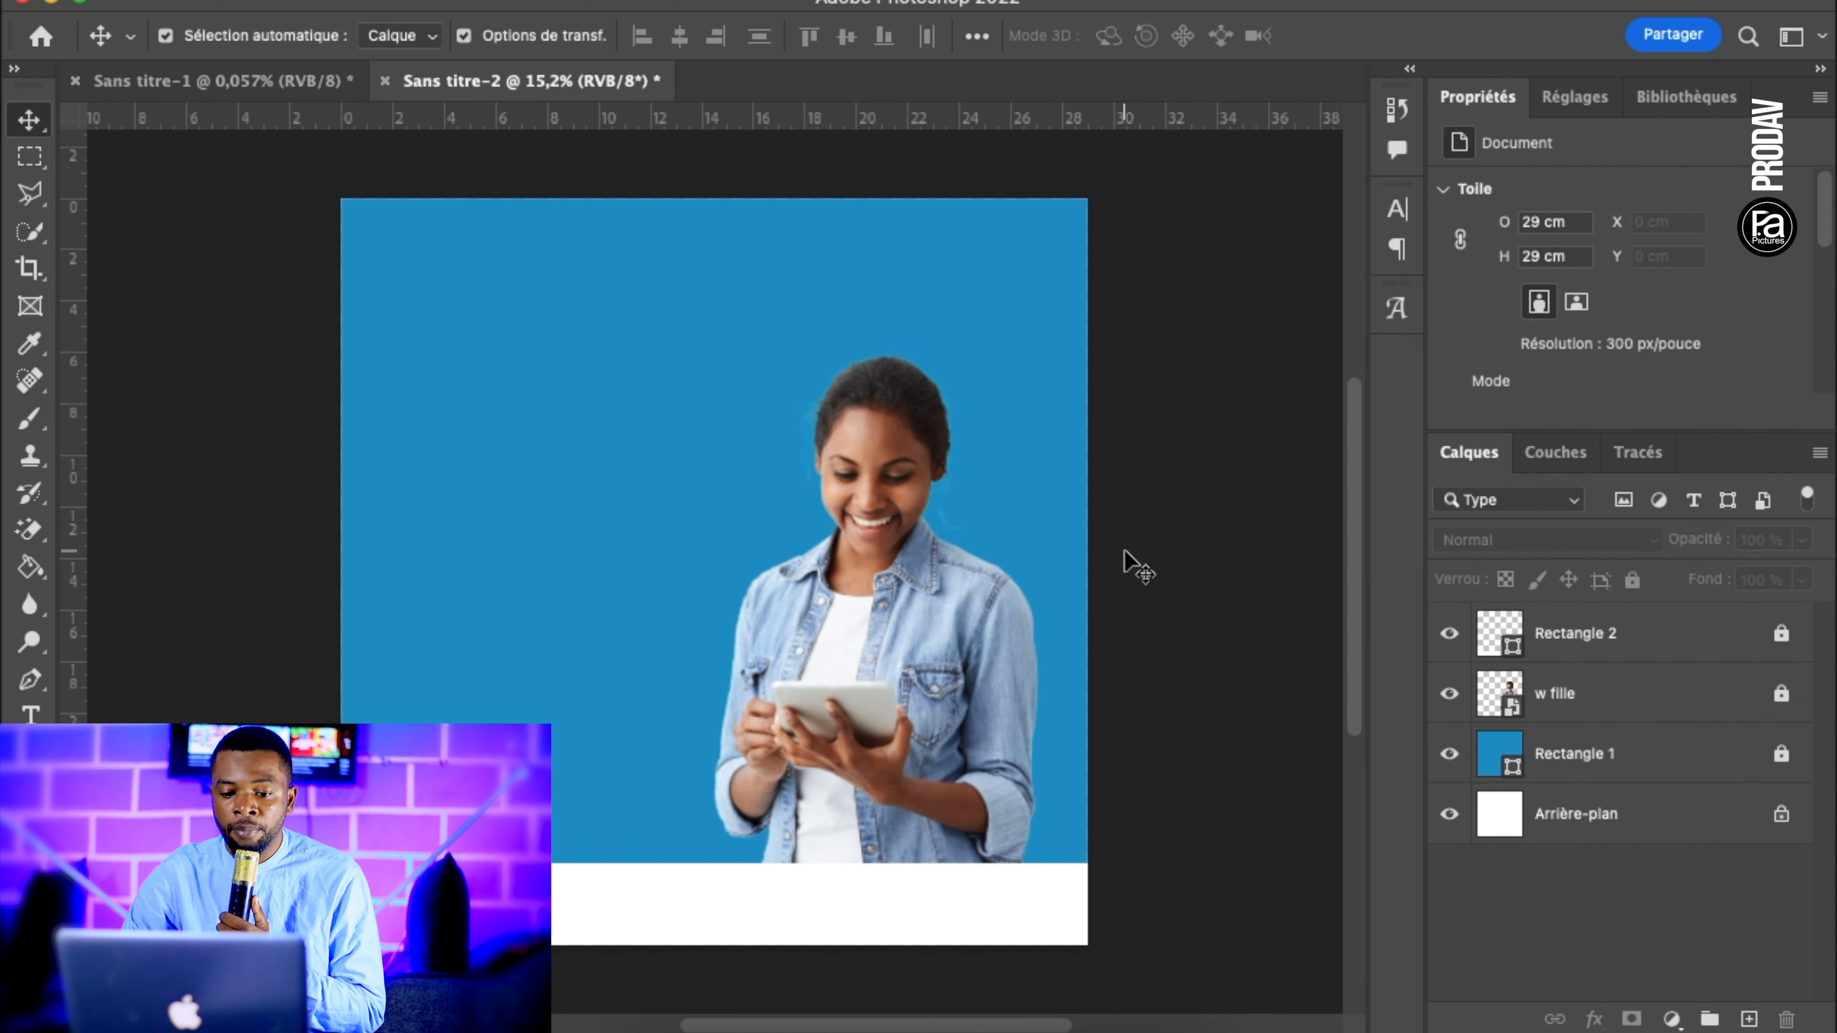
- Draw a rectangle about 18.7 × 14.4 cm over the canvas's middle and round its corners to about 1.93 cm
scroll(1124, 550, up, 2)
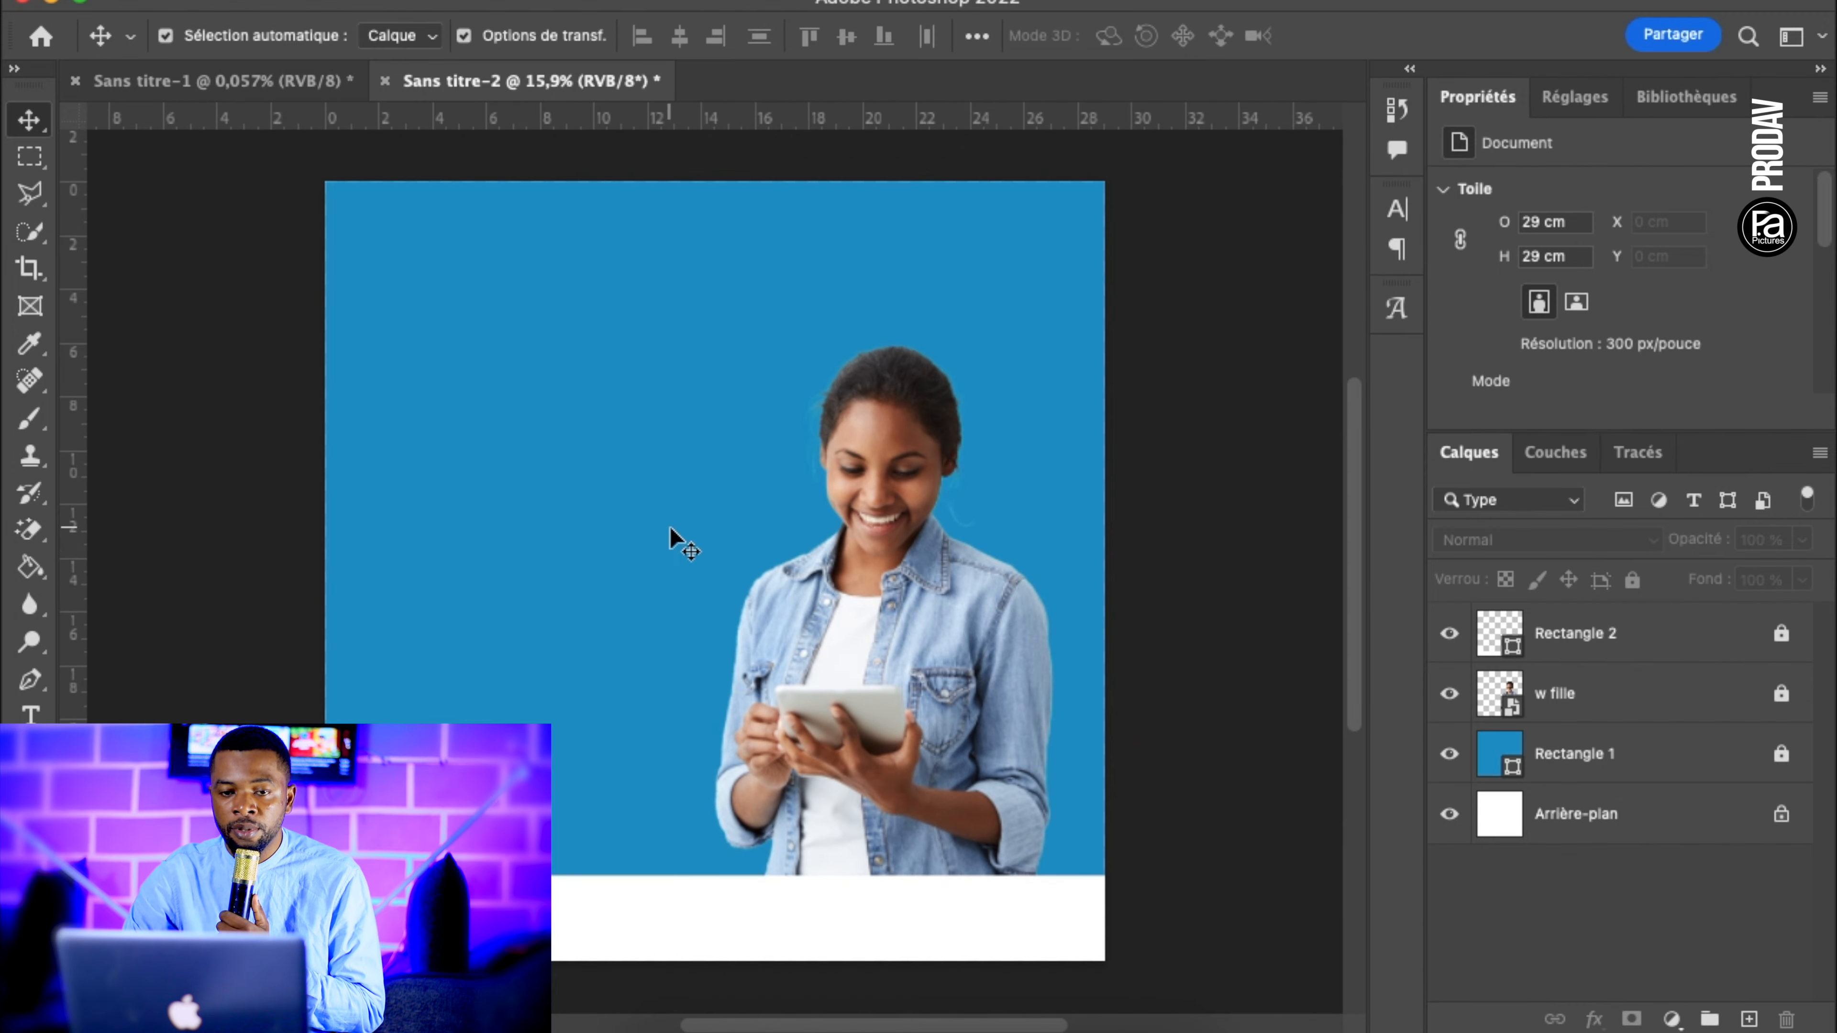
key(u)
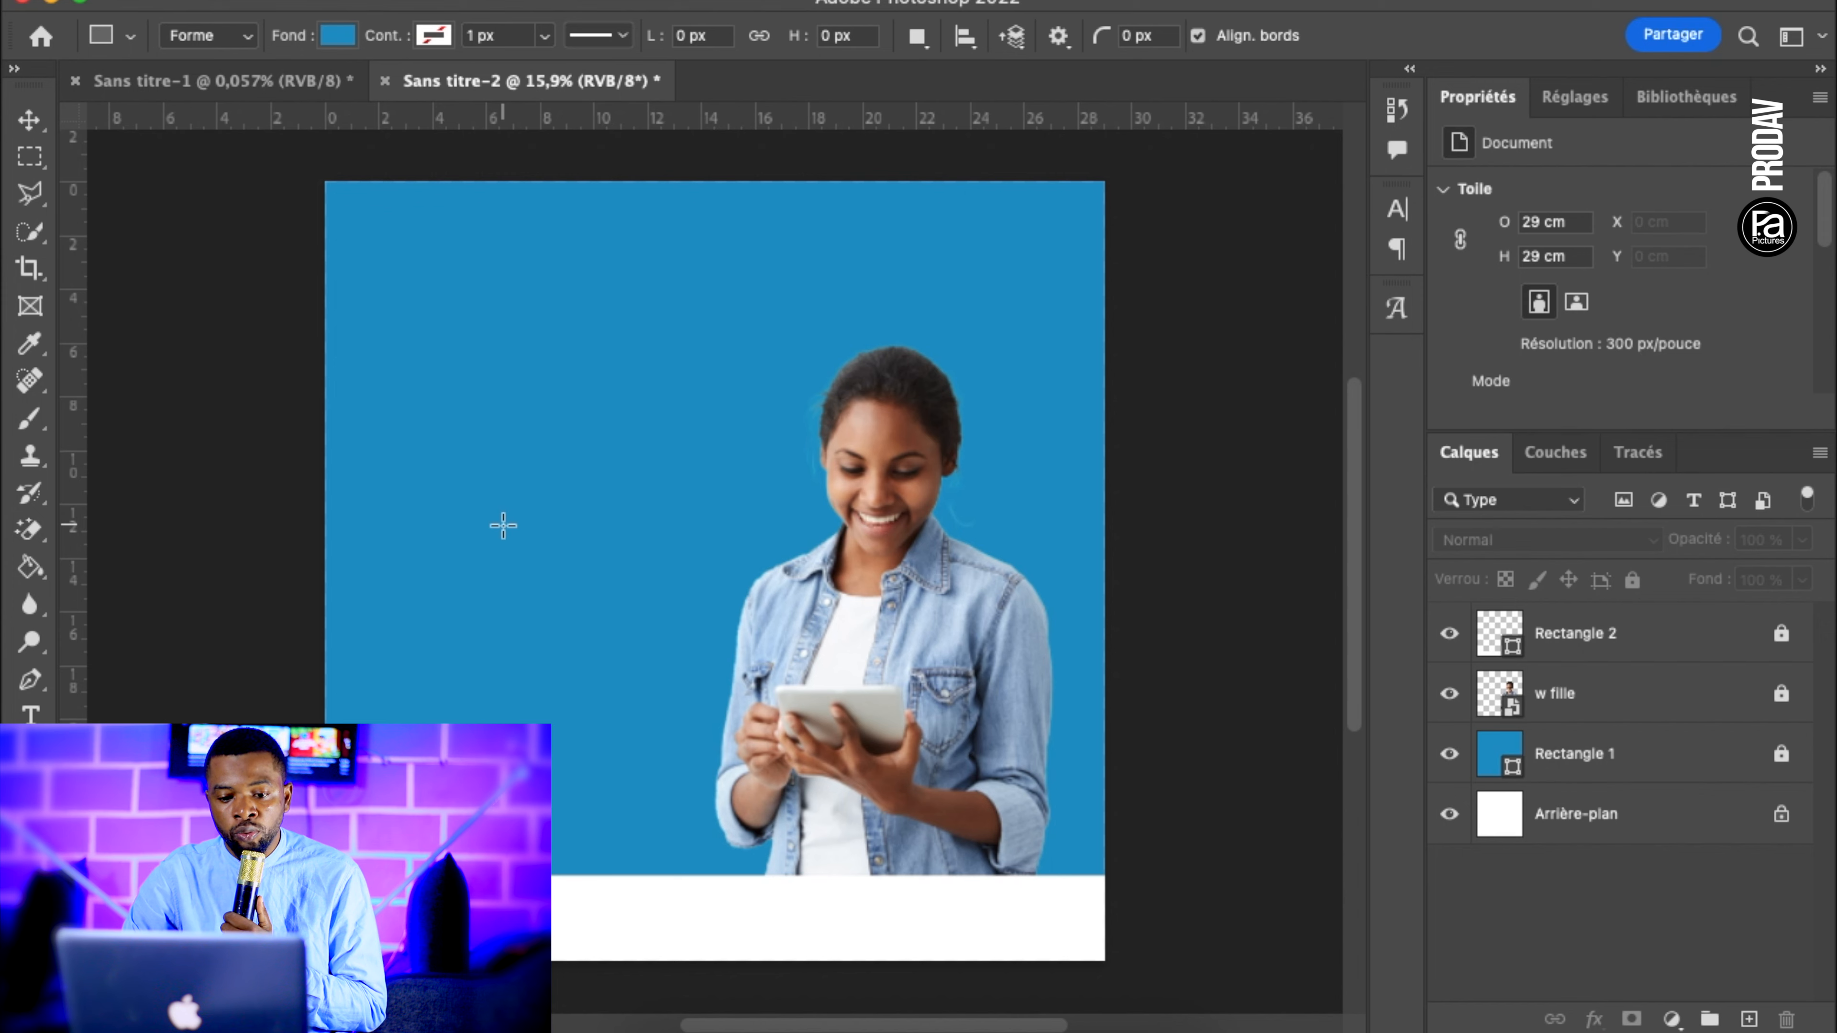
drag(396, 380, 899, 766)
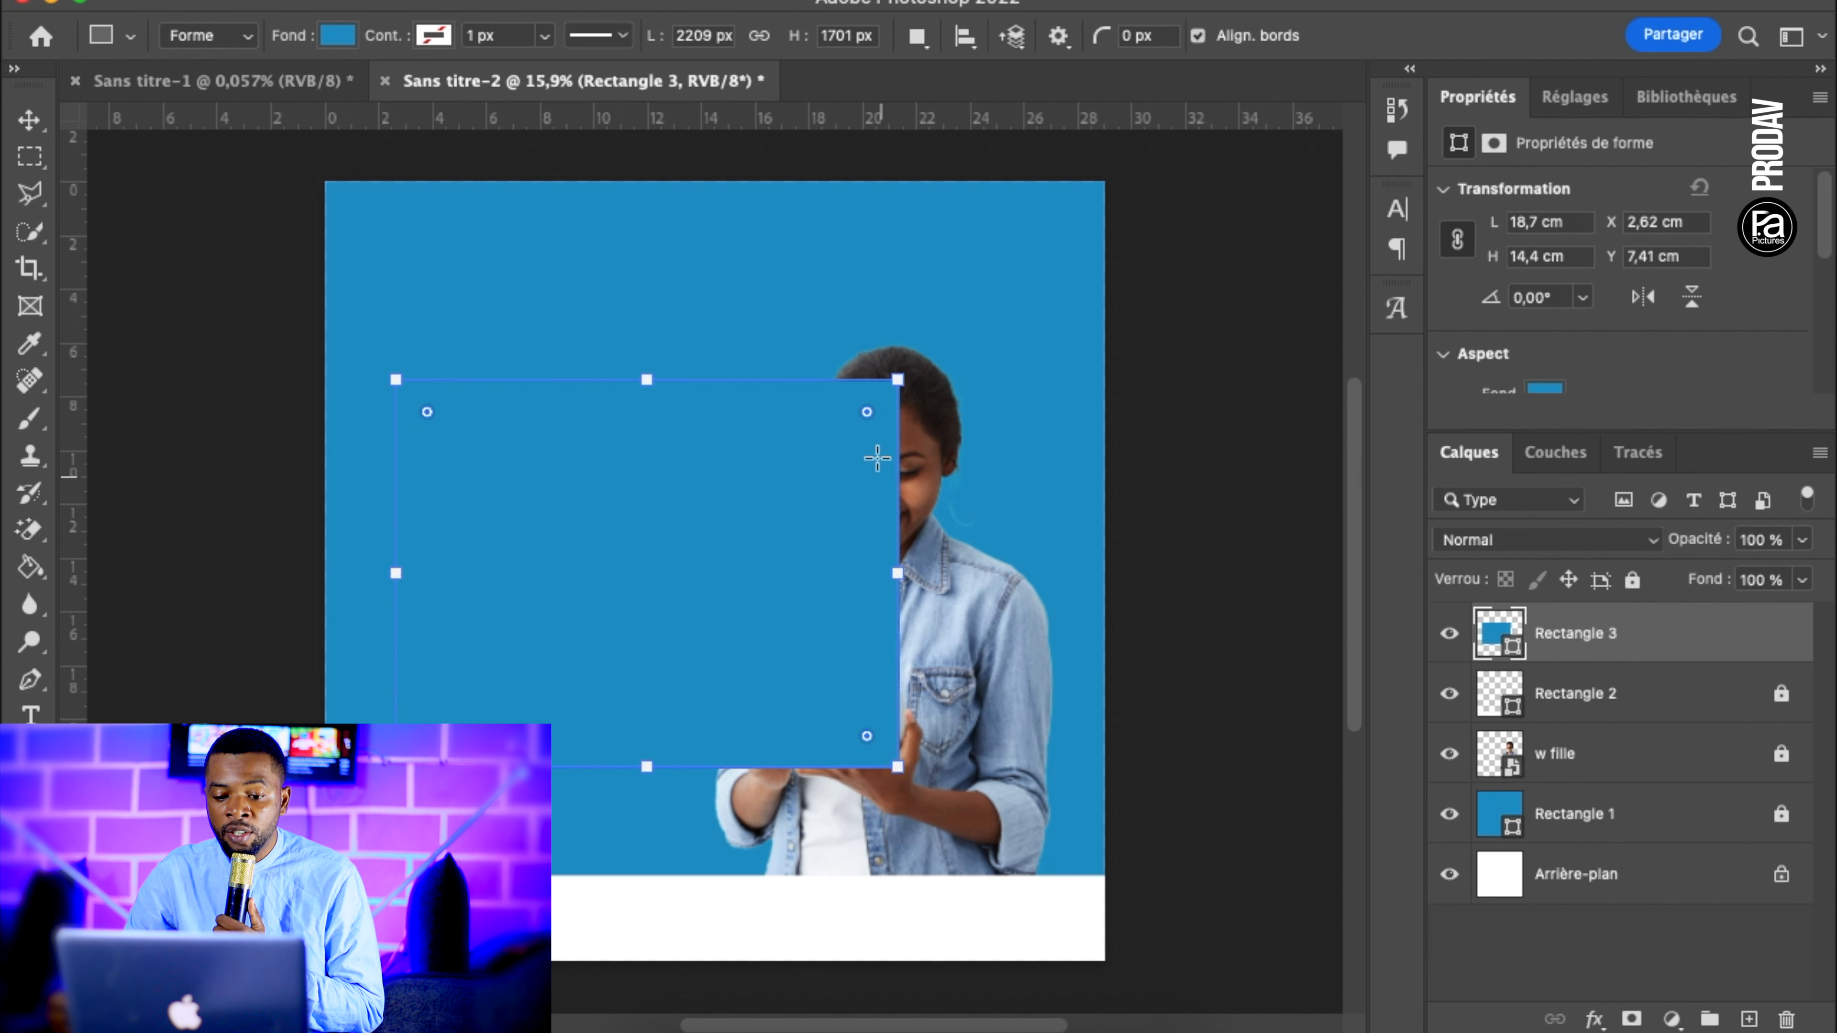
drag(867, 412, 847, 429)
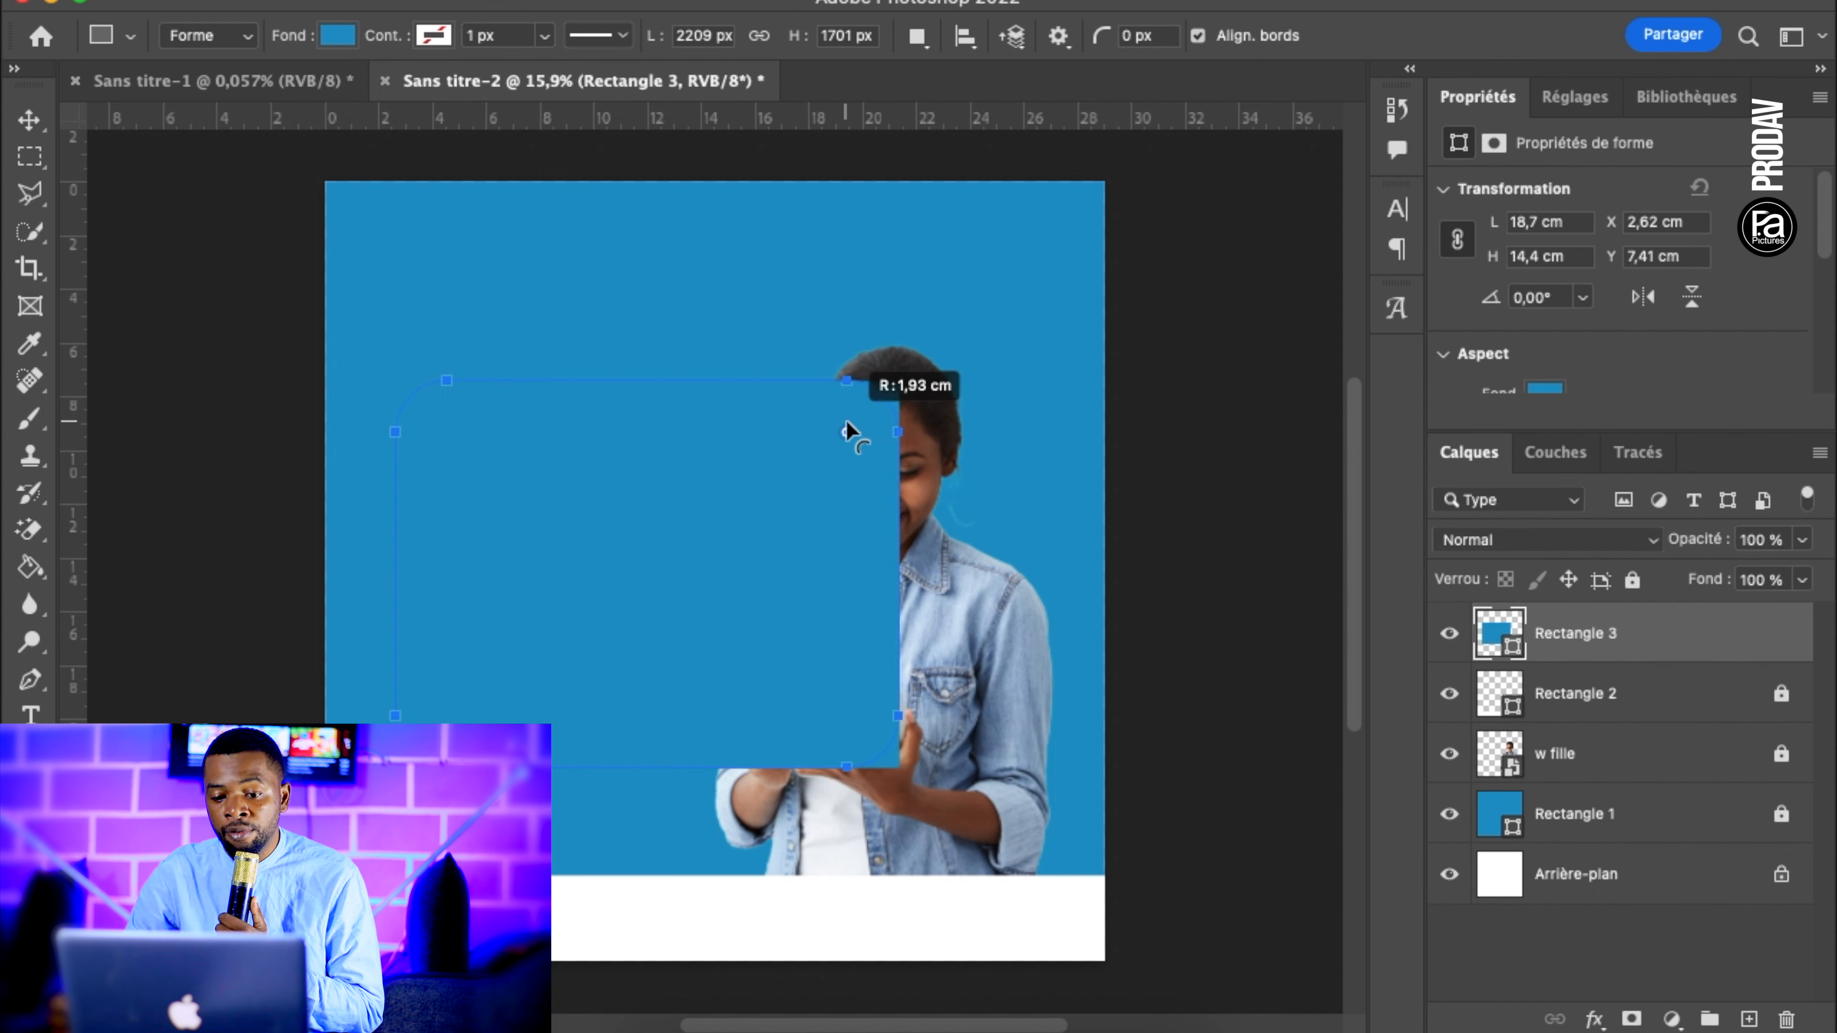
drag(848, 429, 848, 425)
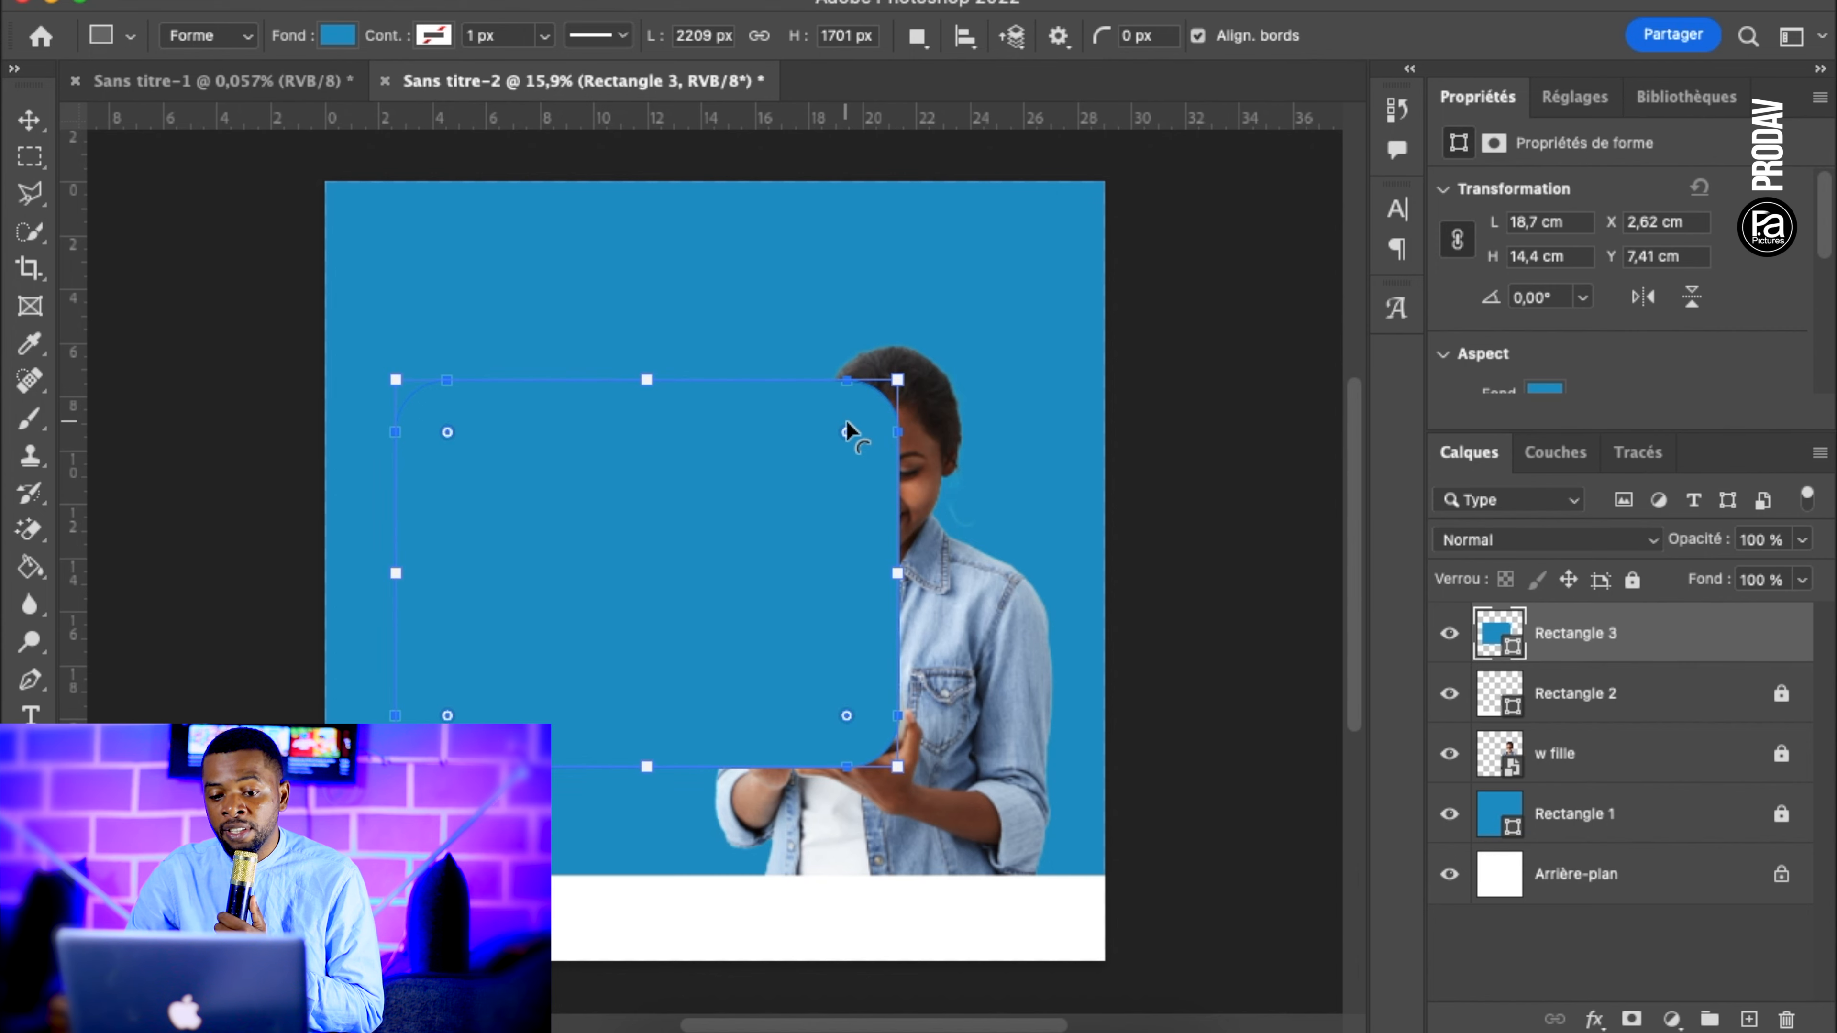
- Fill the rounded rectangle, Rectangle 3, with white, ffffff, and reorder its layer directly below w fille
double_click(1498, 641)
drag(1206, 608, 857, 324)
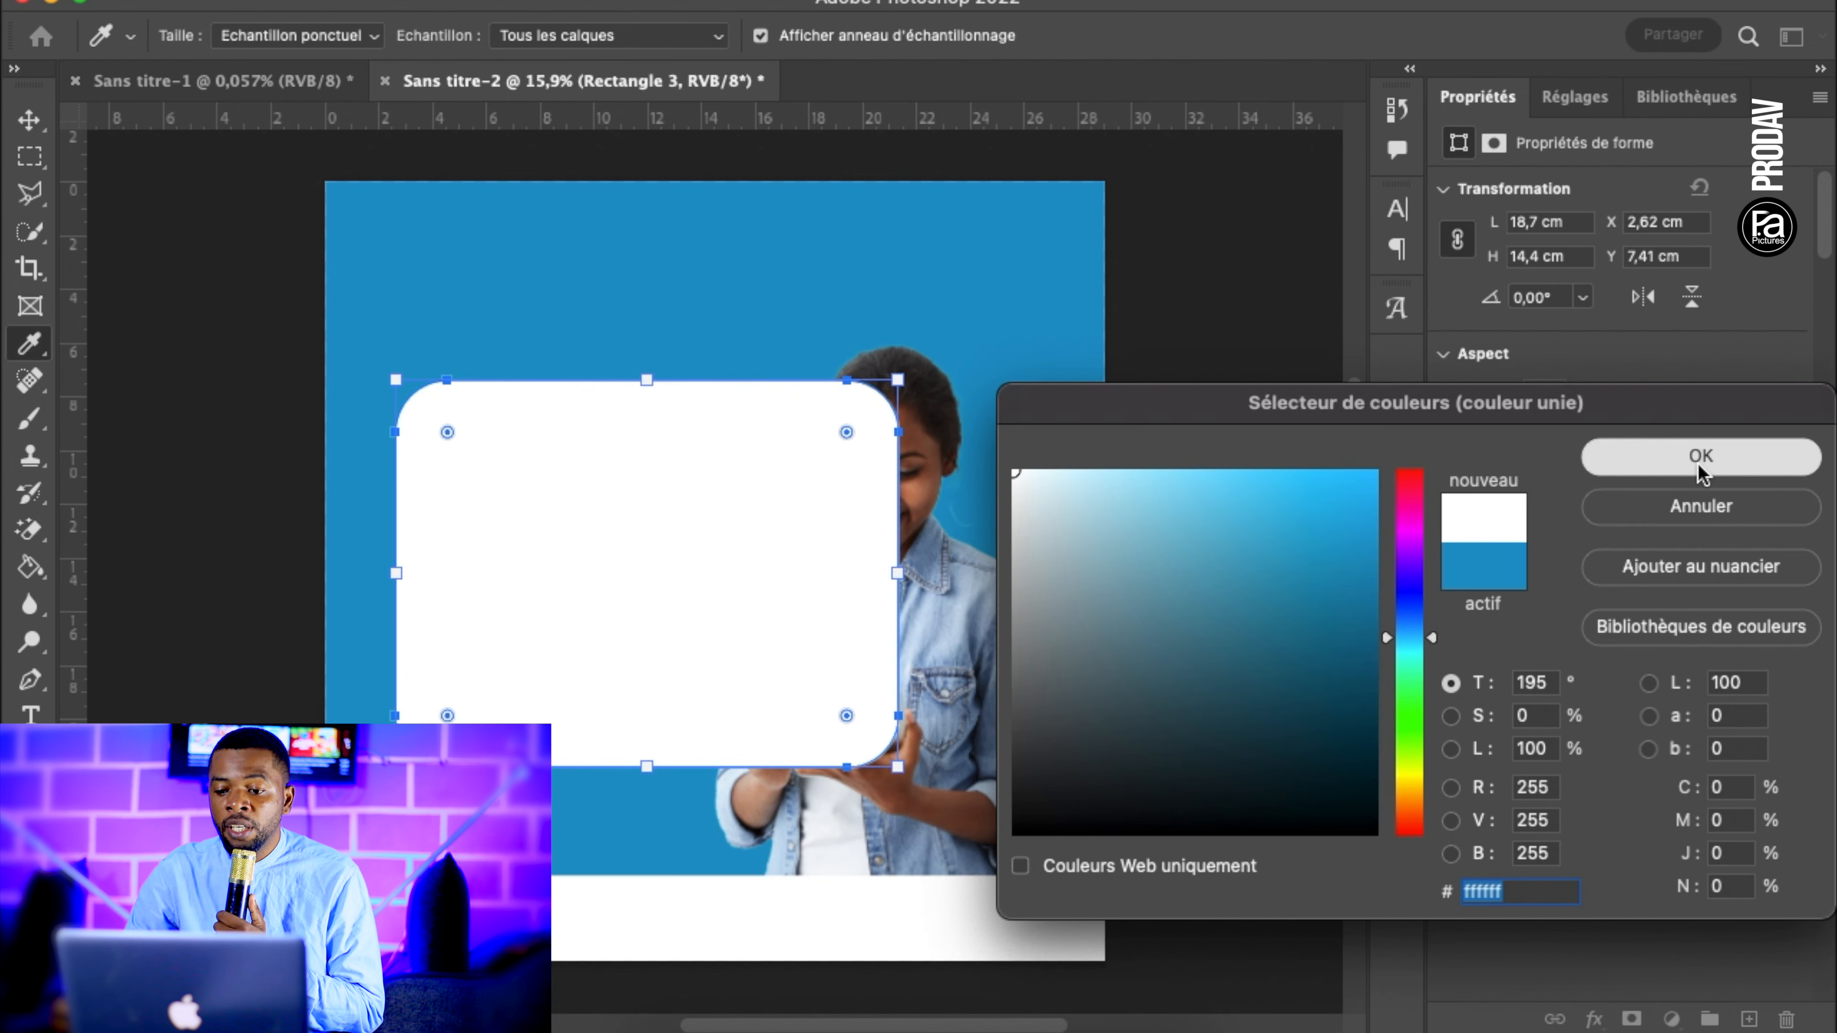
click(1699, 464)
drag(1592, 639, 1583, 785)
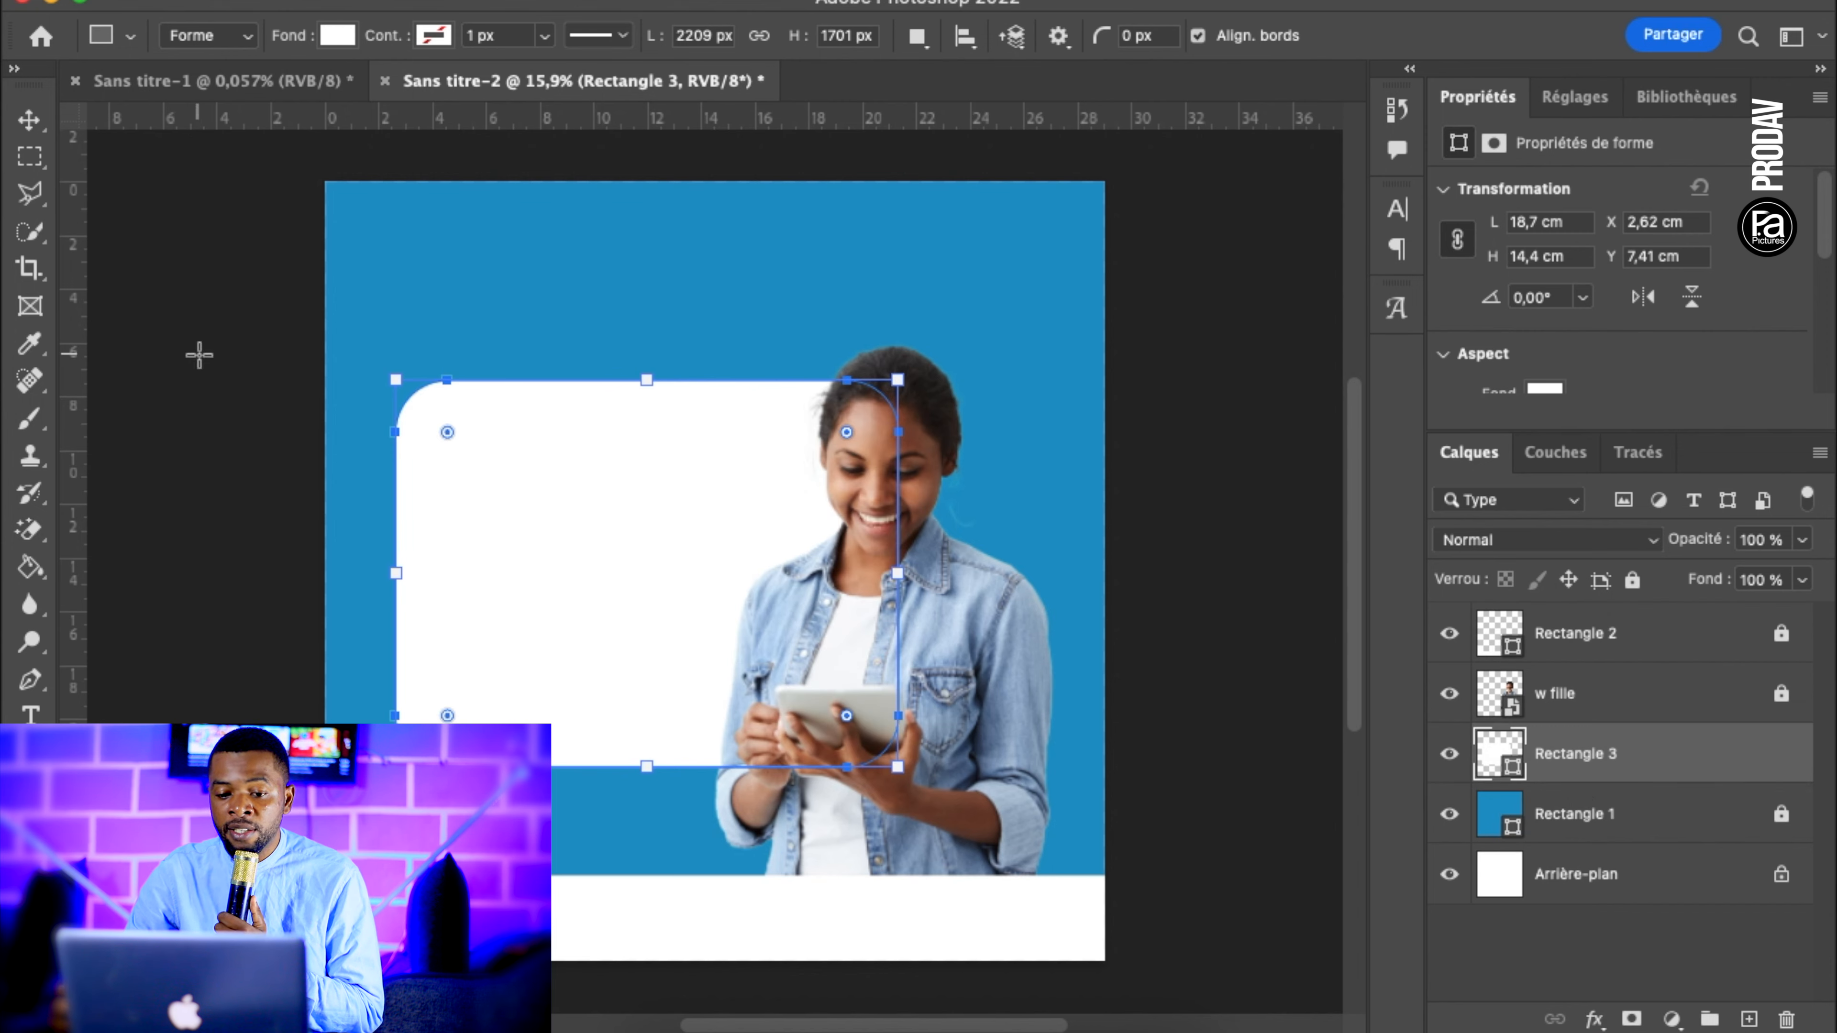
- Move the white rounded panel behind the woman to about X 3.84 cm, Y 5.99 cm, and deselect it
click(30, 118)
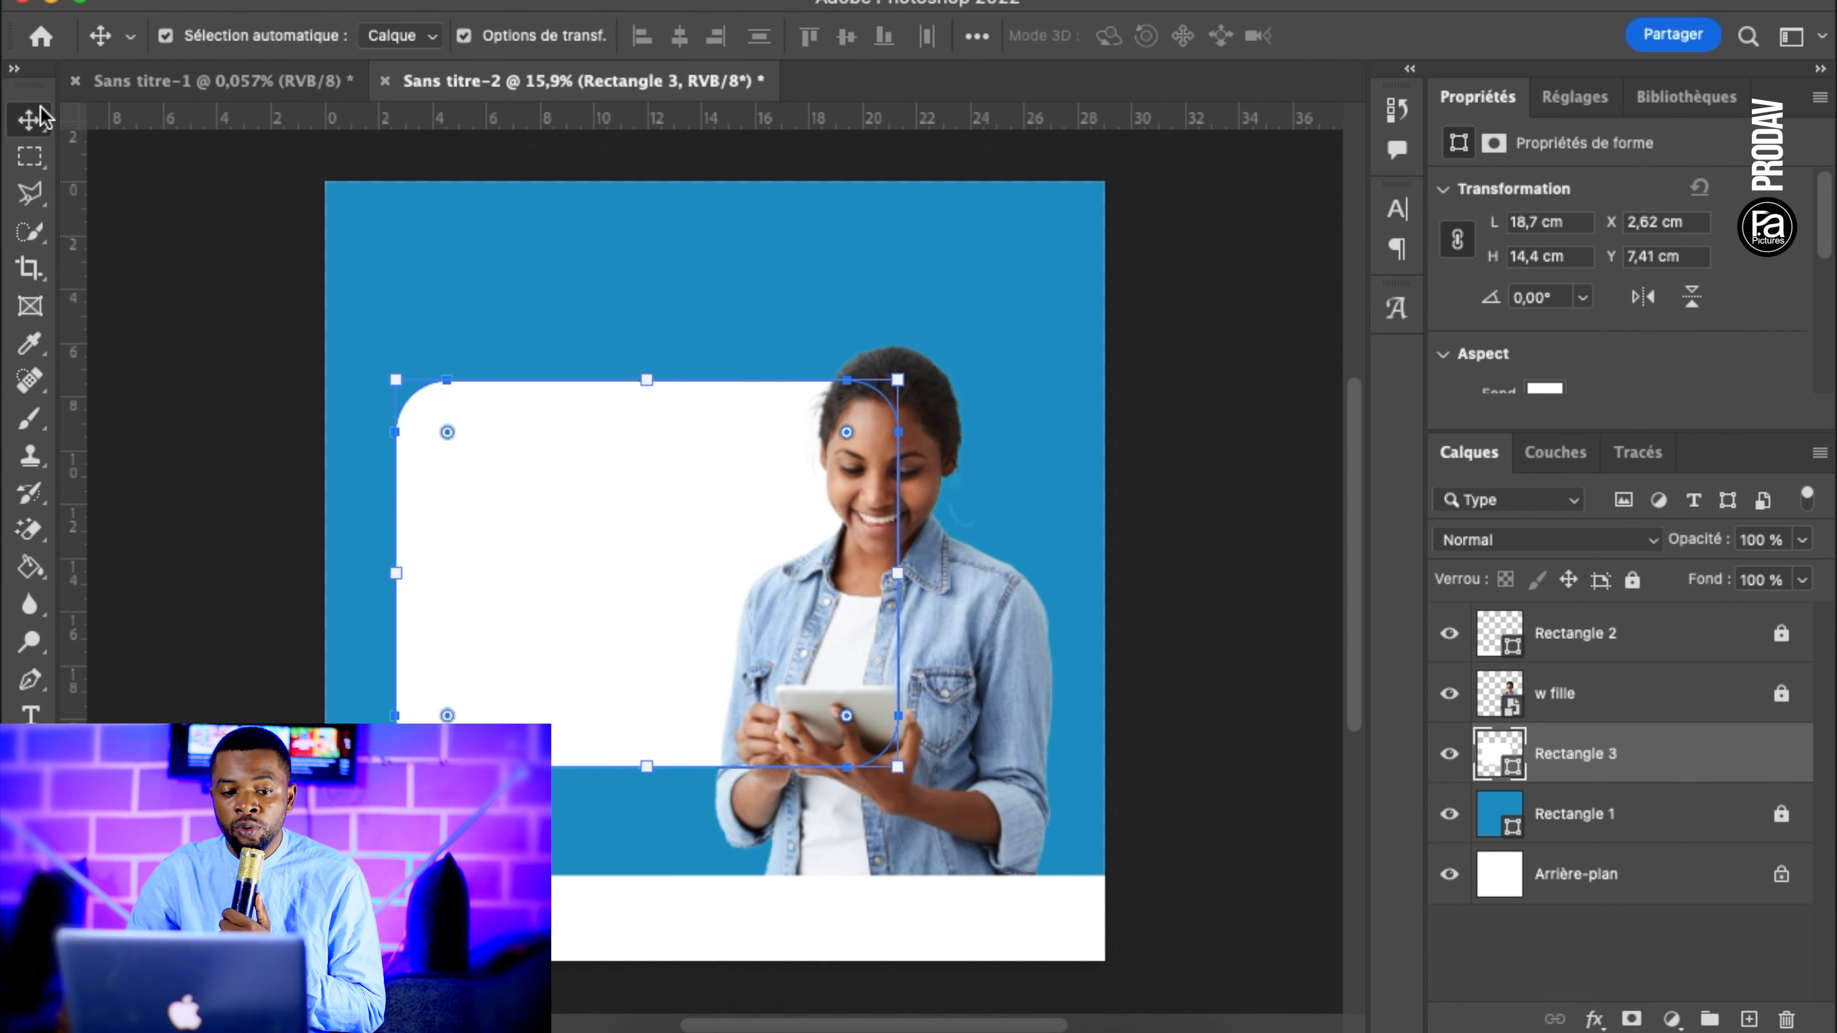
click(516, 319)
drag(567, 536, 567, 502)
click(389, 276)
click(519, 541)
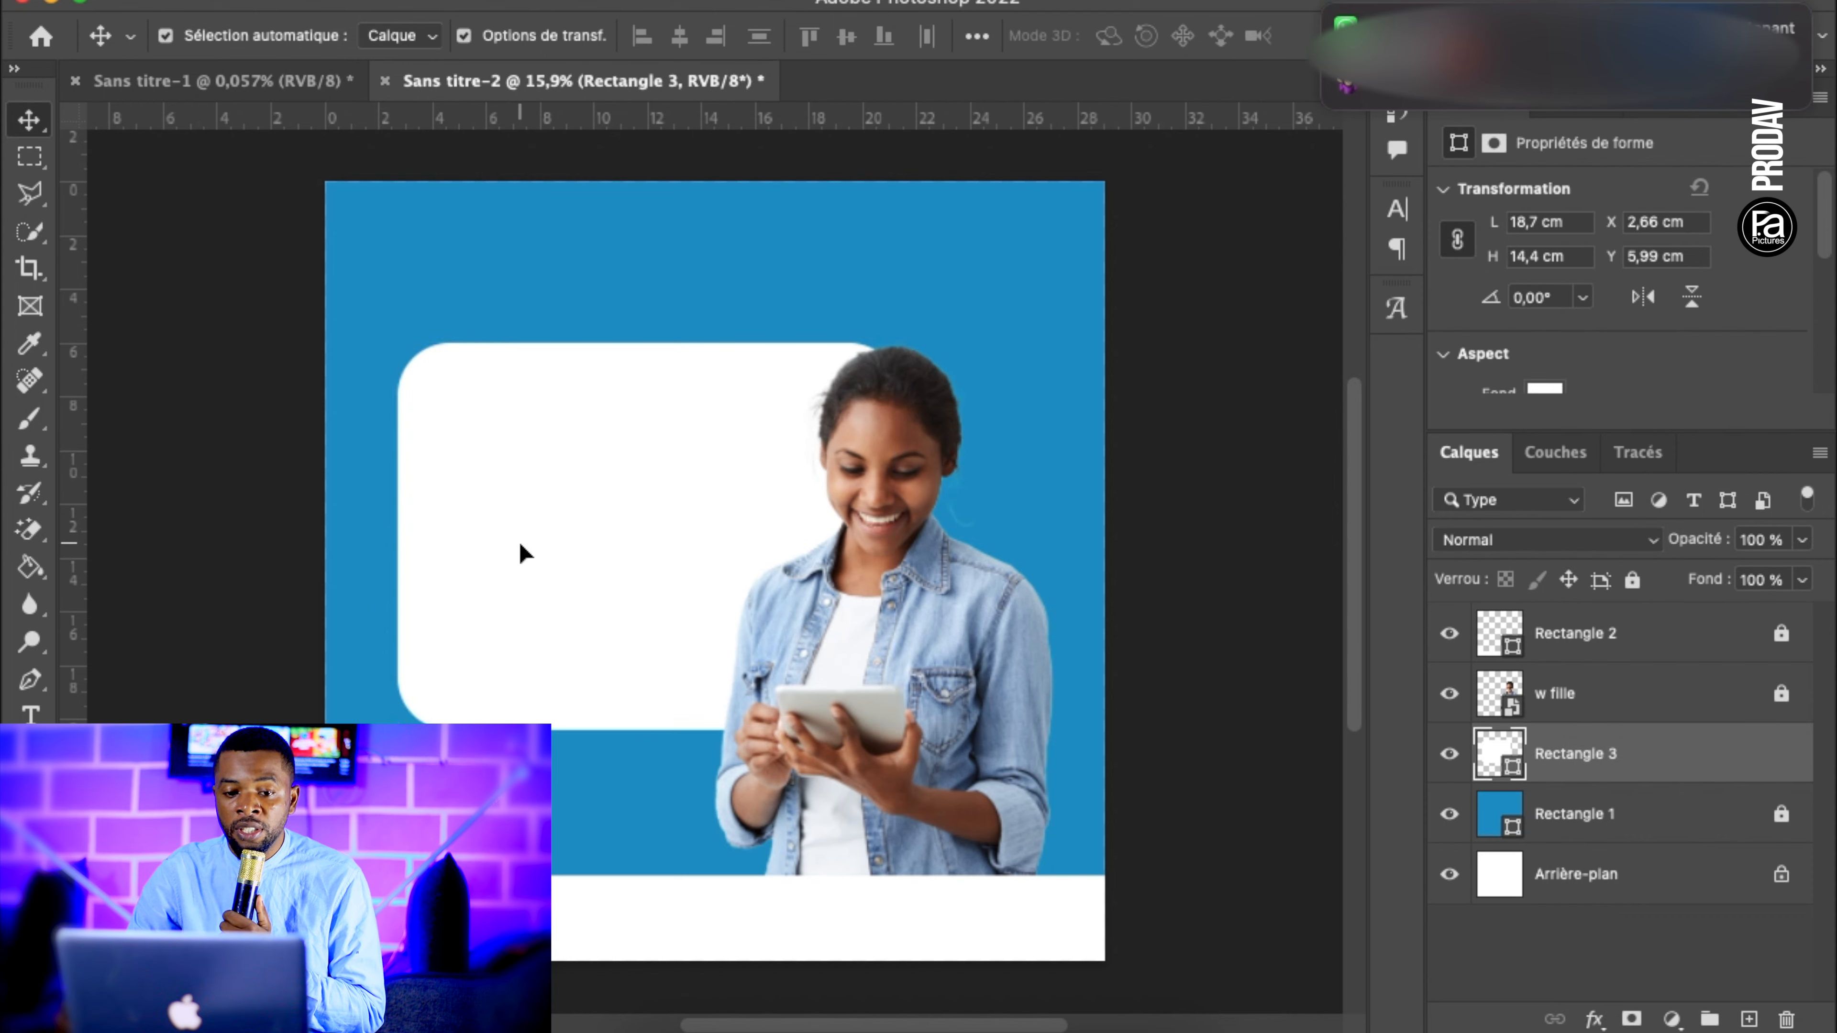
drag(521, 543, 558, 548)
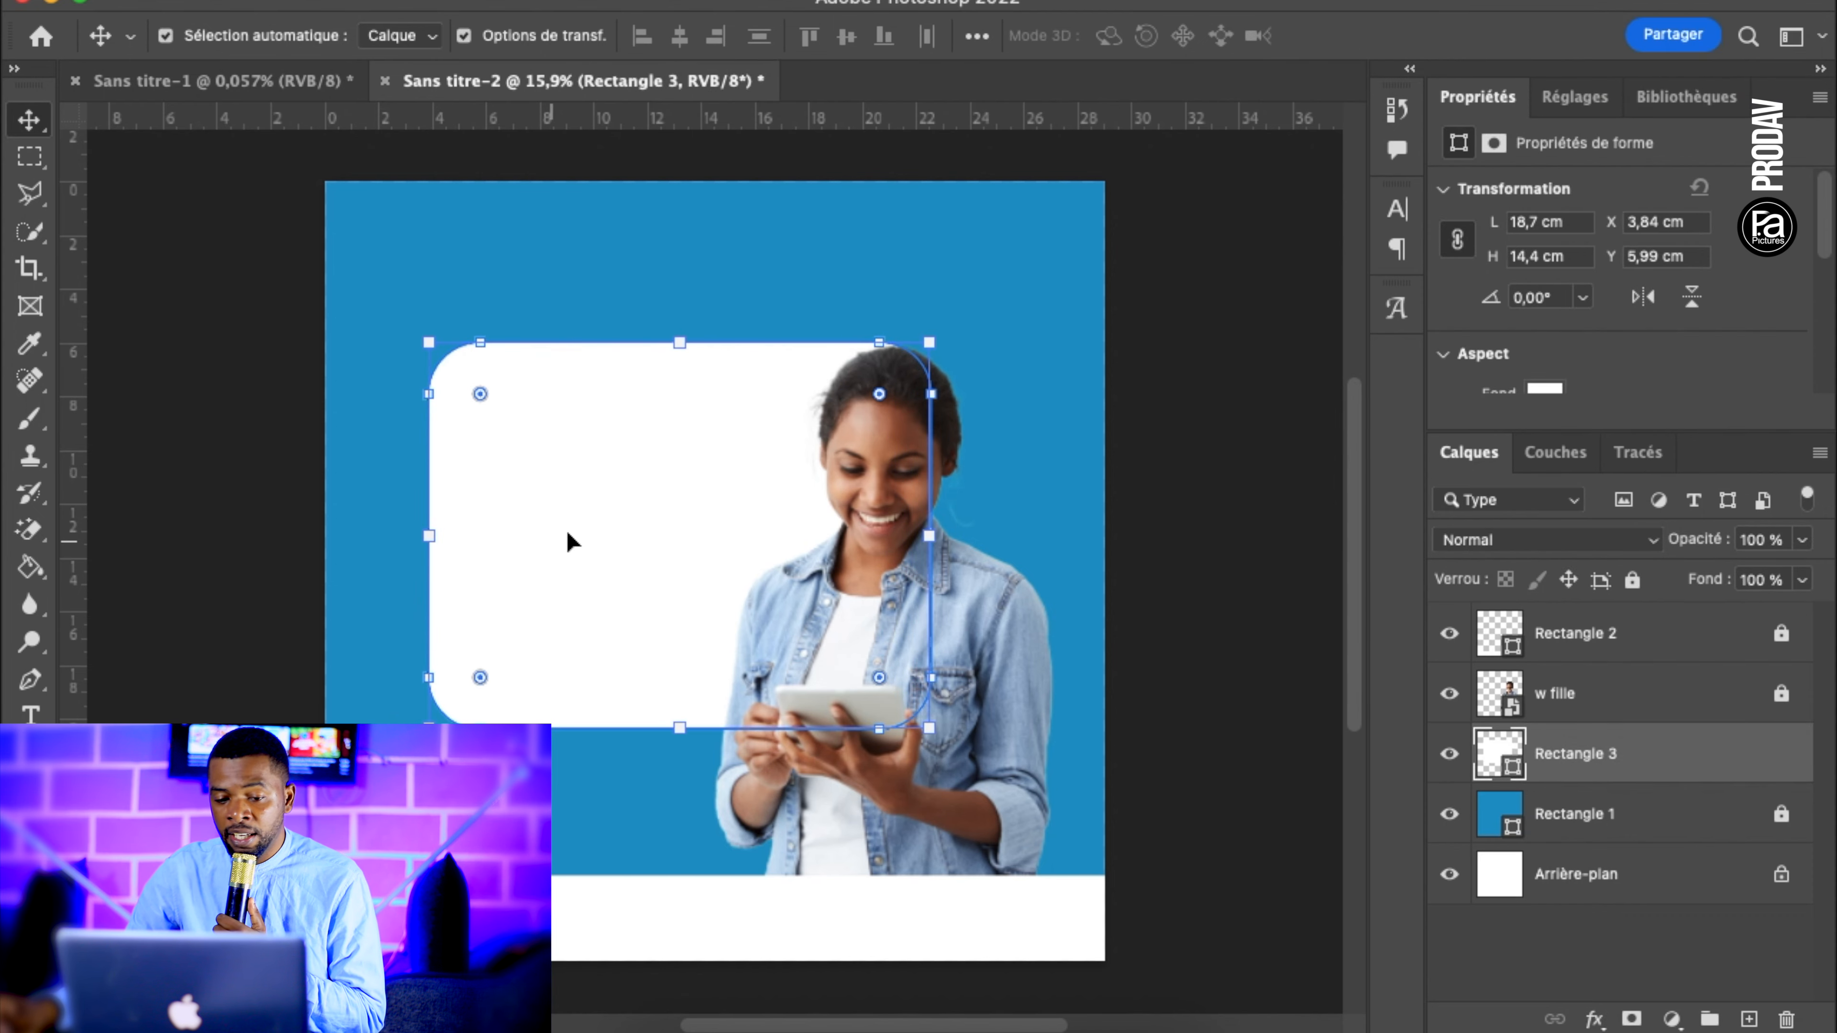
click(1184, 515)
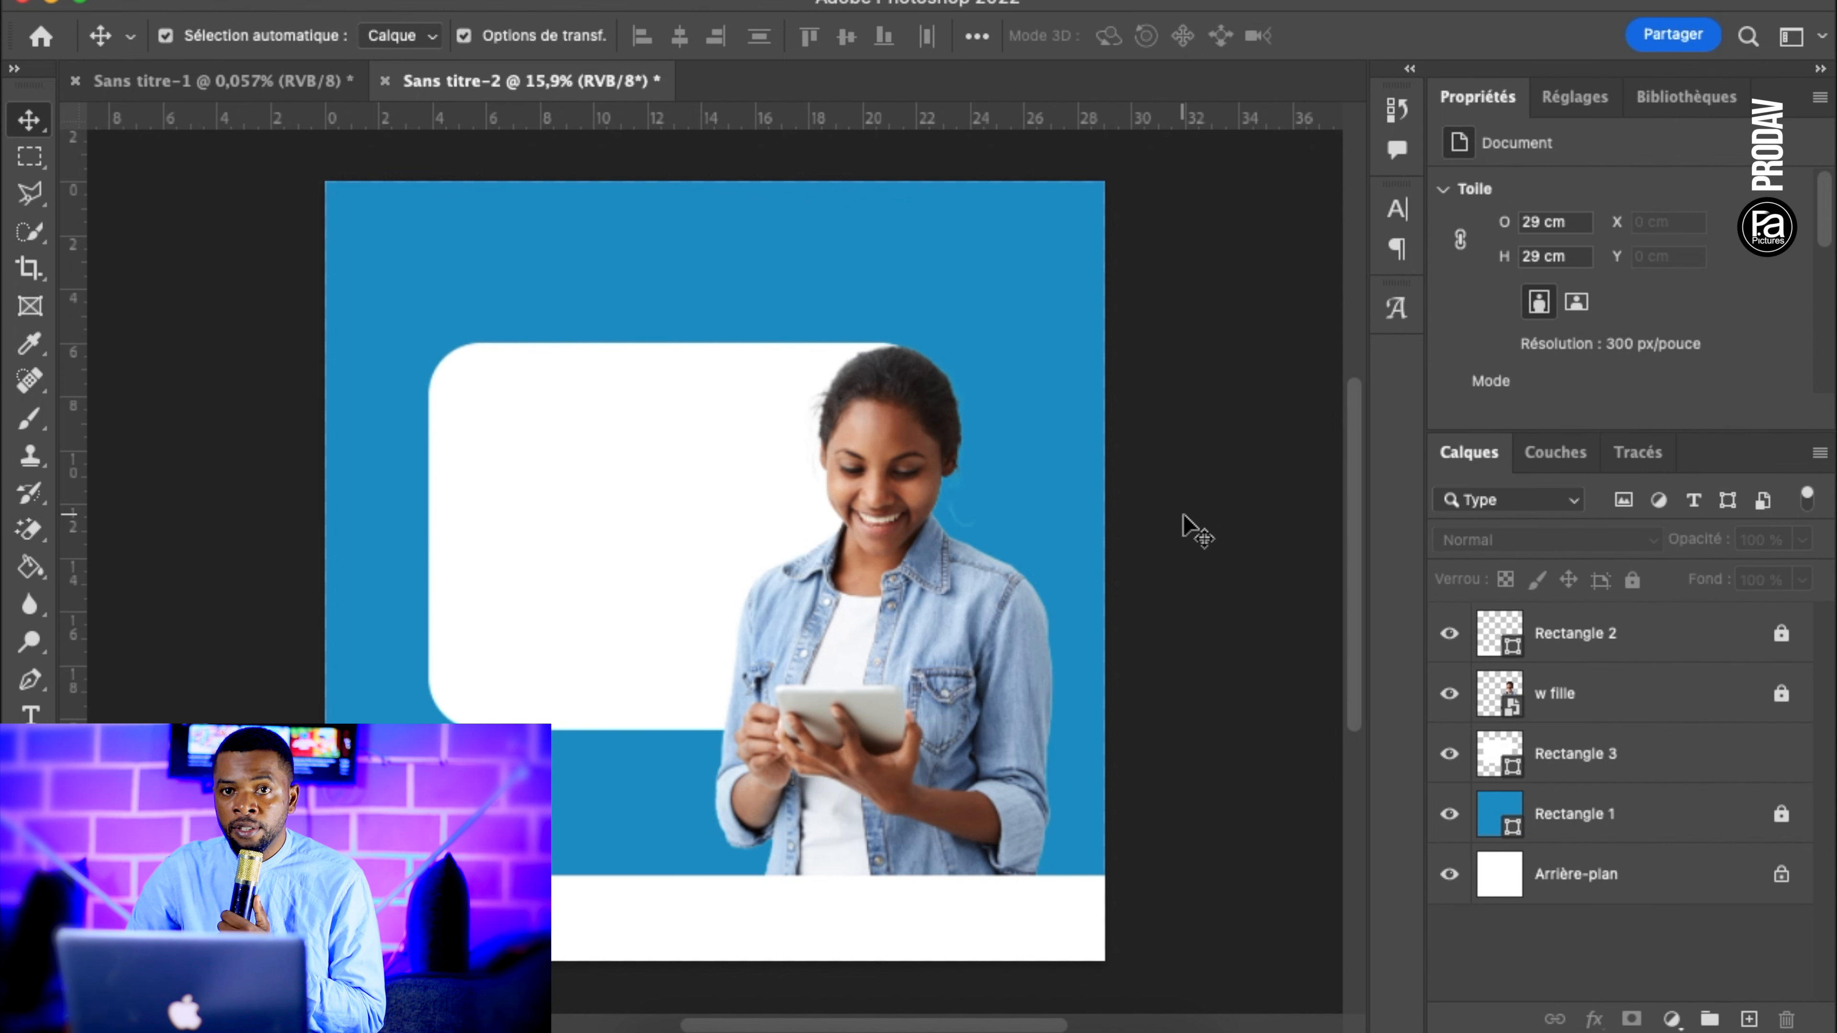
- Draw a blue rectangle about 12.45 × 2.1 cm overlapping the white panel's left edge at mid-height
scroll(1184, 515, up, 3)
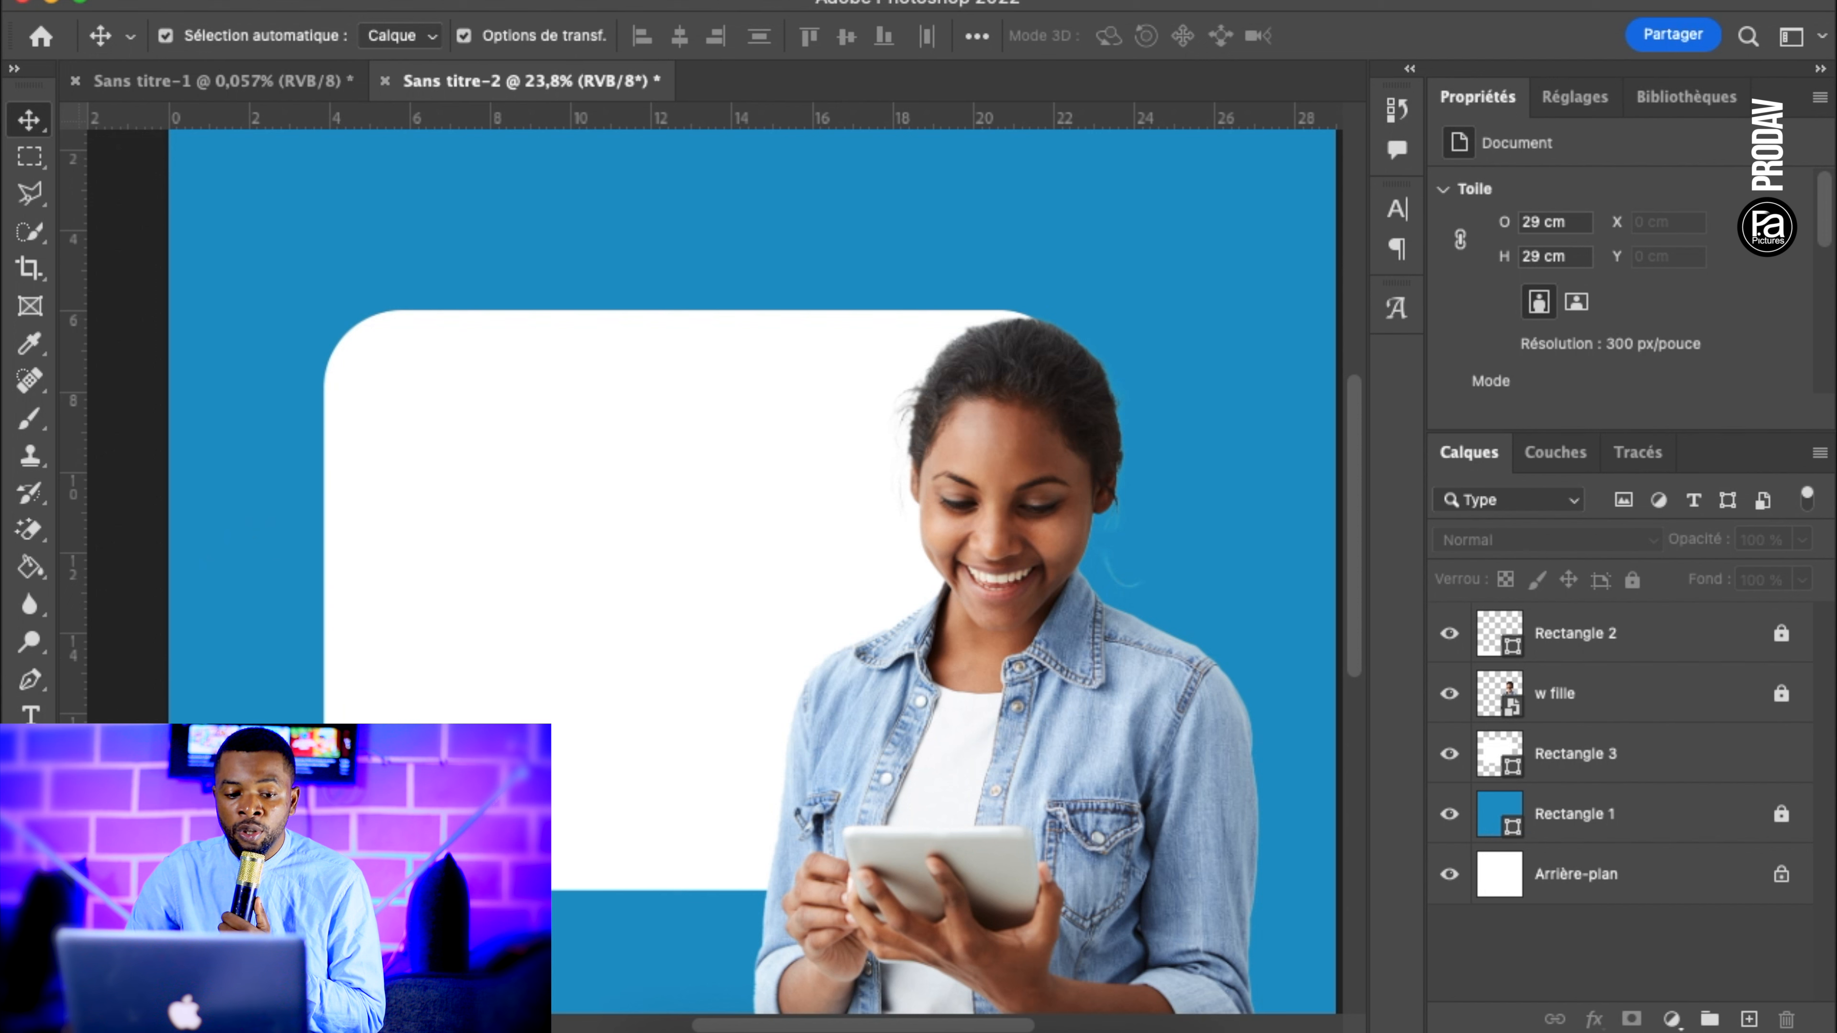
click(29, 790)
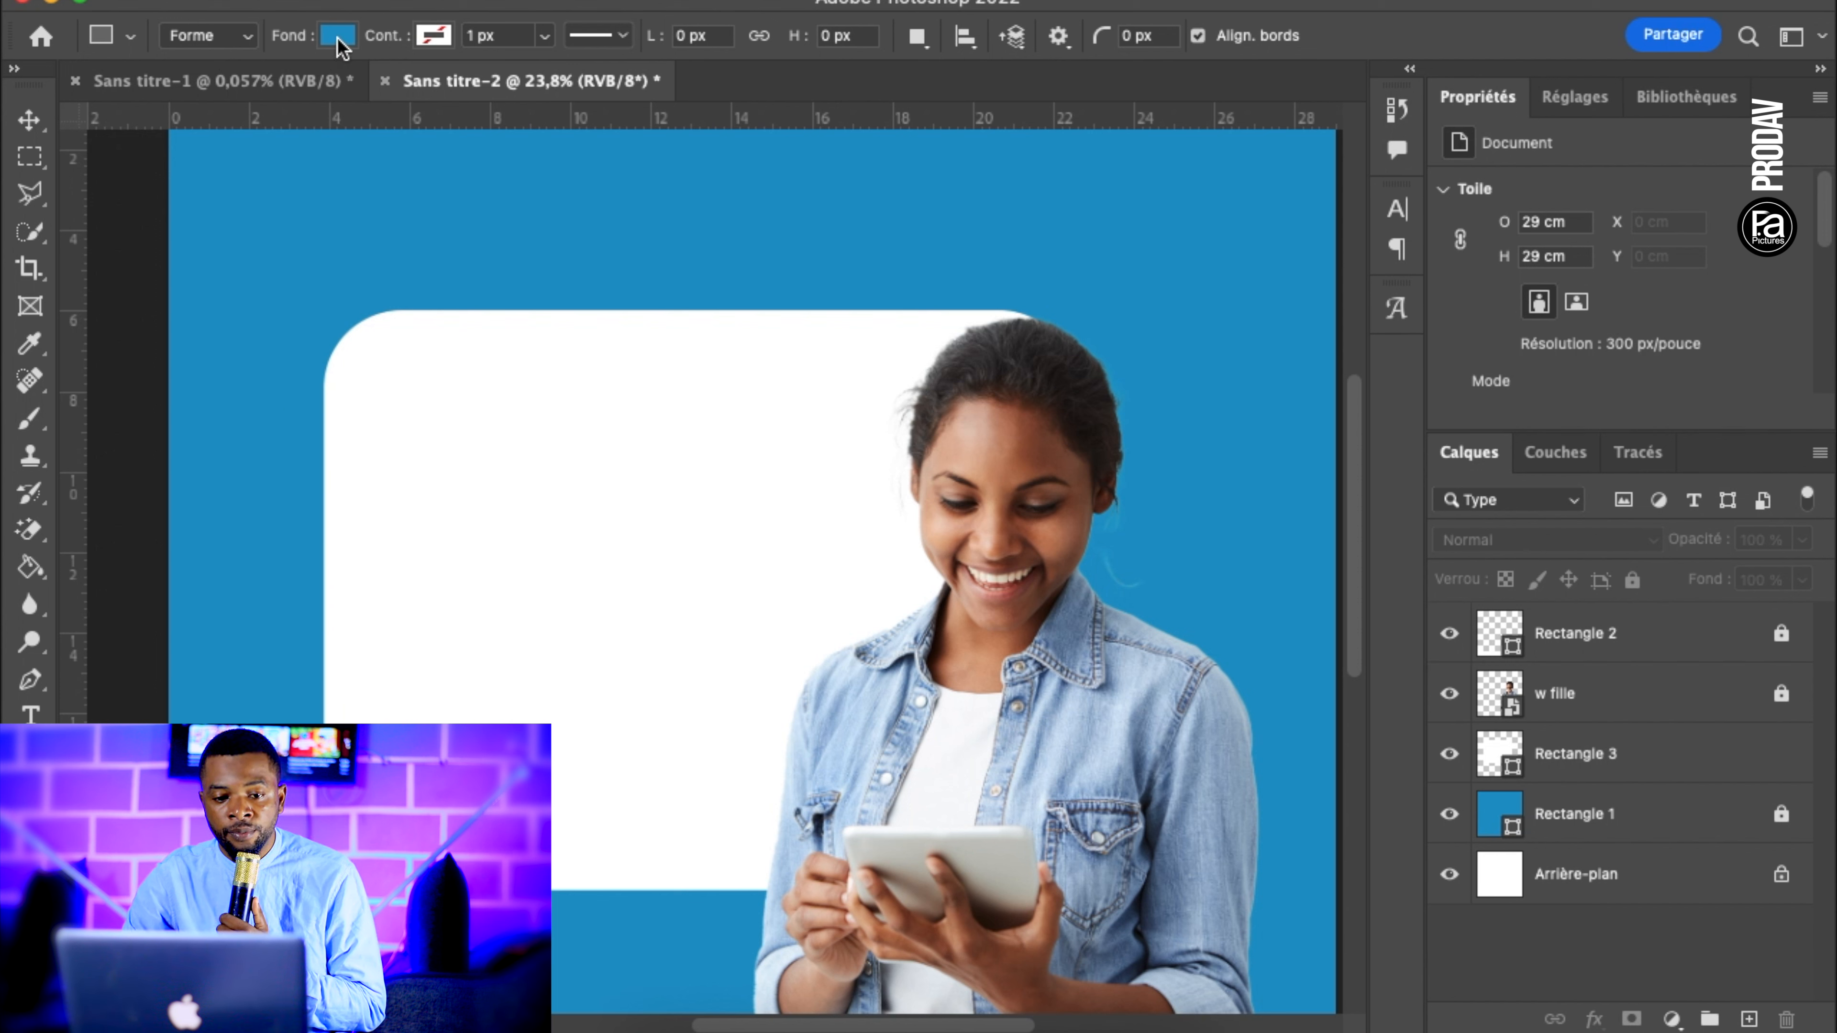
drag(285, 610, 786, 694)
scroll(354, 402, up, 3)
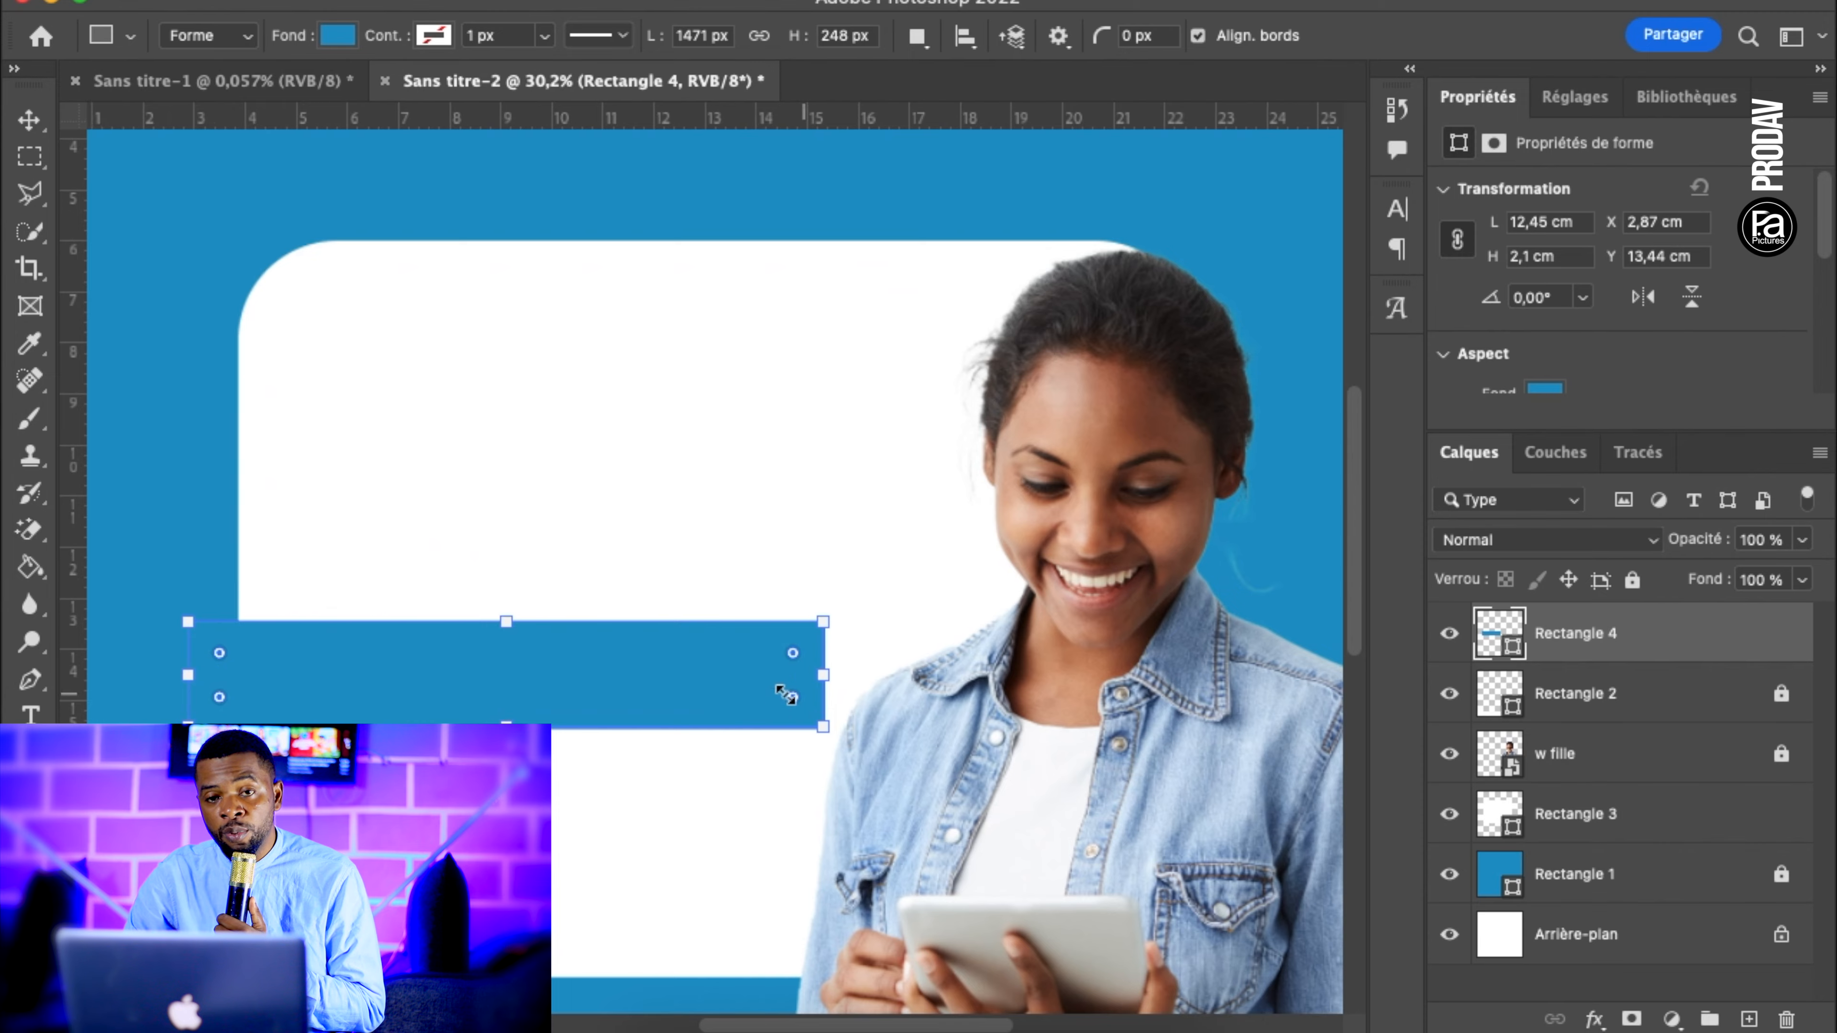
- Fully round the blue bar's ends and move it to about X 2.82 cm, Y 12.89 cm
drag(531, 581, 584, 600)
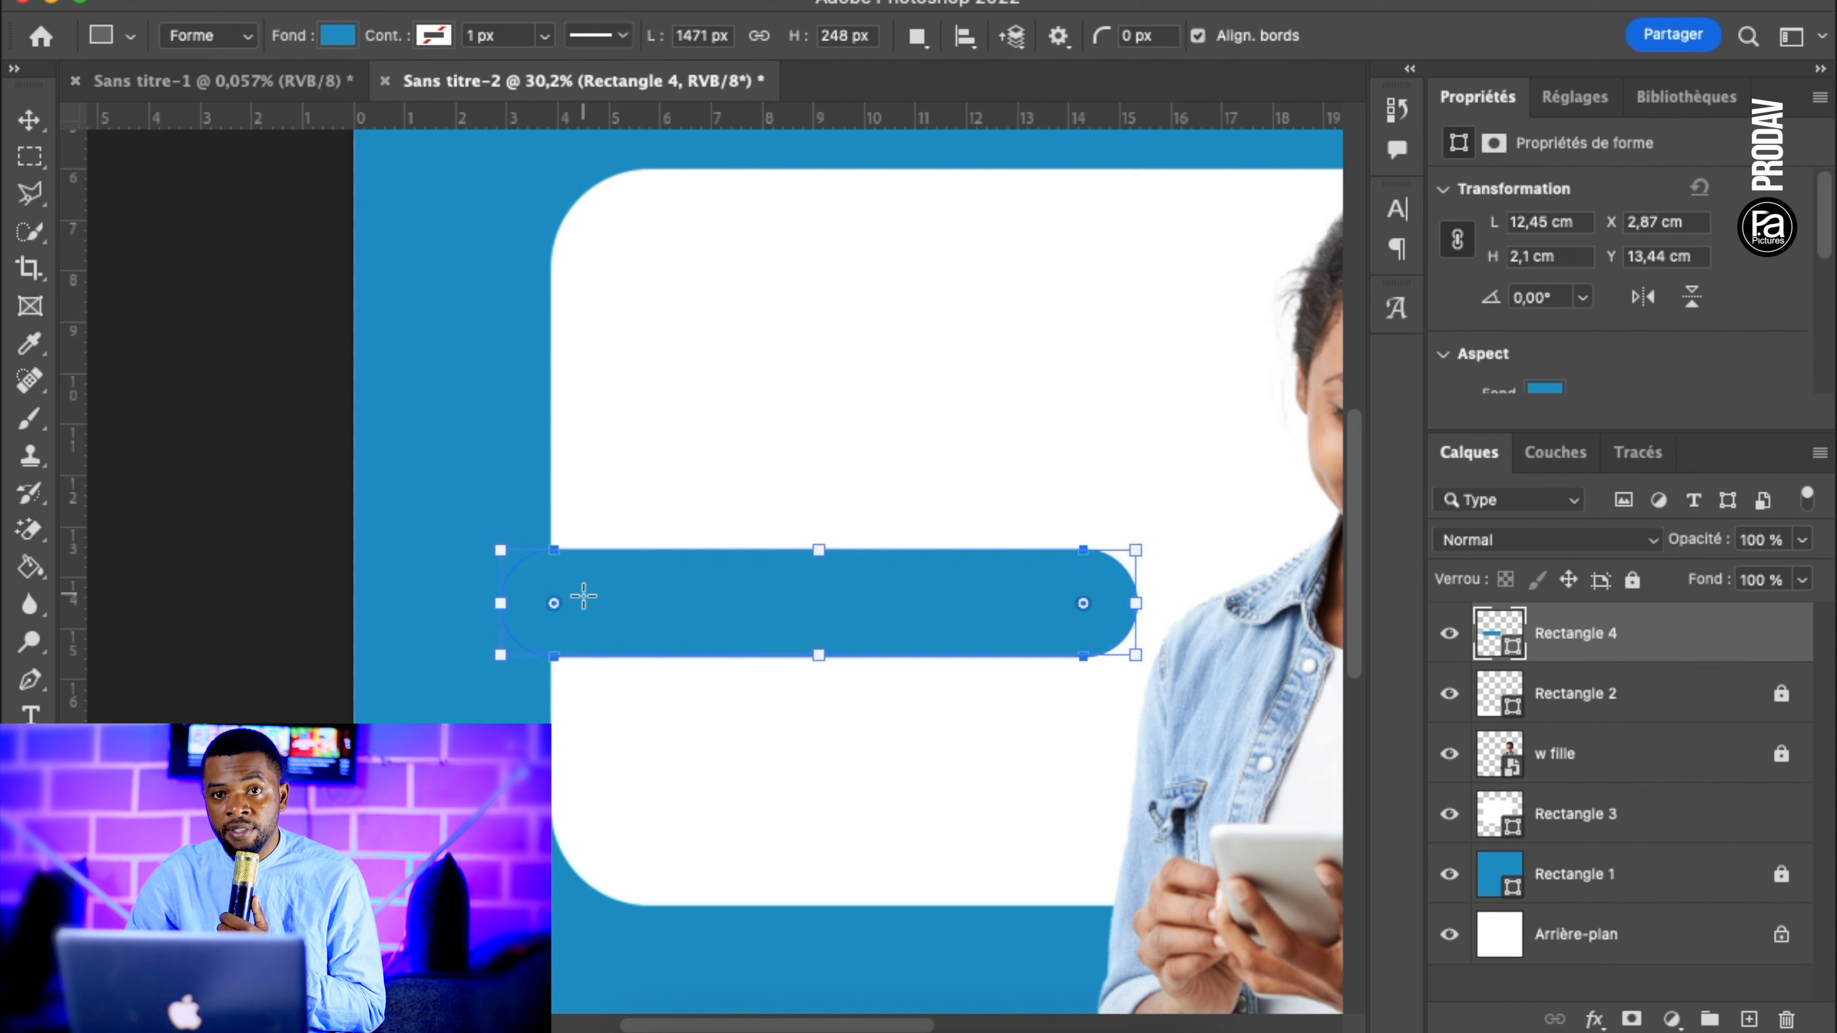
click(52, 115)
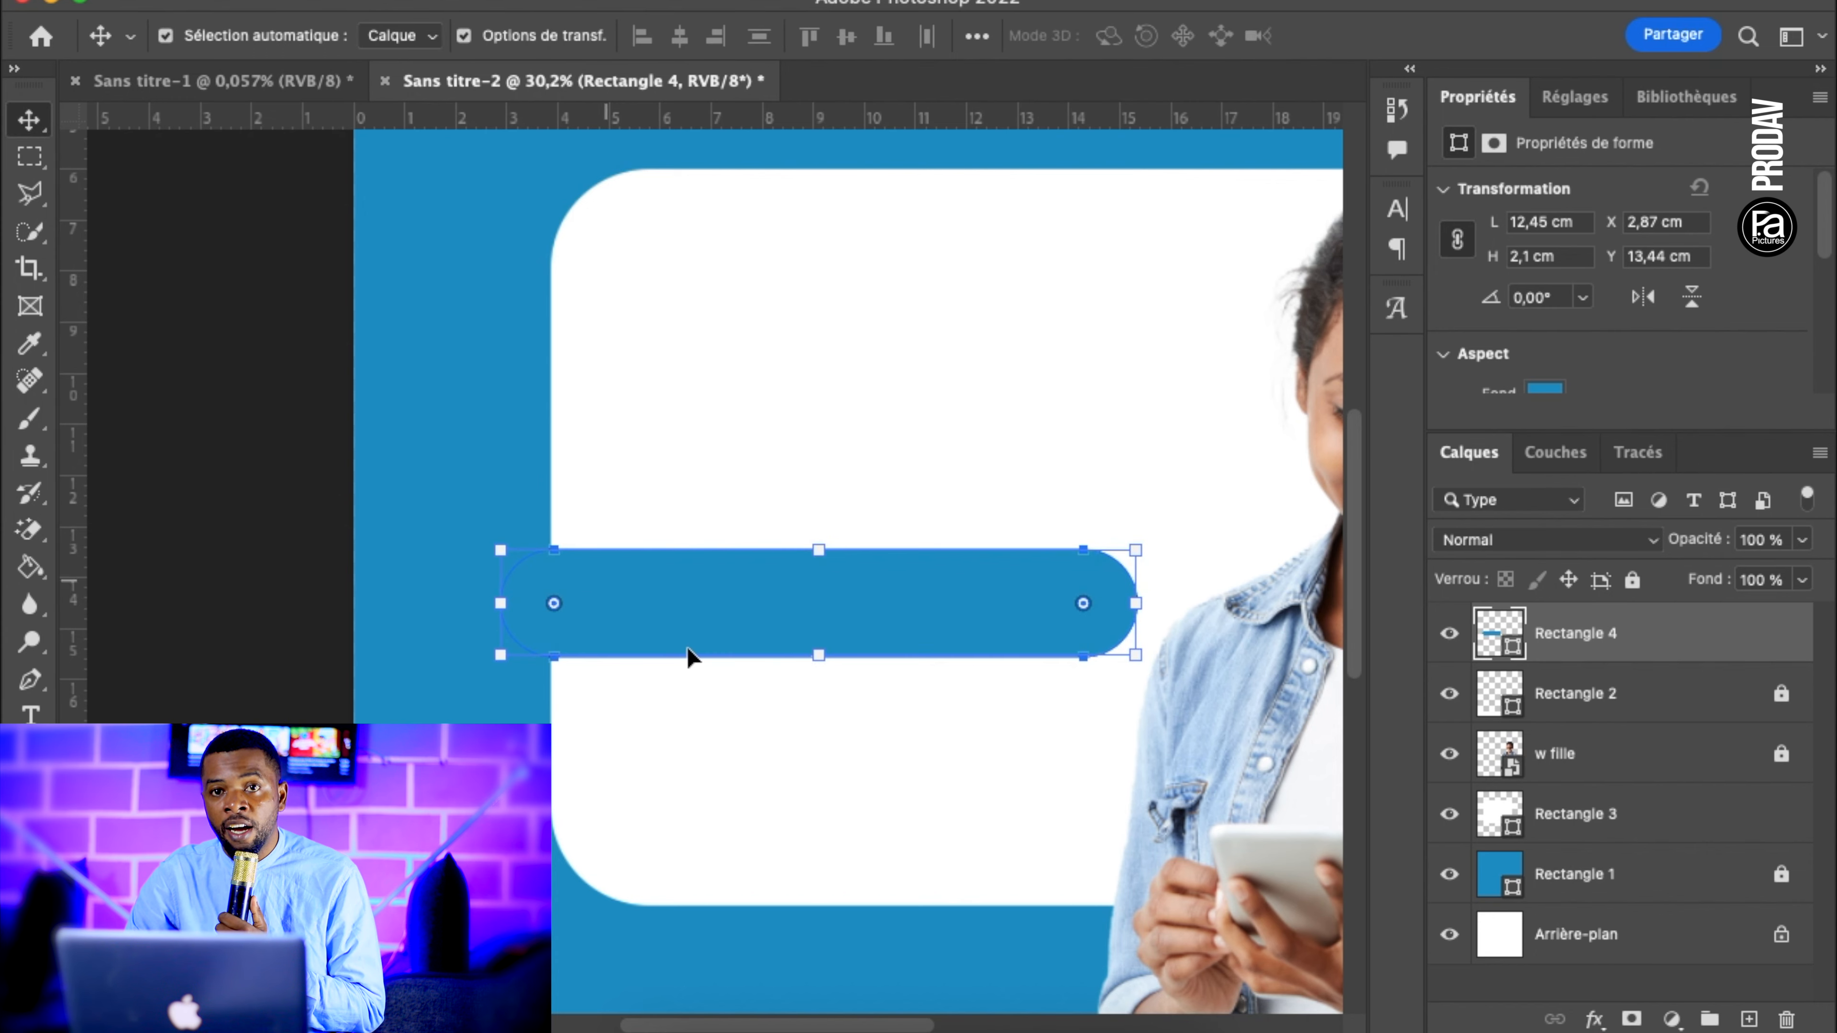
drag(720, 608, 718, 580)
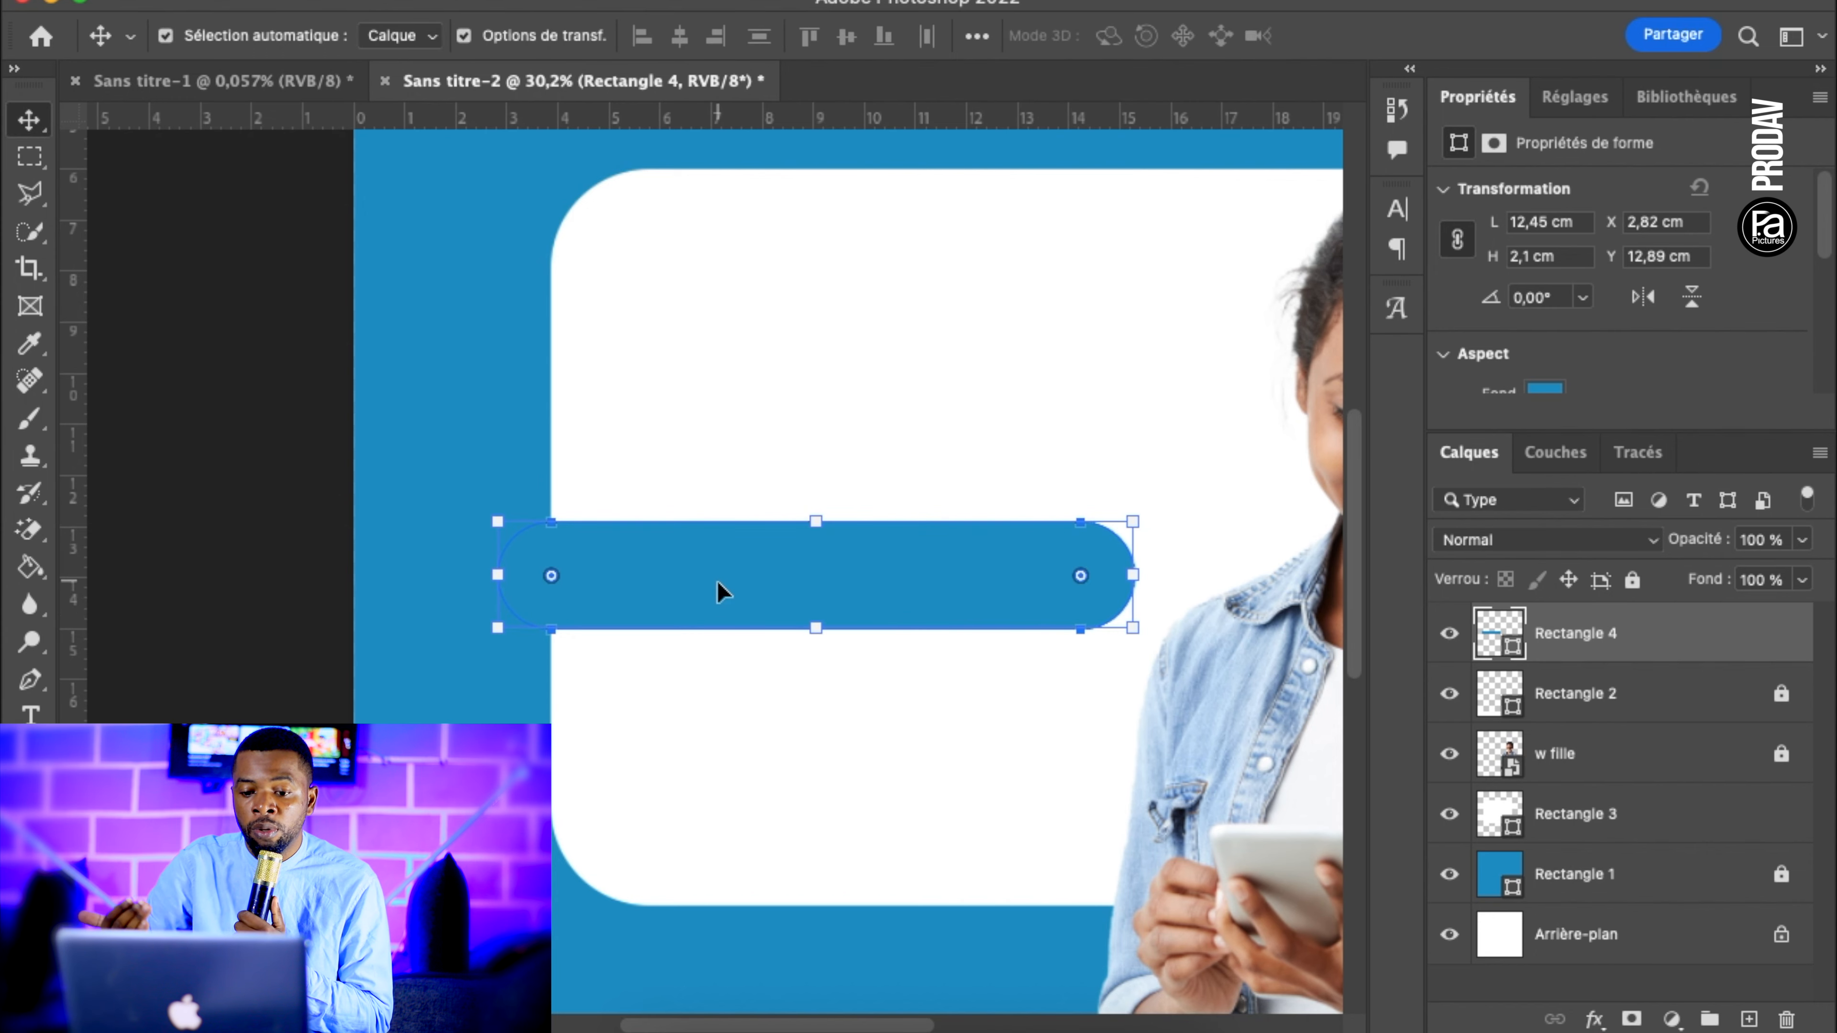
- Add a Contour layer effect to the blue bar and set its stroke size to 9 px
click(1595, 1019)
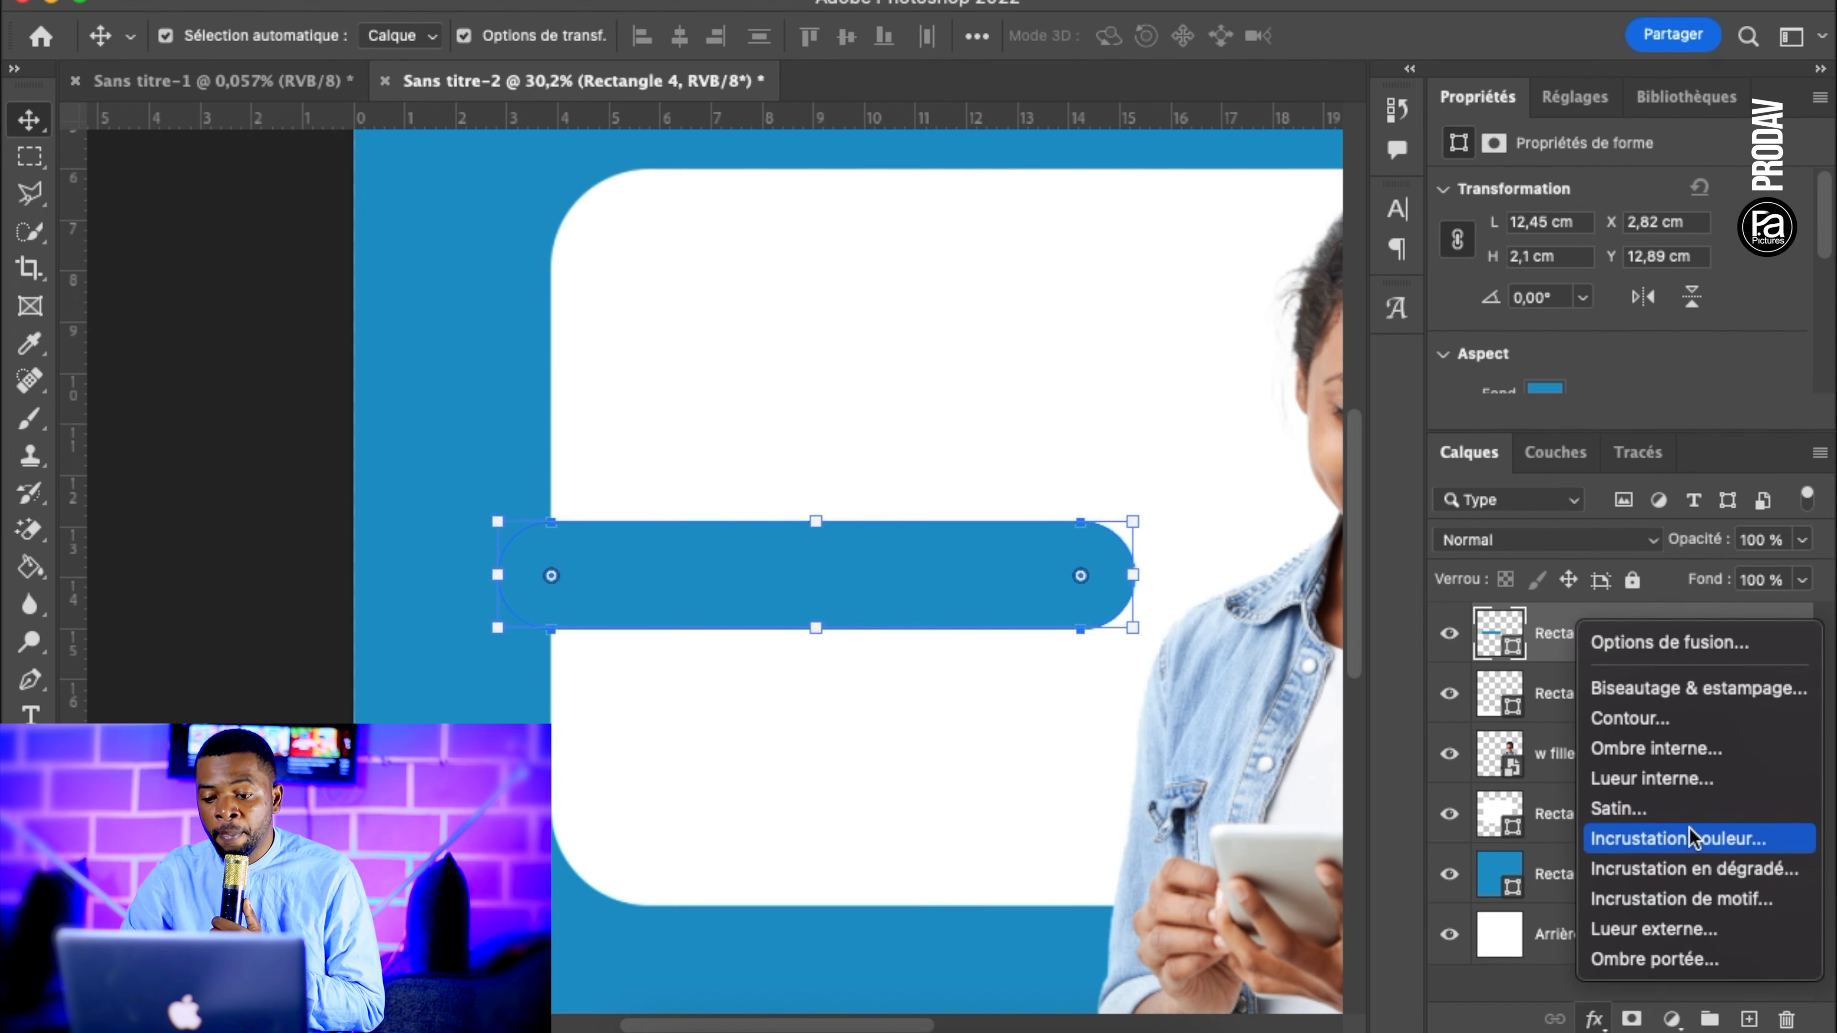
click(1694, 719)
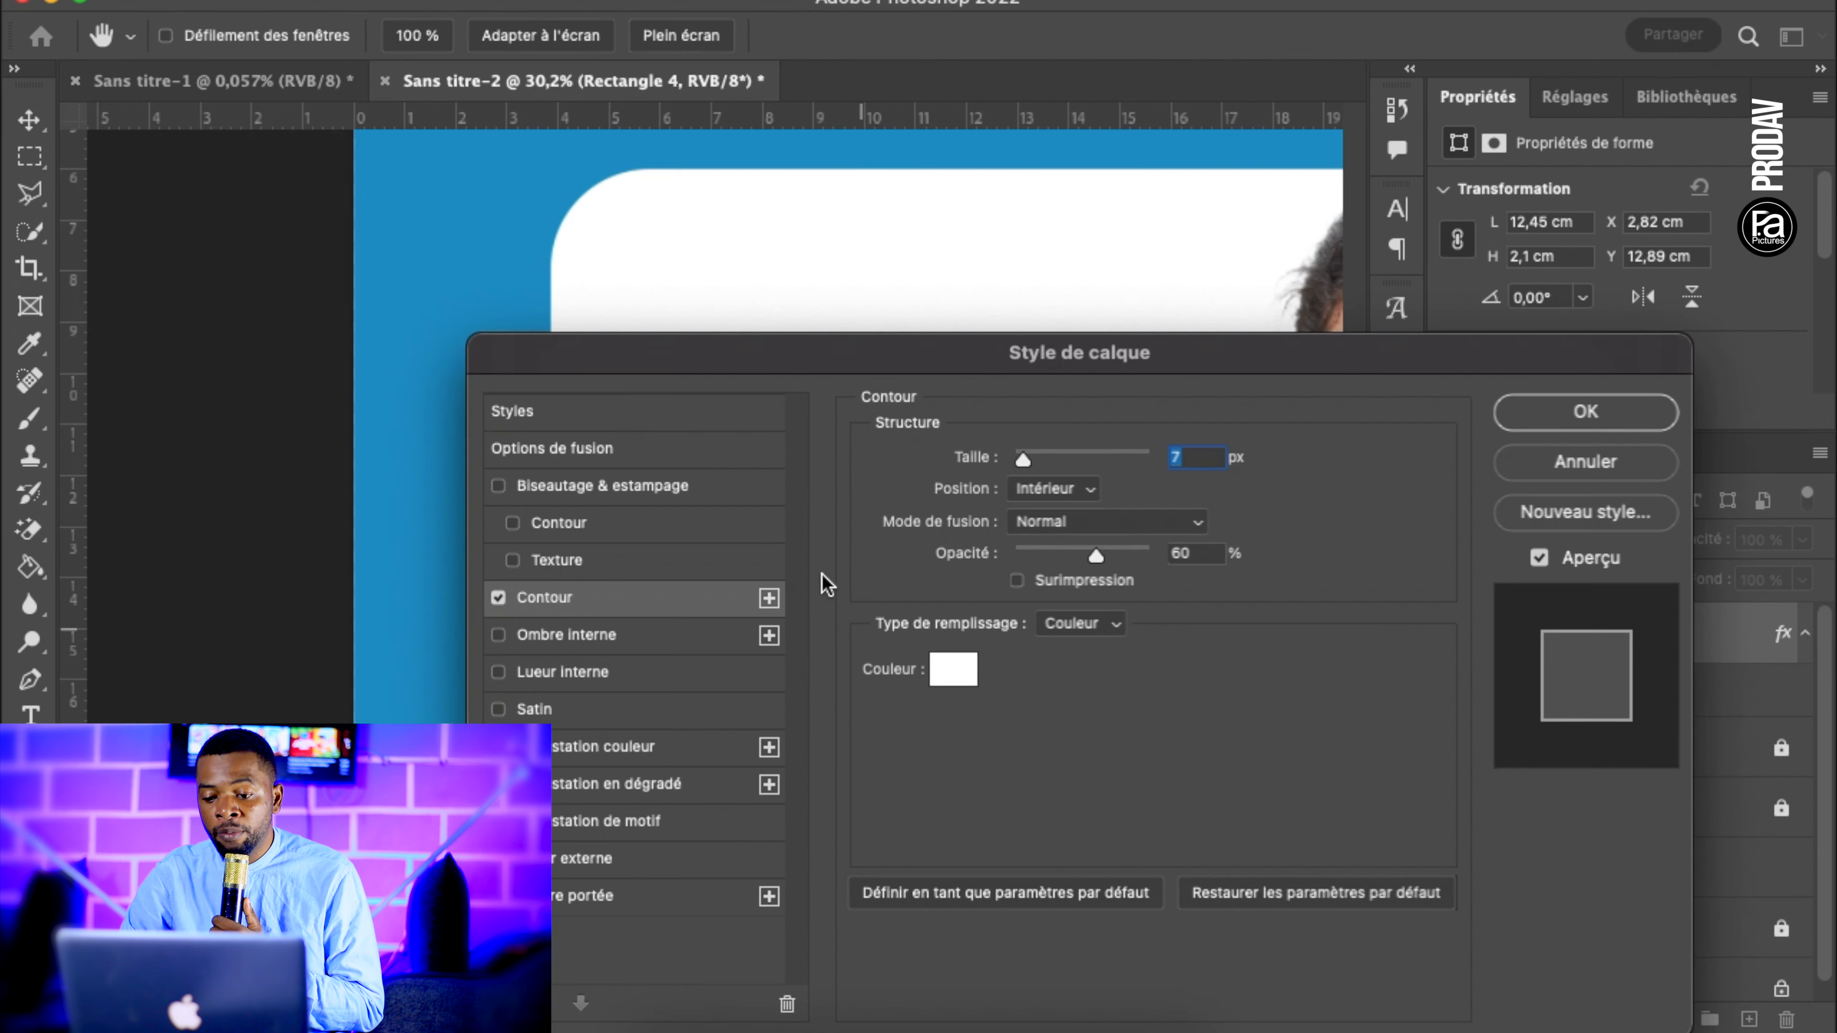
drag(752, 362, 795, 726)
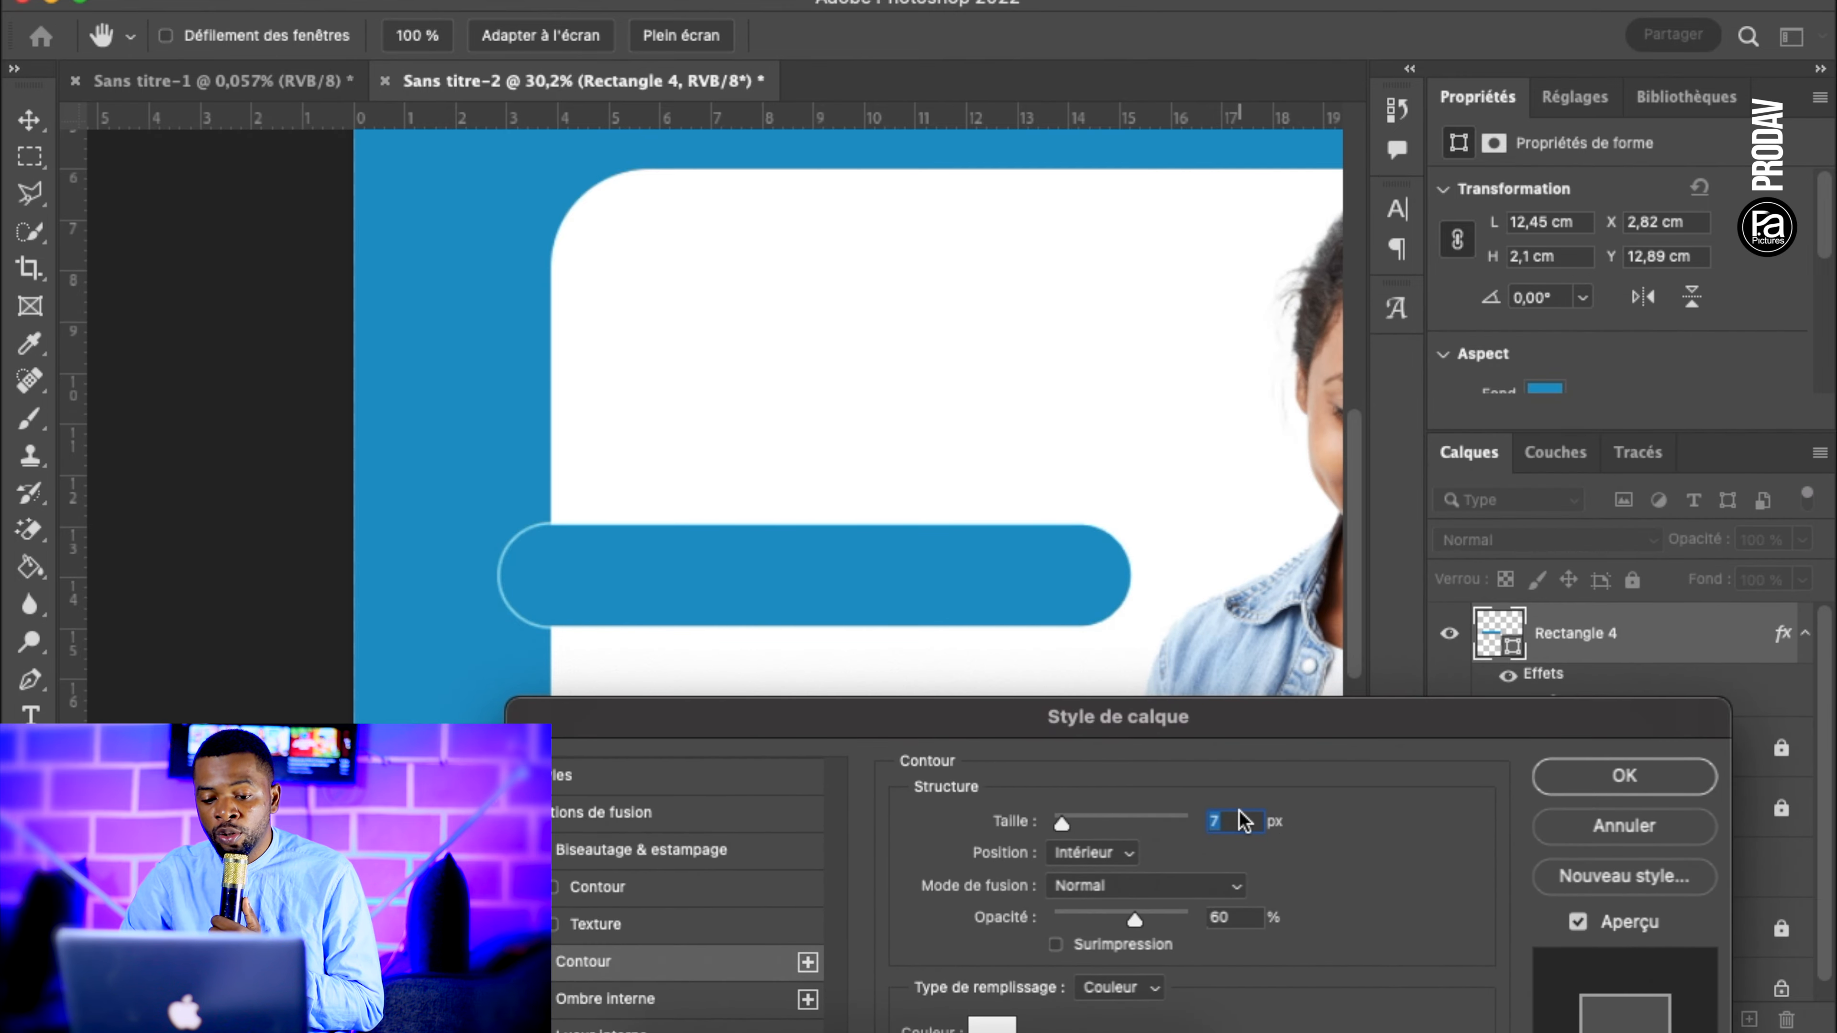
key(Up)
key(Up)
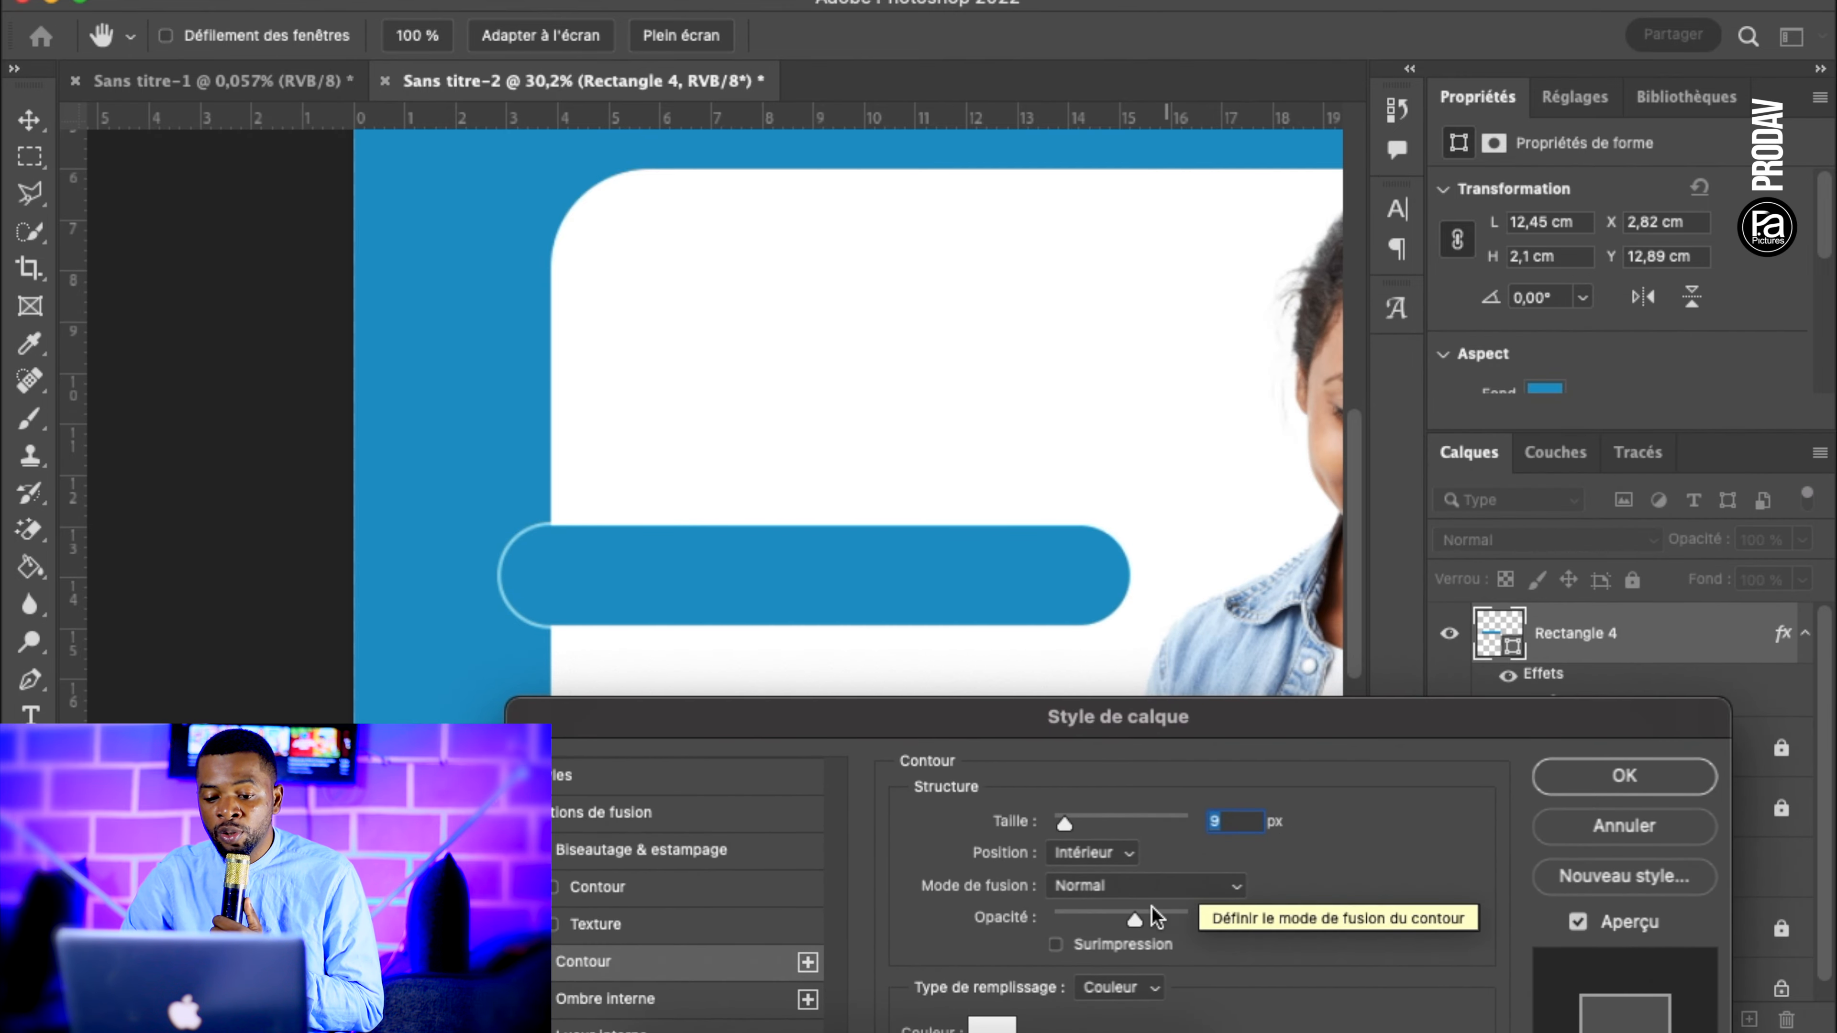
- Try the bar's stroke at 100 % opacity, set it back to 60 % and apply the layer style
click(1235, 923)
key(shift+Up)
key(shift+Up)
key(shift+Up)
key(shift+Up)
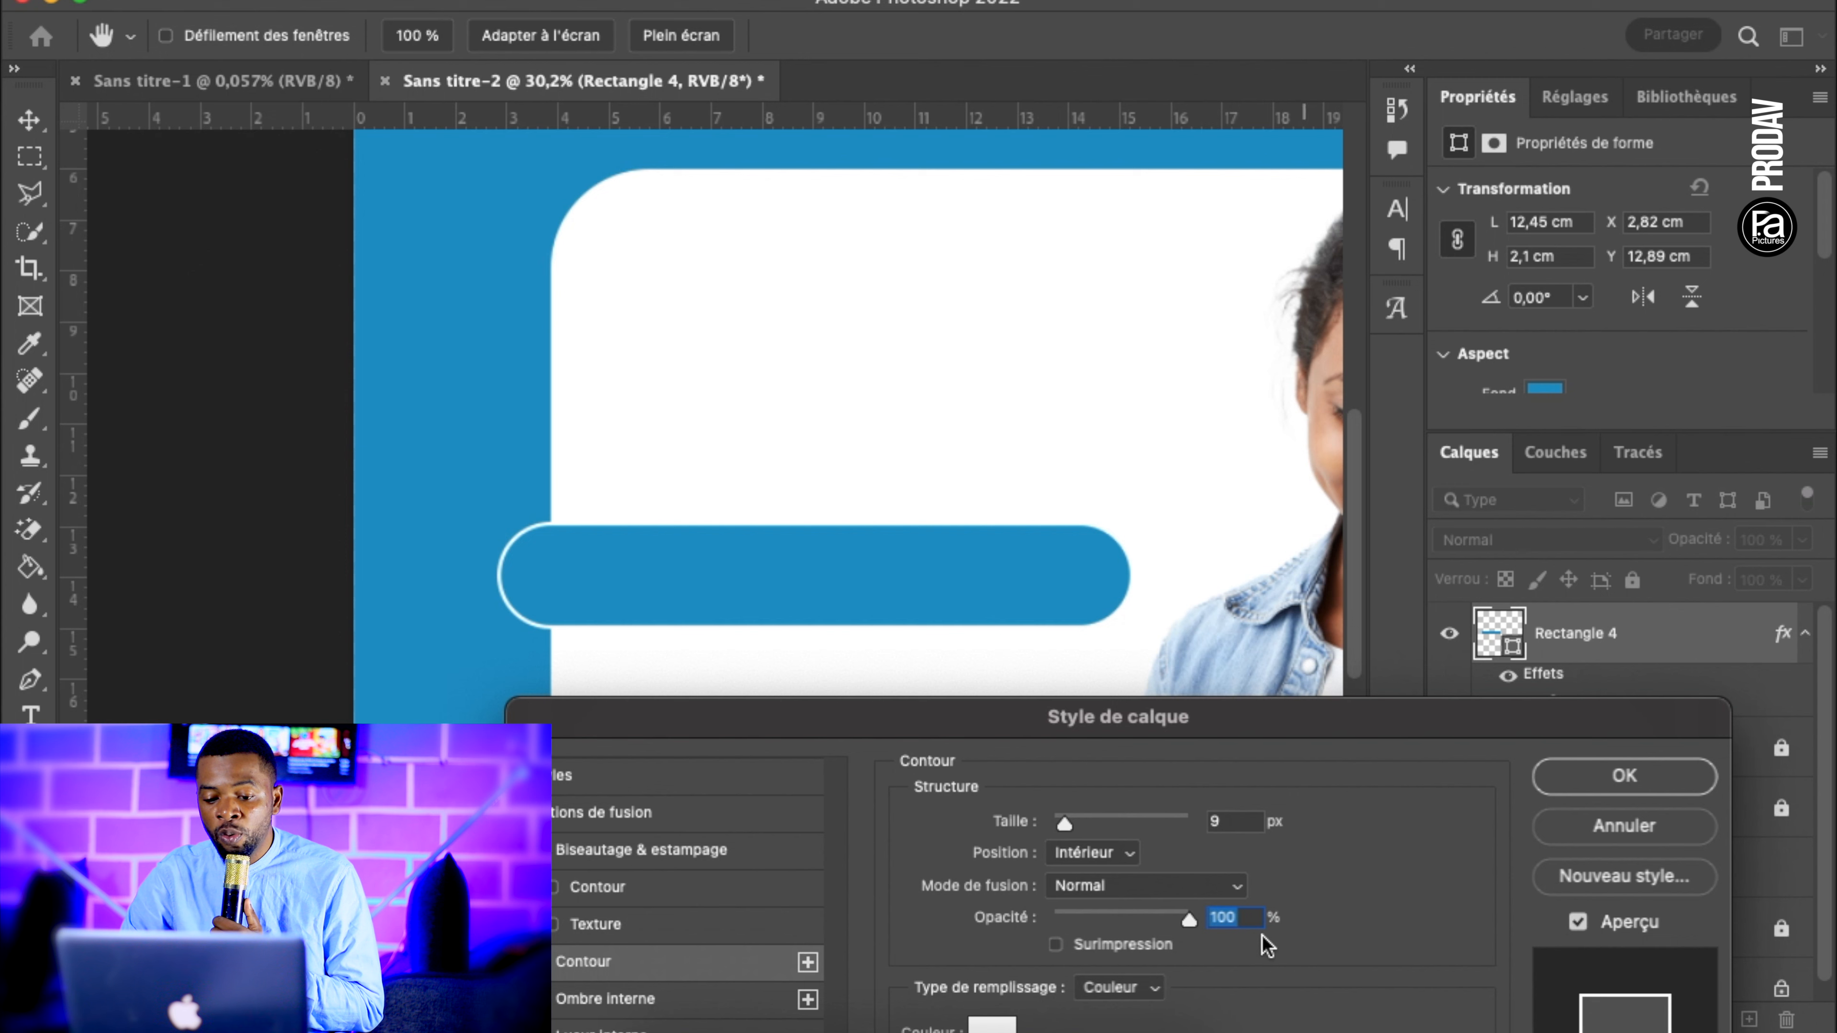
click(1136, 918)
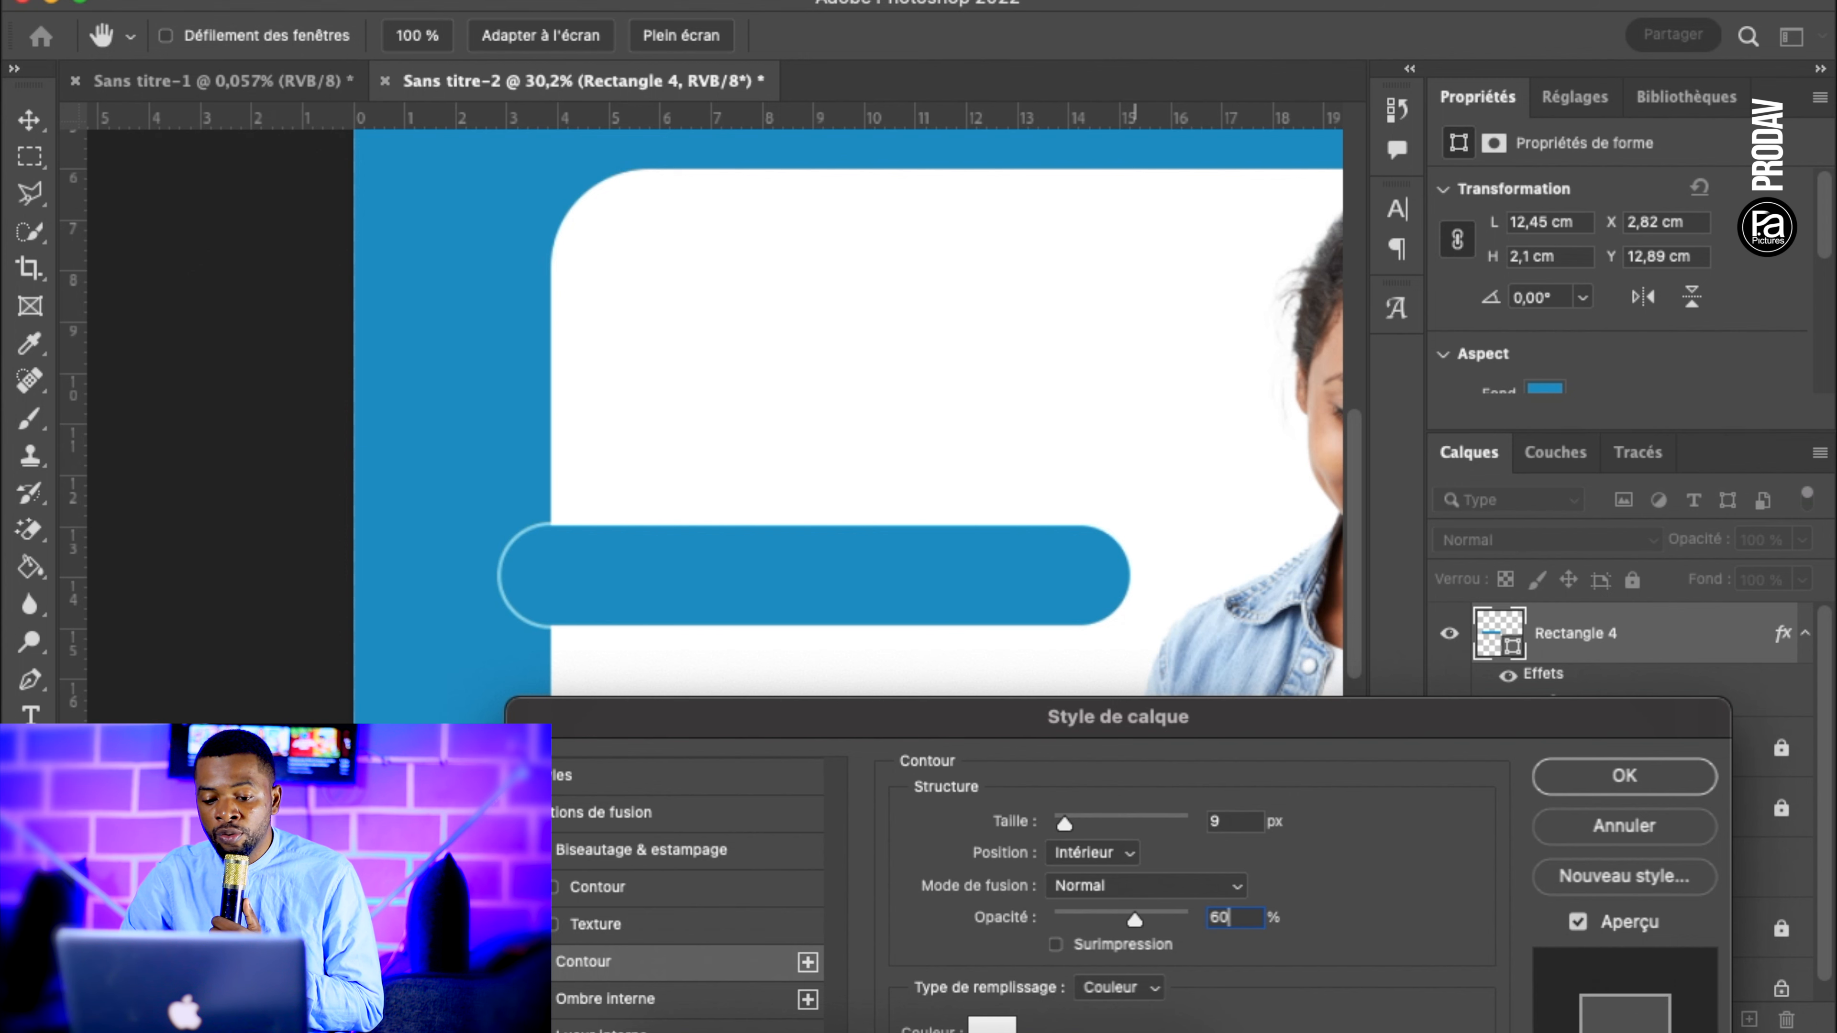
click(1621, 777)
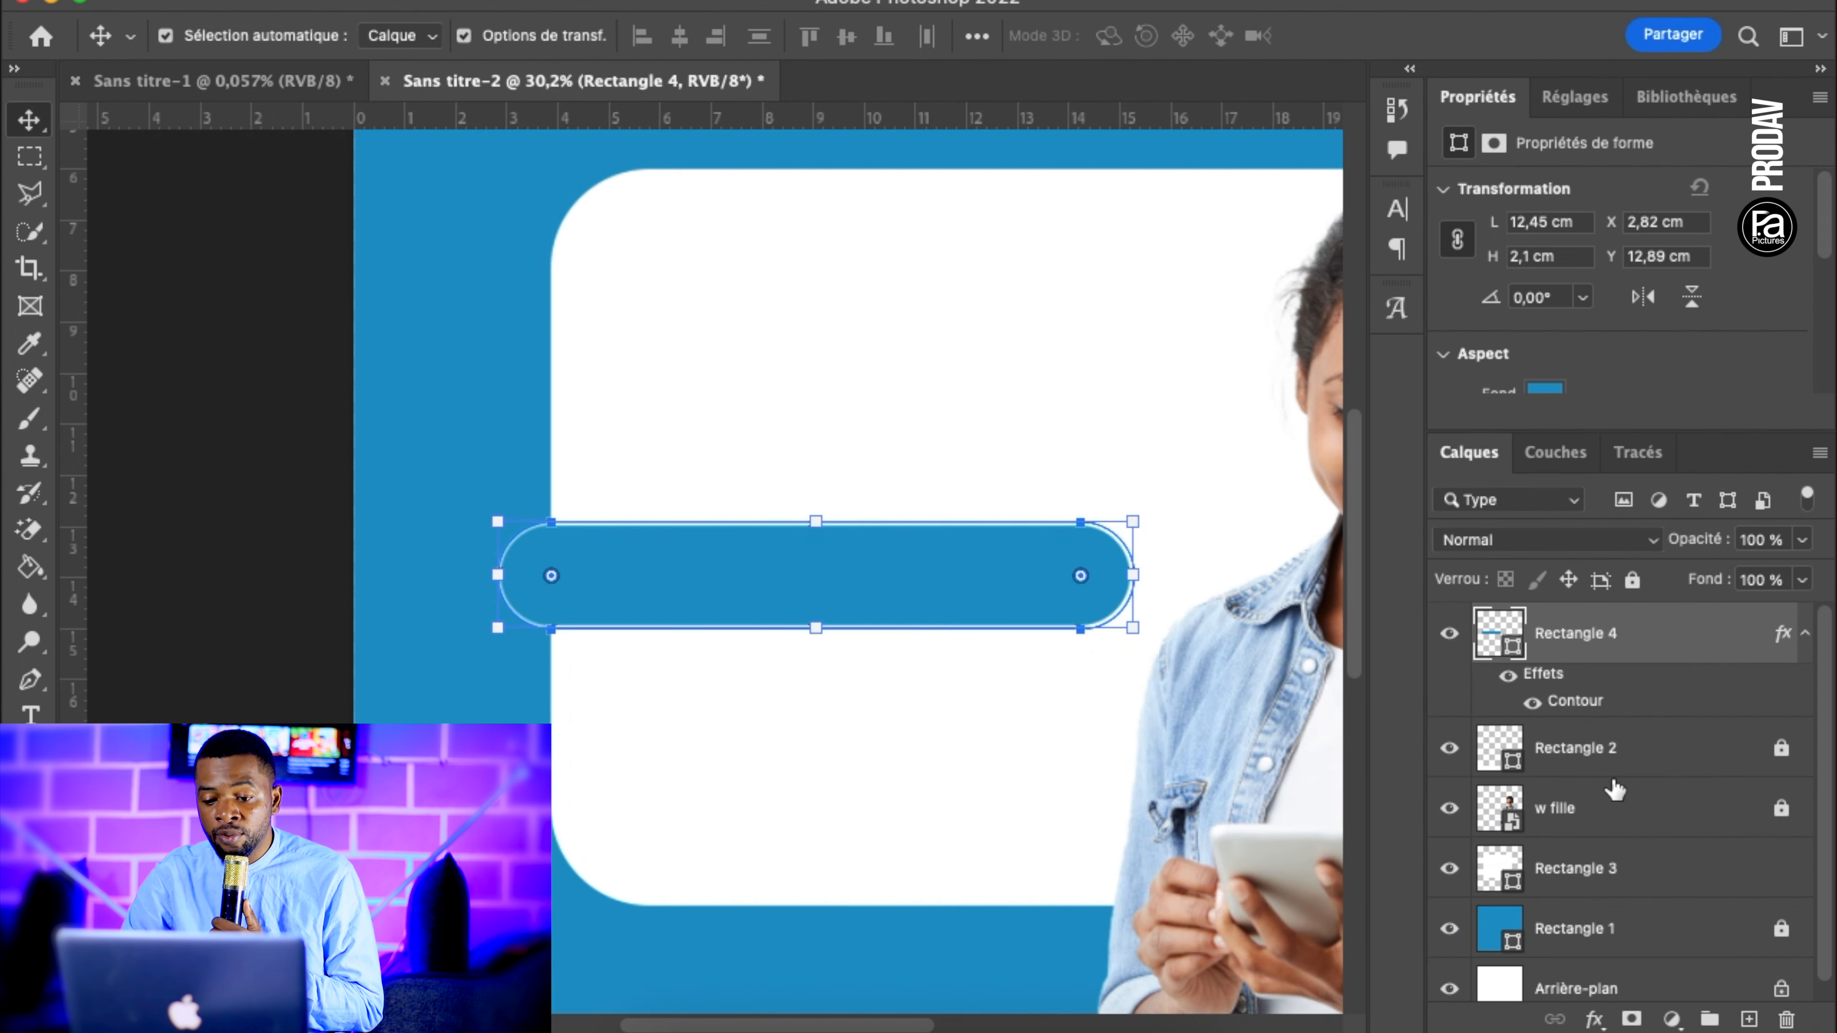
- On a new layer, draw a closed curved Pen path about 9.03 × 2.42 cm over the bar's upper left part and convert it to a shape
scroll(902, 682, up, 3)
scroll(757, 655, right, 3)
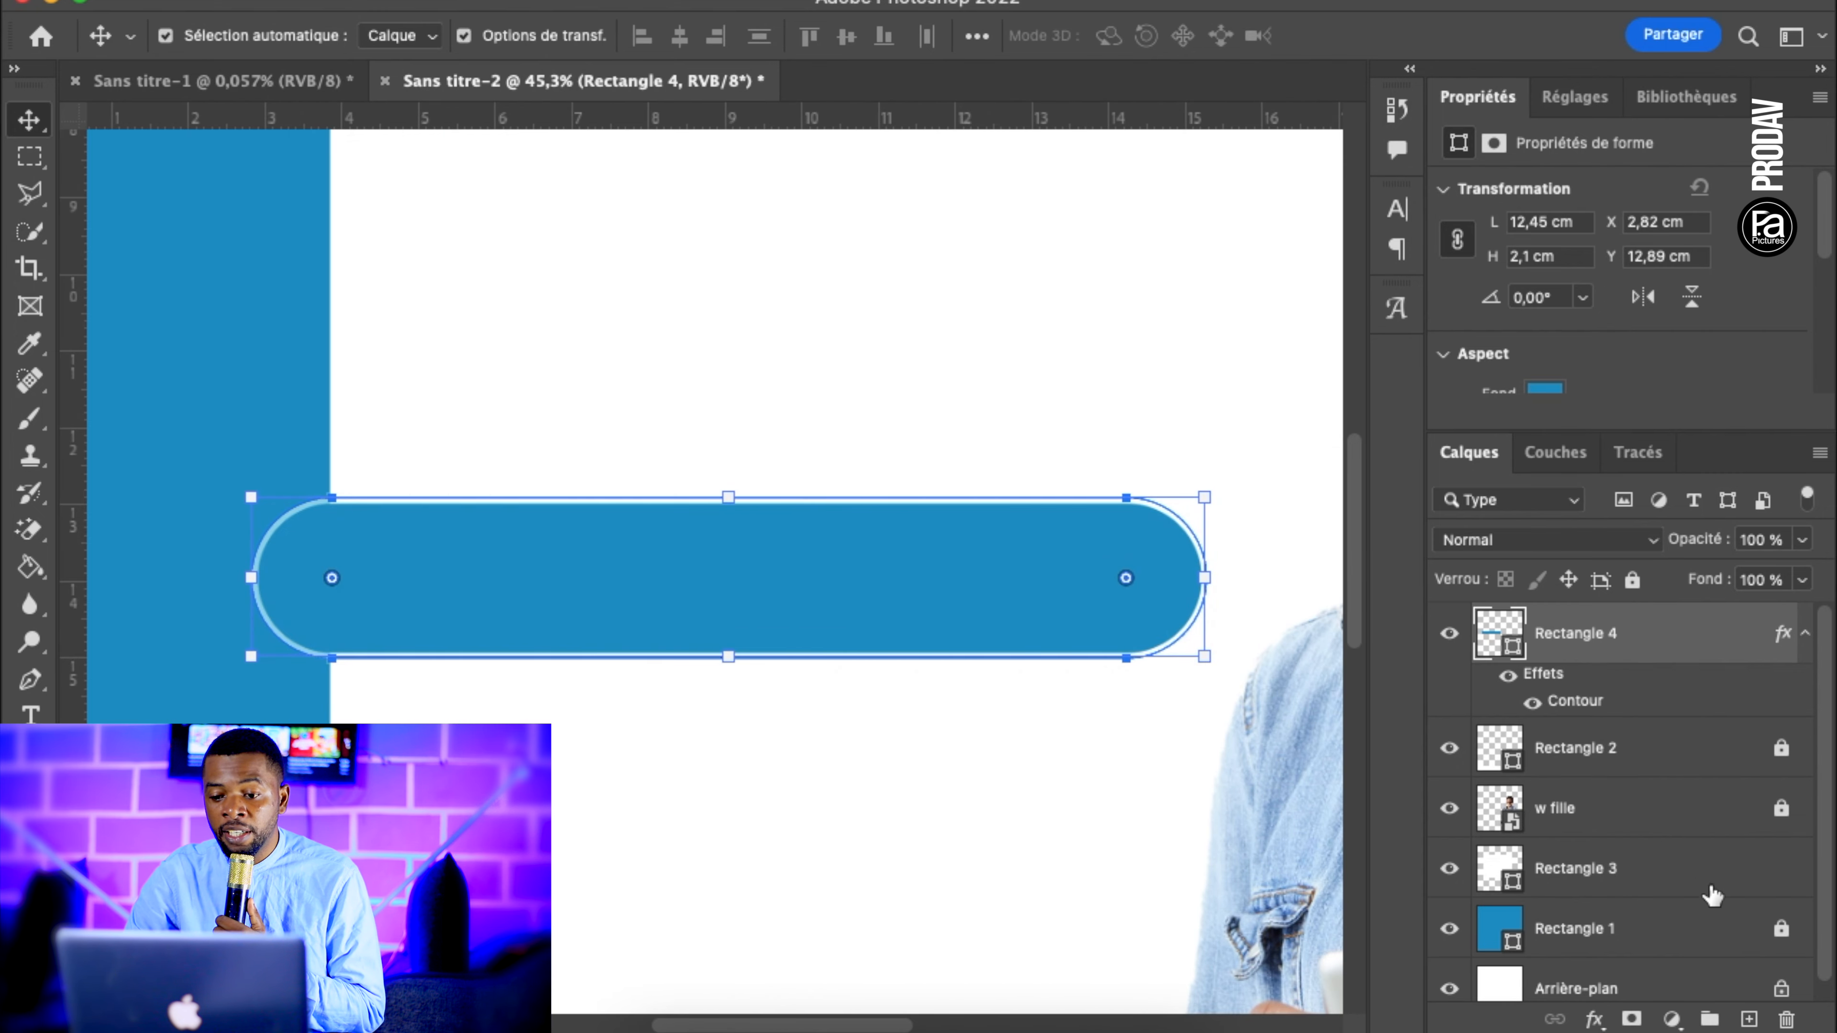
click(1749, 1019)
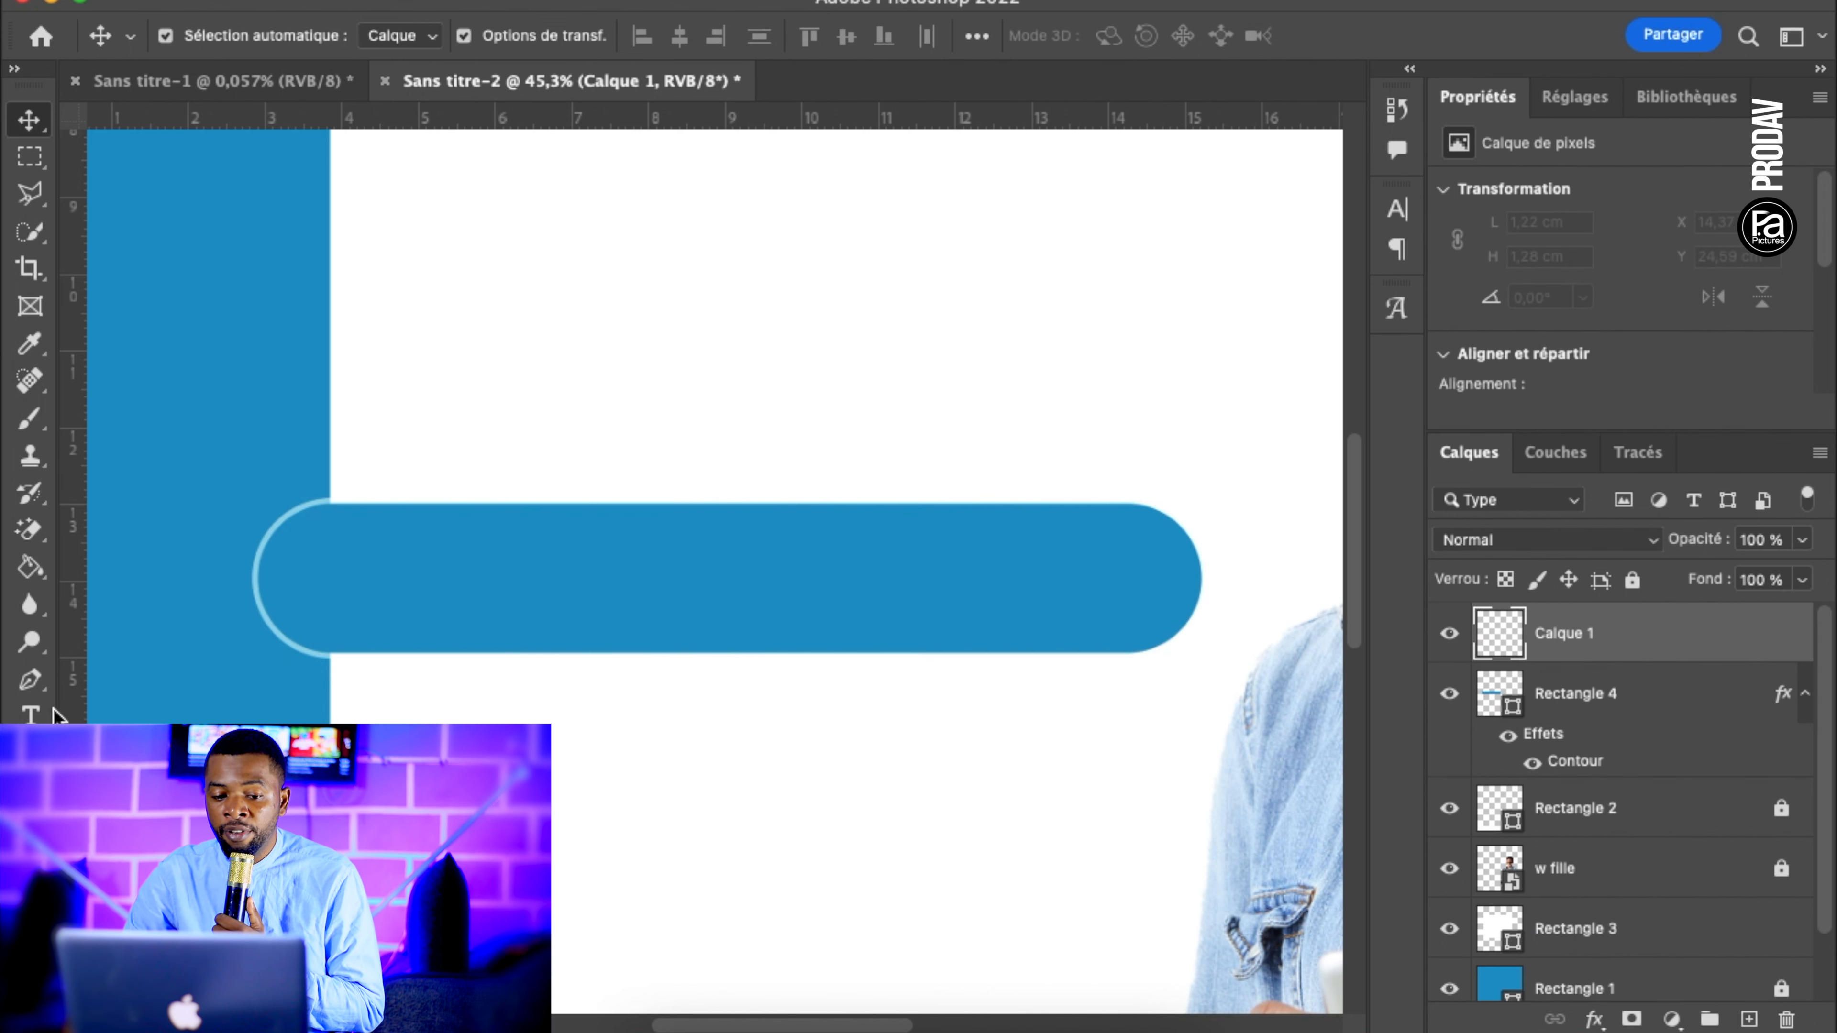
click(29, 679)
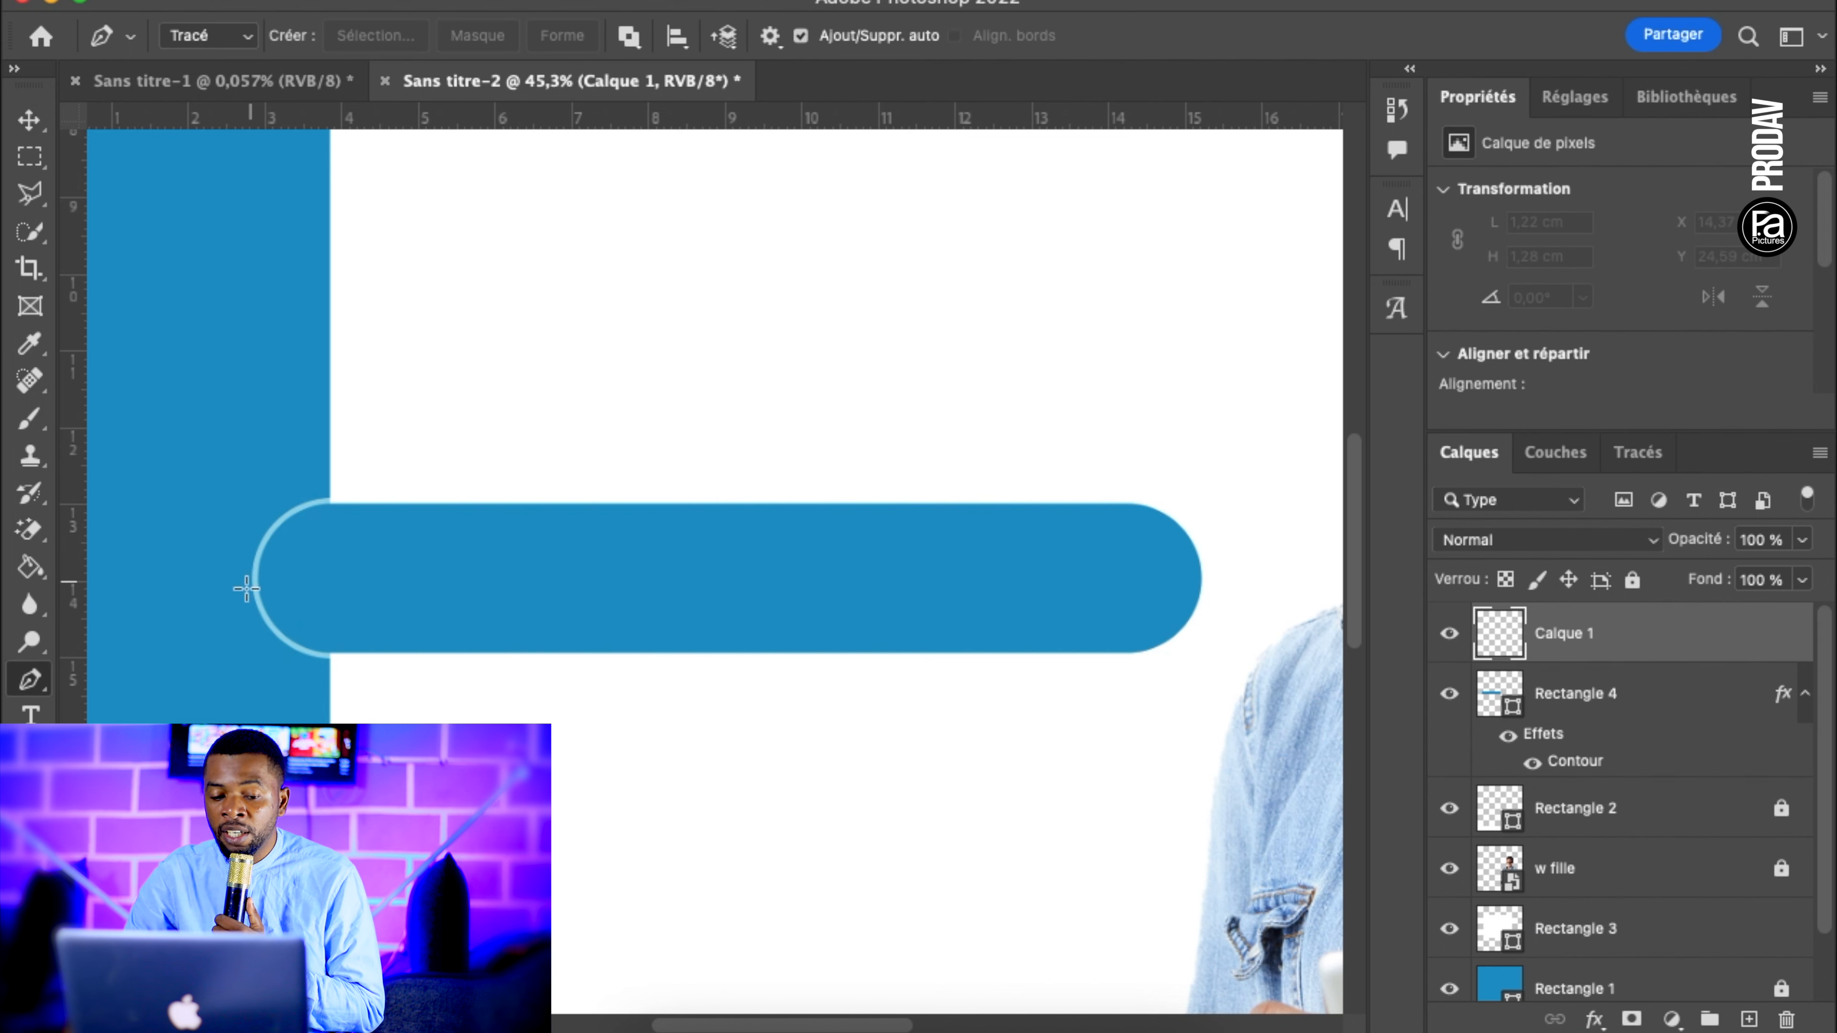
click(237, 600)
drag(908, 509, 1038, 347)
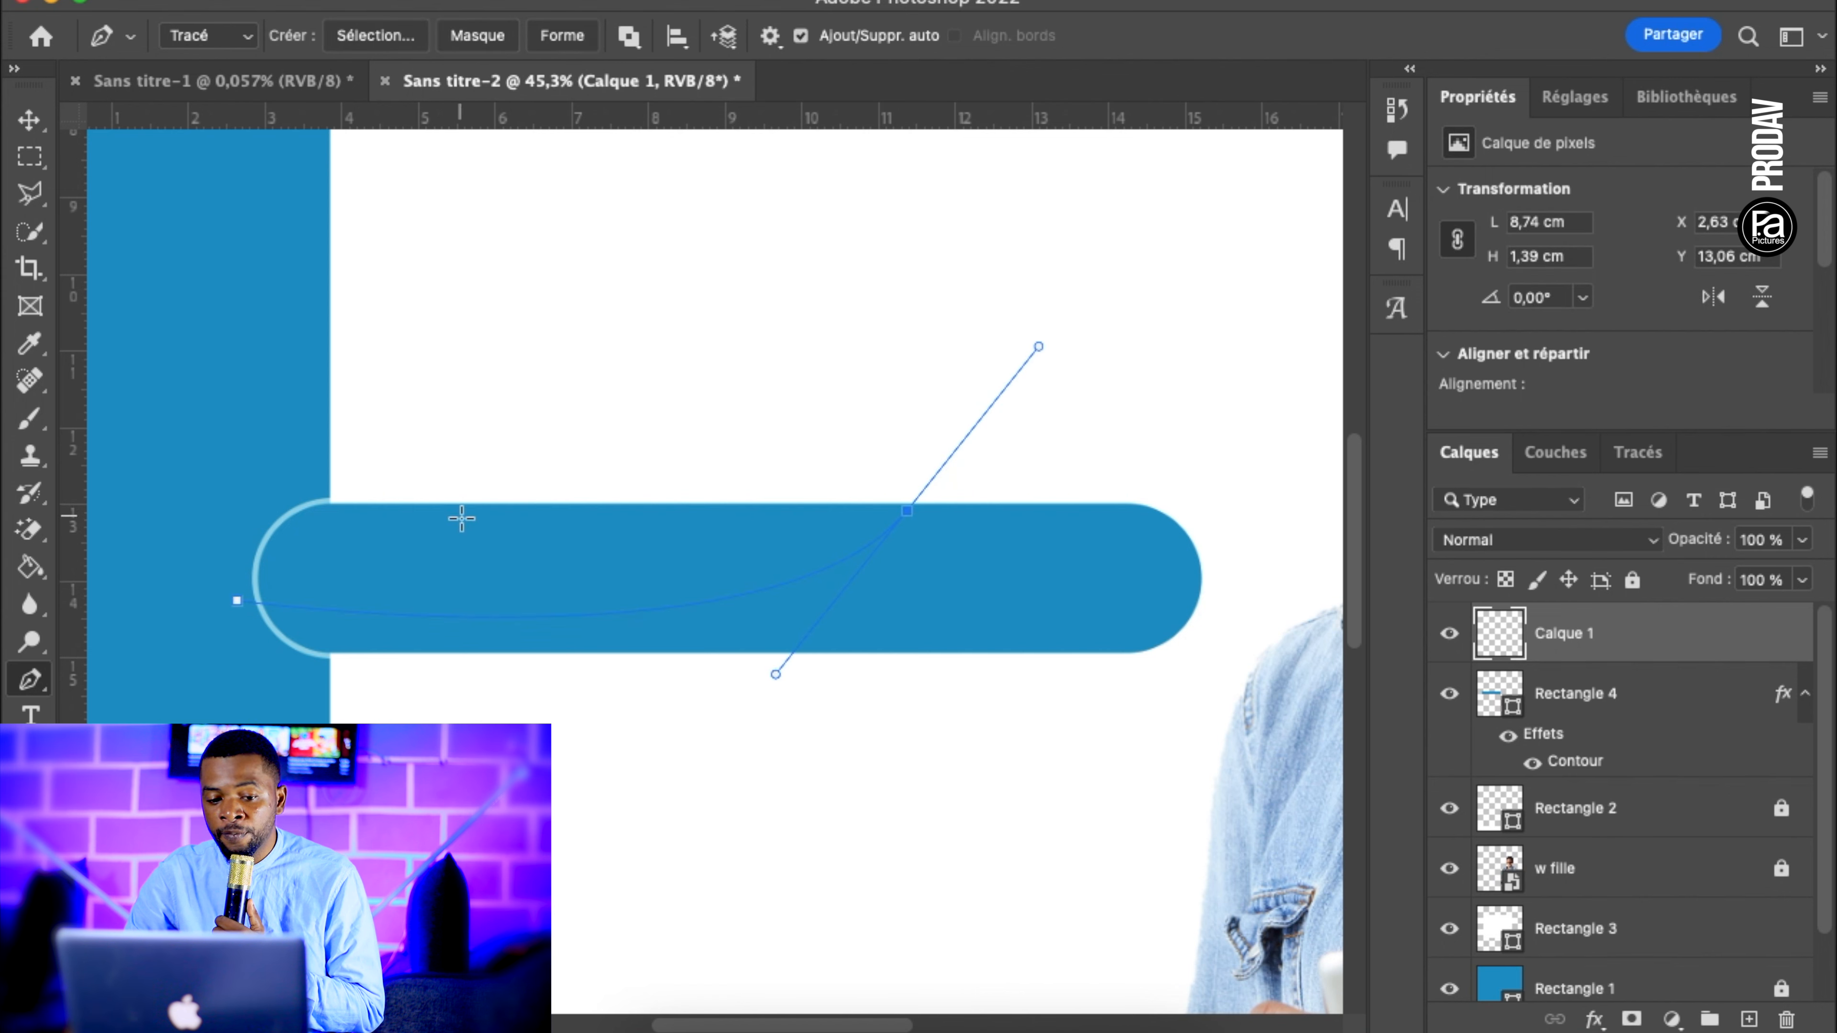
click(234, 488)
click(237, 601)
drag(234, 607, 243, 631)
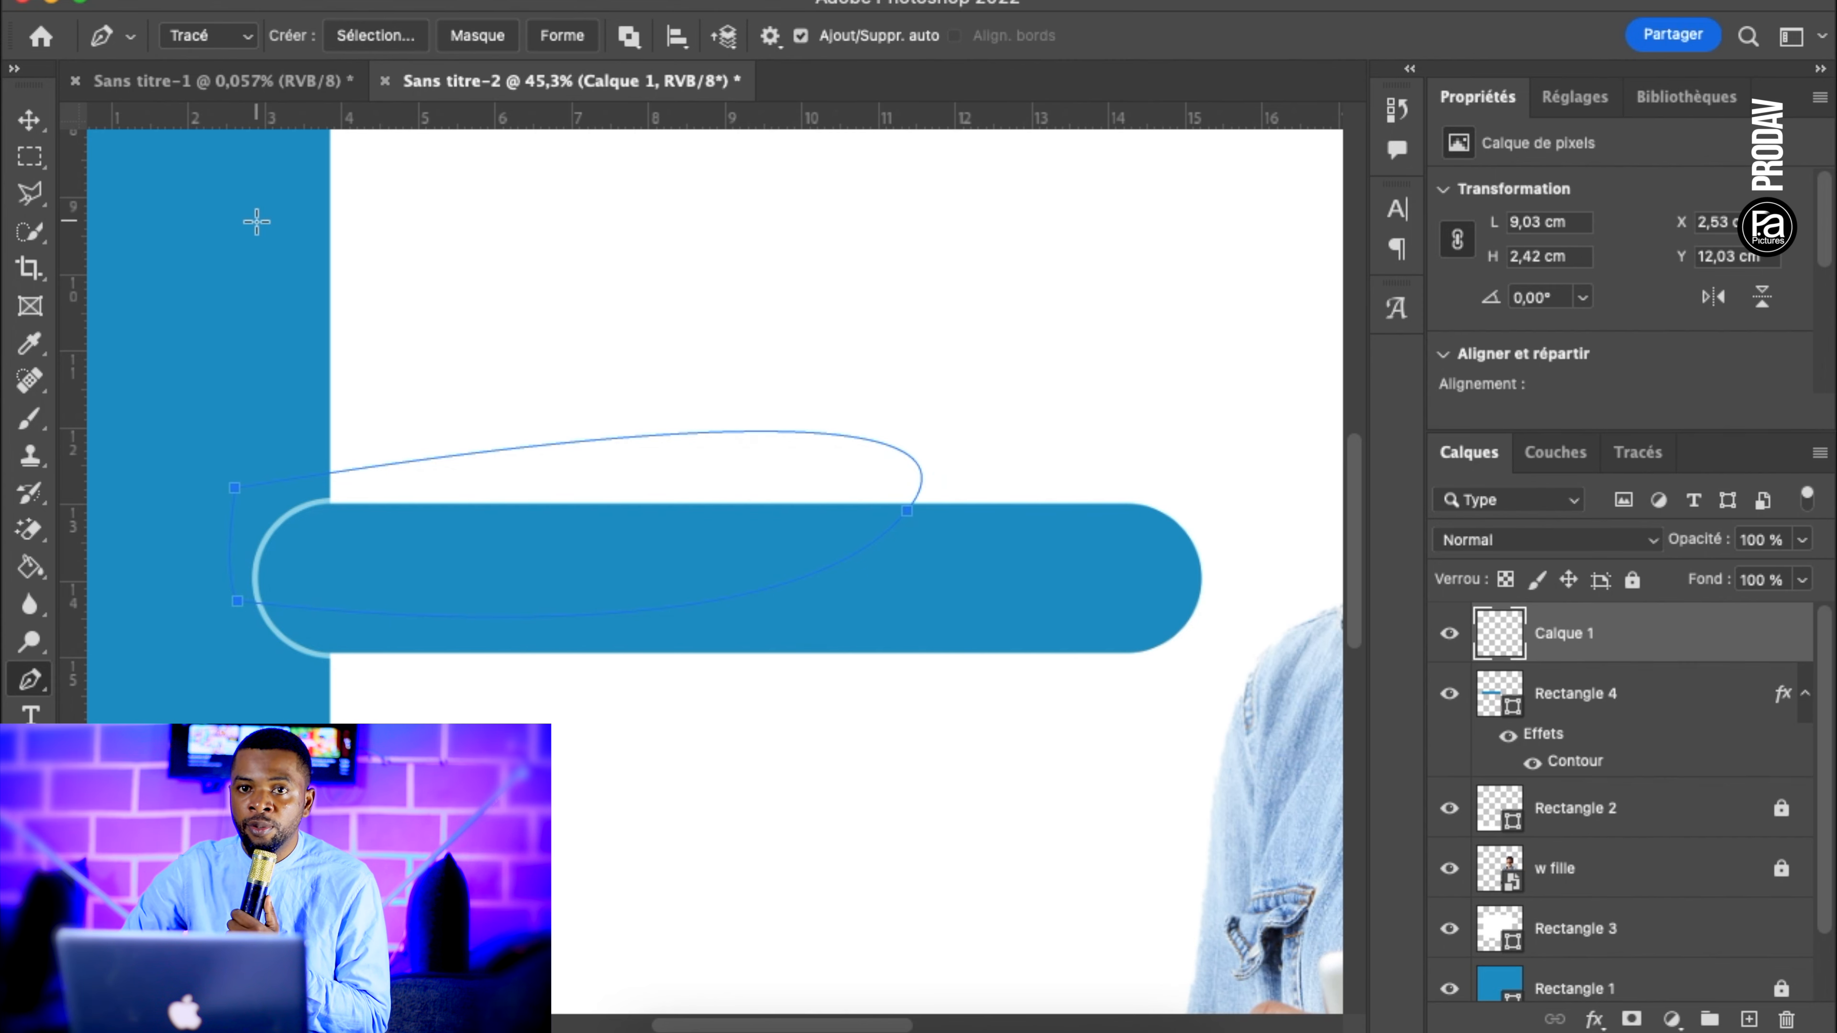
click(581, 35)
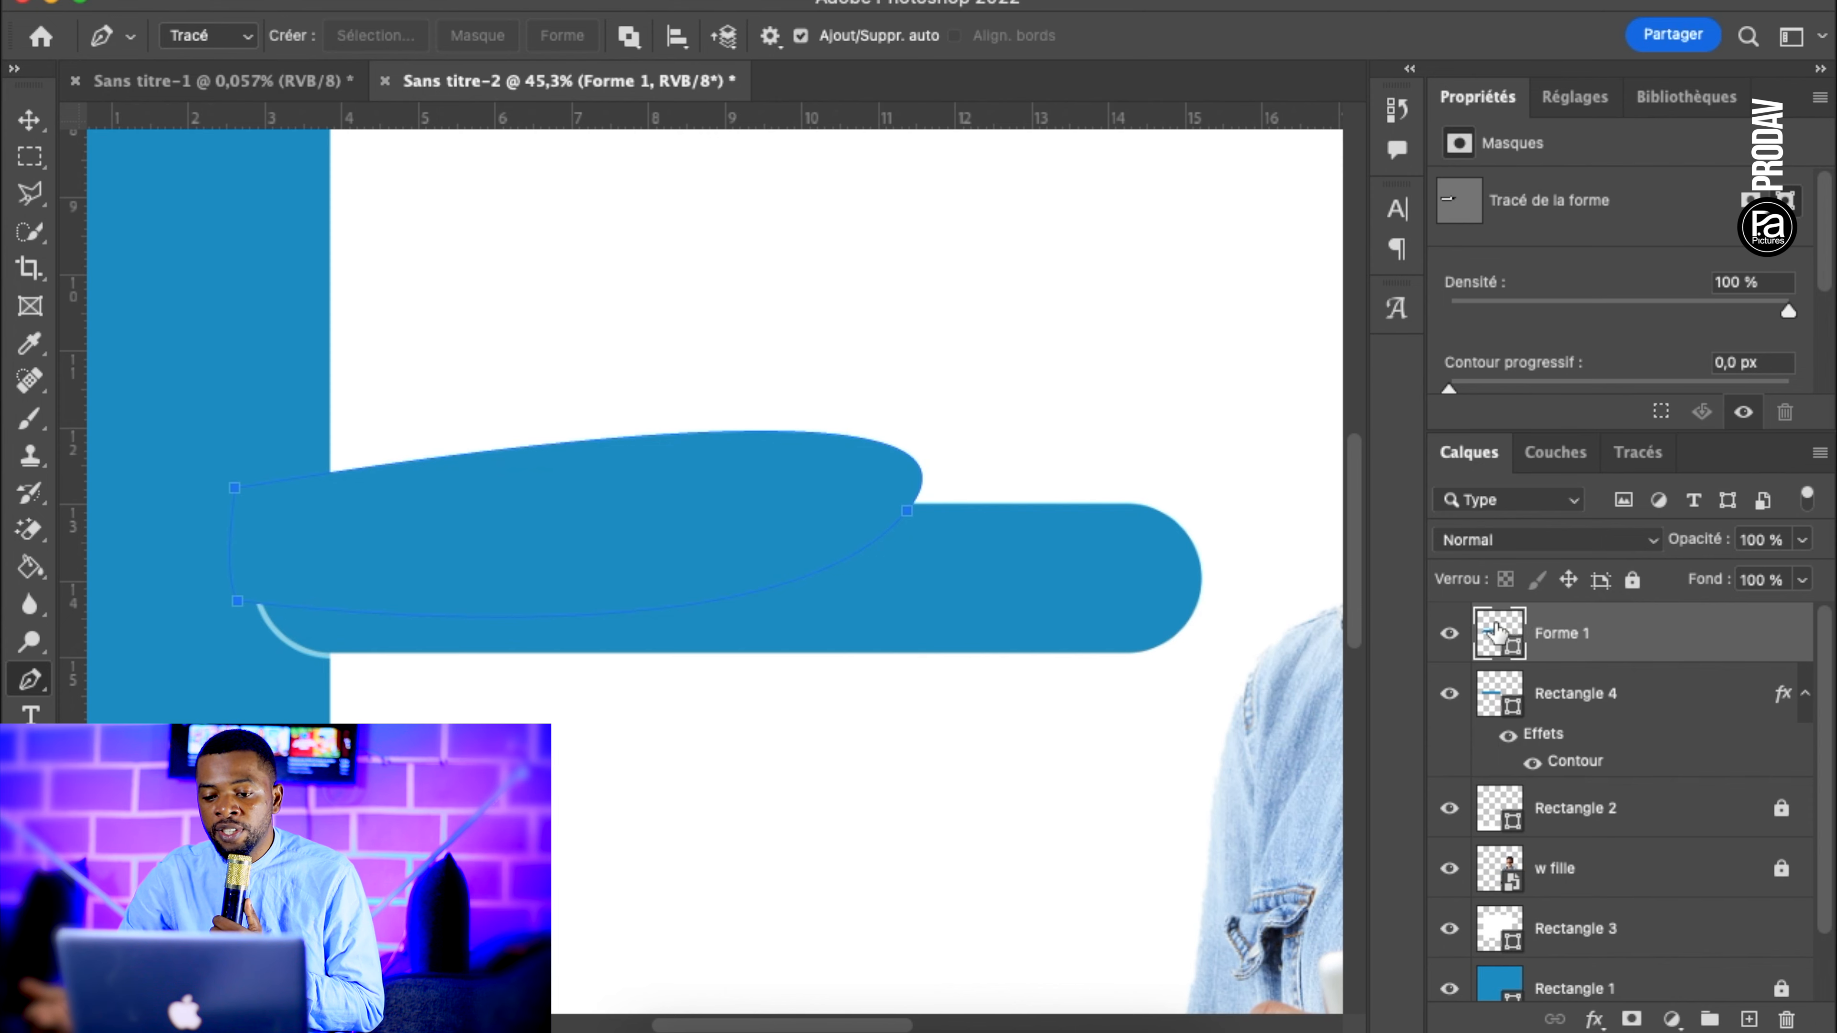
- Remove the fill colour from the curved shape over the blue bar
double_click(1495, 633)
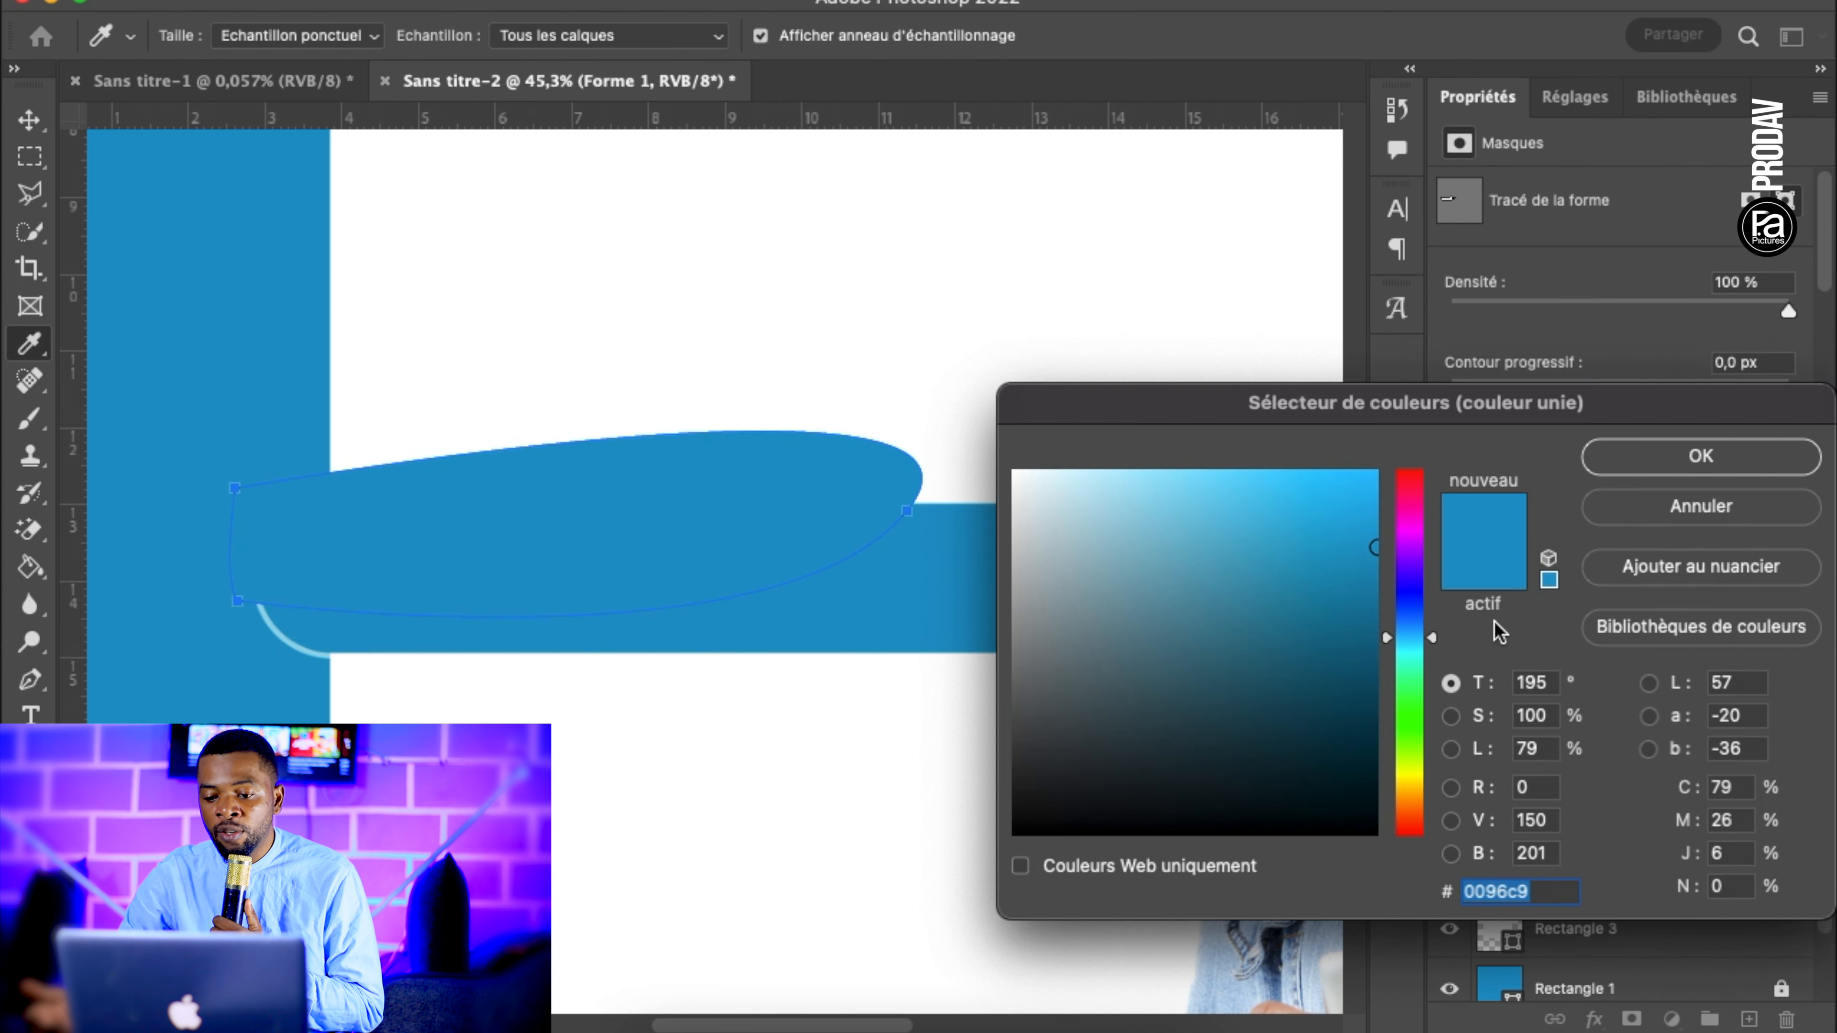
click(1676, 508)
click(27, 155)
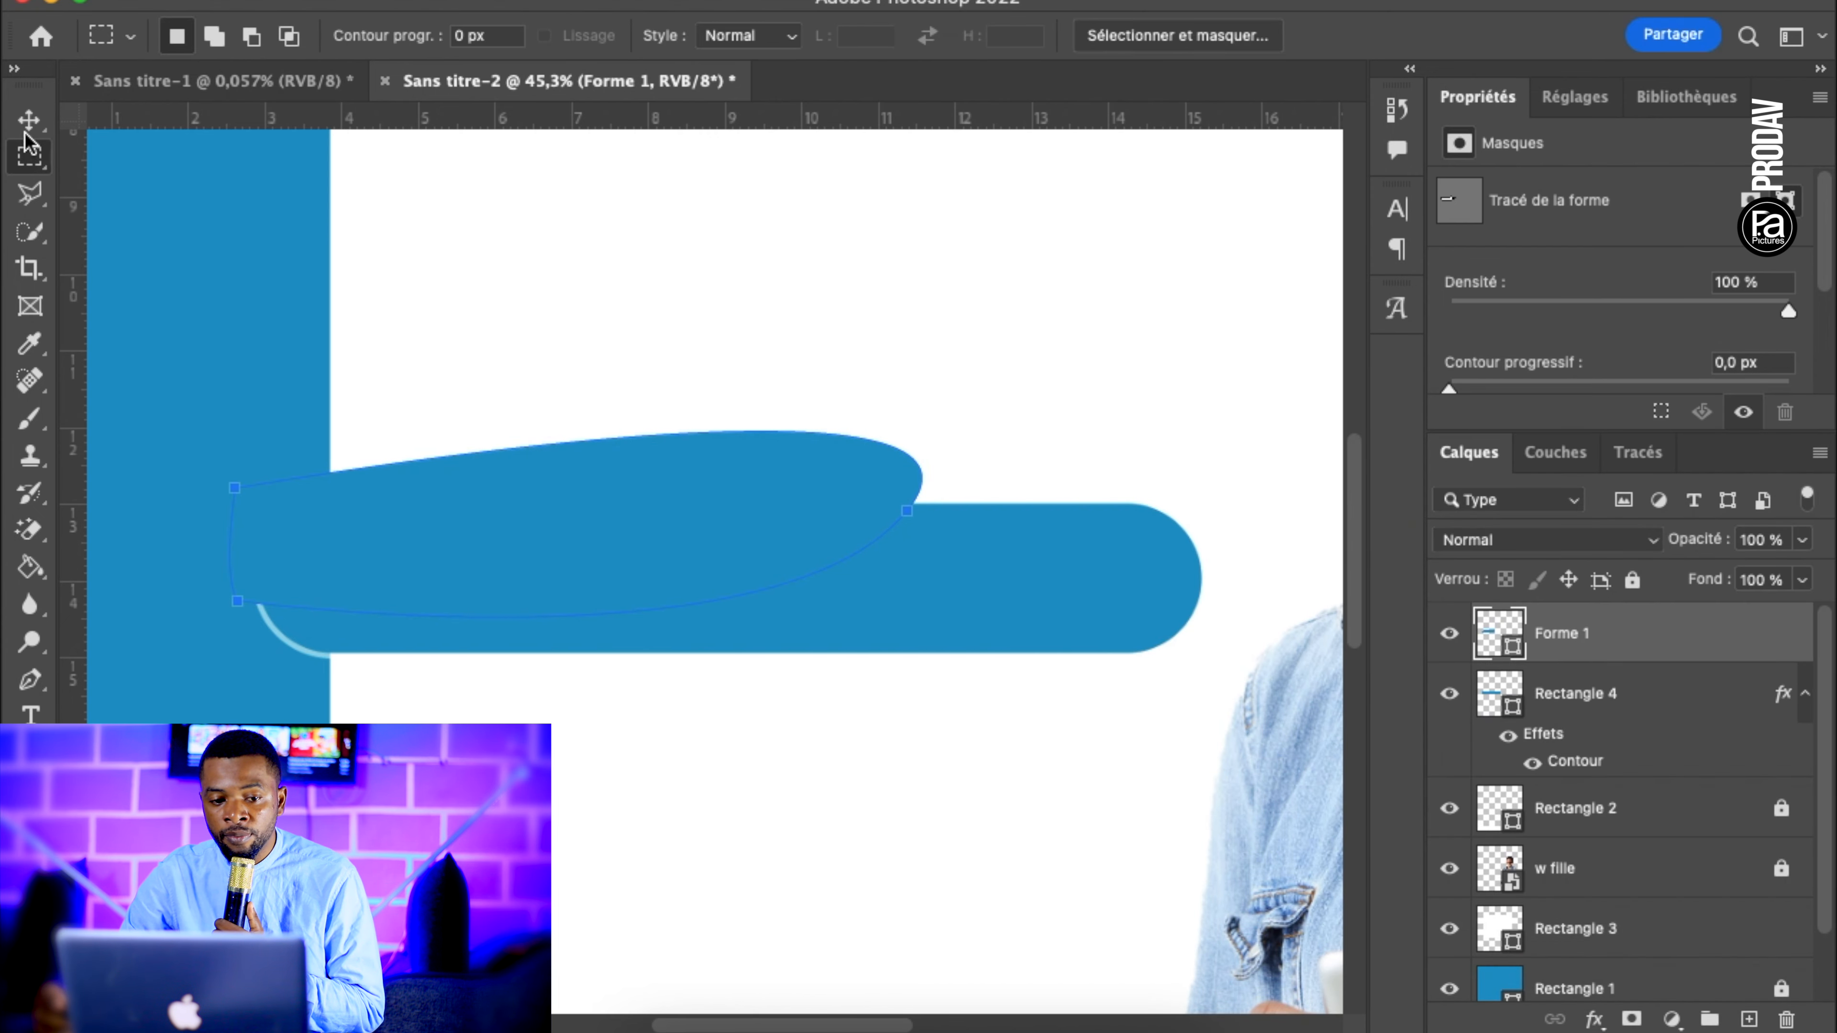
click(27, 123)
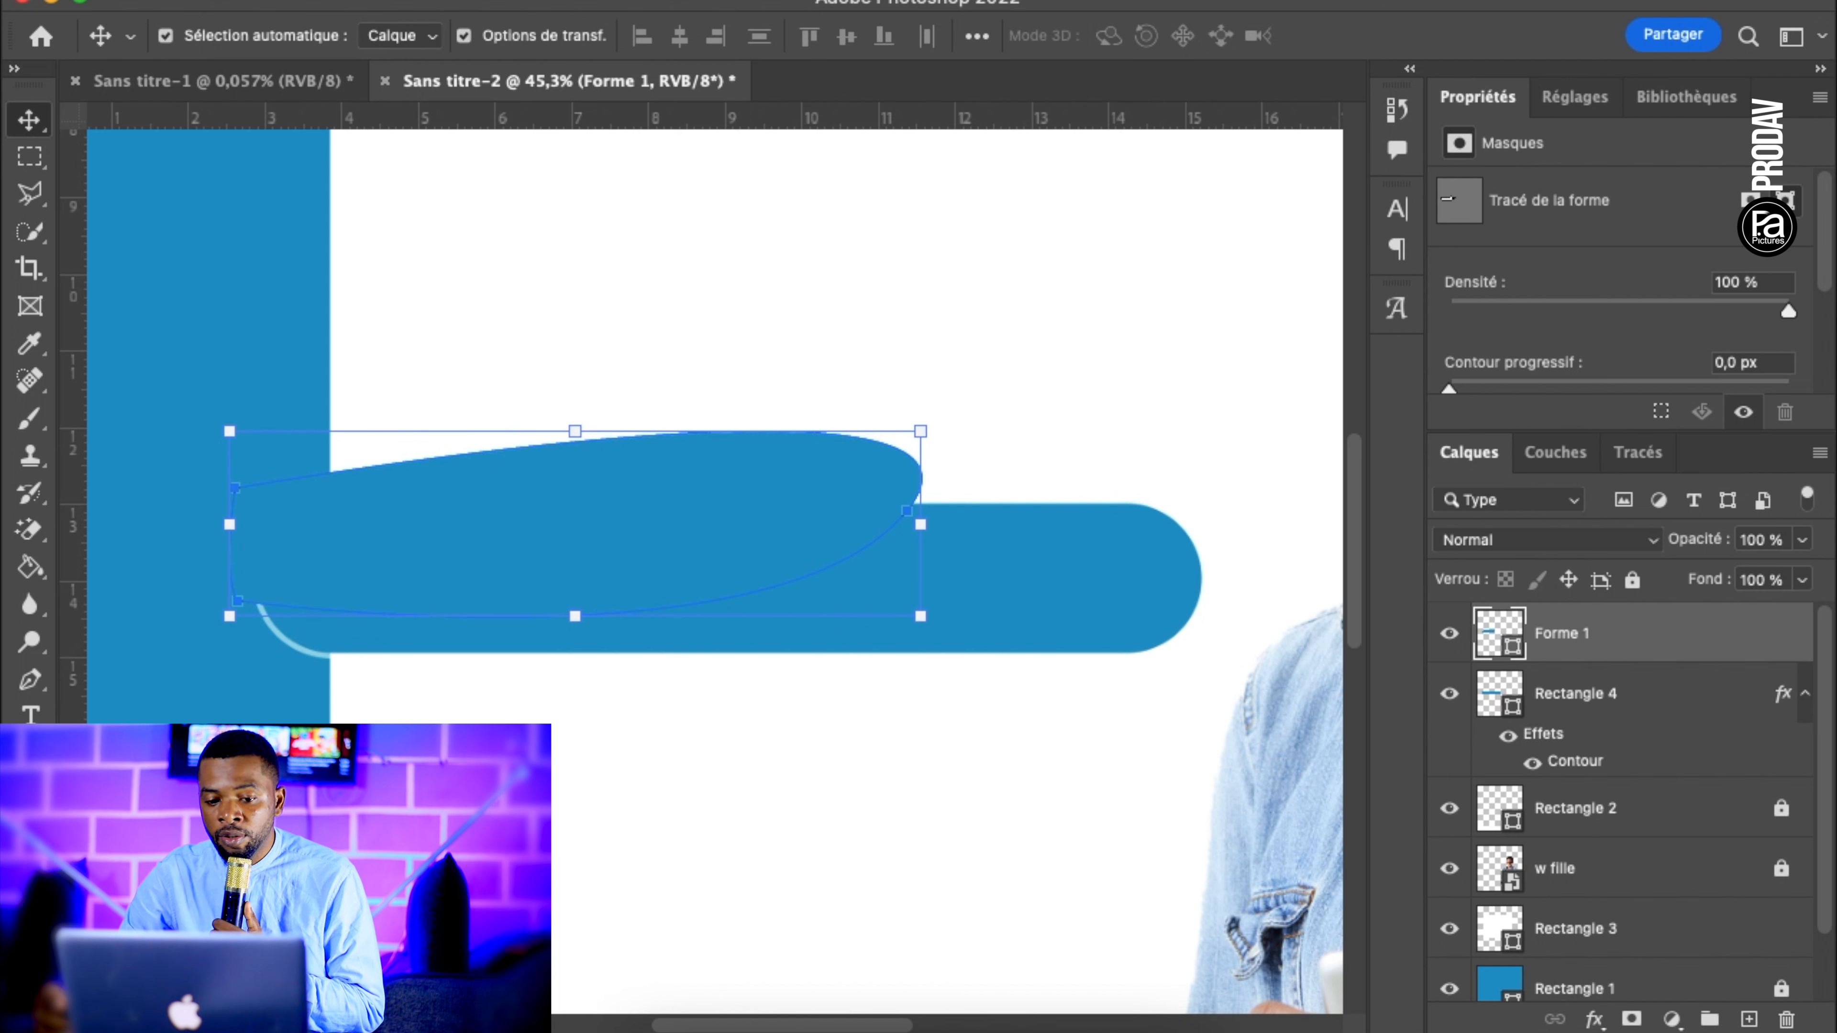
key(u)
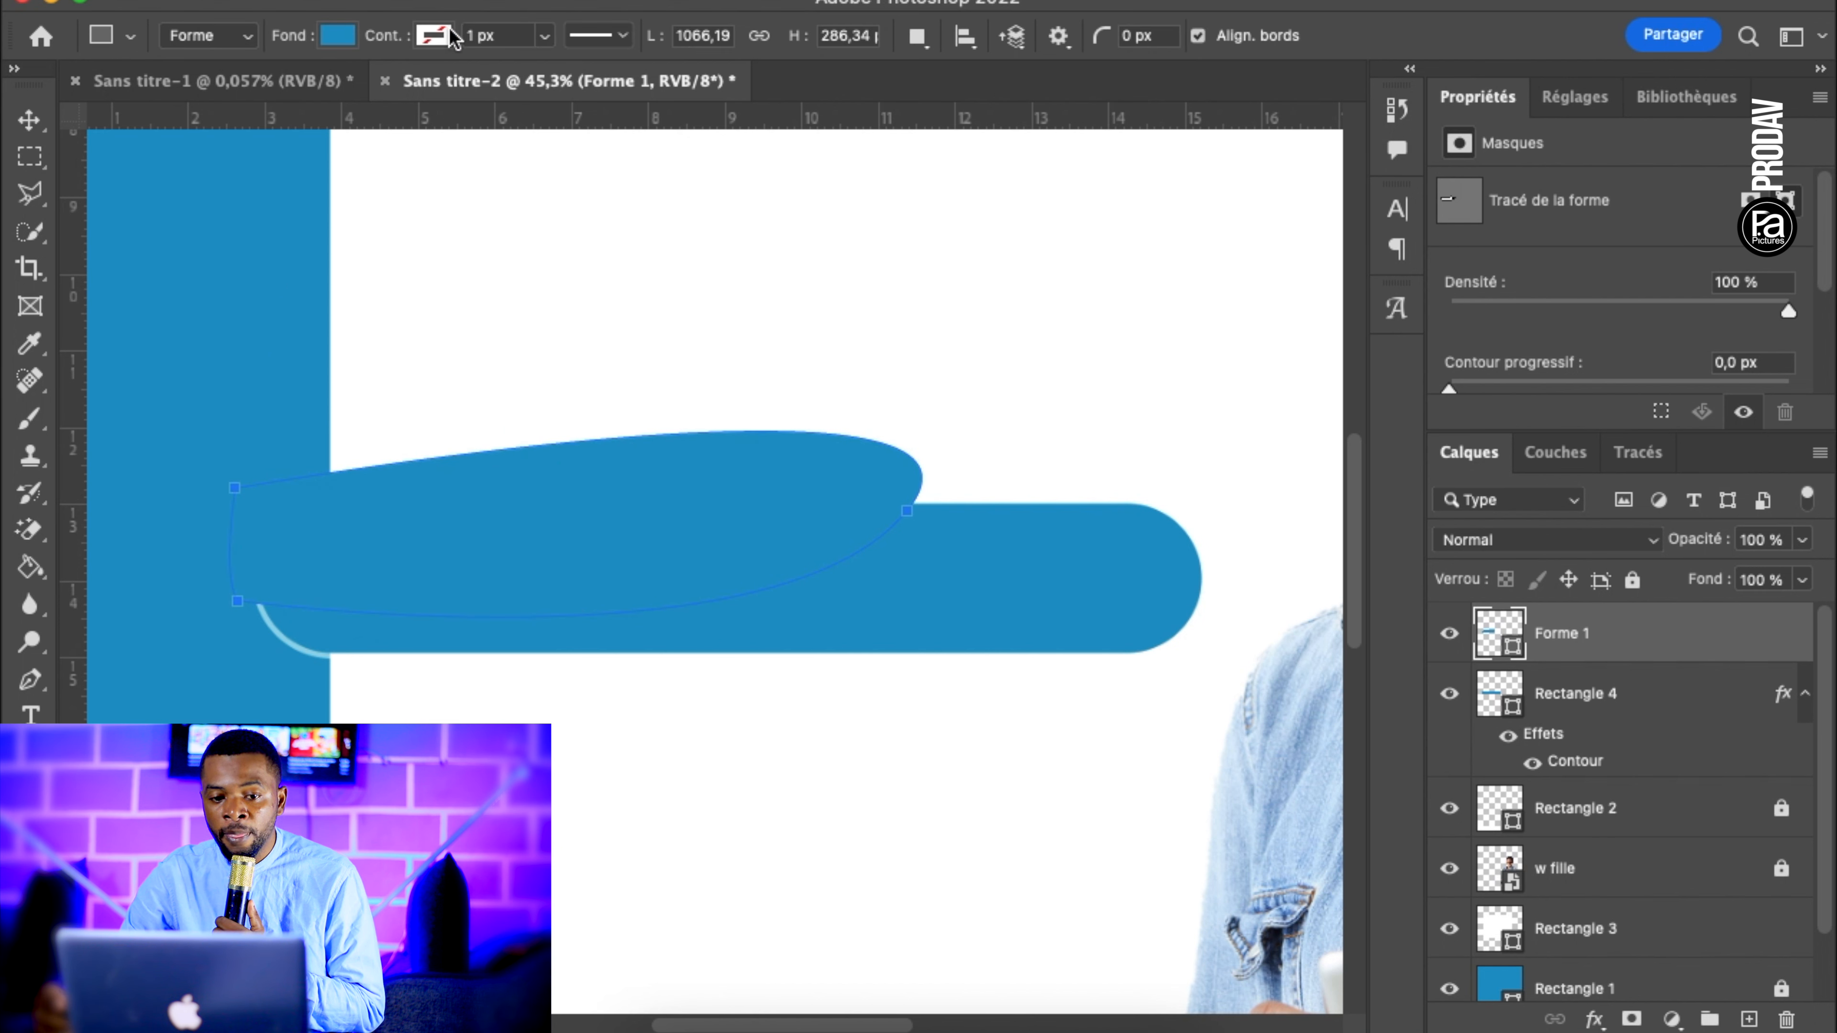
click(335, 38)
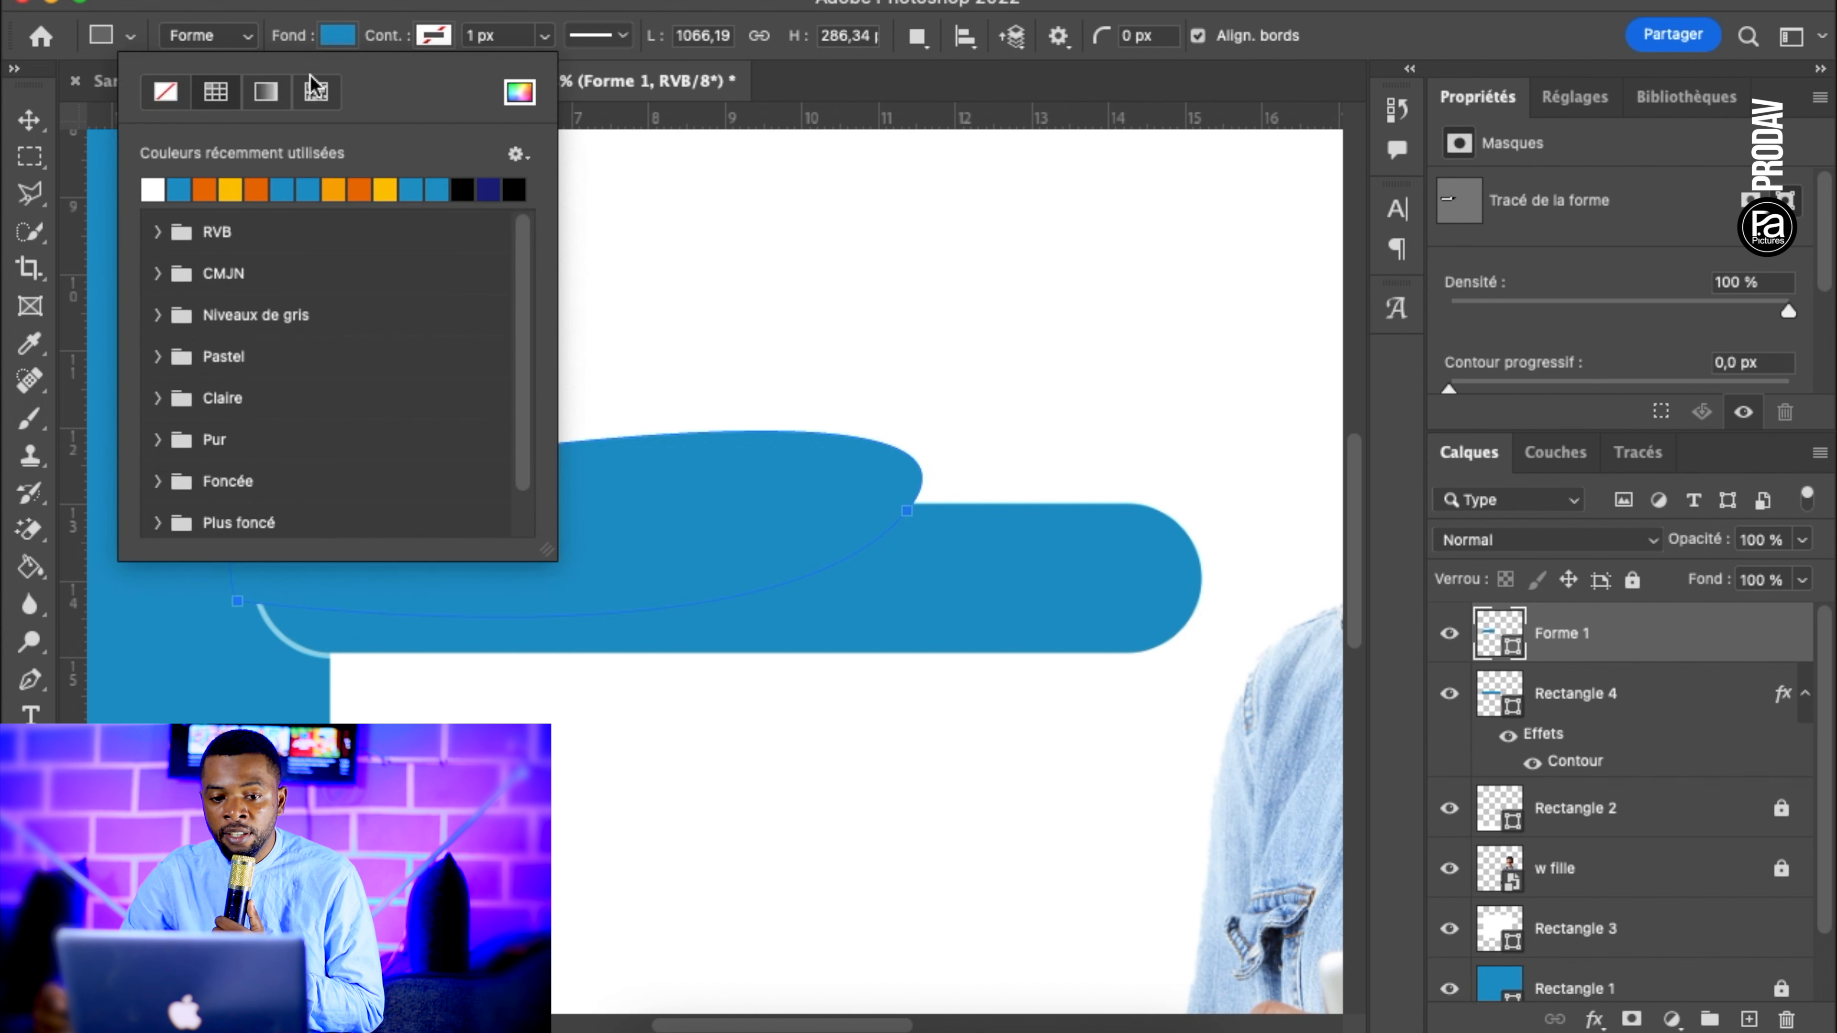
click(167, 93)
click(33, 110)
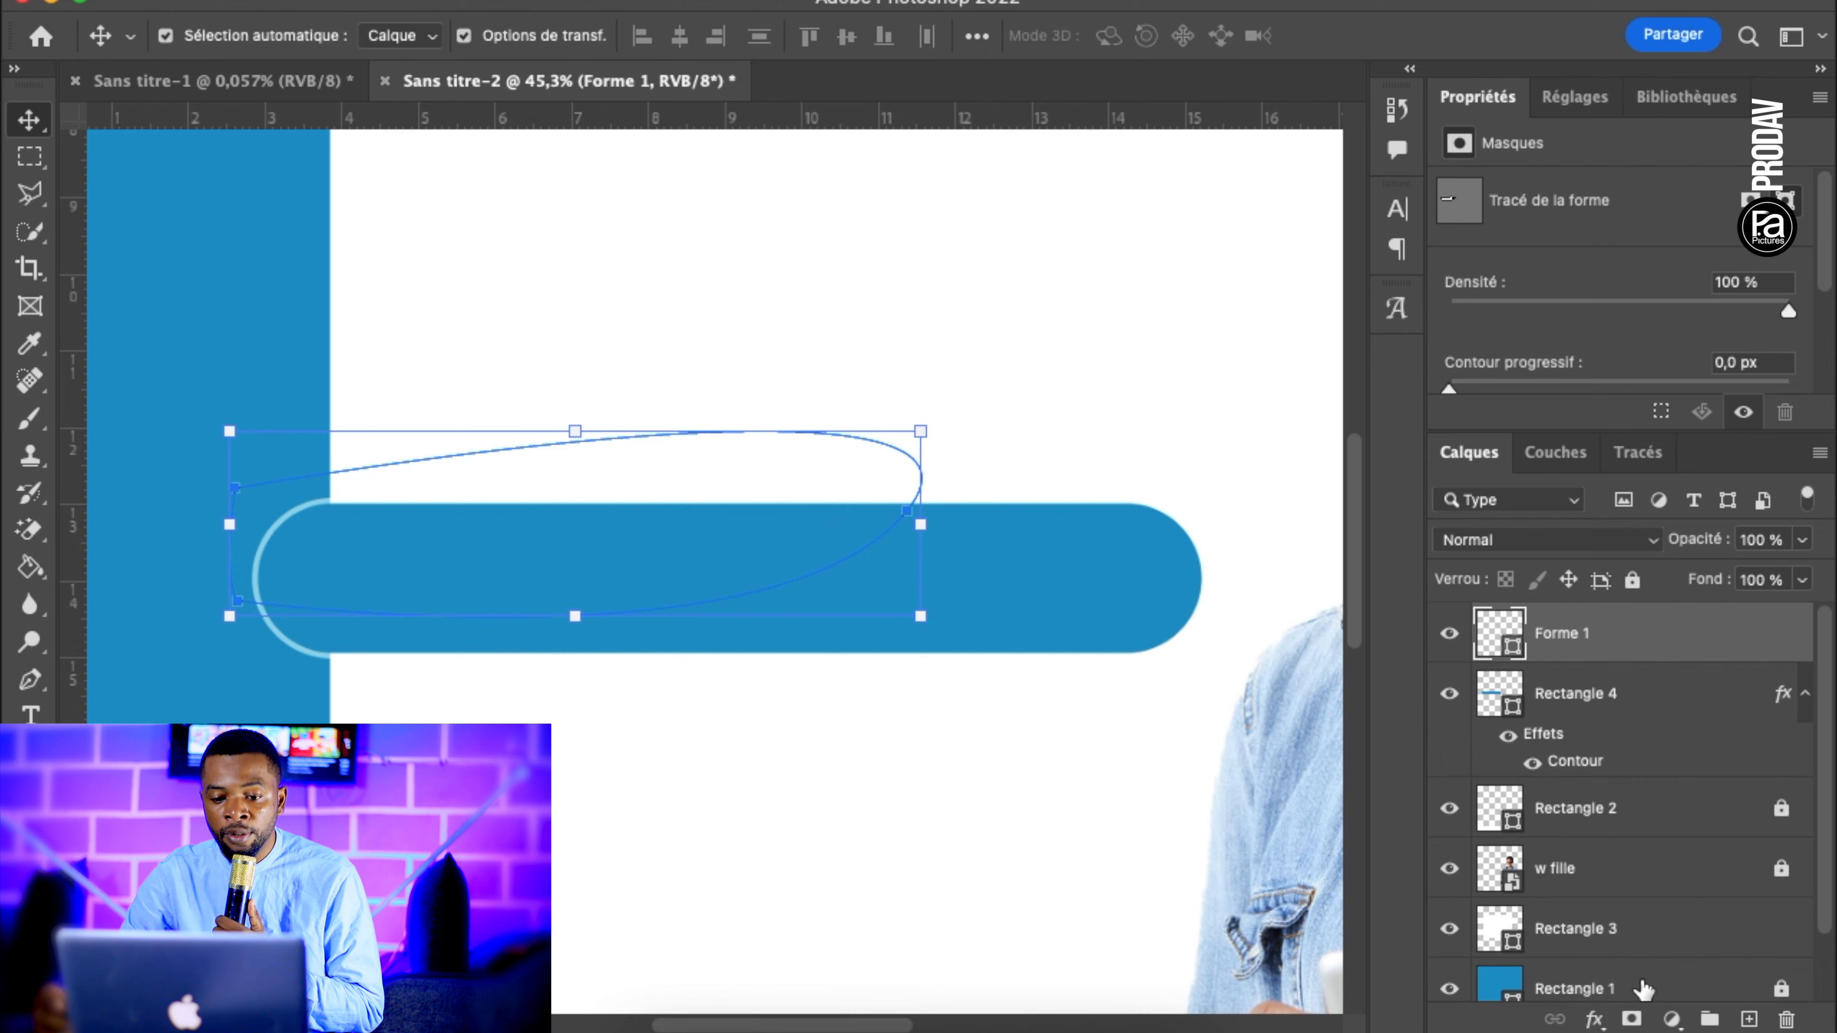
- Add a gradient overlay effect to the curved shape and set its style to Linéaire
click(1595, 1021)
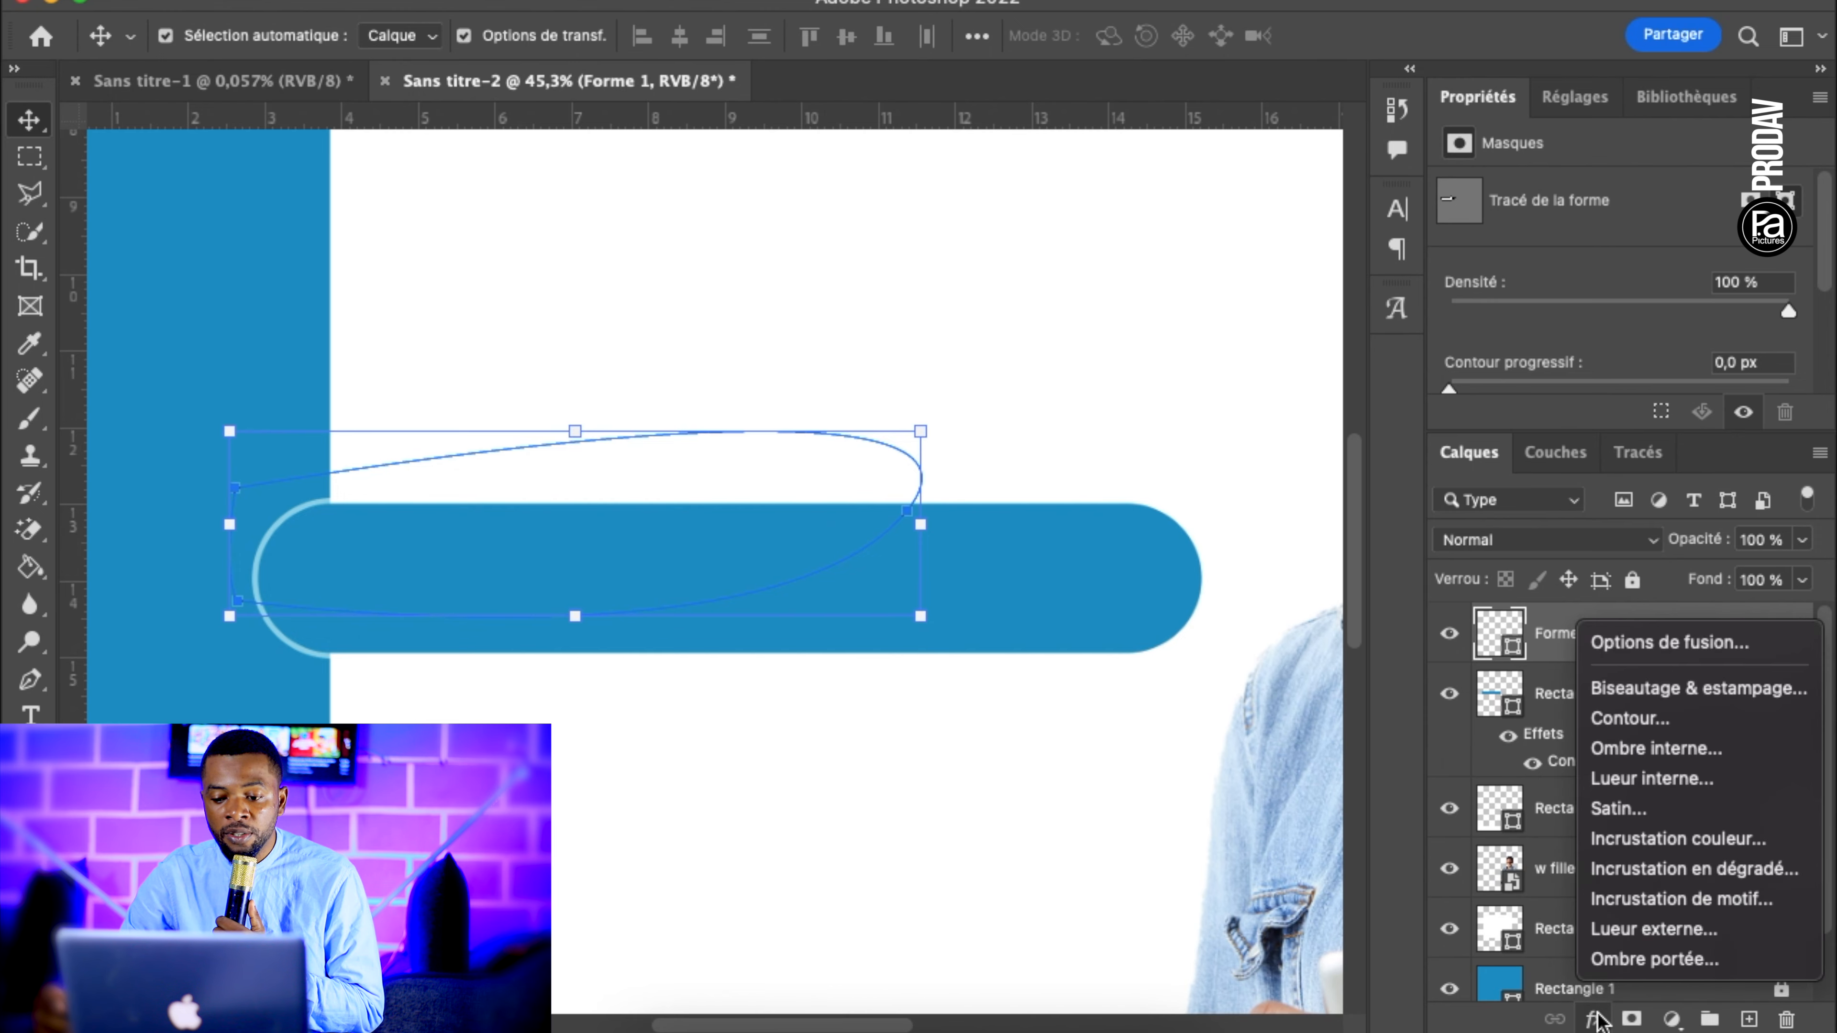
click(1697, 870)
drag(1186, 361, 1380, 235)
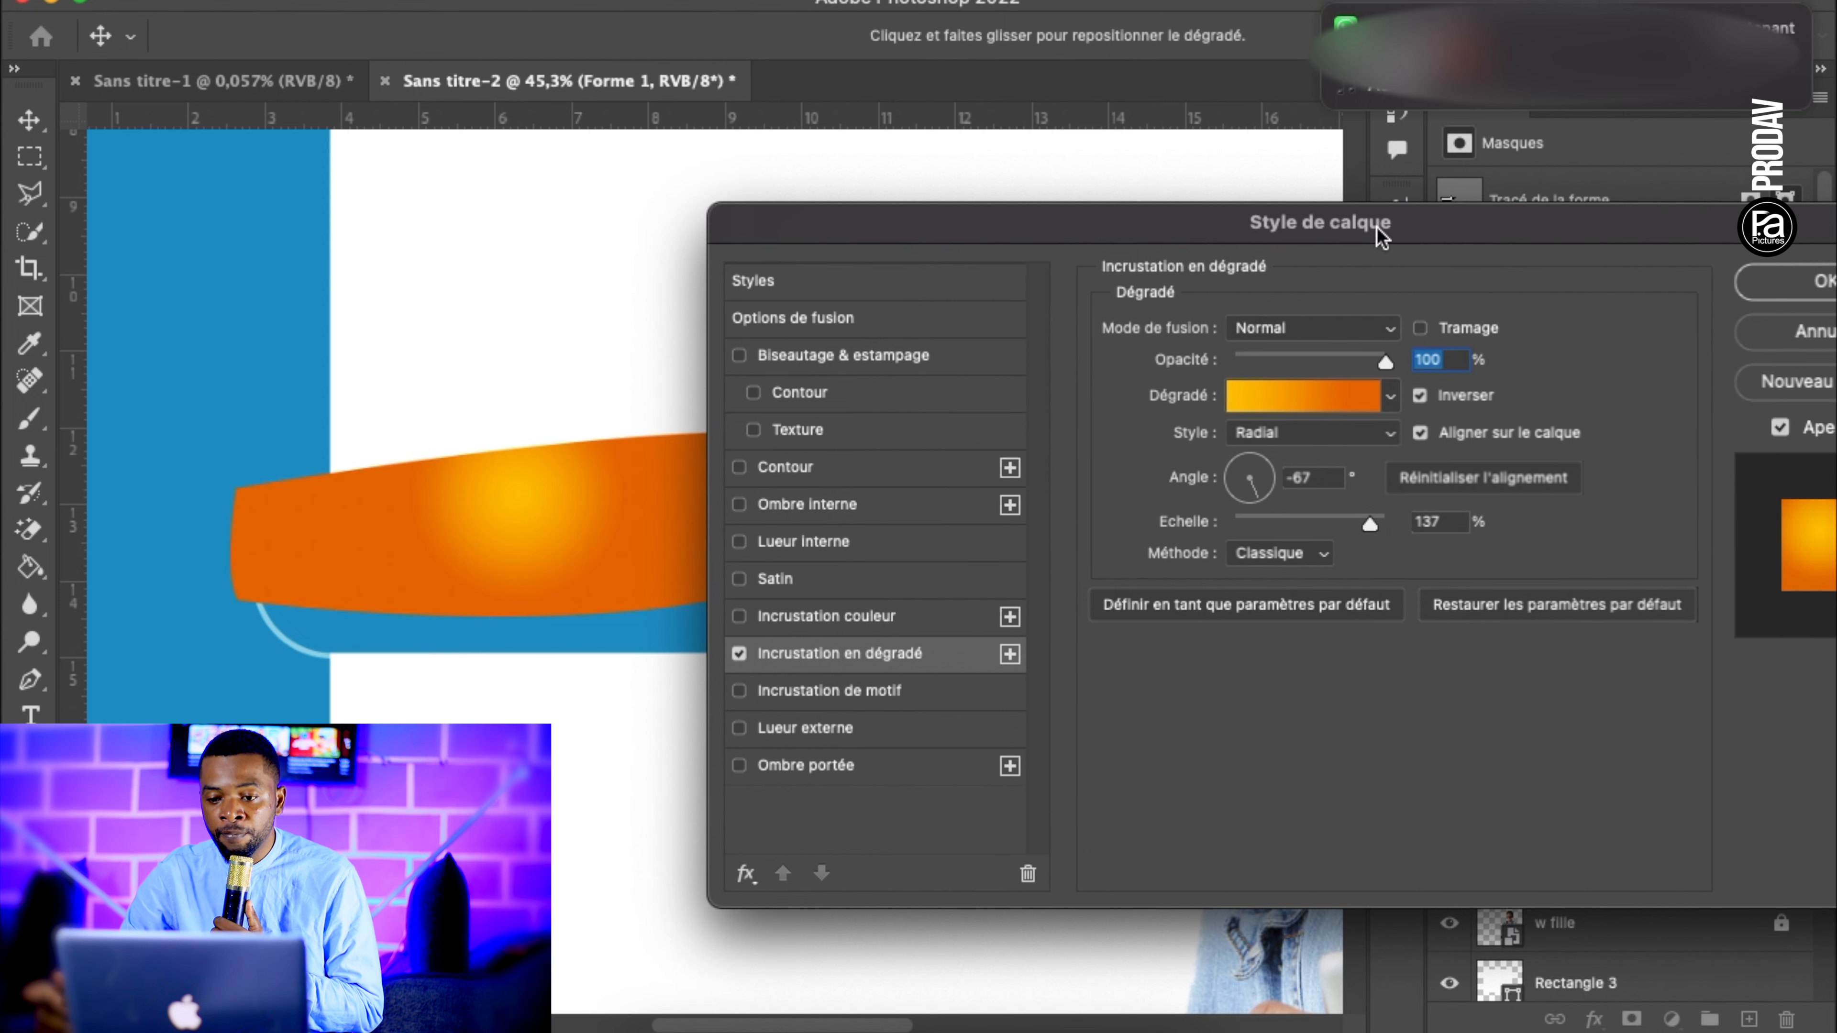
click(1290, 551)
click(1256, 438)
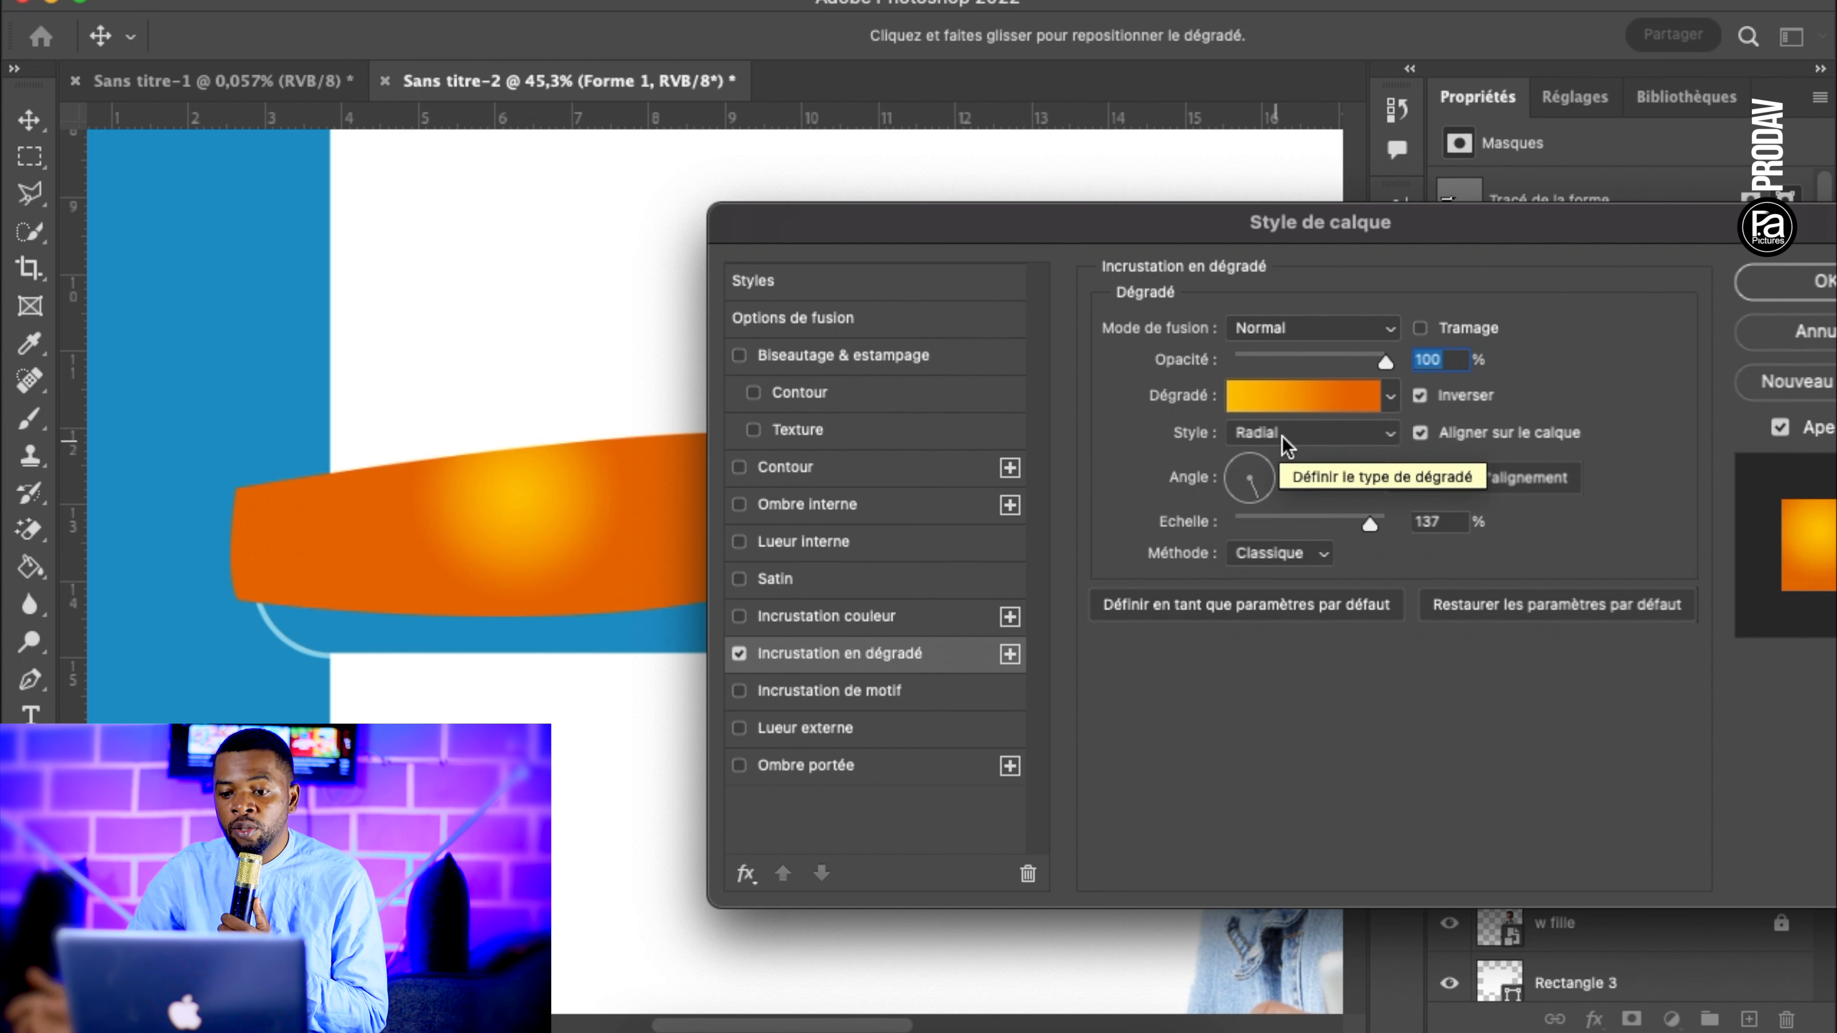
click(1277, 438)
click(1284, 414)
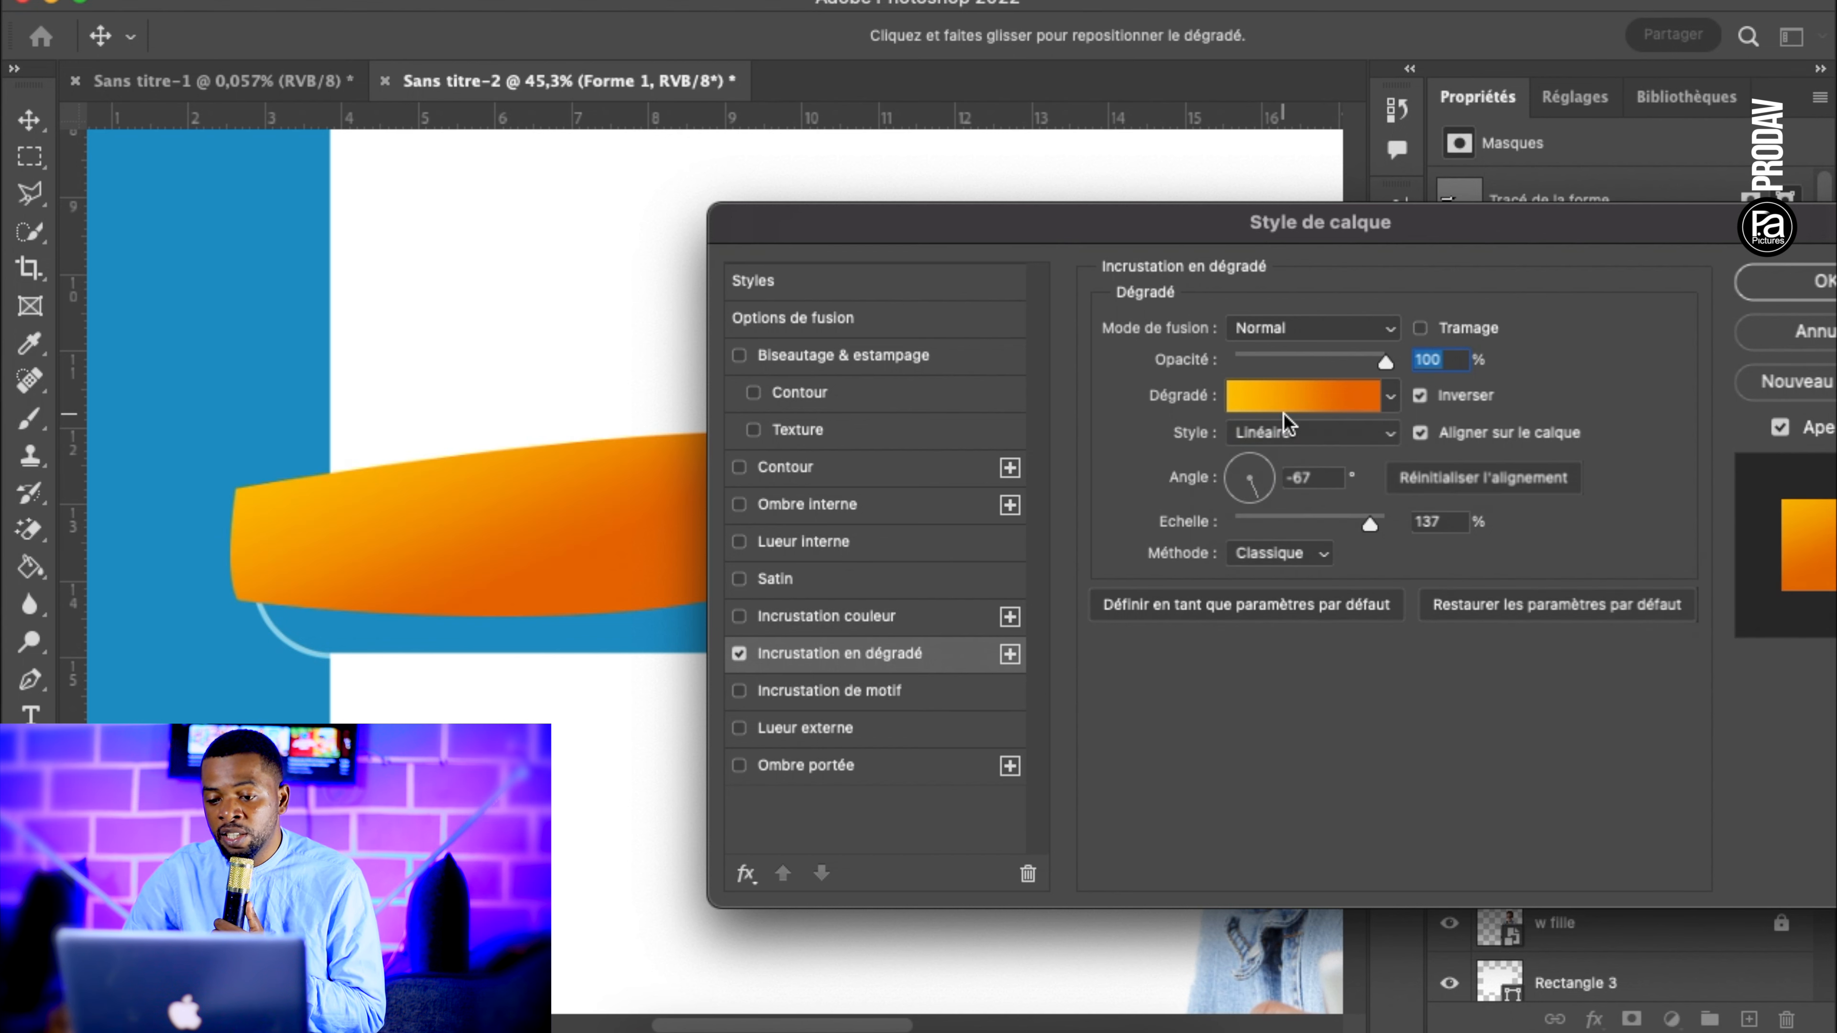
- Change both colour stops of the overlay gradient to white
click(1291, 396)
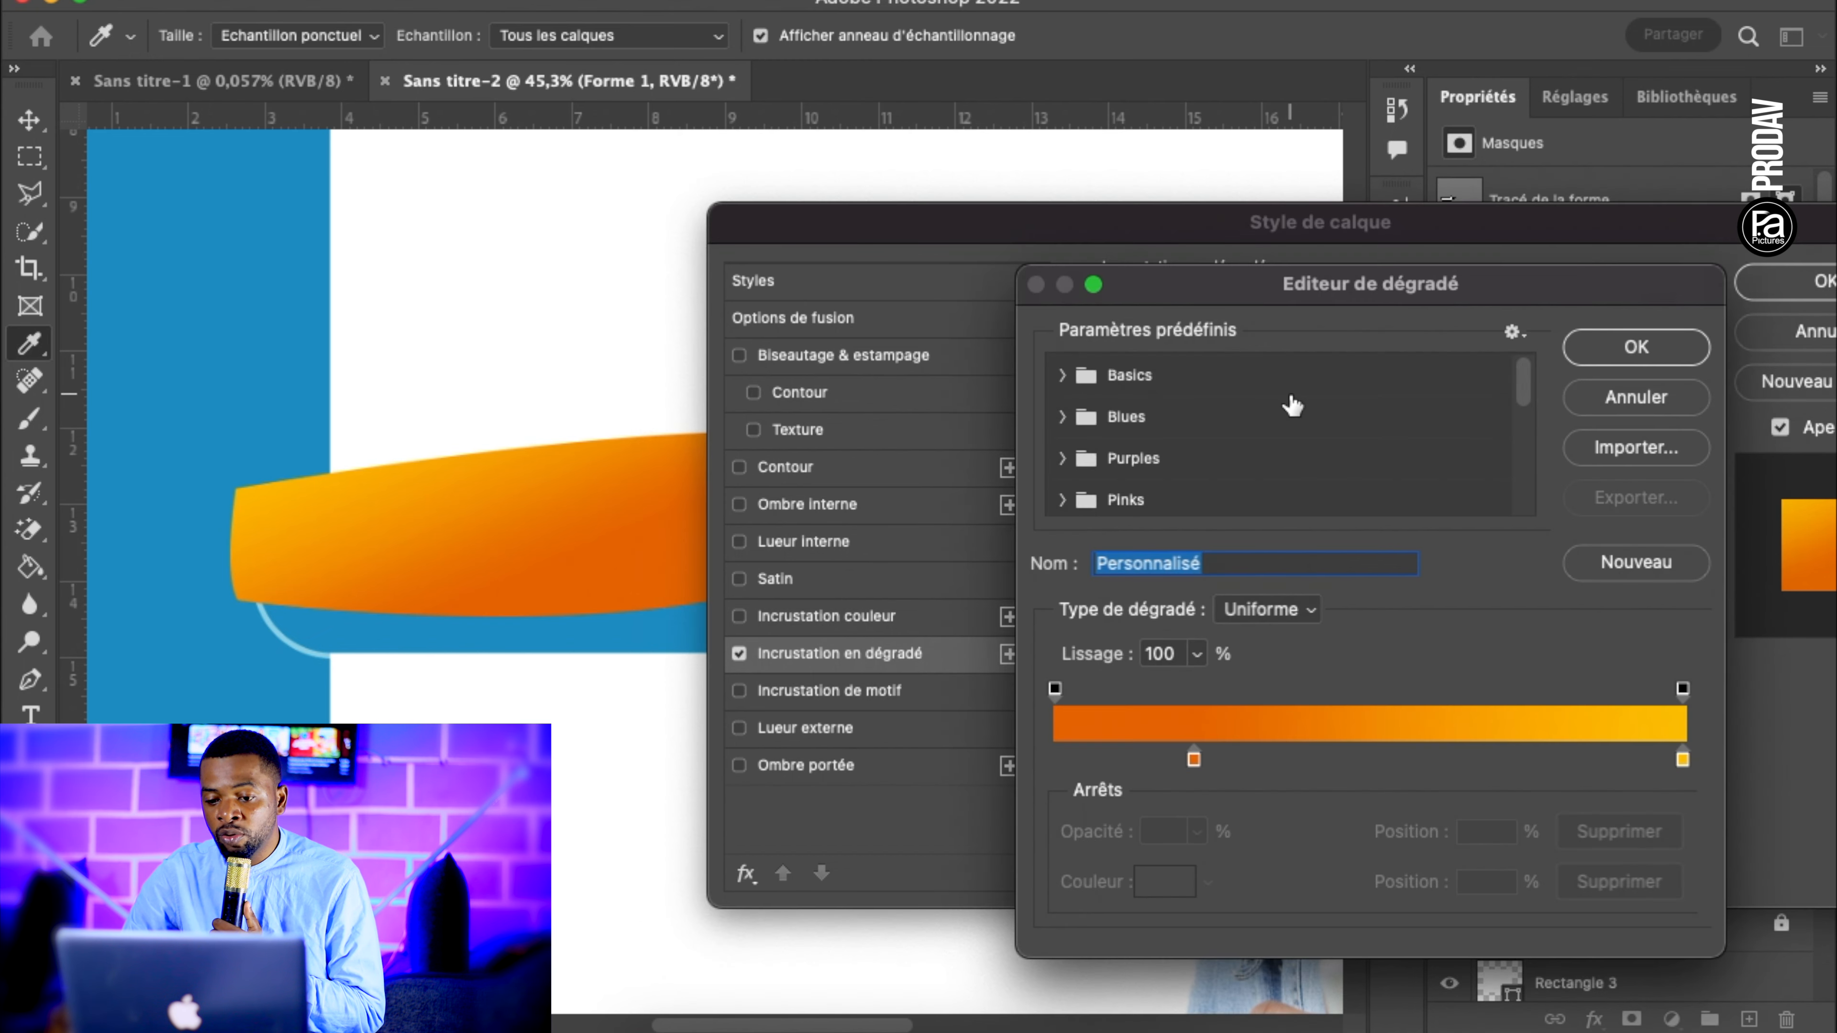
click(1195, 760)
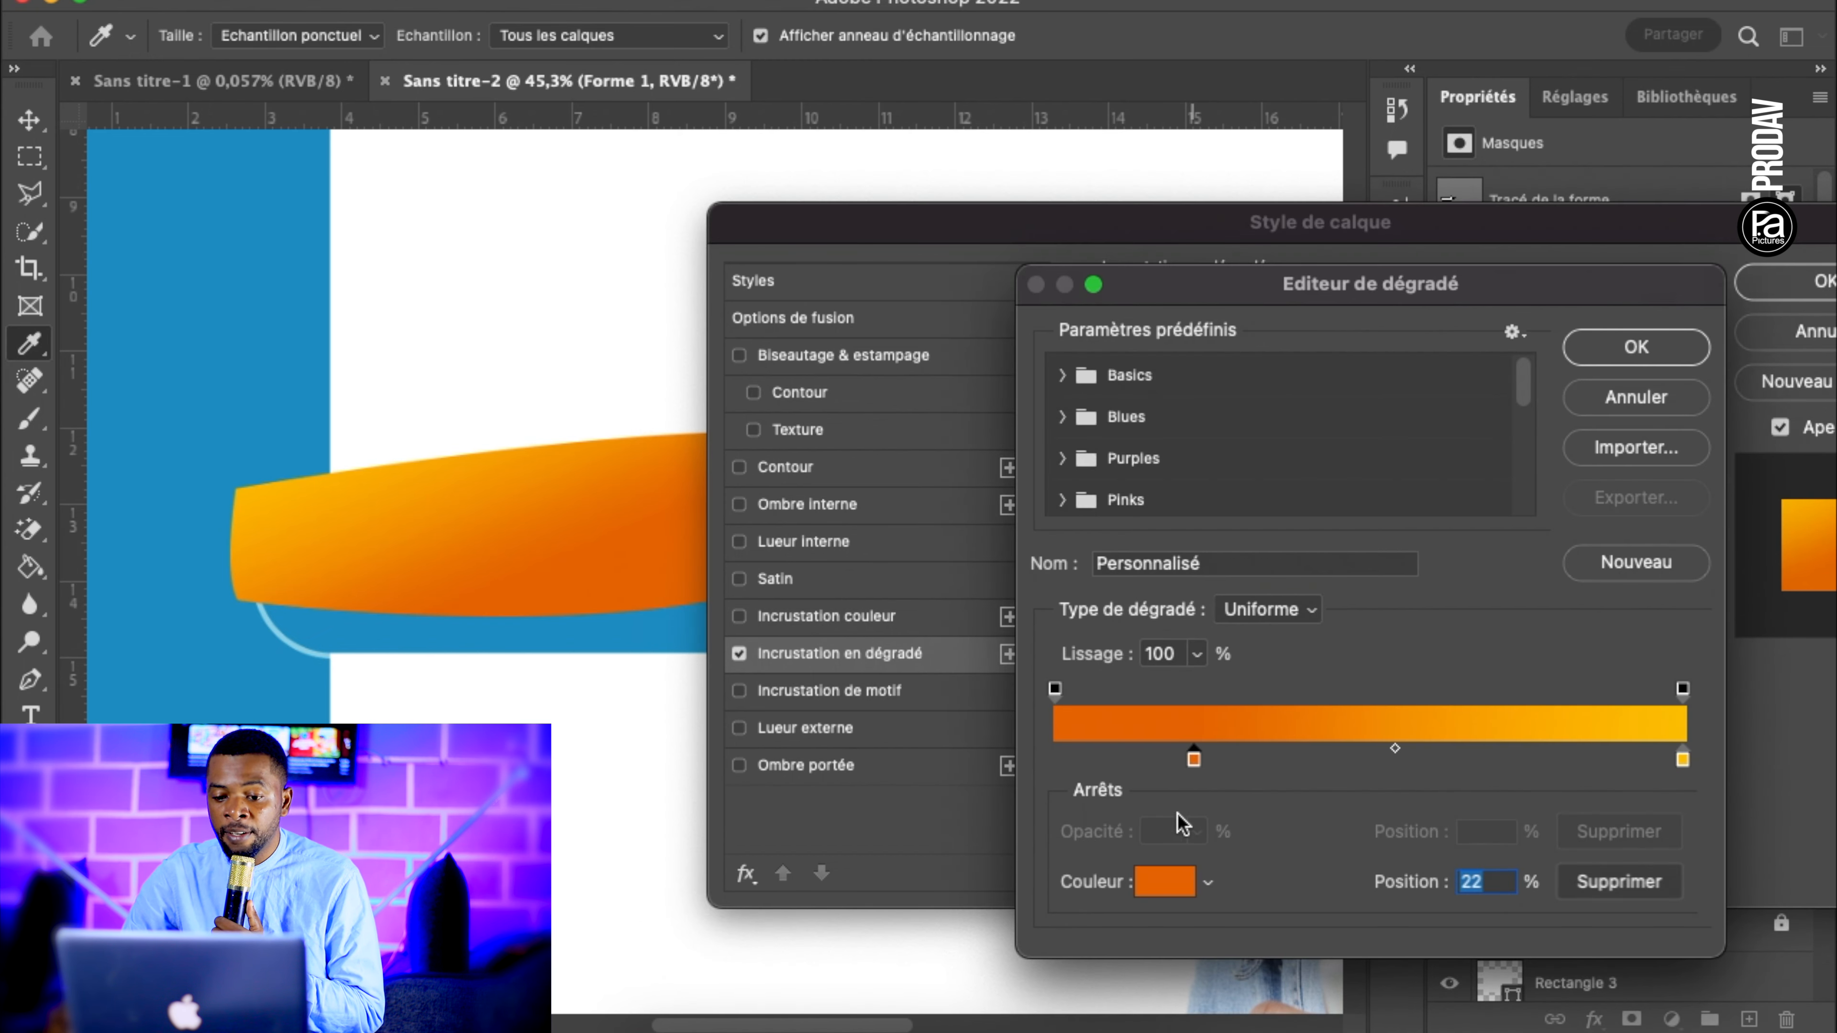
click(1155, 897)
drag(1076, 655, 925, 412)
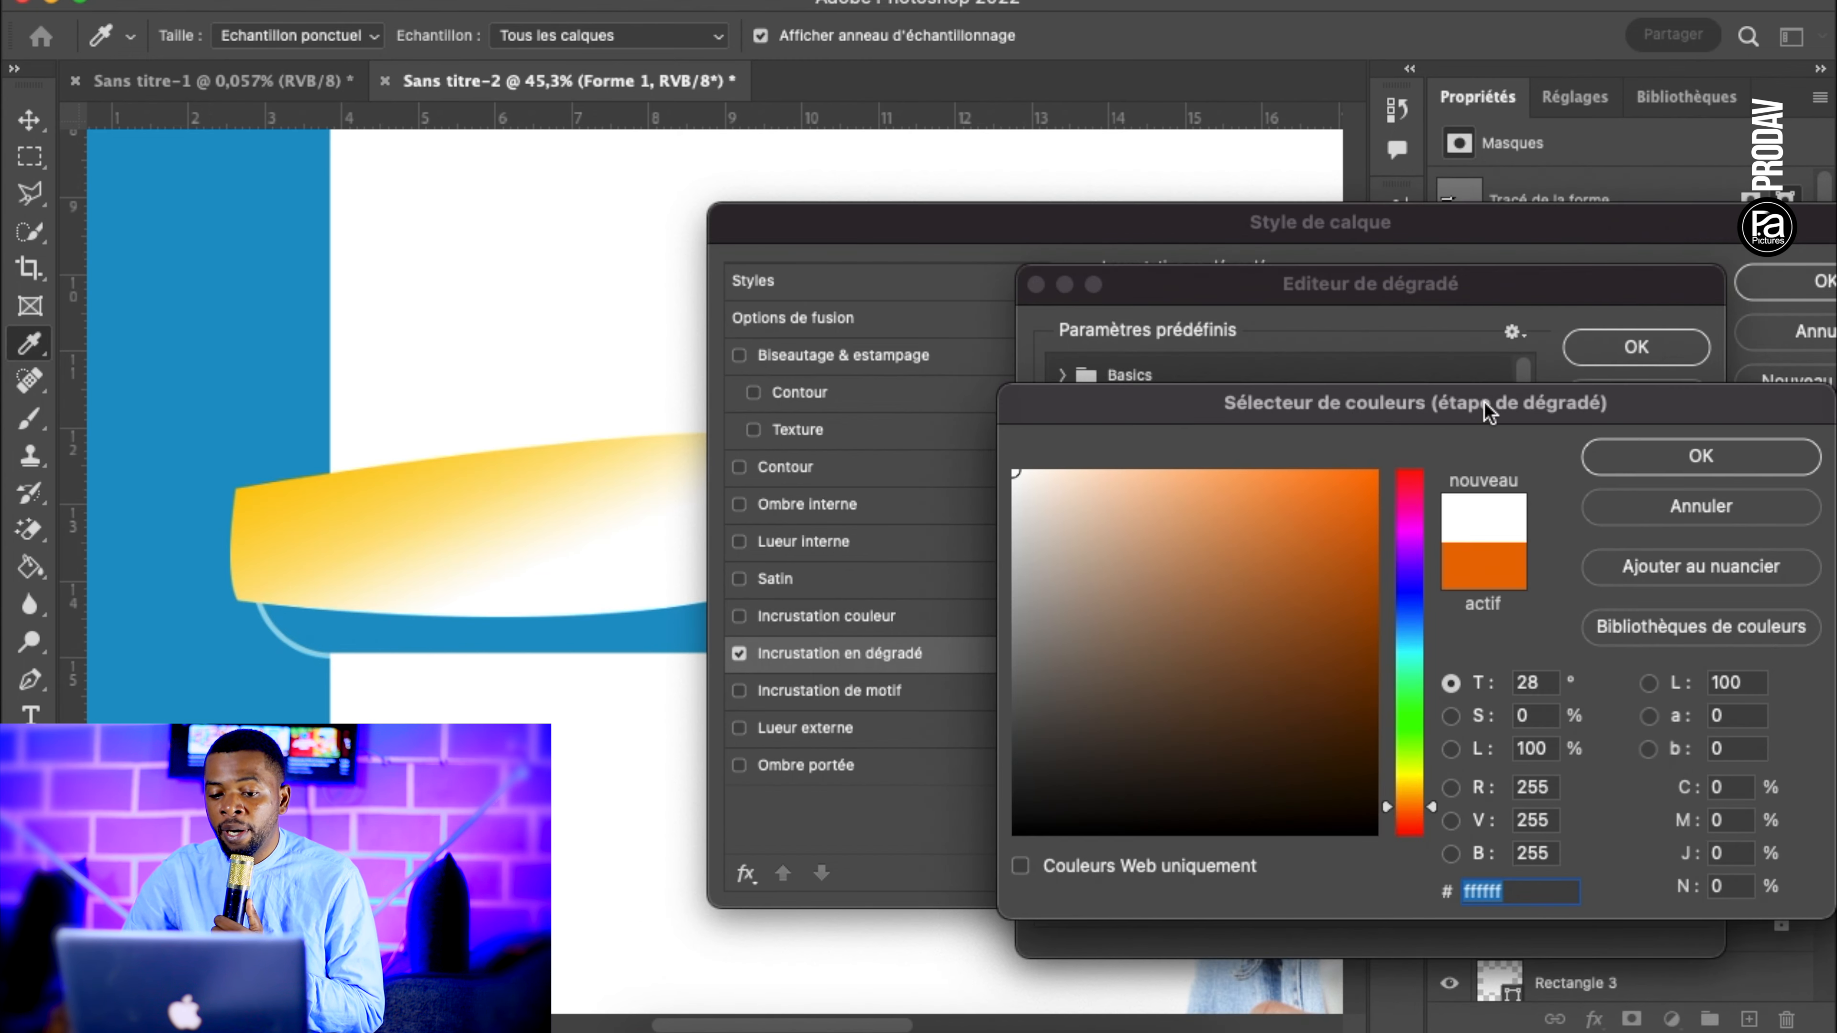
click(1656, 455)
click(1683, 759)
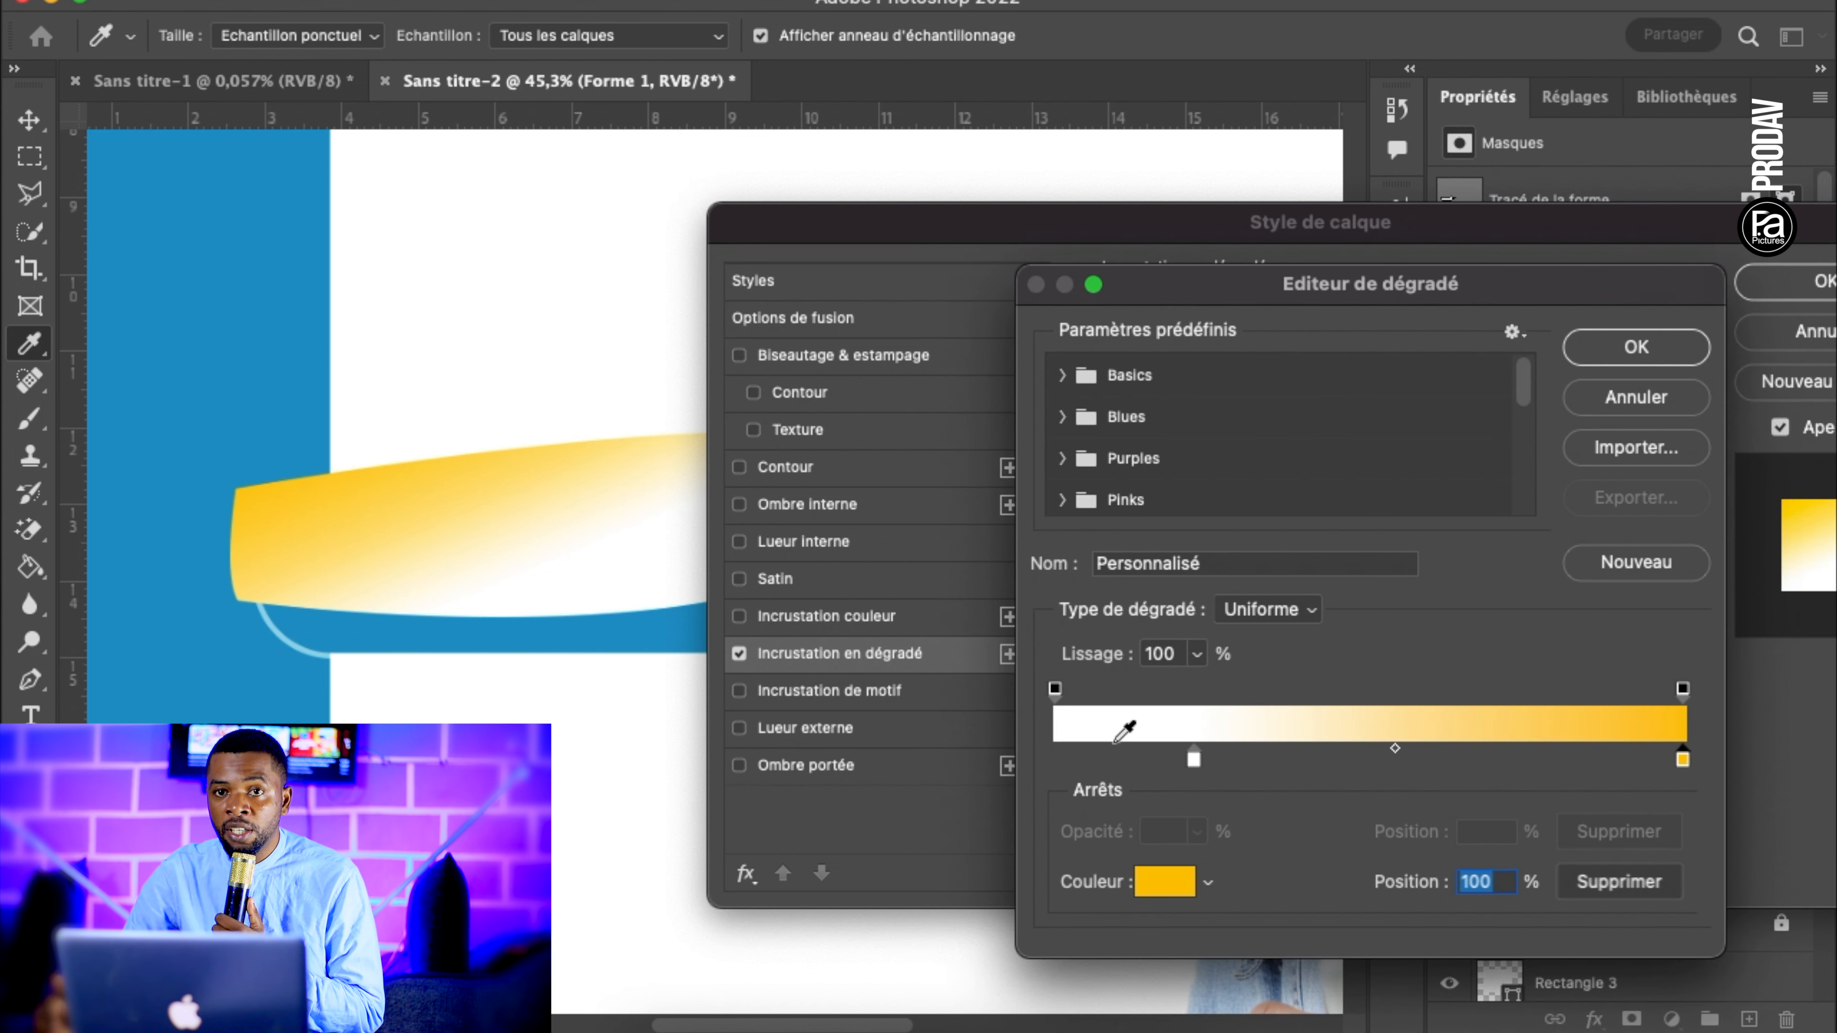
click(1162, 881)
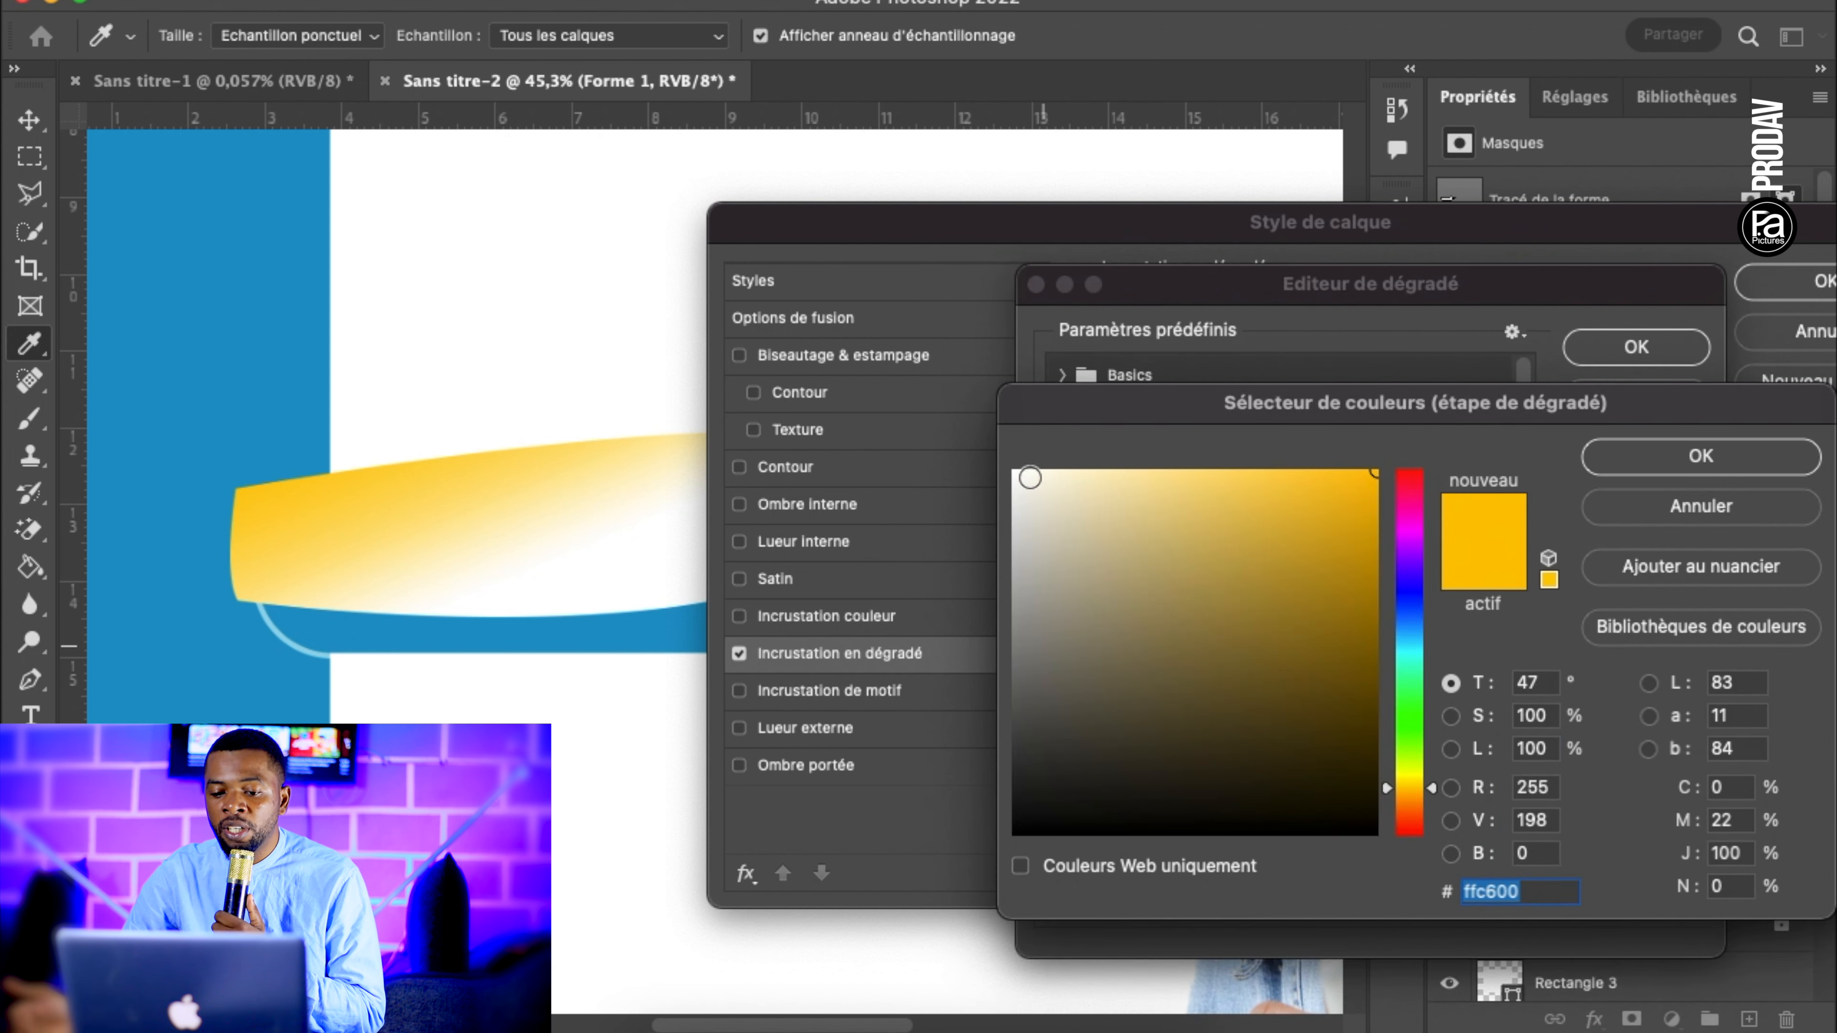
click(1016, 473)
click(1702, 457)
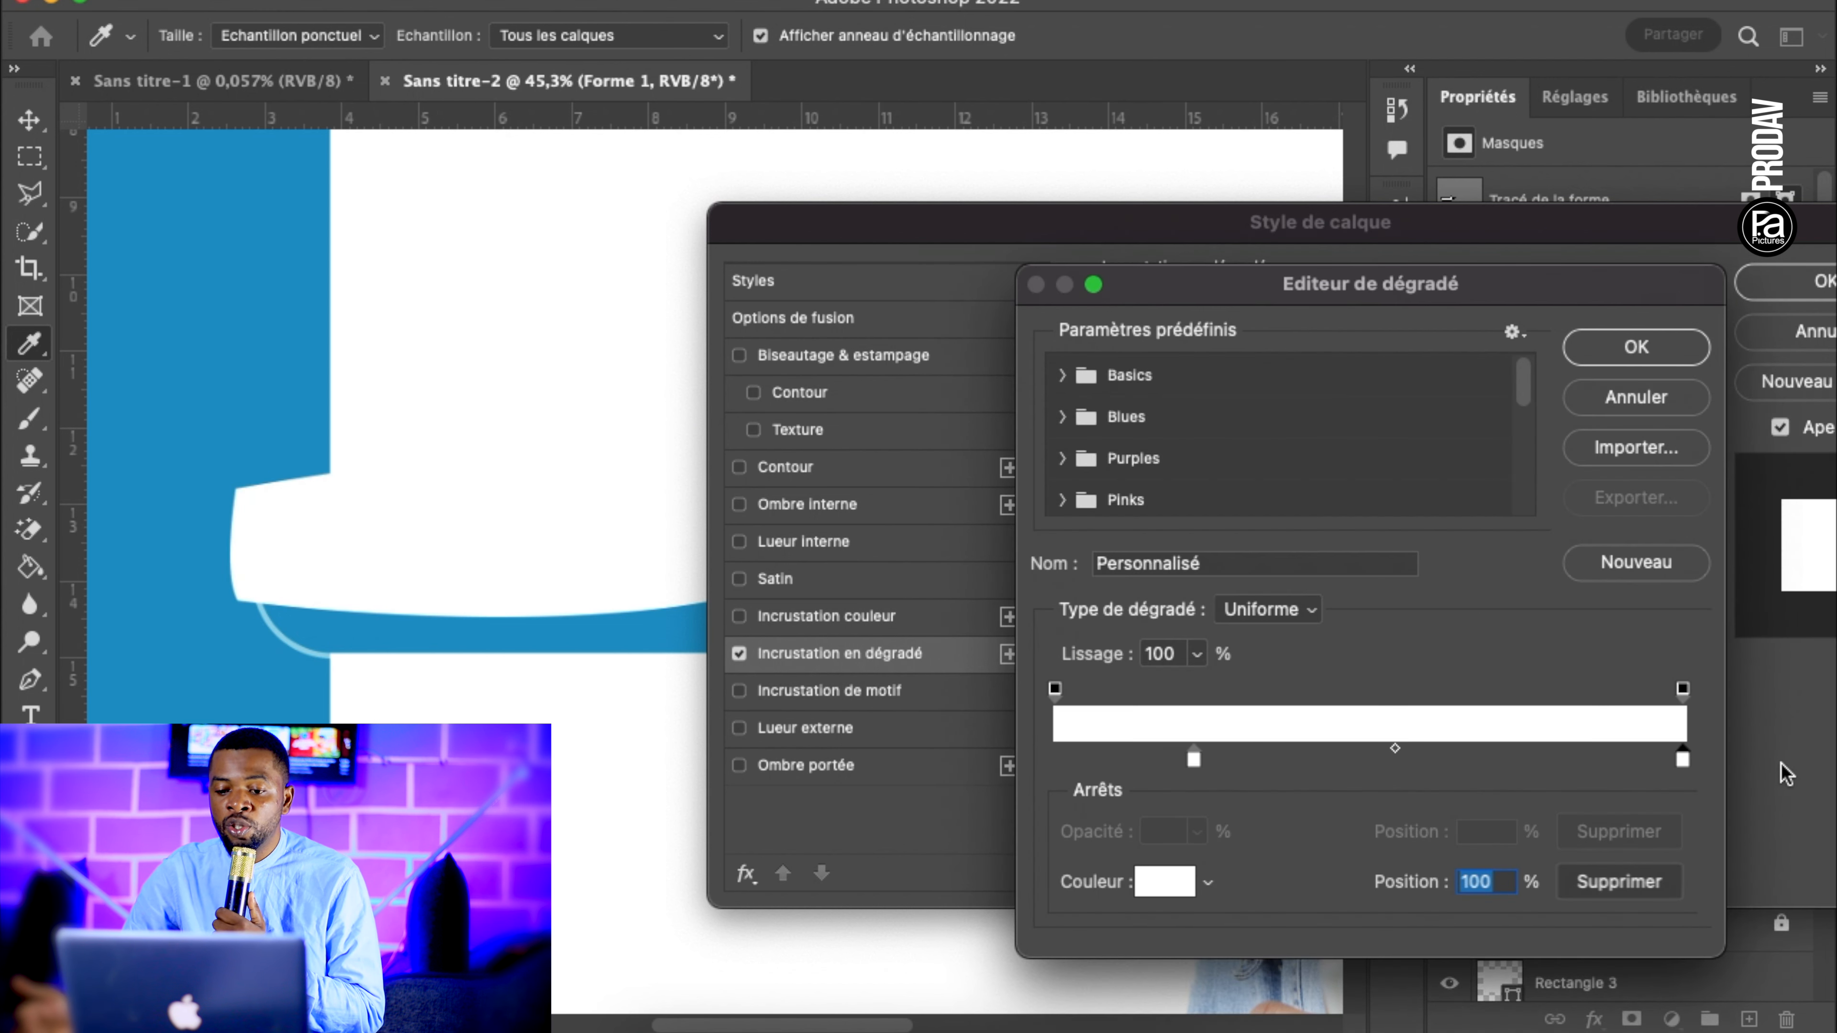
- Move the gradient's end opacity stop to position 86 %, set its opacity to 0 % and accept the gradient
click(1682, 688)
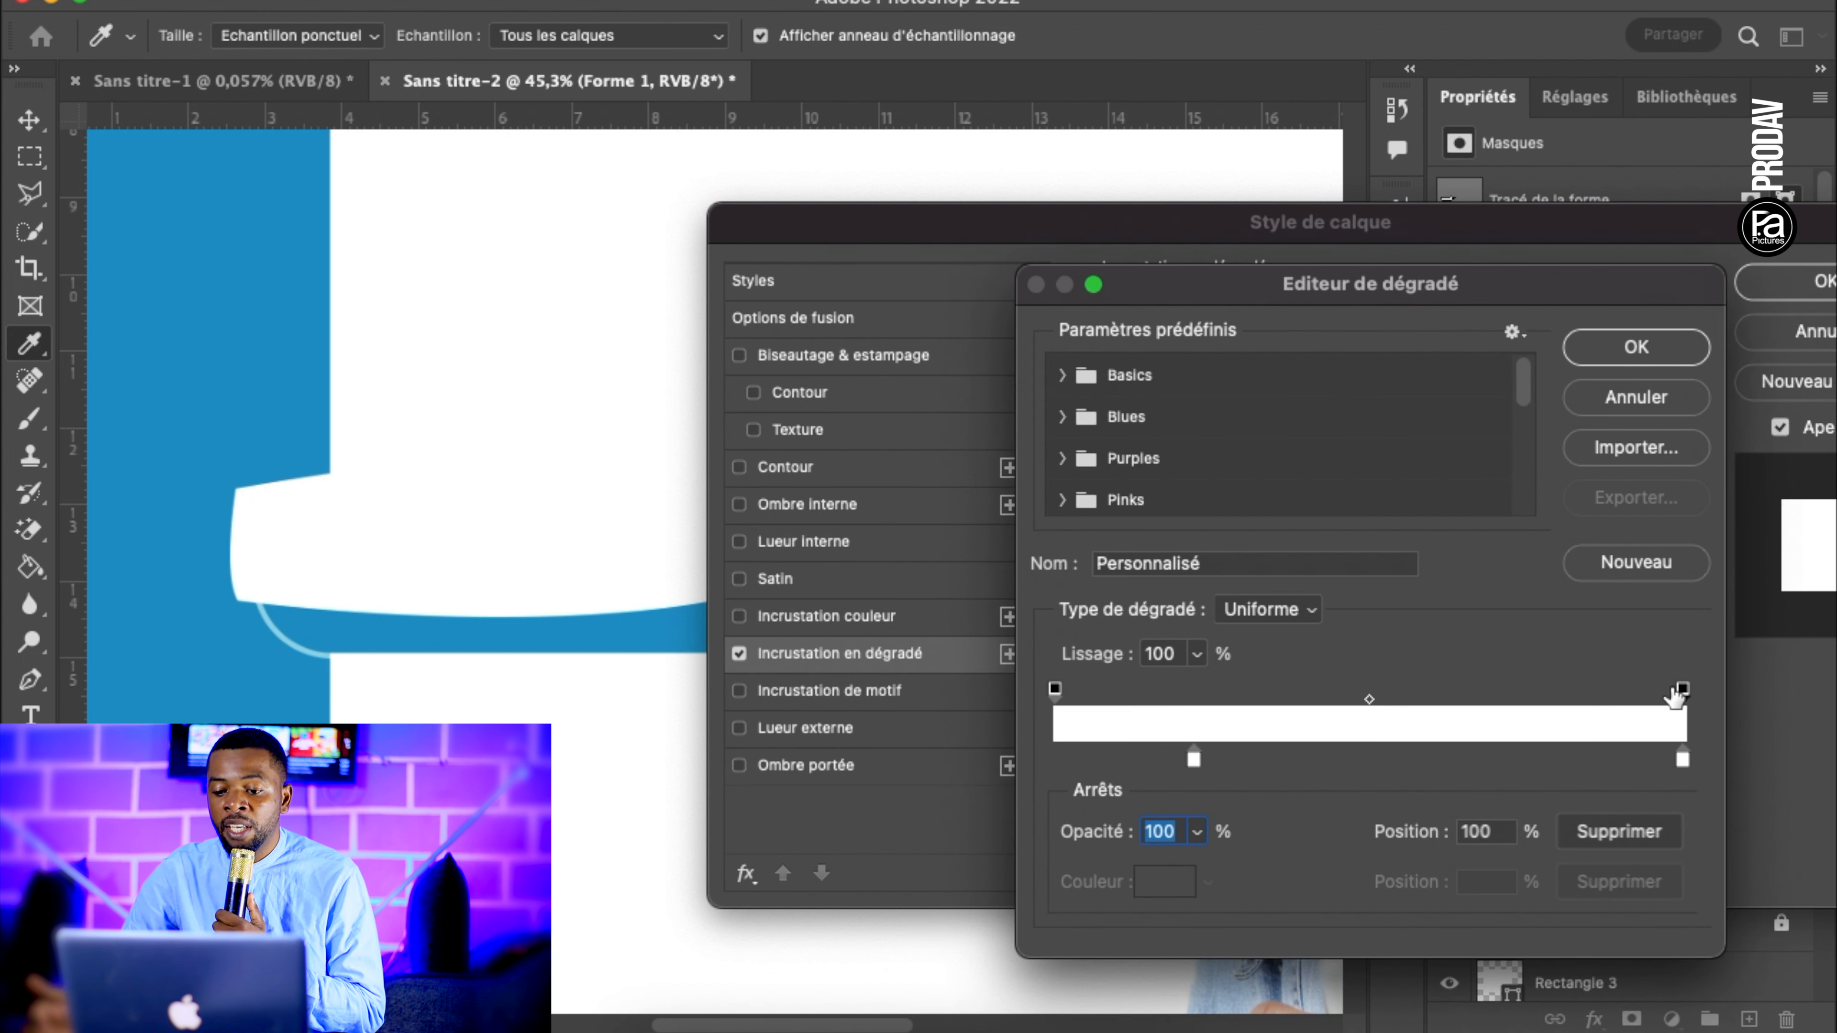
drag(1676, 694, 1593, 694)
click(1197, 834)
drag(1195, 870, 977, 855)
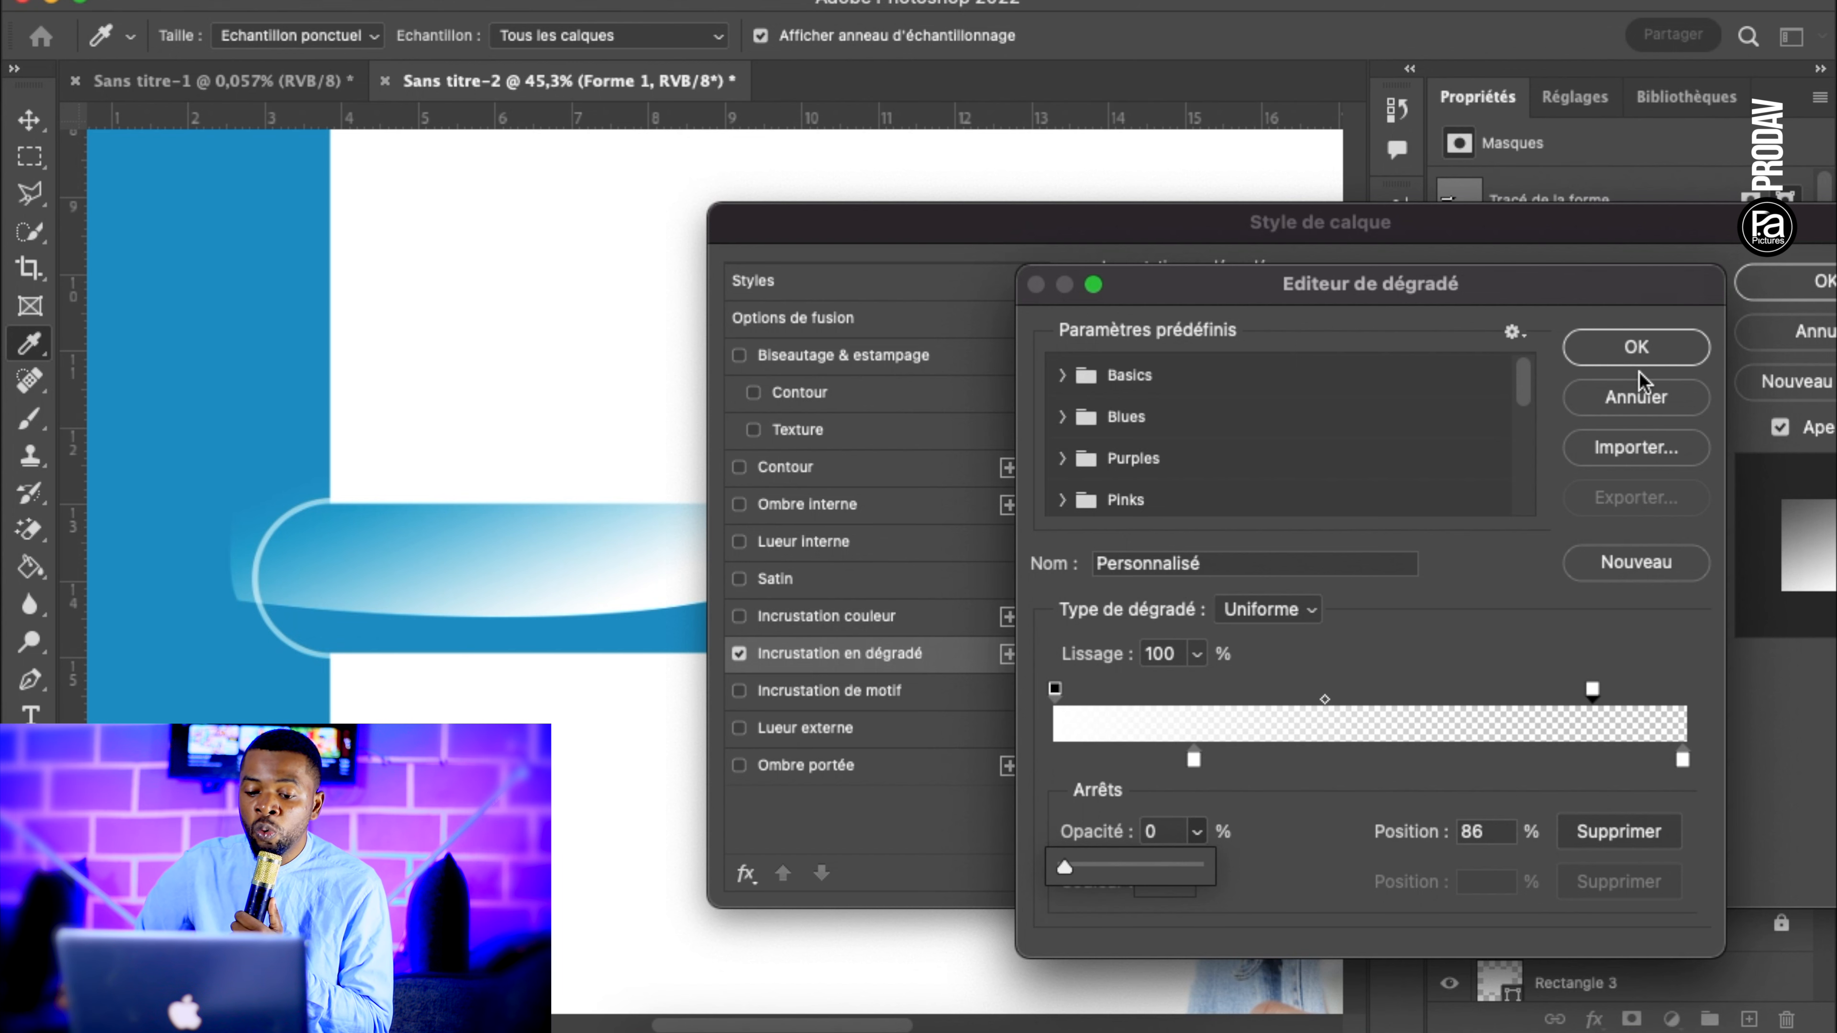
click(1629, 354)
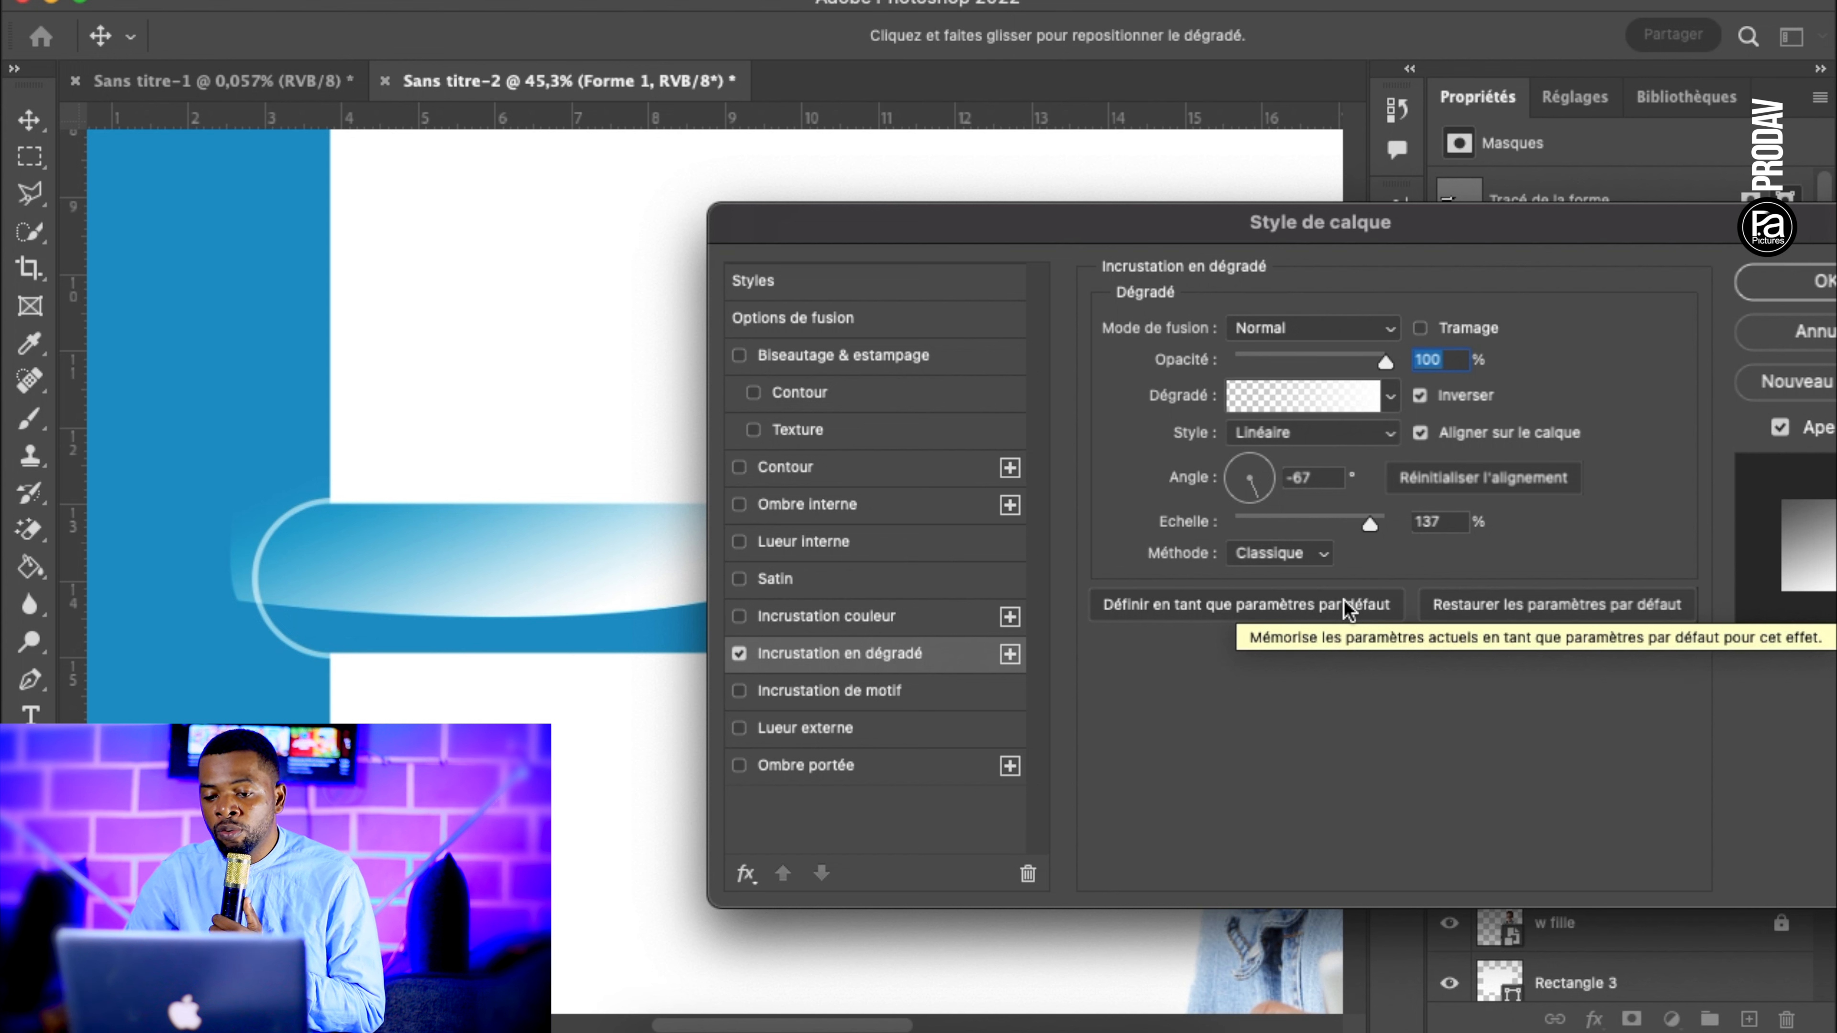
- Set the gradient overlay's angle to -62° and apply the layer style
click(1326, 479)
click(1331, 481)
key(BackSpace)
text(2)
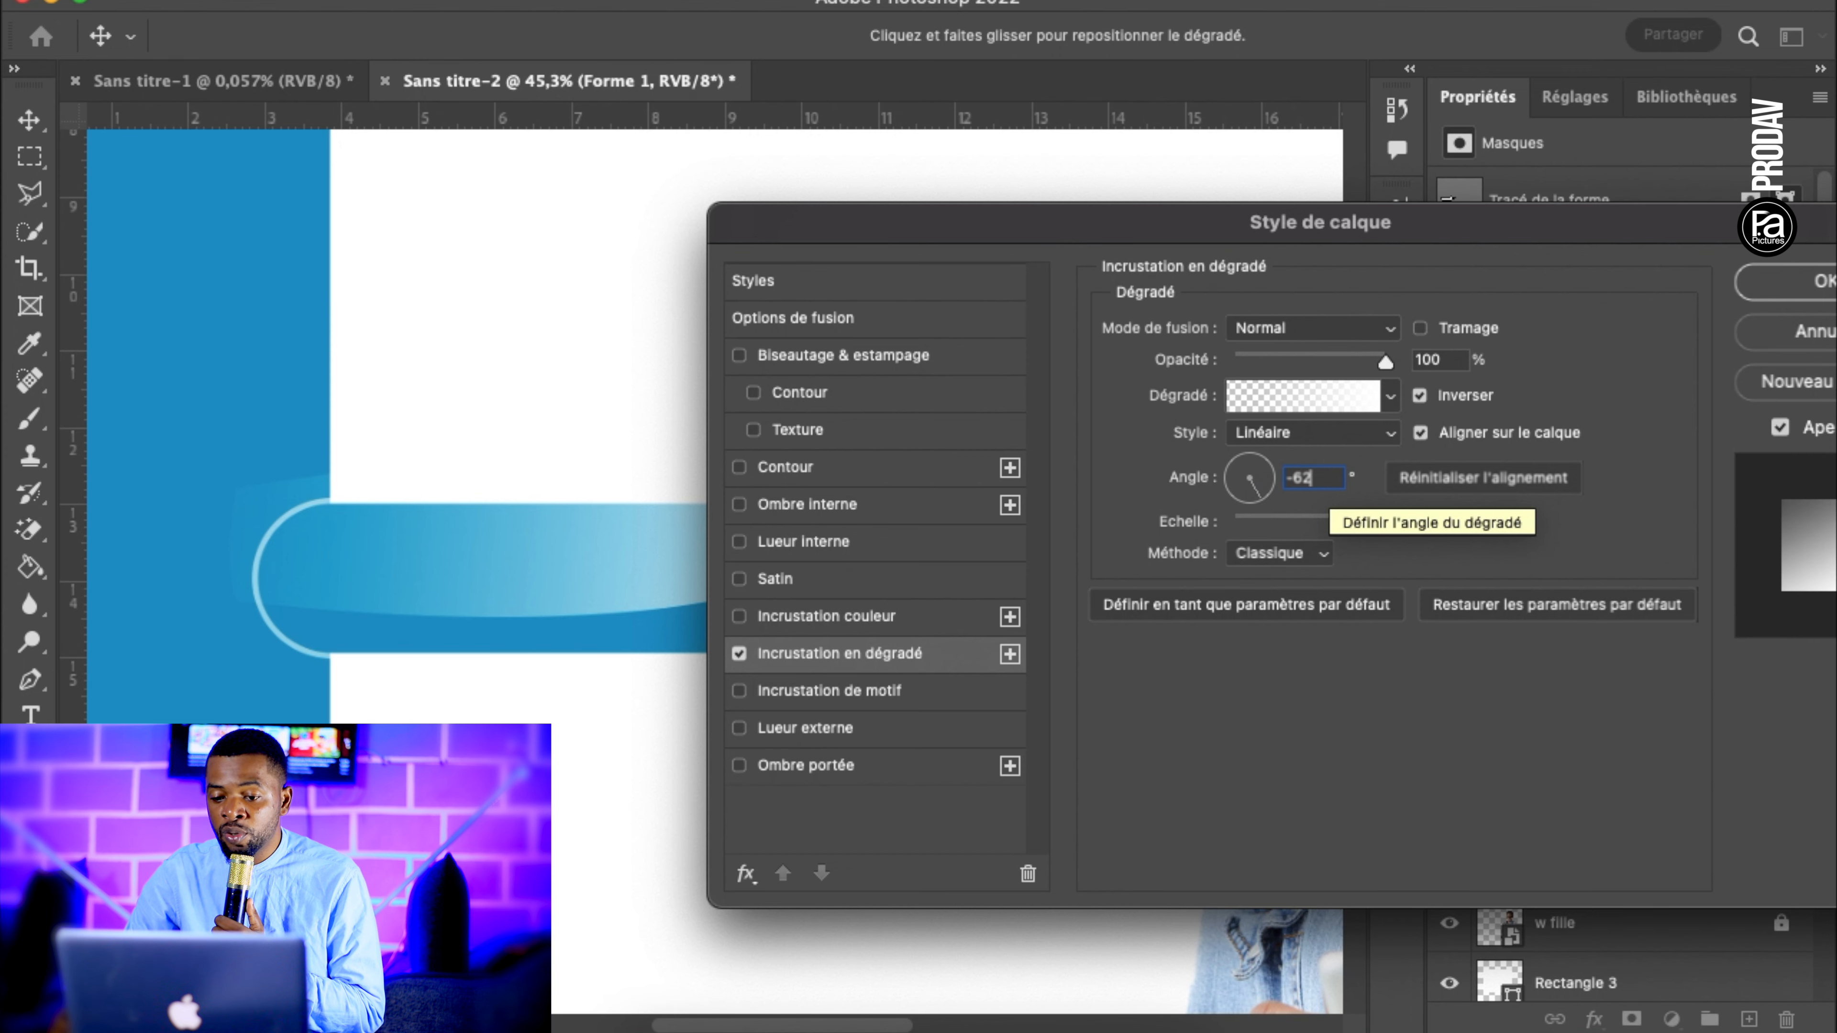
key(Return)
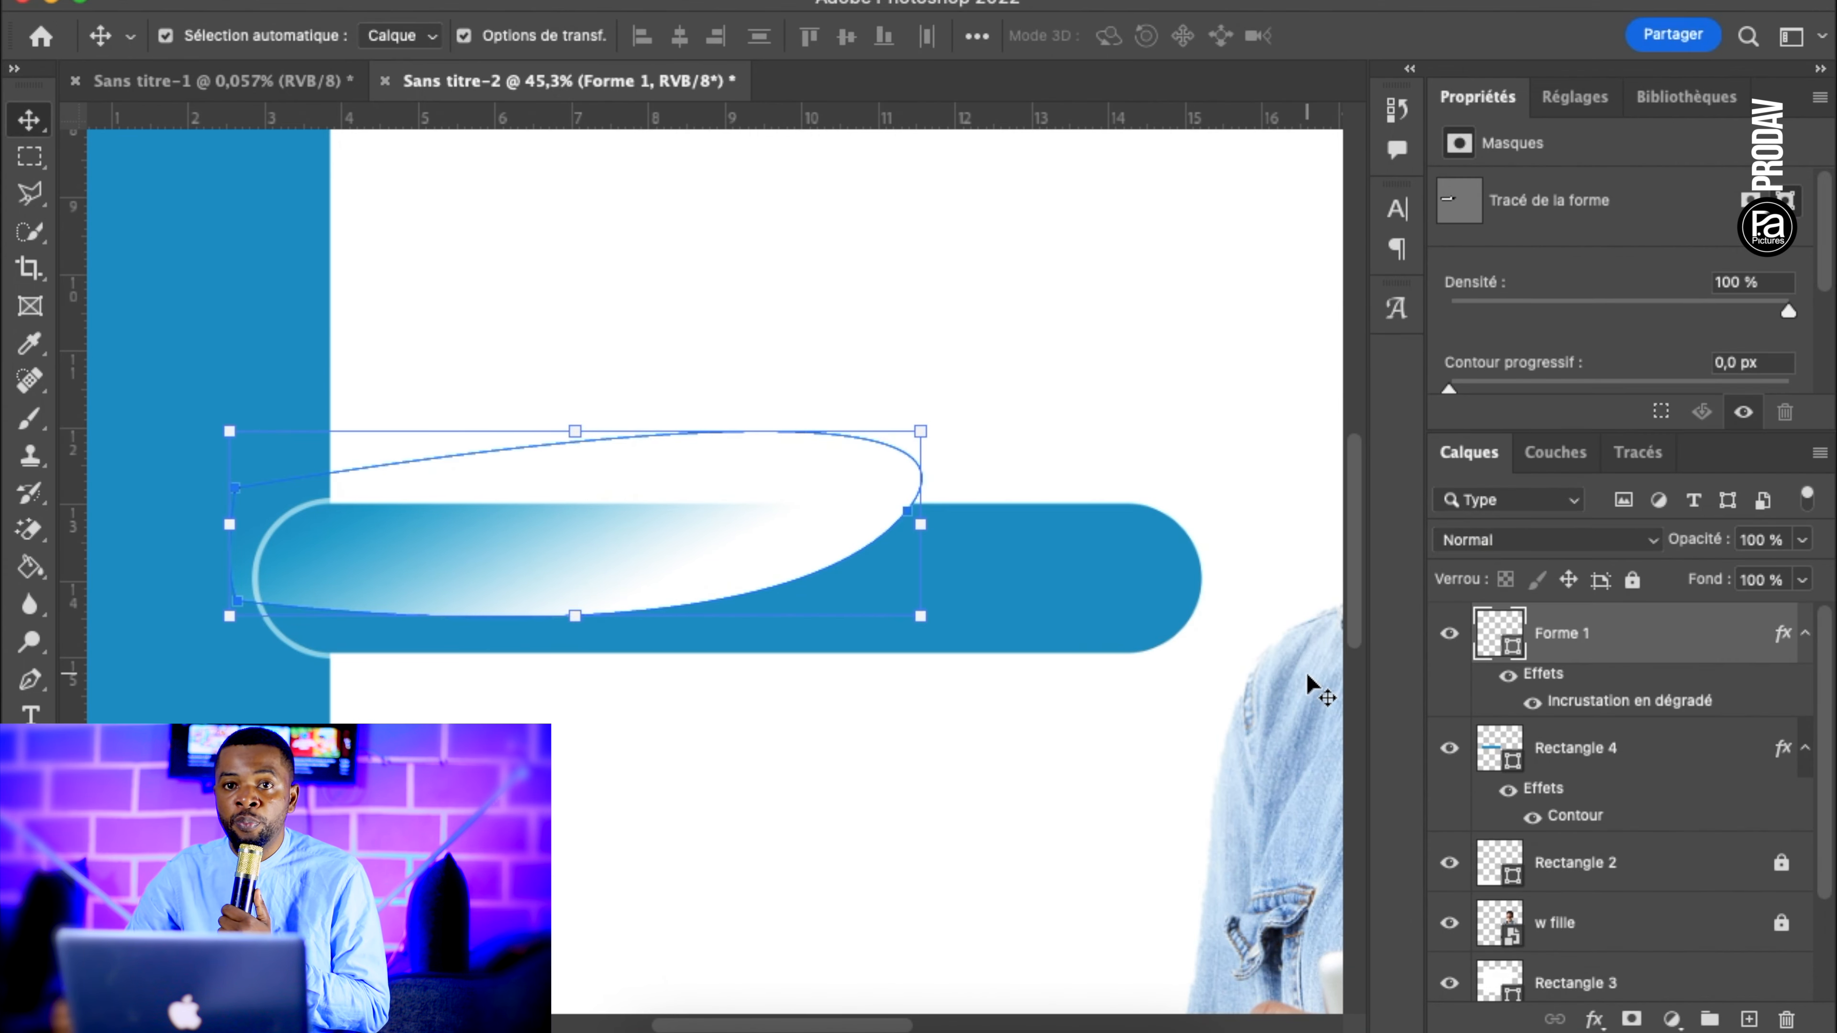
- Clip the curved shape to the blue bar with a clipping mask and deselect it to check the result
right_click(1618, 646)
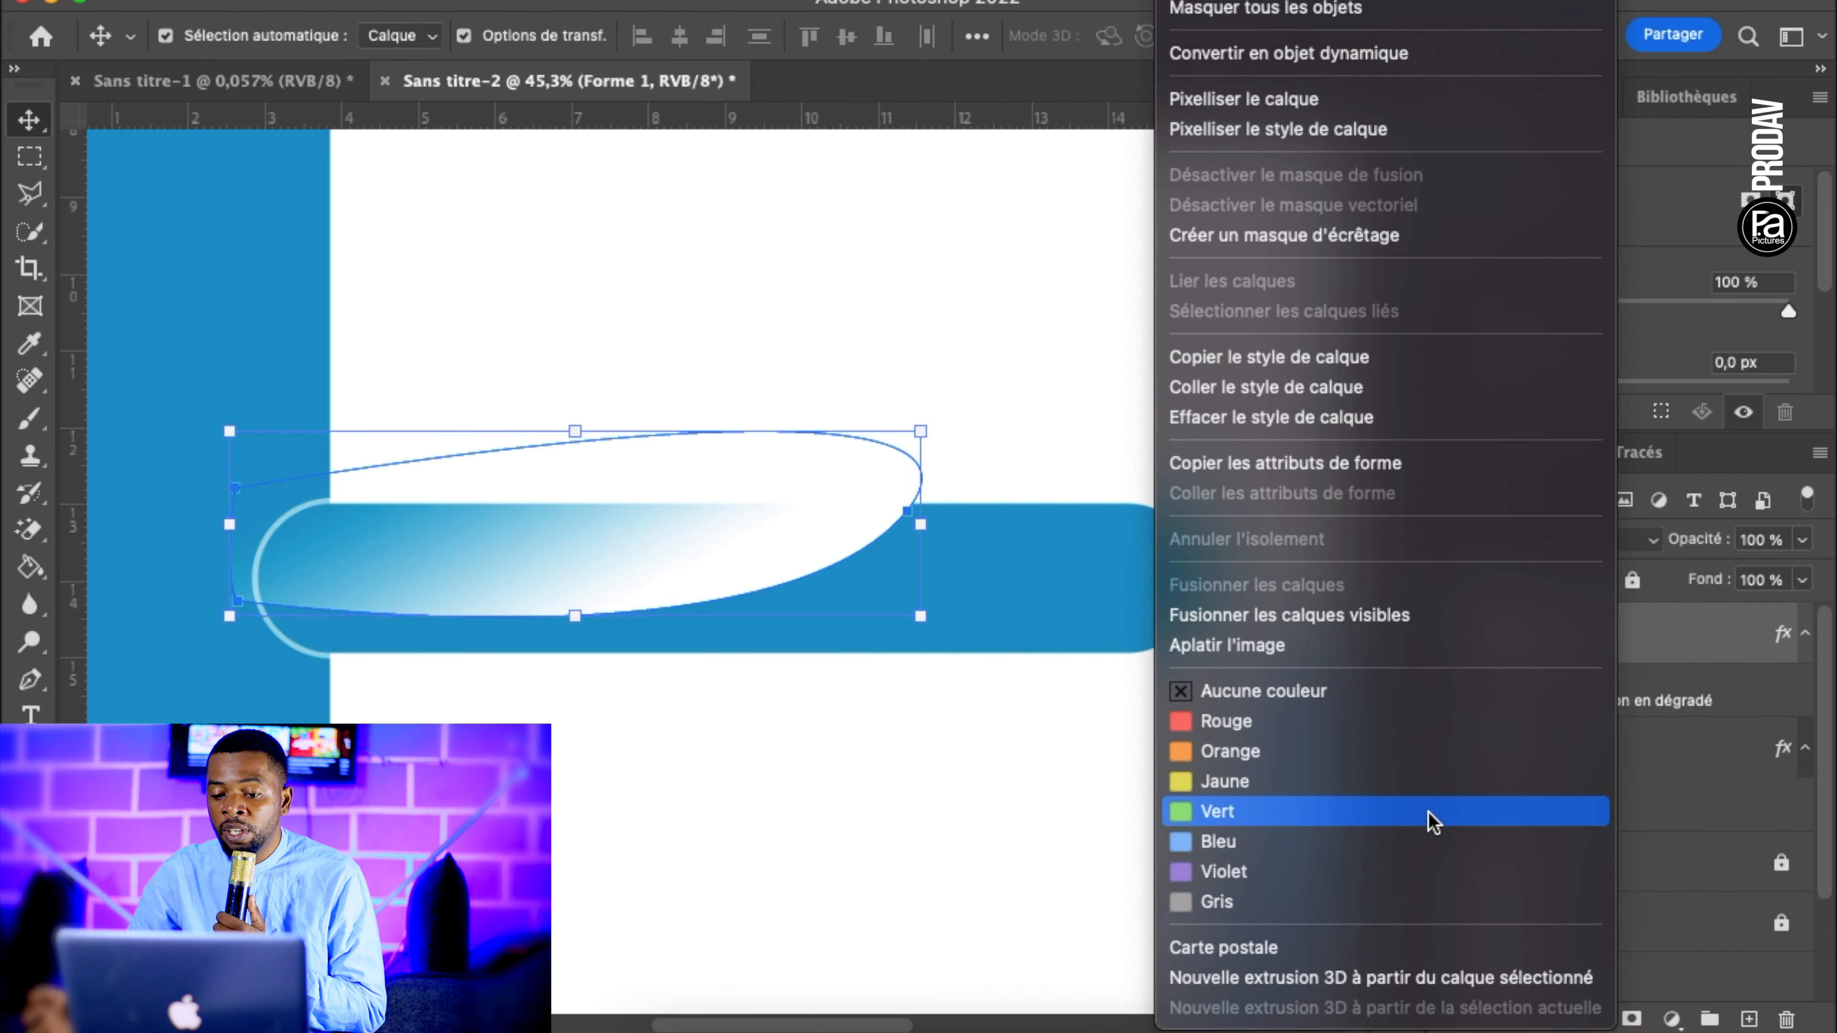
click(1278, 236)
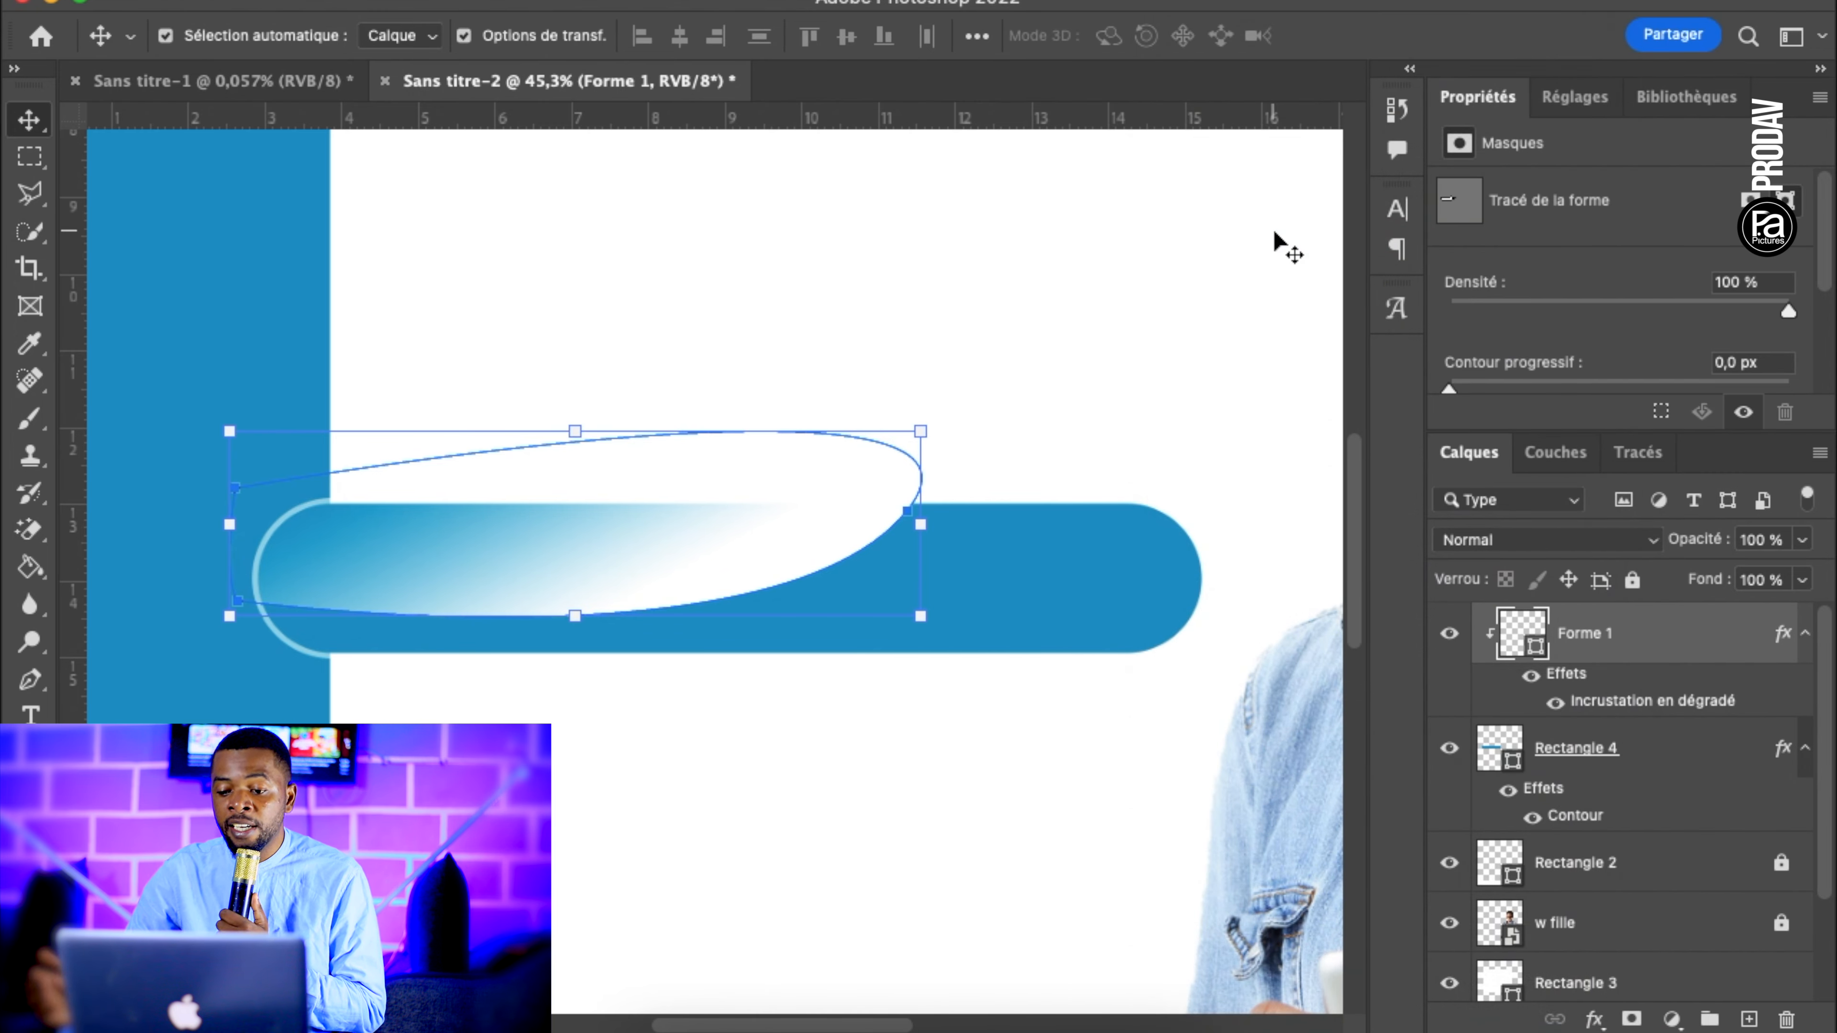
click(1052, 292)
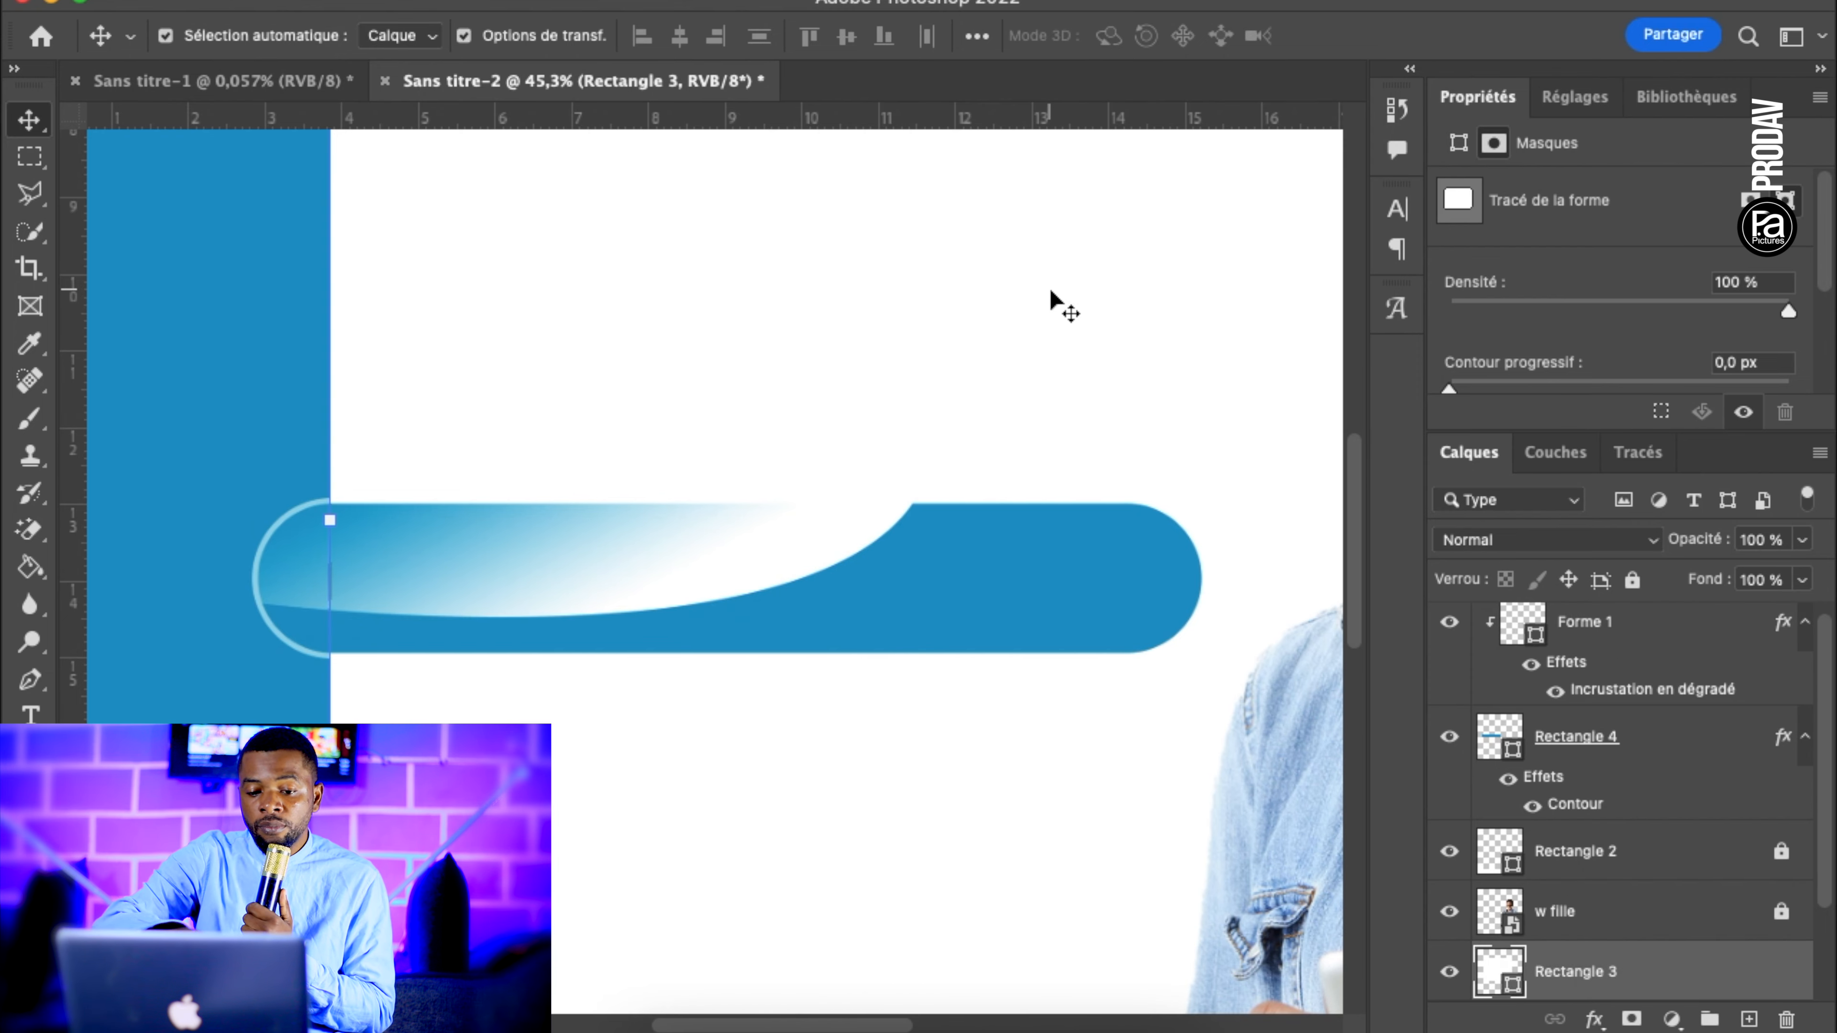
- Lower the curved highlight layer's opacity to 34 % and deselect it
click(826, 522)
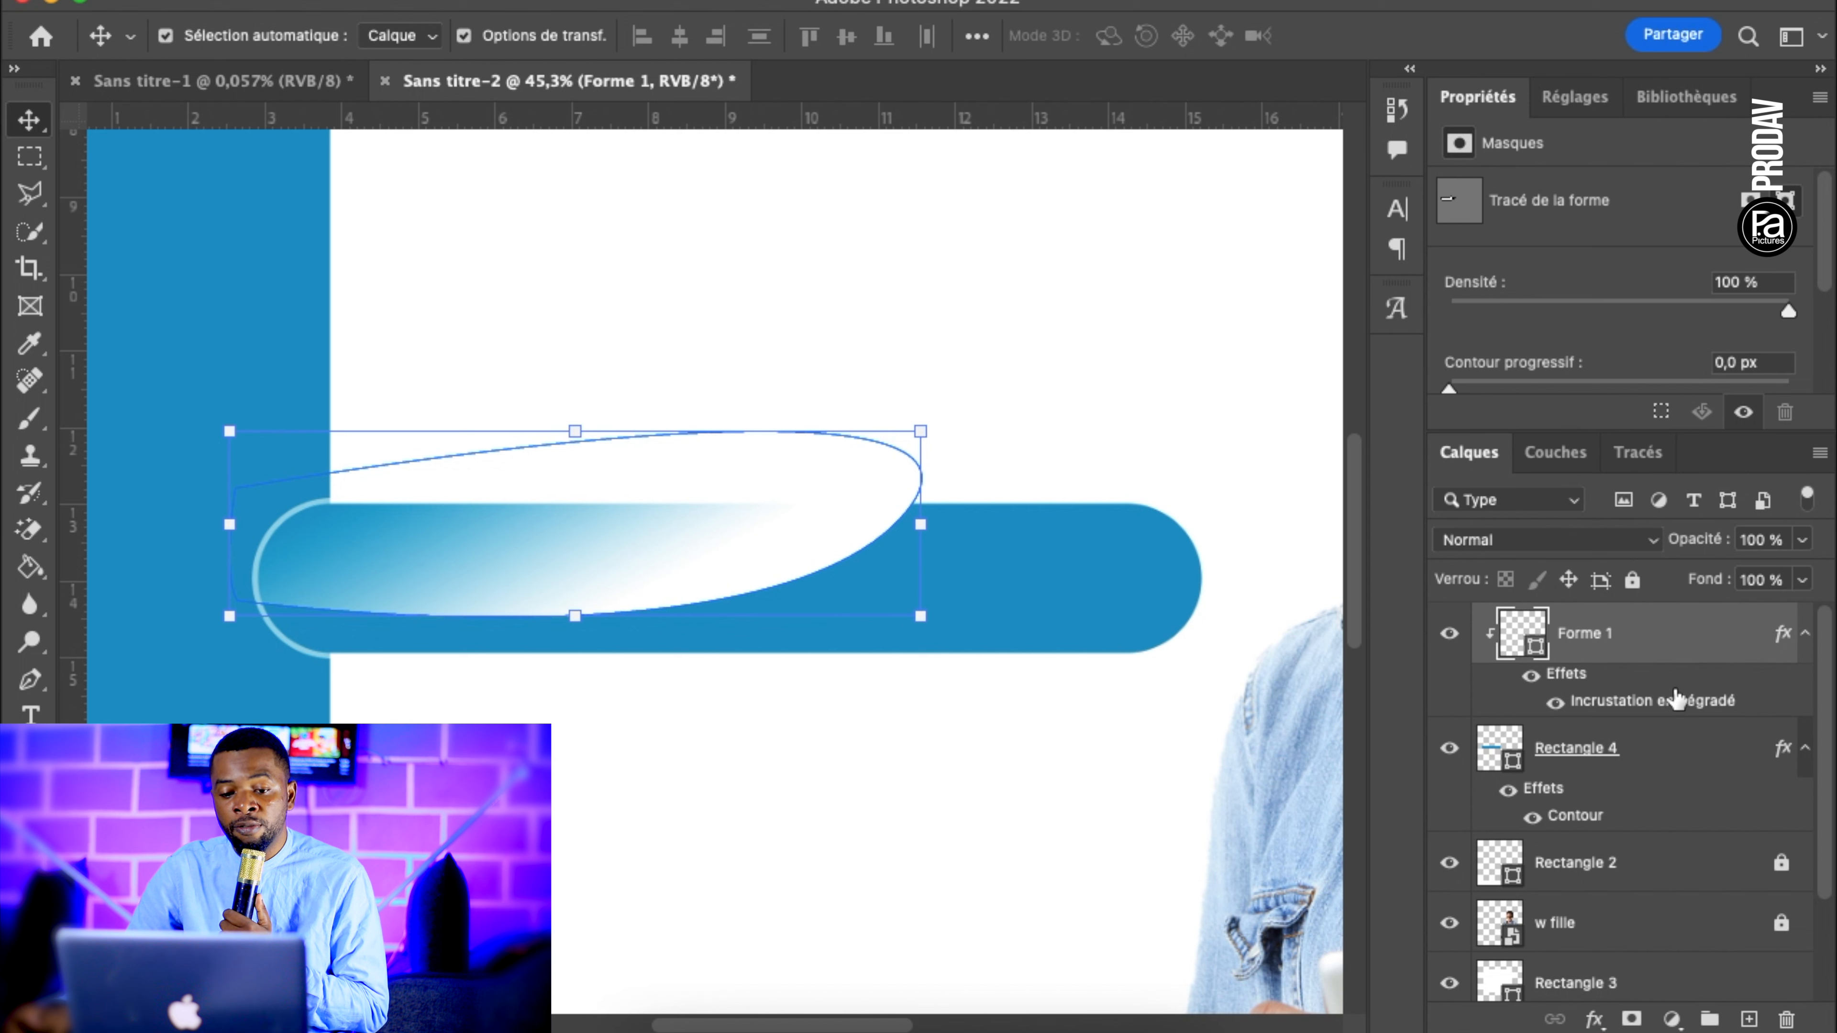
click(1804, 540)
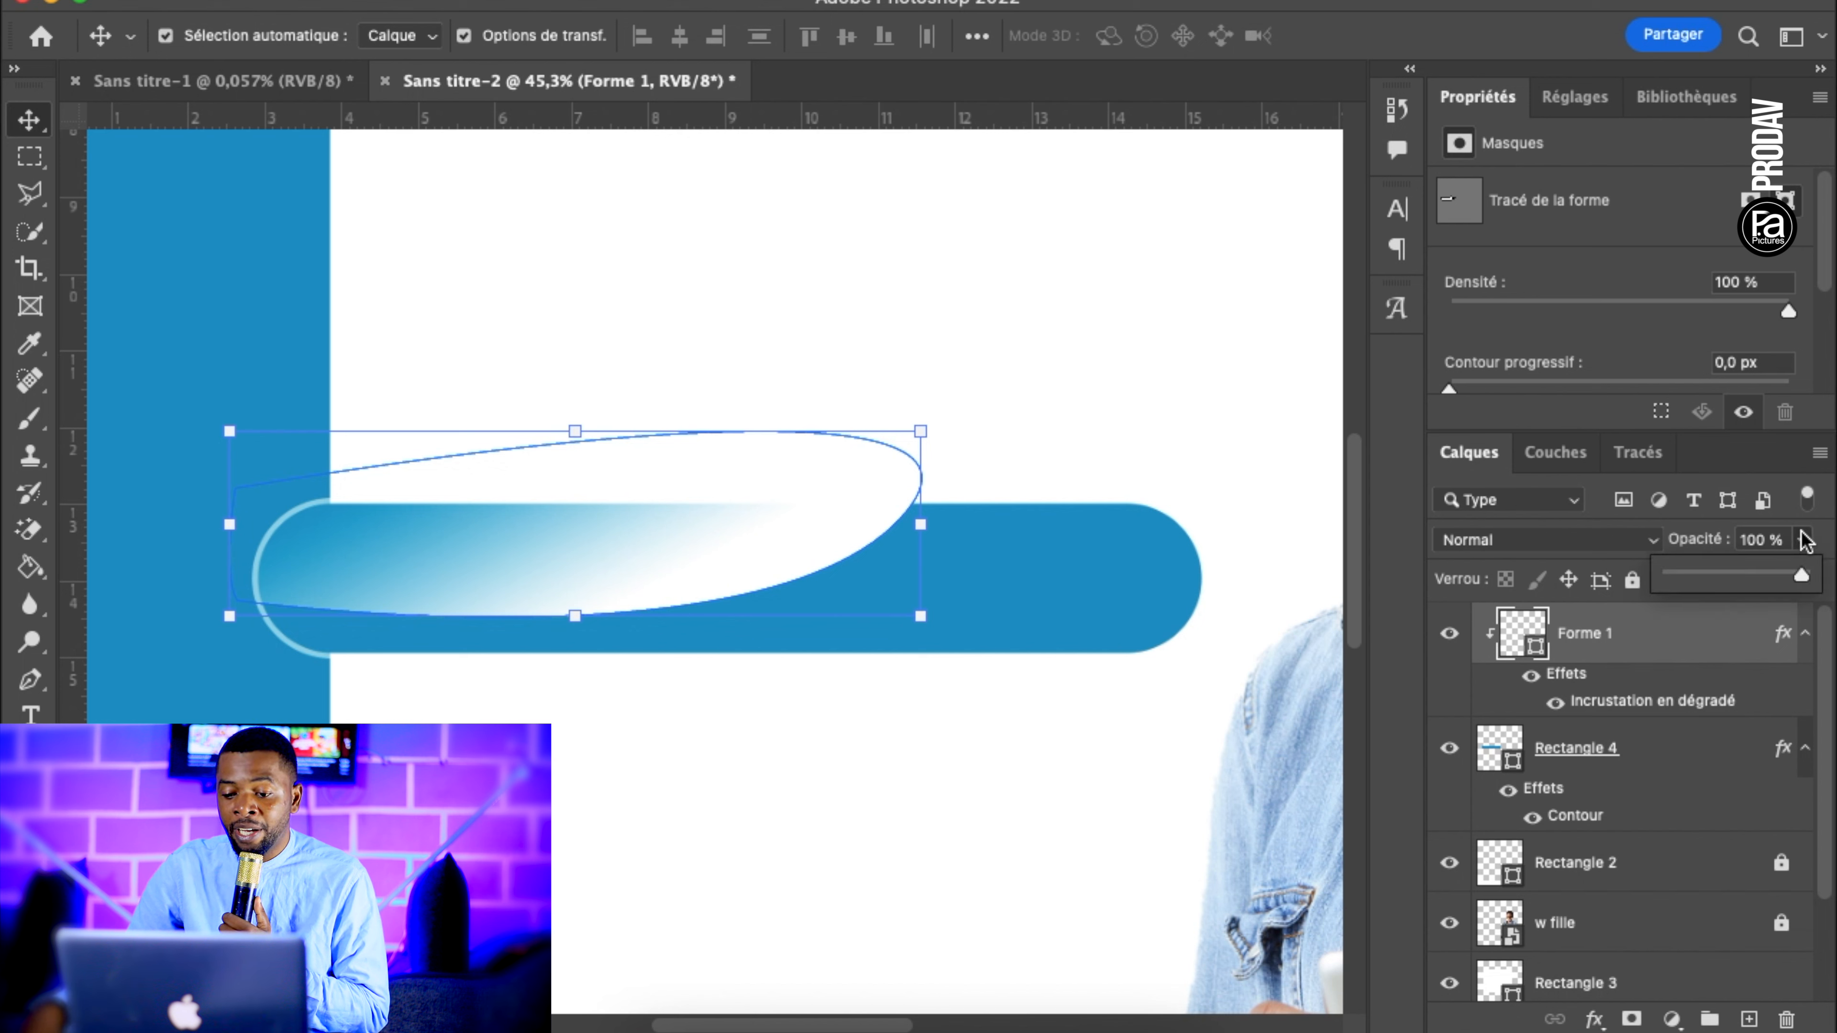
drag(1743, 579, 1717, 581)
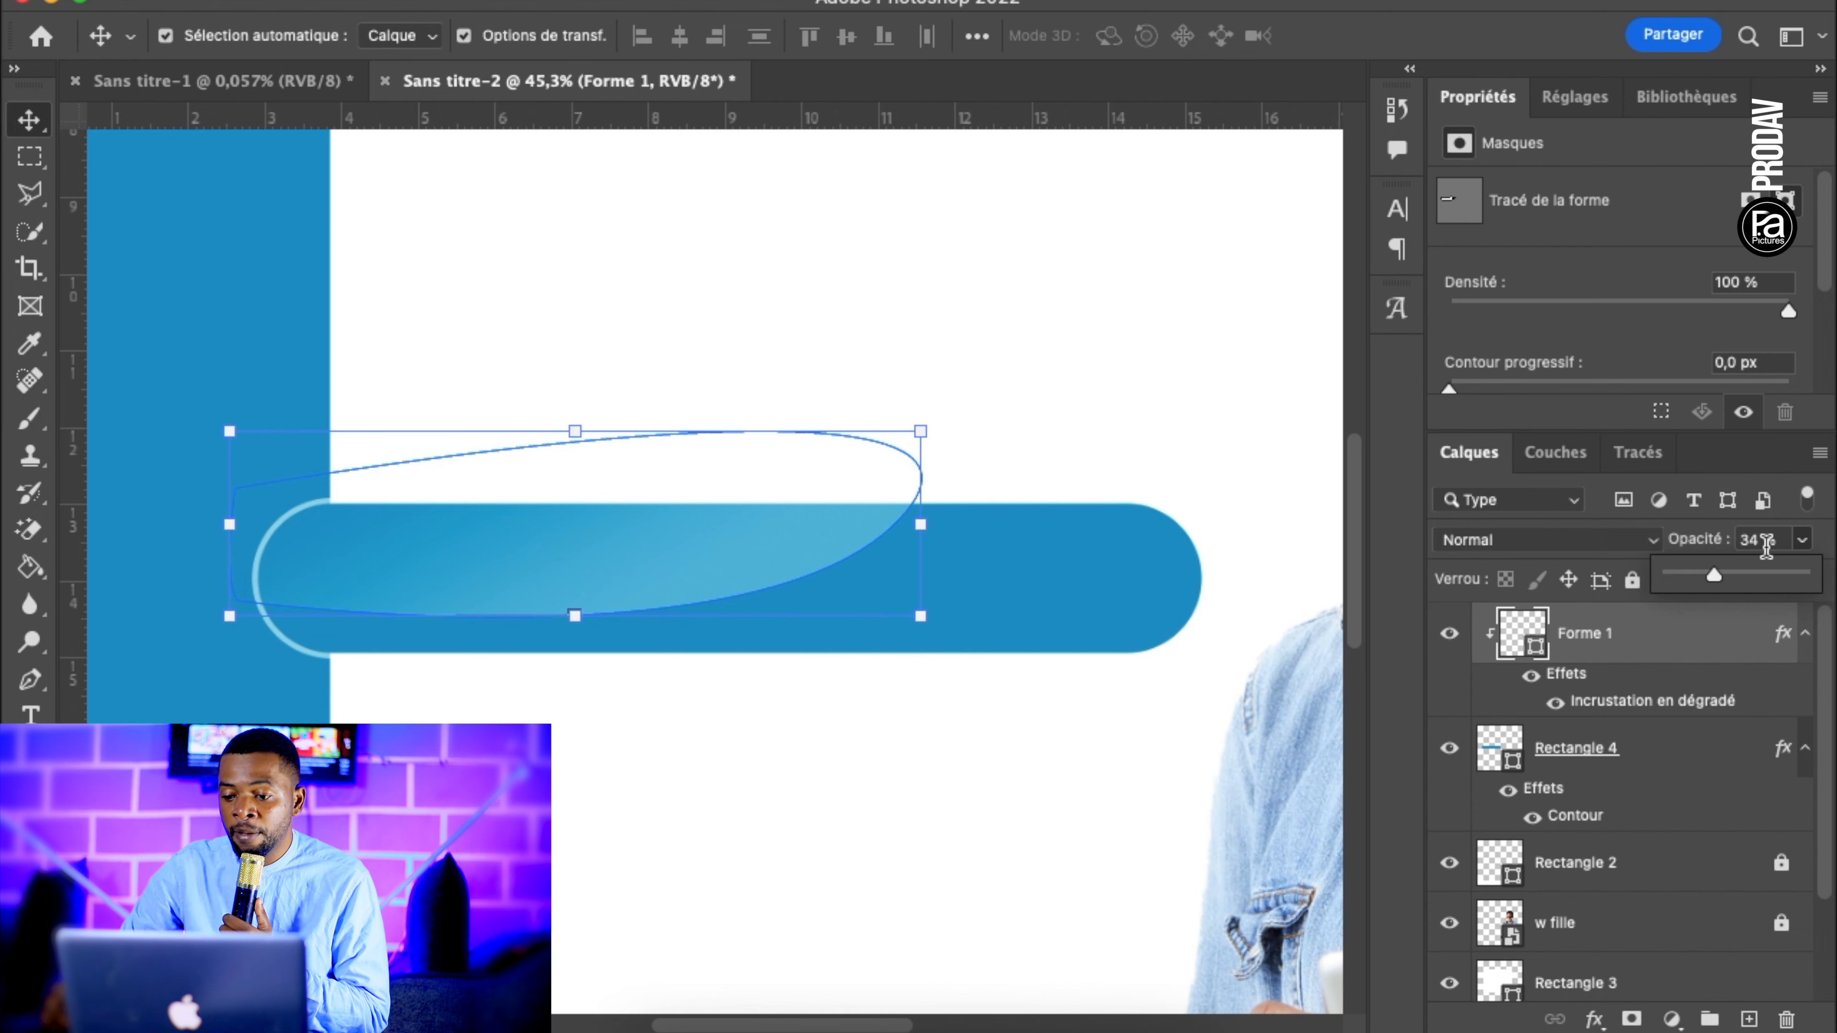
drag(1775, 538, 1748, 536)
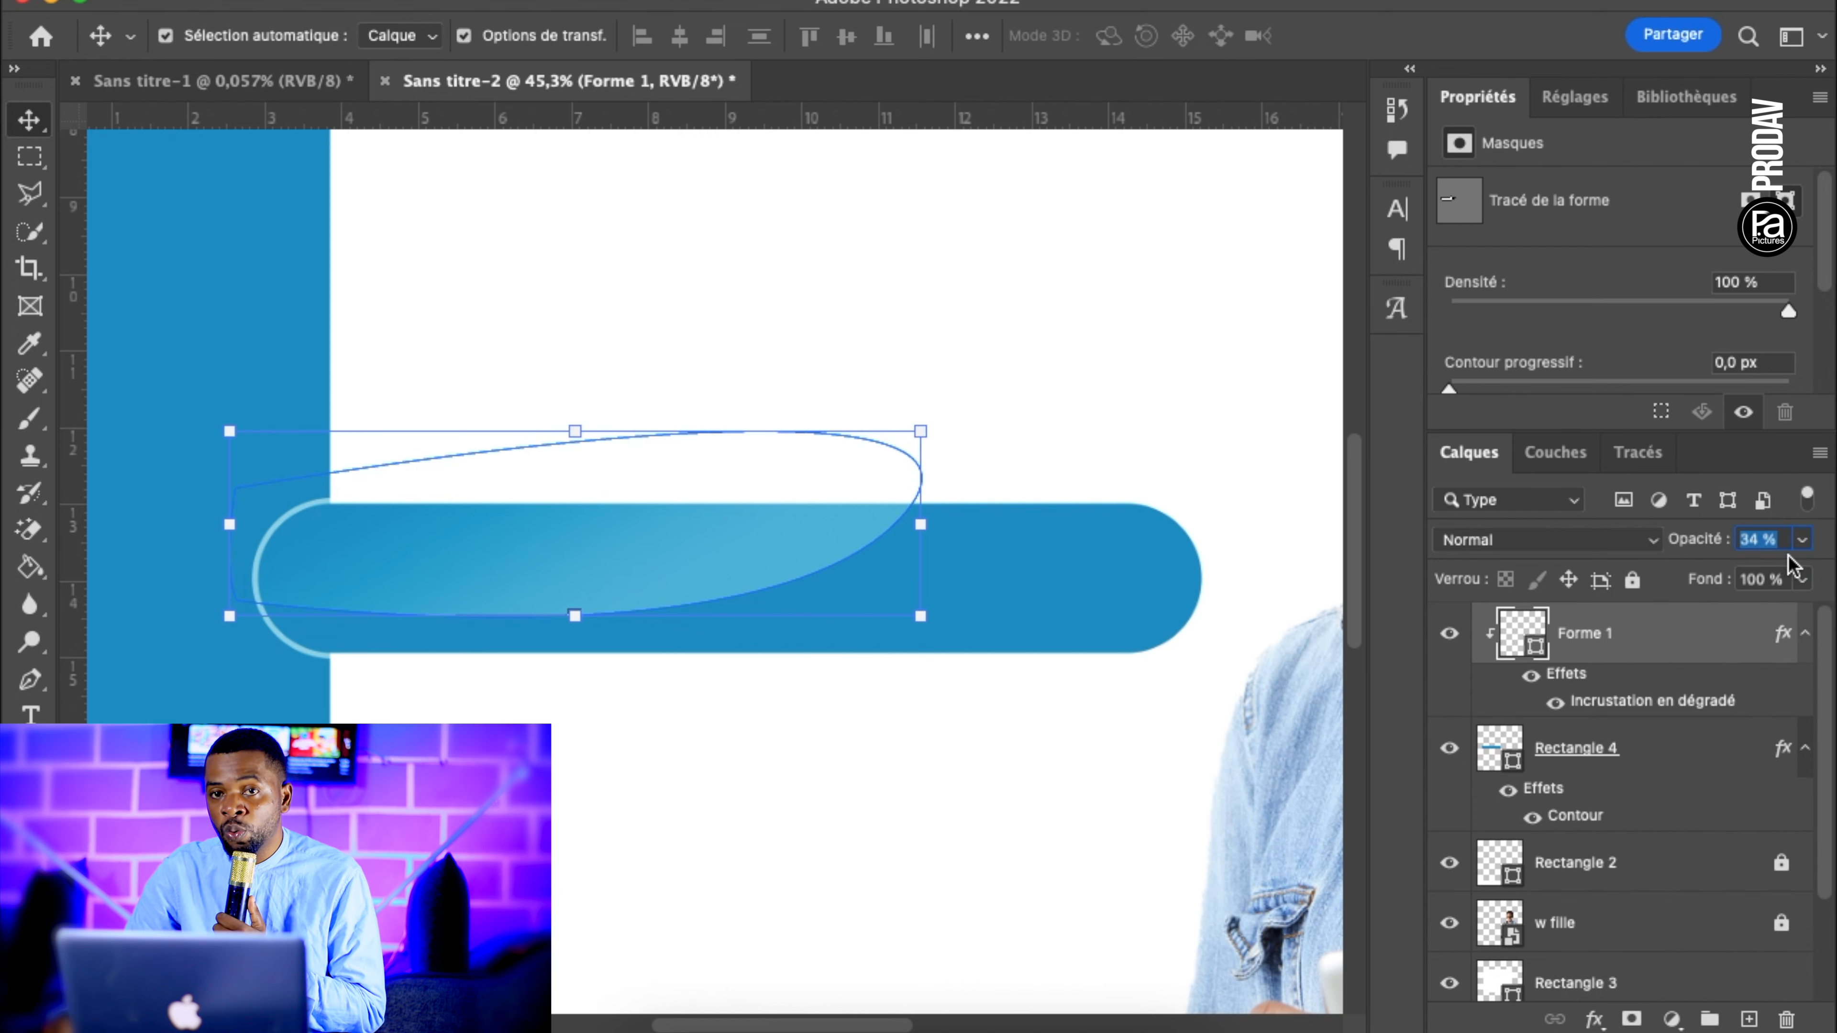
click(262, 293)
scroll(625, 512, down, 5)
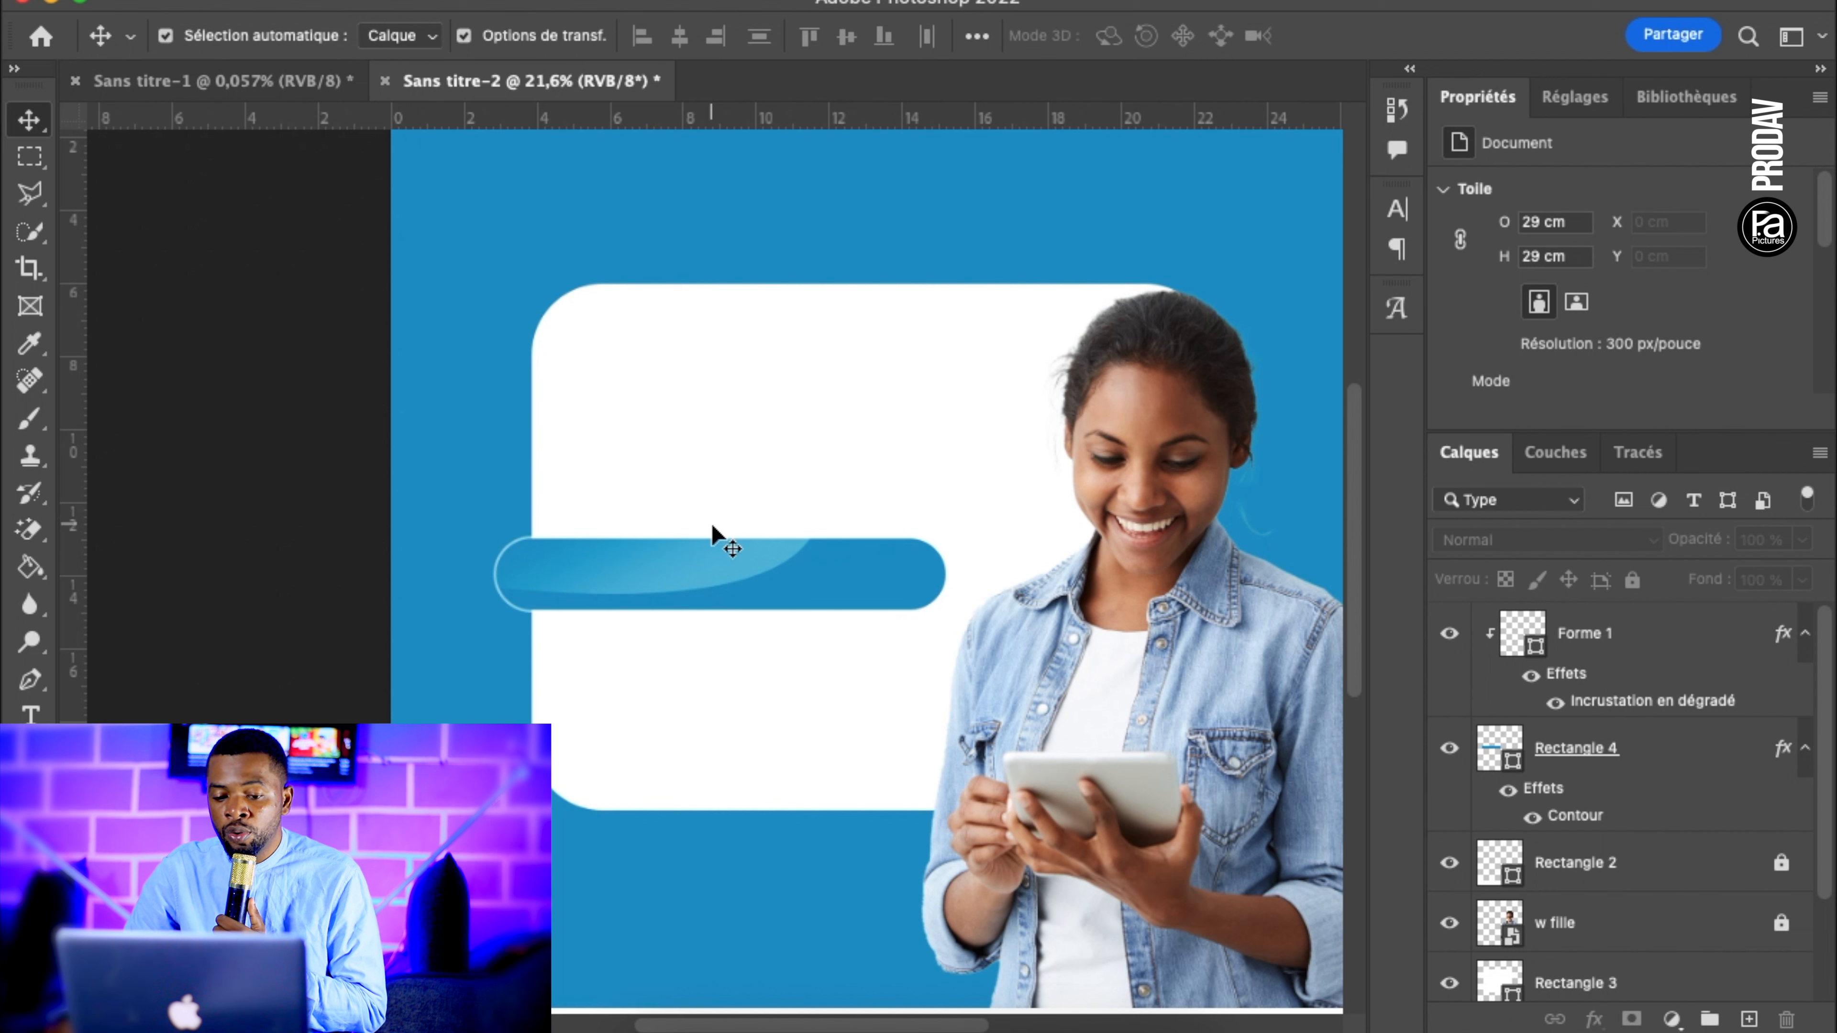
- Check the curved highlight against the blue background by temporarily hiding the white panel and the highlight's gradient overlay
click(717, 467)
click(1450, 972)
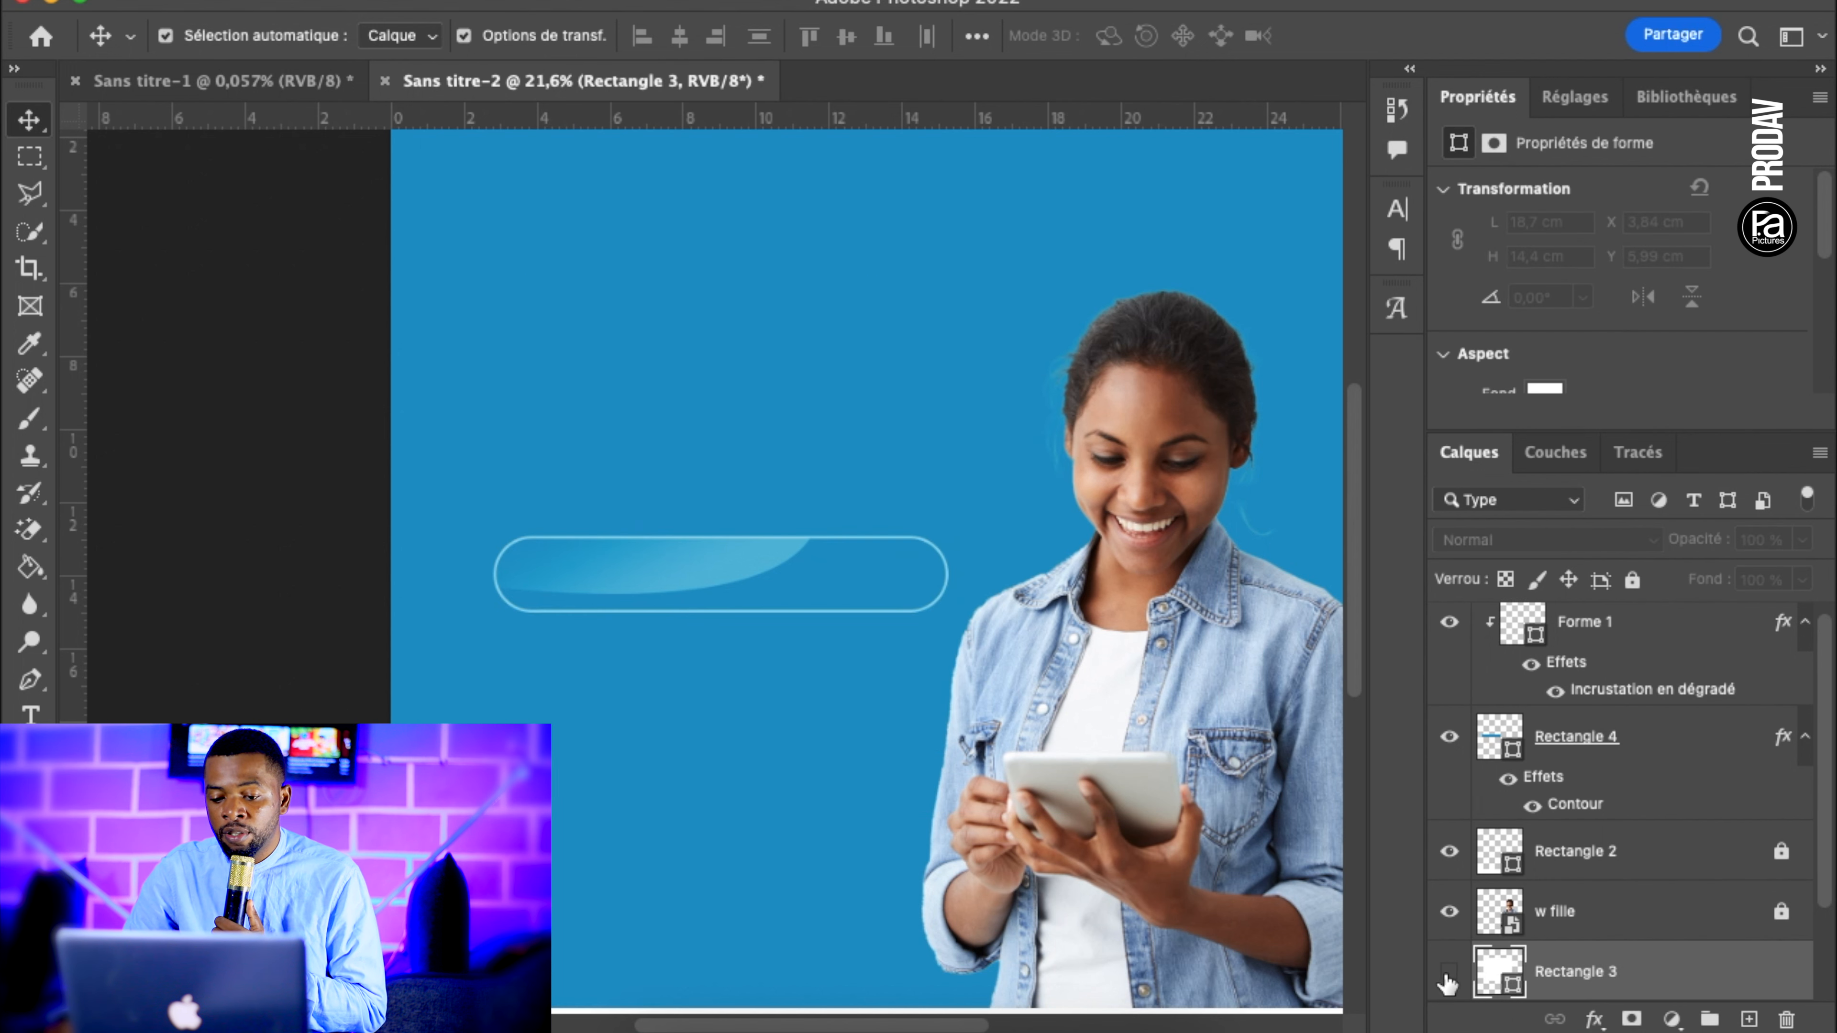
click(684, 571)
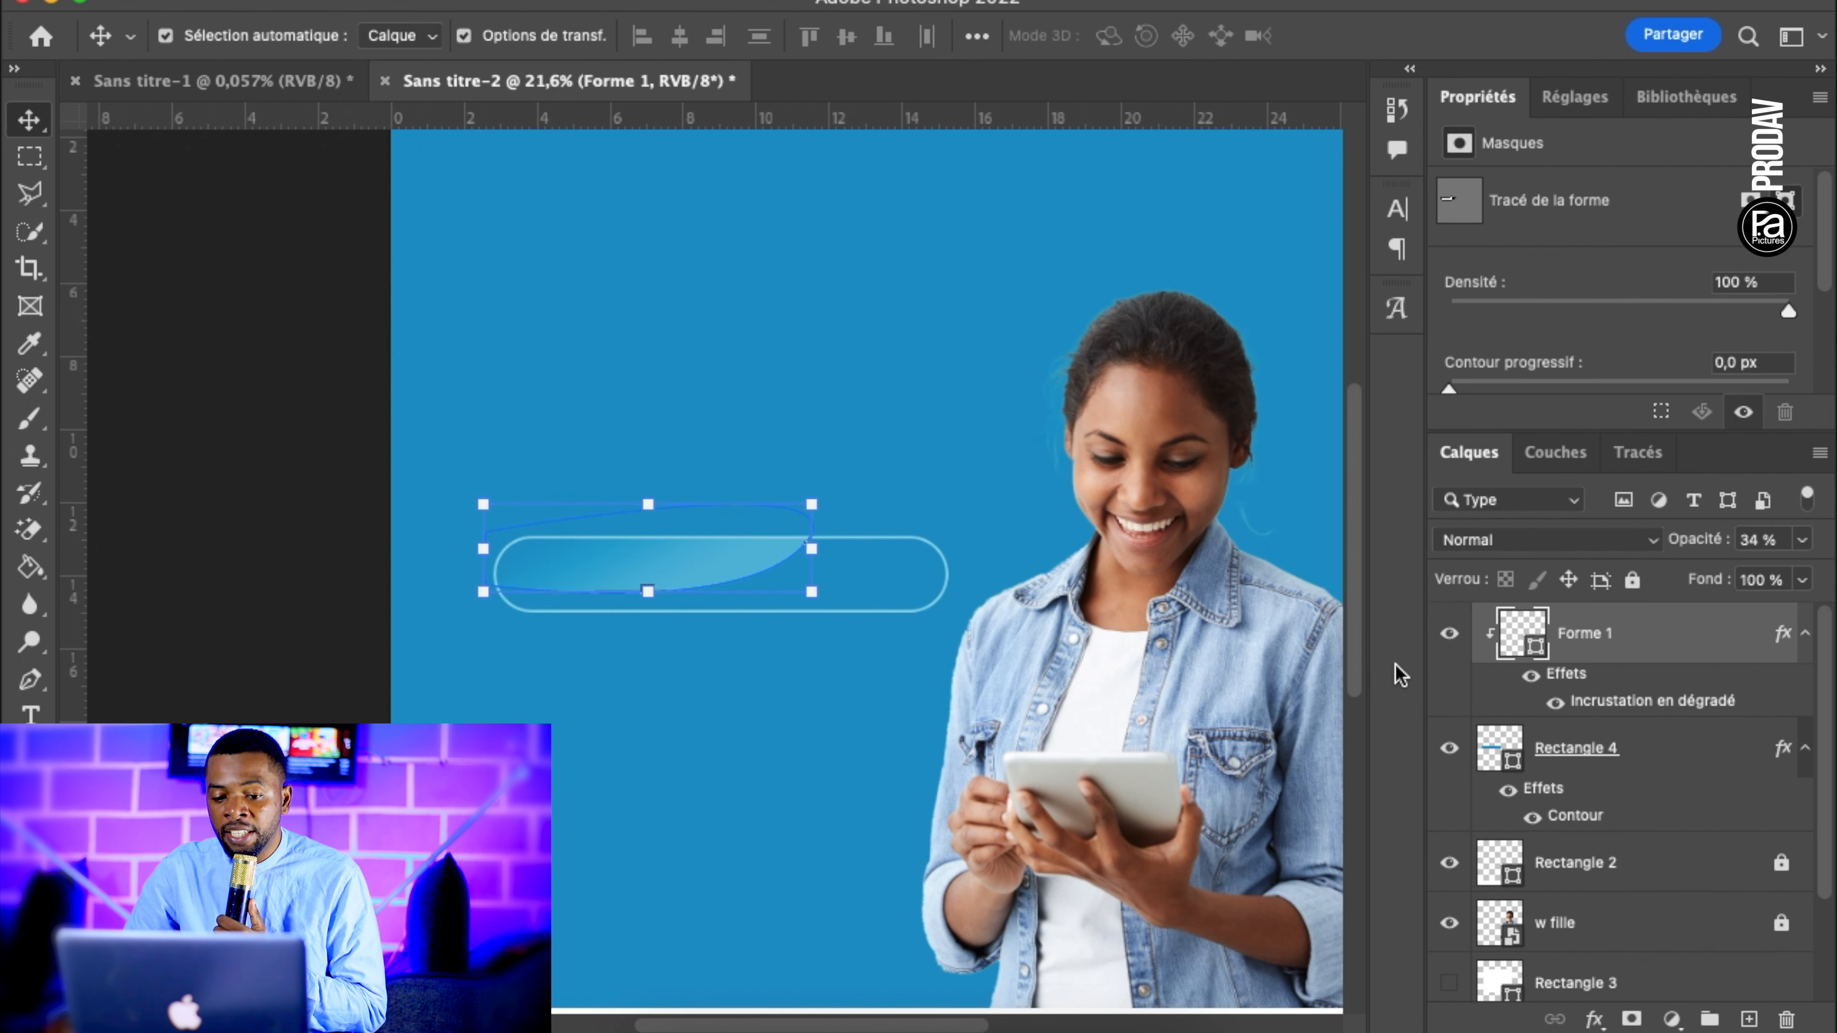
click(1555, 702)
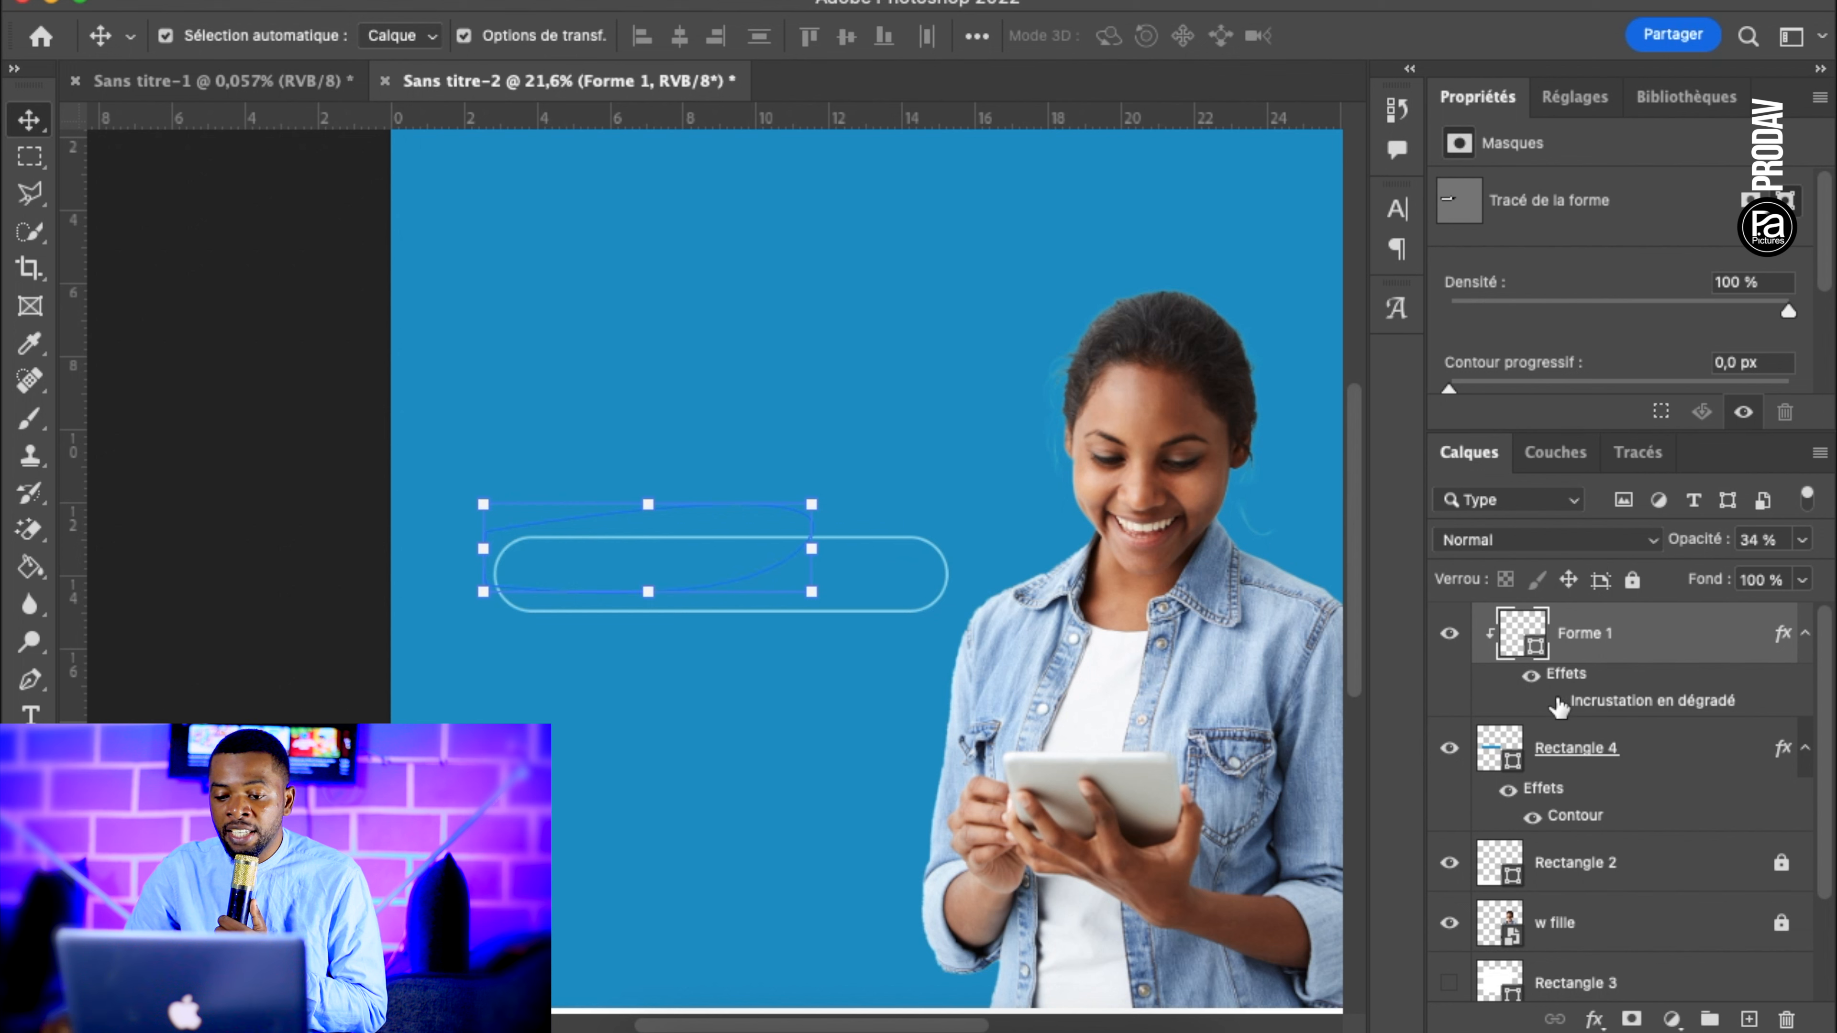
click(1555, 701)
click(935, 398)
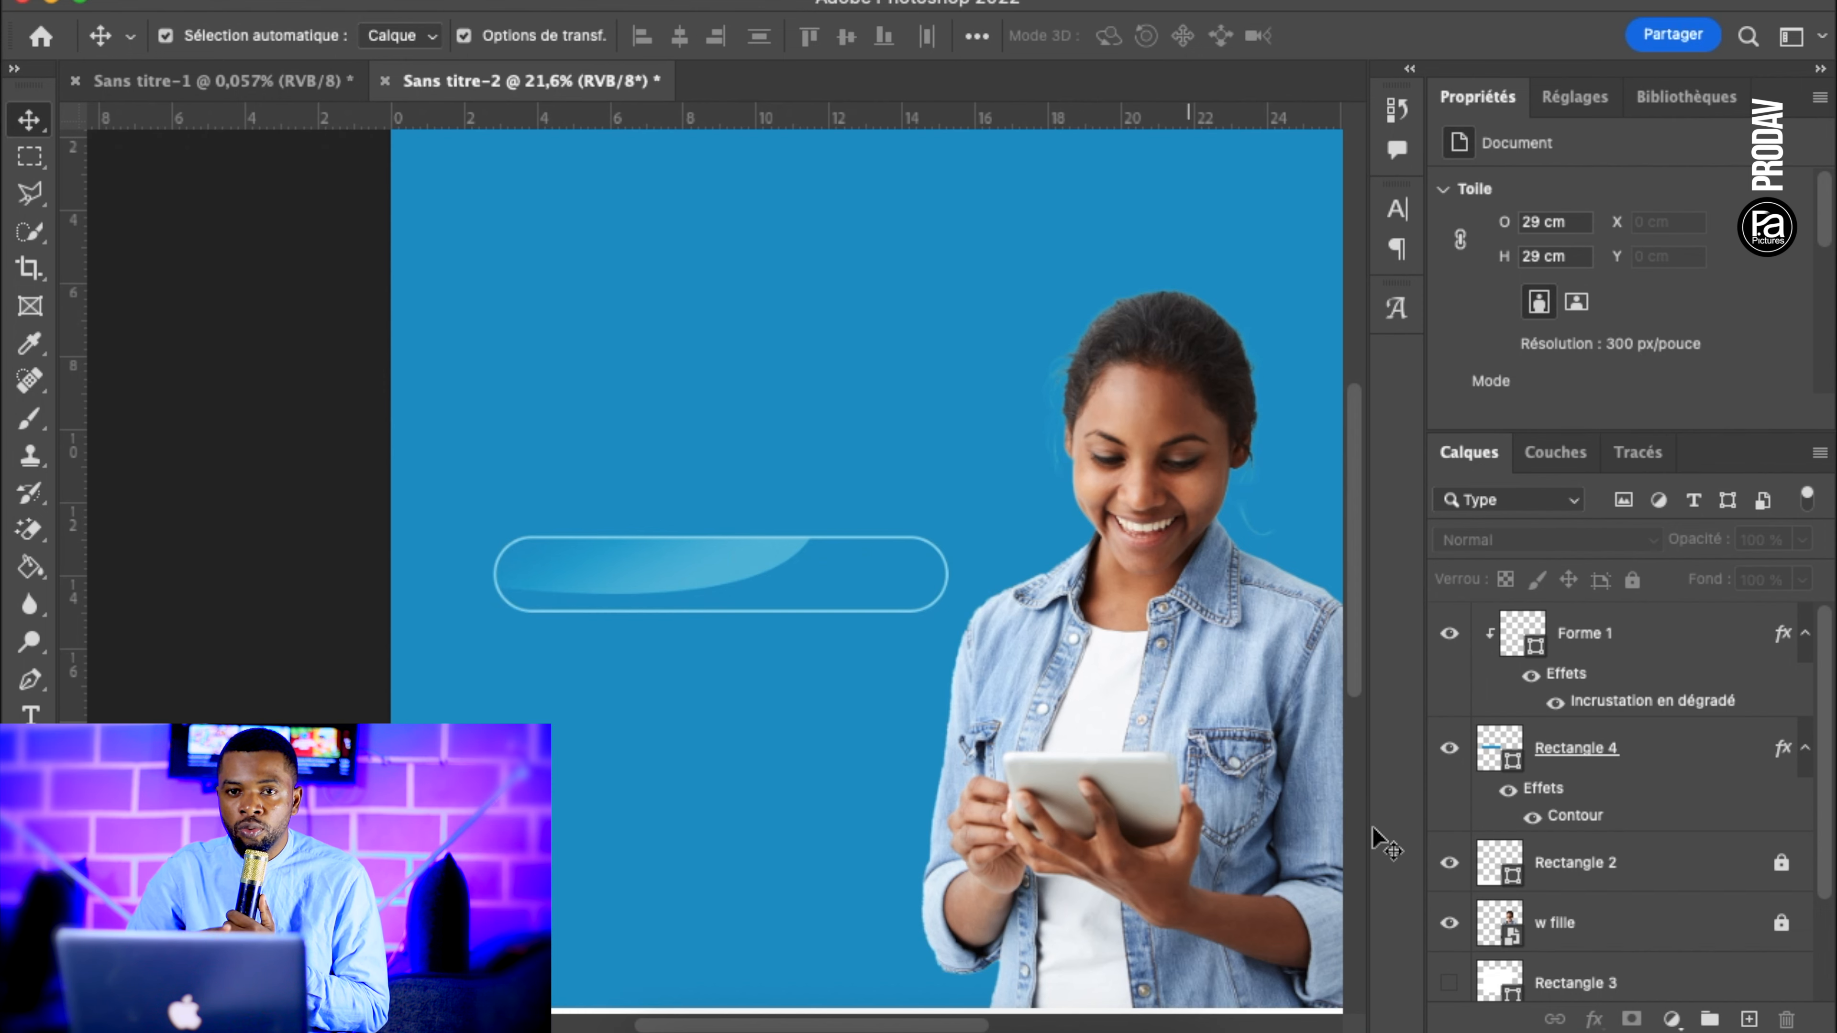
scroll(1464, 879, down, 3)
click(1449, 852)
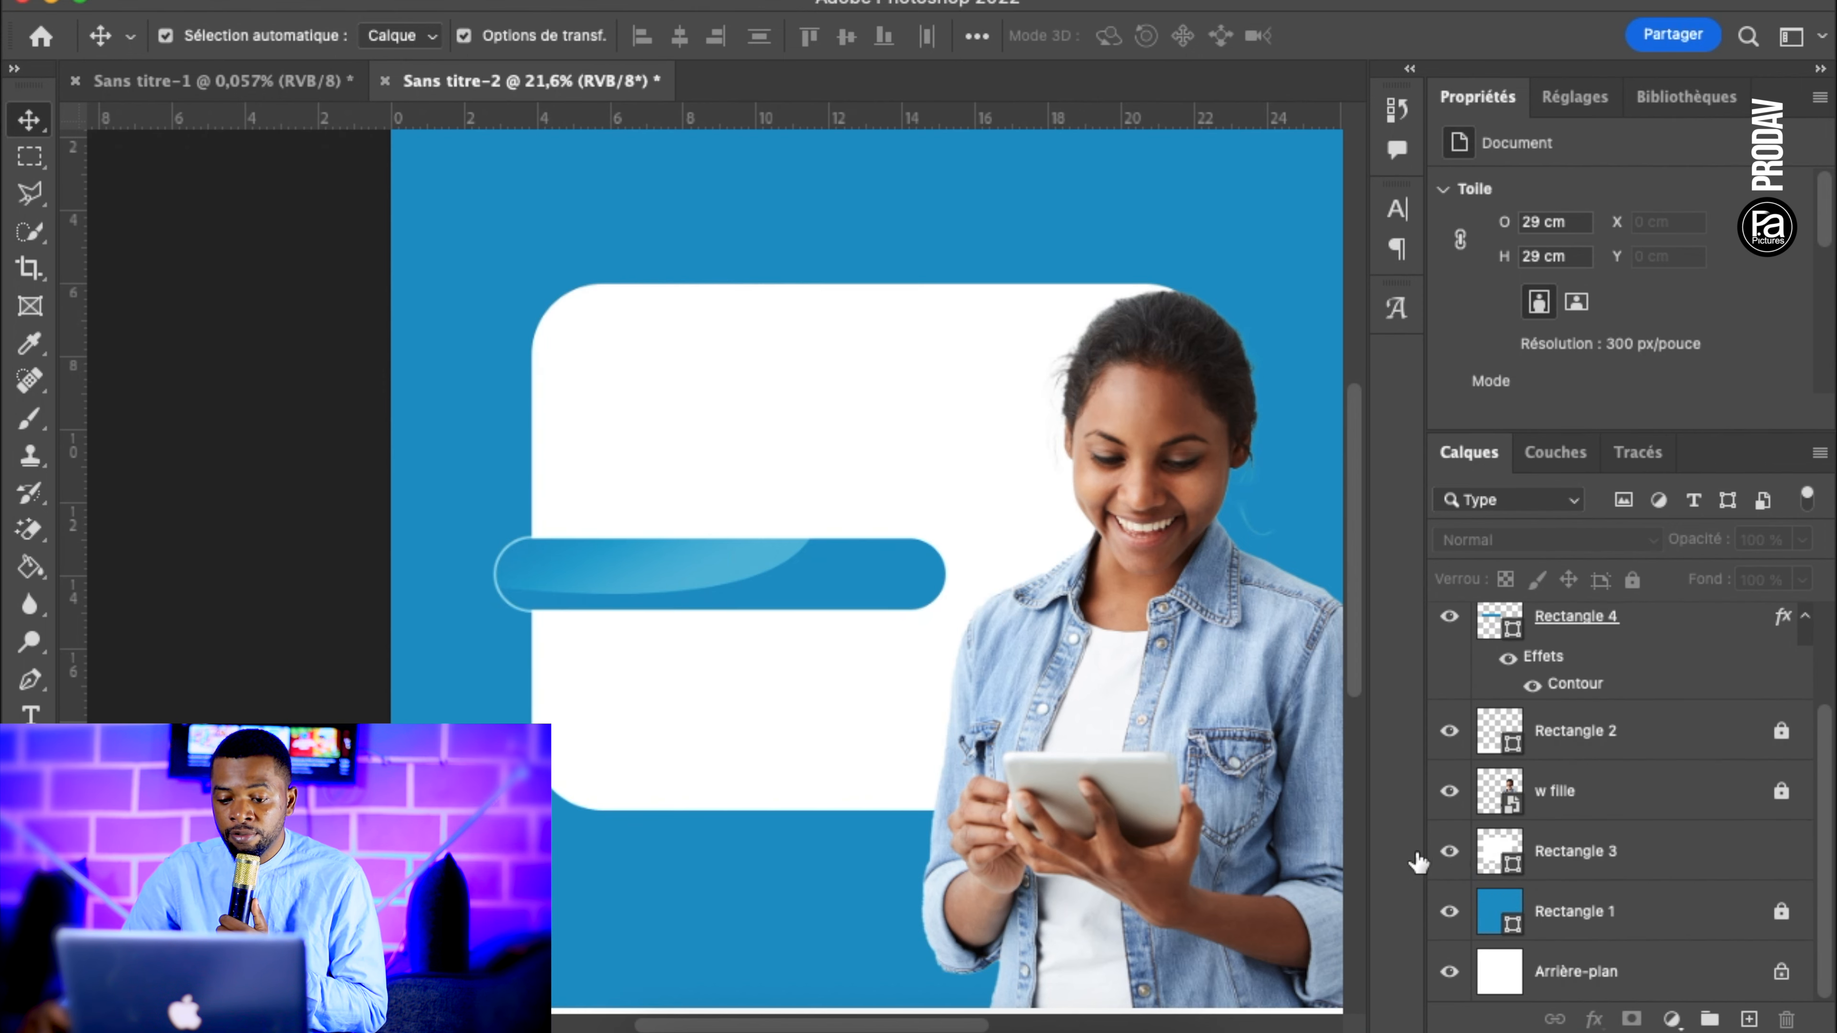
- Draw a circle about 1.13 cm in diameter inside the blue bar's left end, on a new layer above the curved highlight
scroll(817, 687, up, 3)
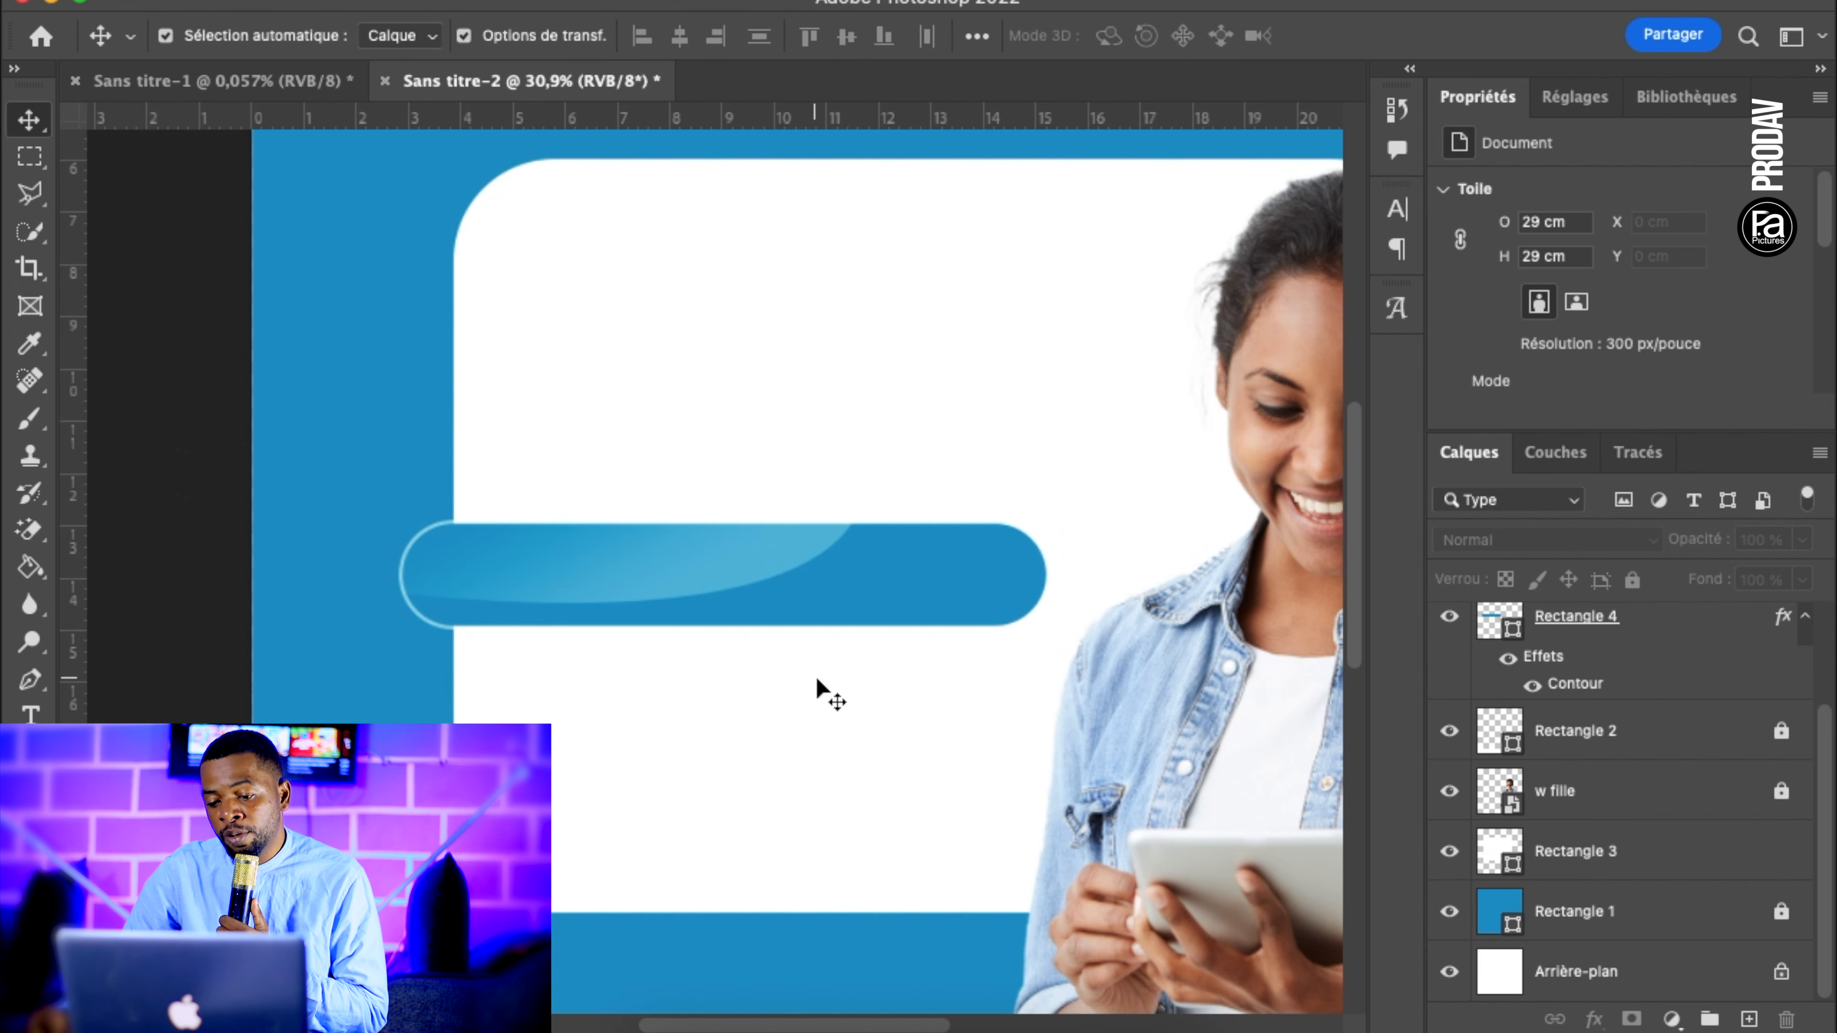
scroll(820, 689, up, 3)
scroll(623, 730, left, 2)
key(u)
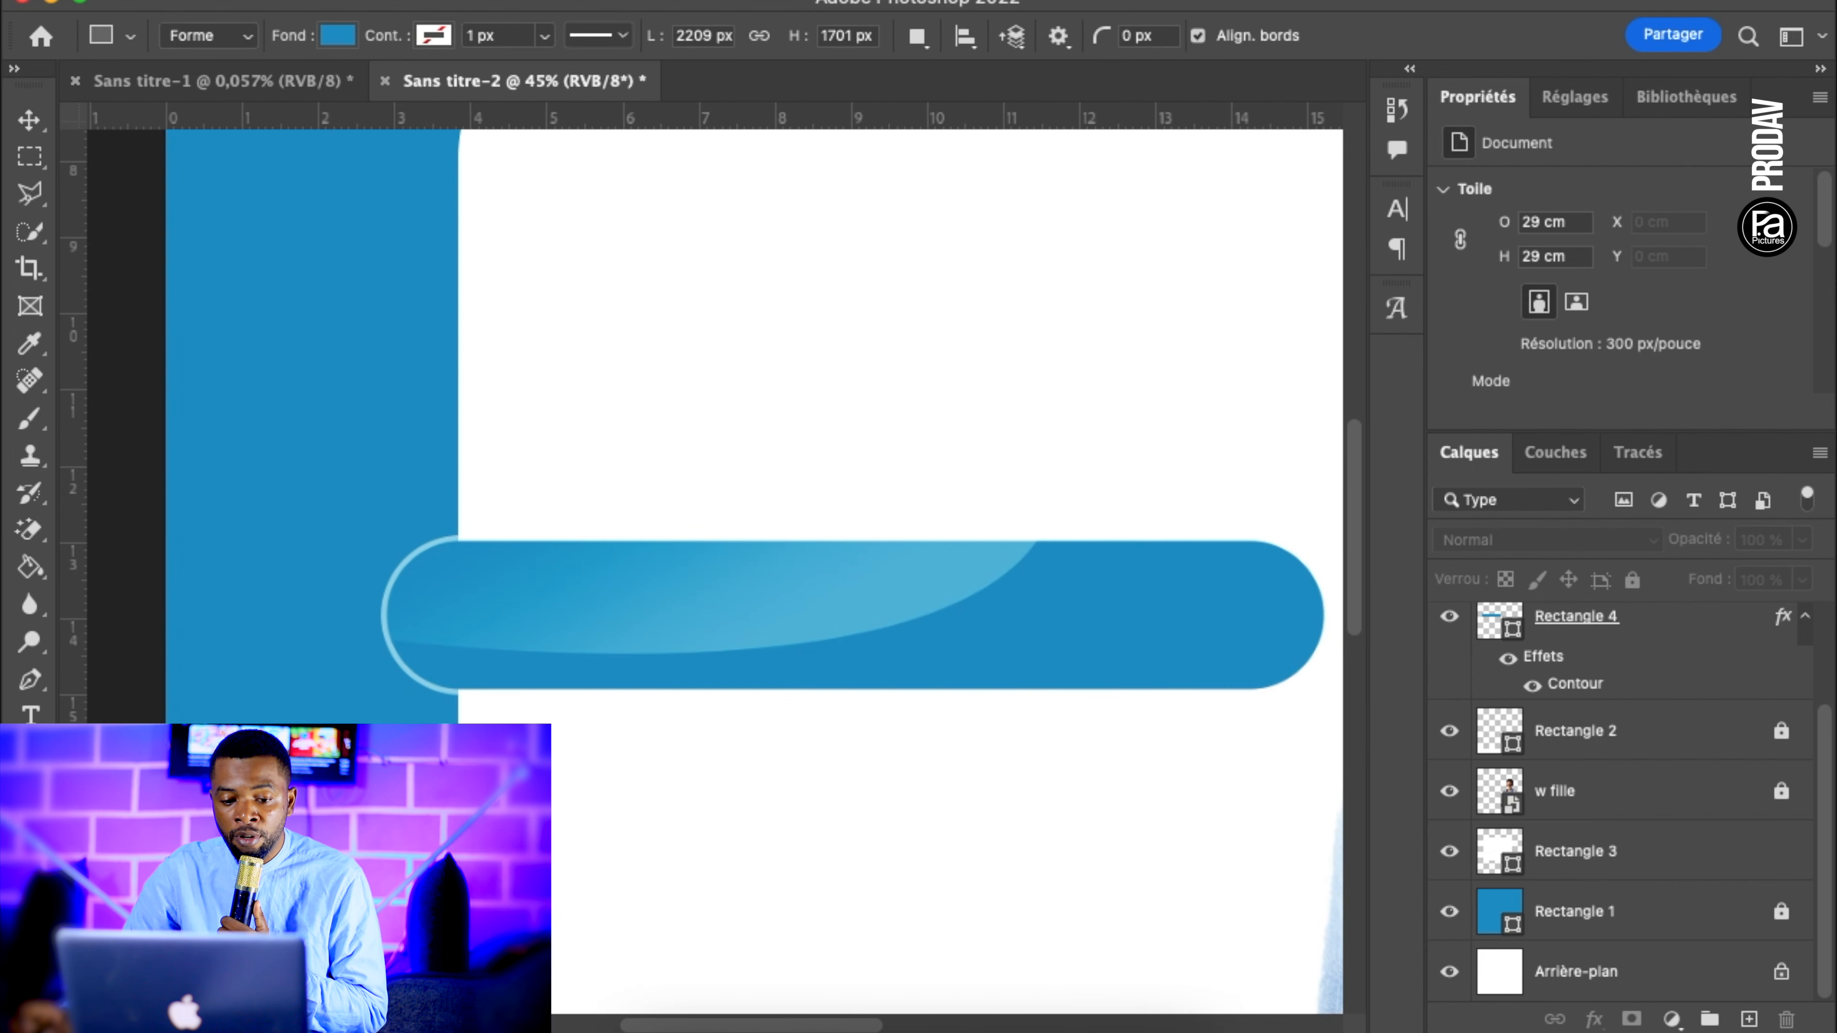
key(shift+u)
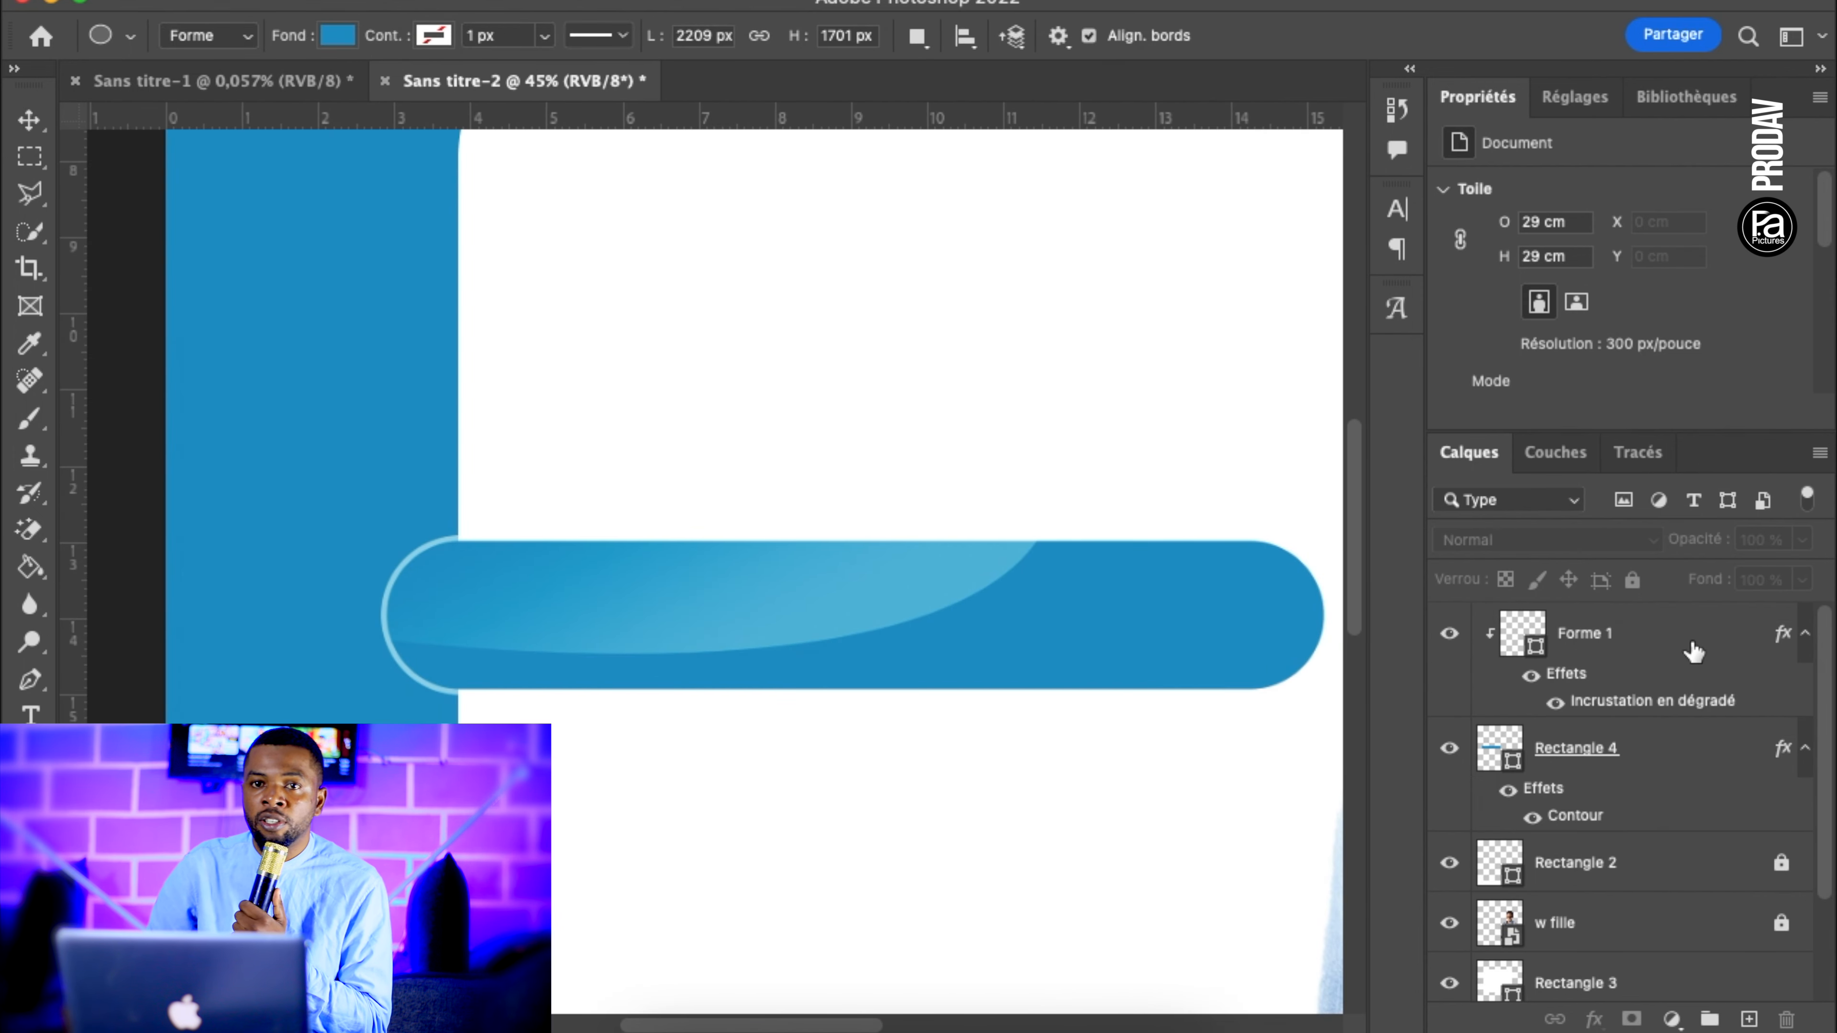
click(1682, 644)
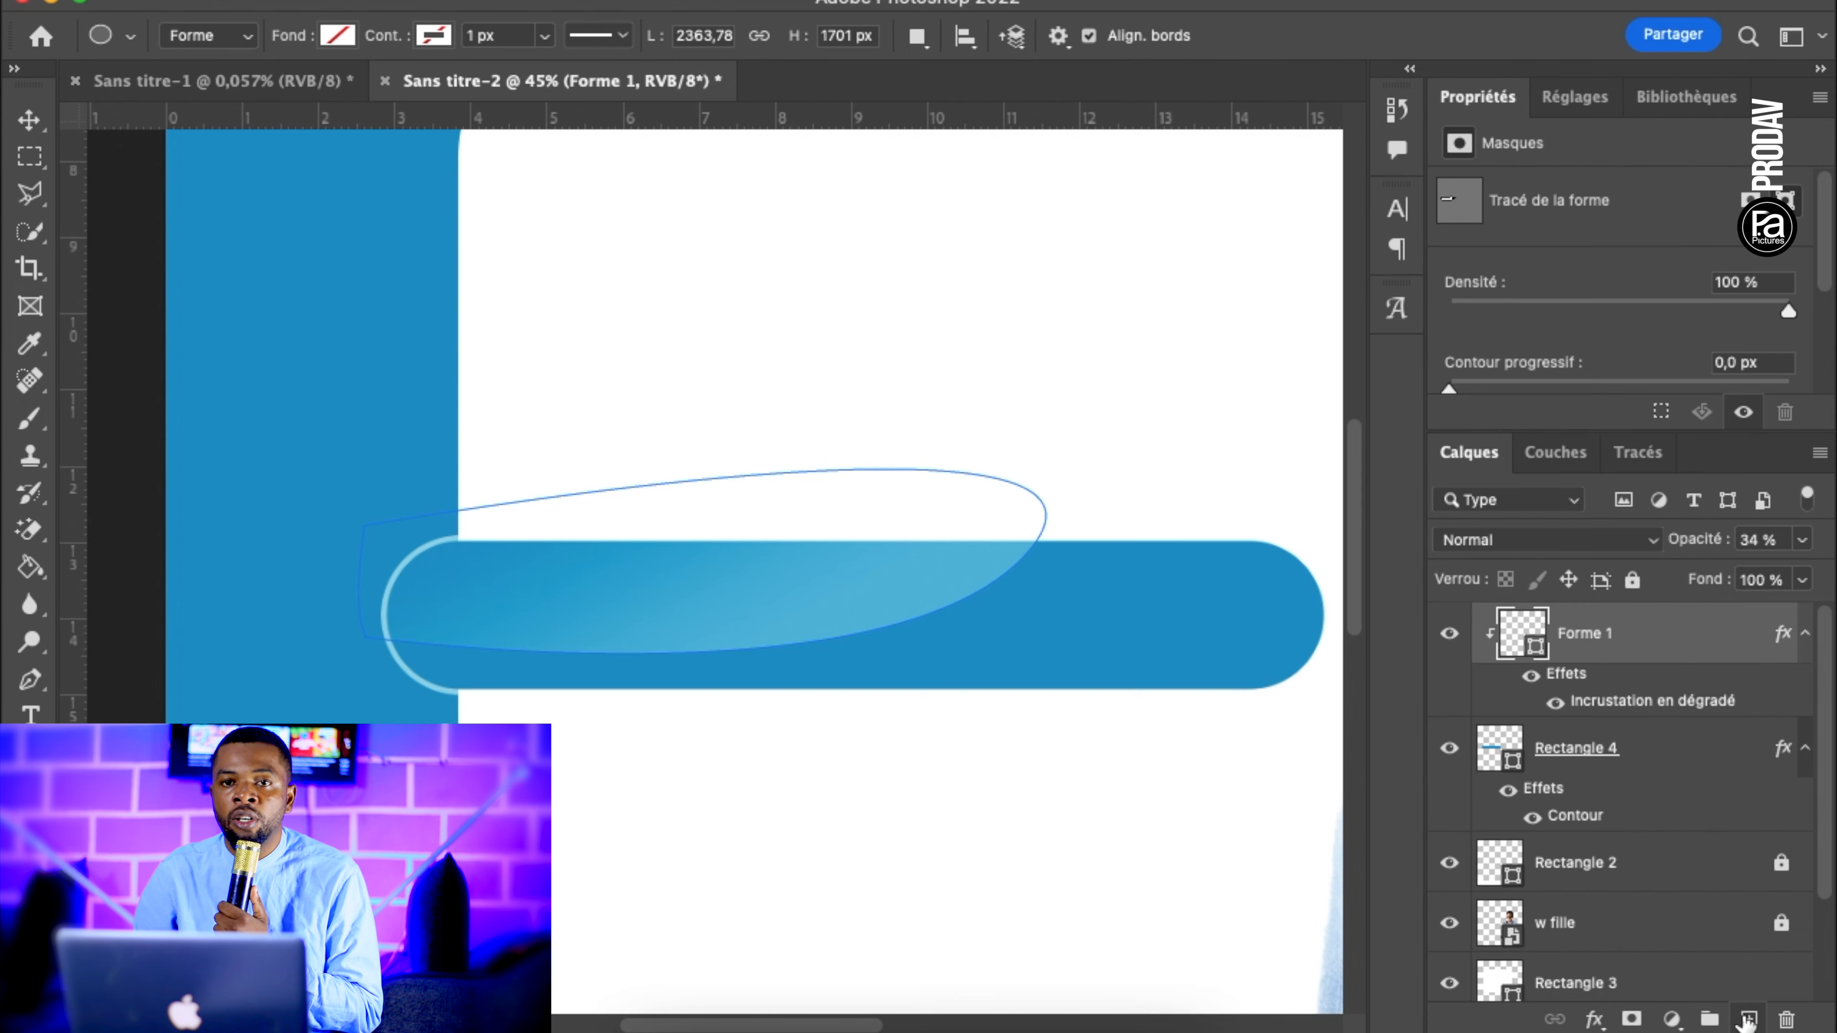
click(1749, 1019)
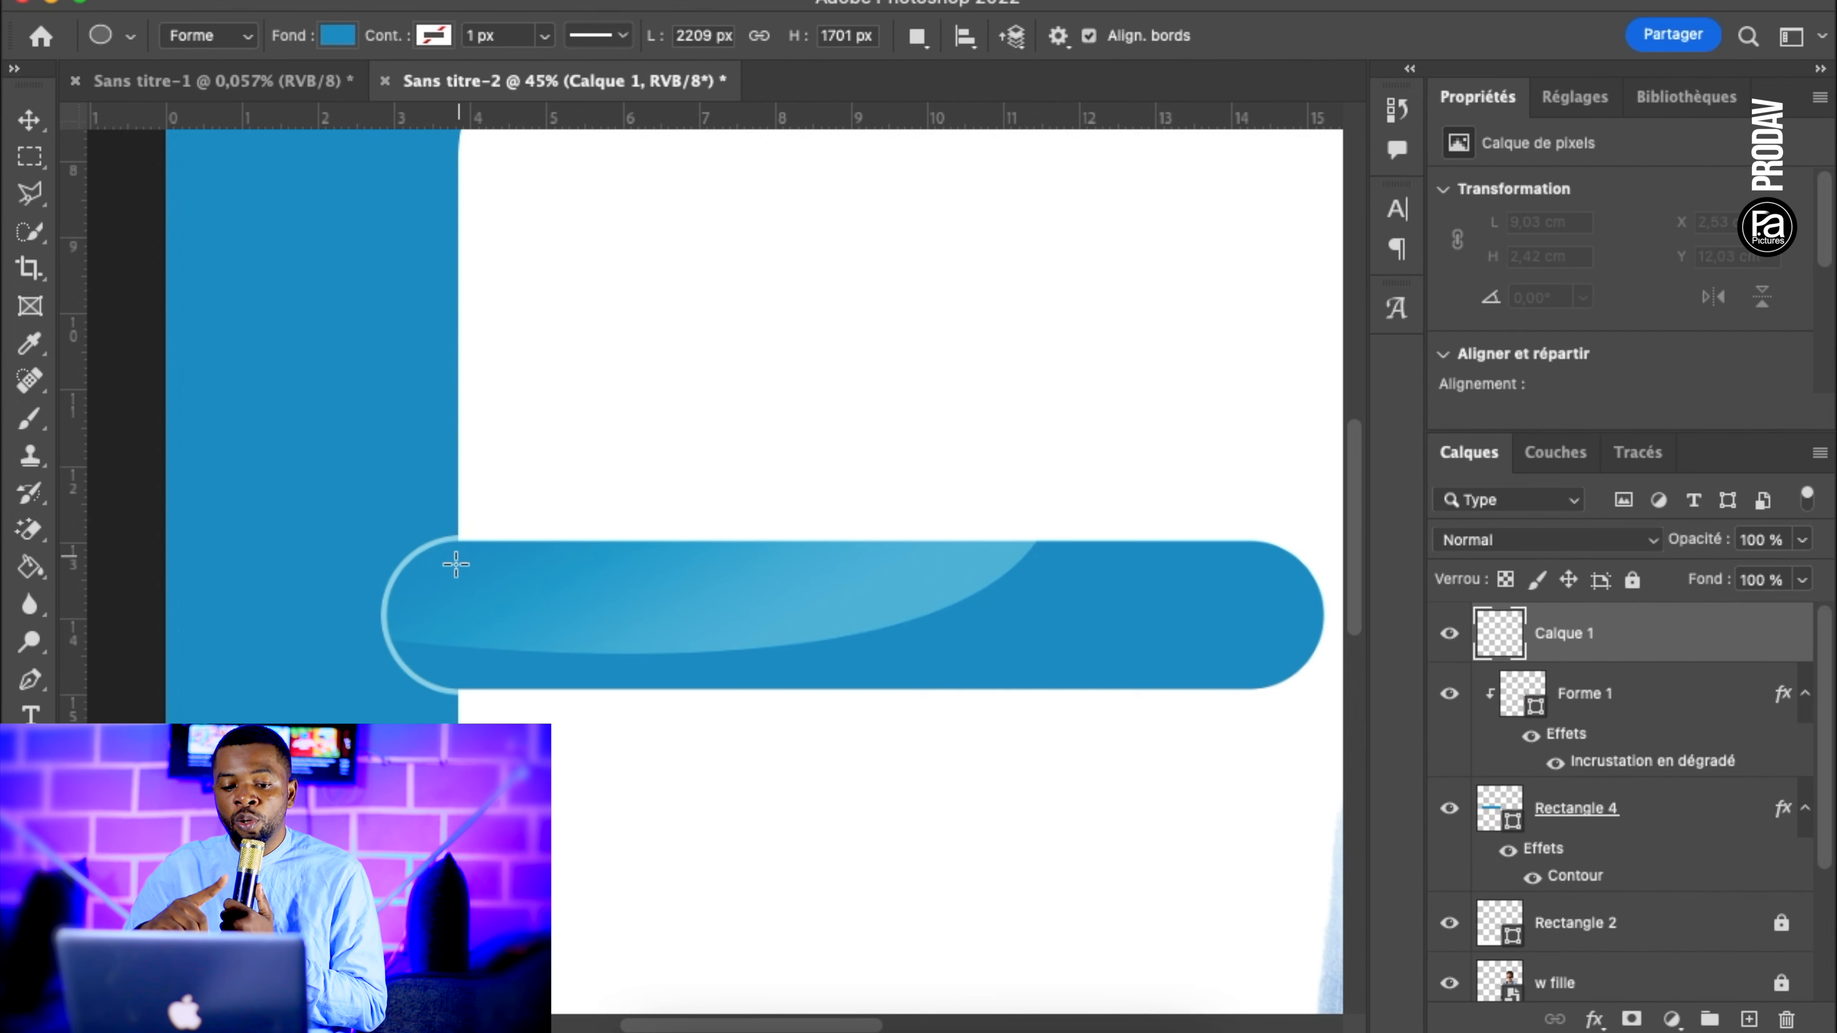
mouse_move(423, 589)
mouse_down()
mouse_move(574, 672)
mouse_move(494, 637)
mouse_up()
click(29, 121)
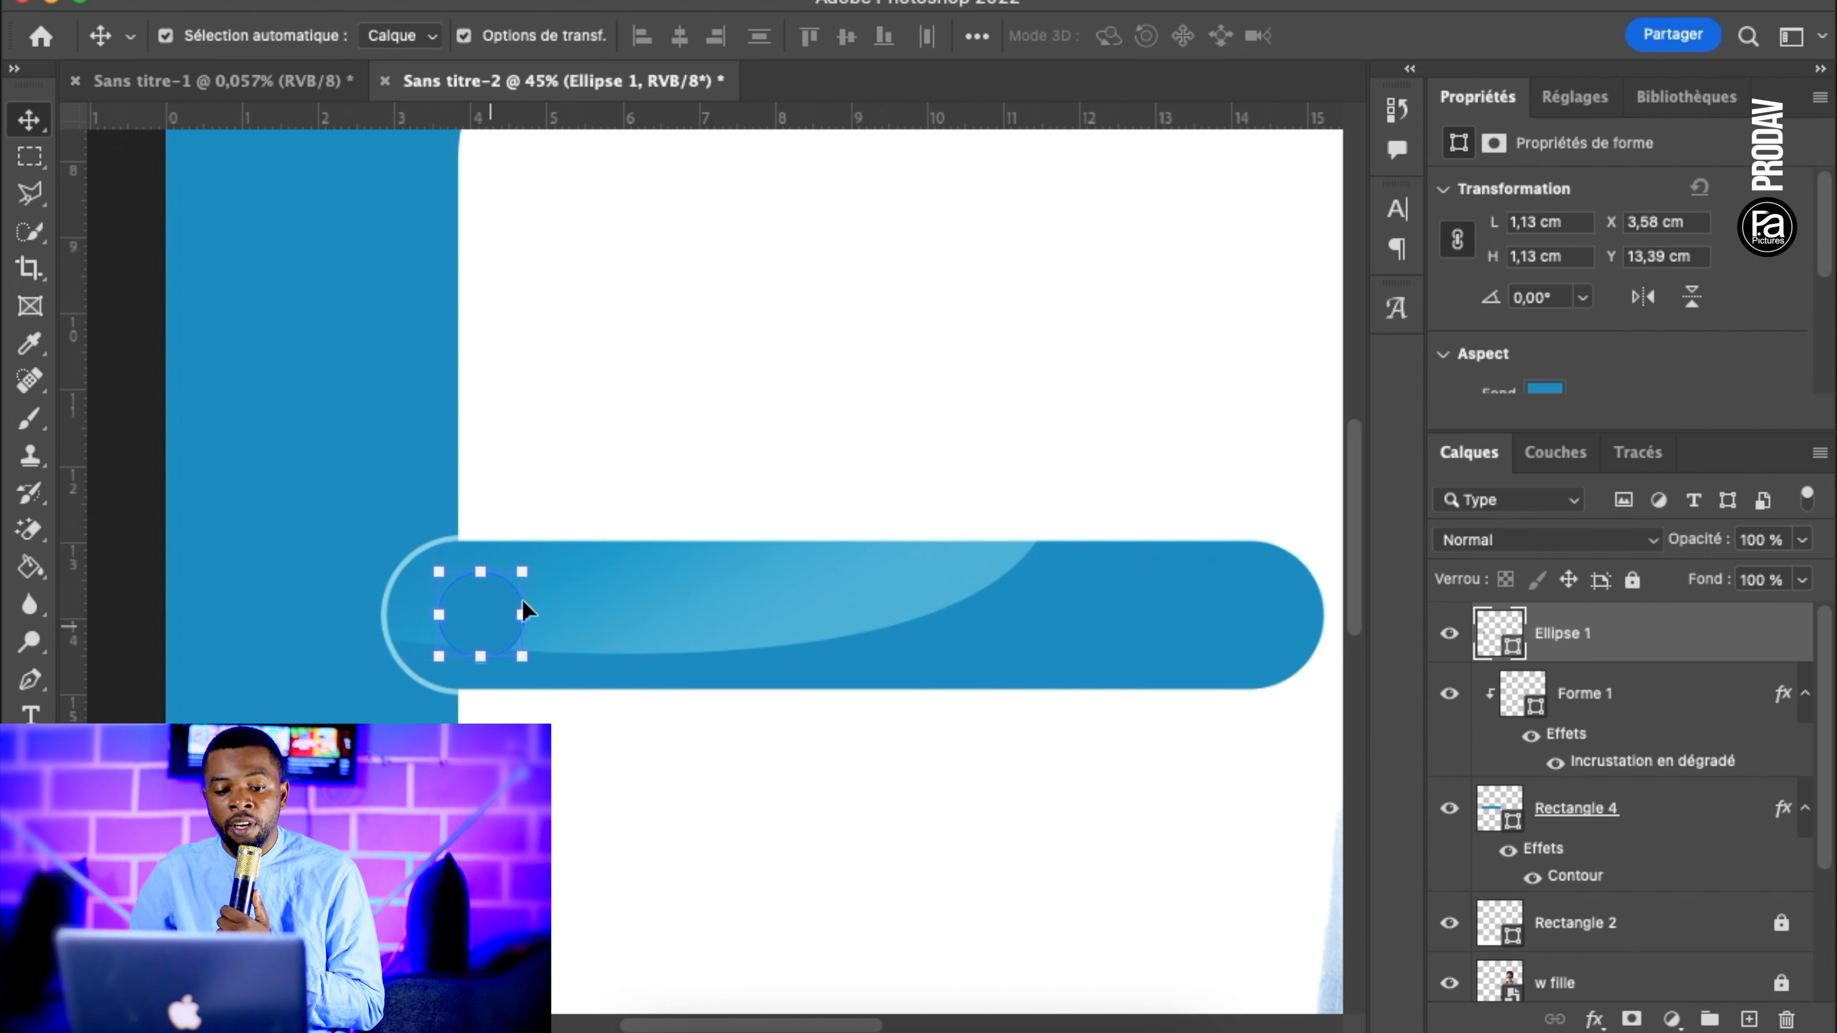
- Add a gradient overlay to the circle and restore the overlay's default settings
click(1595, 1020)
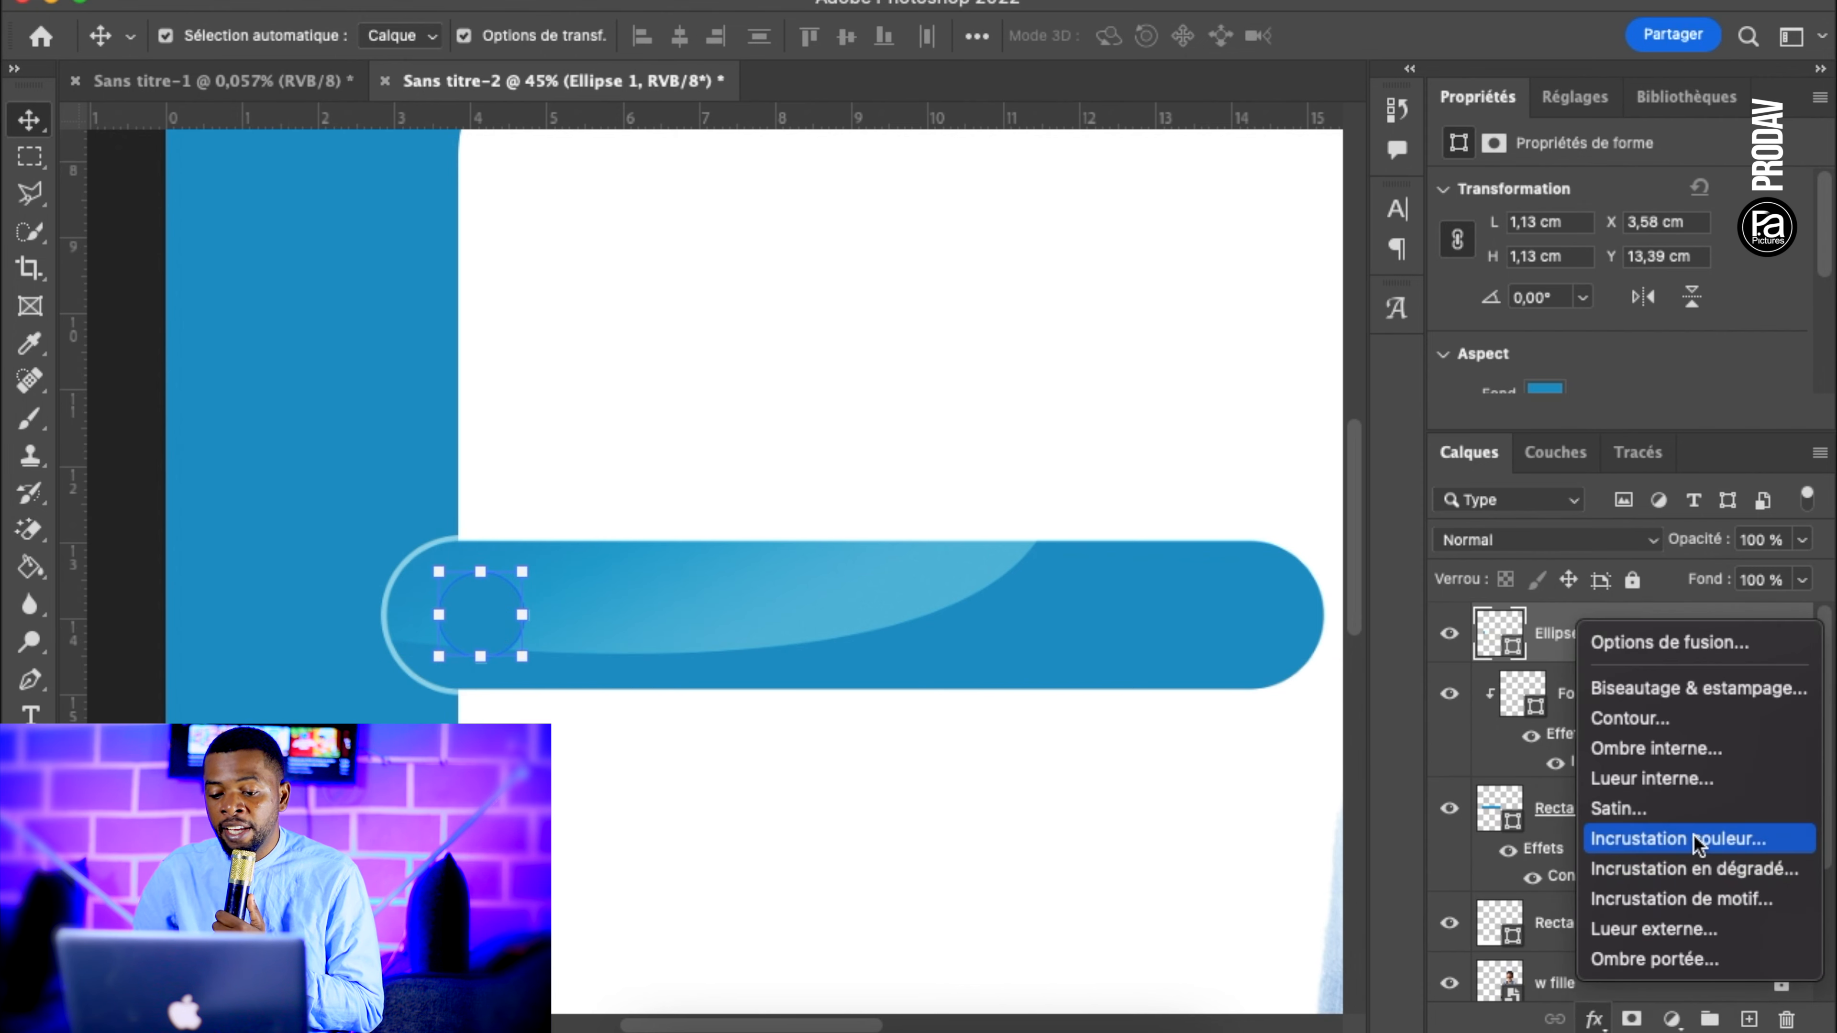
click(1707, 869)
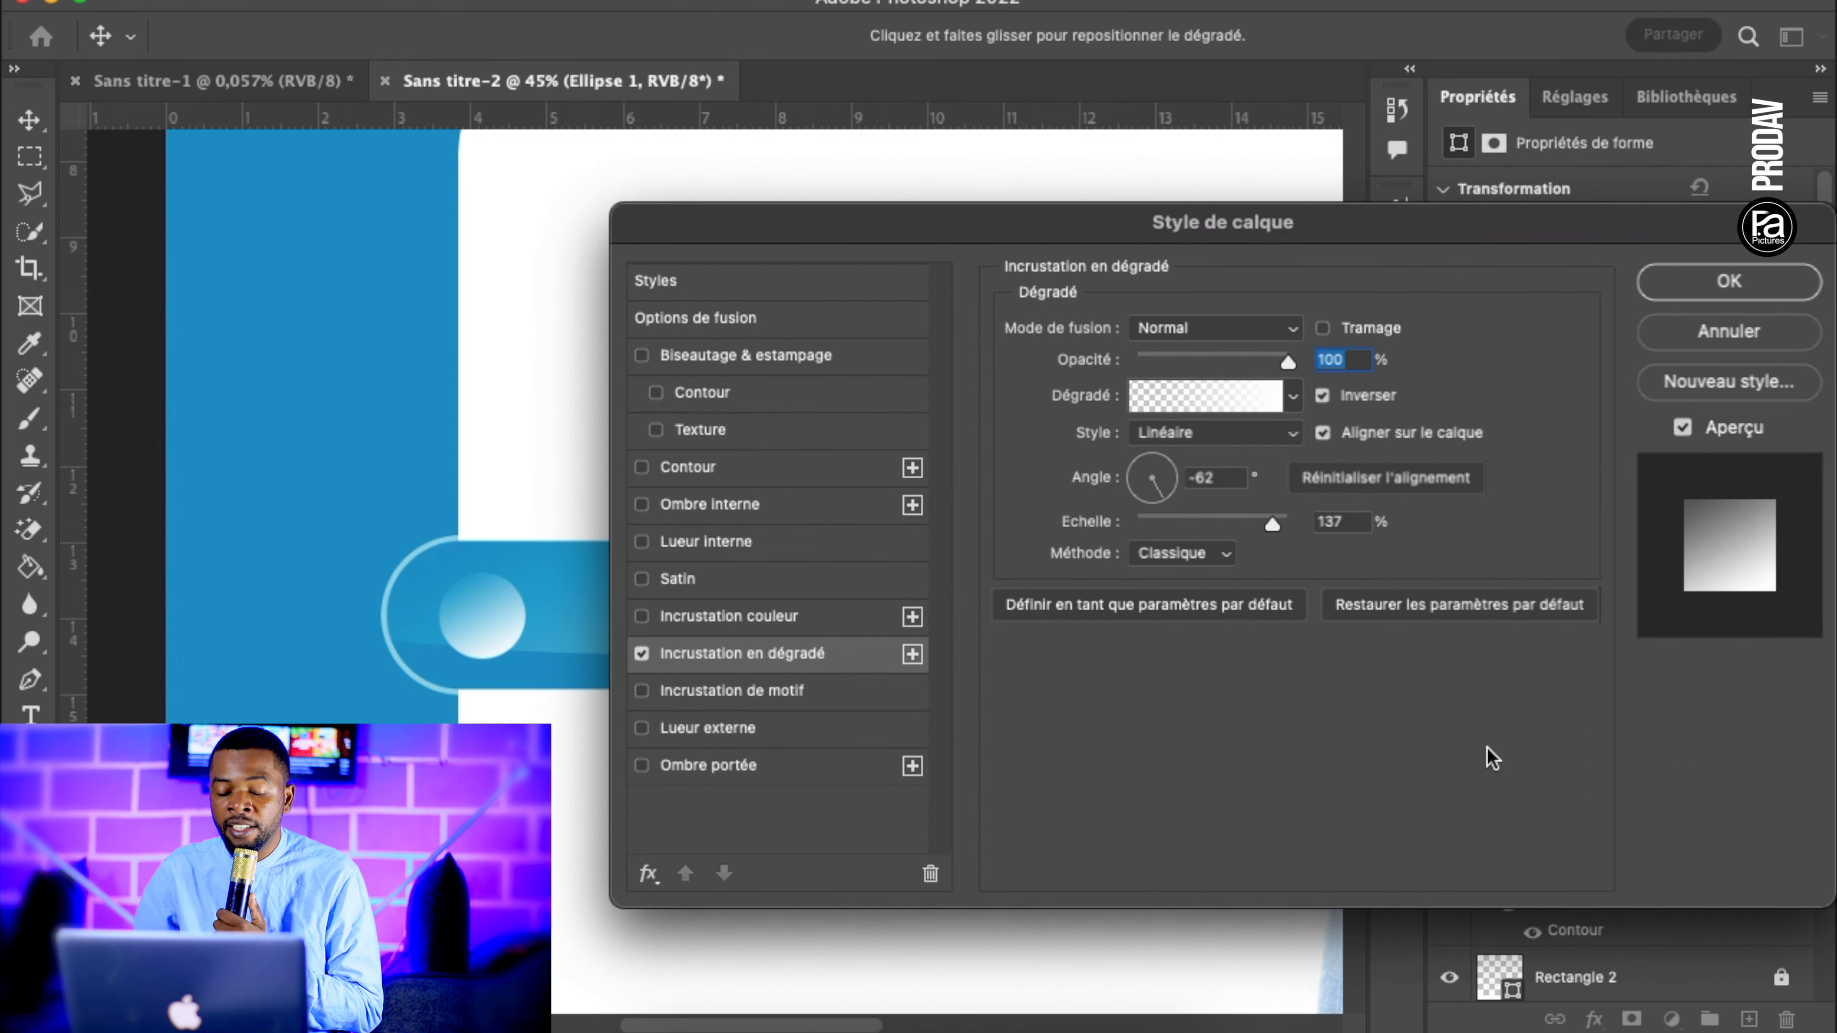
drag(1259, 234, 1252, 154)
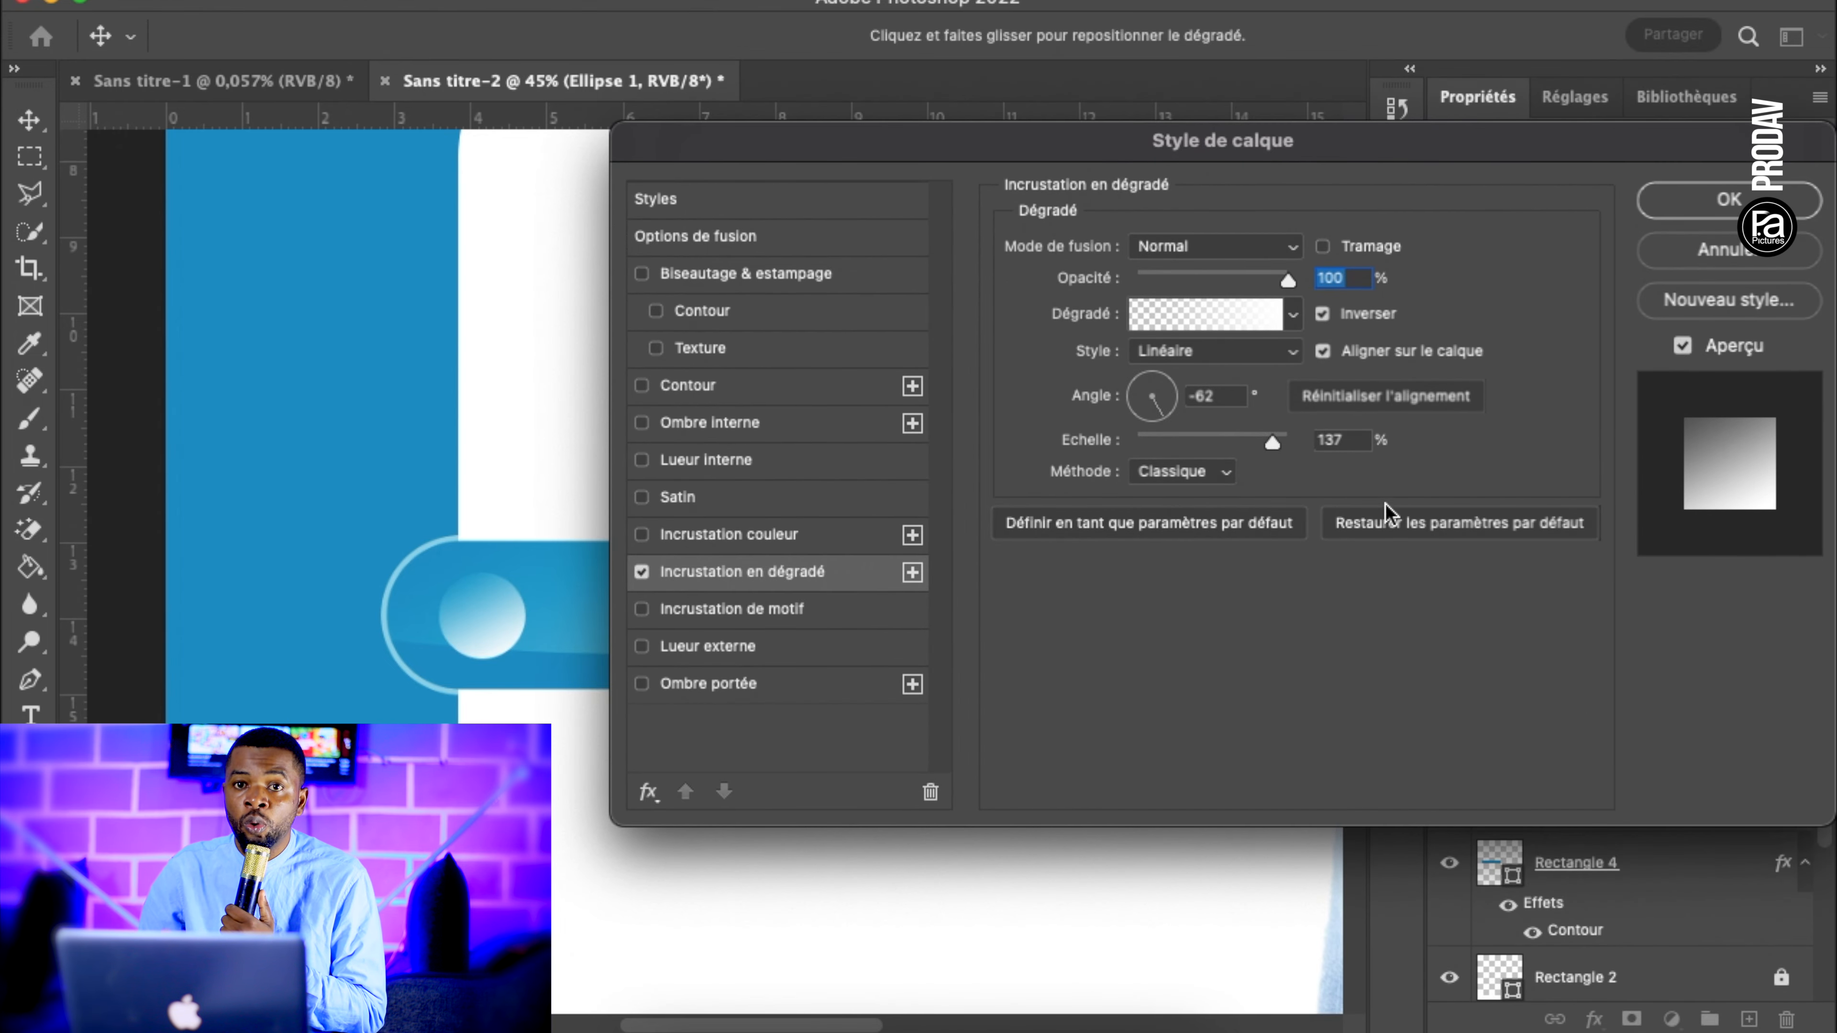
click(1414, 525)
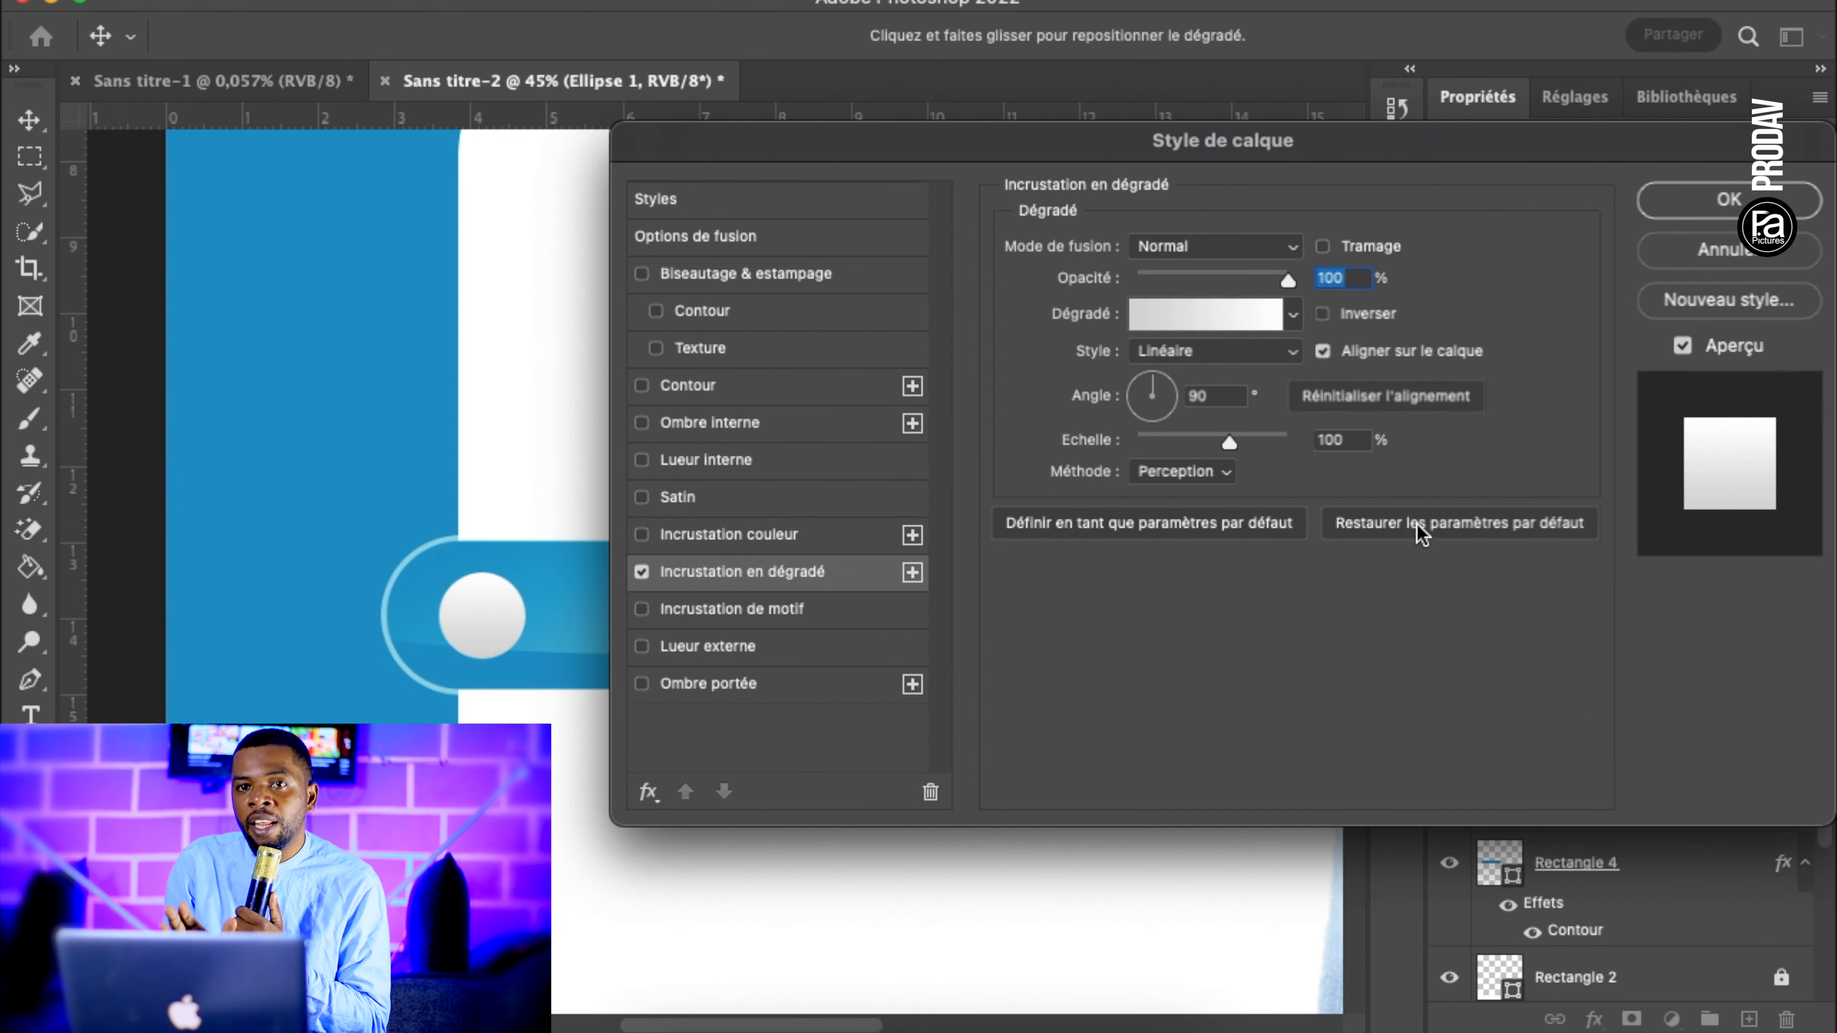
- Set the start colour stop of the circle's gradient to orange #E86E02
click(1224, 319)
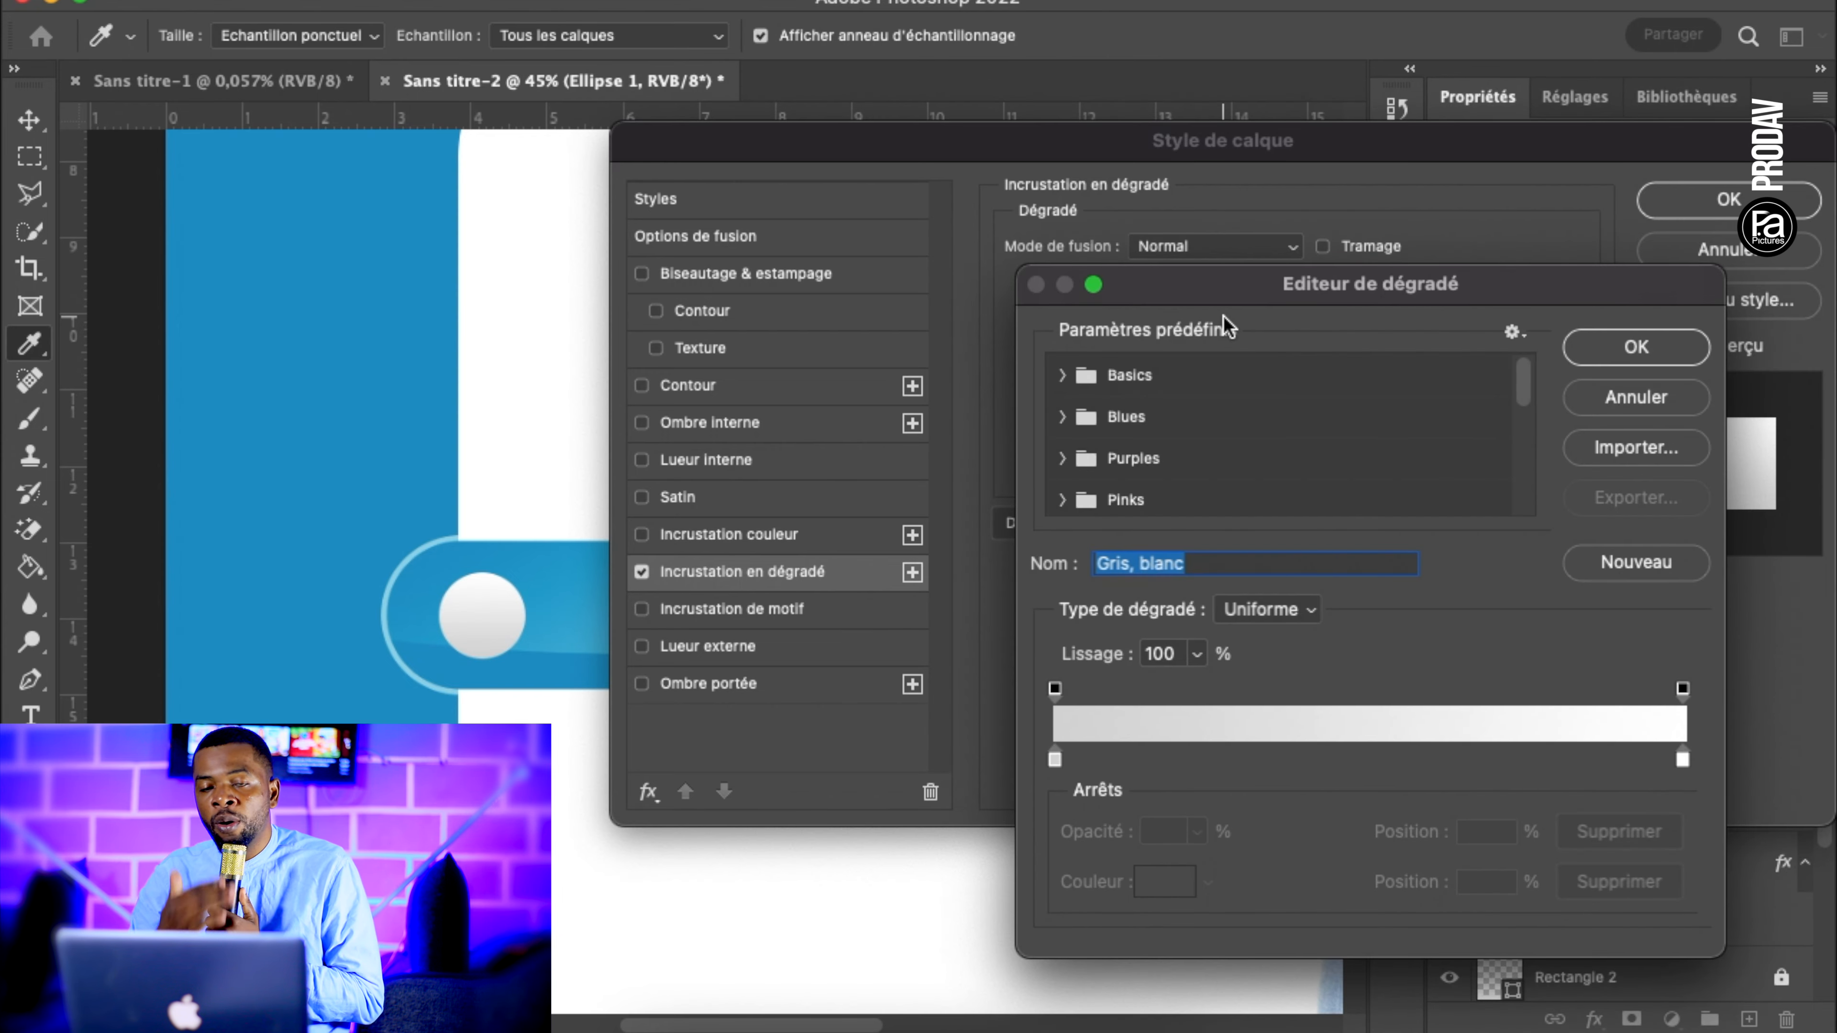
click(1055, 761)
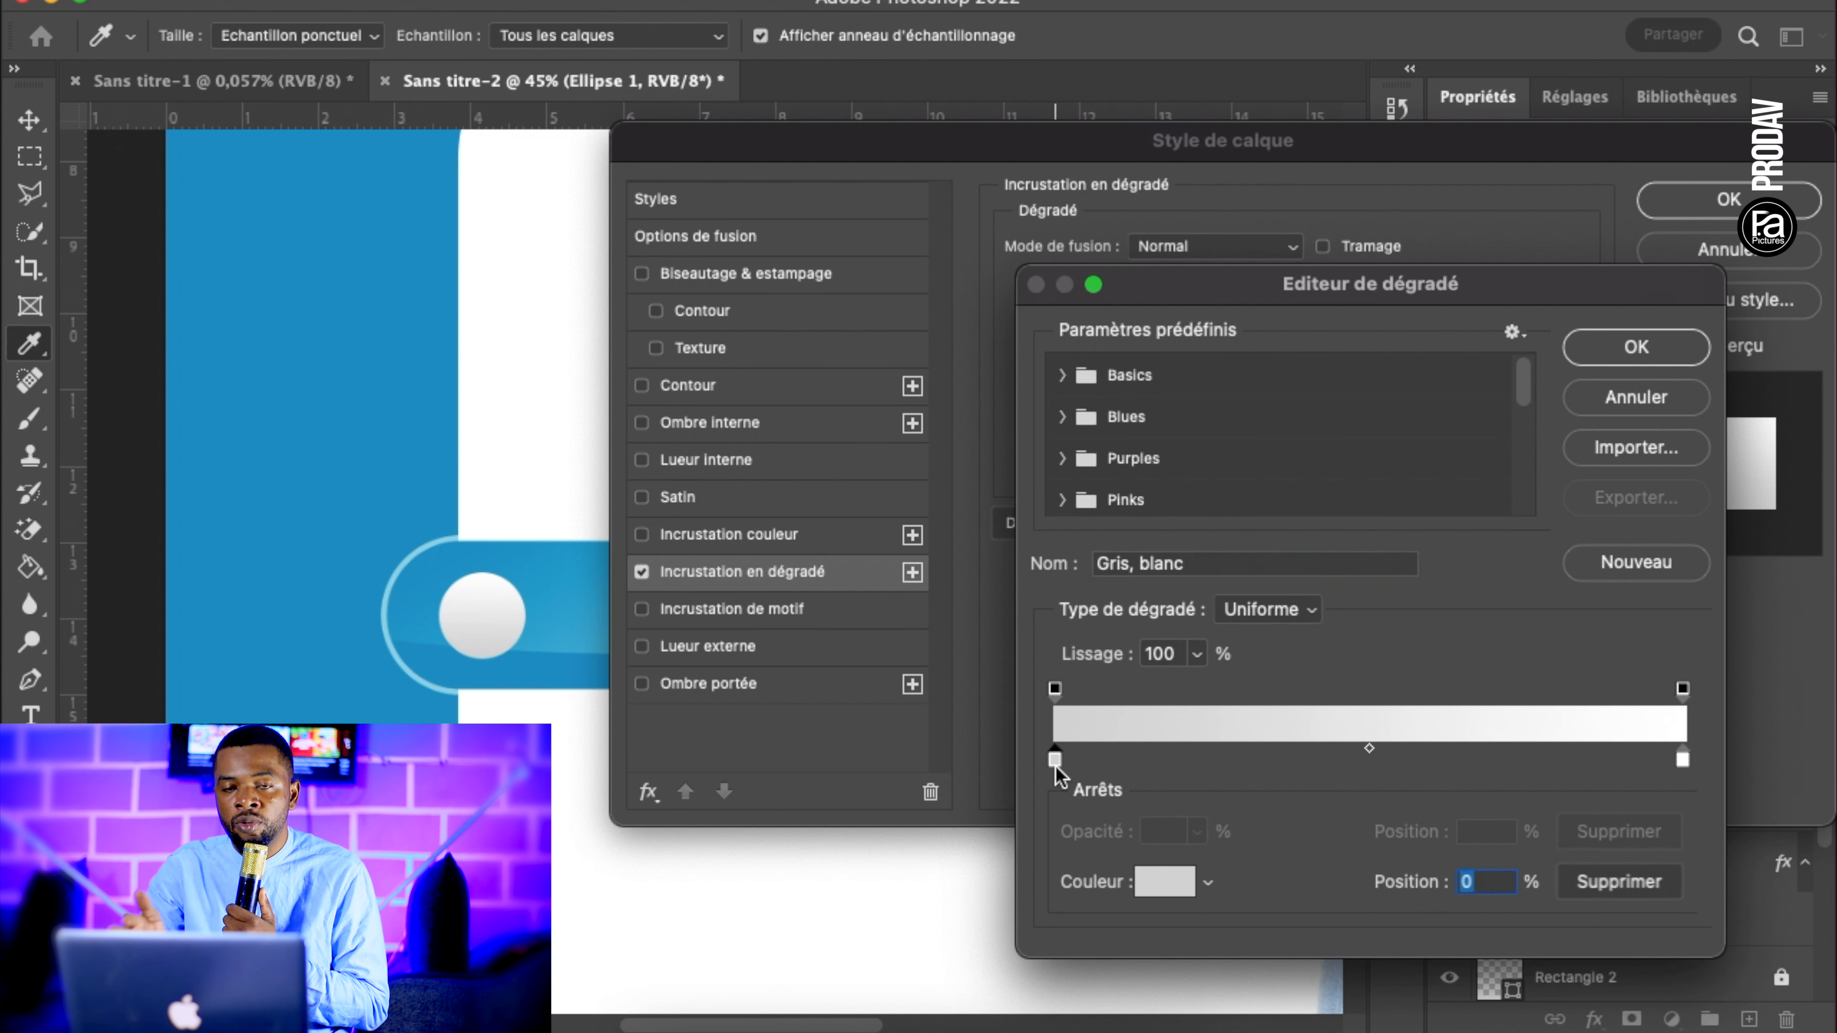
click(1165, 883)
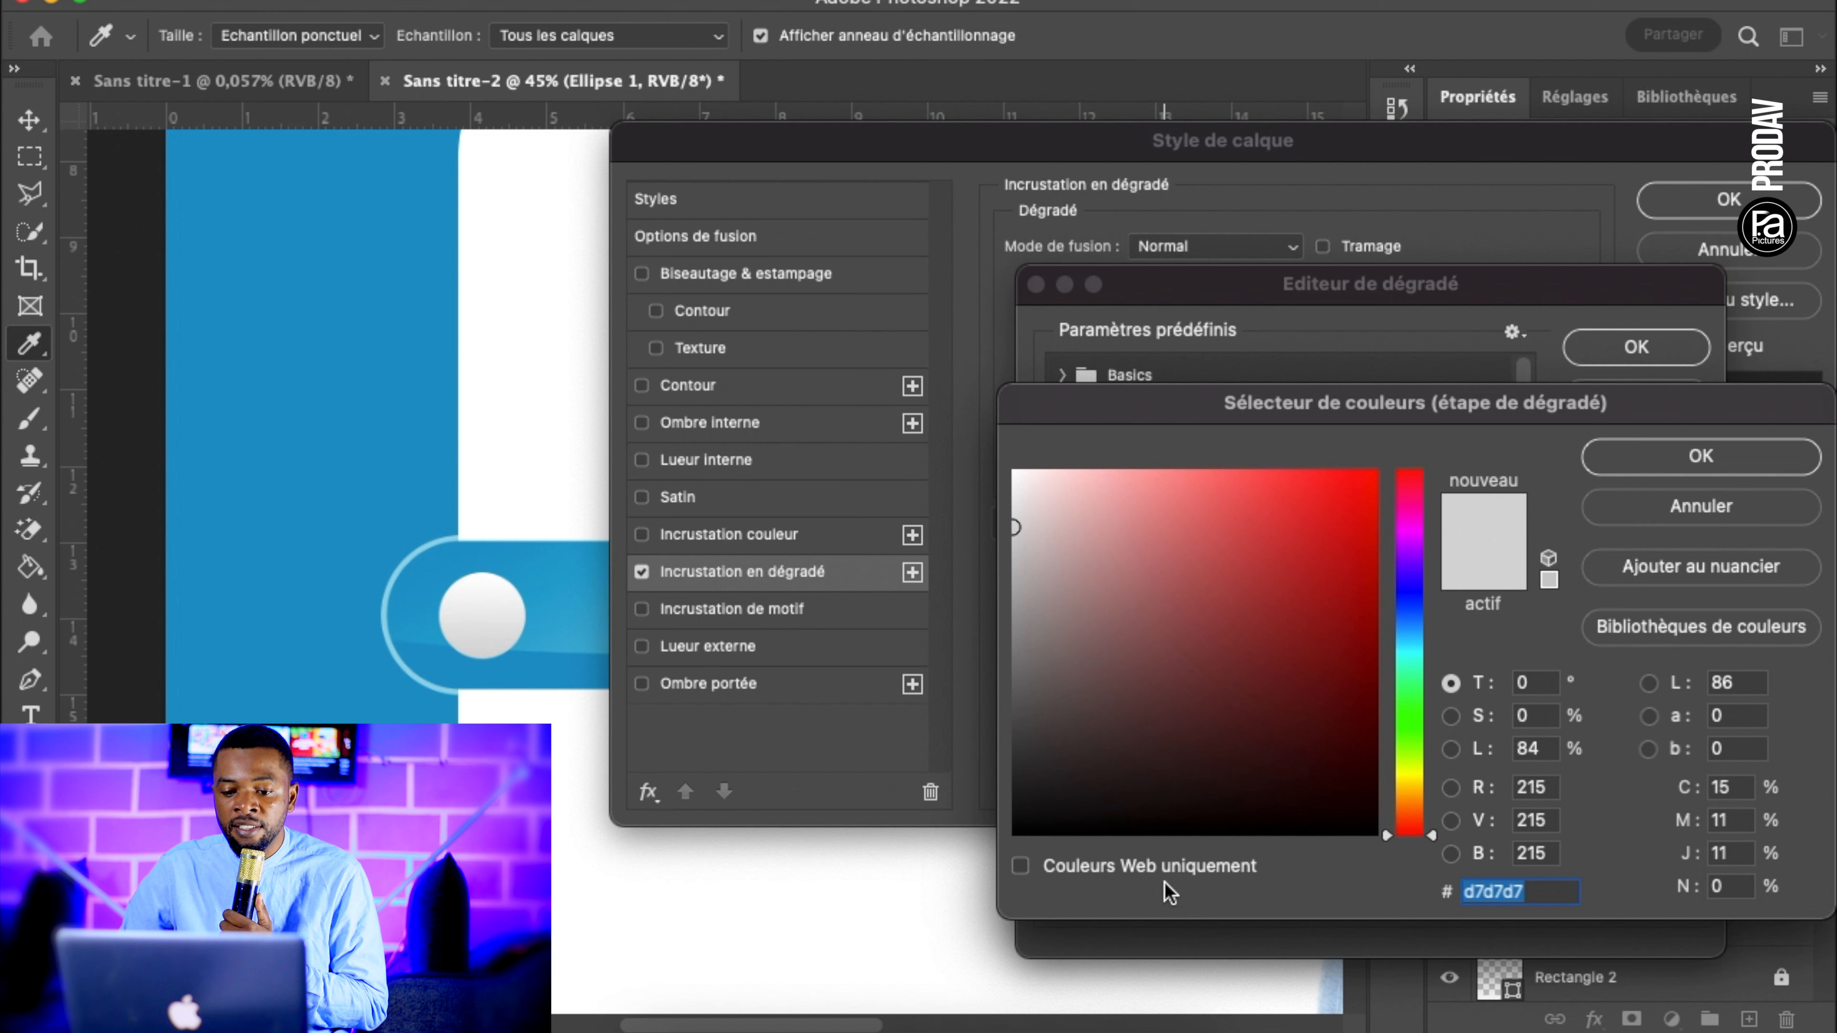
text(E8)
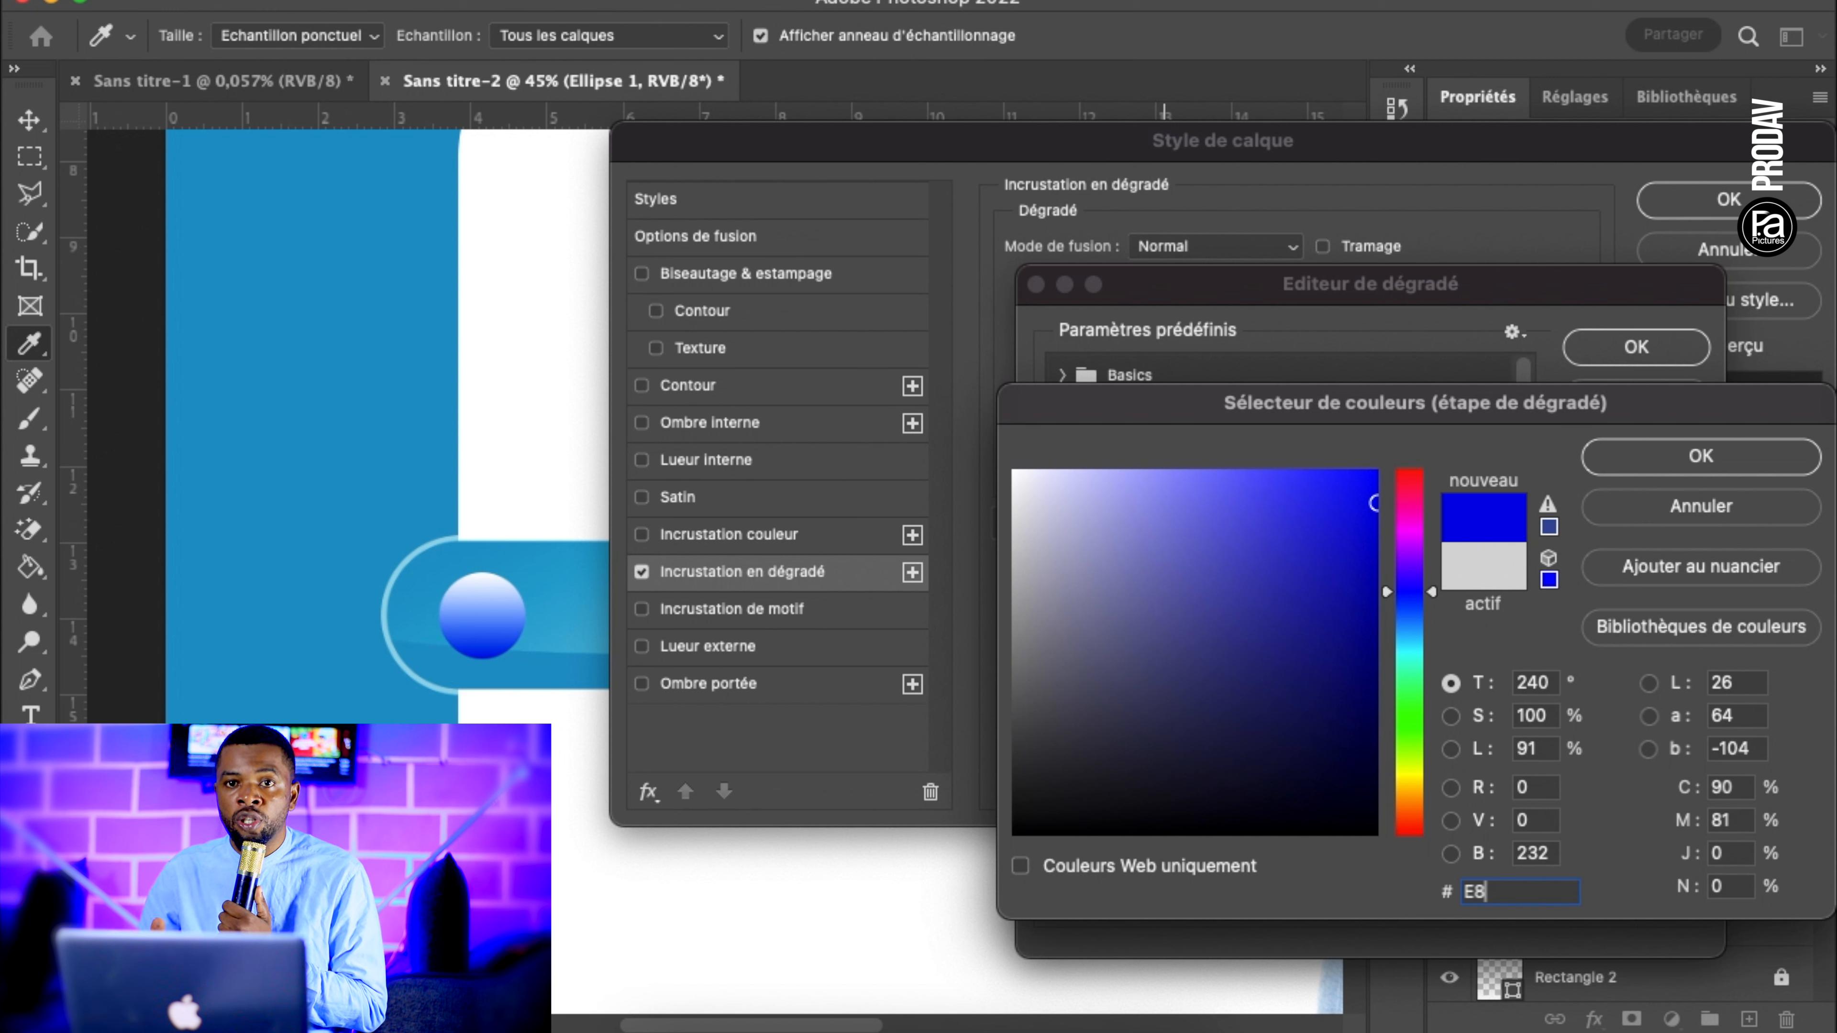
text(6E)
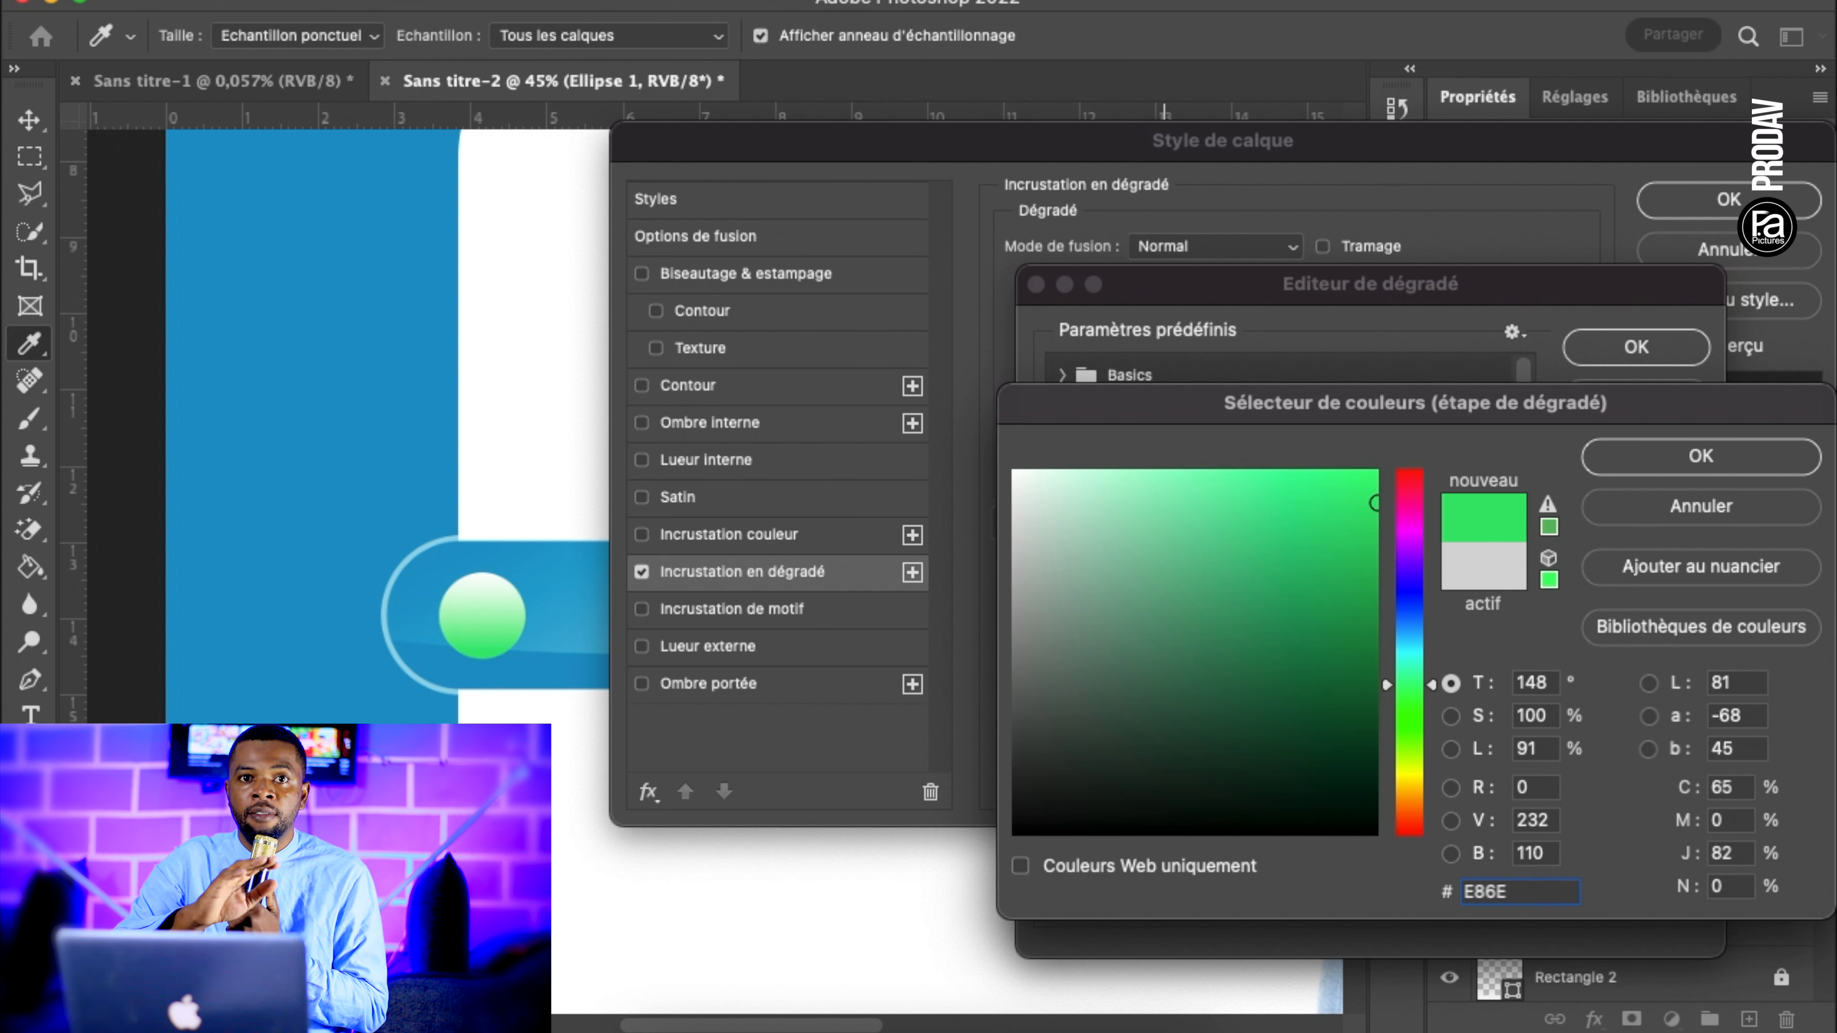
text(02)
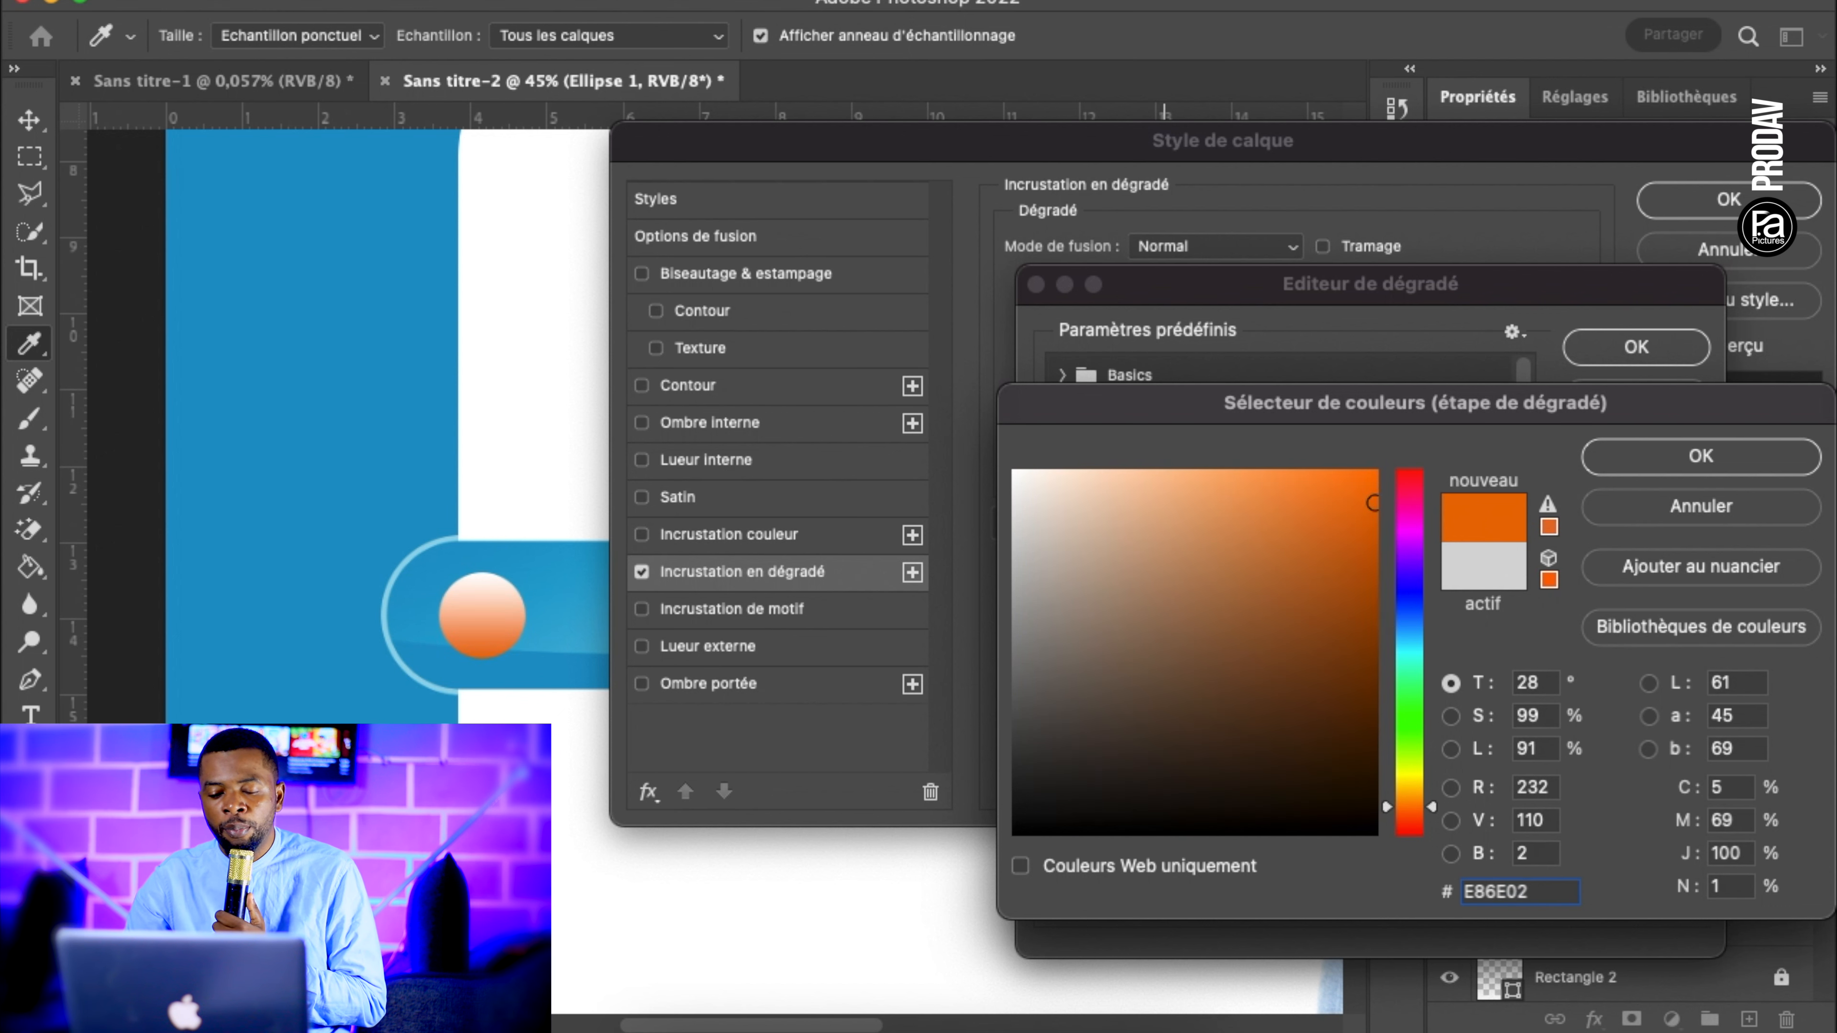
click(1613, 471)
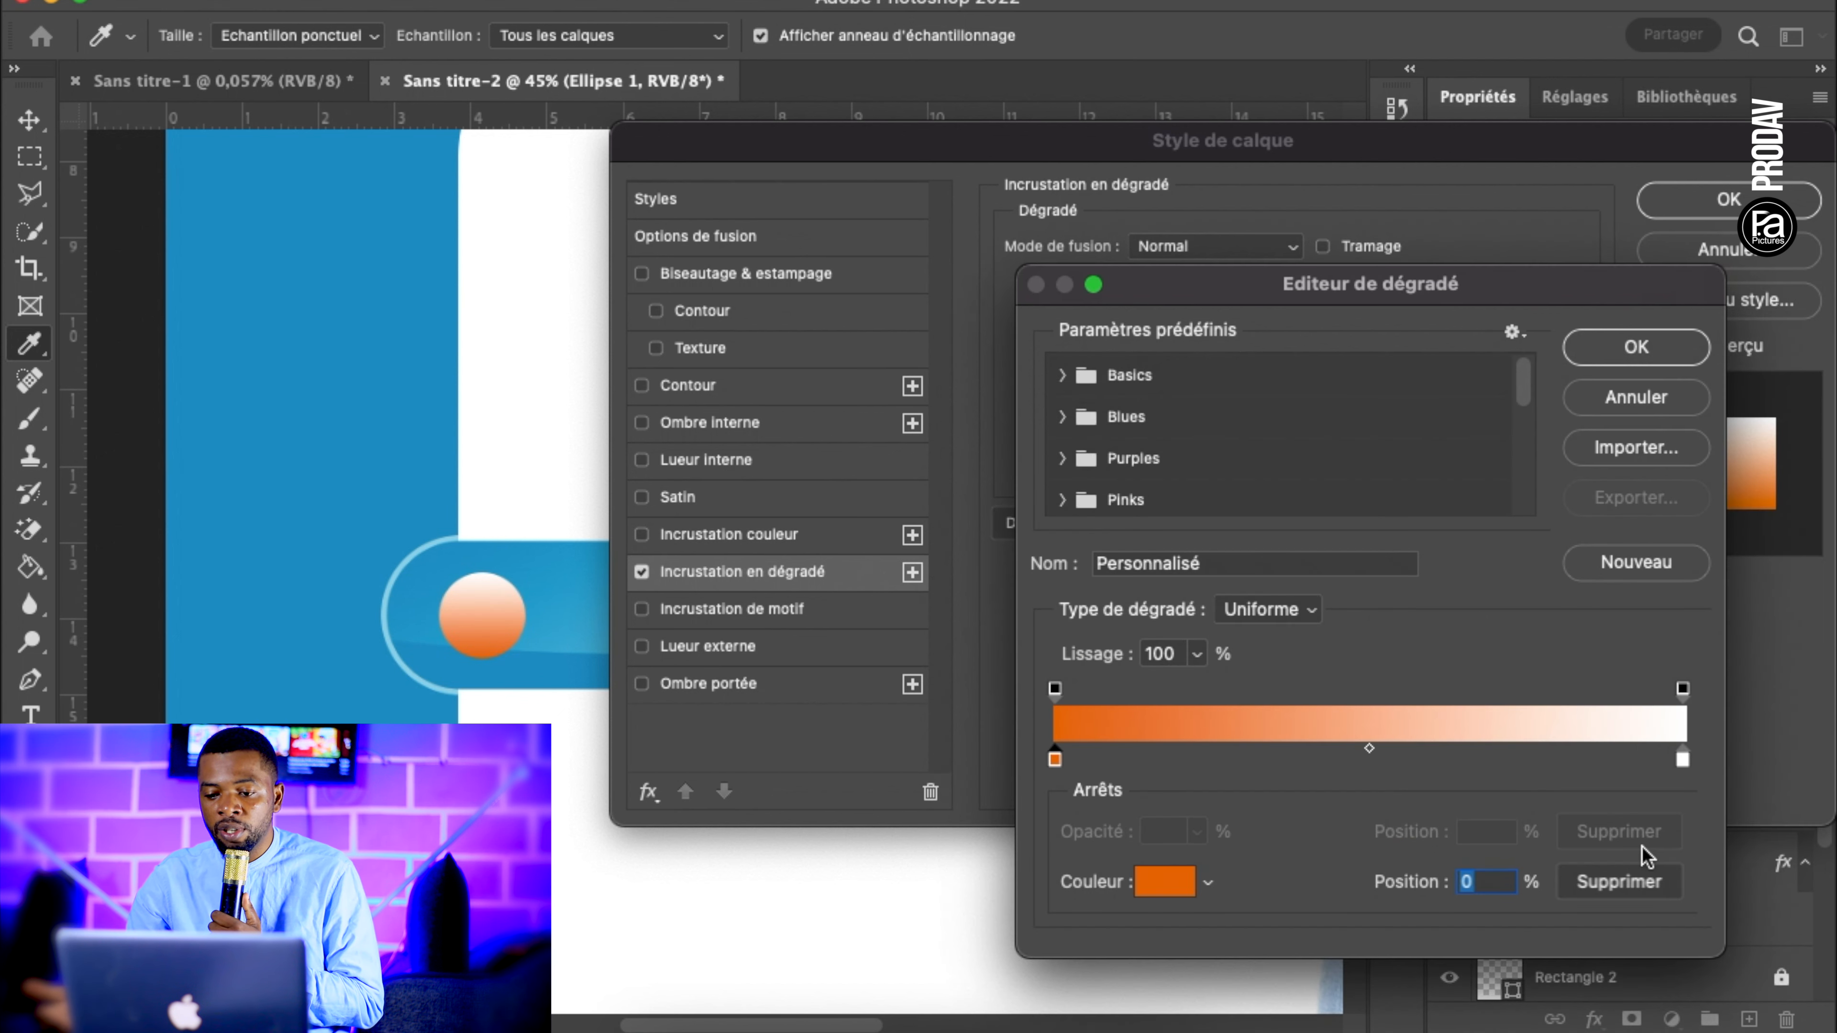
- Set the gradient's end colour stop to yellow #FFC600 and accept the gradient, keeping the uniform type
click(1684, 758)
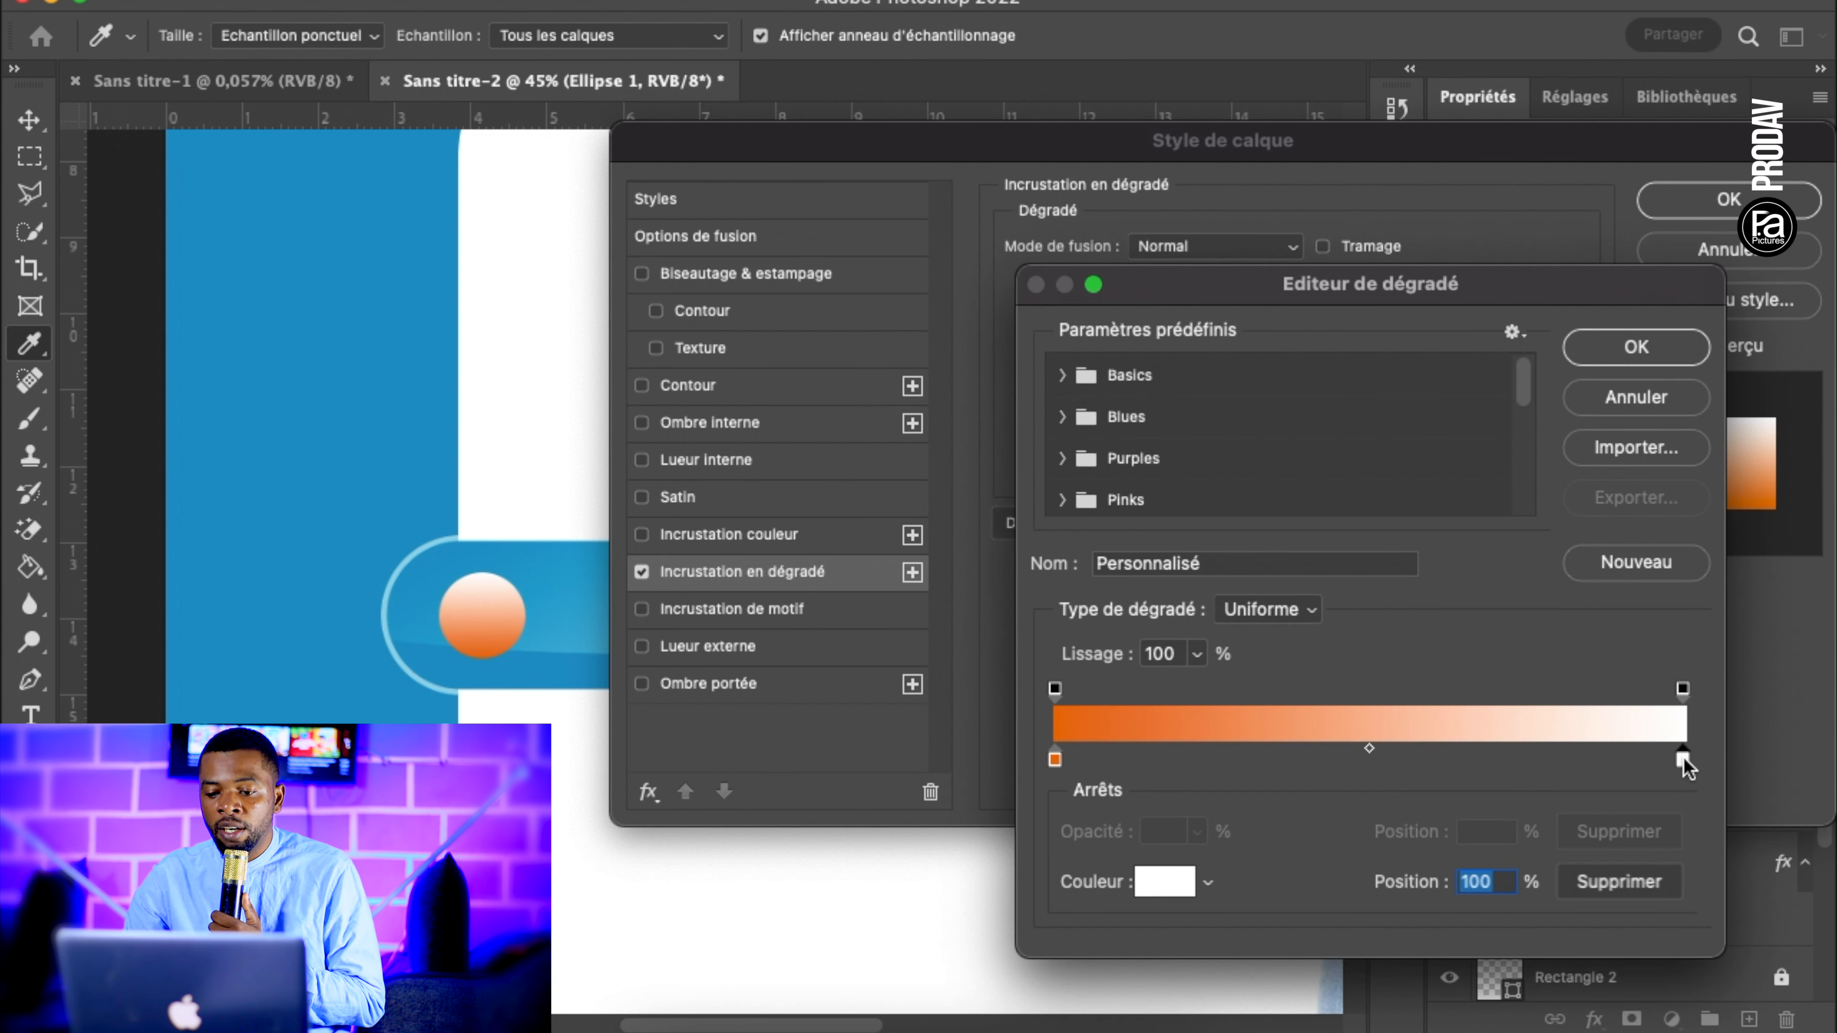
click(1182, 879)
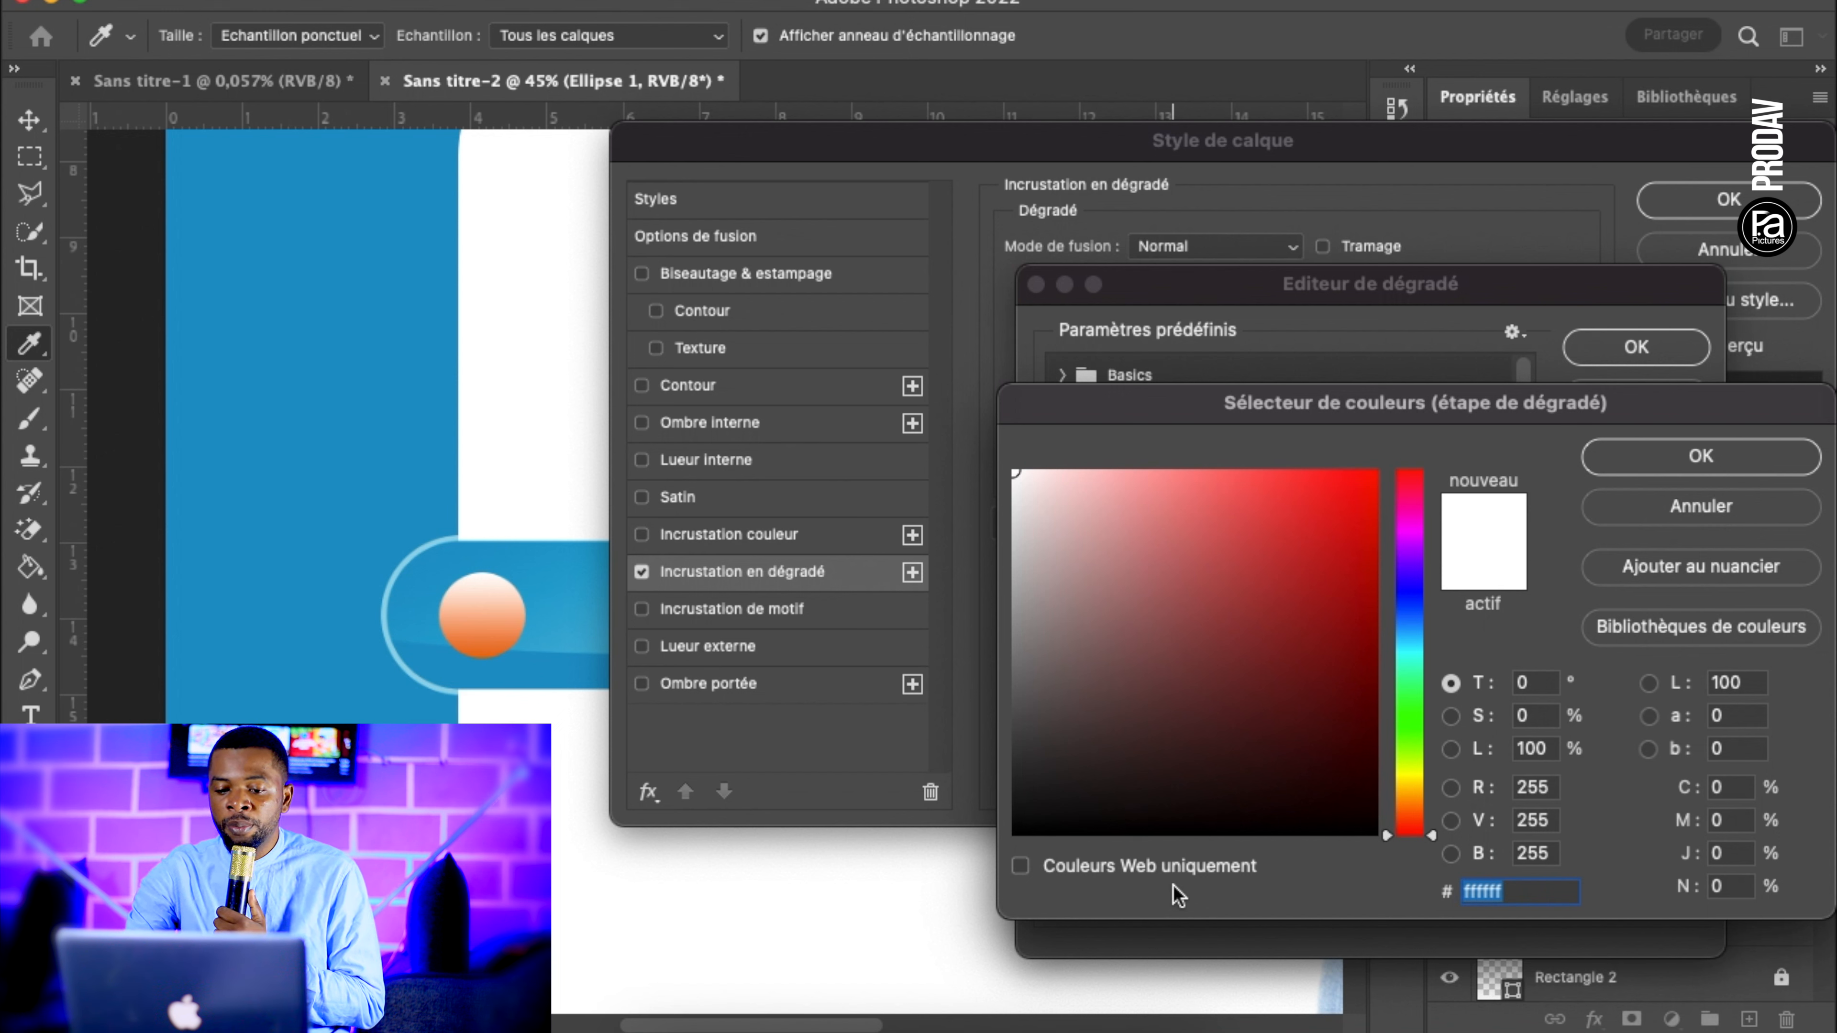
text(FF)
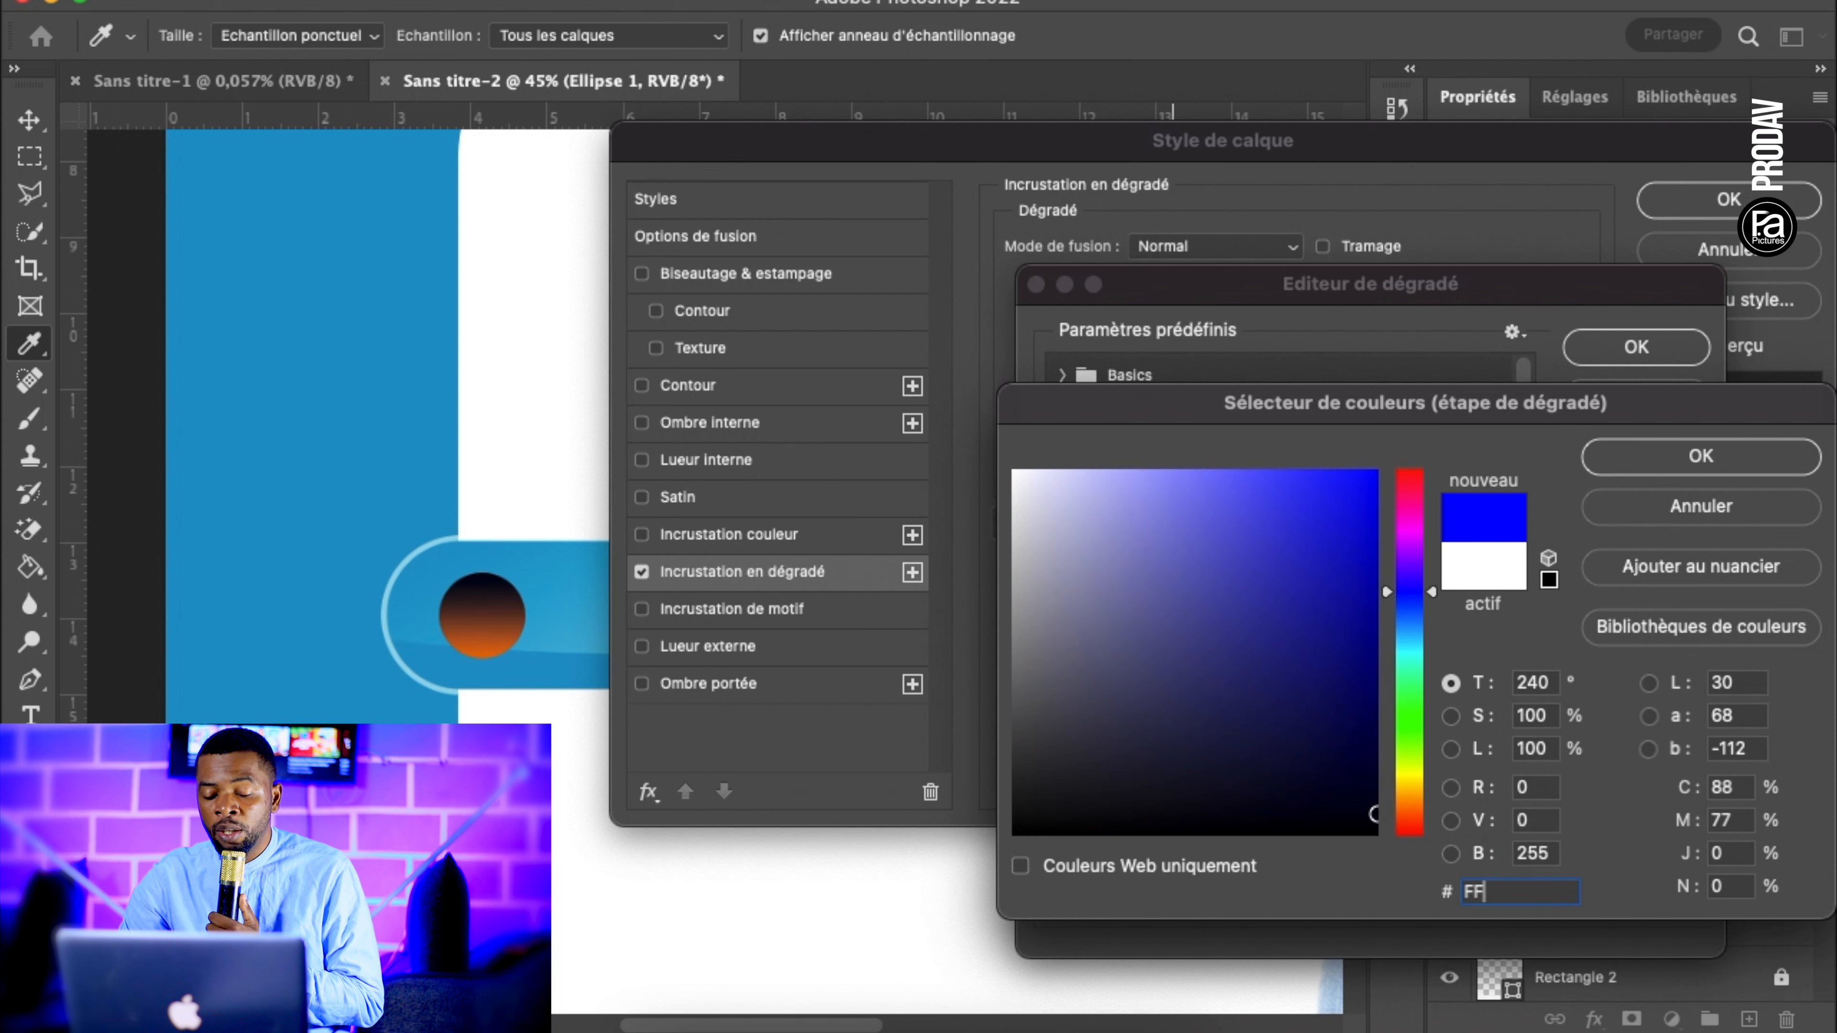
text(C600)
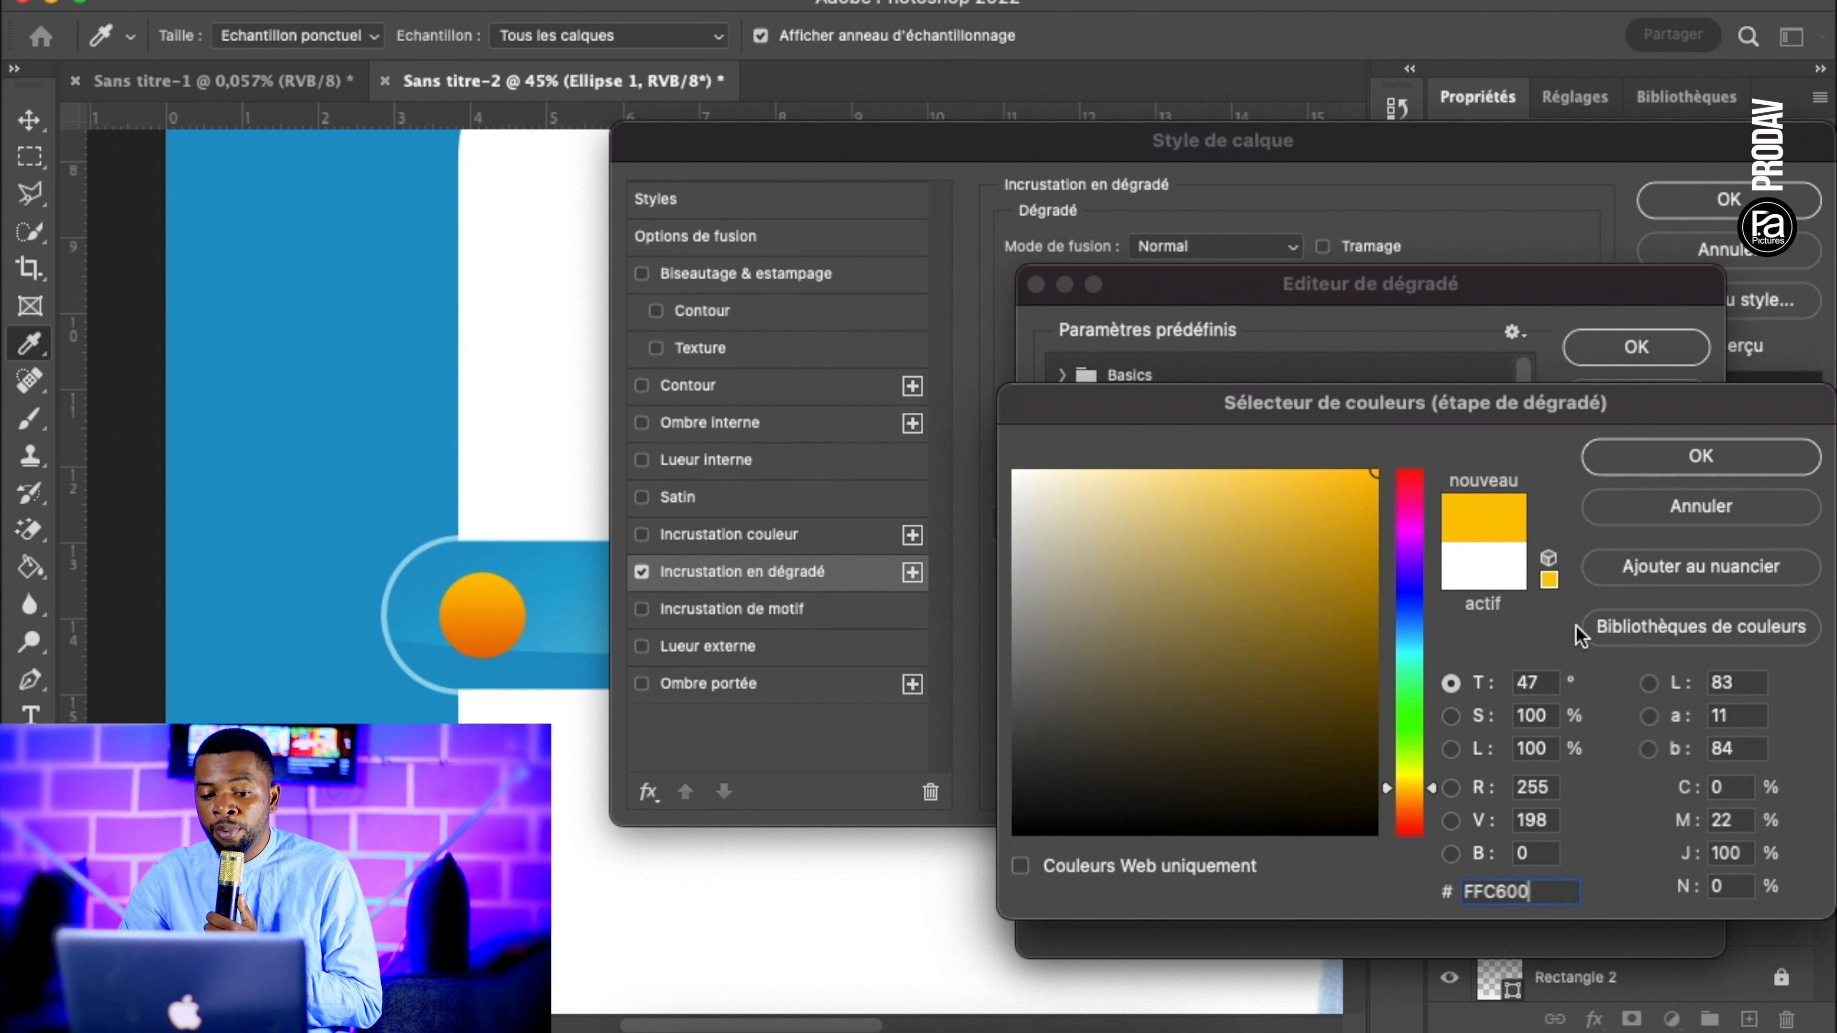
click(1689, 469)
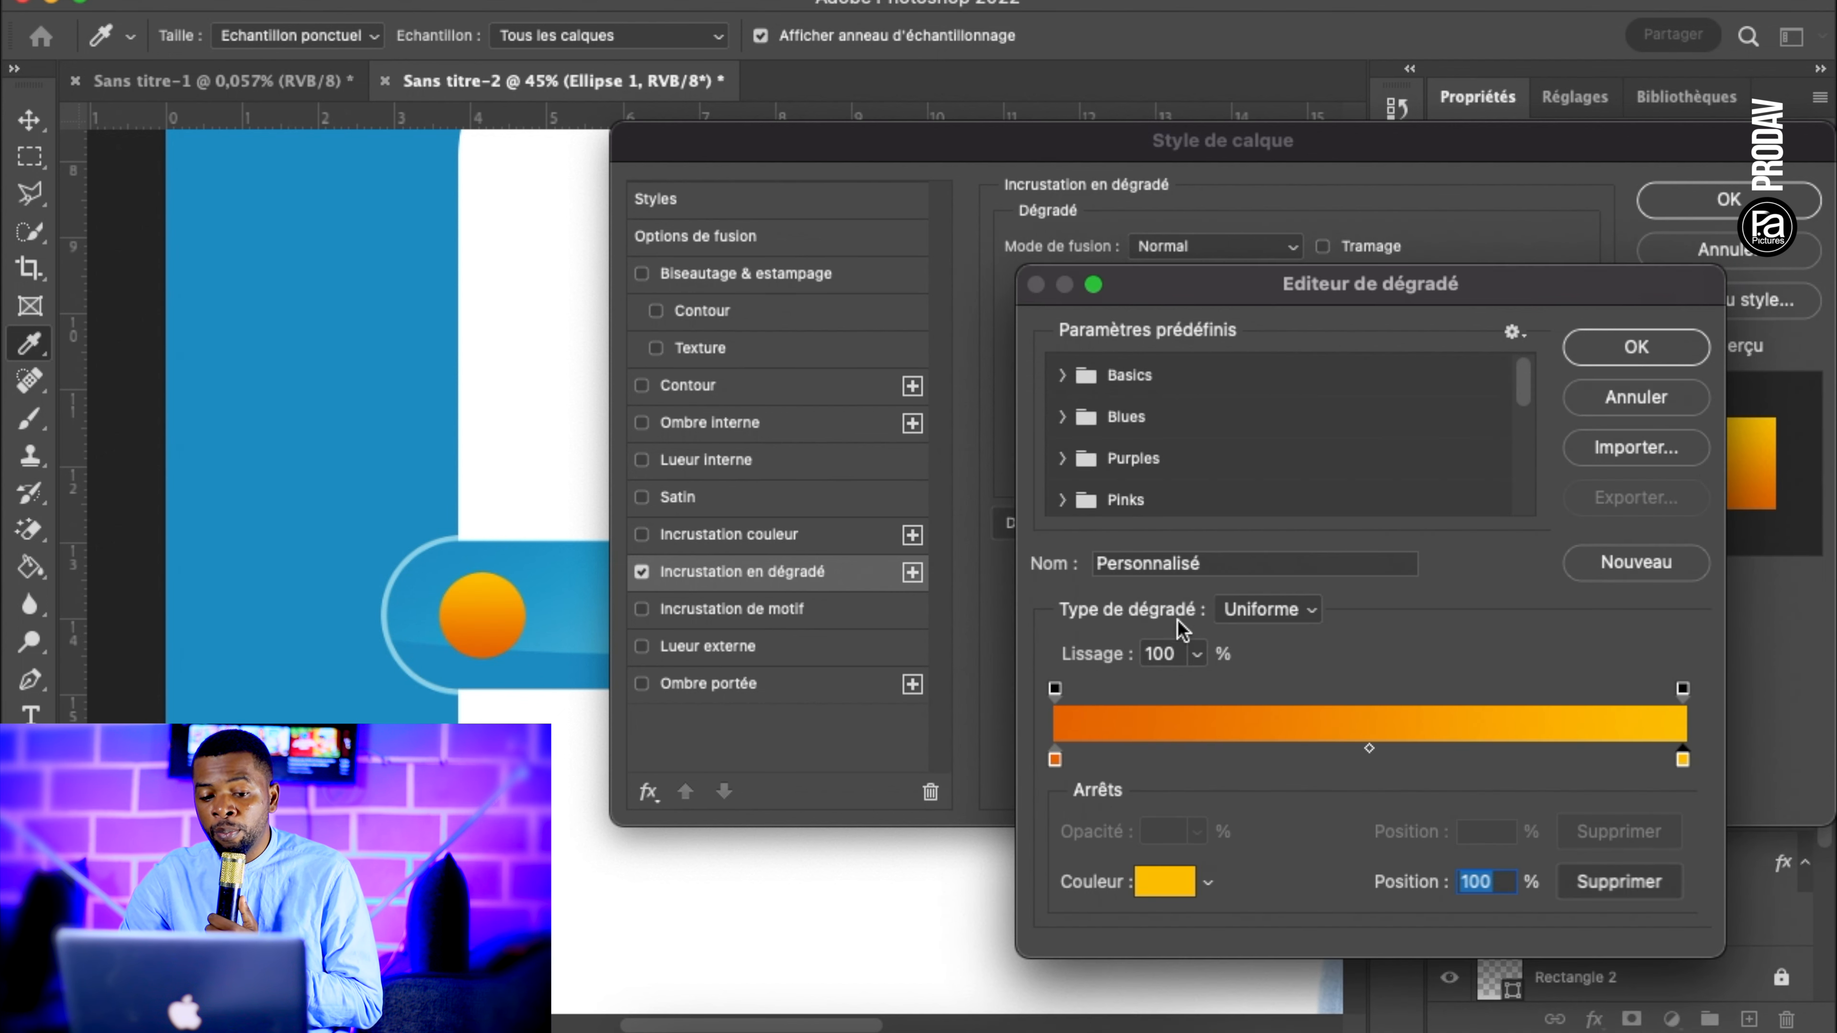
click(1280, 610)
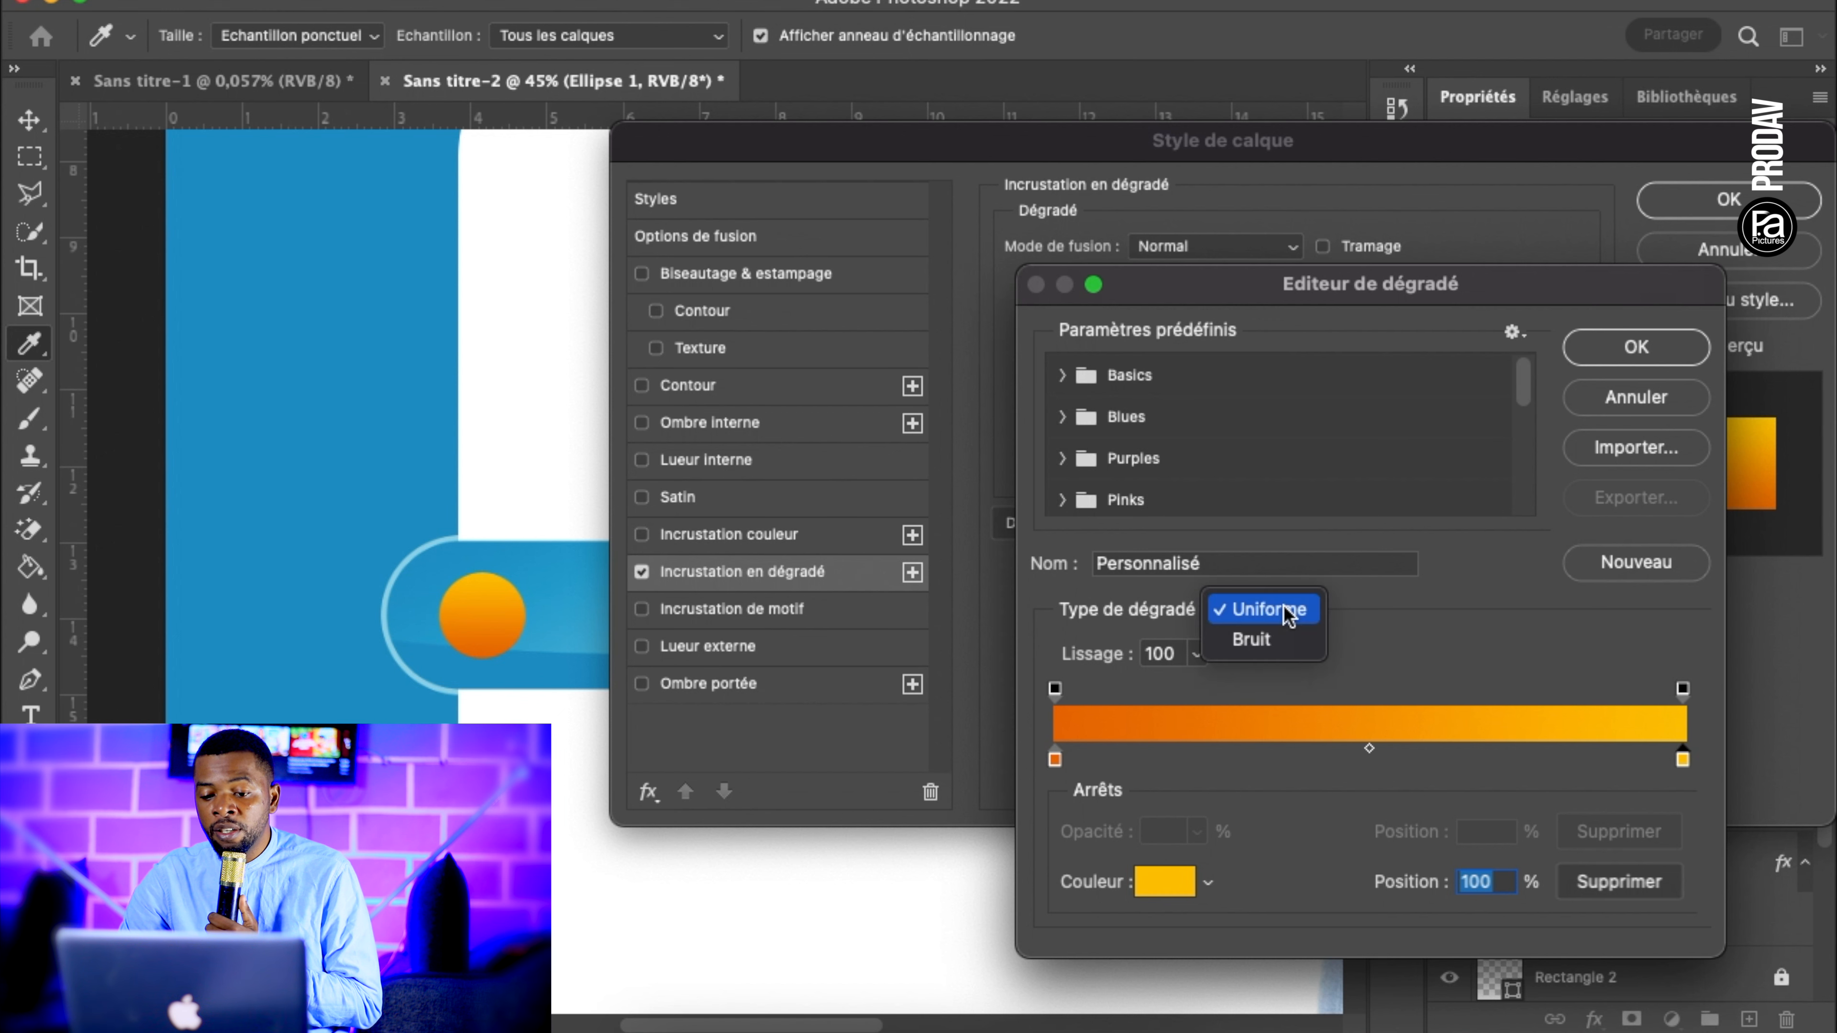
click(1392, 594)
click(1636, 347)
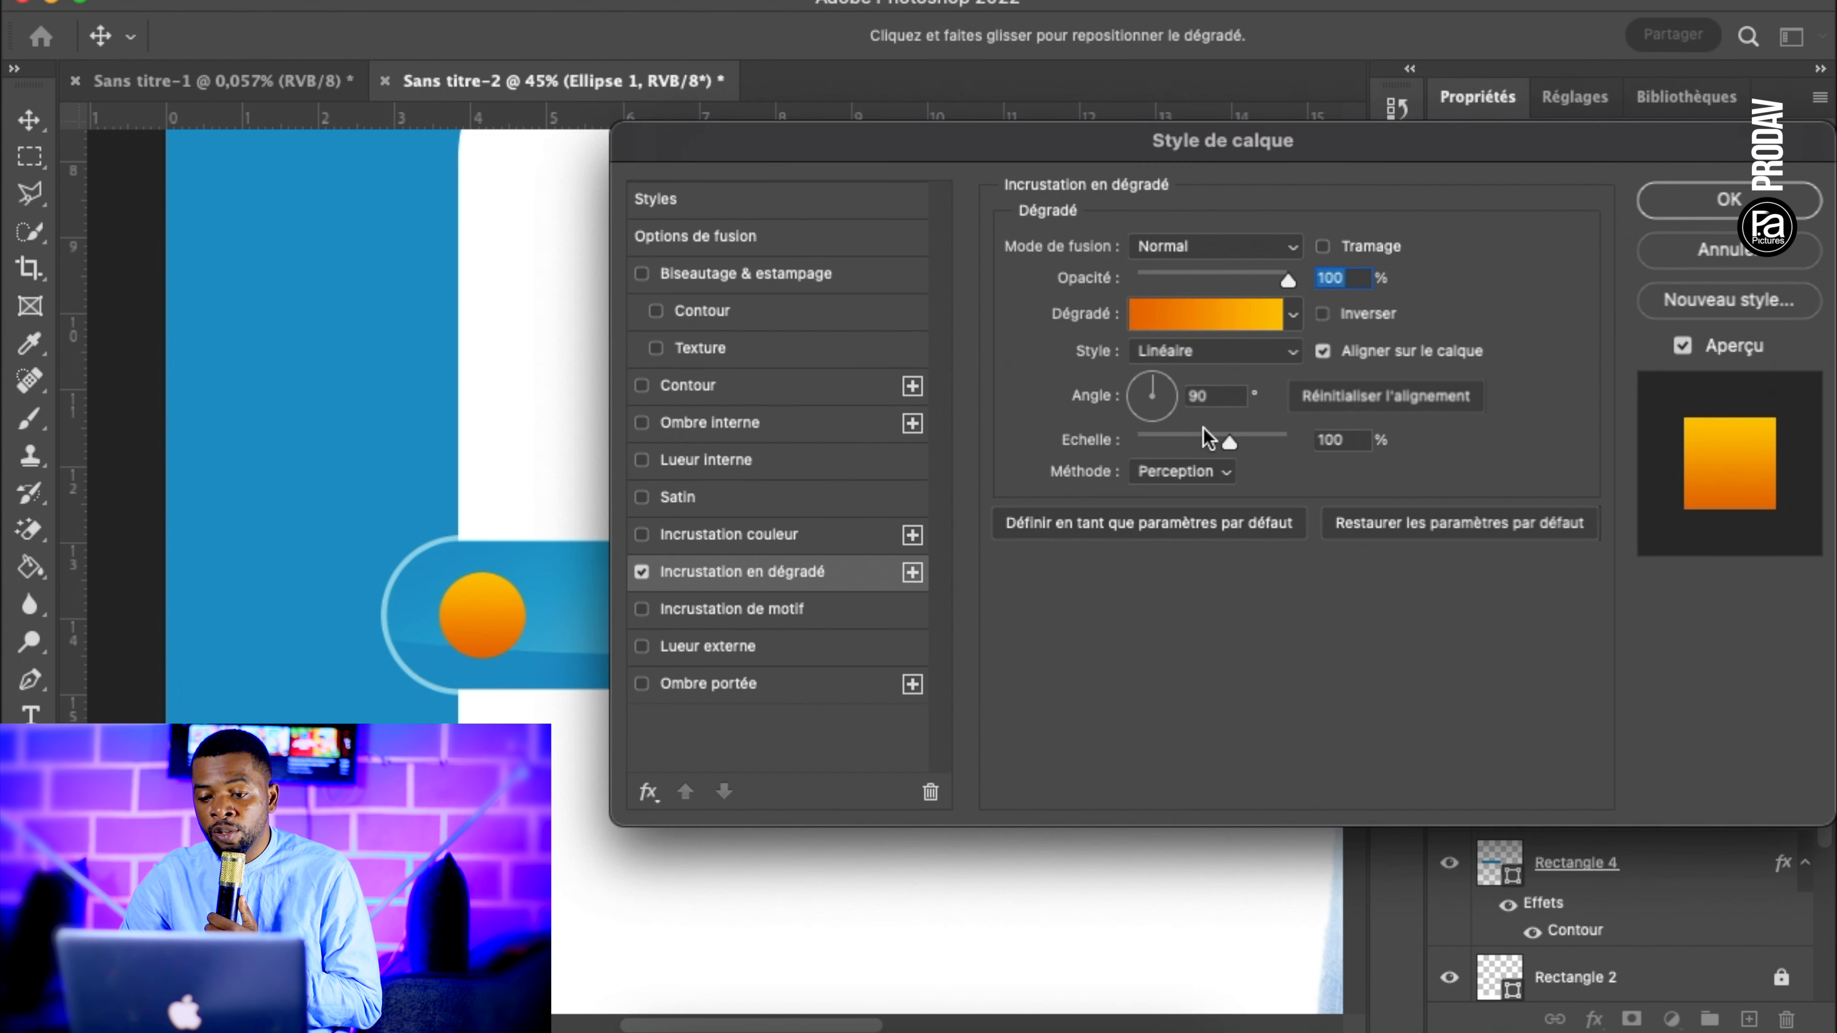
- Change the circle's gradient overlay style to Radial and set its angle to -67°
click(1173, 355)
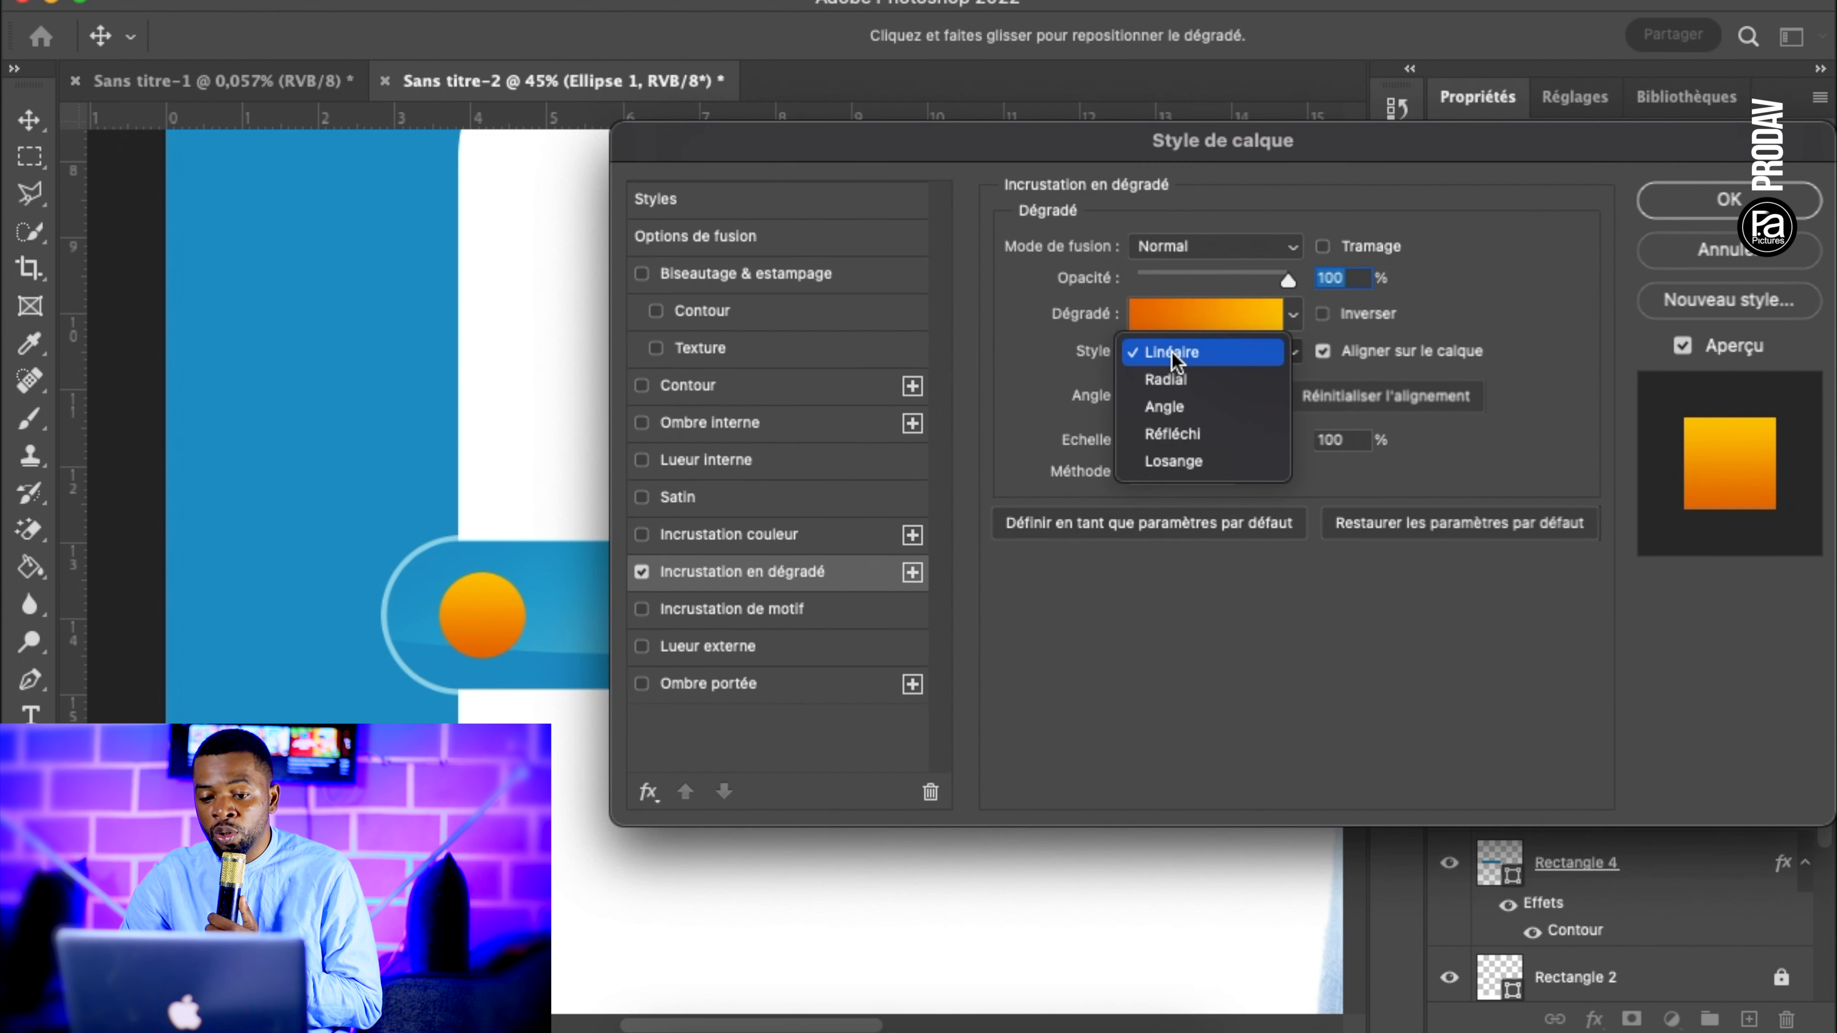
click(1169, 384)
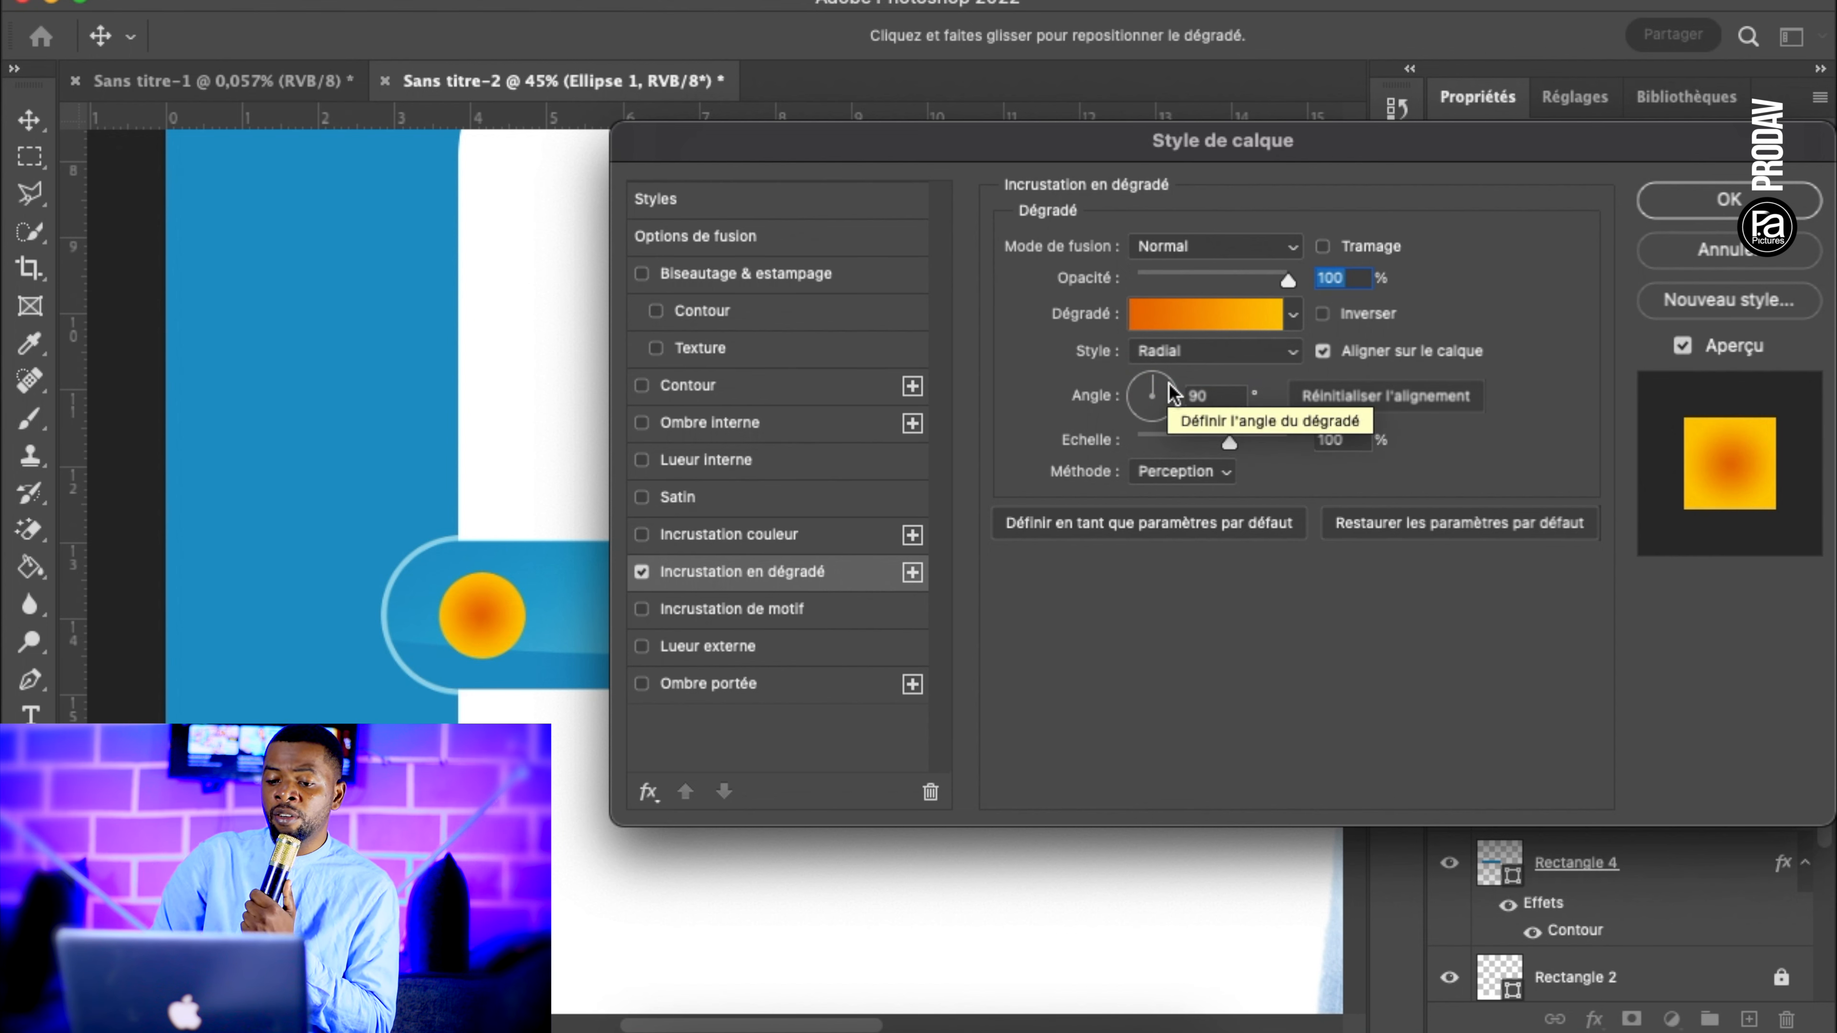
click(1205, 395)
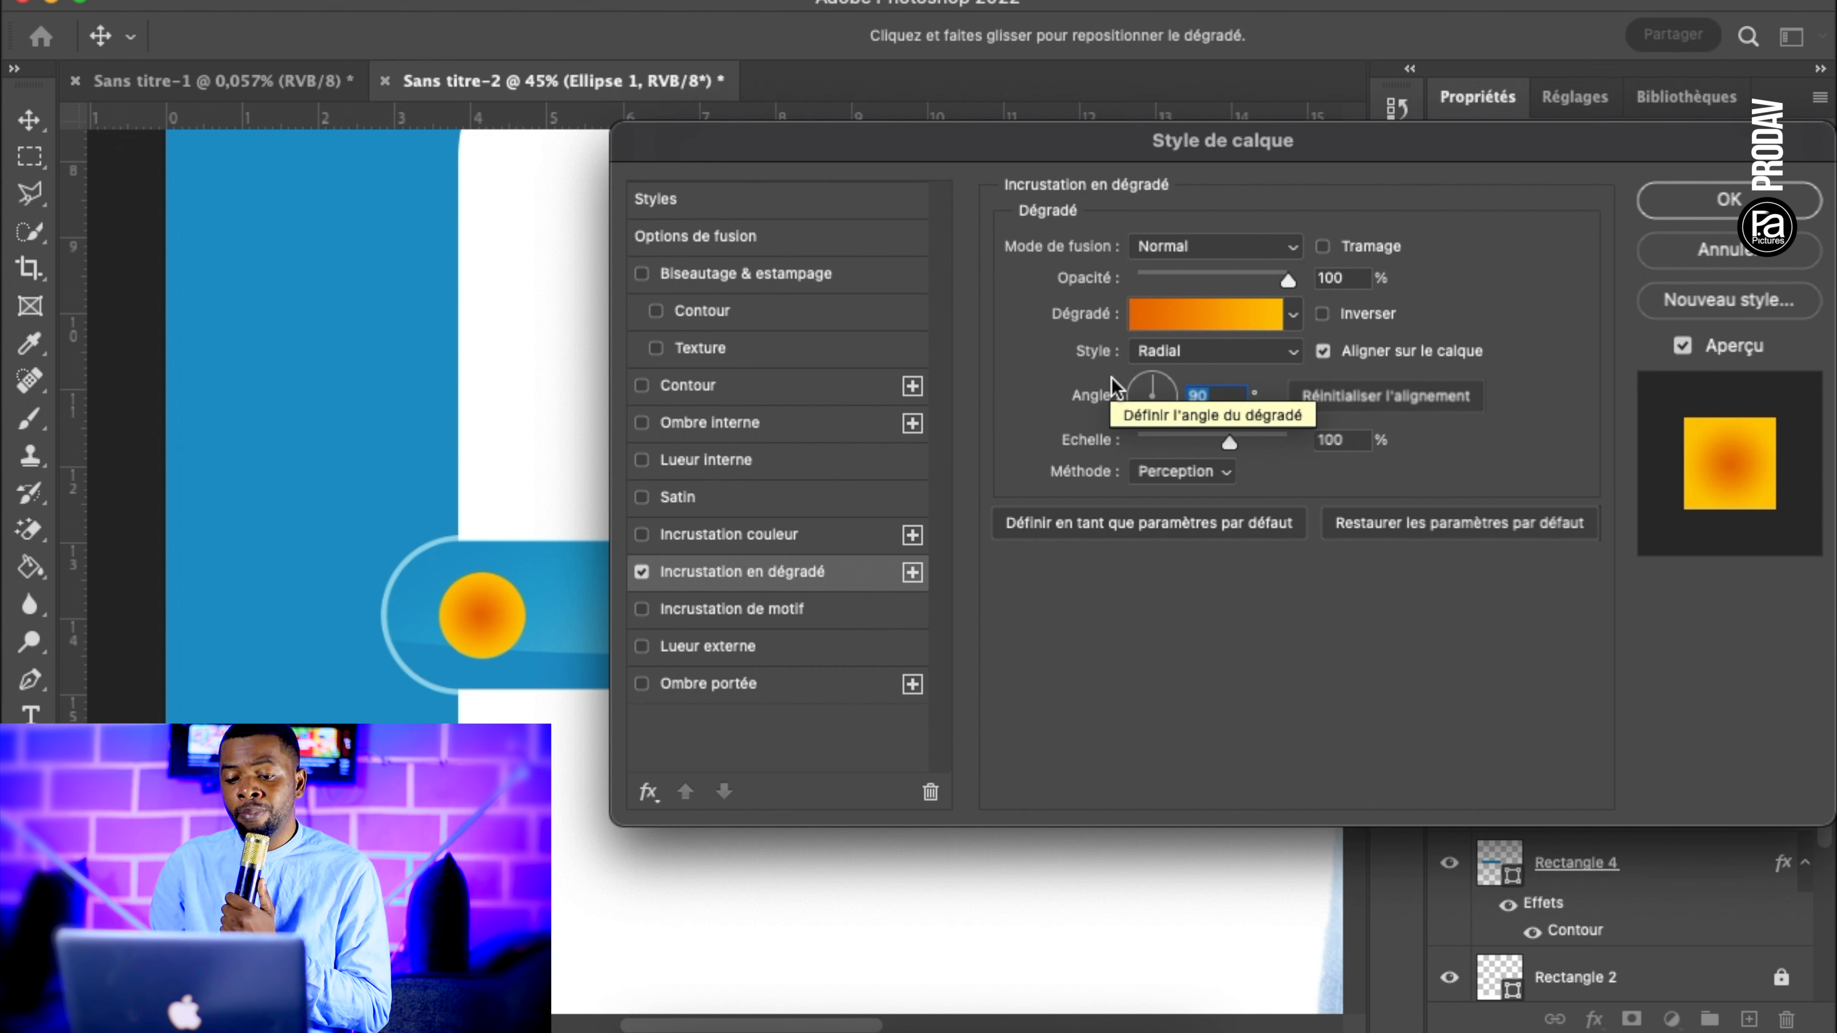
text(-67)
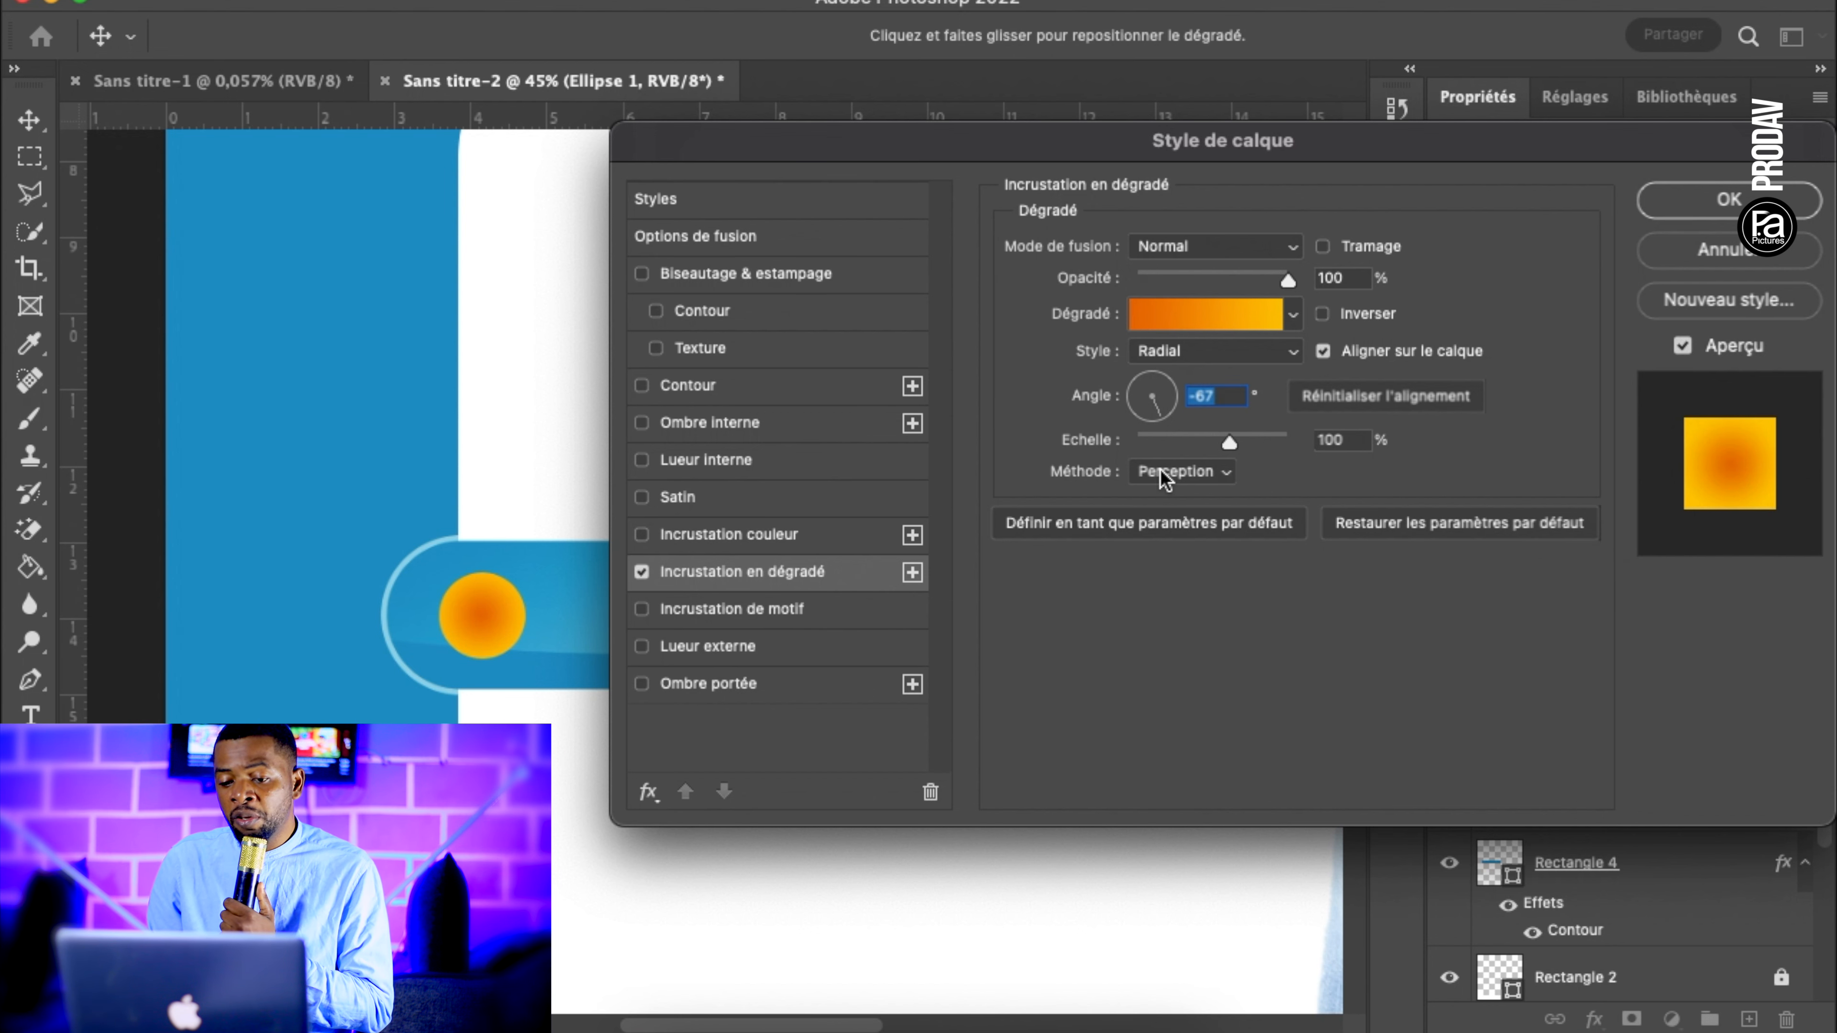
- Move the gradient's orange colour stop to position 25 % and accept the gradient
click(1207, 312)
drag(1056, 760, 1211, 760)
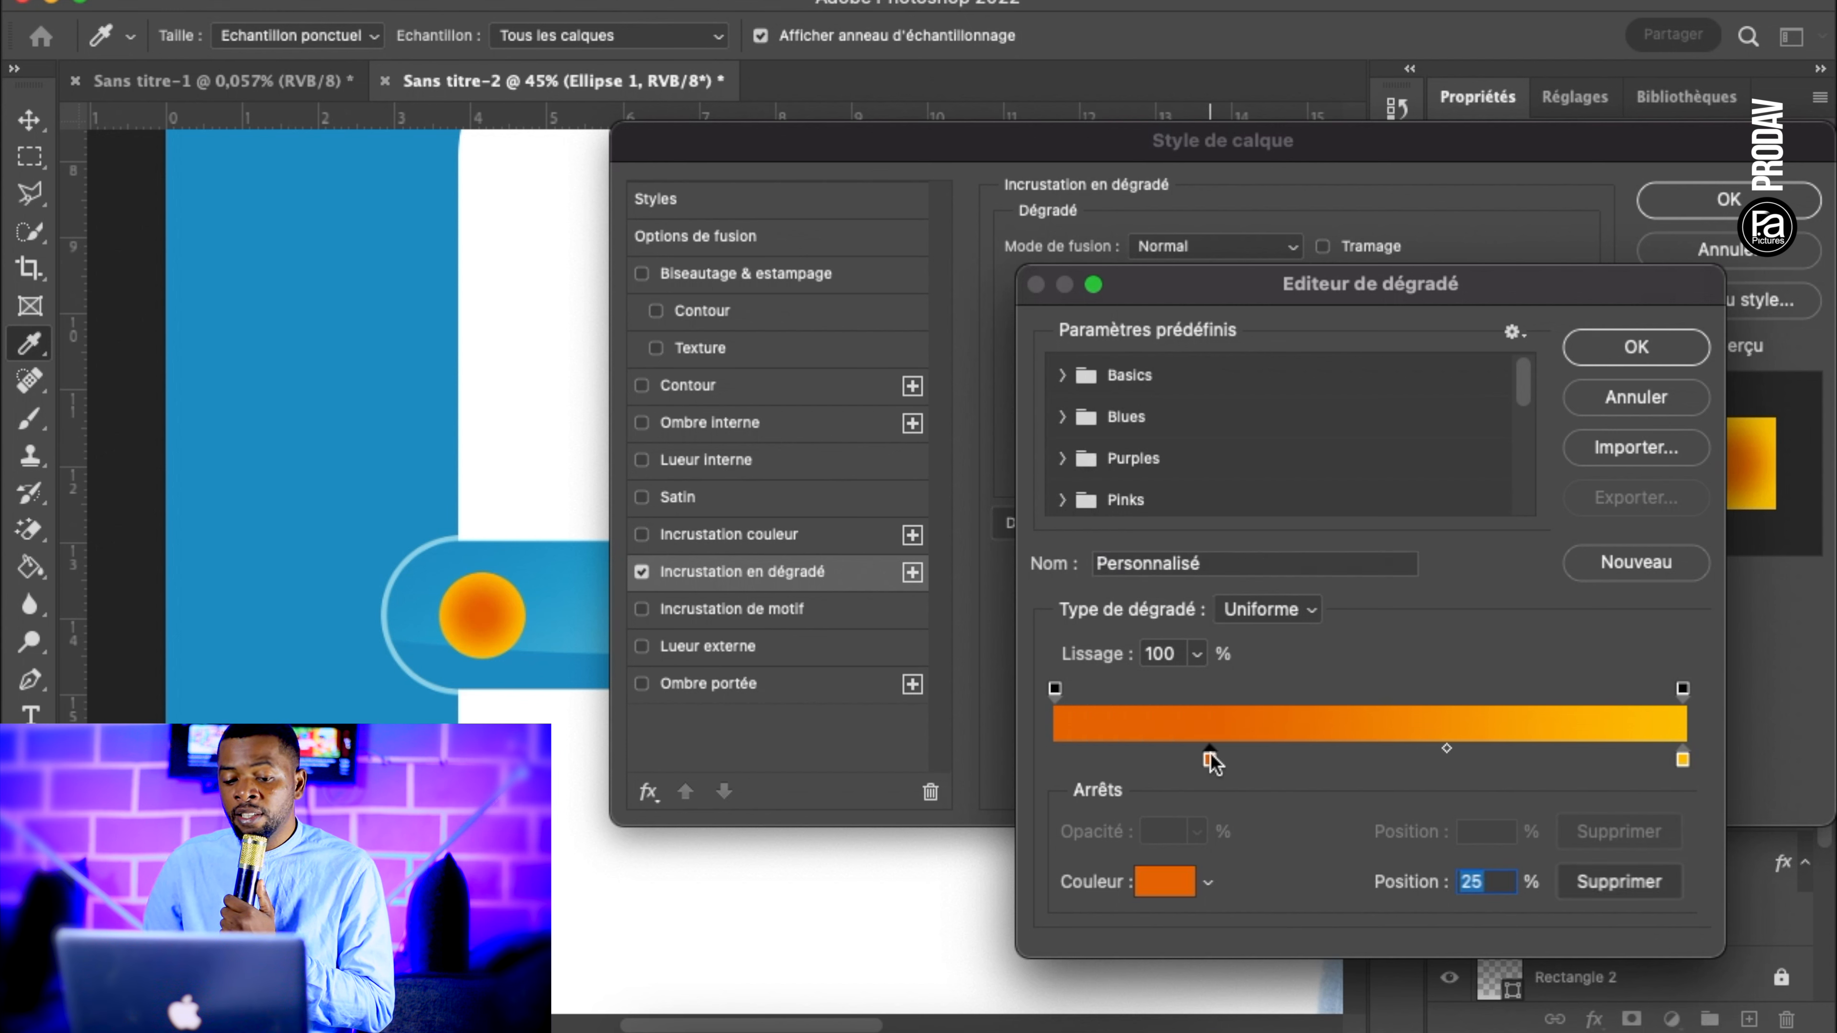
click(1595, 360)
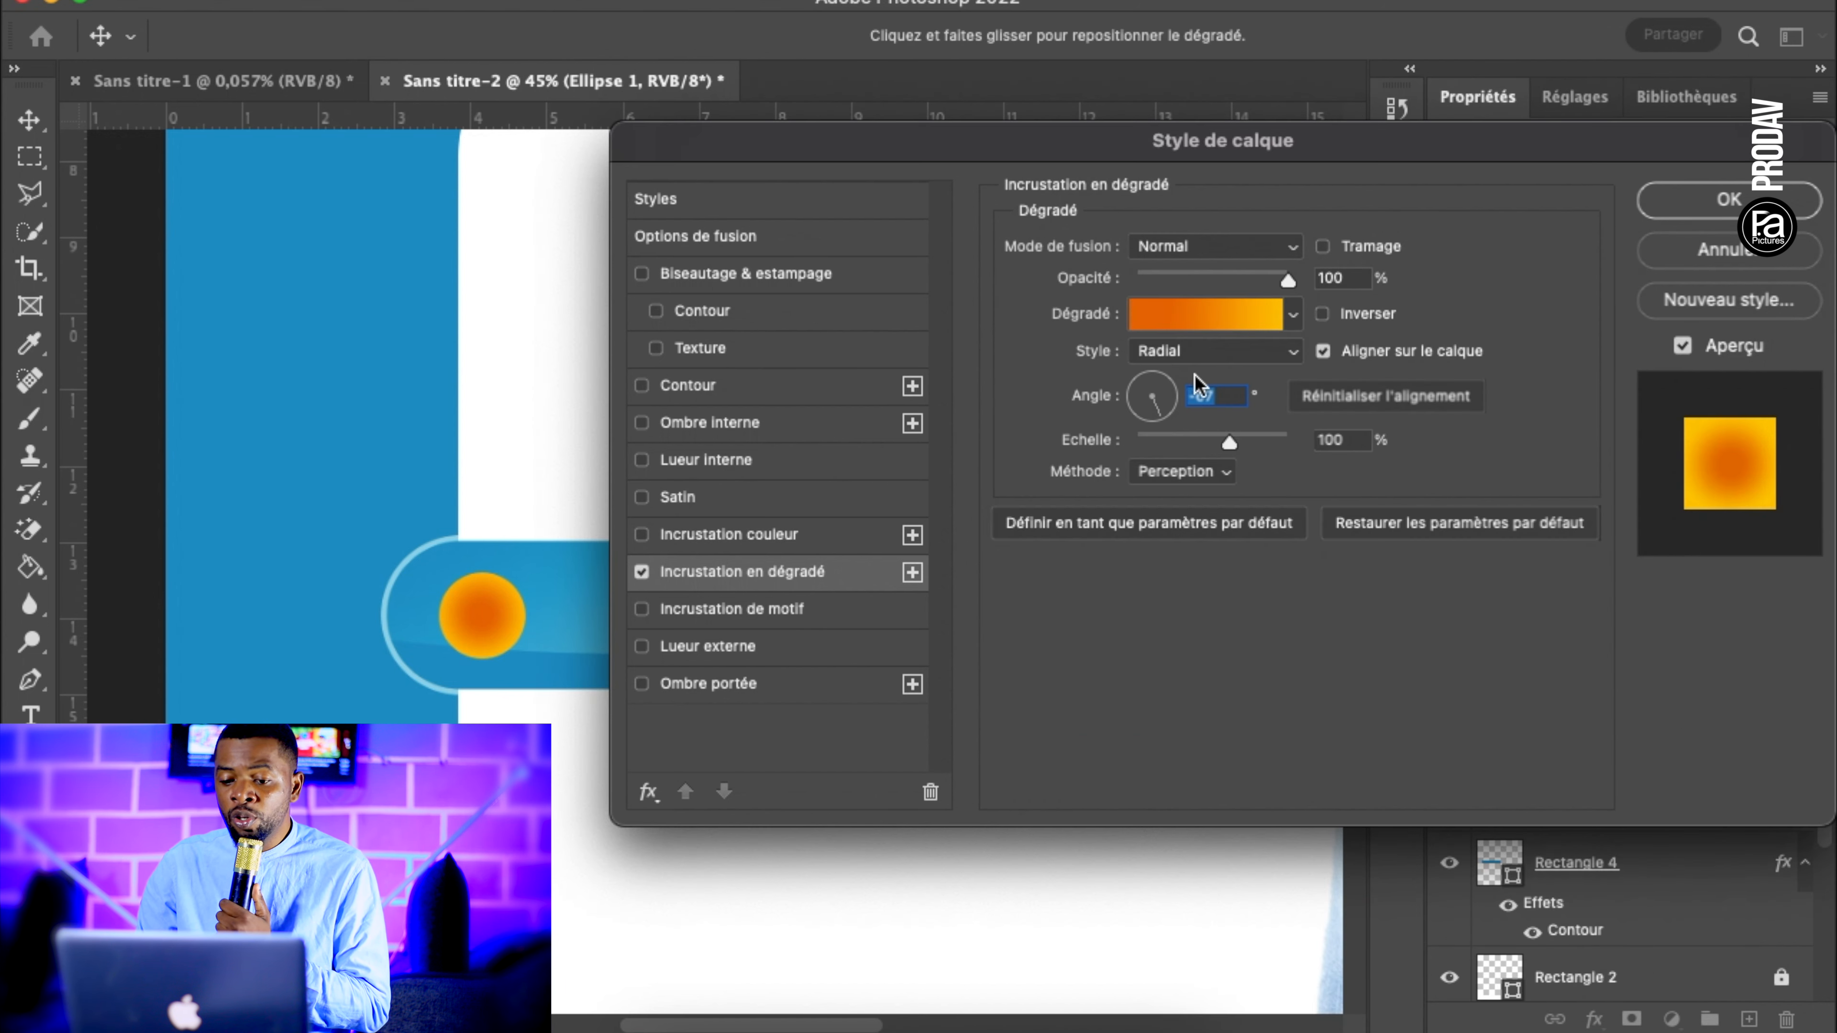
- Change the circle's gradient overlay to the Linear style with a -46° angle and 84 % scale, and apply the layer style
click(1172, 423)
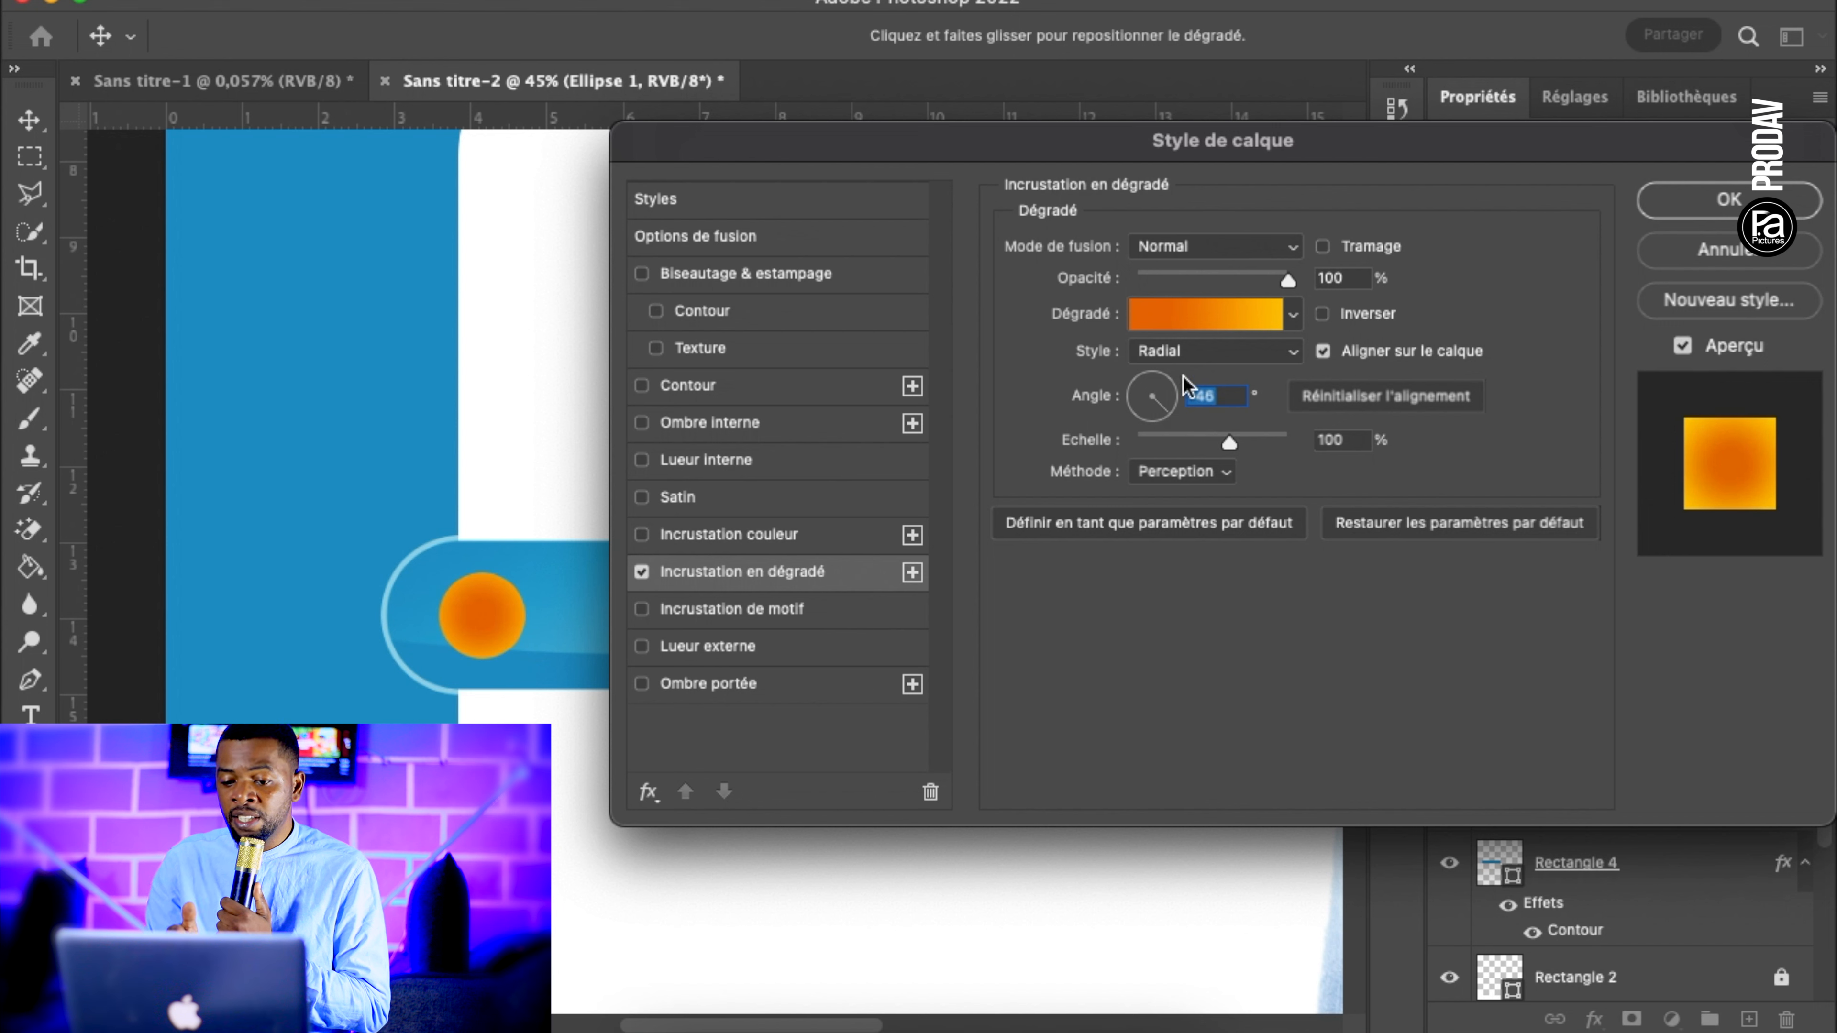
click(1215, 353)
click(1190, 327)
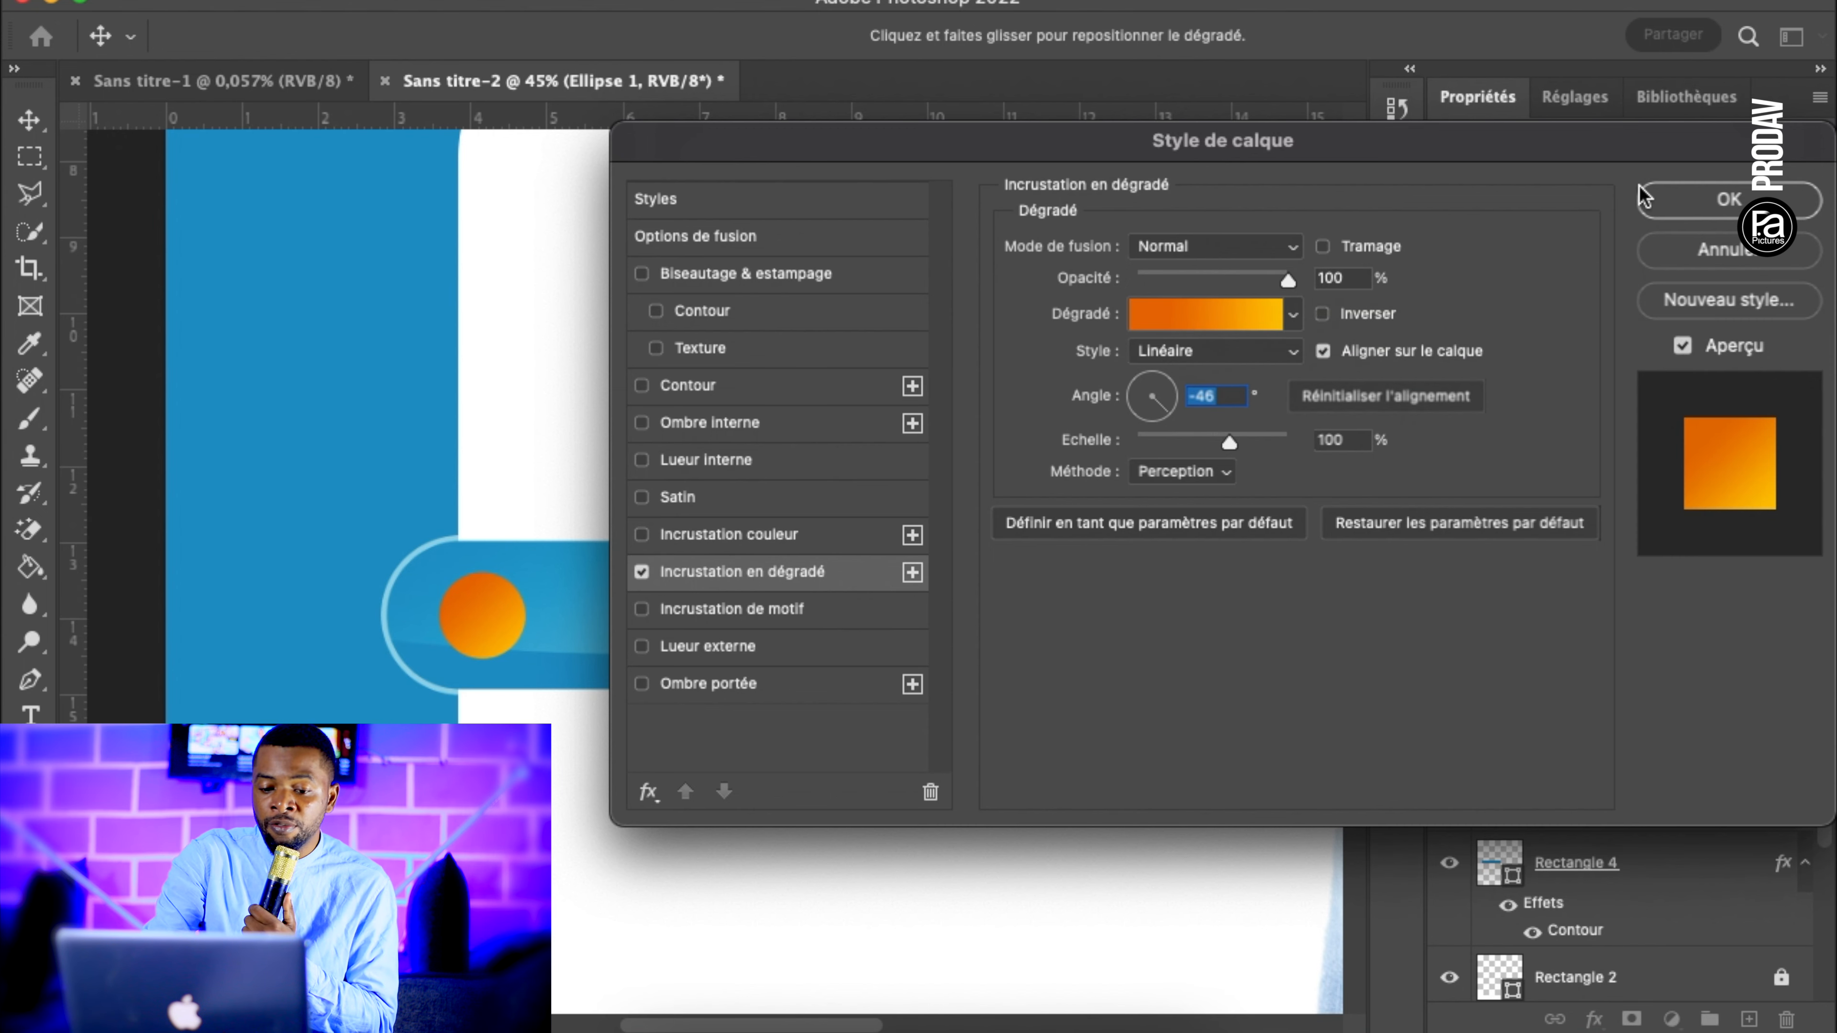
mouse_move(1229, 441)
mouse_down()
mouse_move(1273, 443)
mouse_move(1210, 454)
mouse_up()
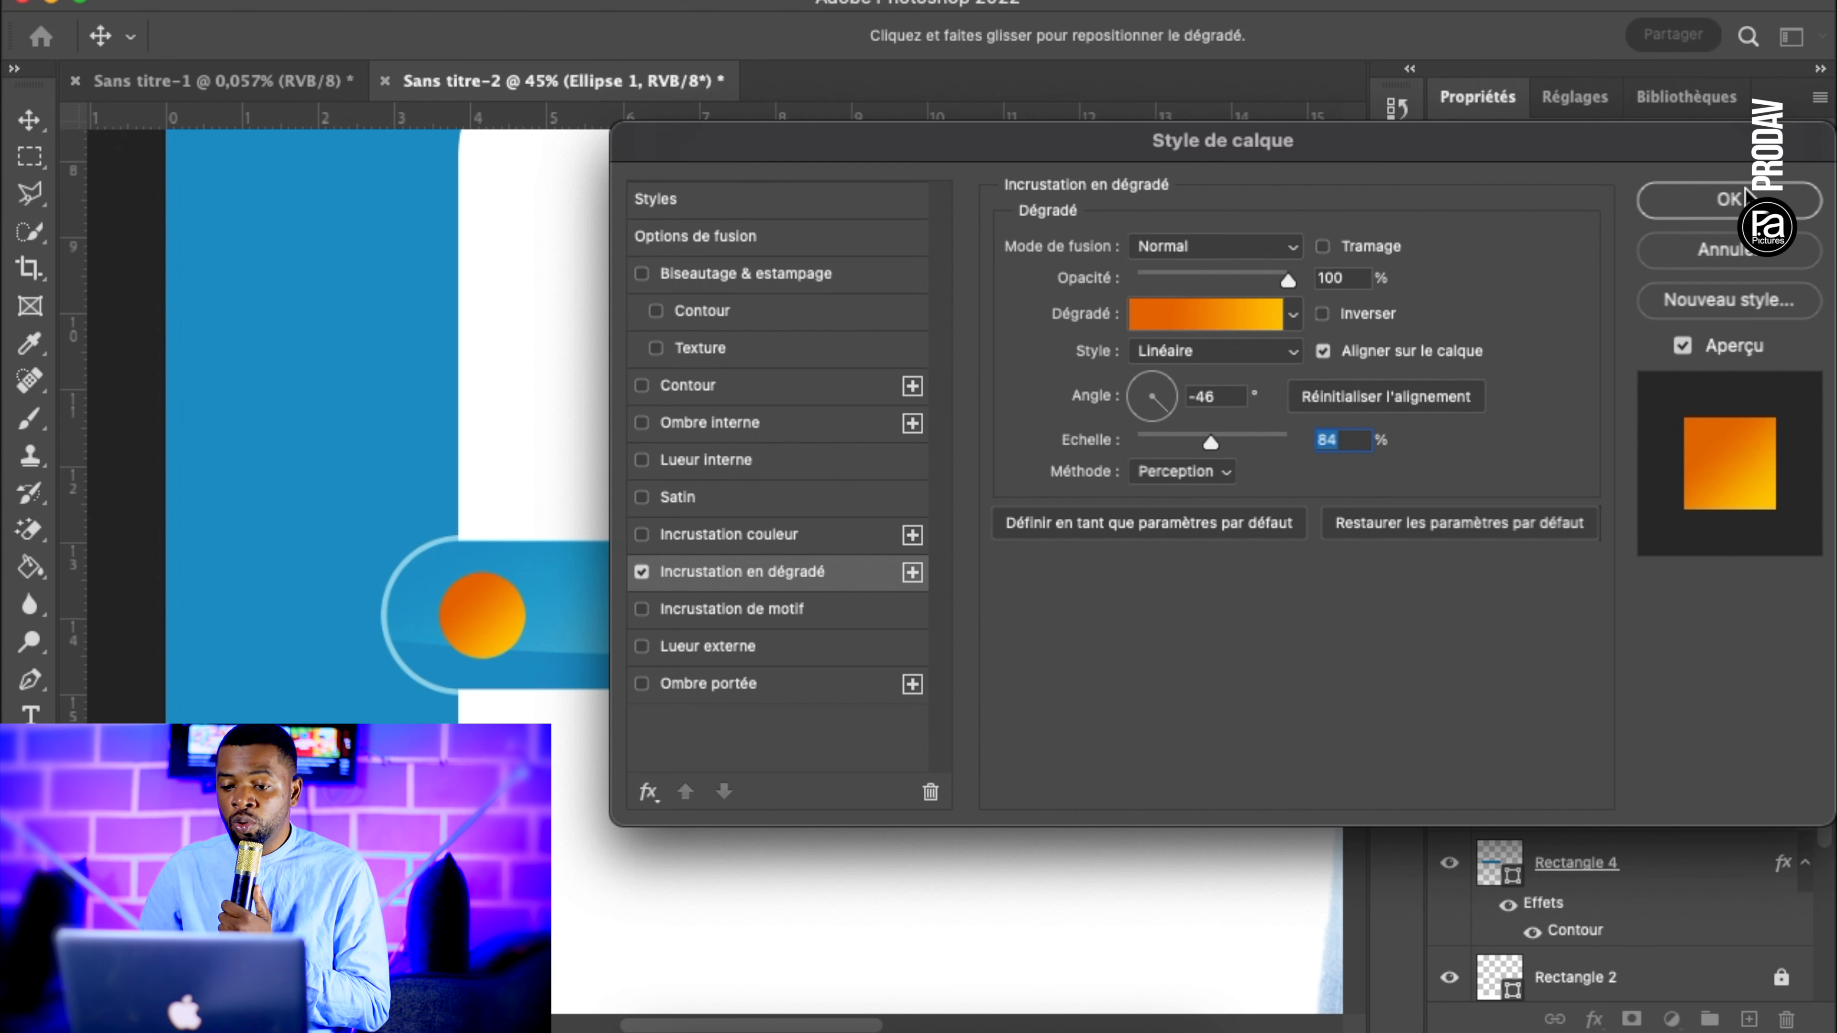
click(1745, 199)
- On a new layer, draw a closed check-mark path about 0.58 × 0.32 cm inside the orange circle with the Pen tool
scroll(734, 604, up, 5)
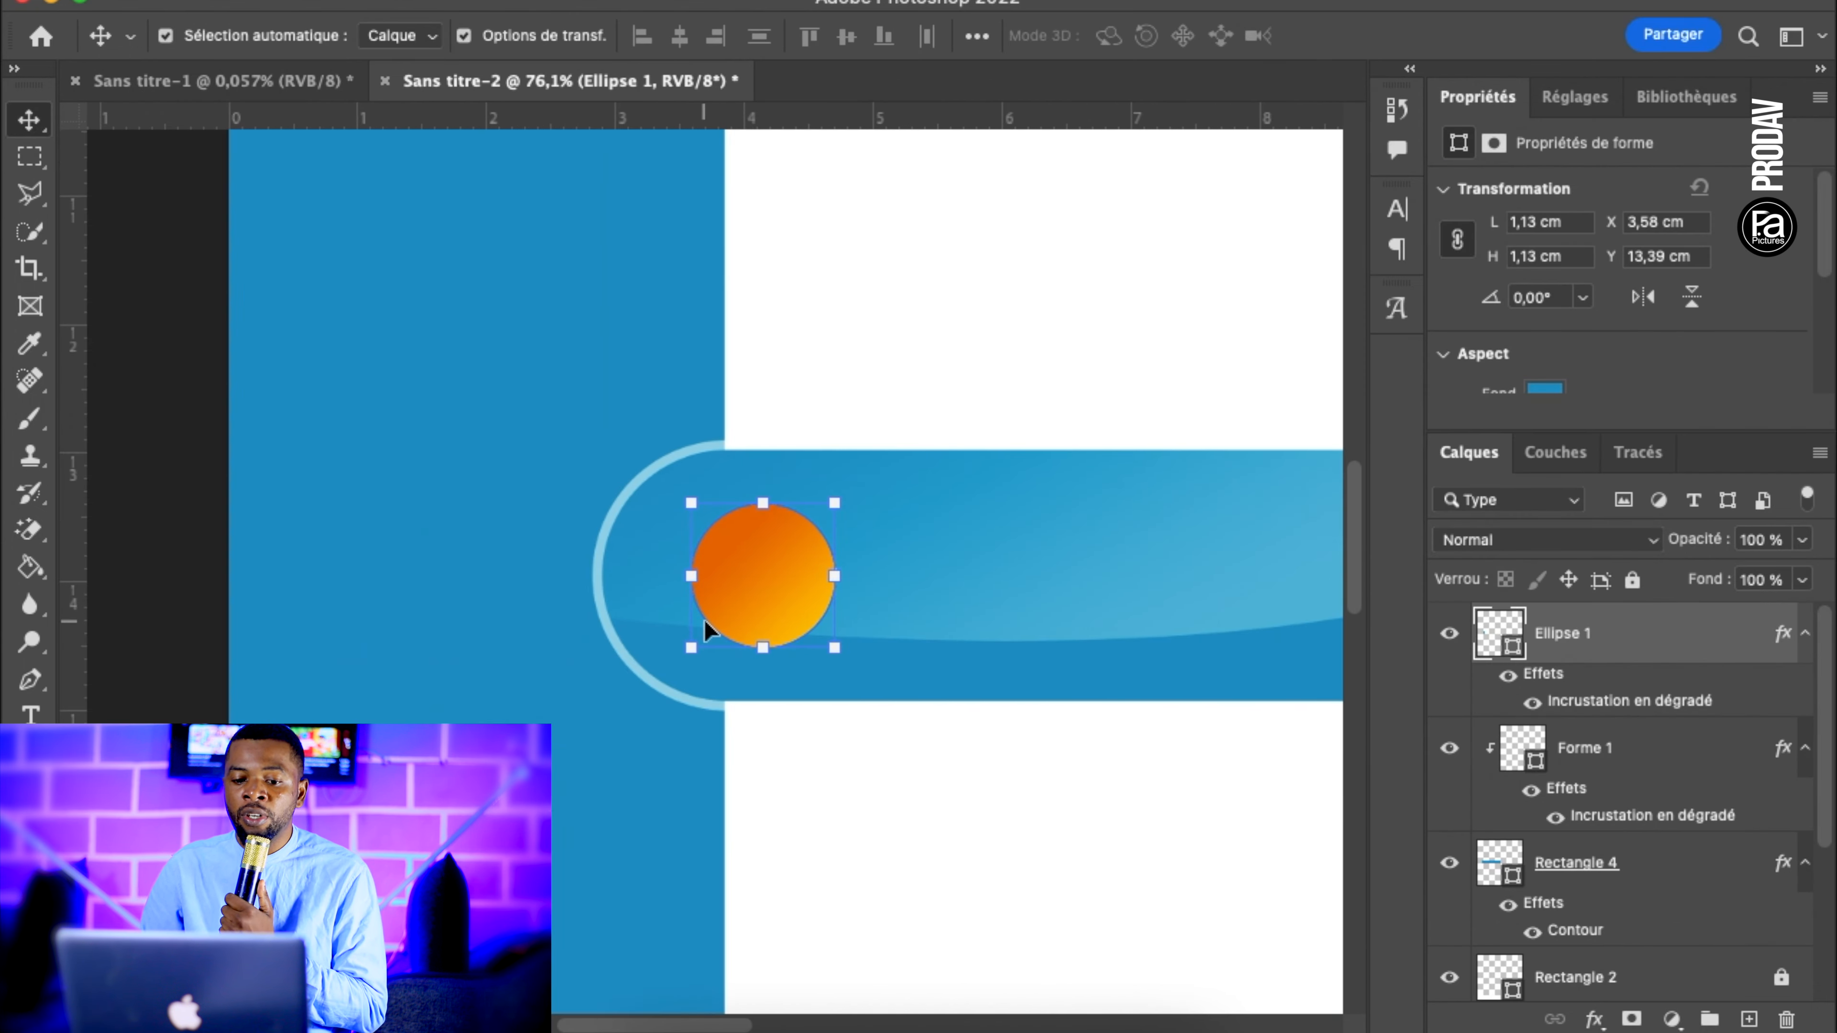
scroll(704, 620, up, 6)
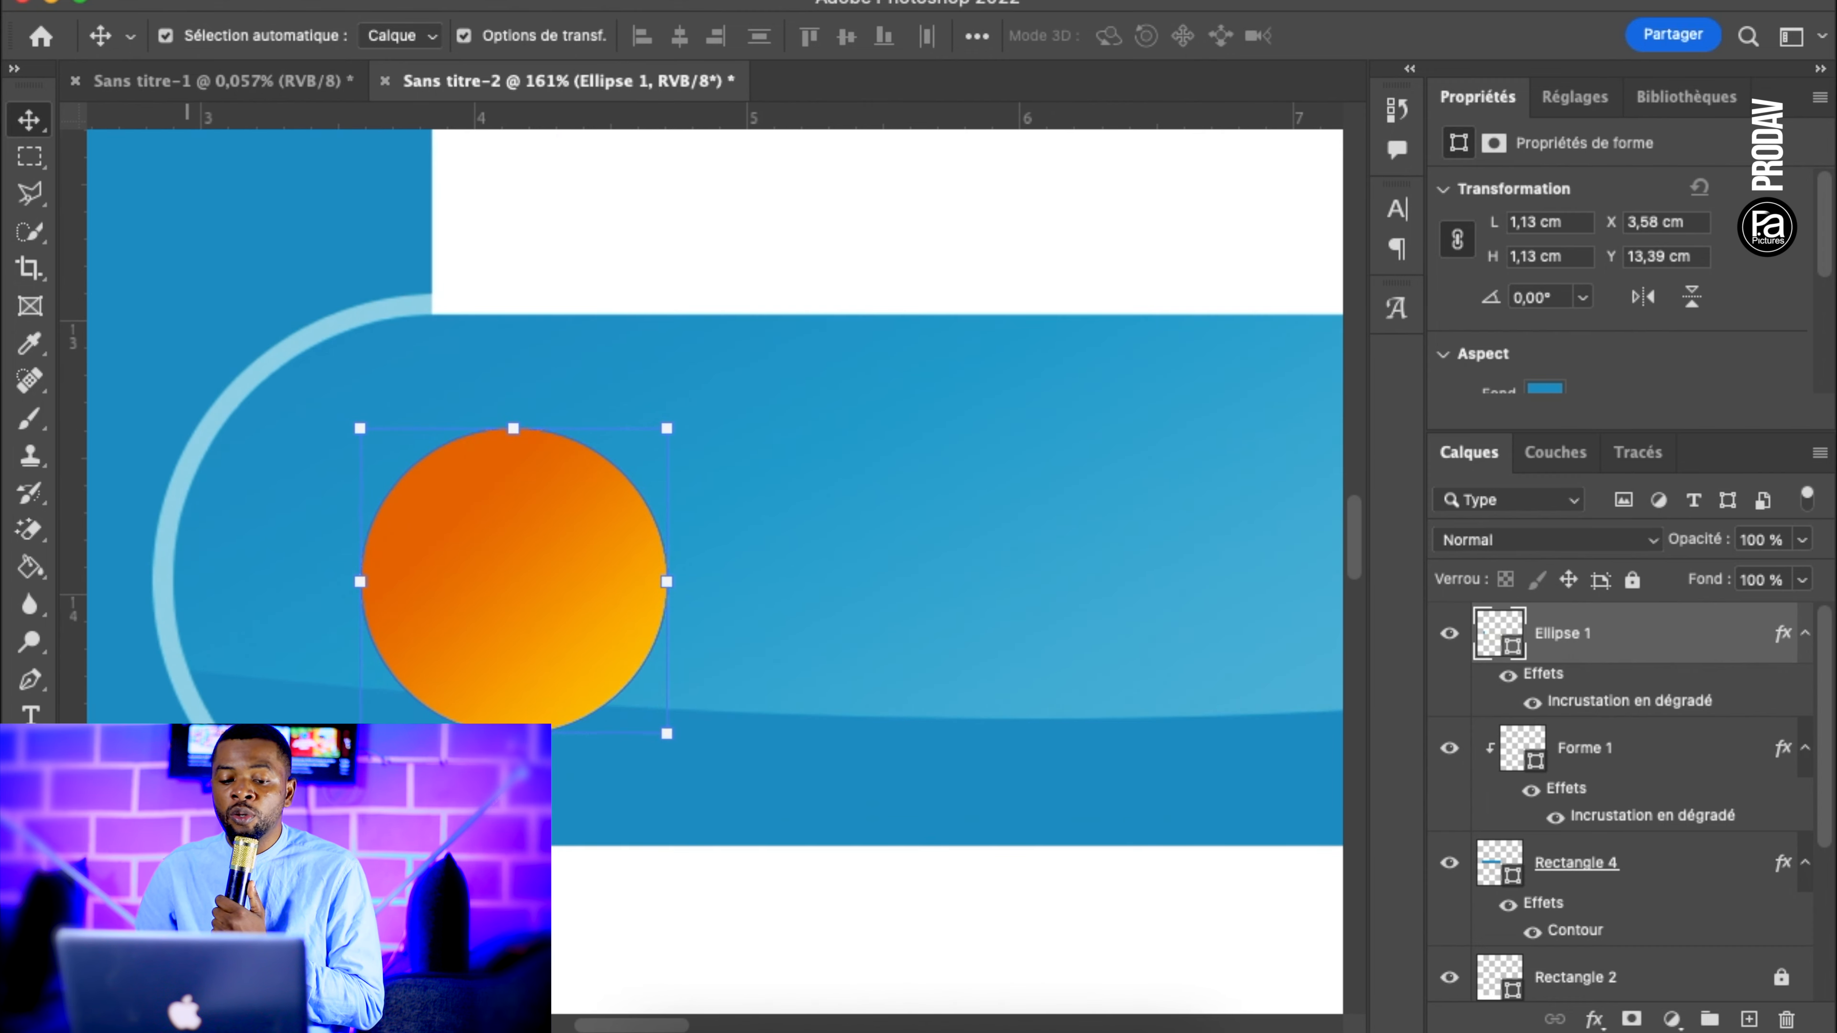
click(1749, 1019)
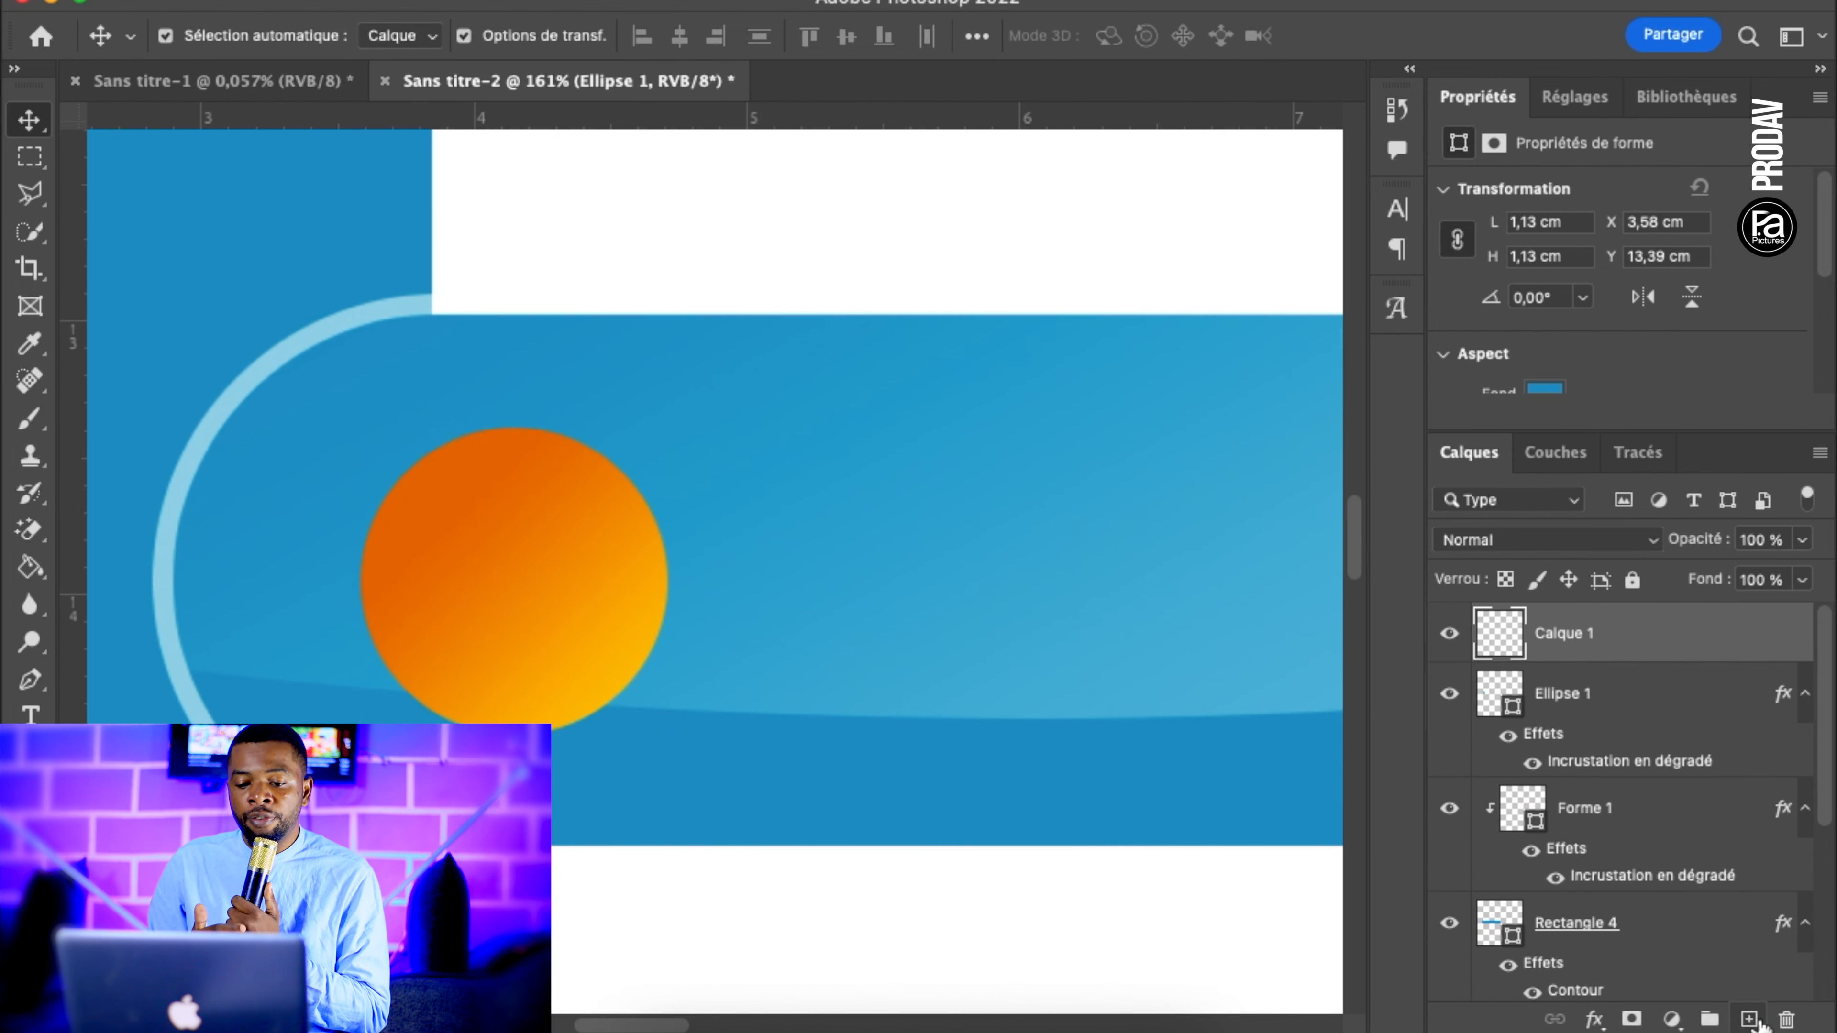
click(29, 680)
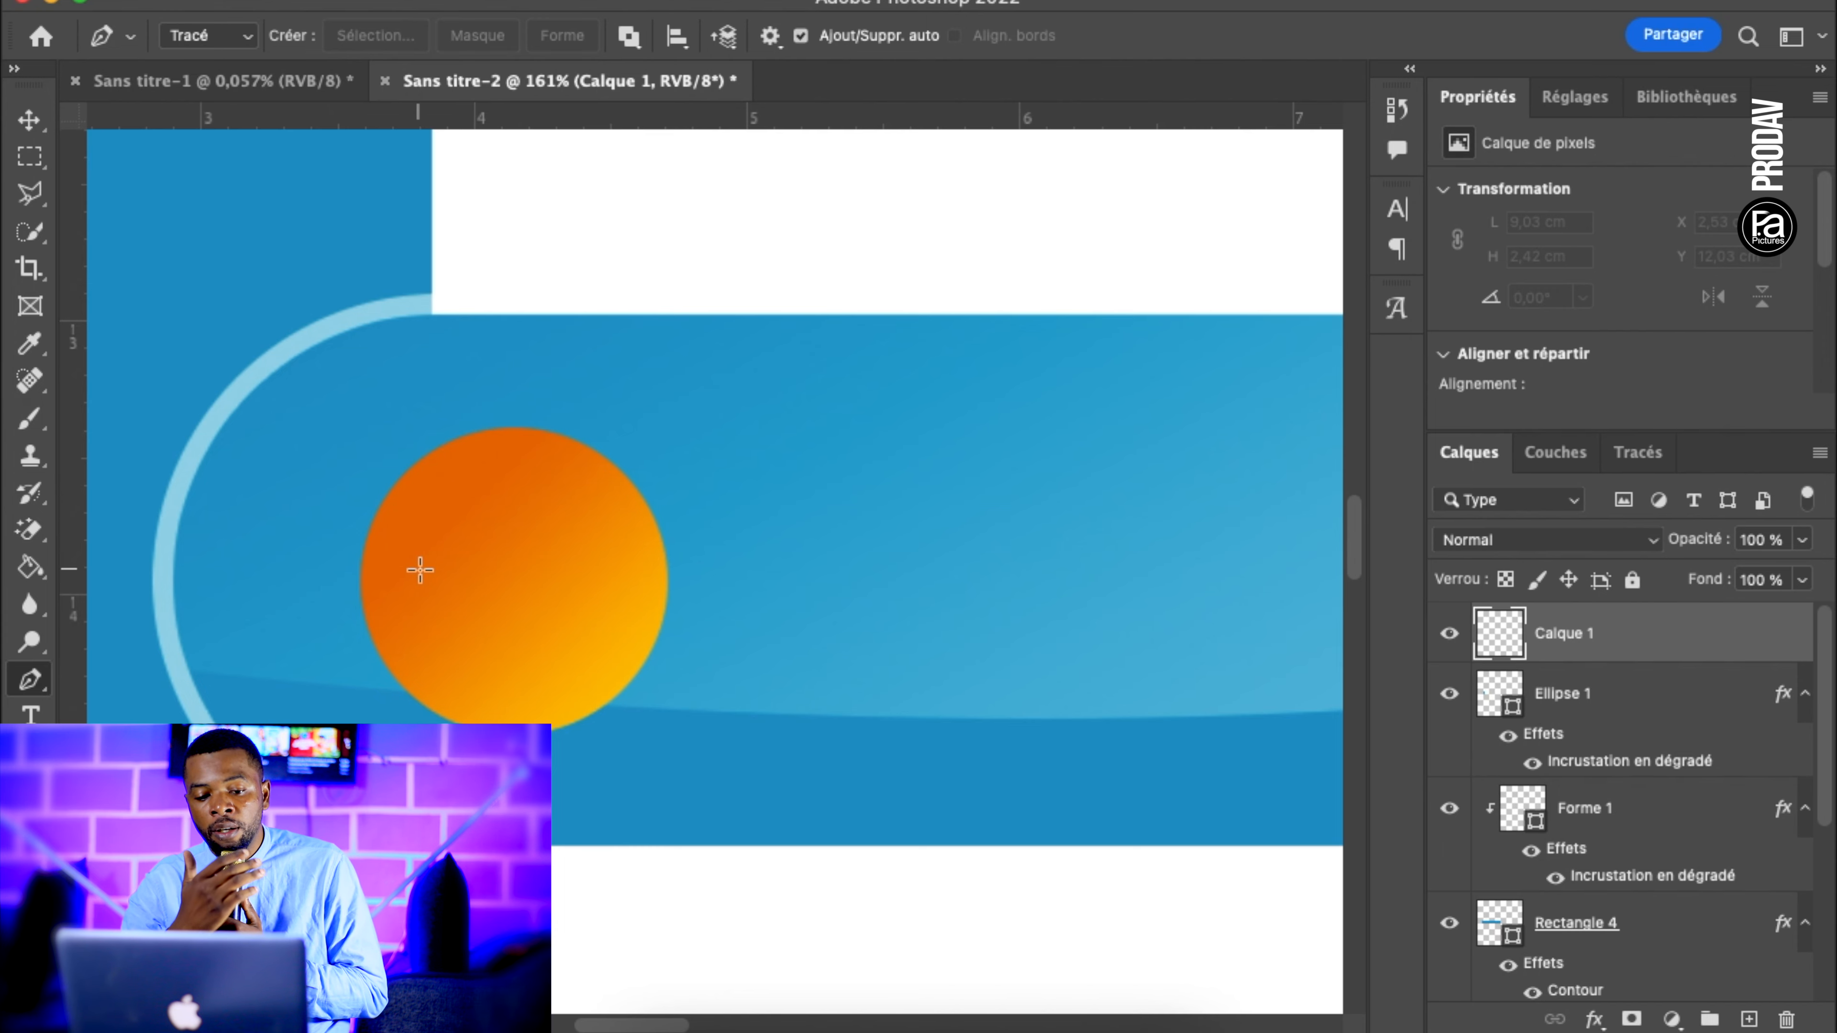
click(439, 571)
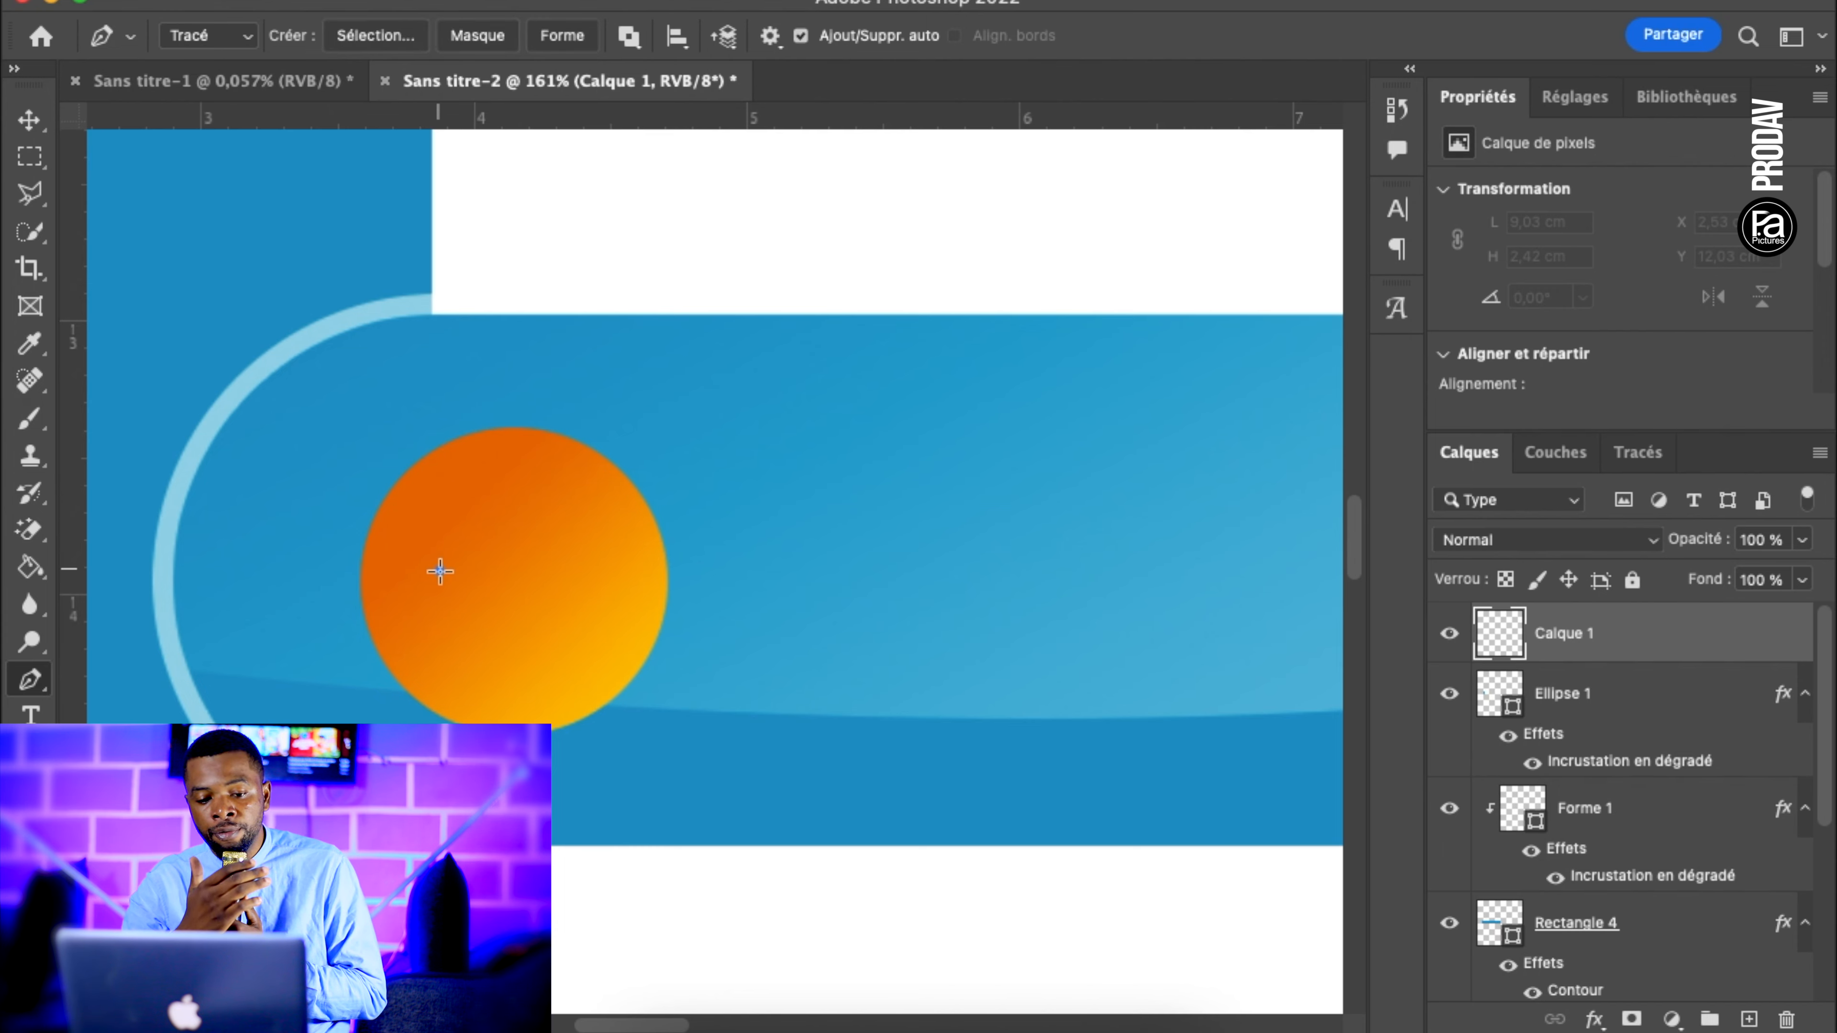
click(494, 630)
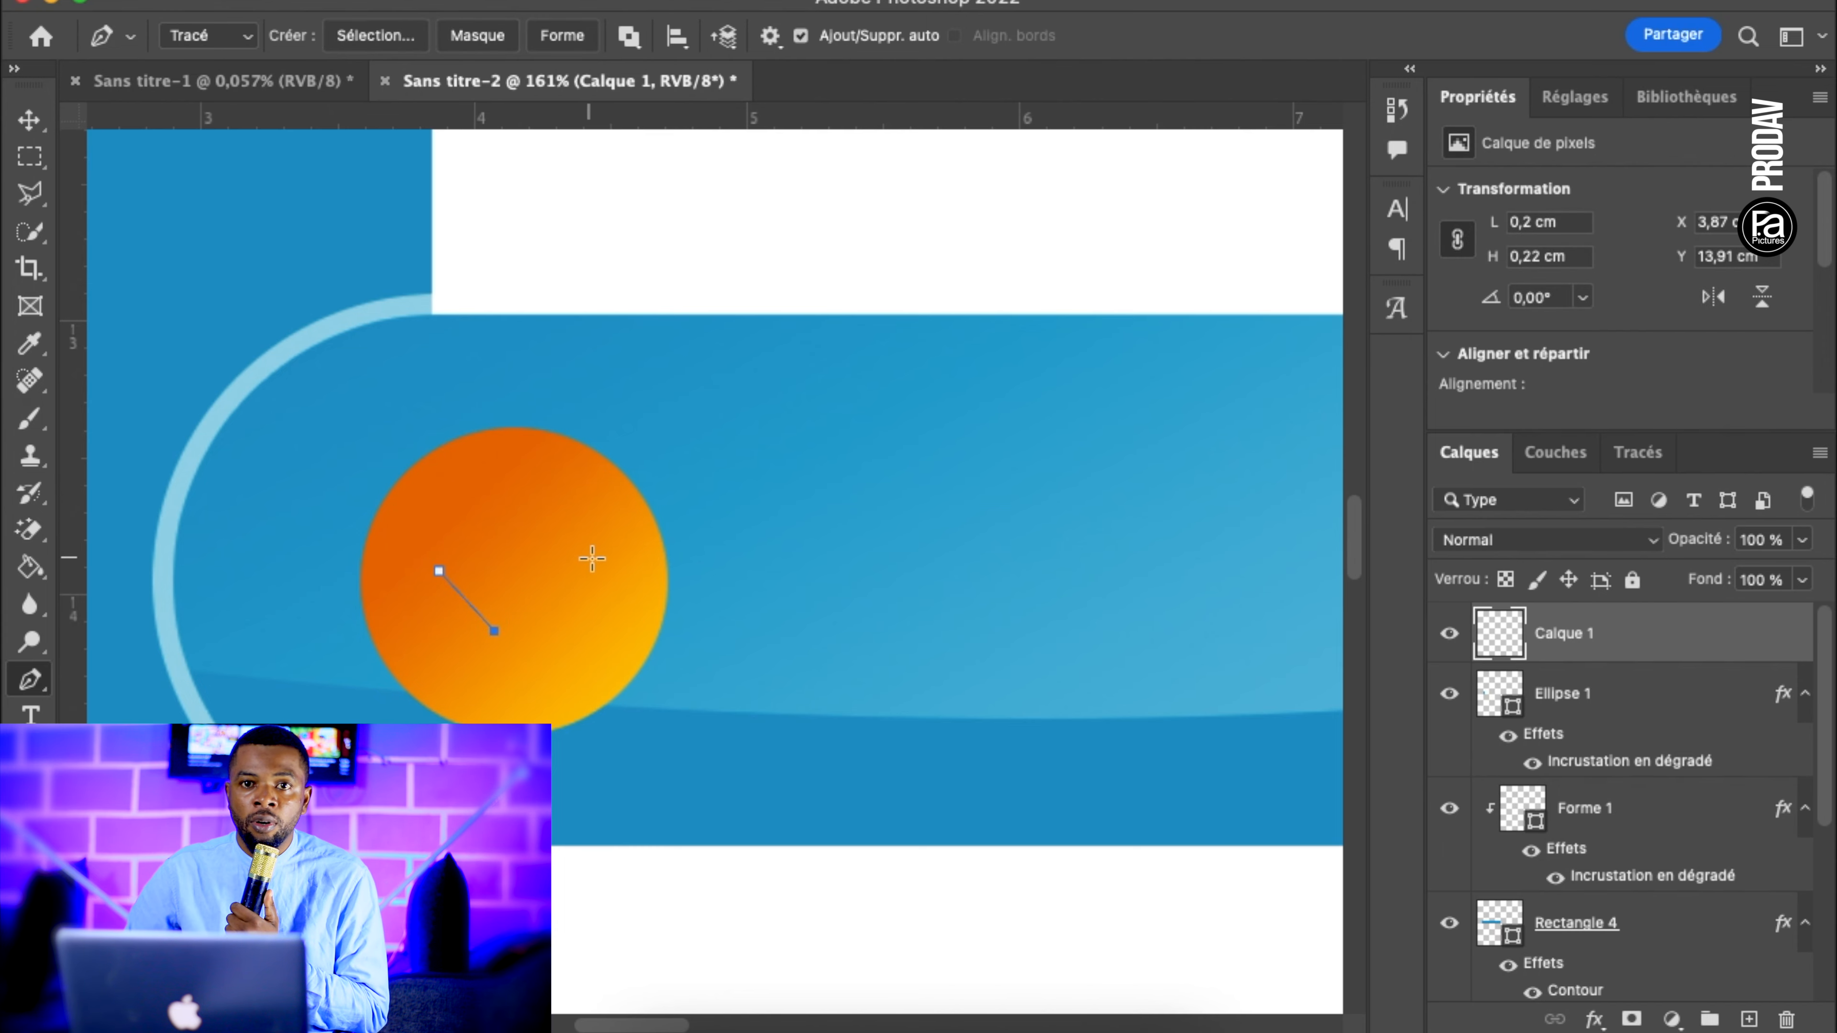
scroll(597, 553, up, 1)
scroll(598, 553, up, 5)
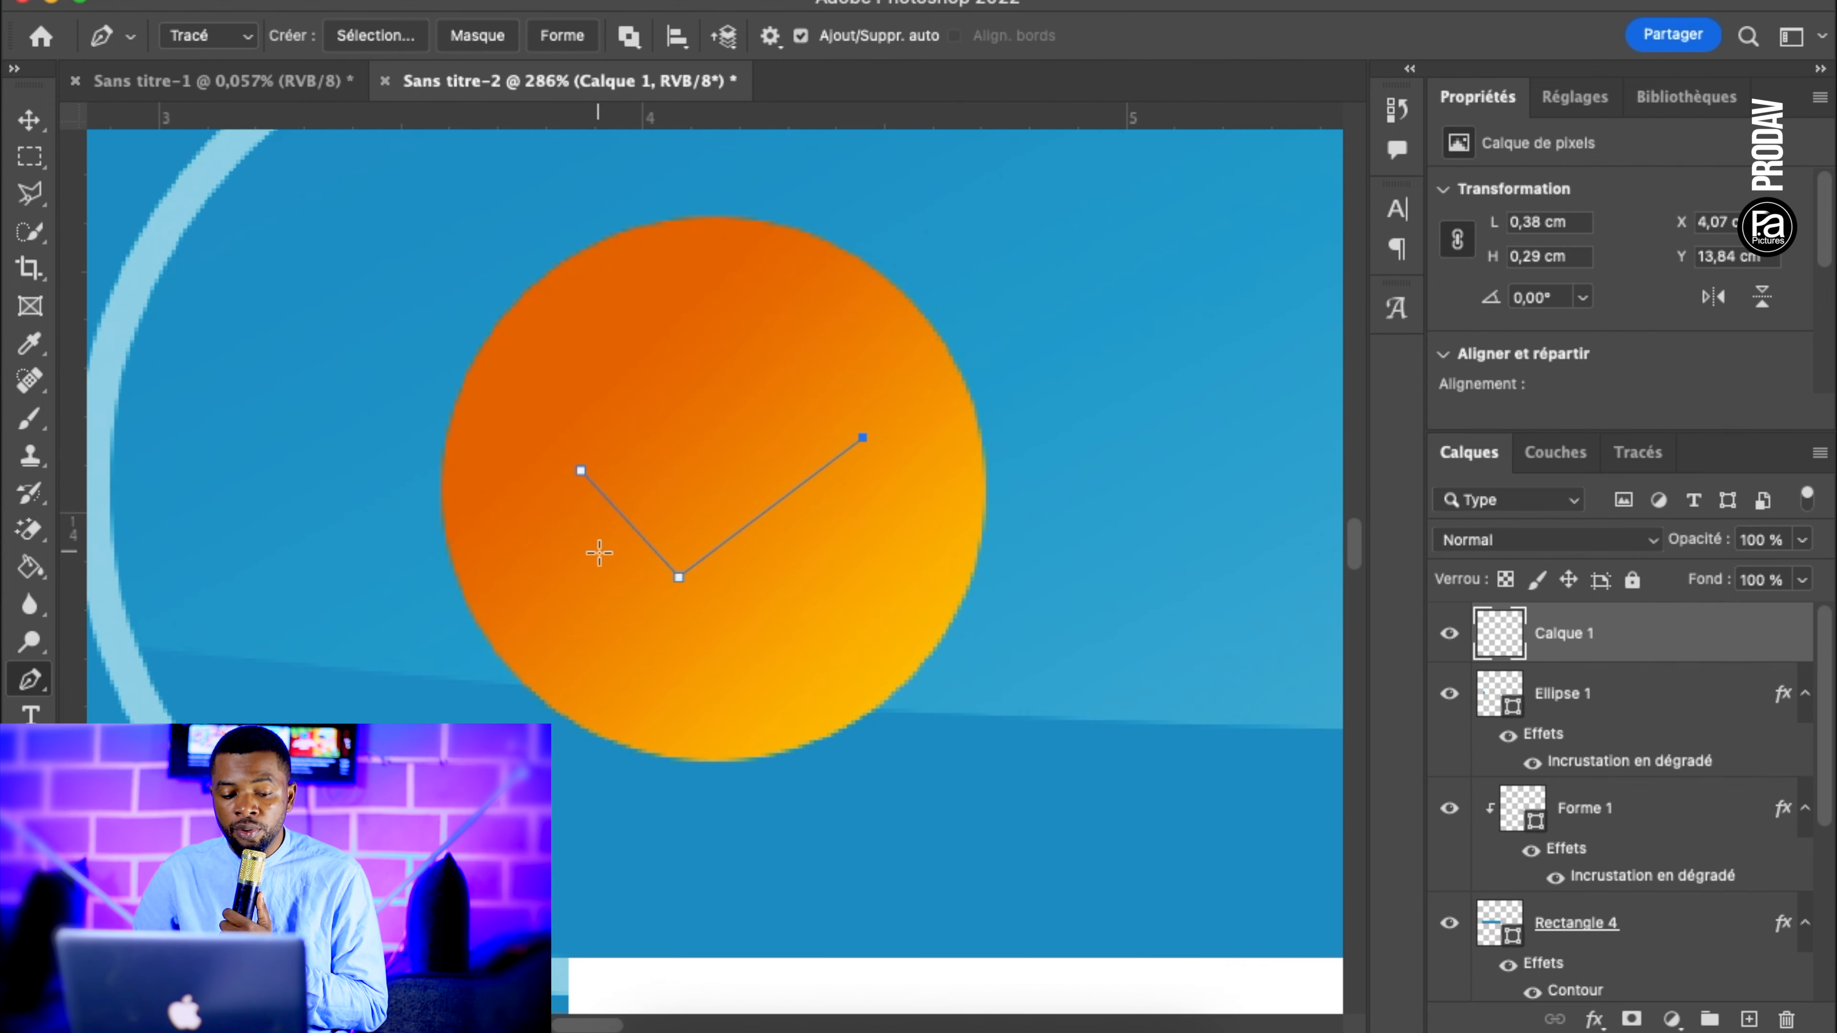
click(896, 373)
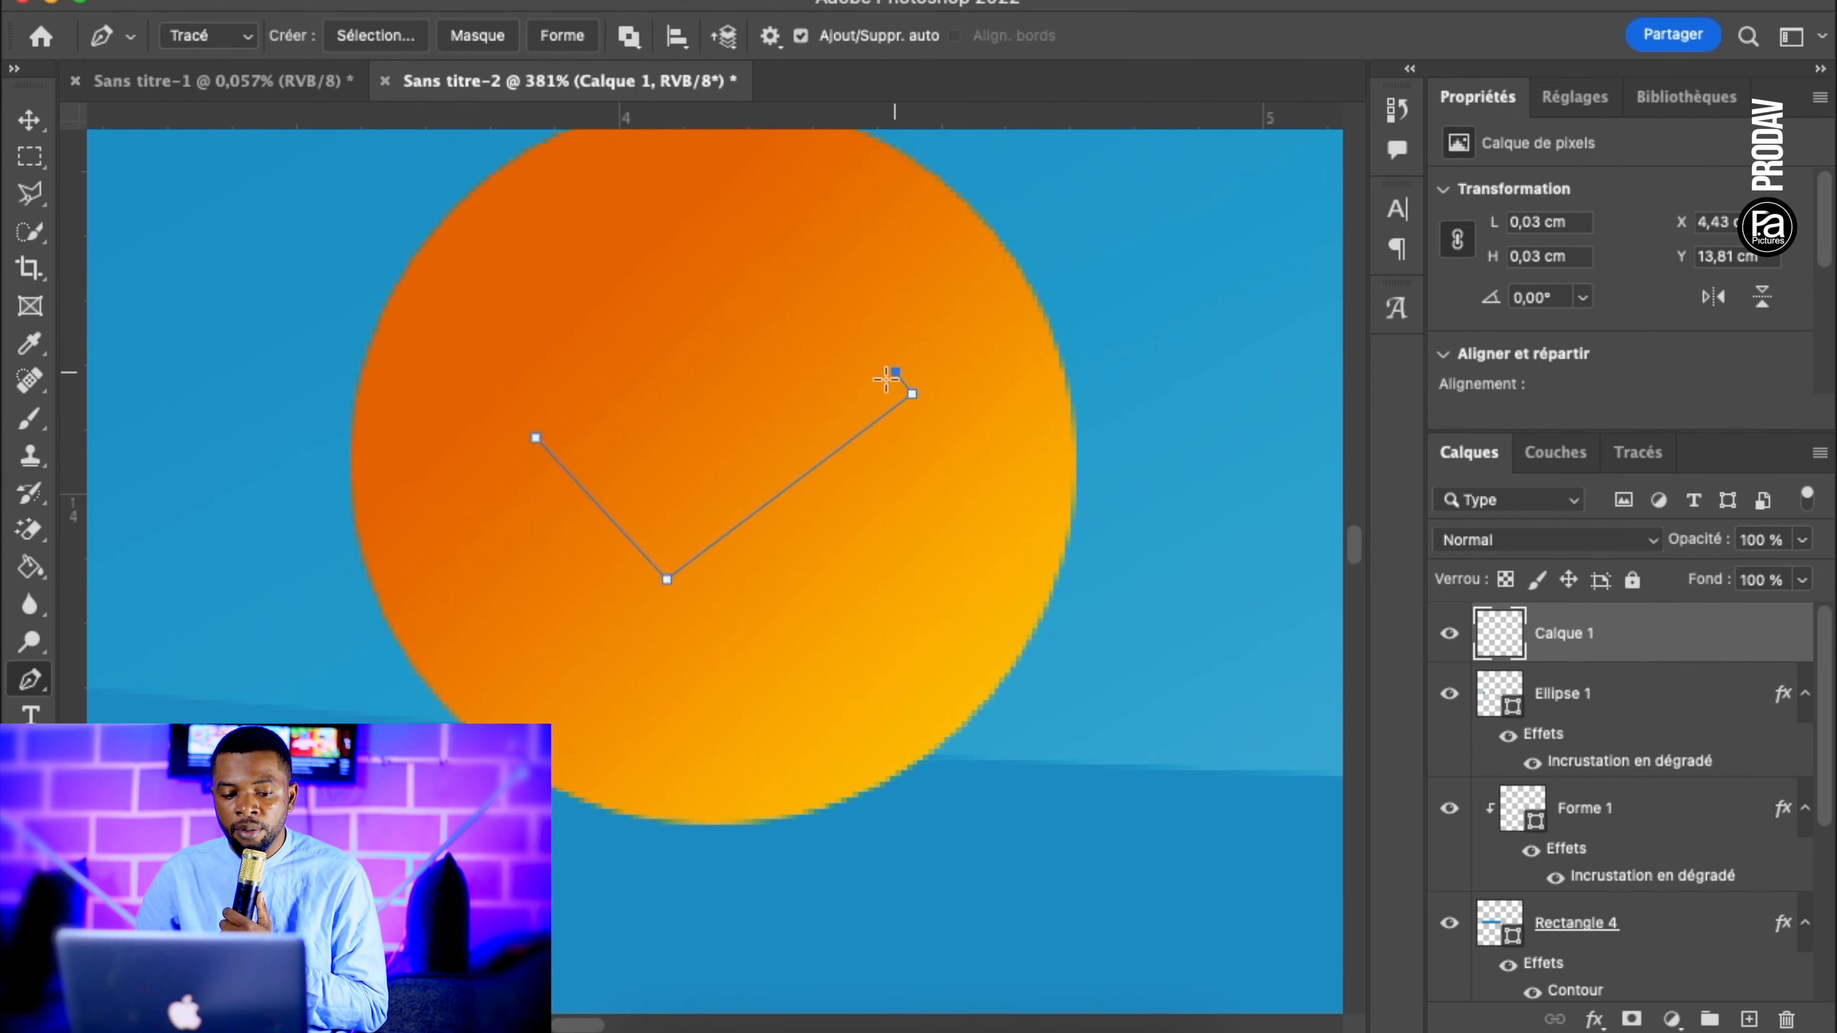
click(667, 532)
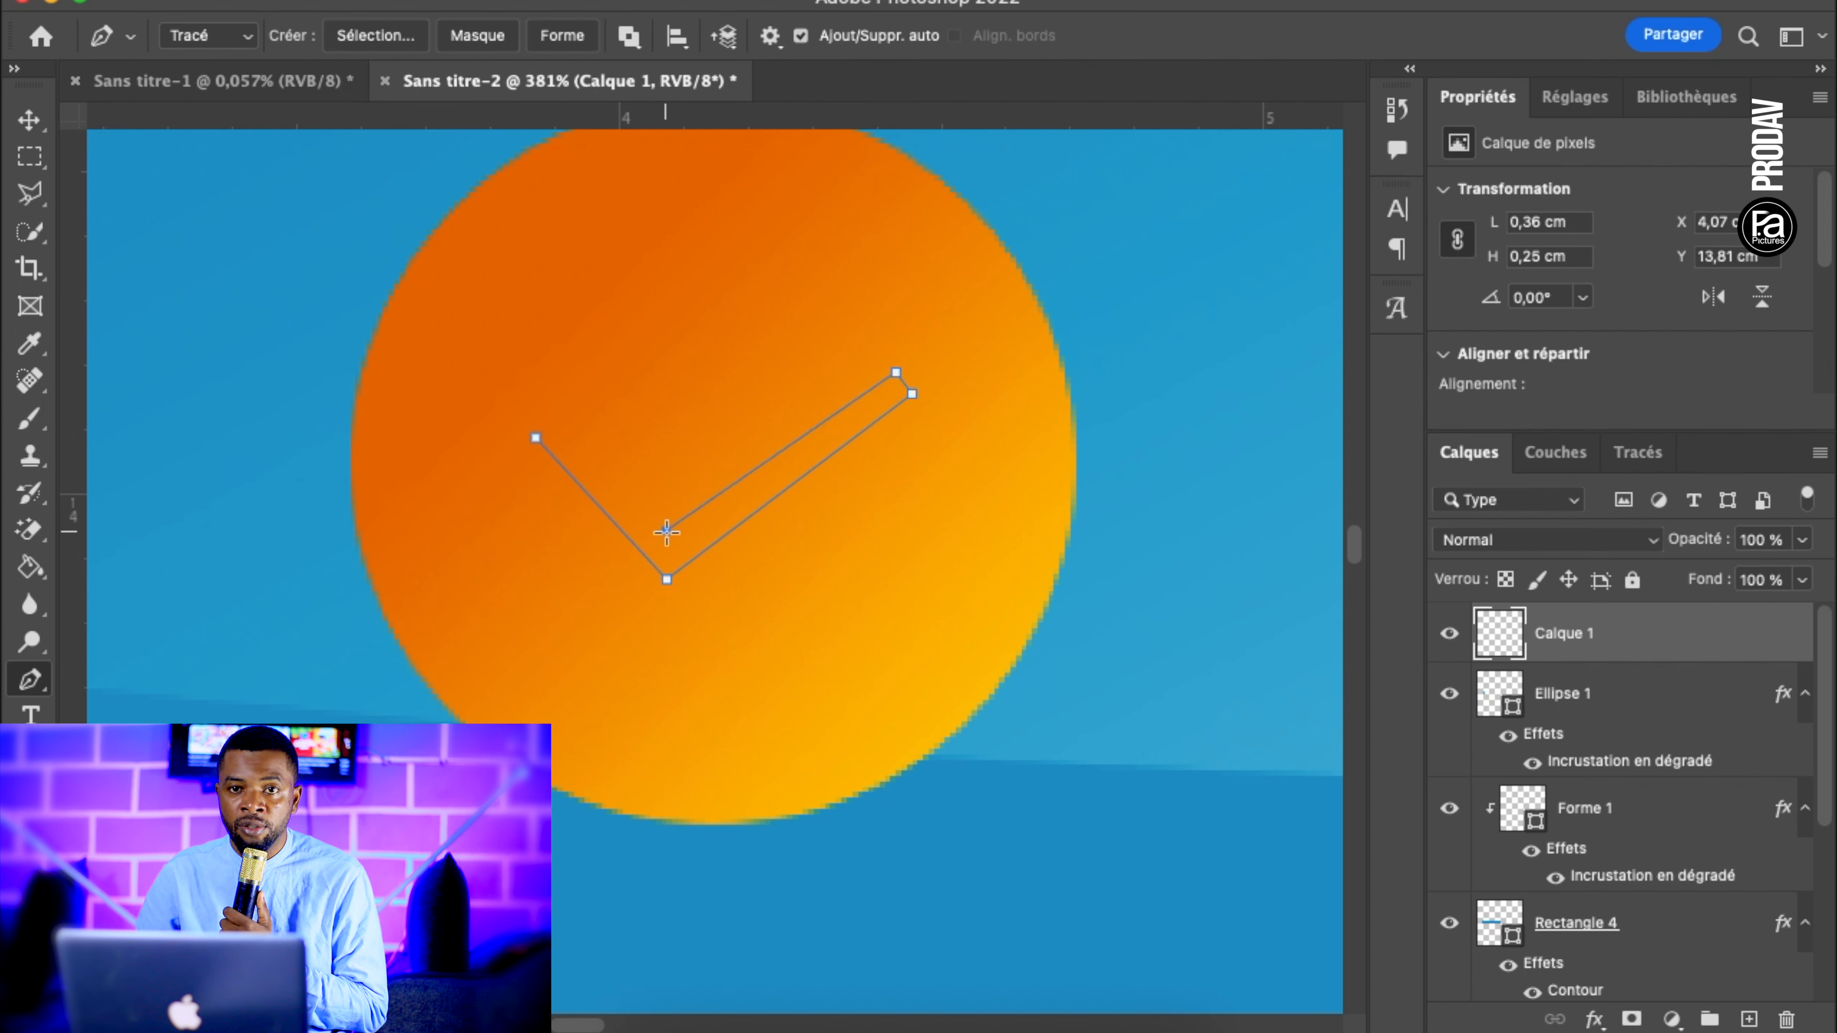
click(568, 416)
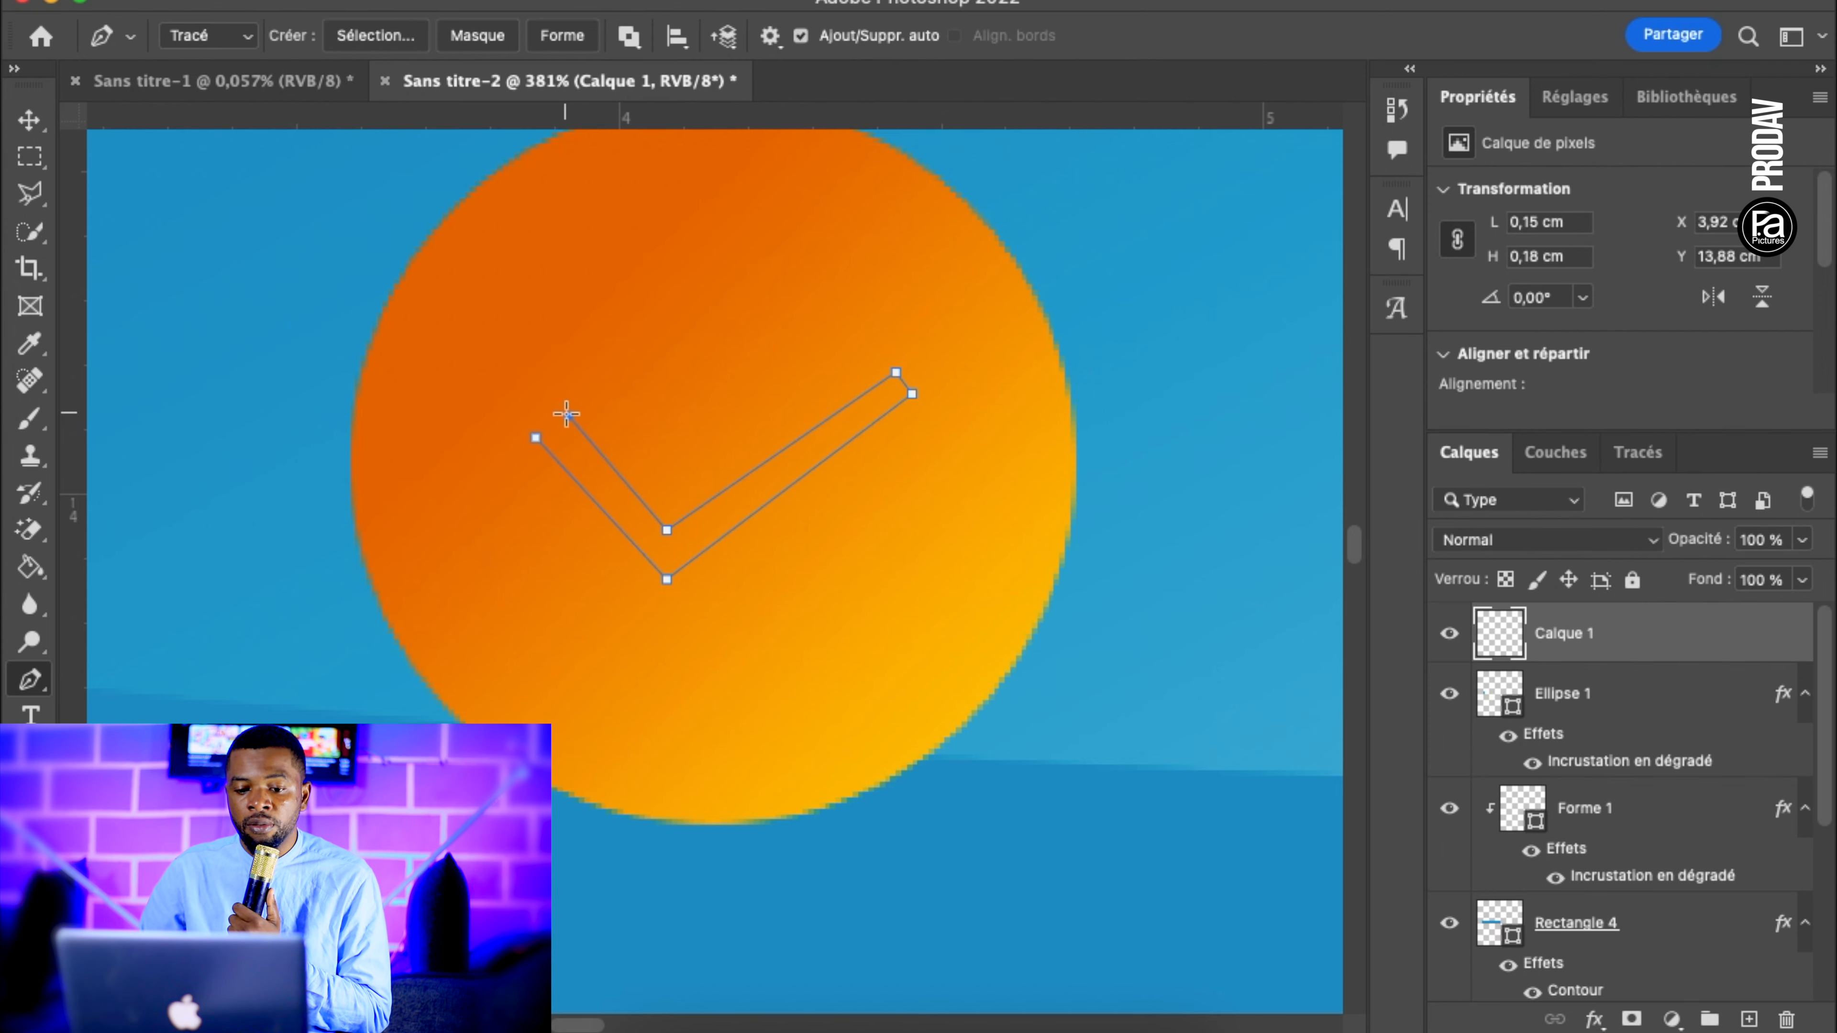
click(536, 438)
scroll(729, 422, down, 5)
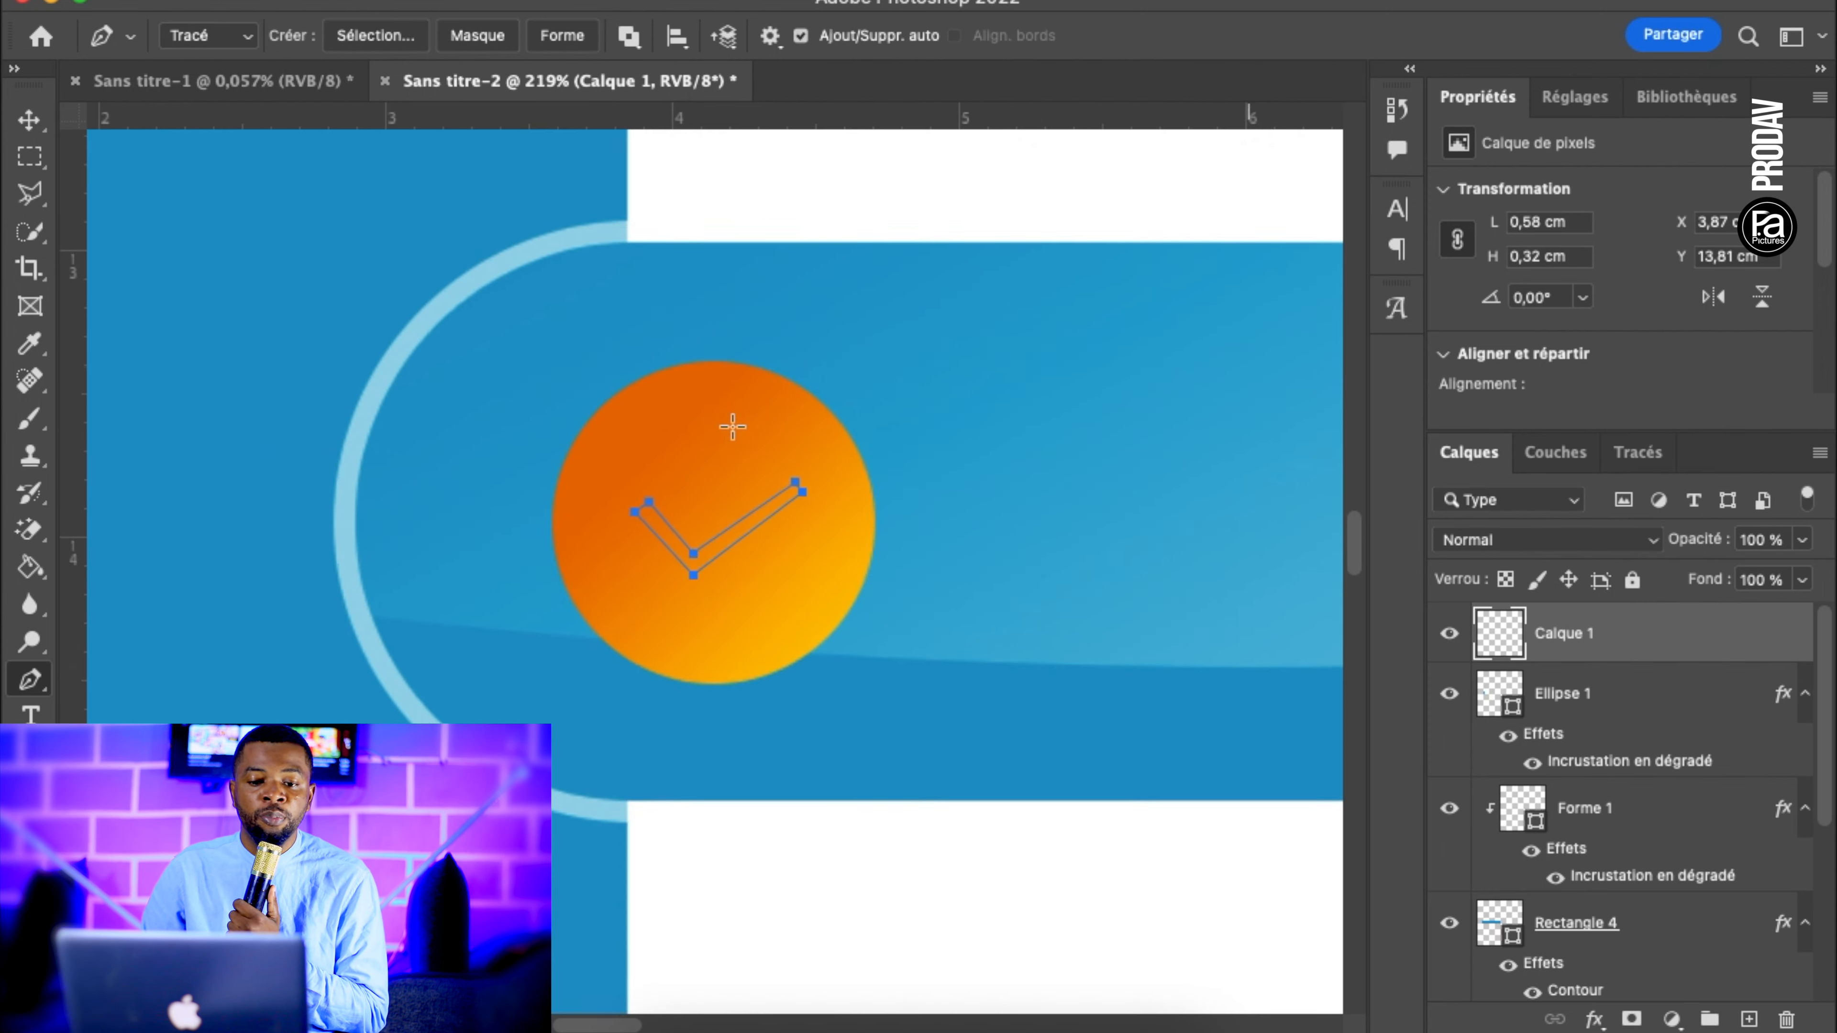
- Convert the check-mark path to a shape and set its fill colour to white
click(561, 35)
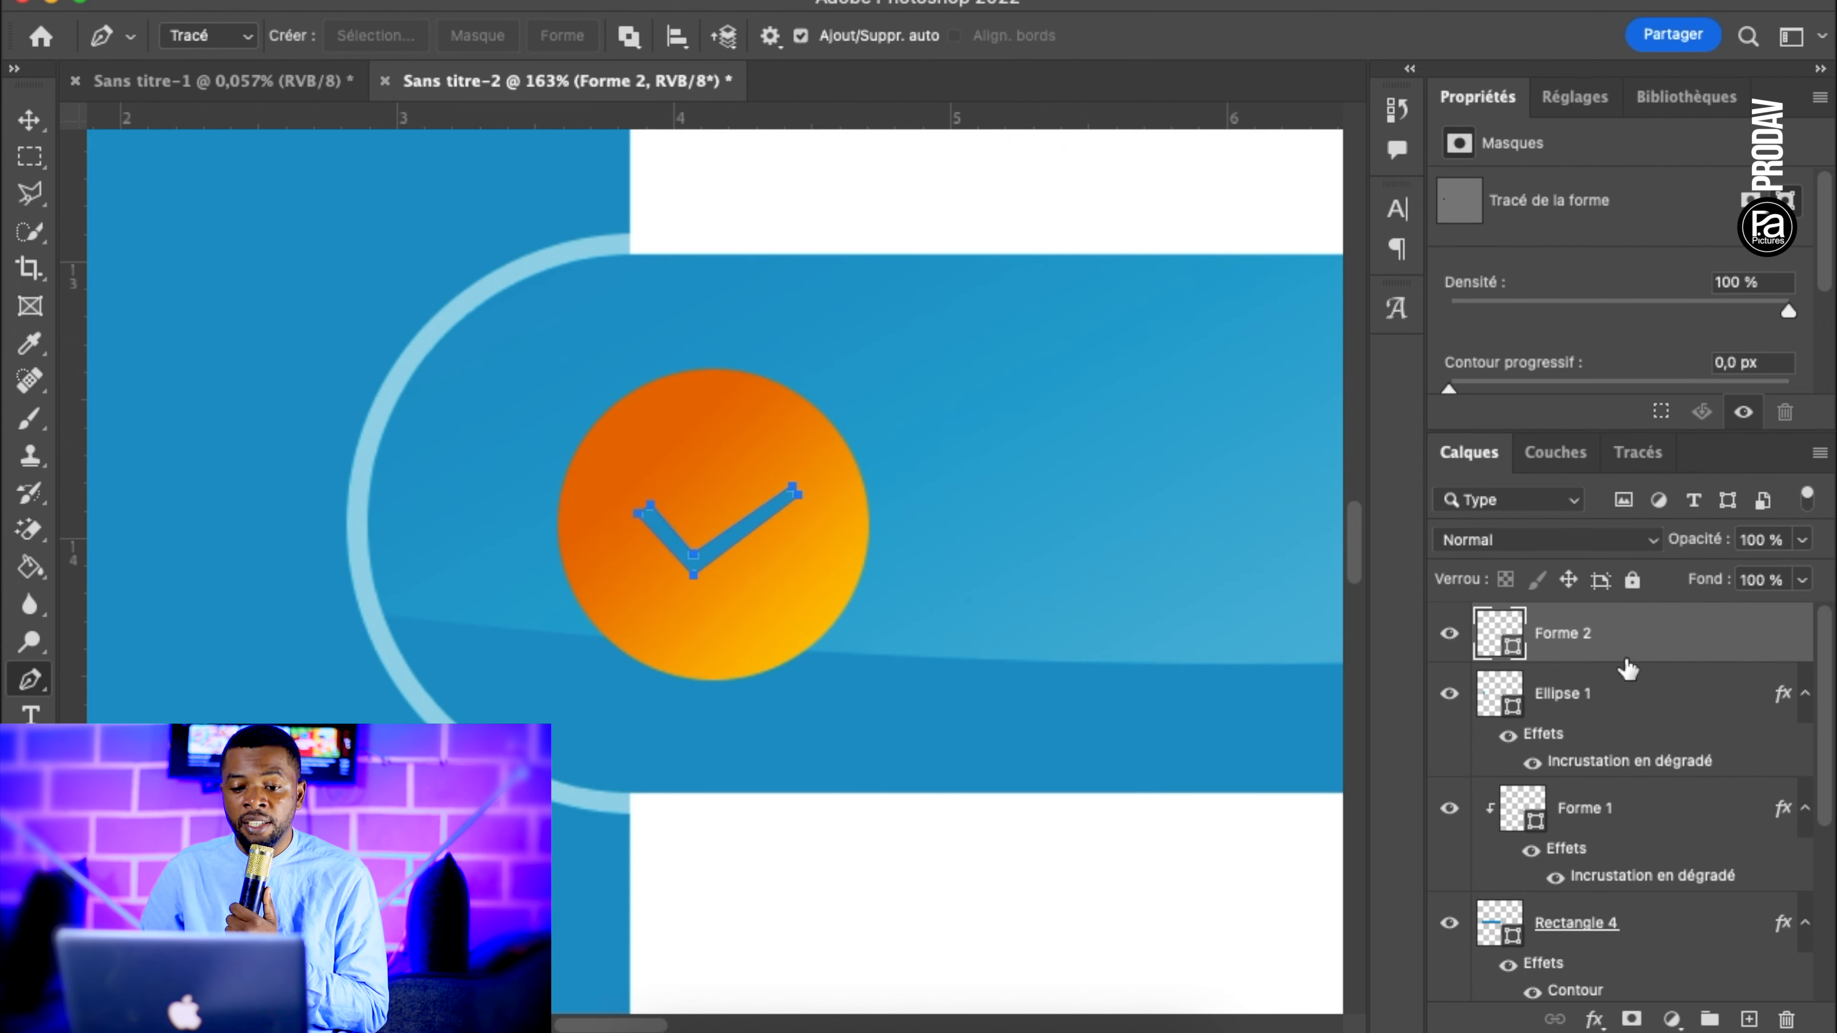
double_click(1508, 641)
click(852, 232)
click(1700, 455)
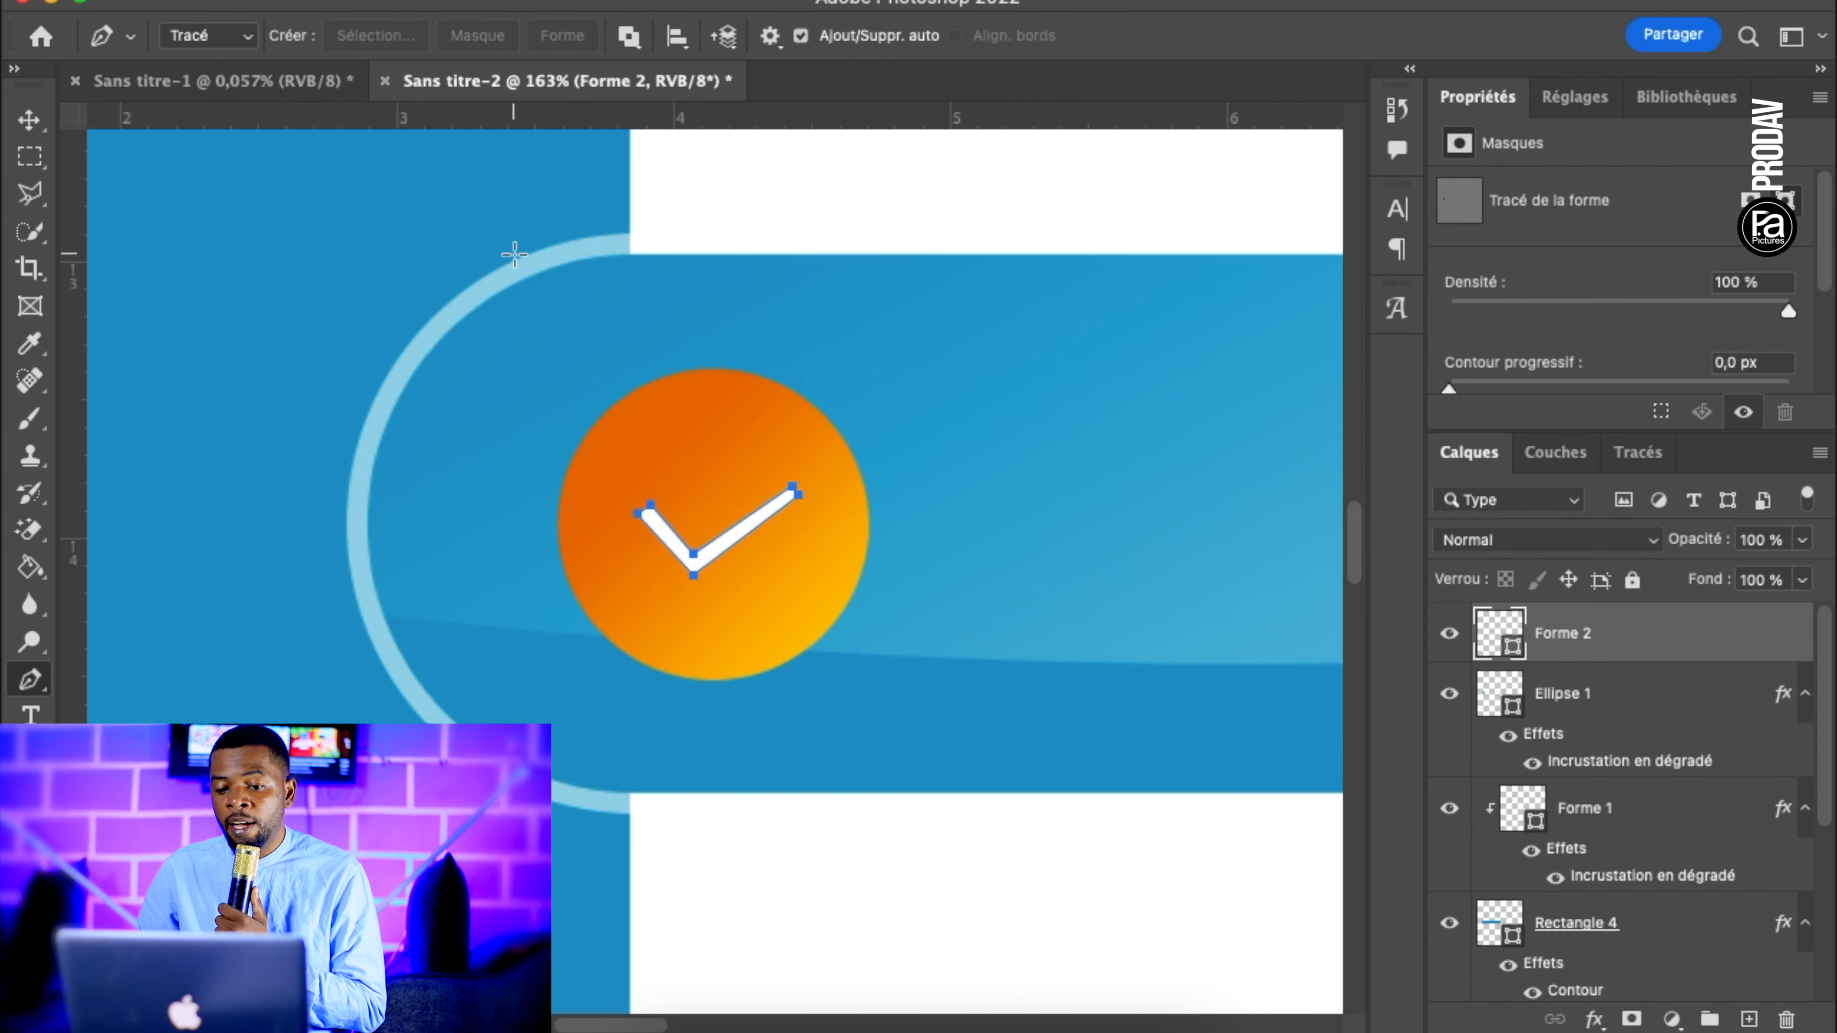
- Move the white check mark slightly up and left to centre it in the orange circle, and deselect it
key(v)
click(154, 281)
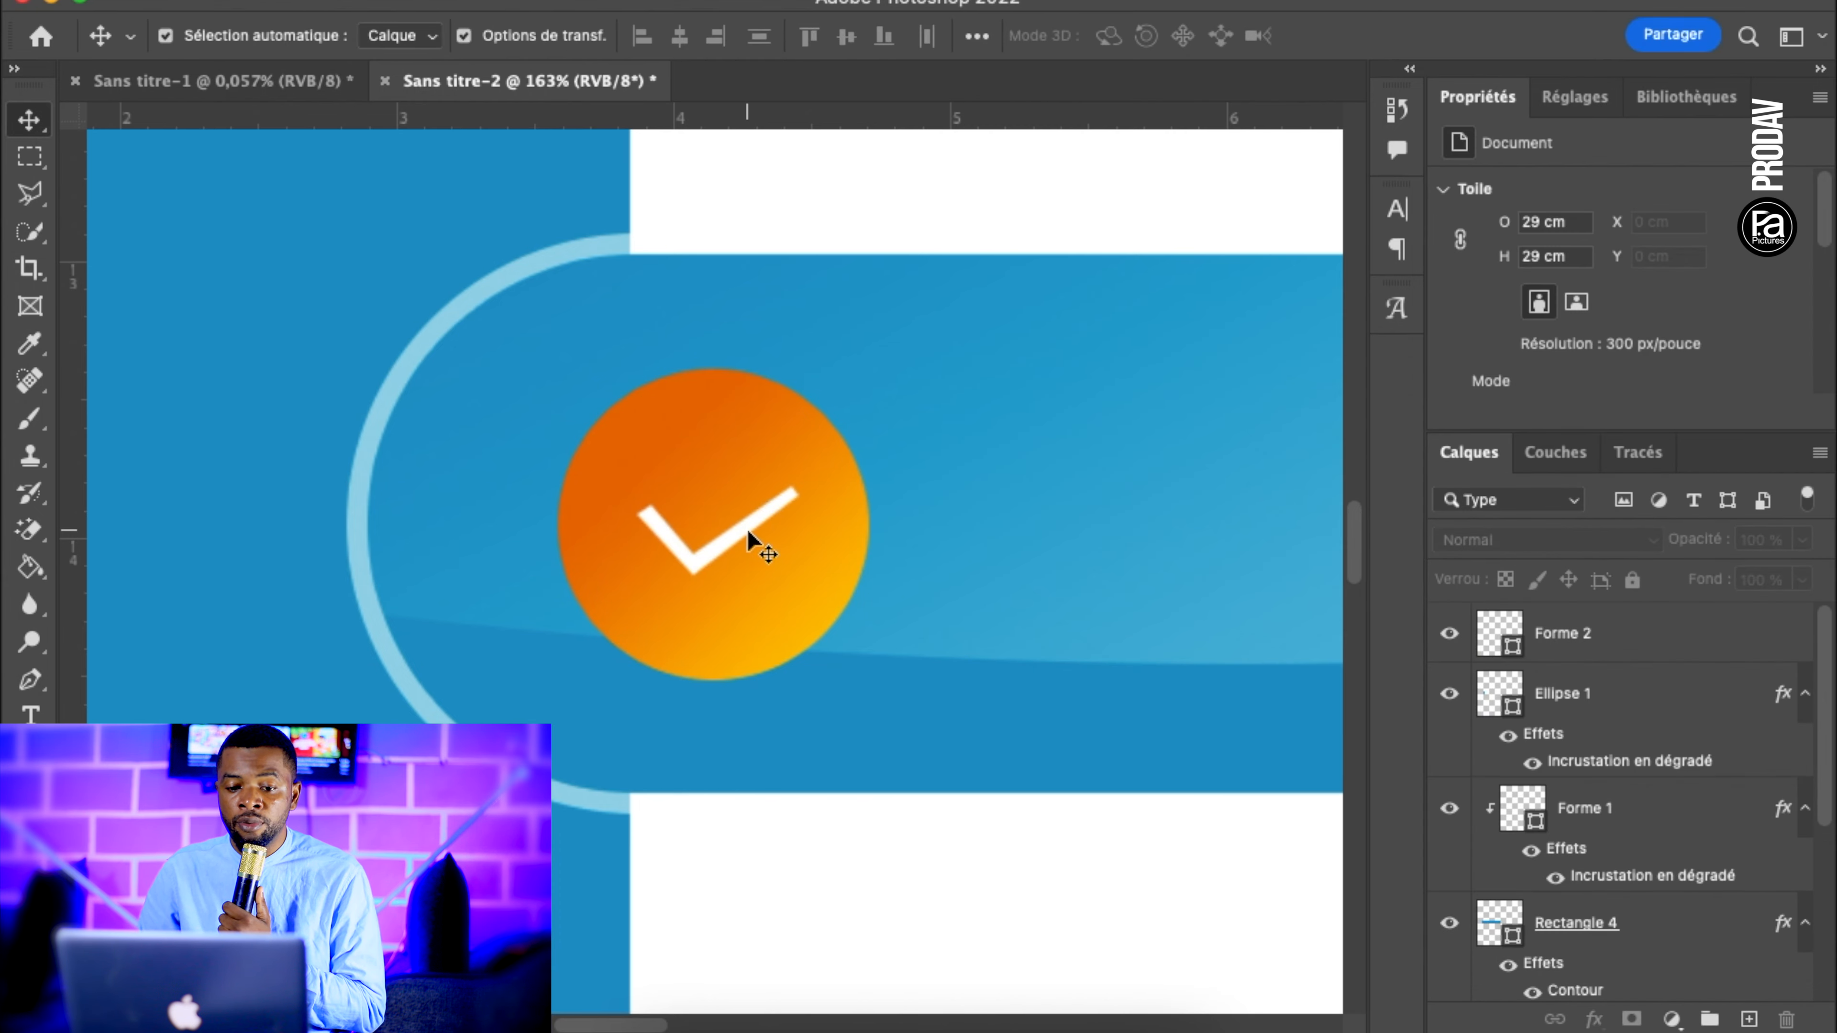
mouse_move(748, 529)
mouse_down()
mouse_move(763, 521)
mouse_move(752, 530)
mouse_up()
click(360, 432)
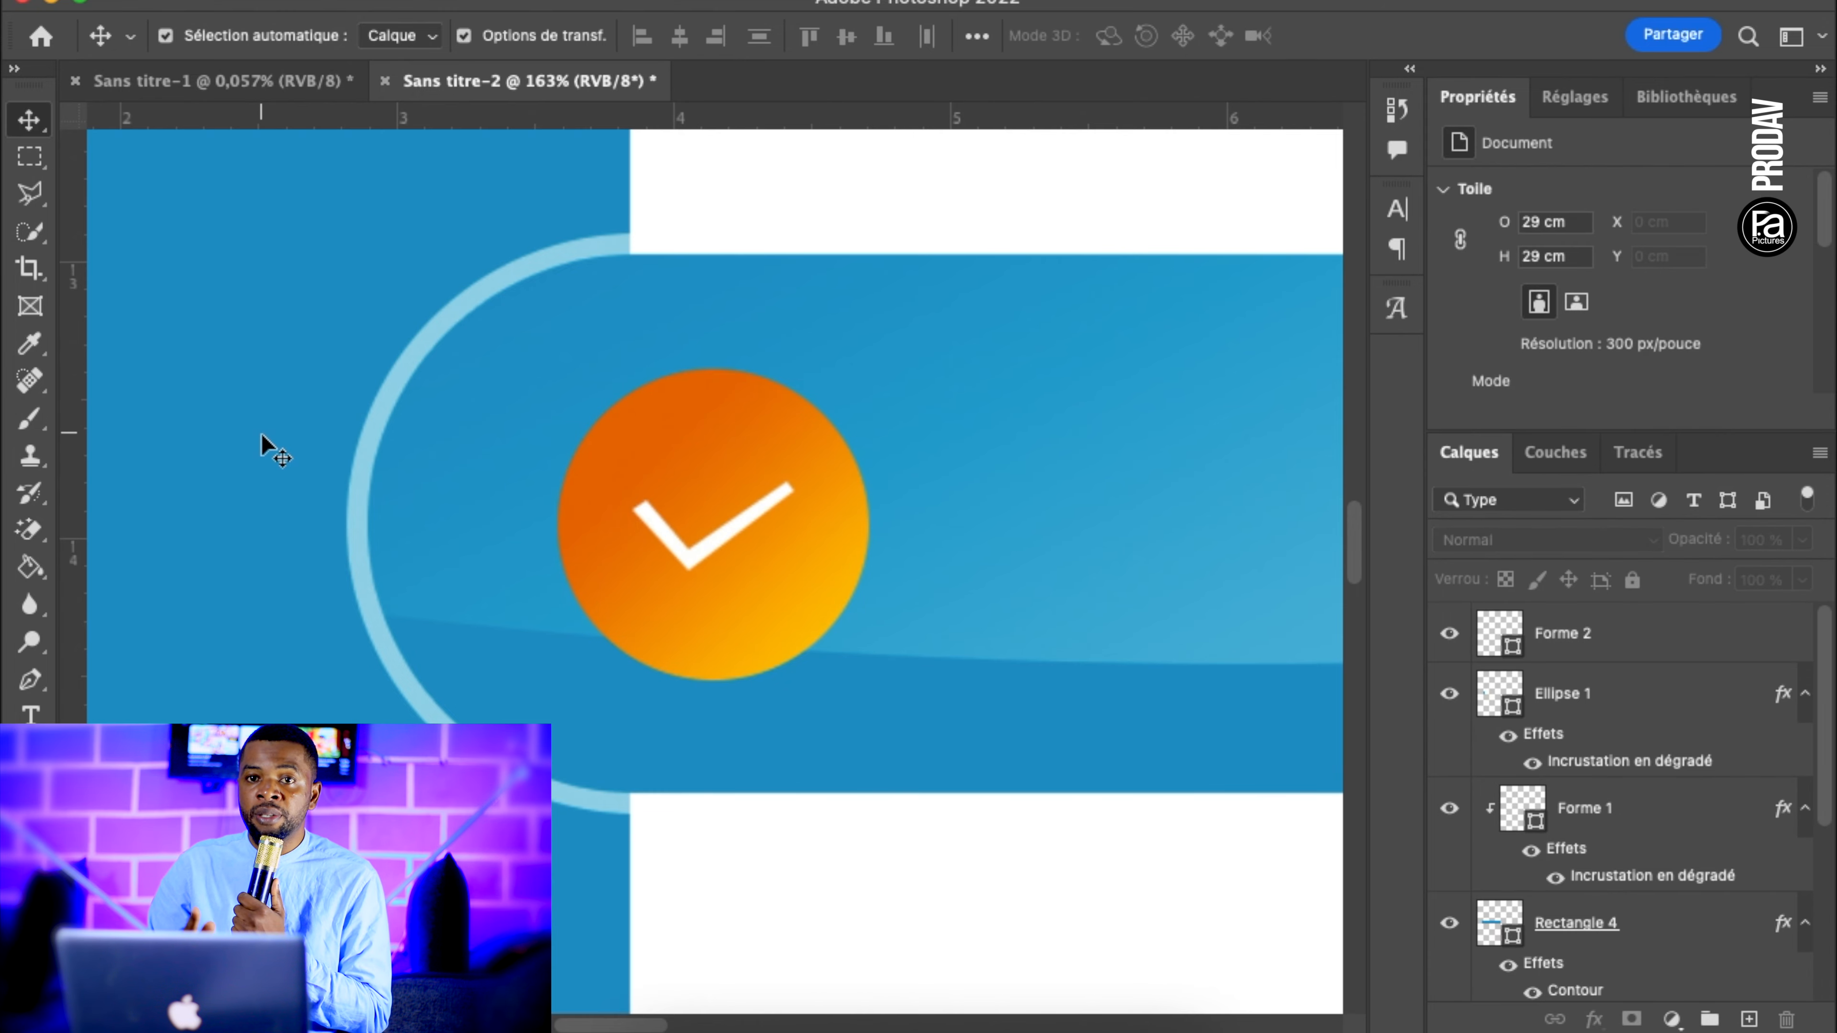
- Lock the white rounded panel's layer, Rectangle 3
scroll(649, 769, down, 10)
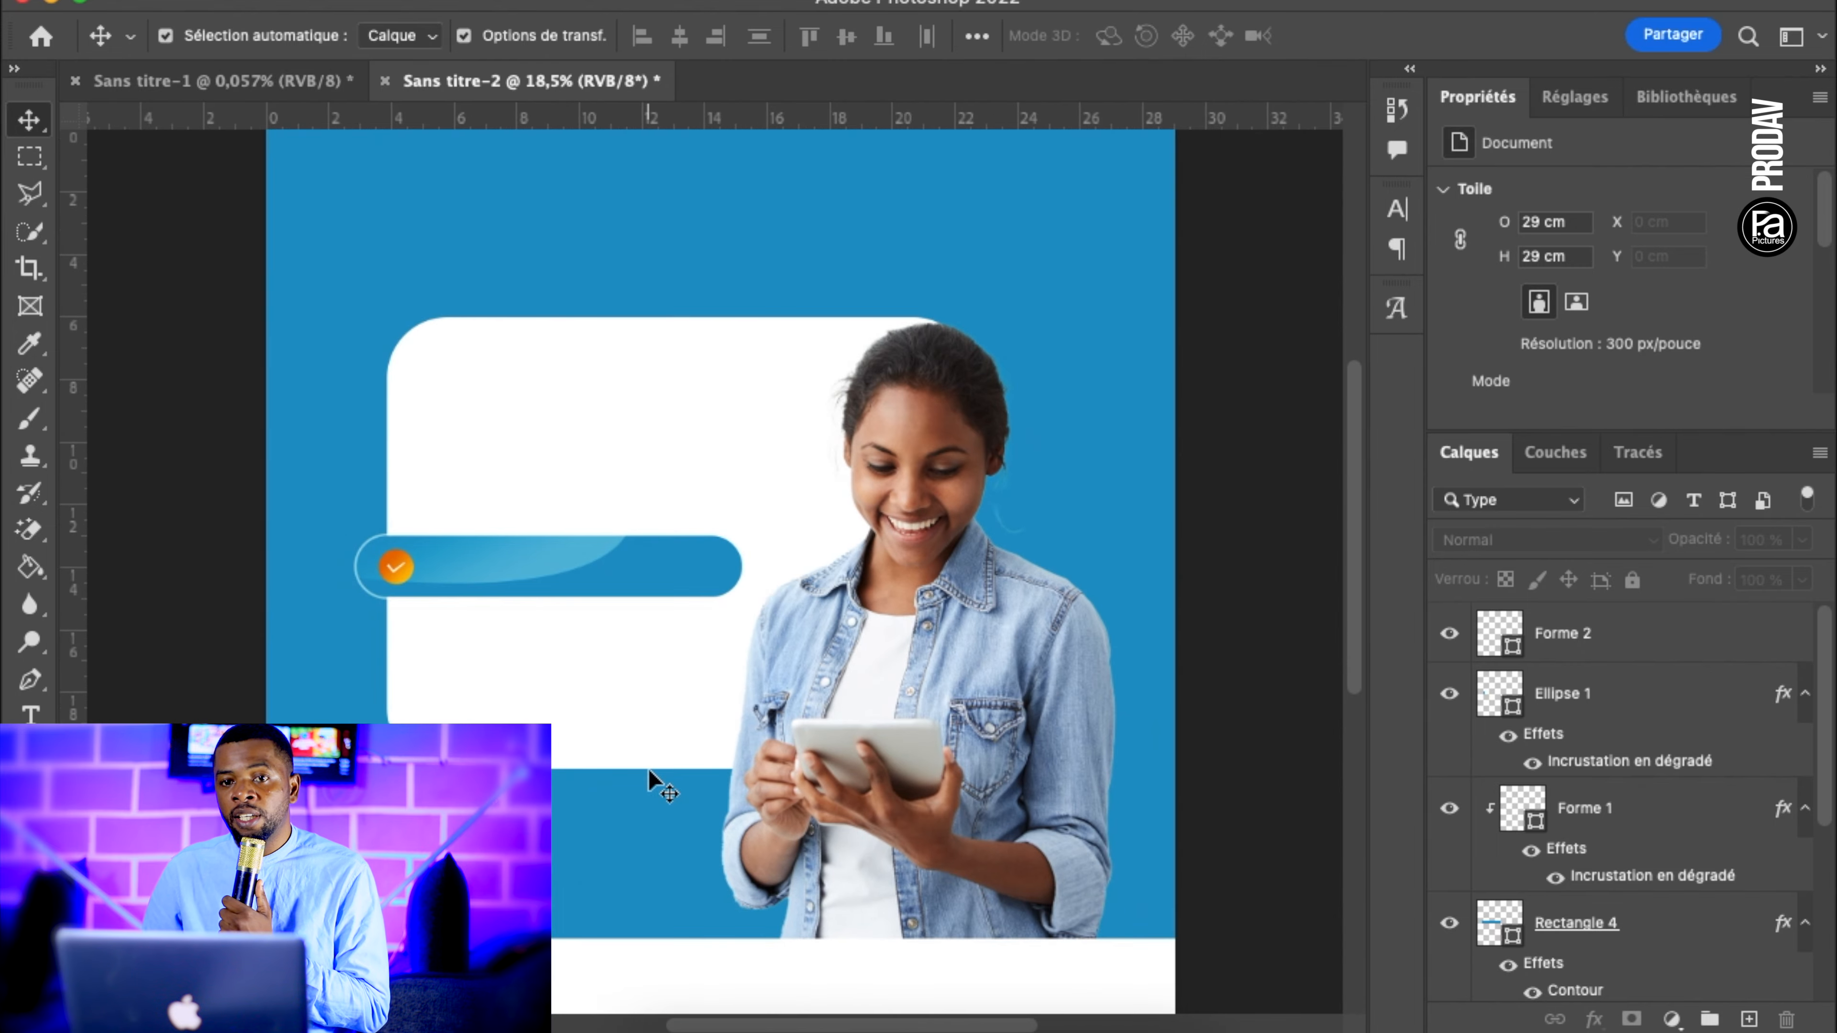
scroll(649, 770, up, 3)
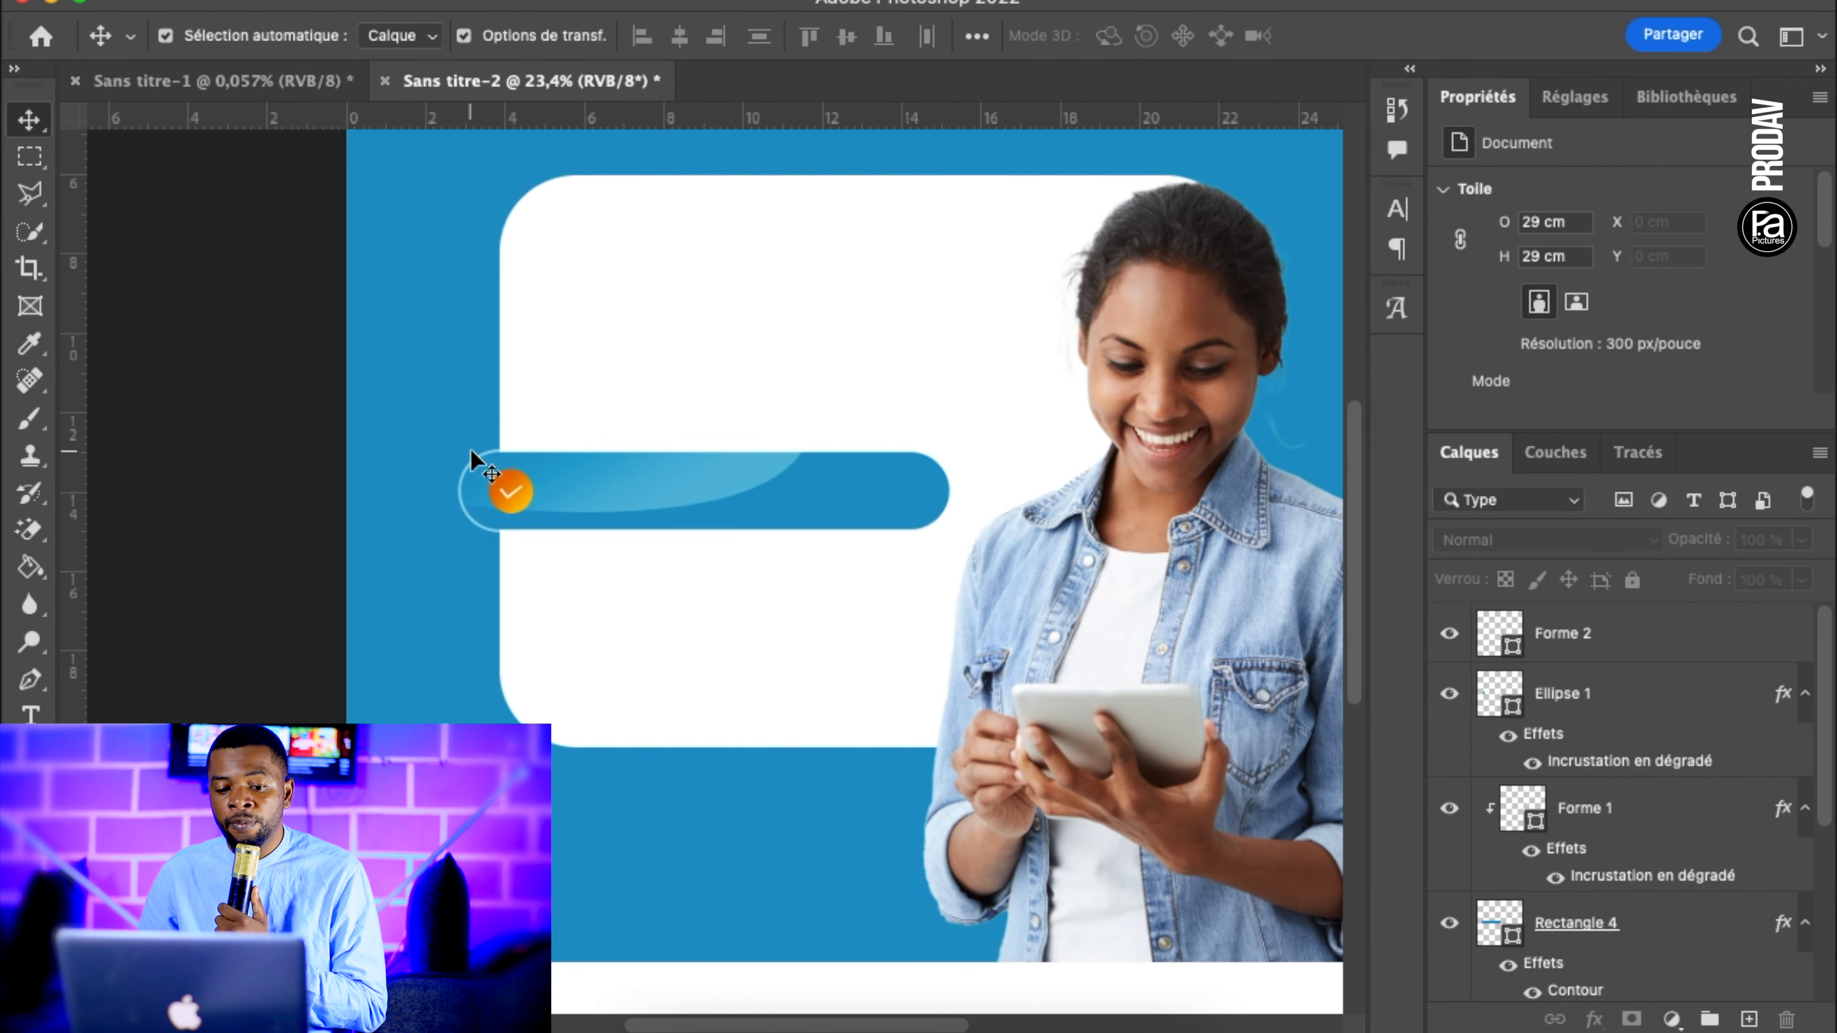
click(585, 343)
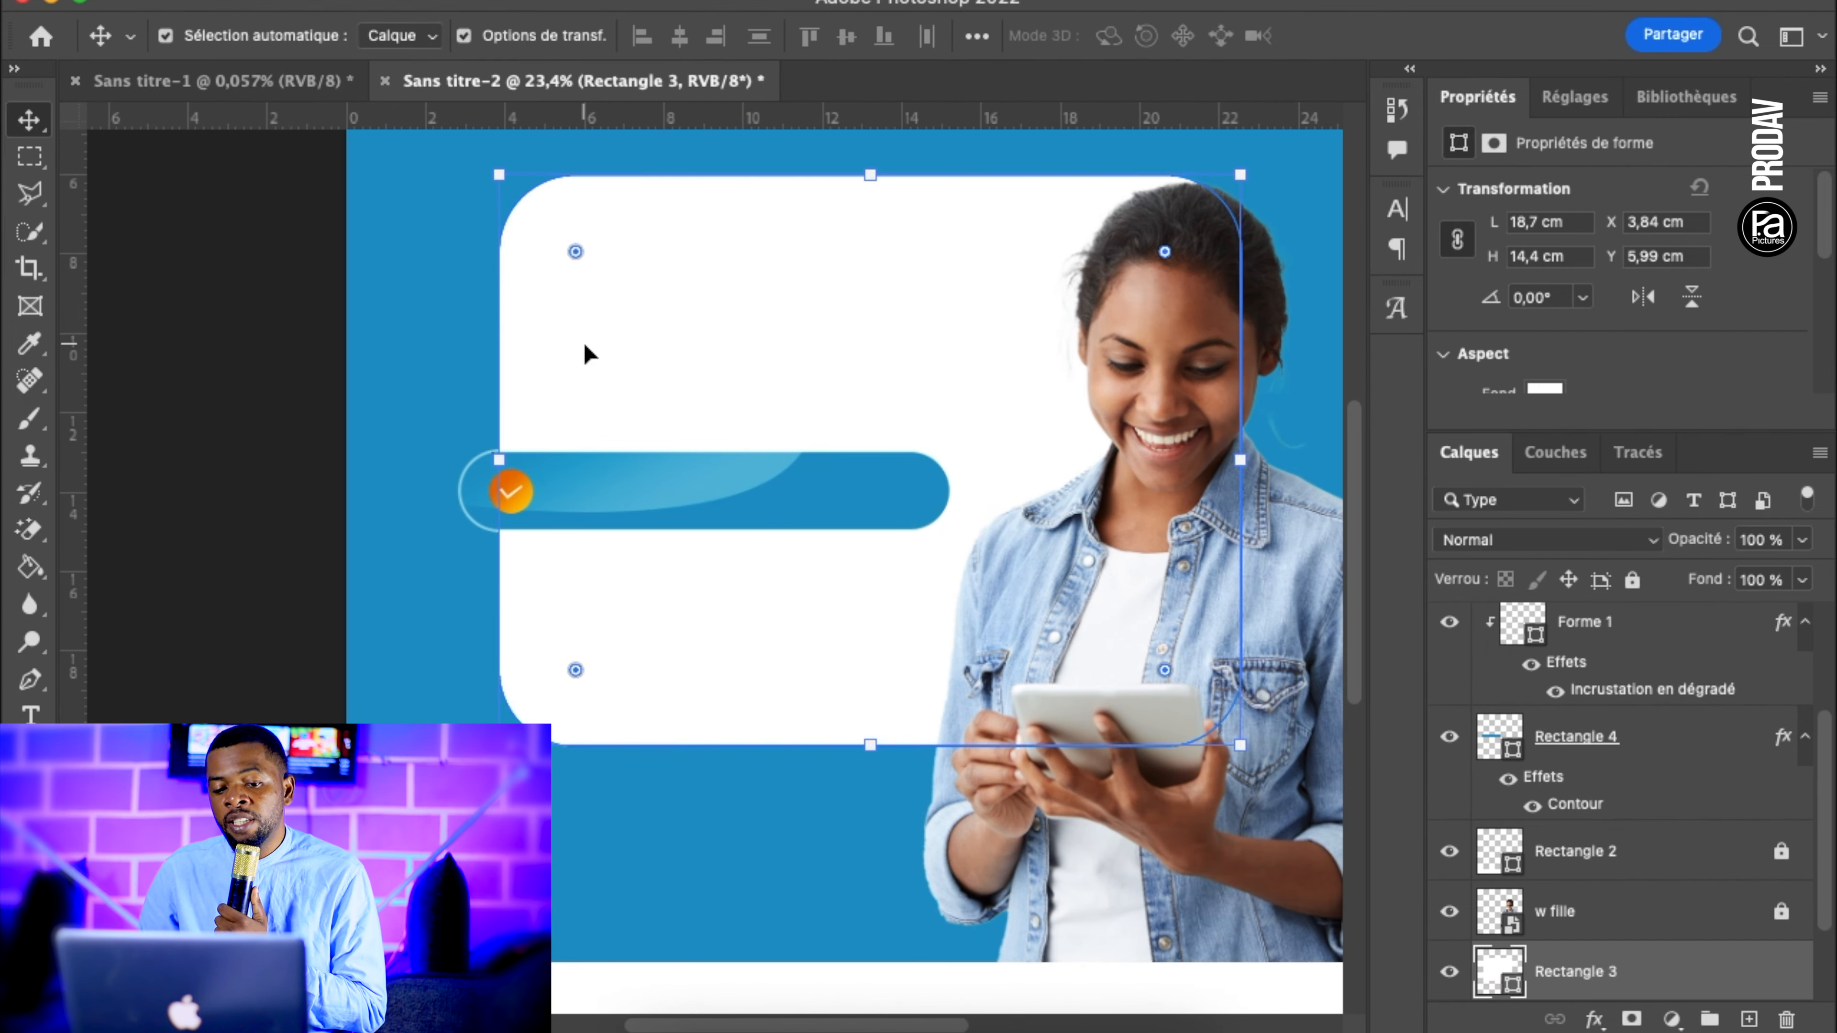
click(1633, 580)
- Group all layers of the blue pill bar with its circle and check mark, and name the group SLIDE 1
drag(422, 415, 811, 602)
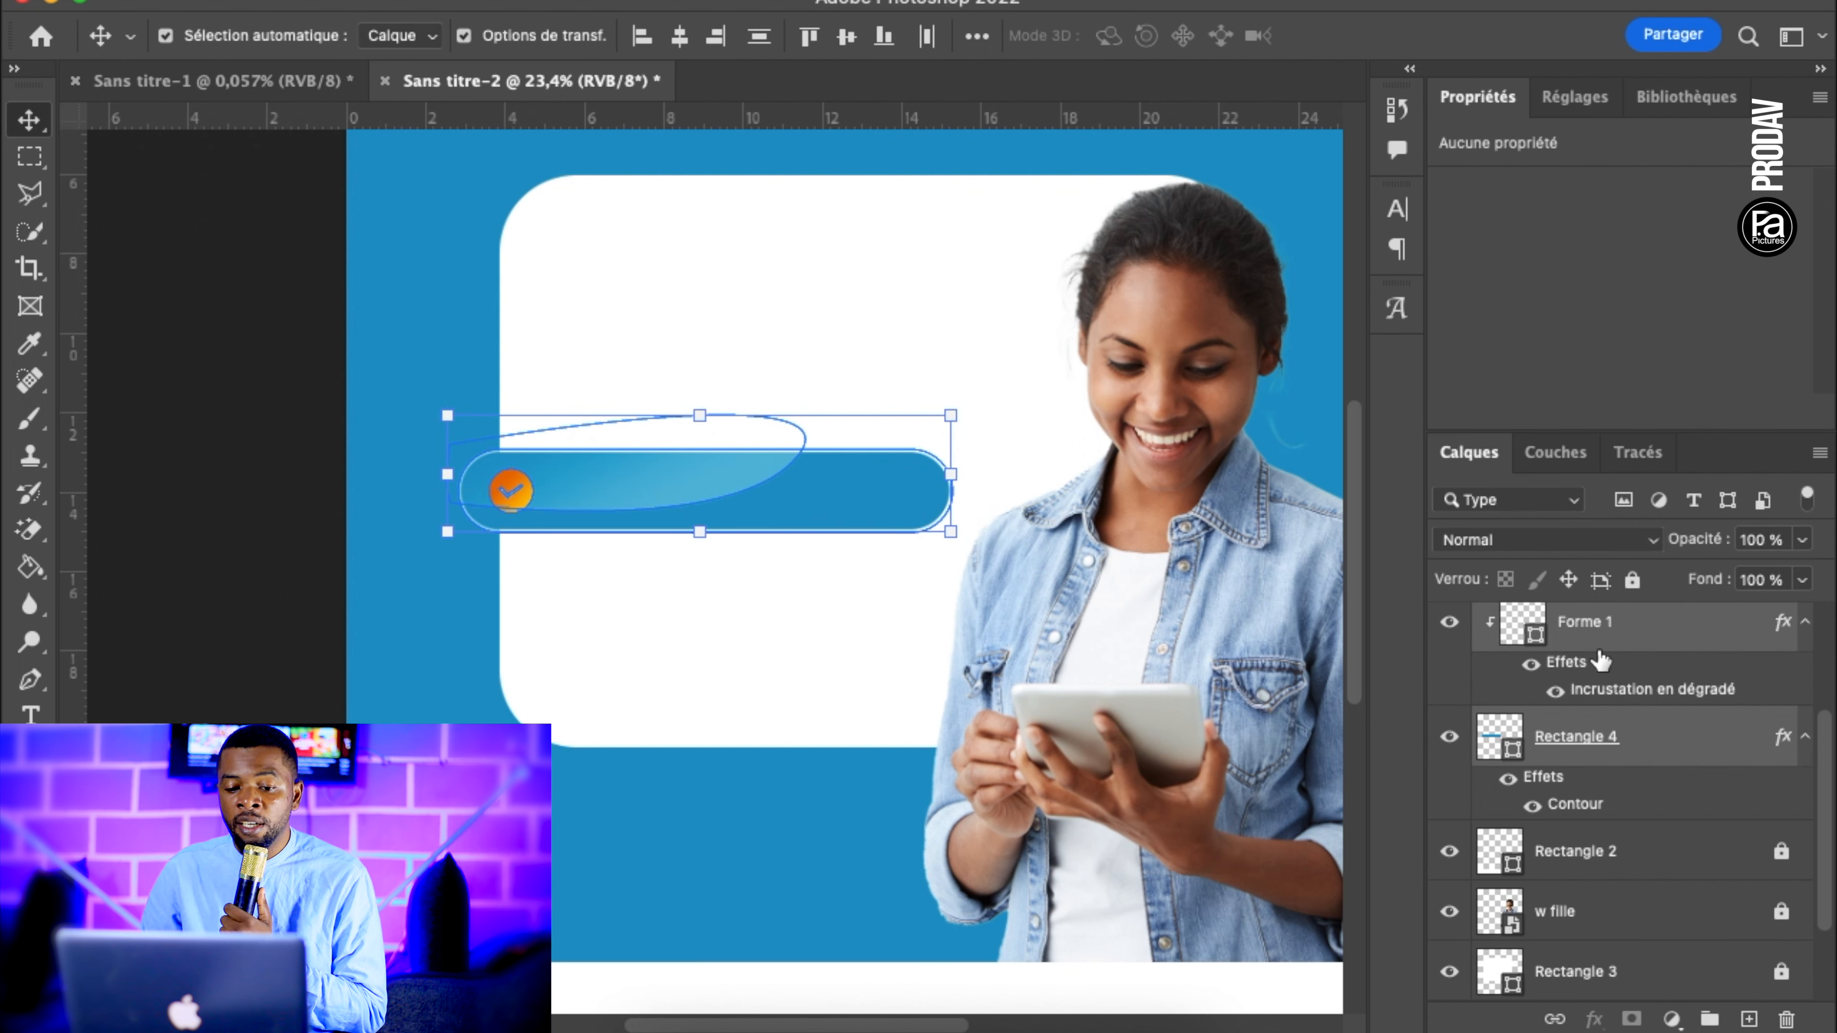
drag(1644, 628, 1710, 1019)
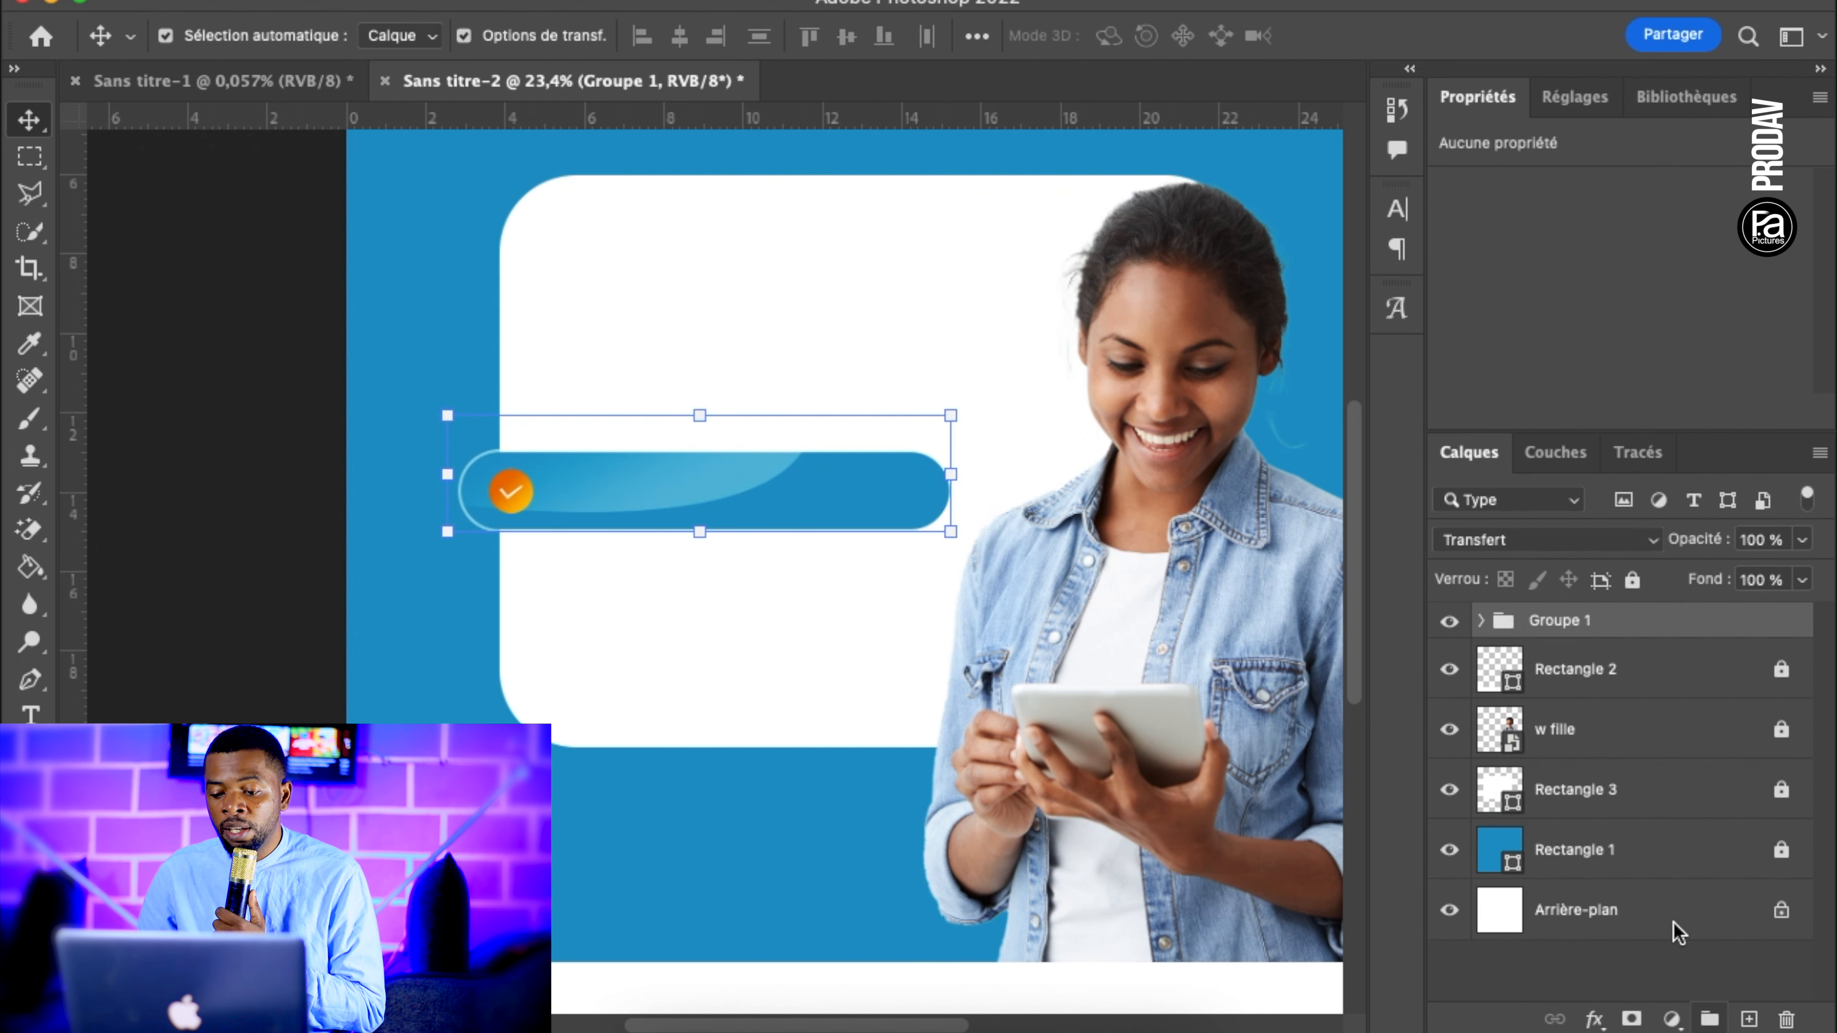
double_click(1563, 621)
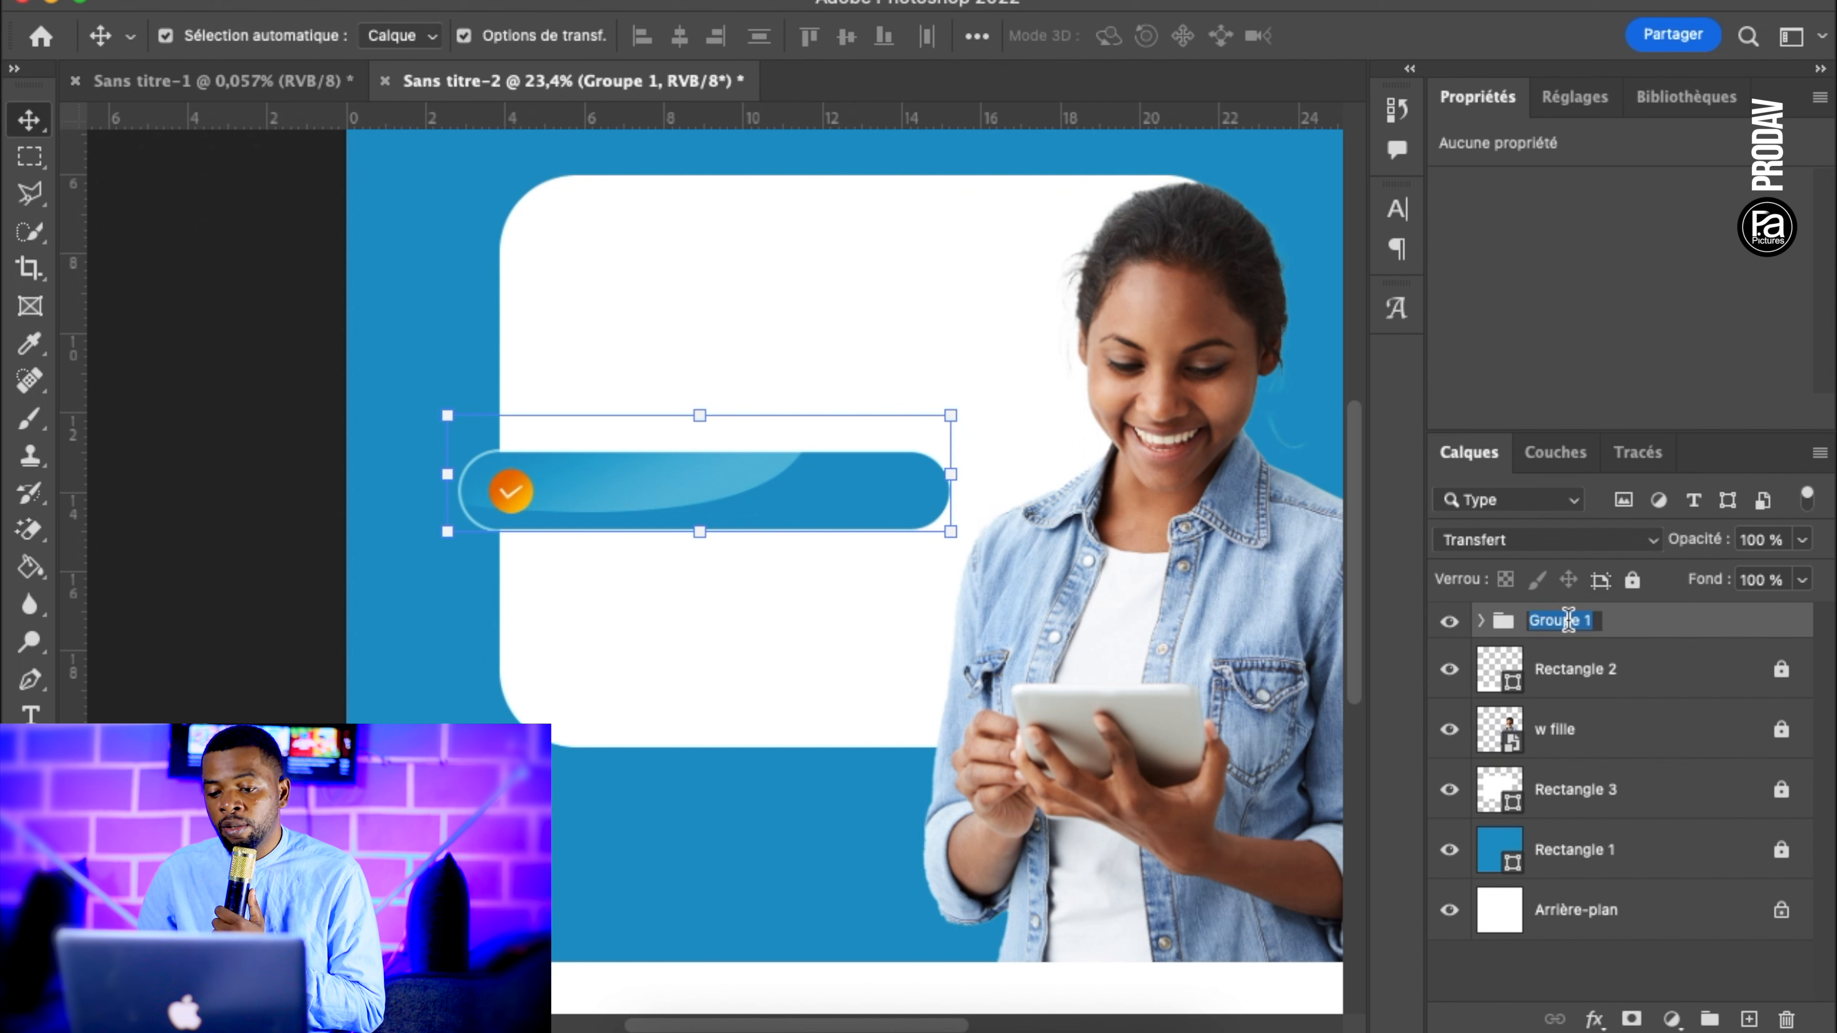
text(SLIDE)
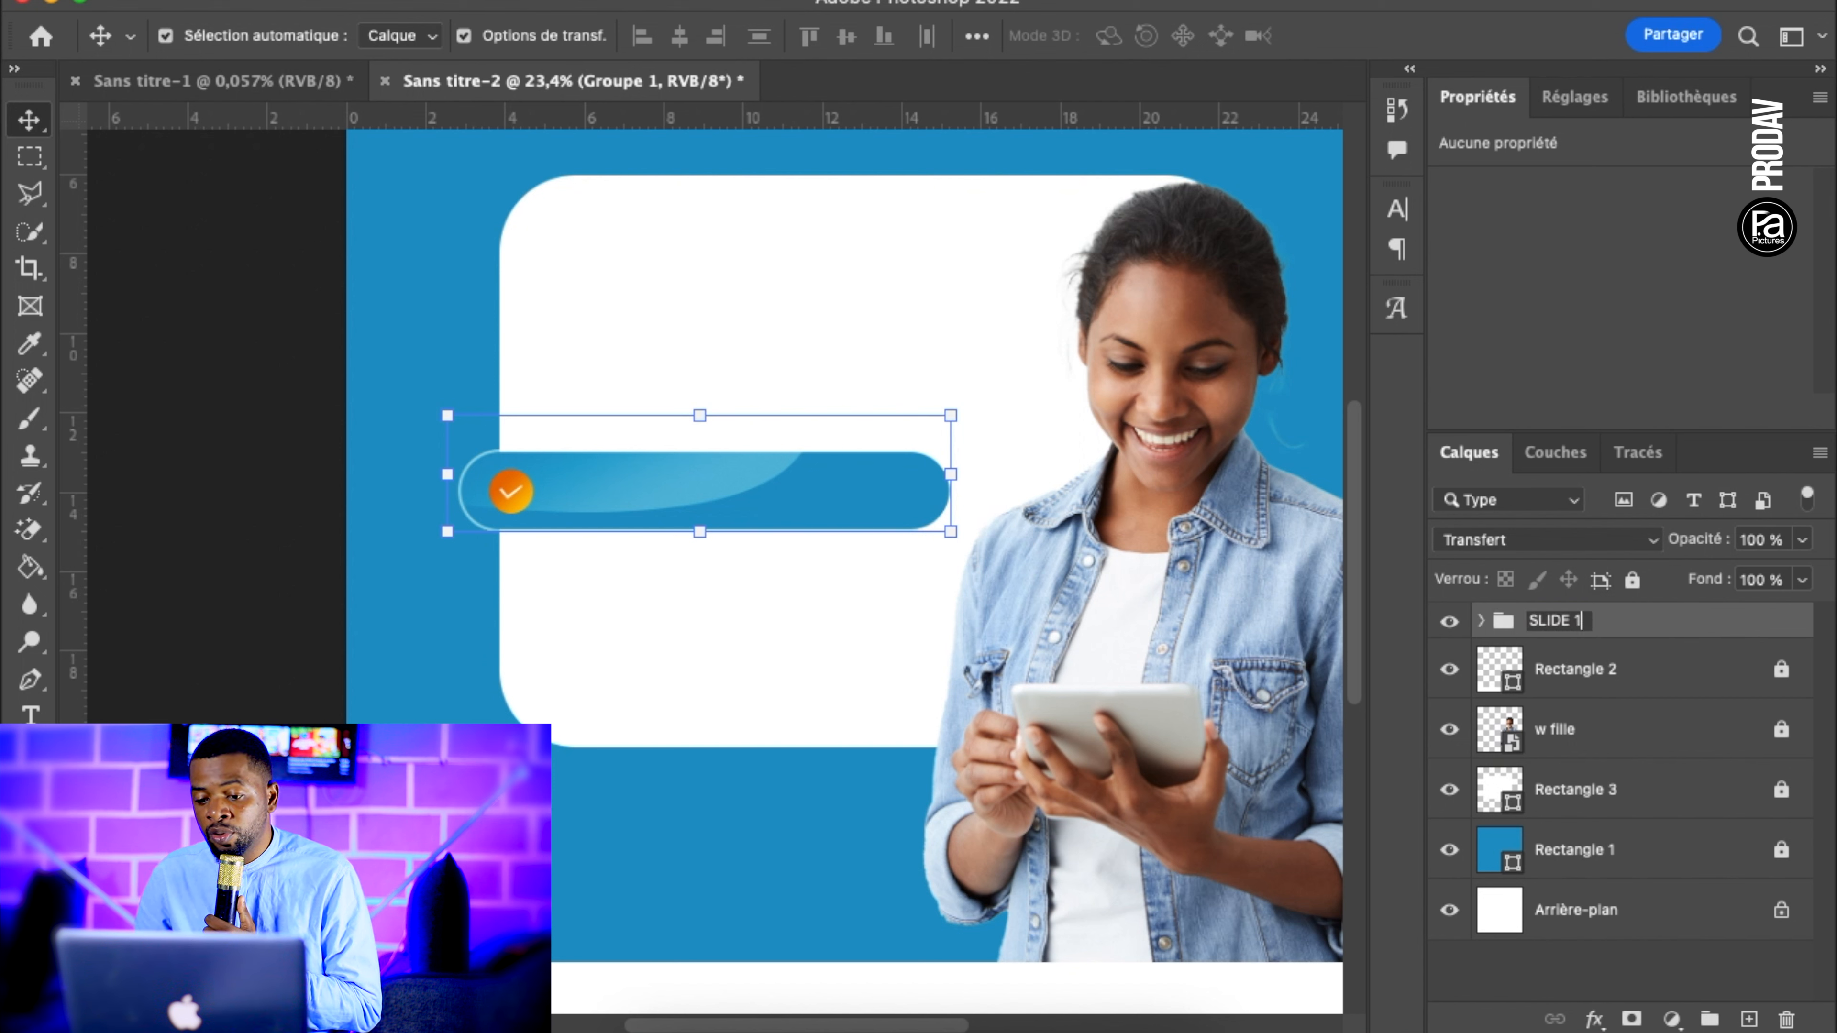
key(Return)
click(439, 293)
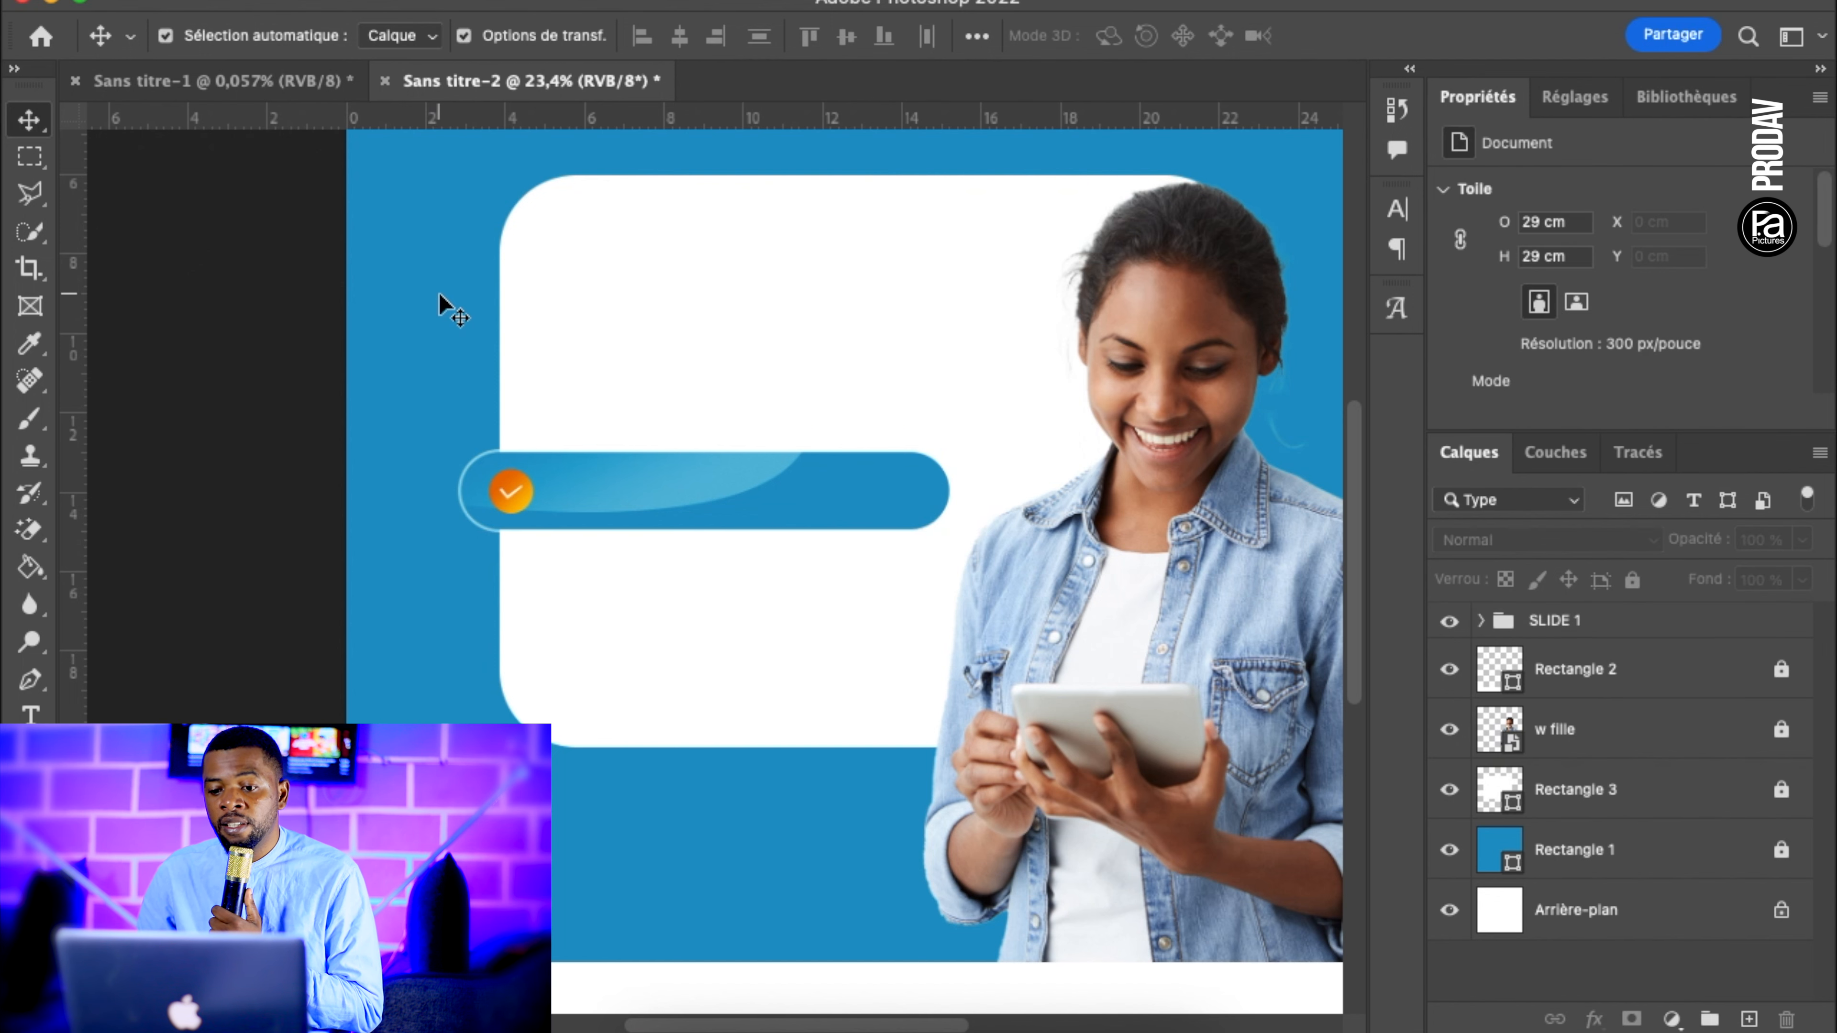
- Select the SLIDE 1 group, collapse it and duplicate it
key(super+minus)
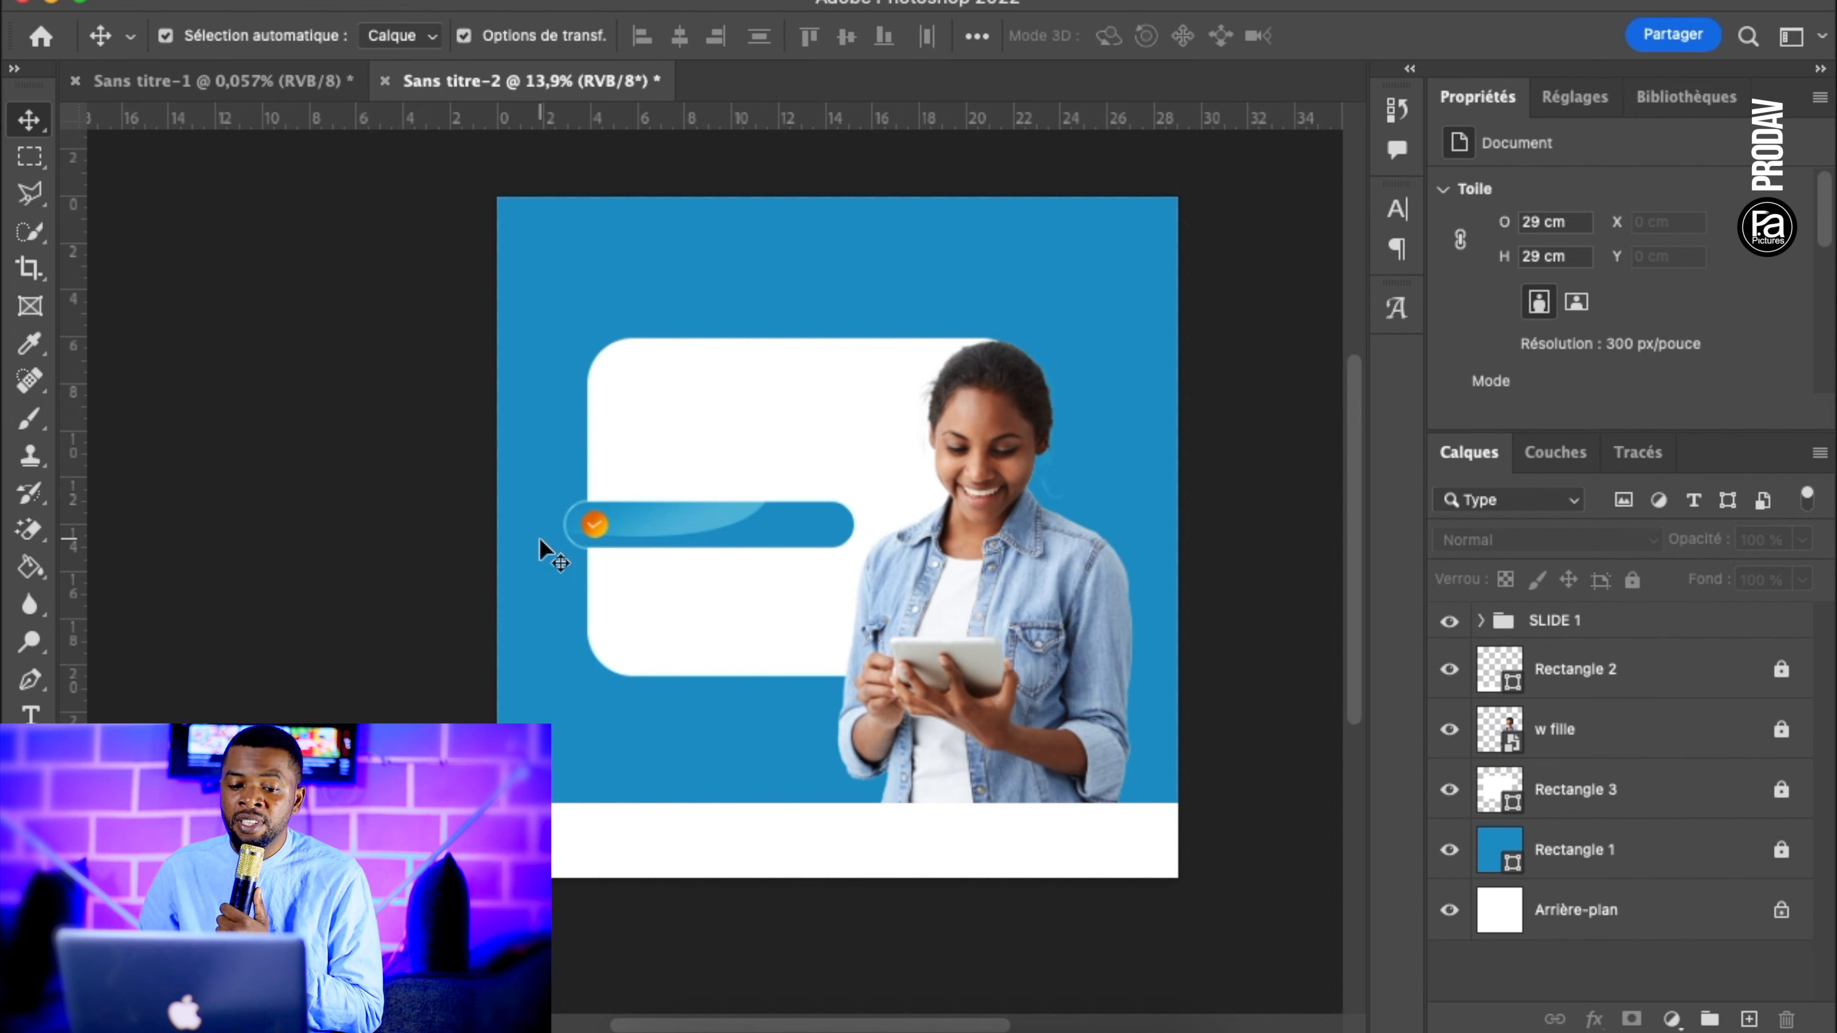
drag(536, 490, 749, 548)
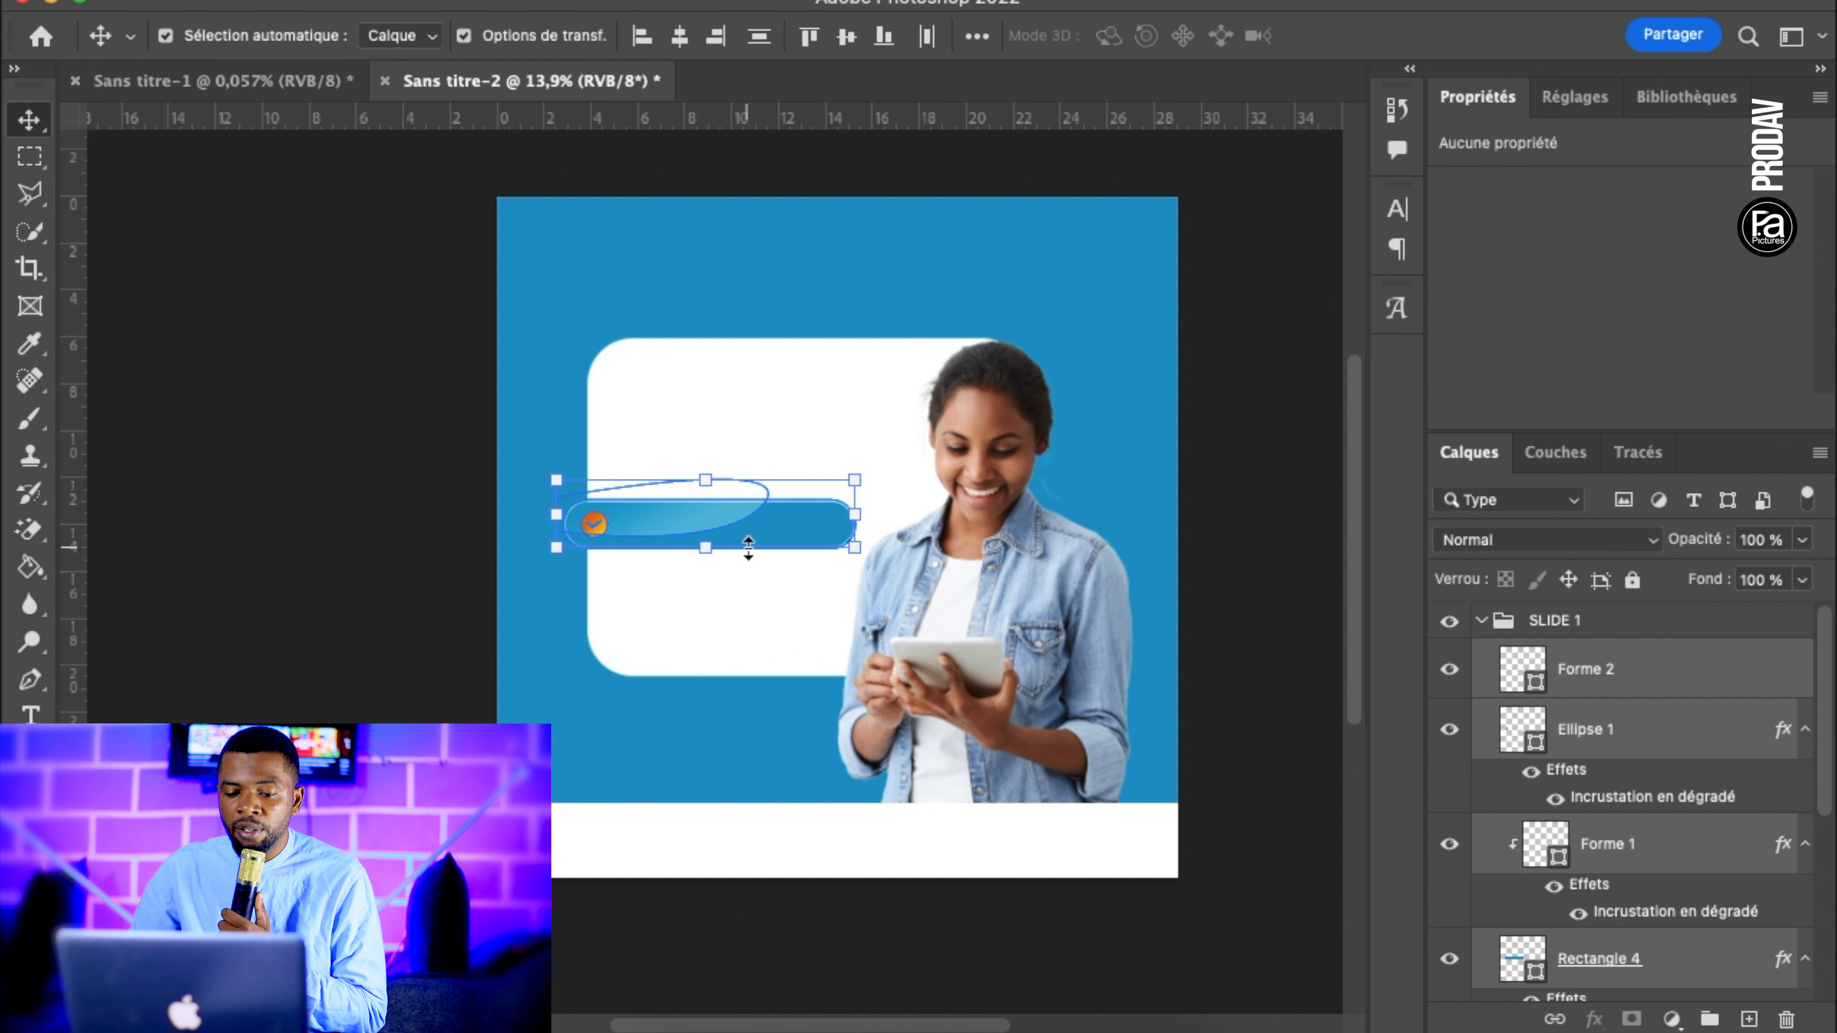
click(1614, 623)
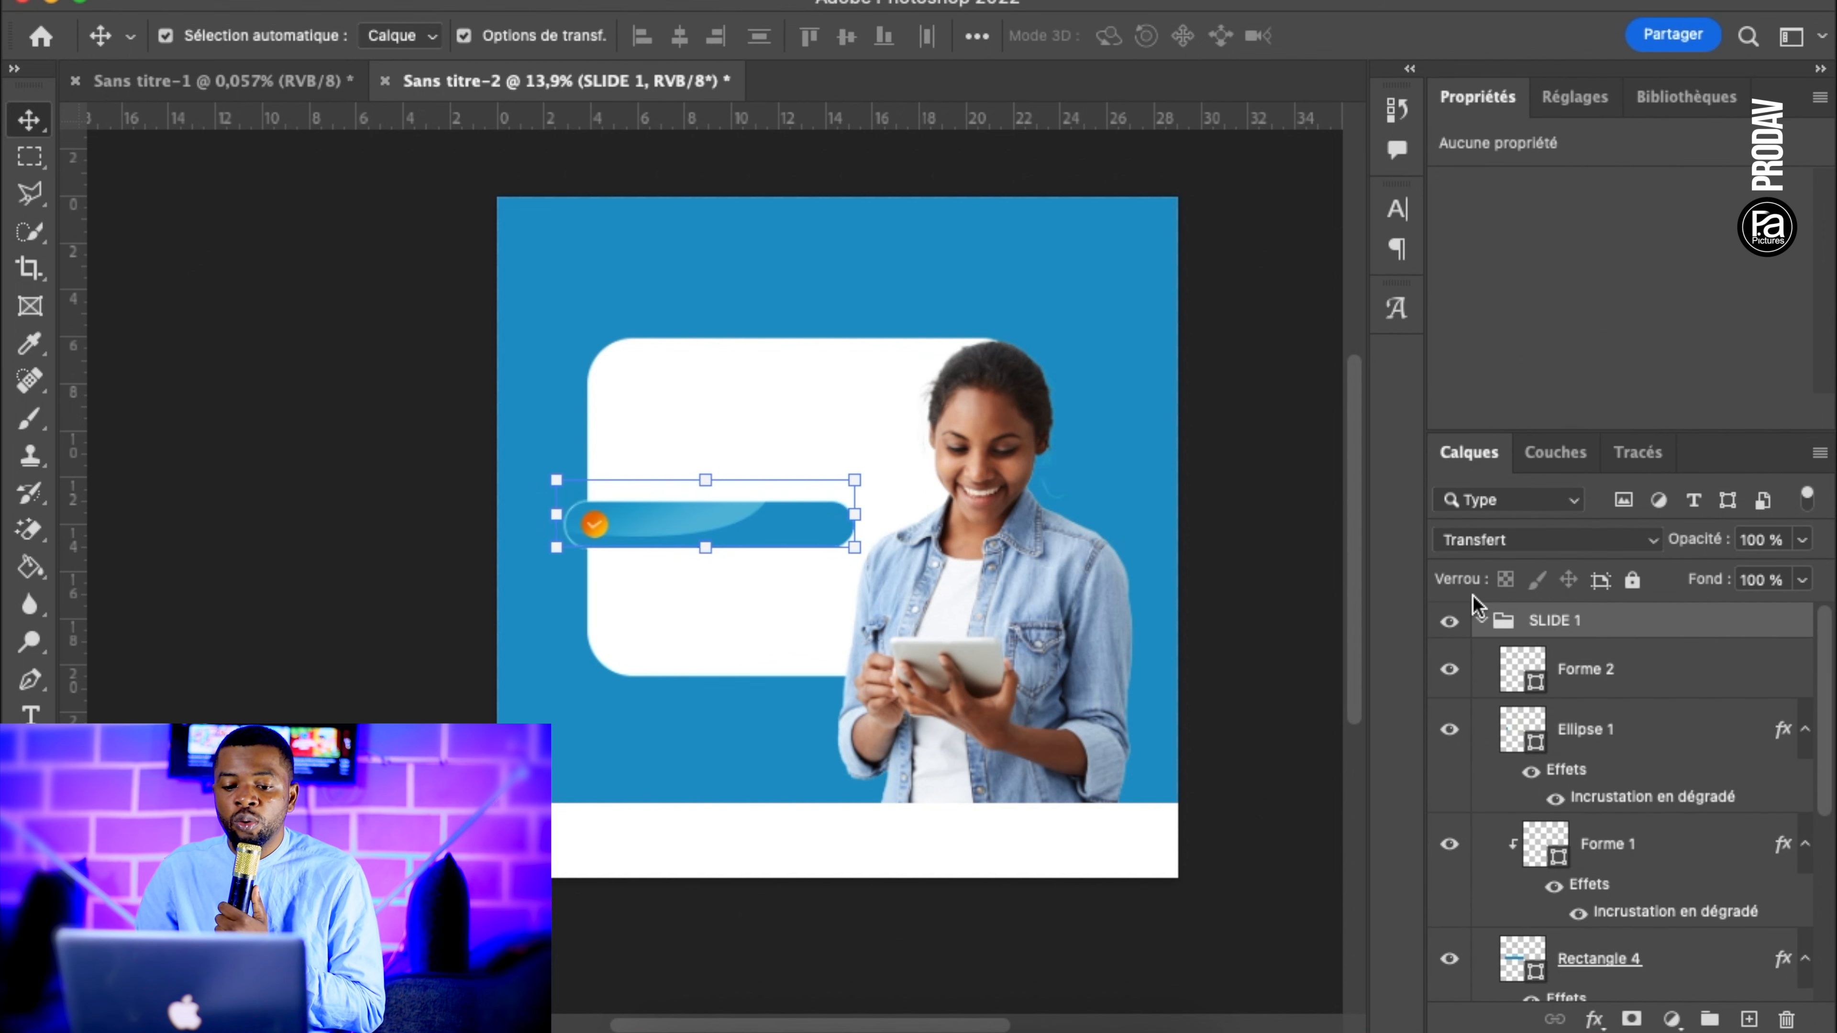
click(1481, 621)
key(super+j)
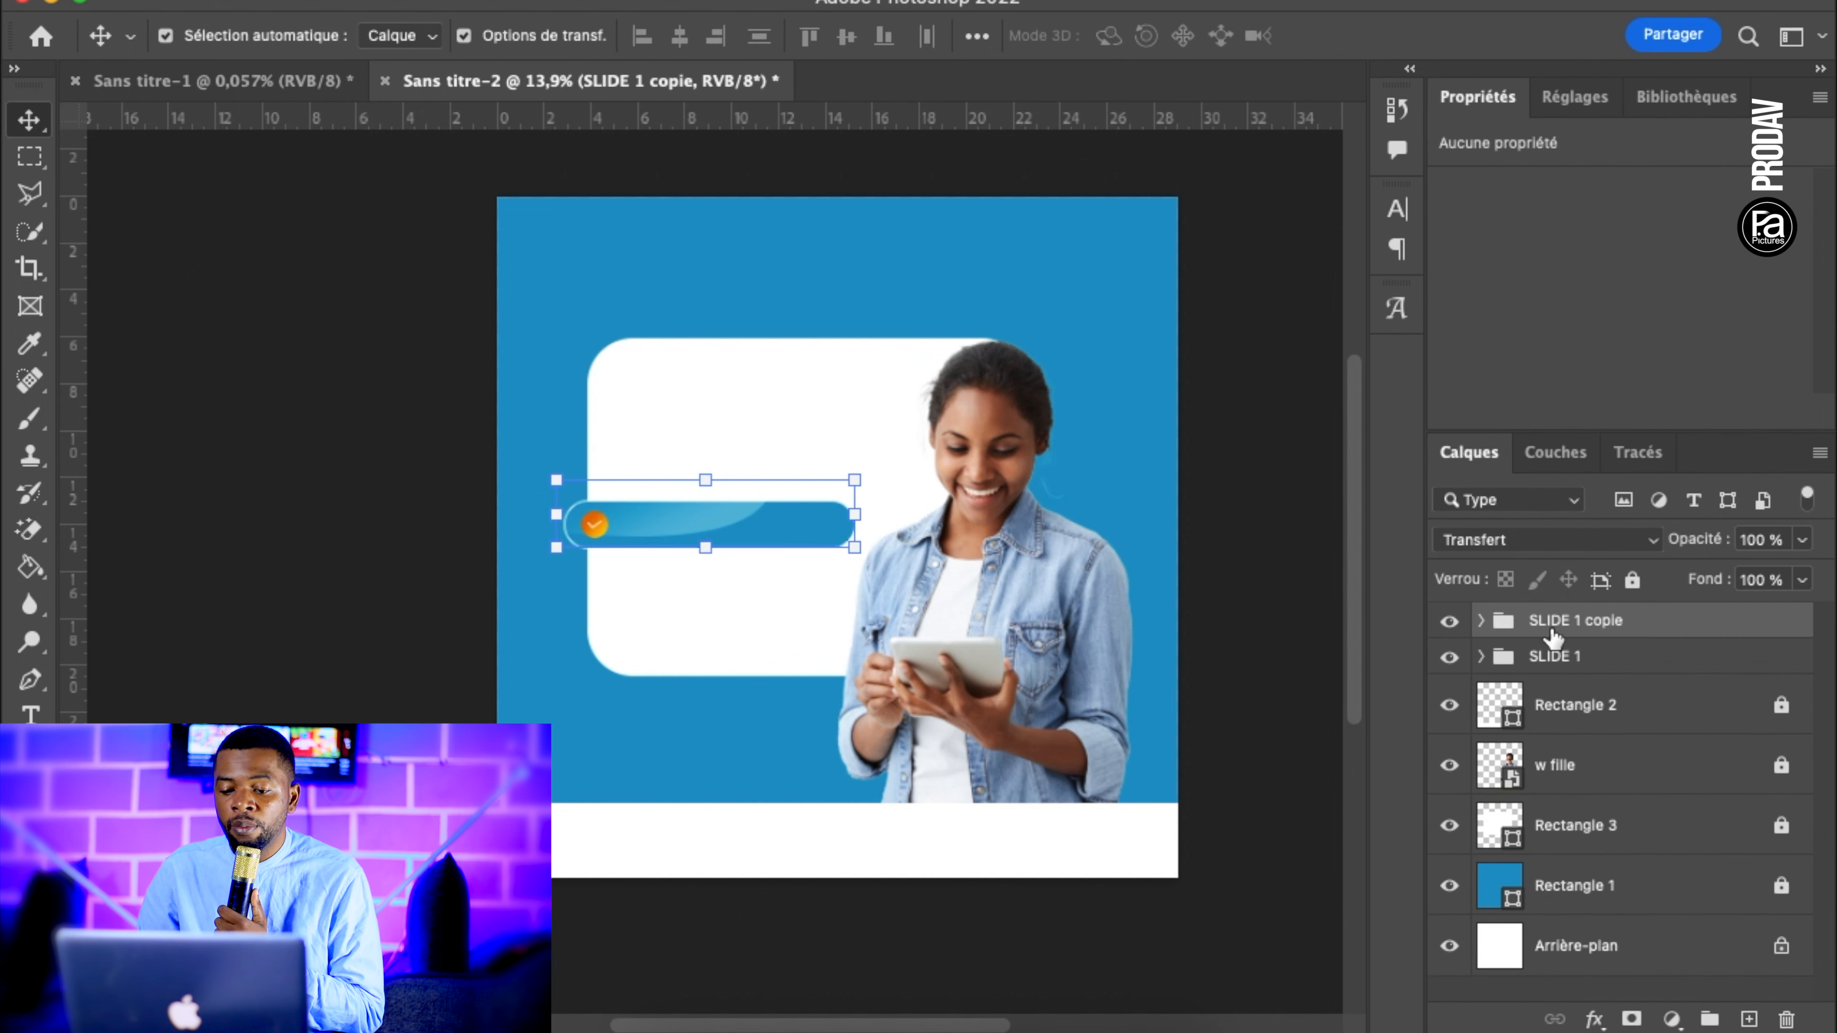
- Move the original SLIDE 1 group down and to the right so a second bar sits staggered beneath its copy
click(712, 535)
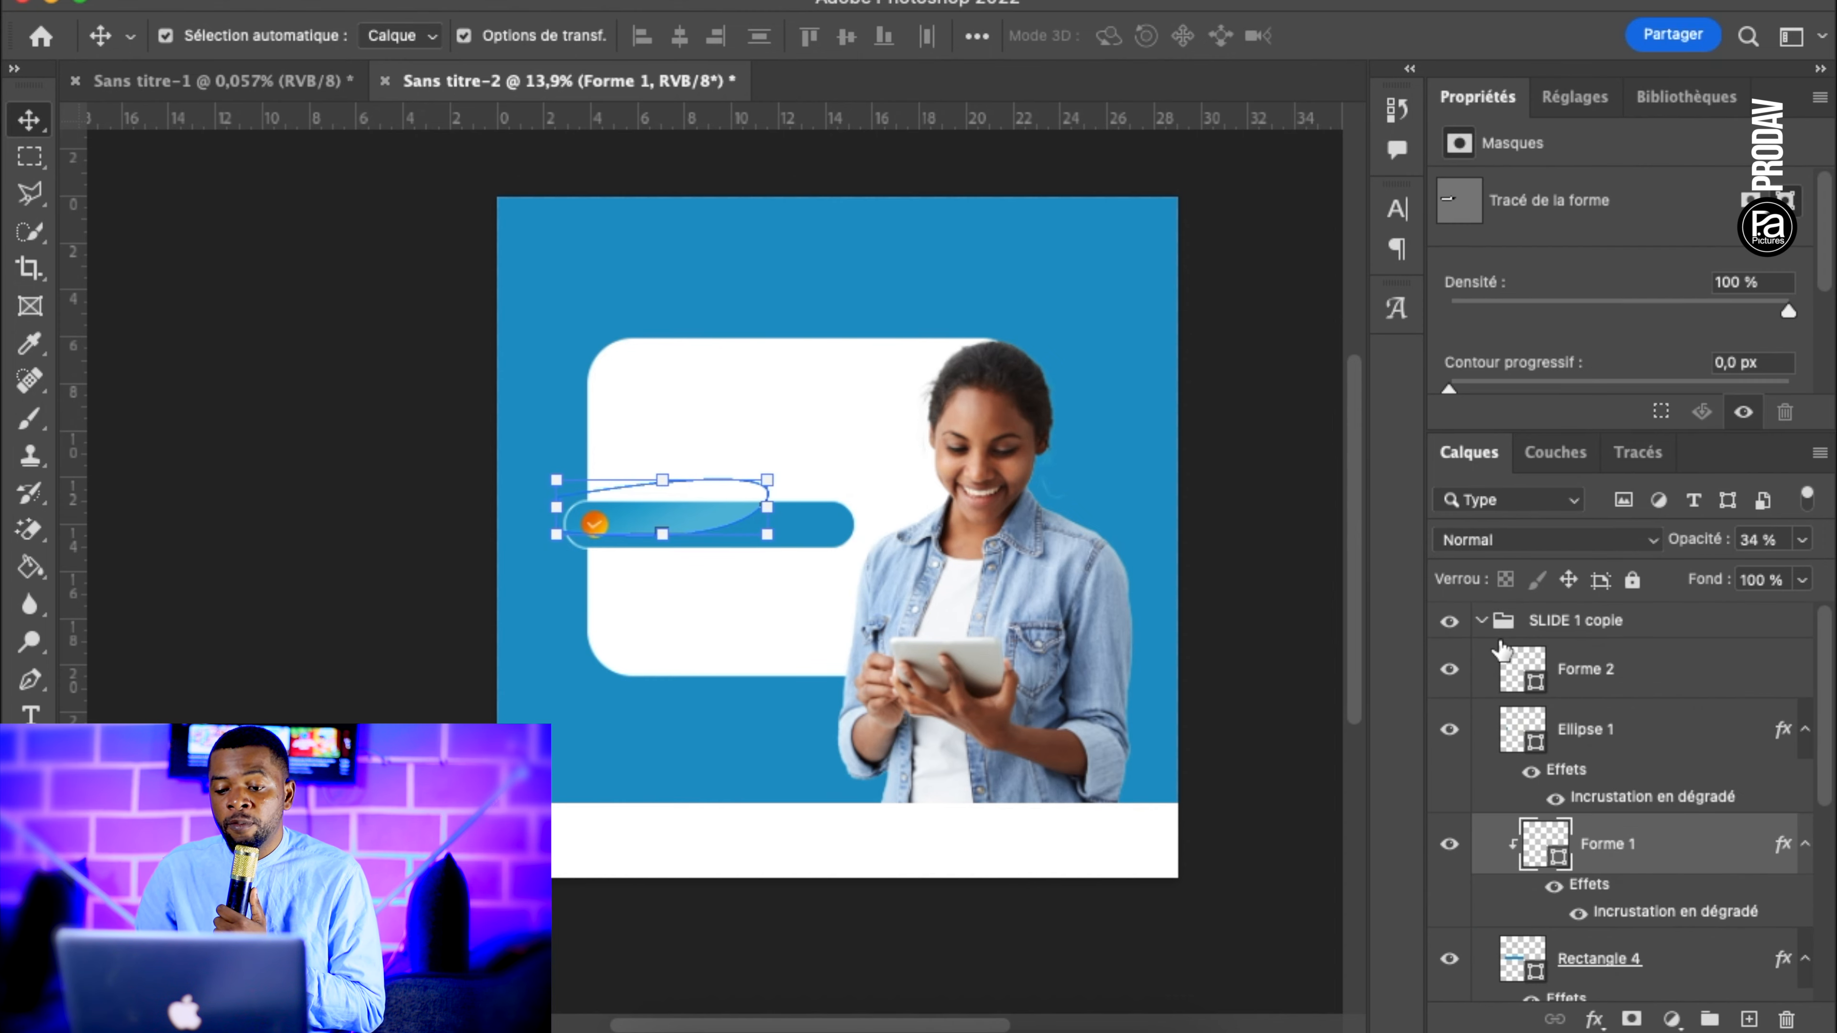
click(1591, 621)
click(1481, 621)
click(1555, 657)
key(shift+Down)
key(shift+Down)
key(shift+Down)
key(shift+Down)
key(shift+Down)
key(shift+Down)
key(shift+Down)
key(shift+Down)
key(shift+Down)
key(shift+Down)
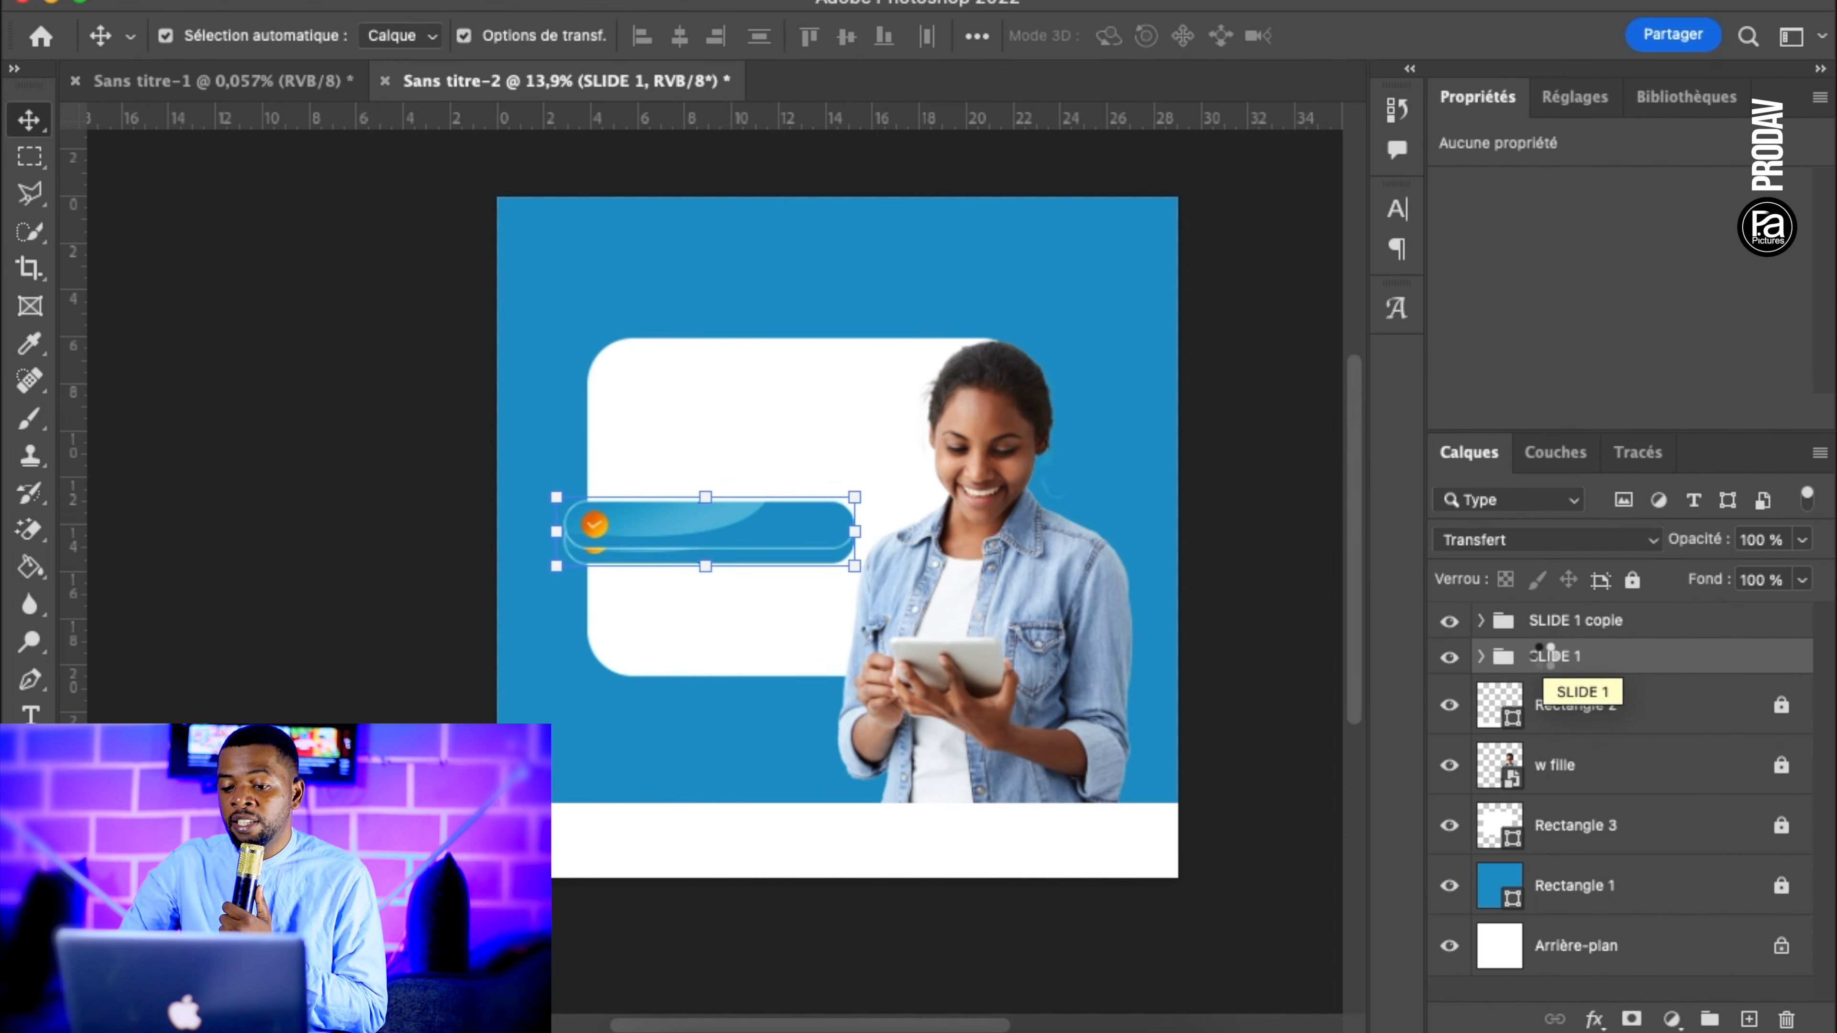
key(shift+Right)
key(shift+Right)
key(shift+Right)
key(shift+Right)
key(shift+Right)
key(shift+Right)
key(shift+Right)
key(shift+Right)
key(shift+Right)
key(shift+Right)
key(shift+Right)
key(shift+Right)
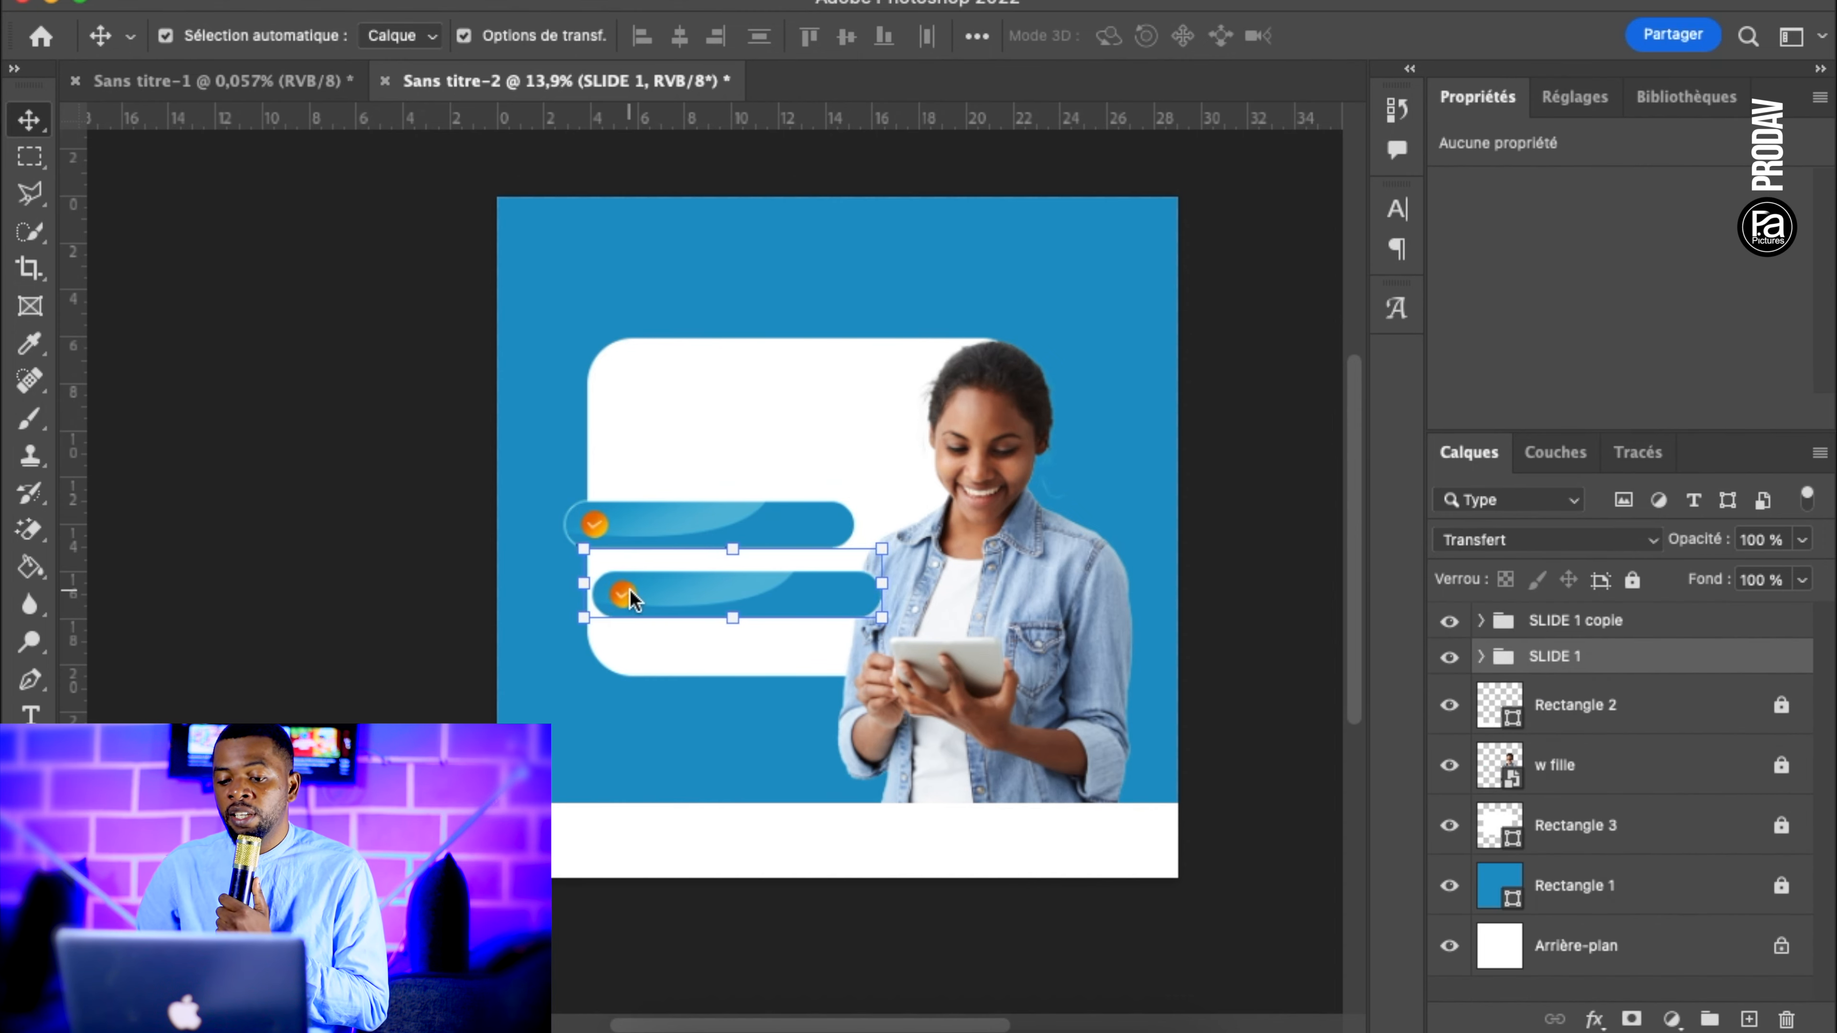
key(shift+Down)
- Reposition the two pill bars lower on the white panel with a wider horizontal stagger, and select both bars
drag(536, 410, 788, 546)
drag(626, 410, 772, 636)
click(791, 580)
scroll(791, 580, up, 3)
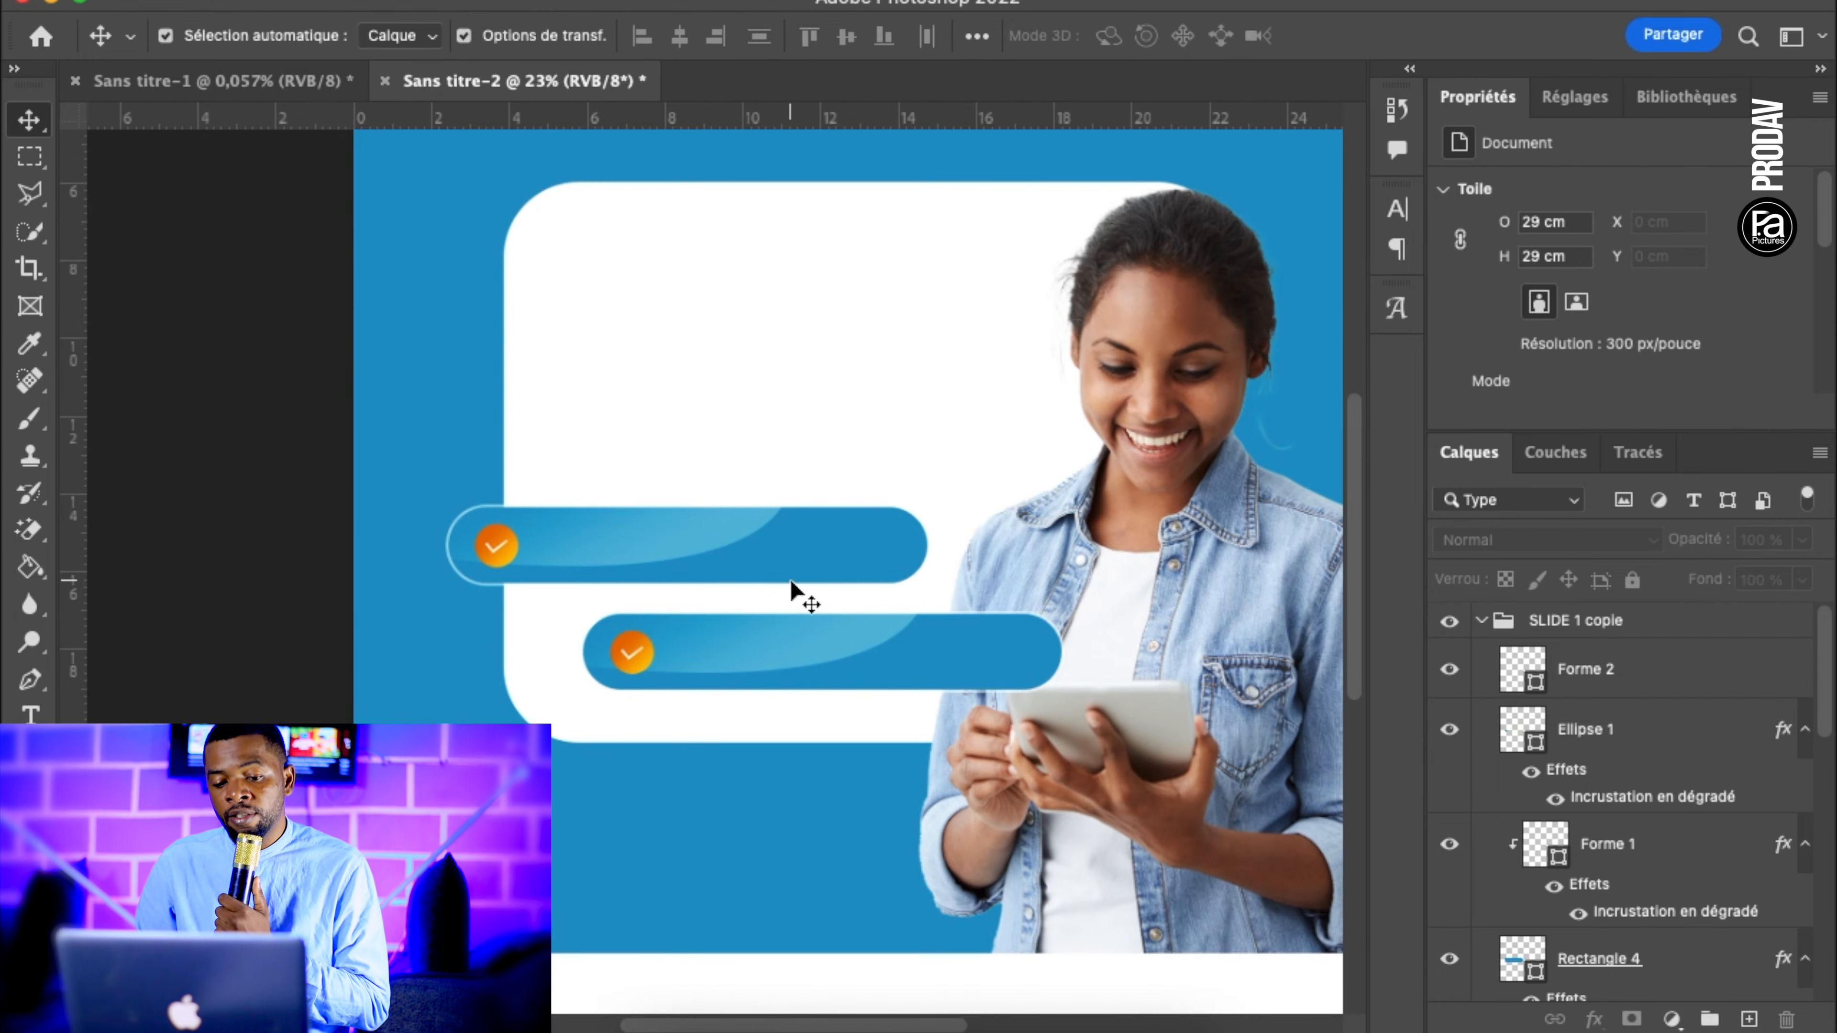
drag(460, 486, 810, 673)
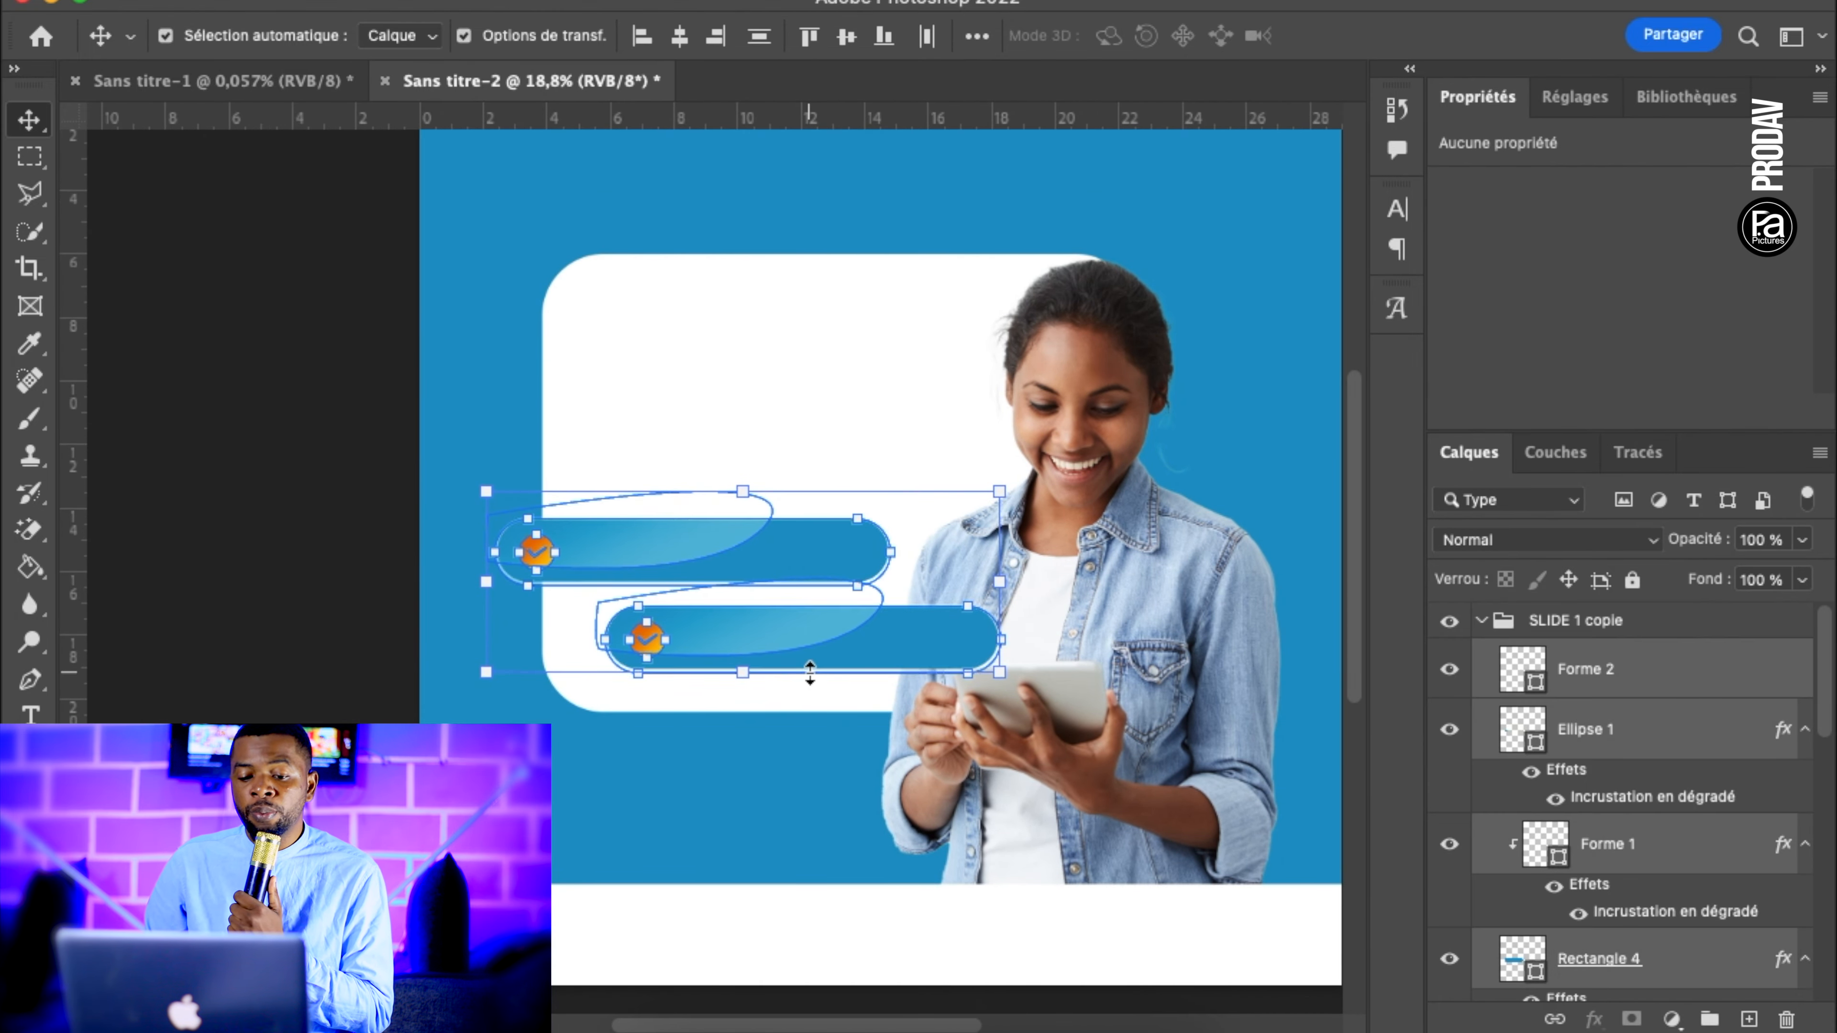
- Place the church-like interior photo with tall arched windows from Finder directly above the blue Rectangle 1 background layer
click(479, 406)
scroll(983, 445, down, 3)
scroll(1617, 767, down, 5)
click(1686, 929)
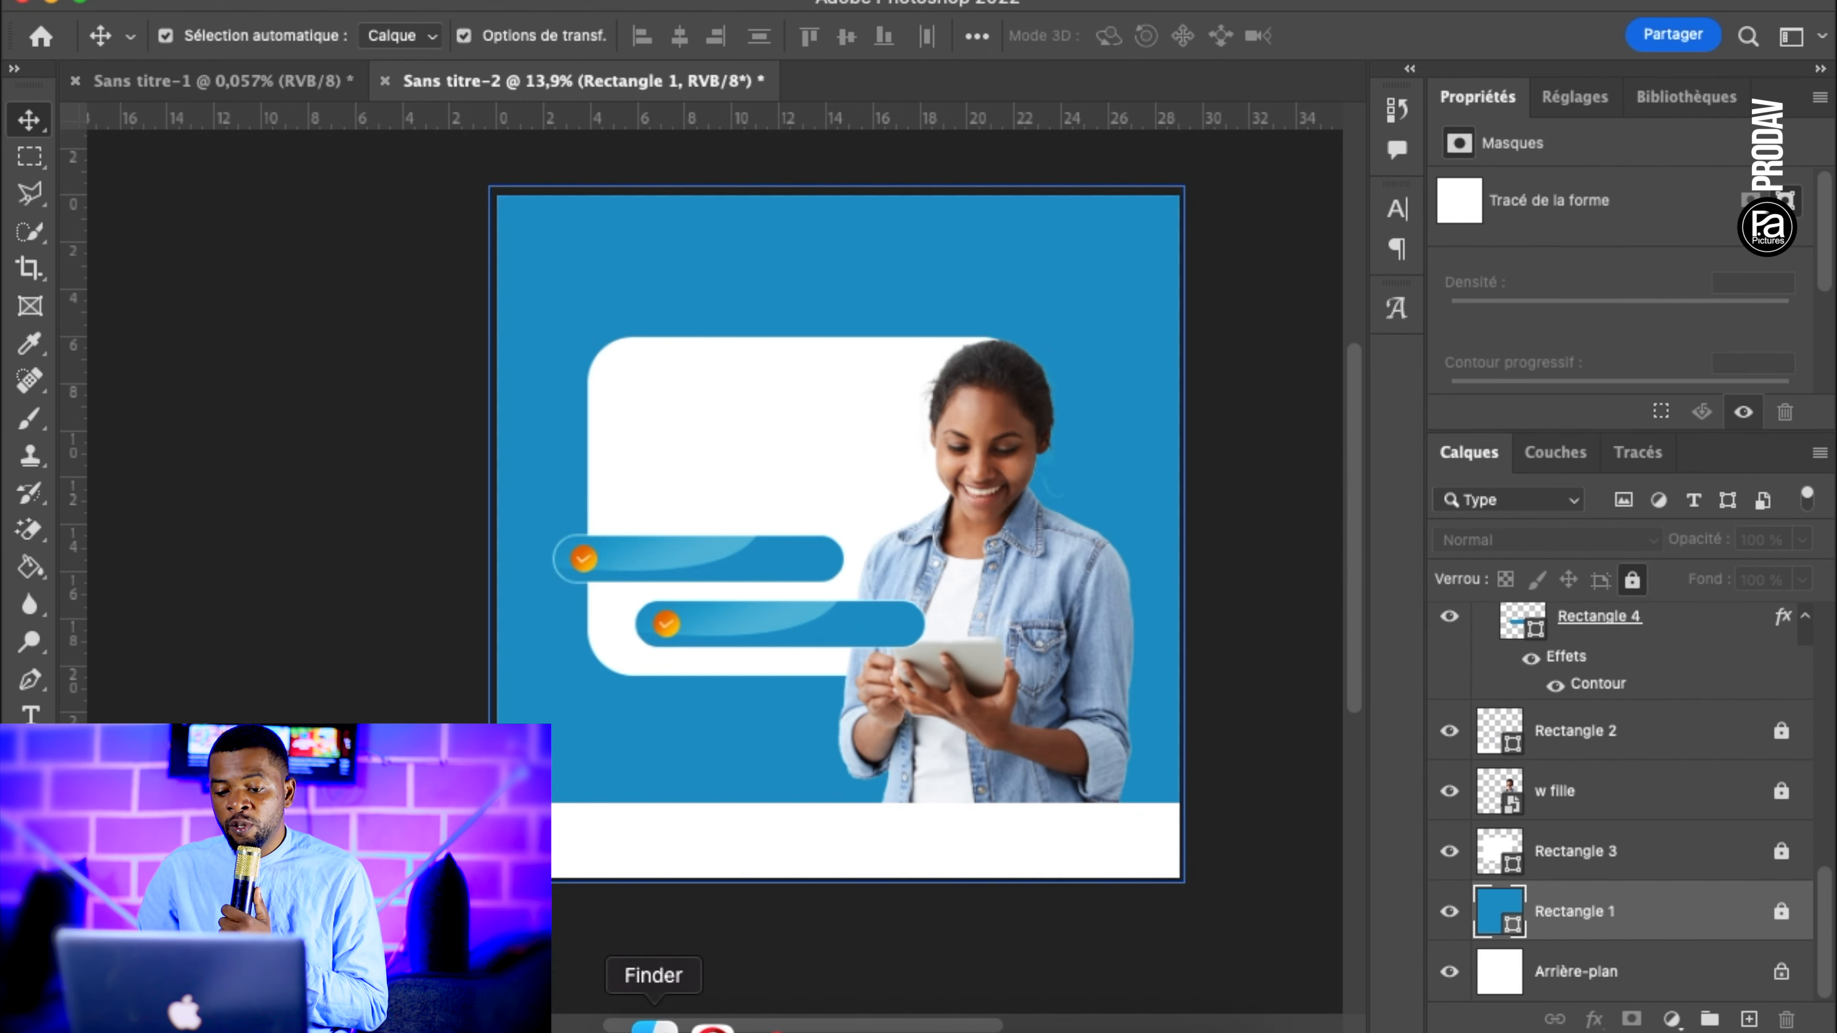
click(655, 1019)
drag(1202, 289, 726, 533)
scroll(644, 484, down, 3)
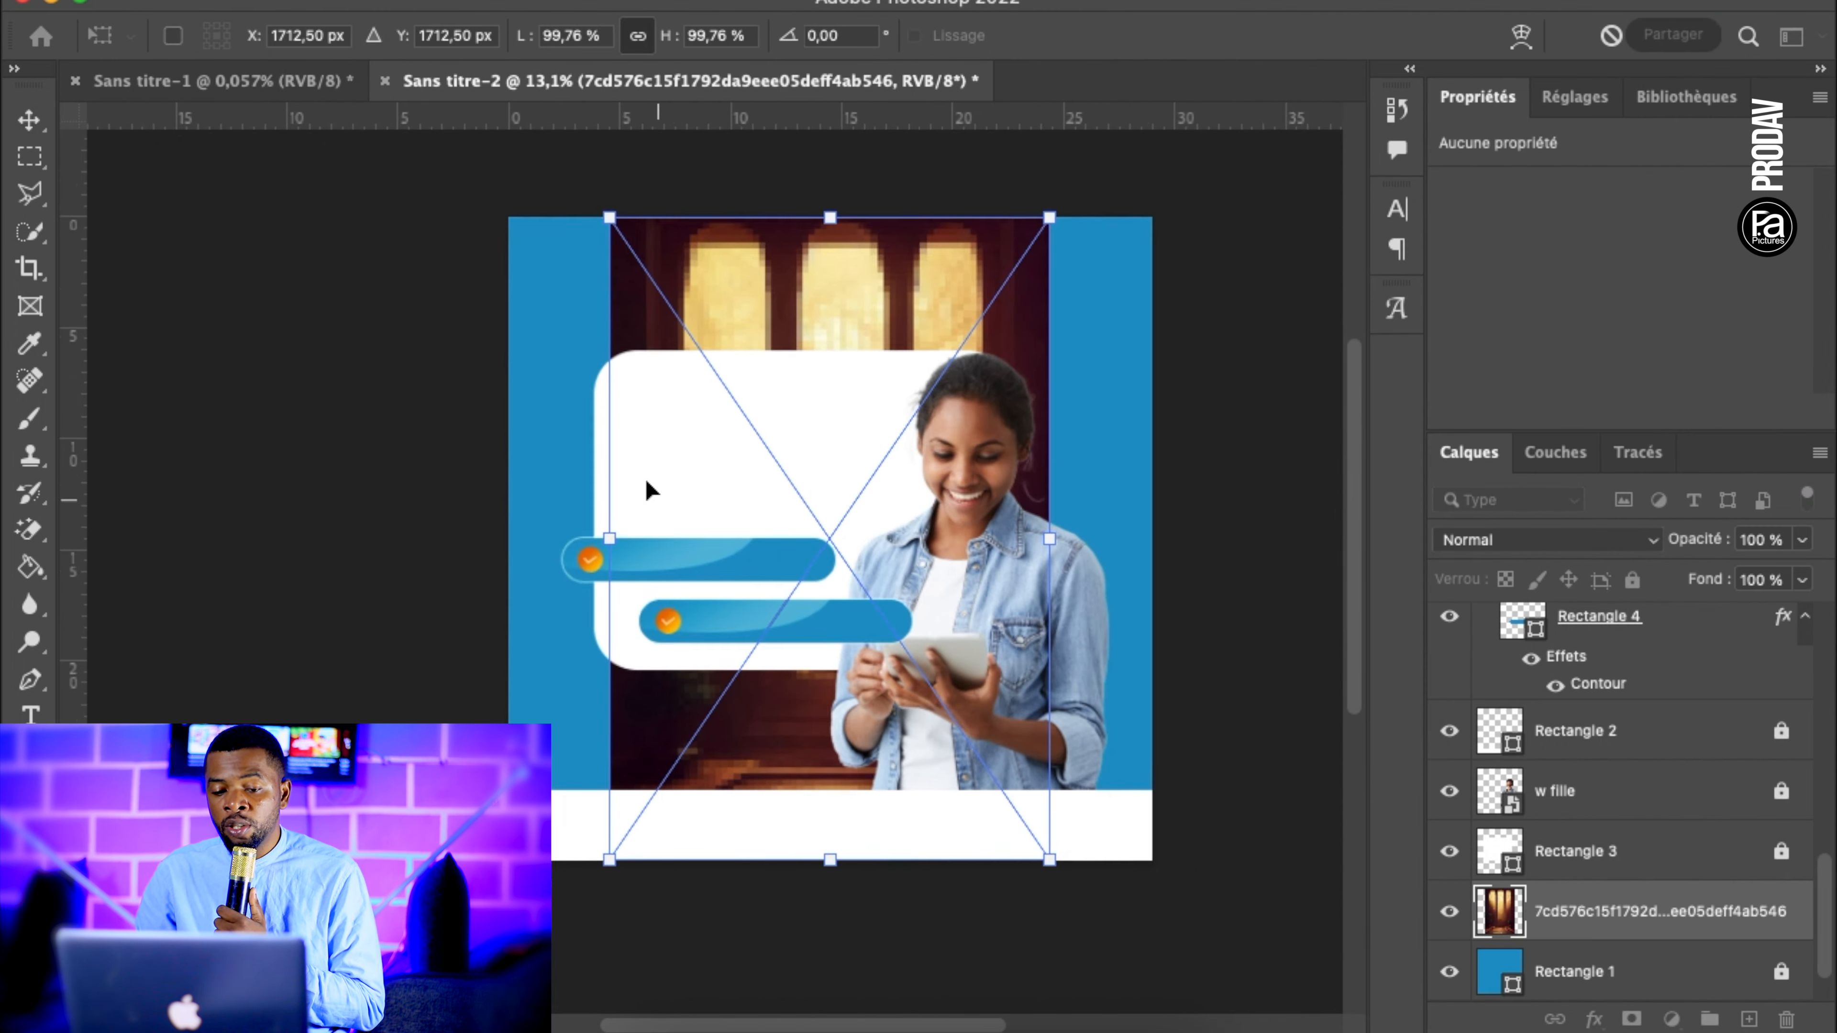
- Enlarge the placed interior photo to about 178% width and 143% height so it covers the whole poster, and commit the transform
drag(634, 799, 531, 868)
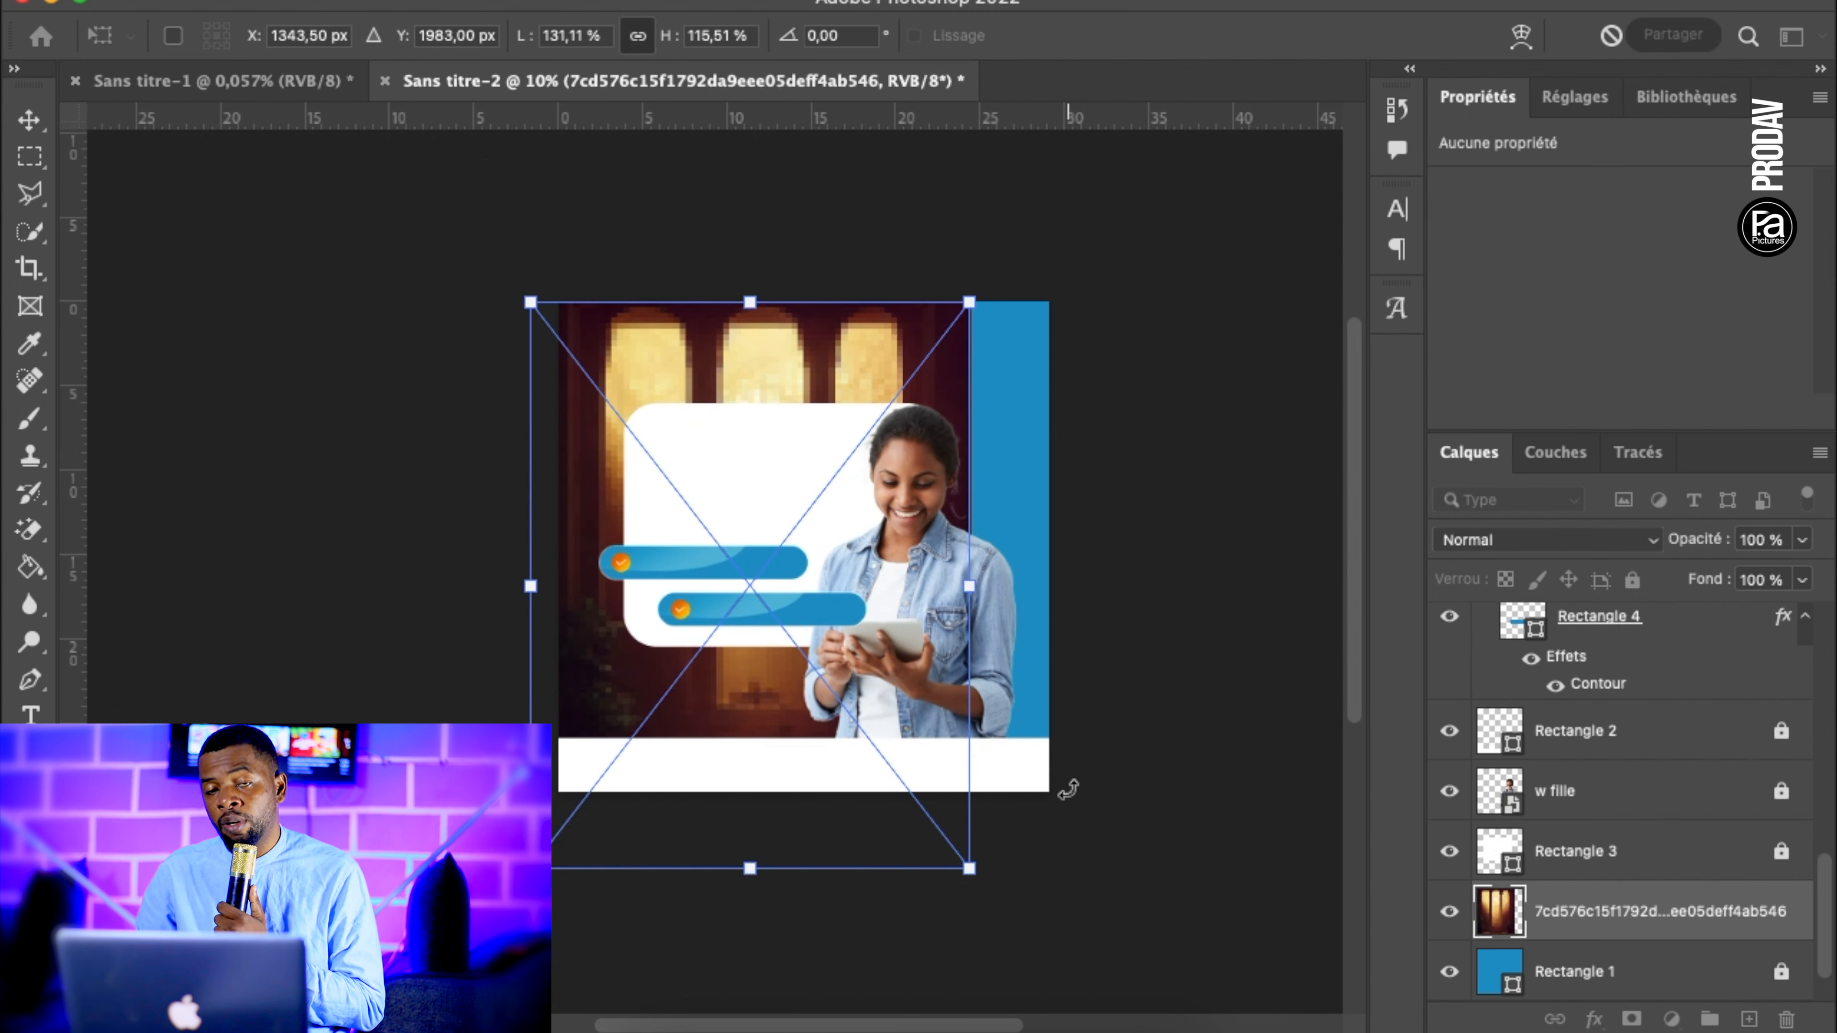
drag(970, 868, 1074, 933)
drag(1076, 301, 1131, 233)
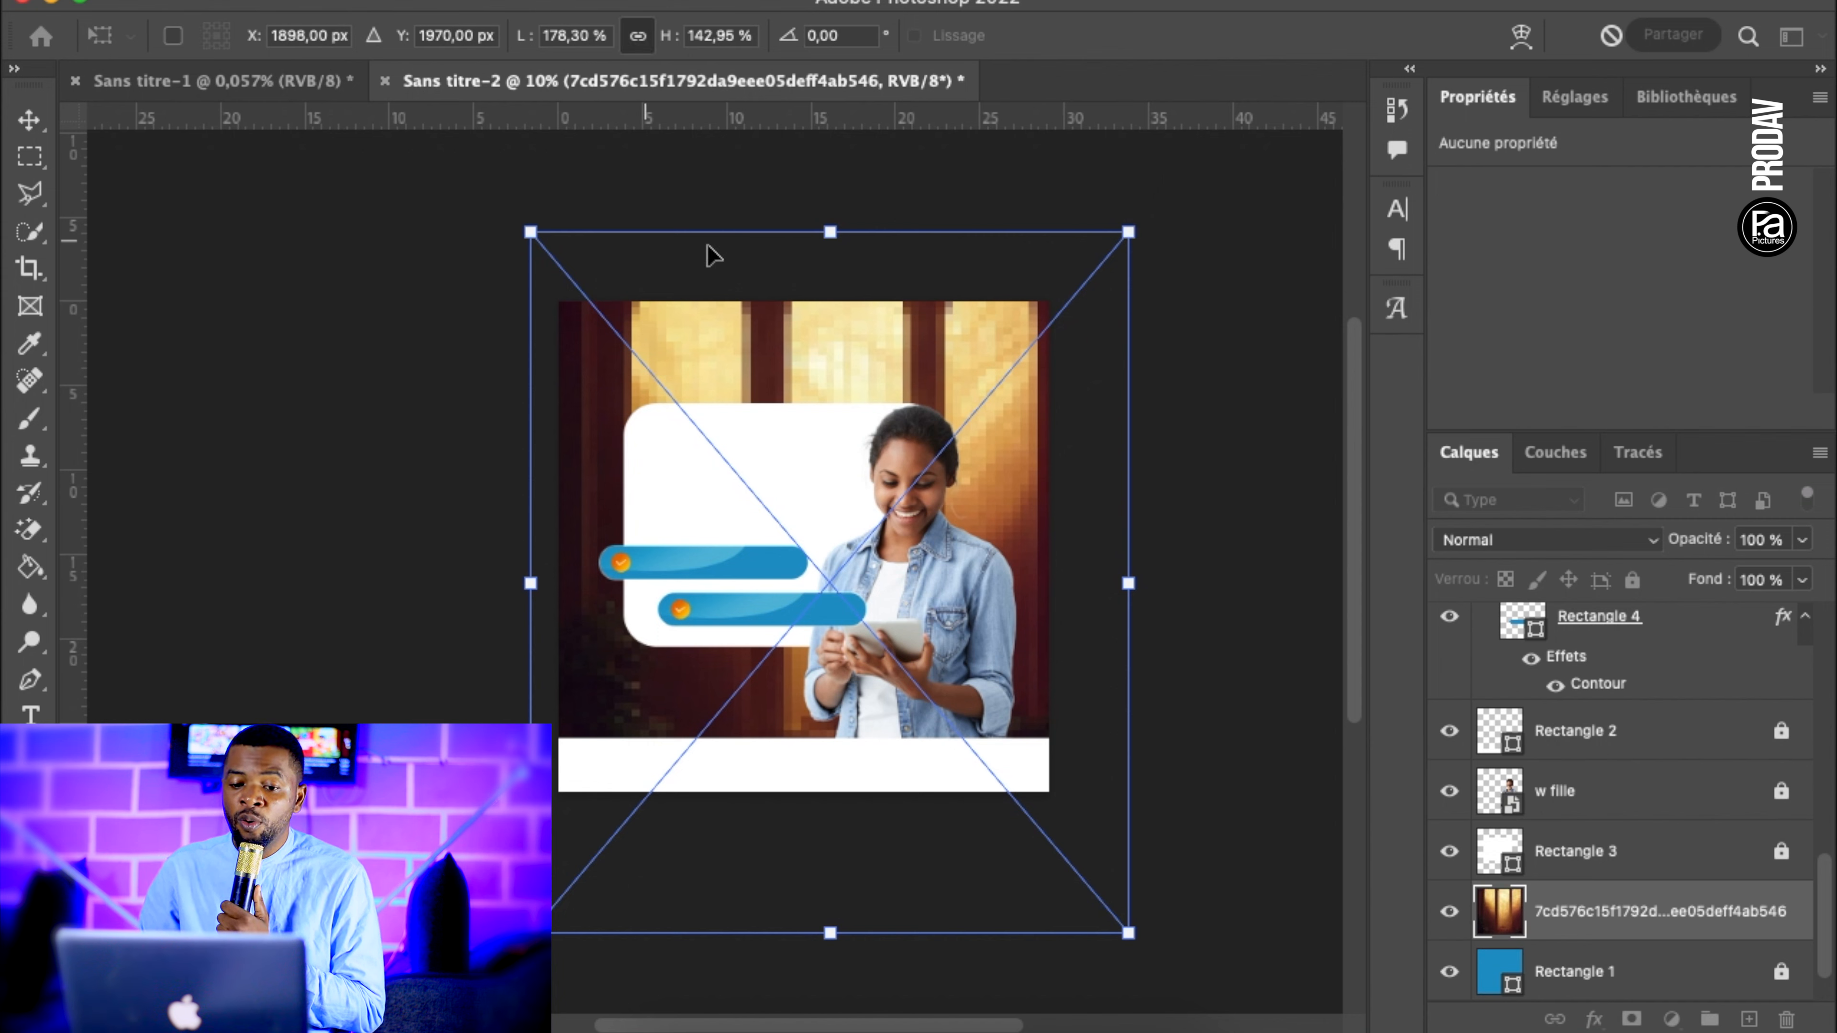
drag(783, 319, 783, 331)
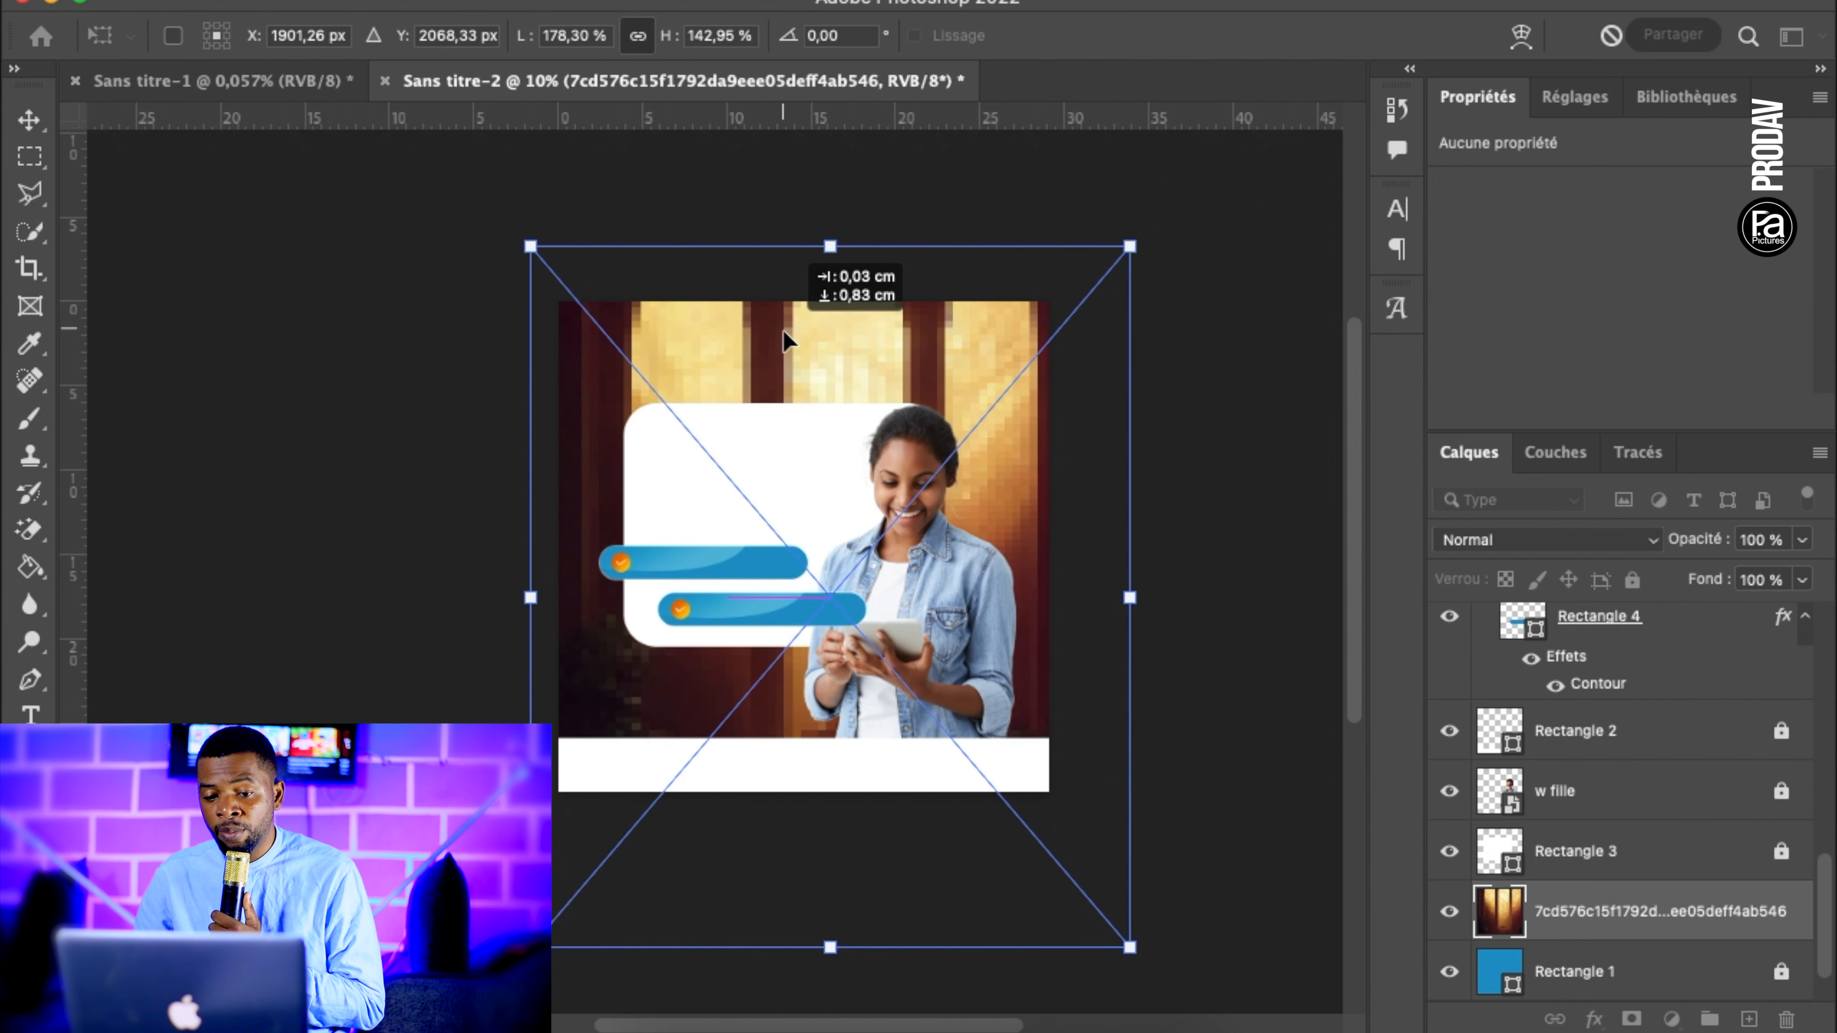
key(Return)
click(1216, 433)
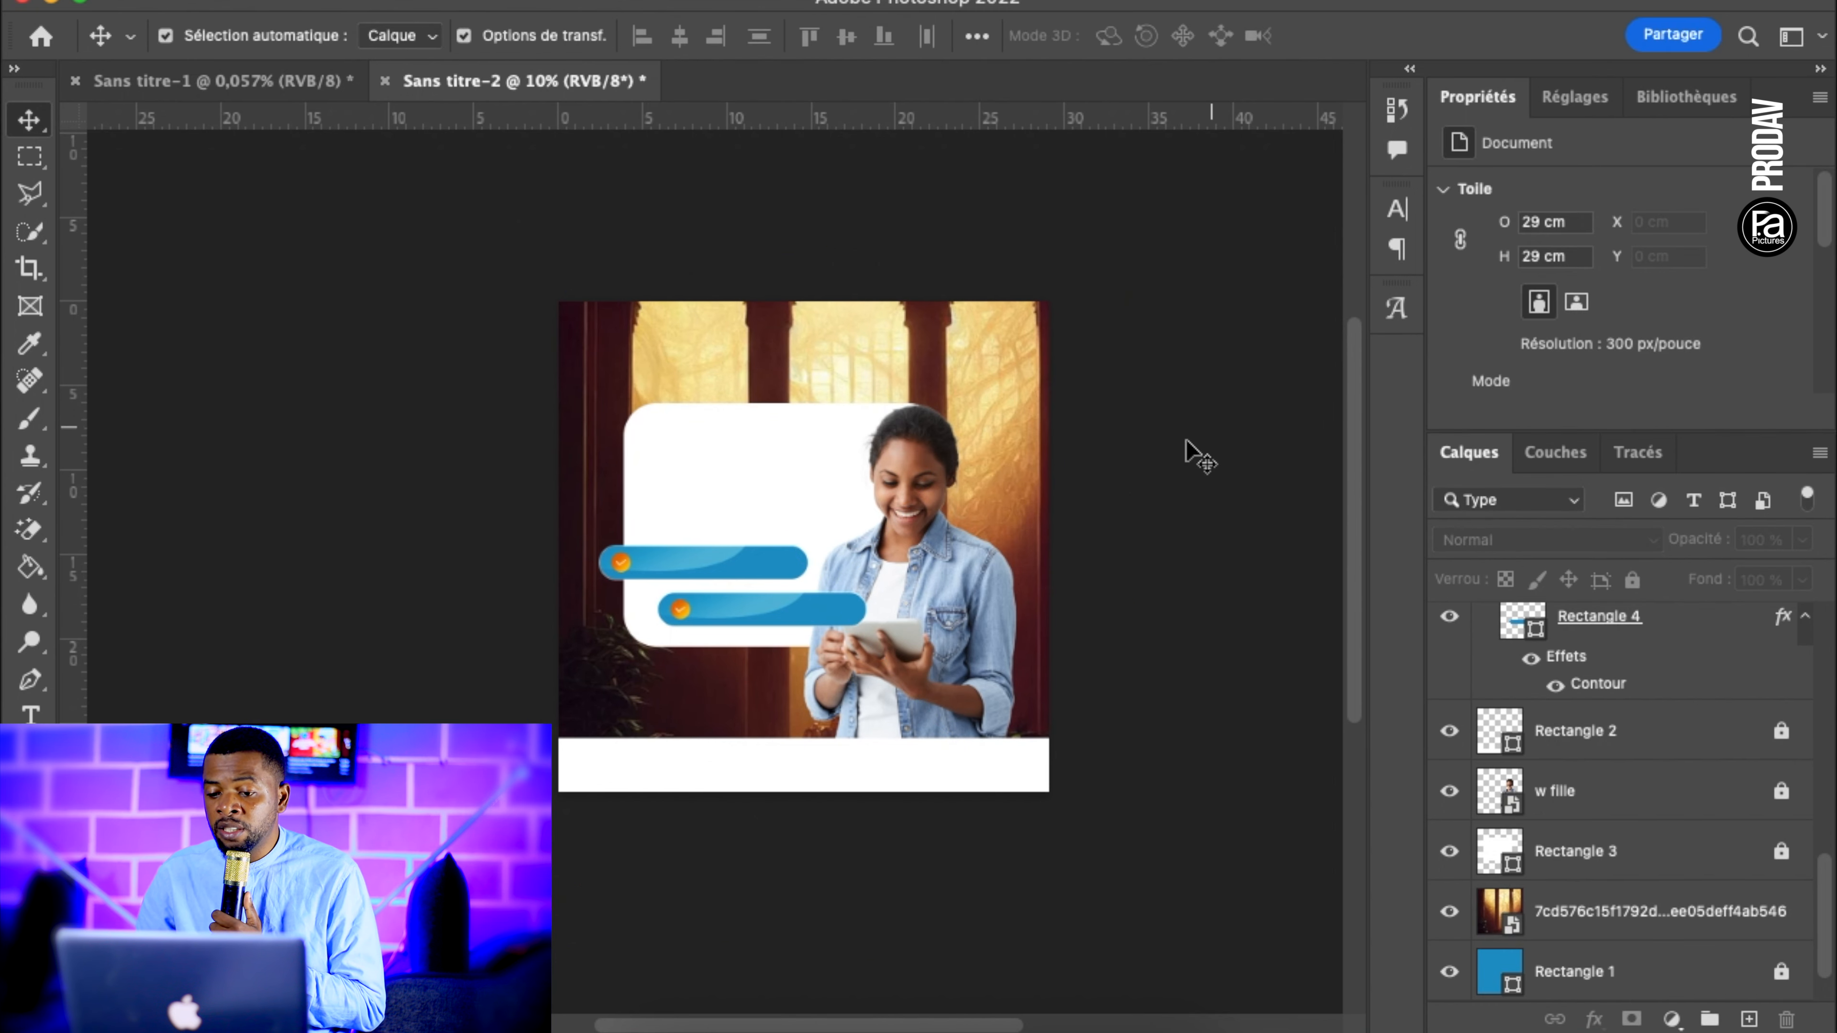
- Set the interior photo layer's blending mode to Luminosité so it takes on the blue of the background
scroll(1074, 439, down, 1)
scroll(1074, 440, down, 1)
click(924, 355)
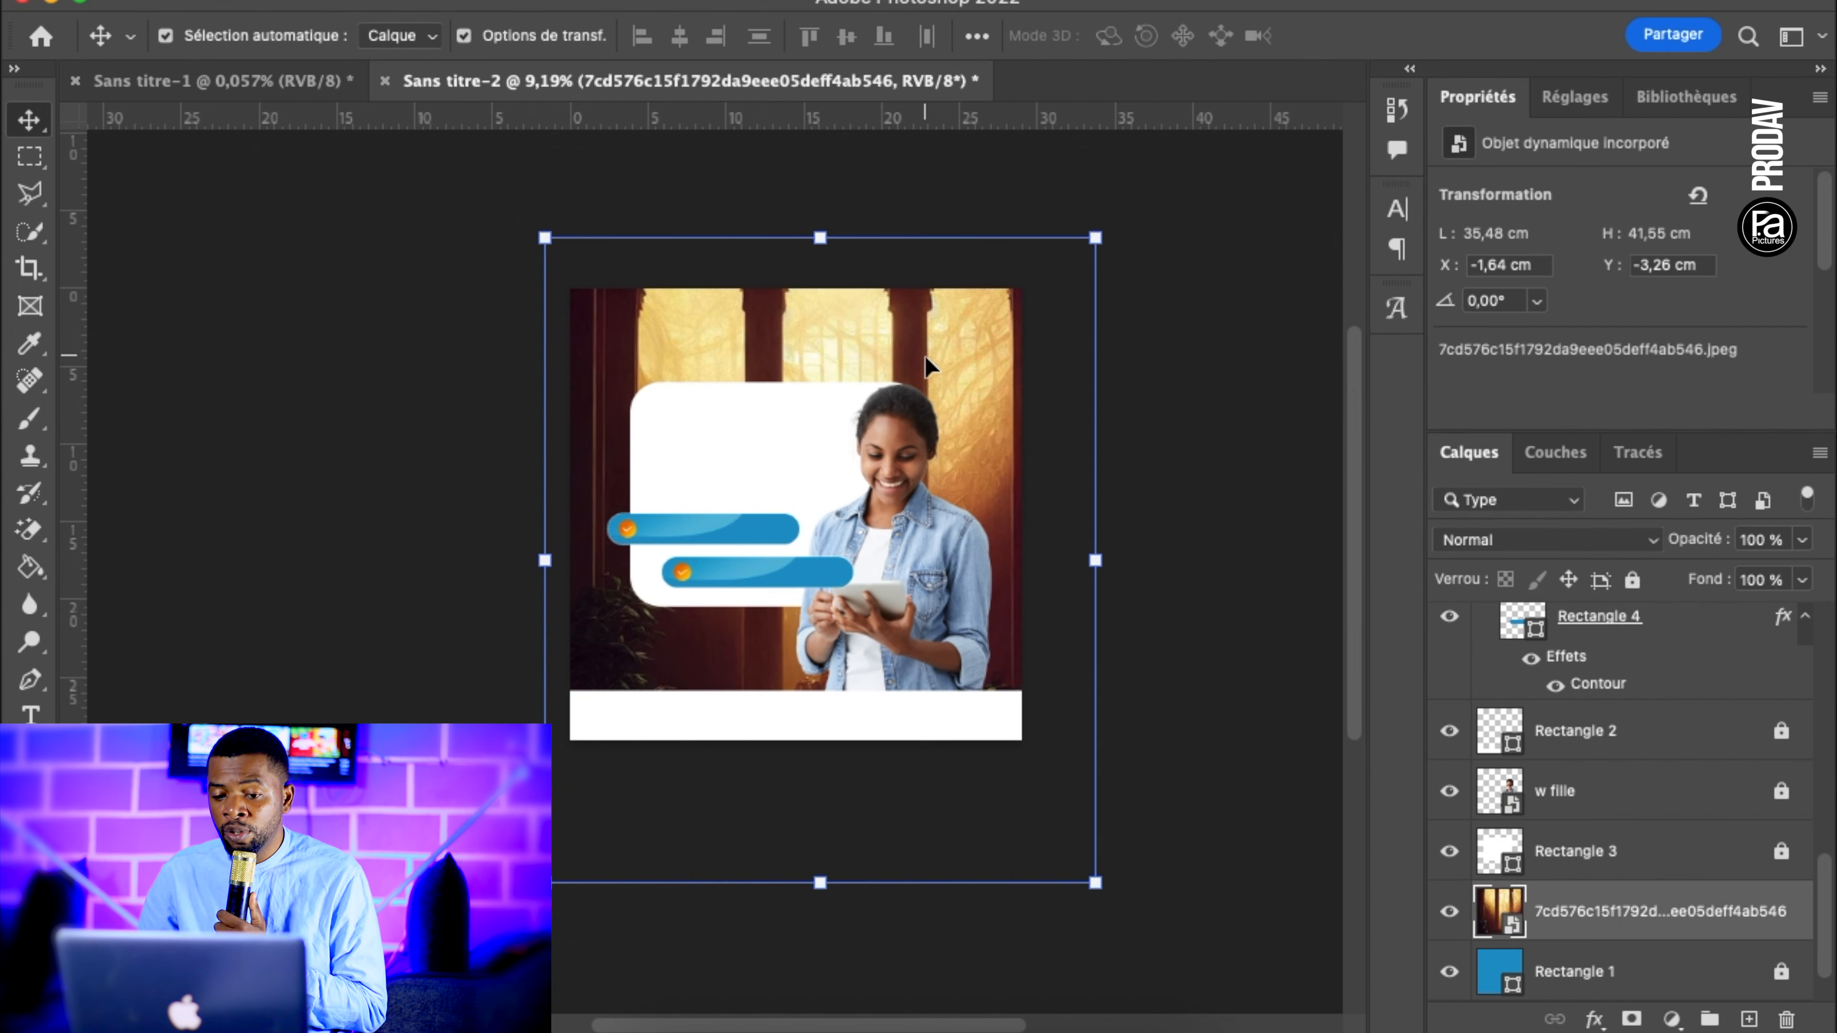
click(1570, 541)
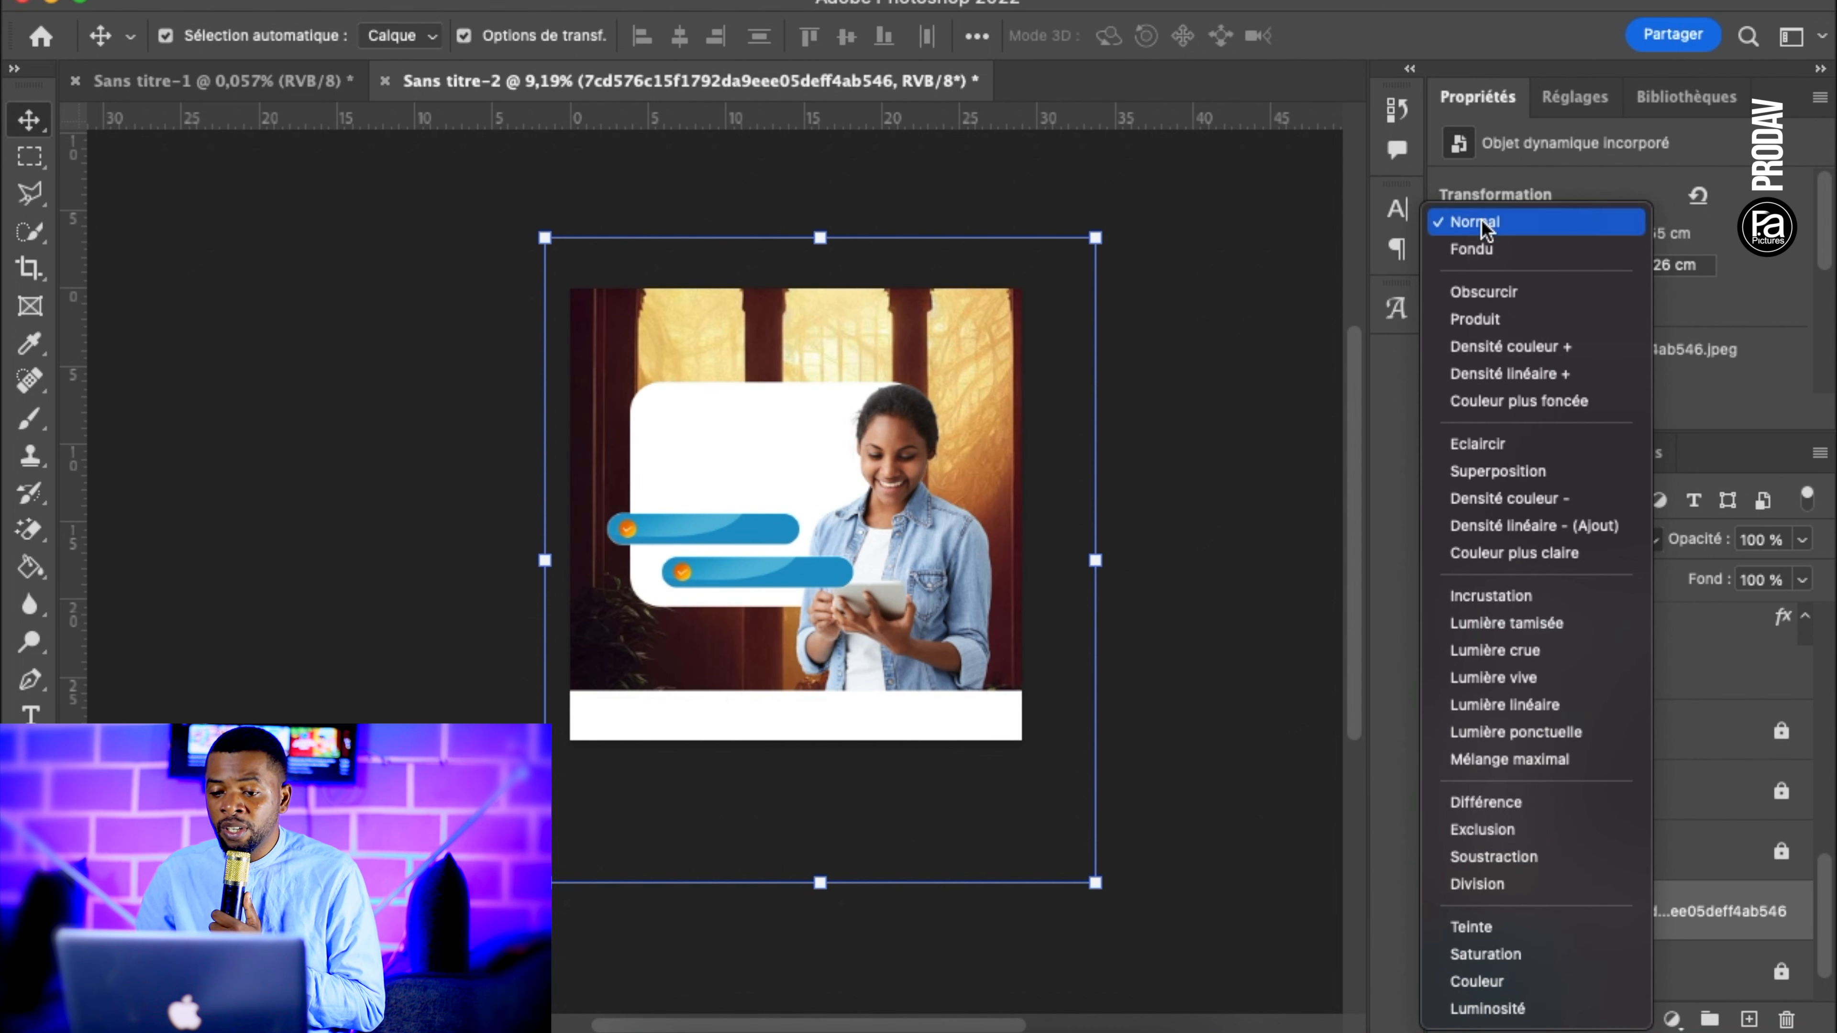
click(1509, 1011)
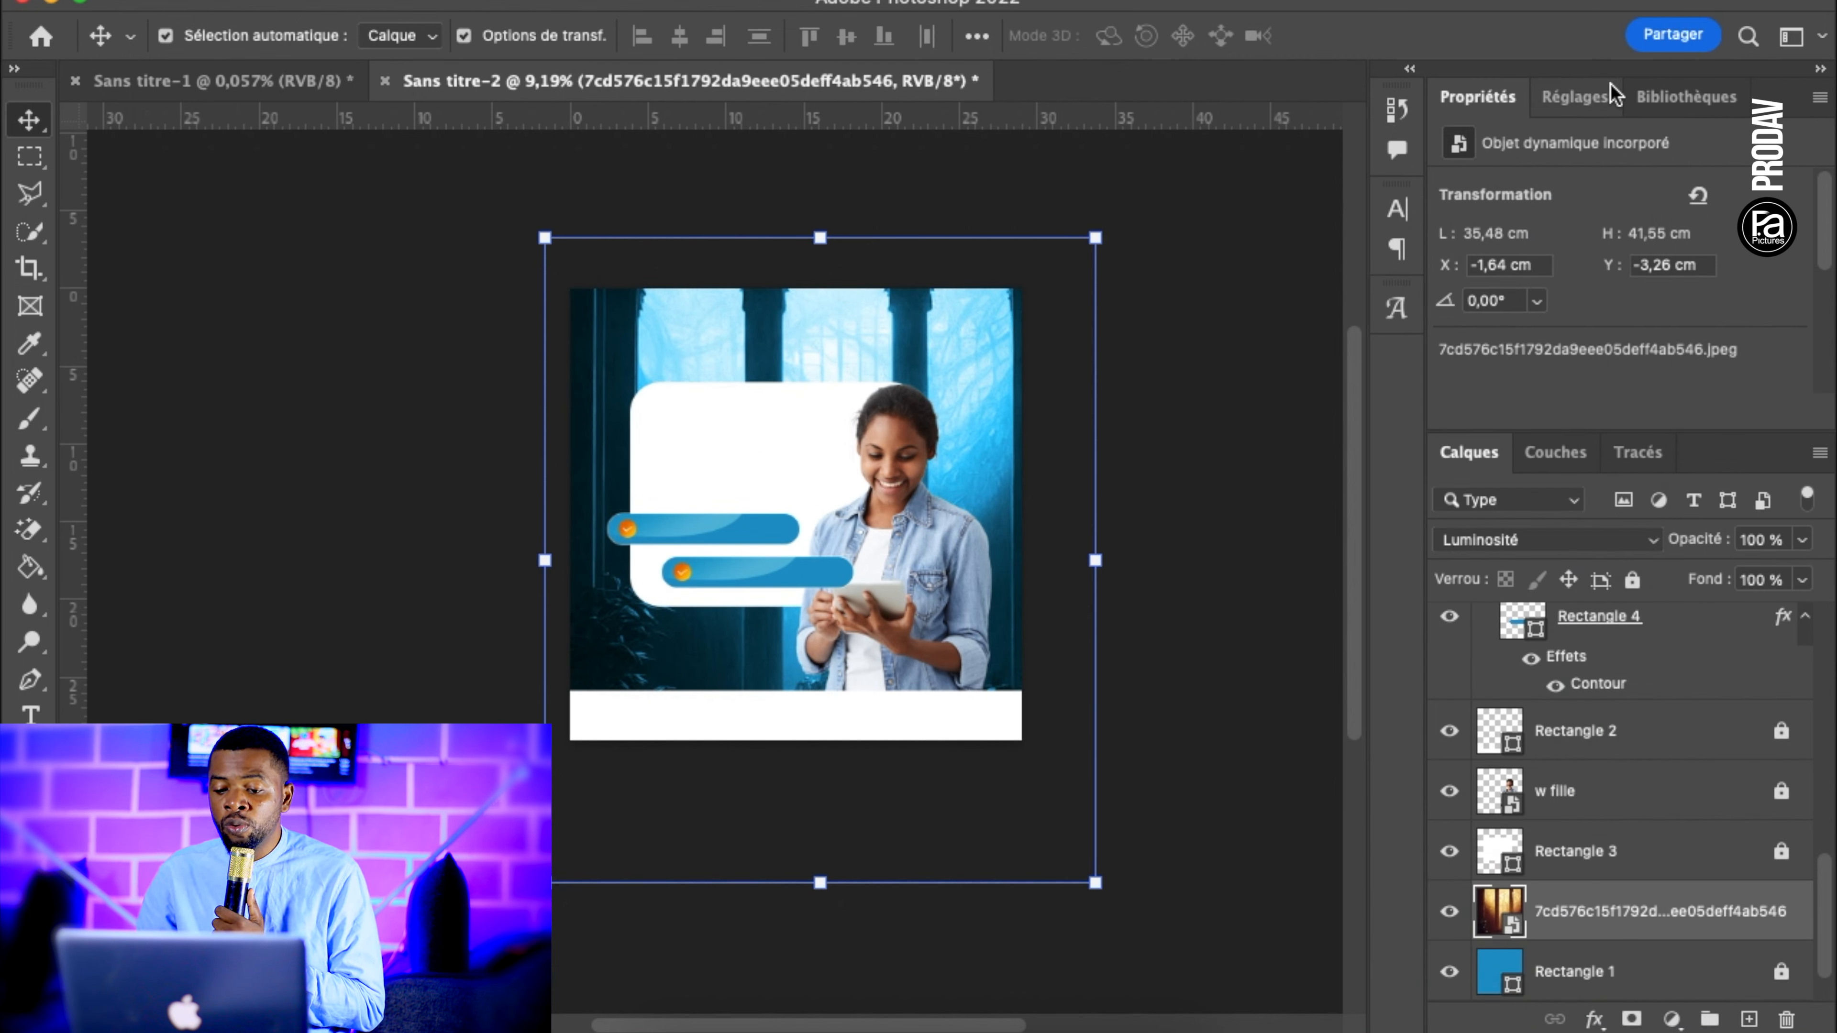
- Add a Vibrance adjustment layer above the interior photo and increase its vibrance
click(1600, 93)
click(1642, 165)
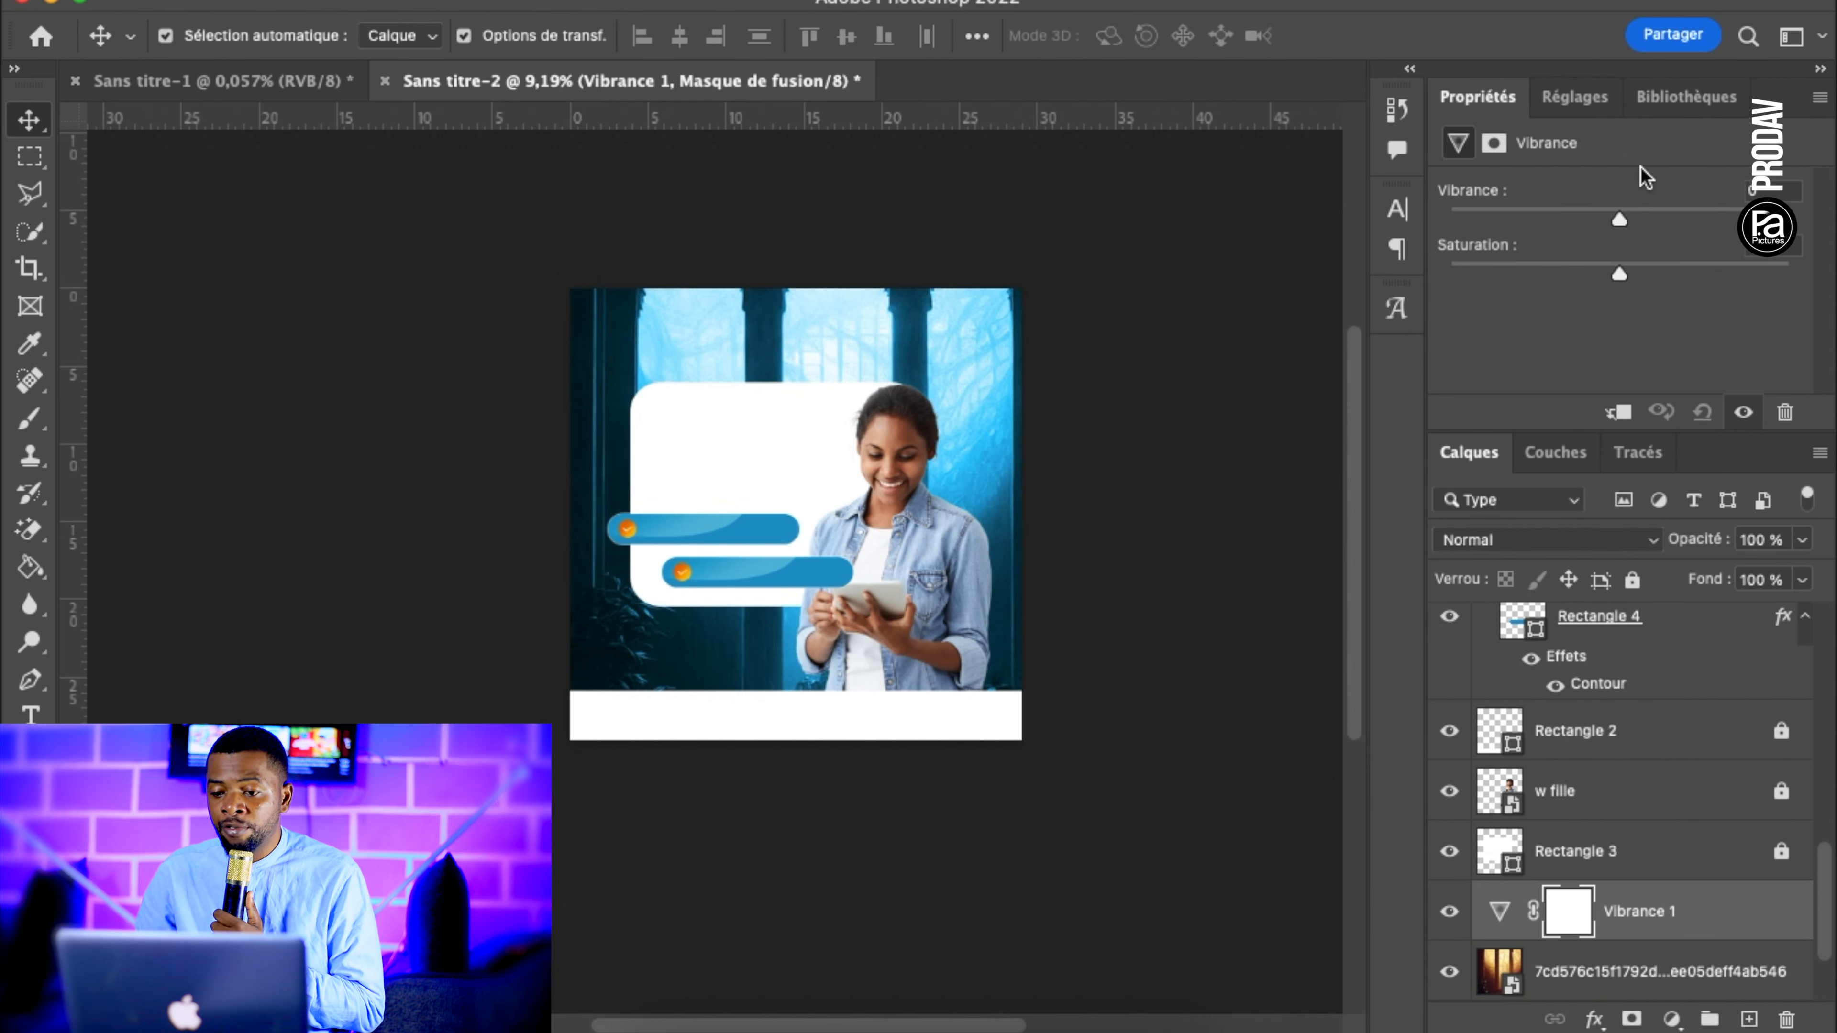
drag(1671, 224, 1716, 227)
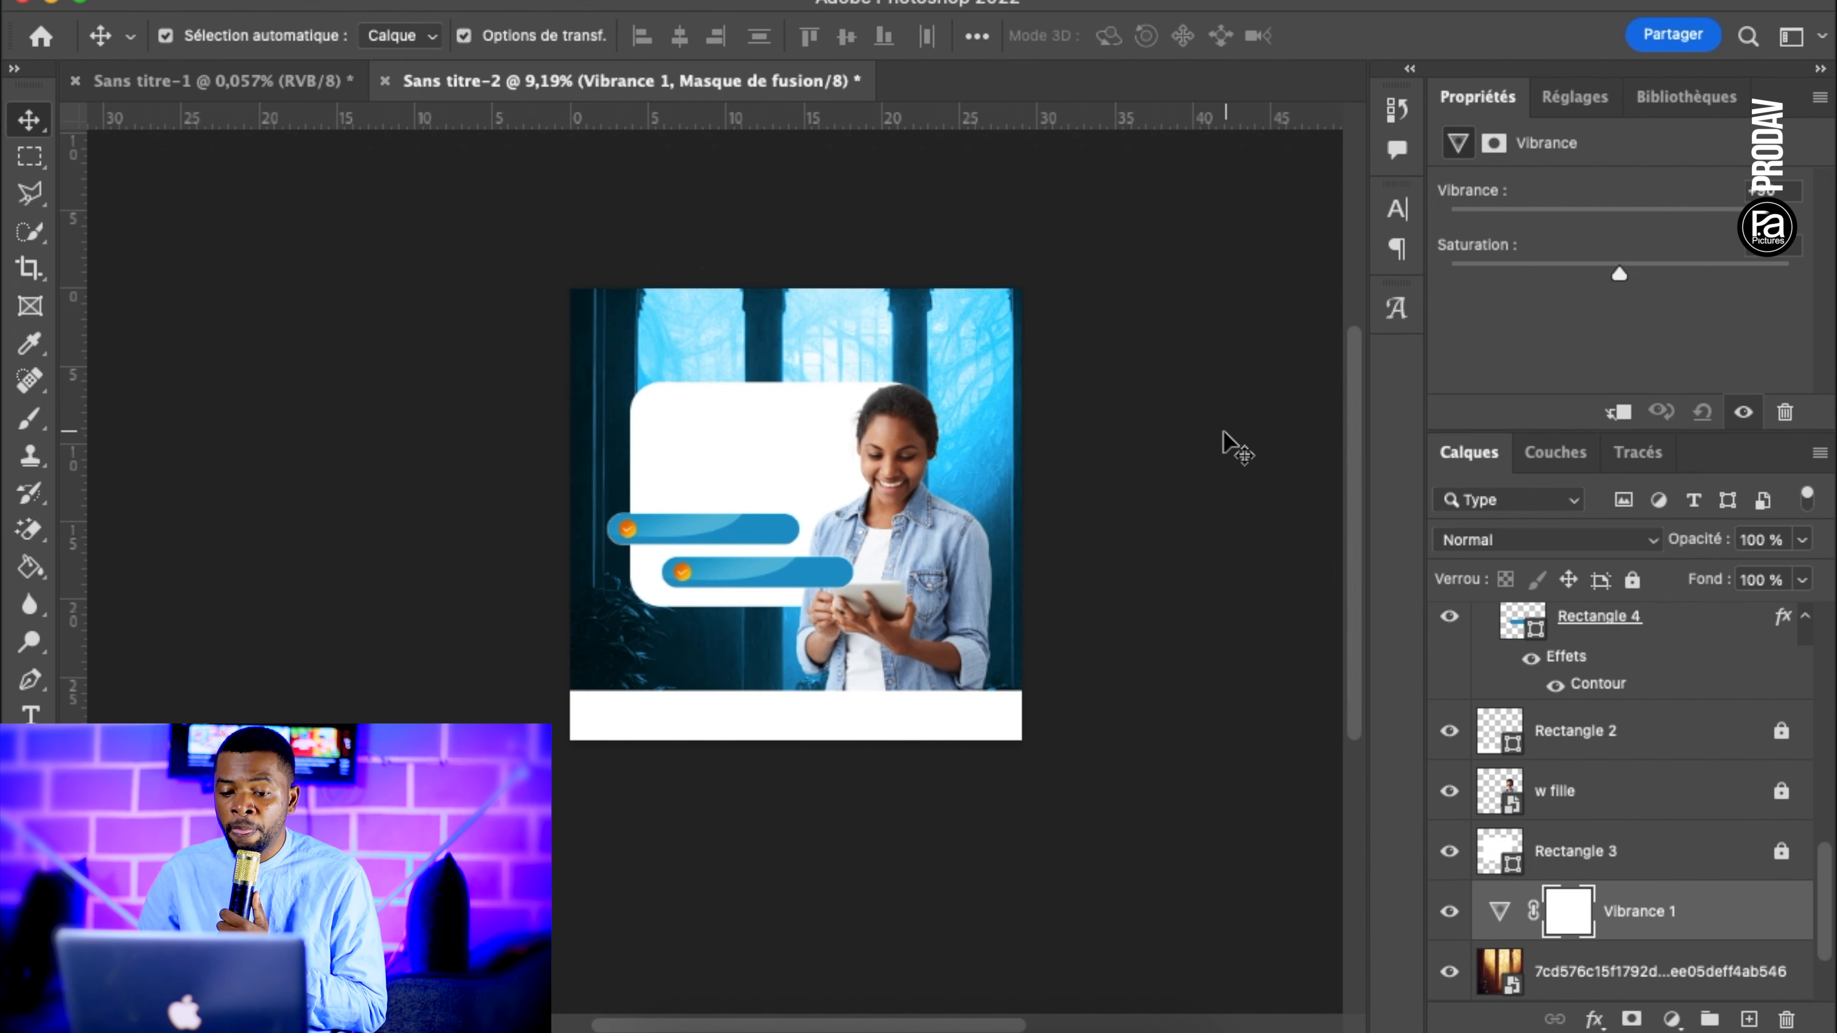
click(1212, 463)
key(super+plus)
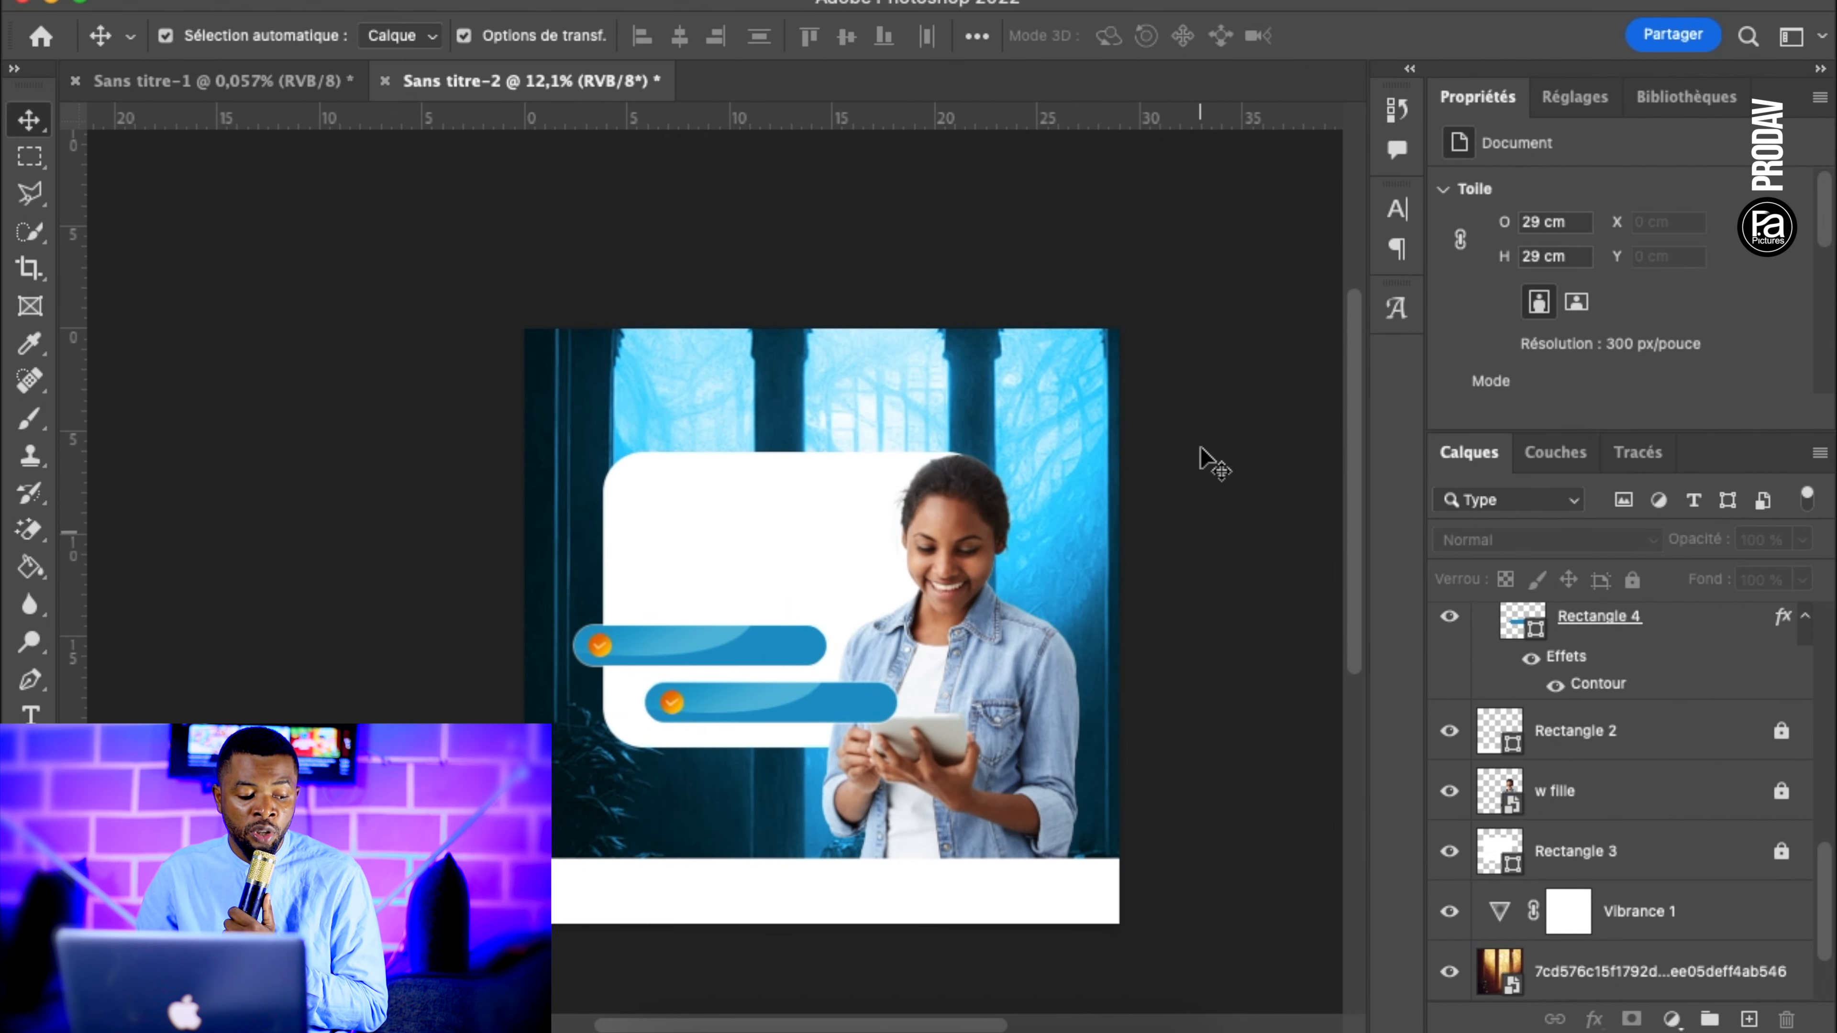
key(super+plus)
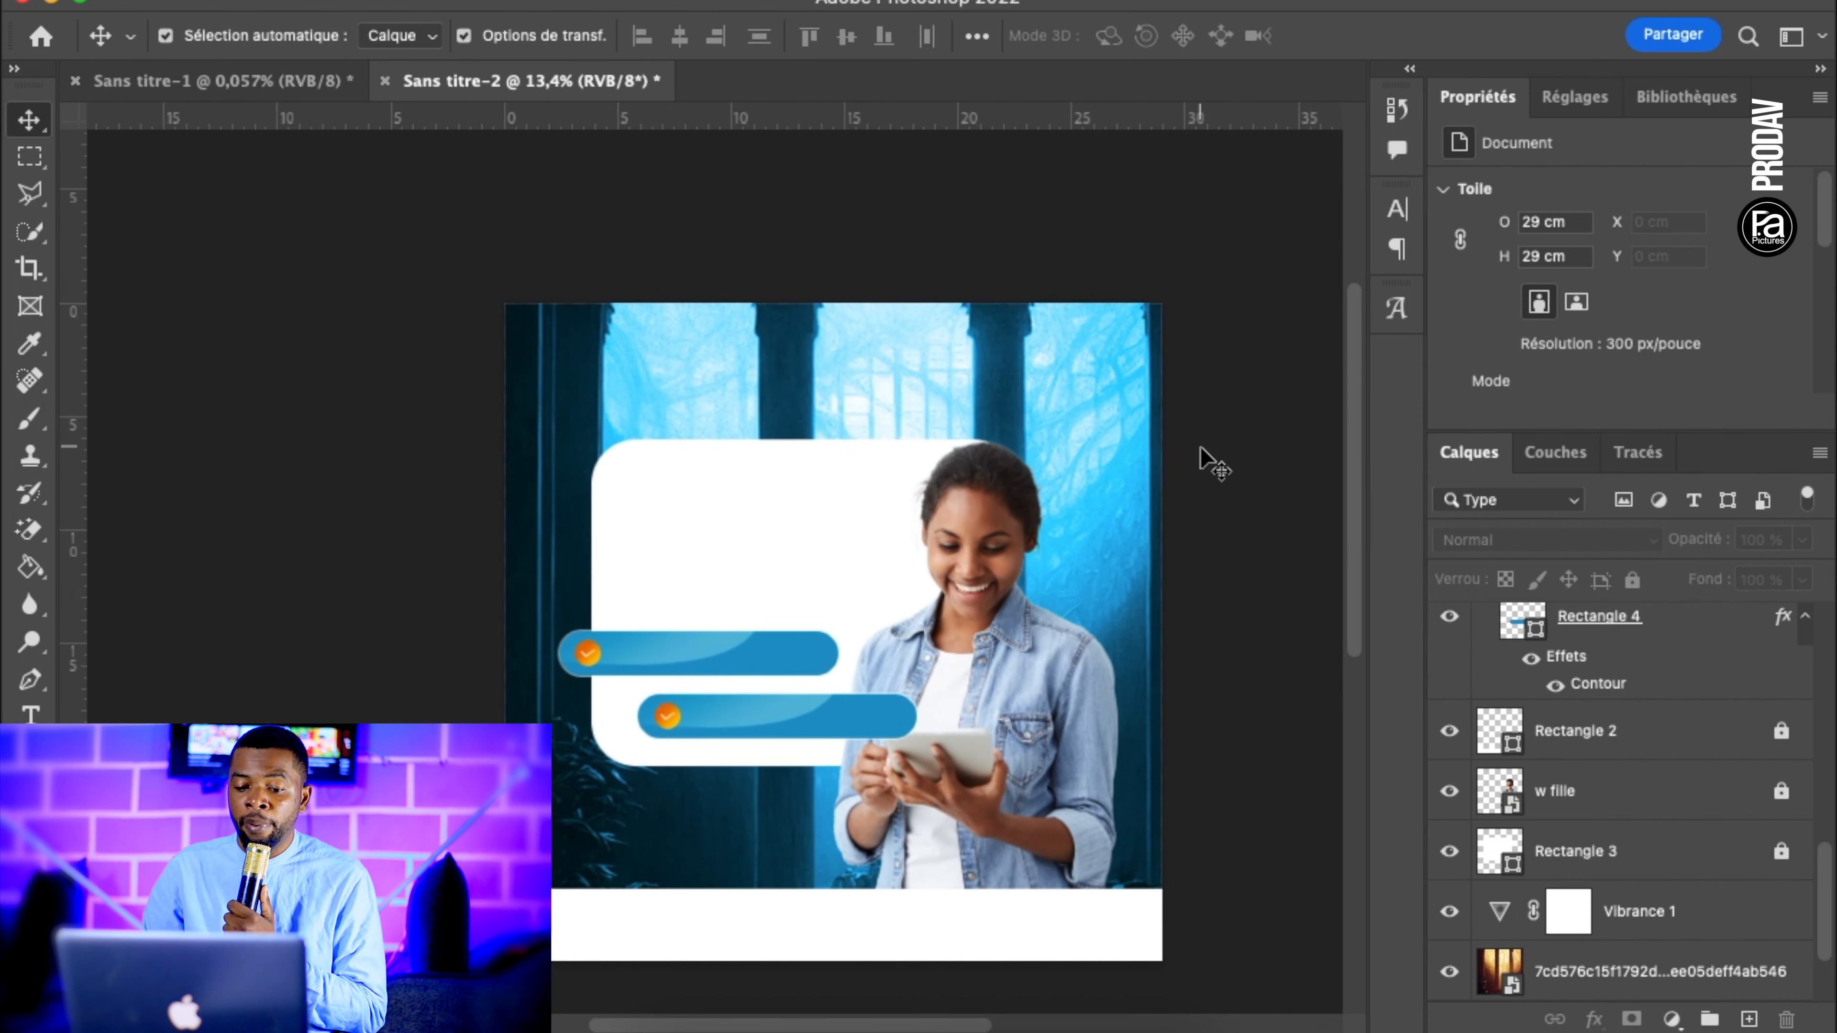
- Lock the interior photo layer and deselect it
click(1175, 357)
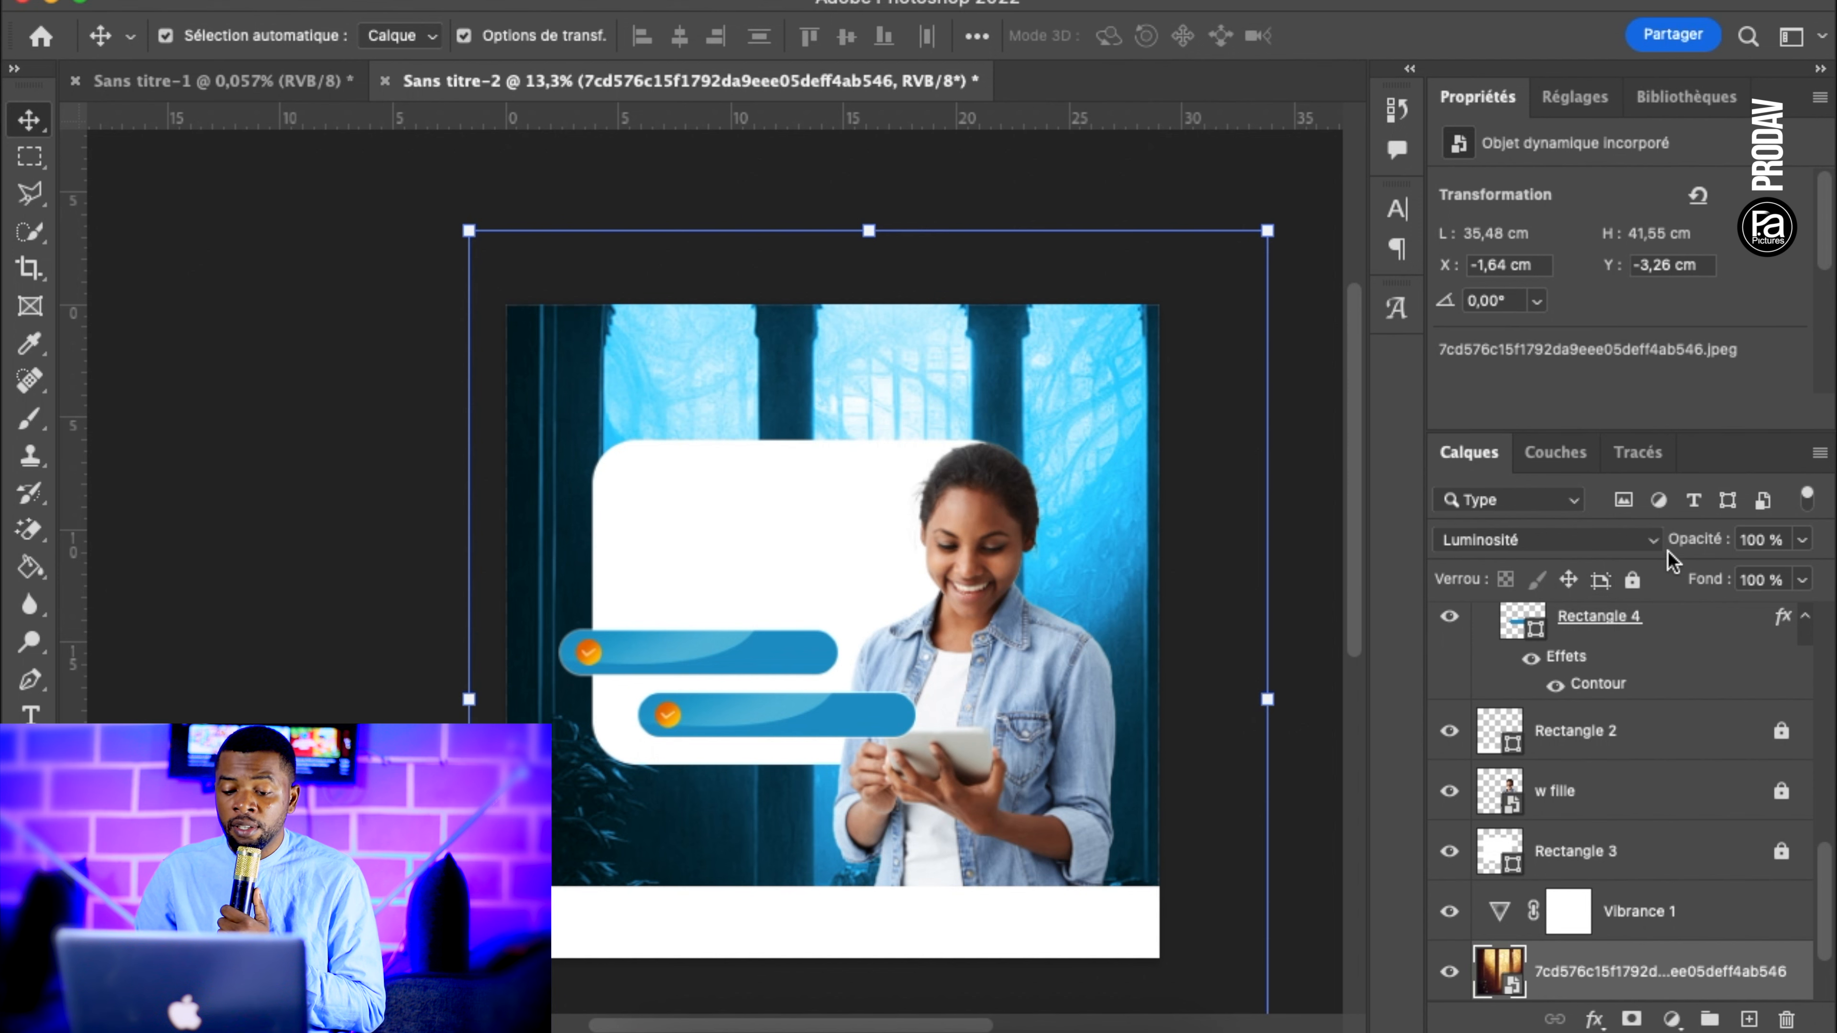
click(1634, 579)
click(1119, 365)
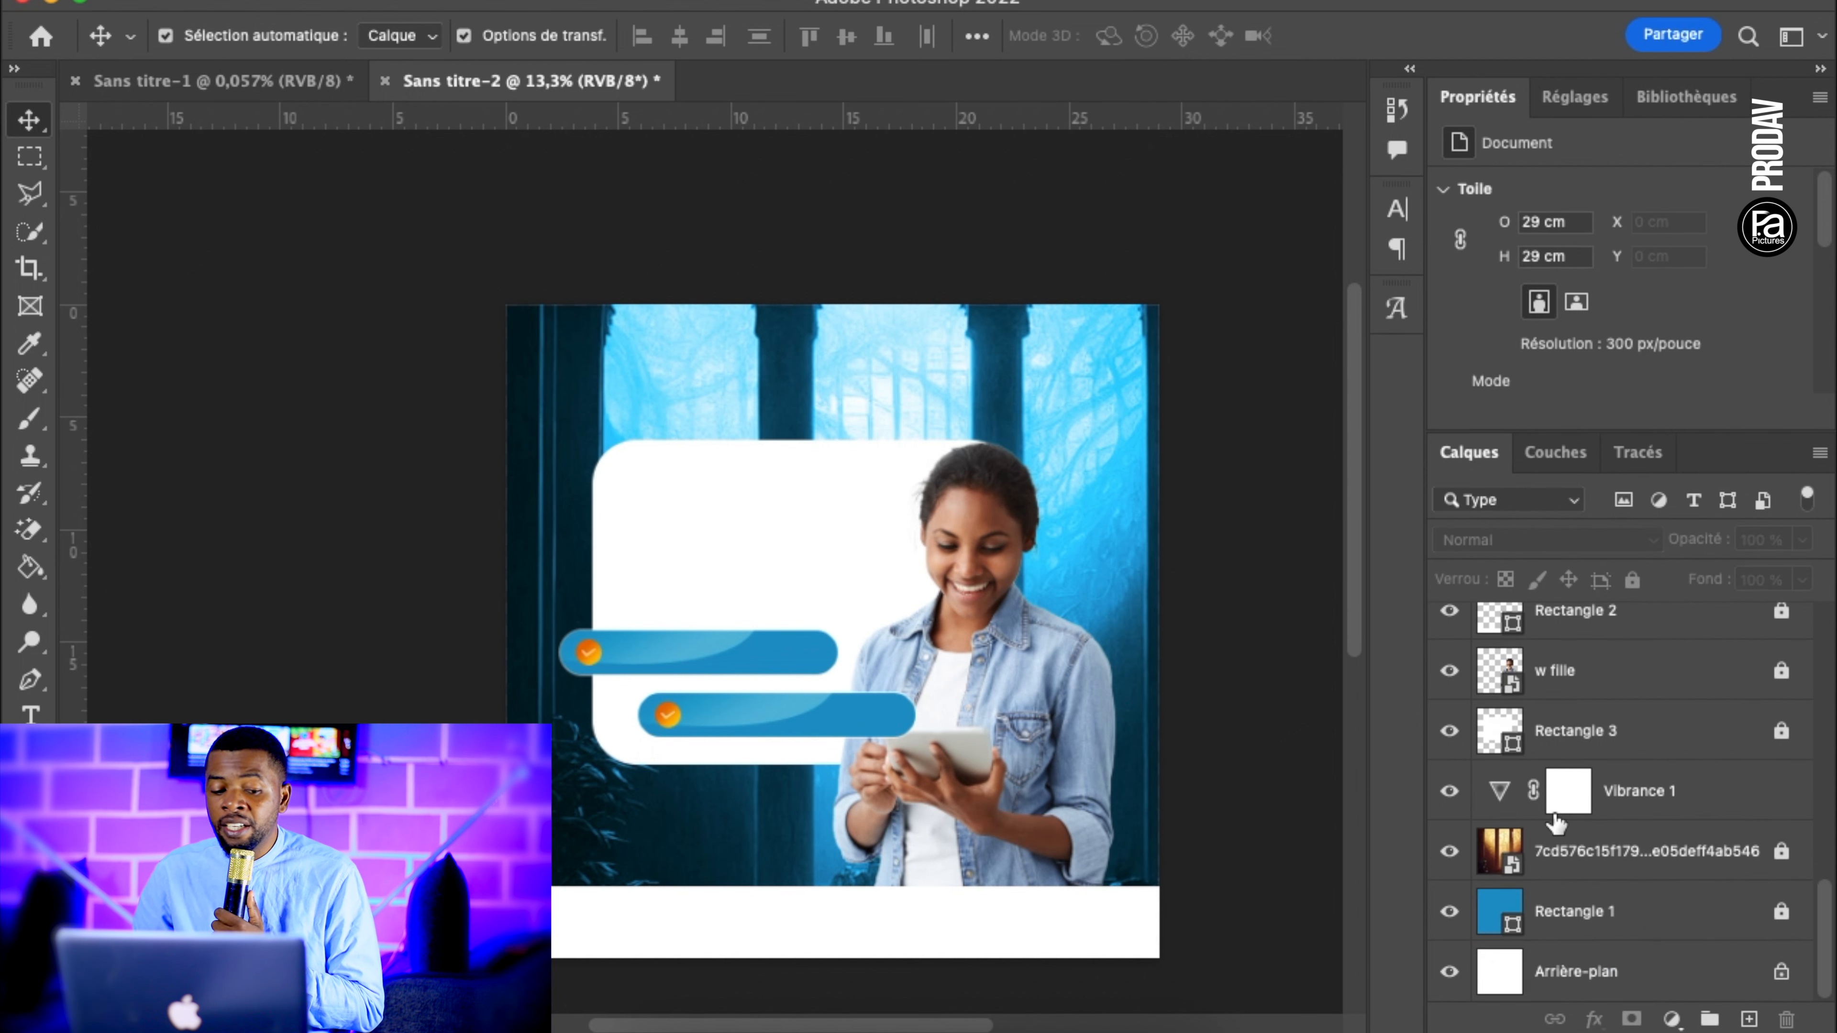
scroll(1222, 670, down, 3)
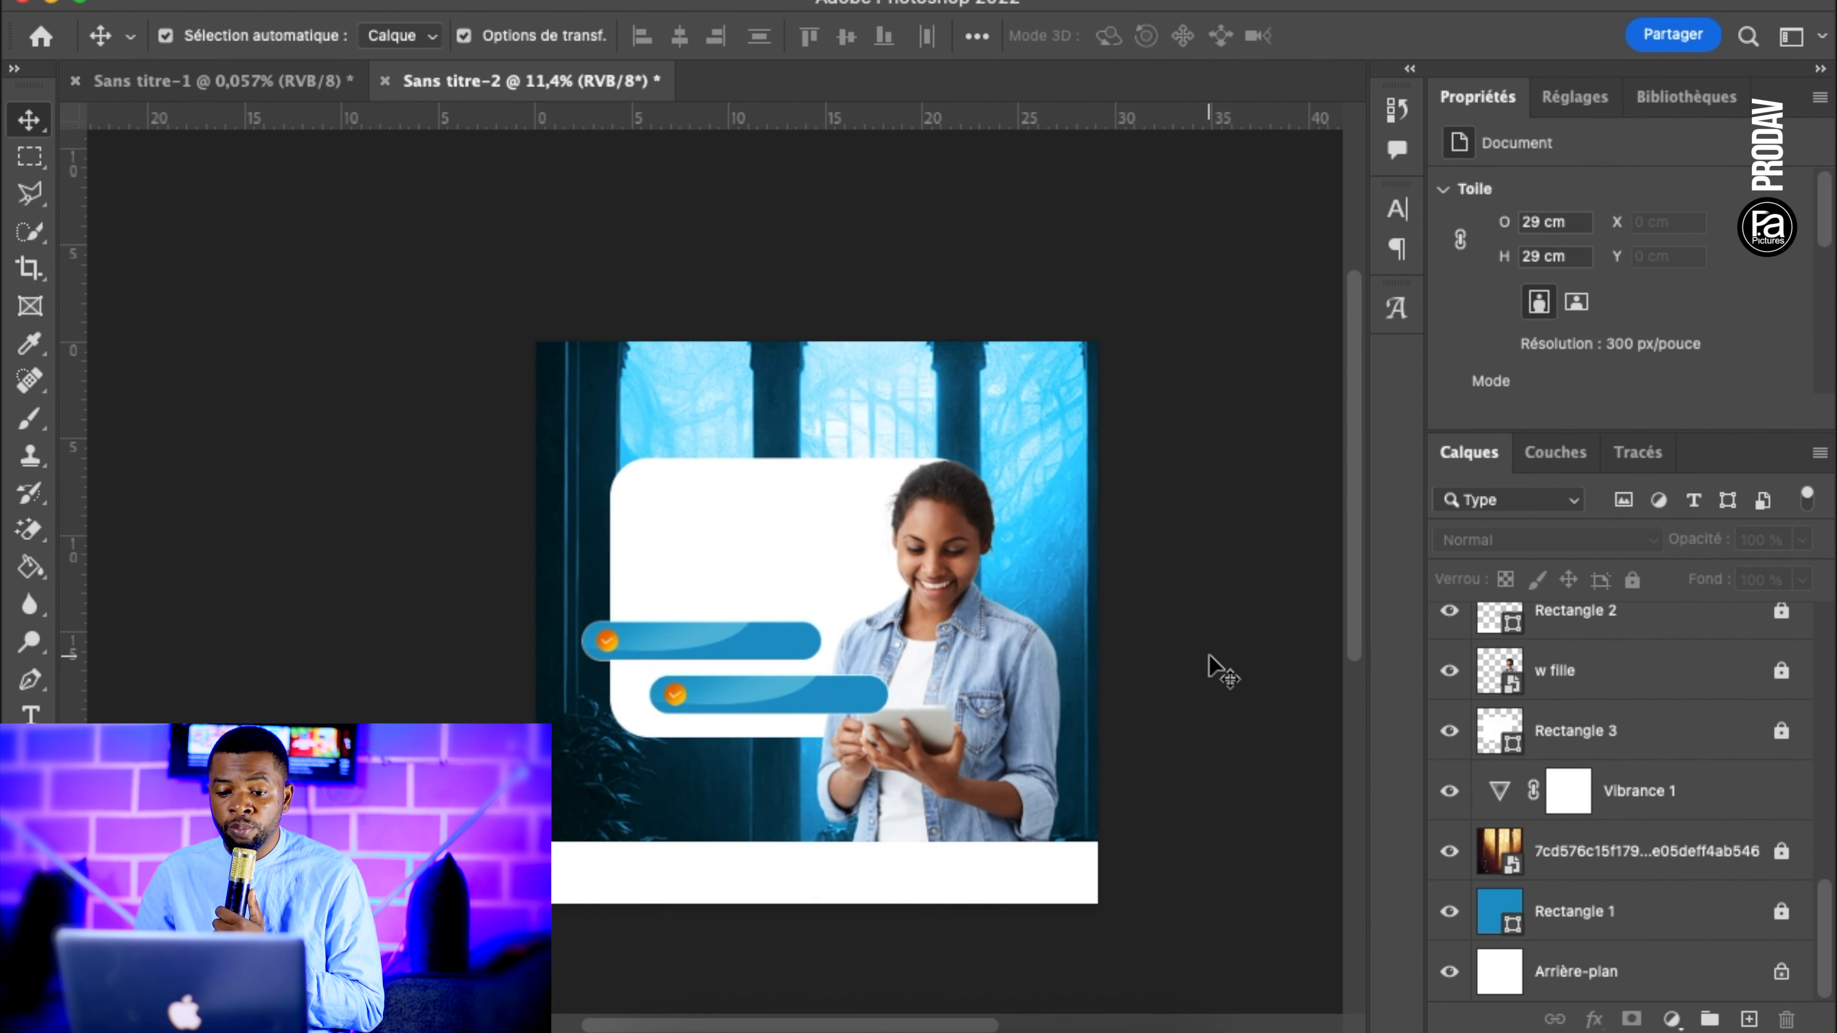
scroll(1210, 655, up, 3)
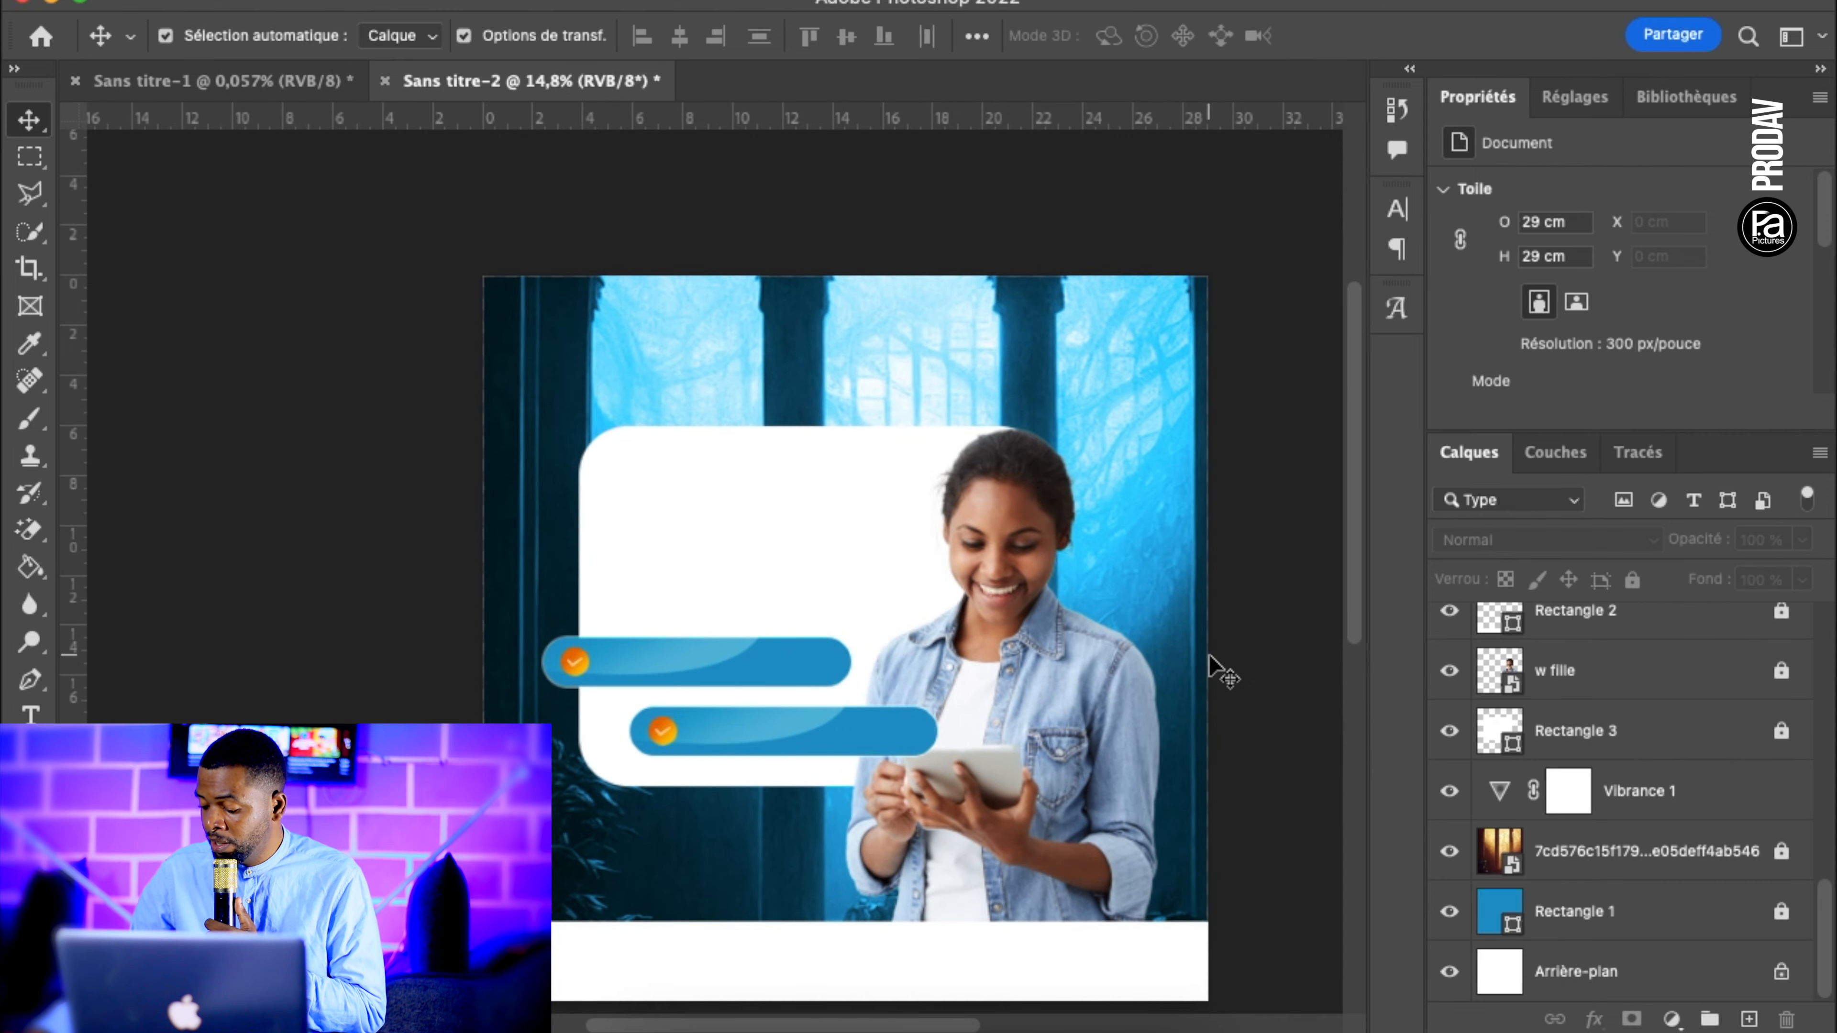
- Set up the Type tool with Arial Bold at 22 mm for the heading
scroll(738, 551, up, 3)
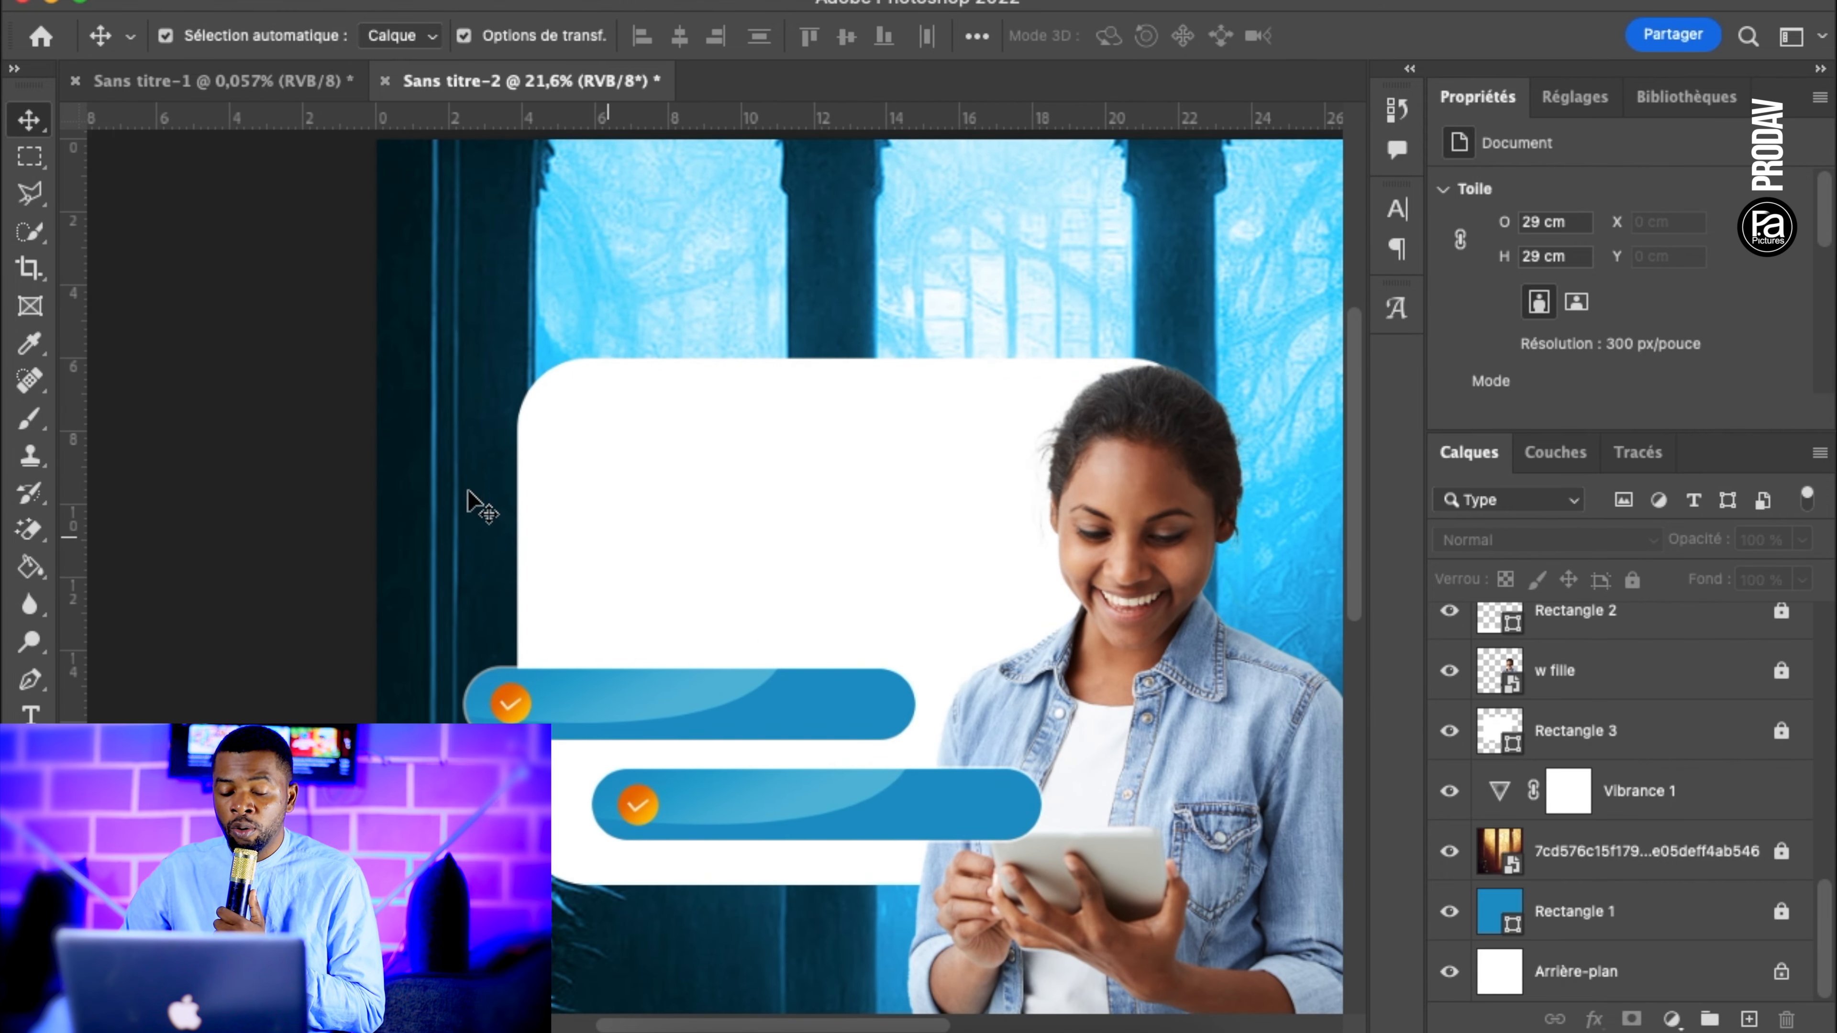
click(42, 706)
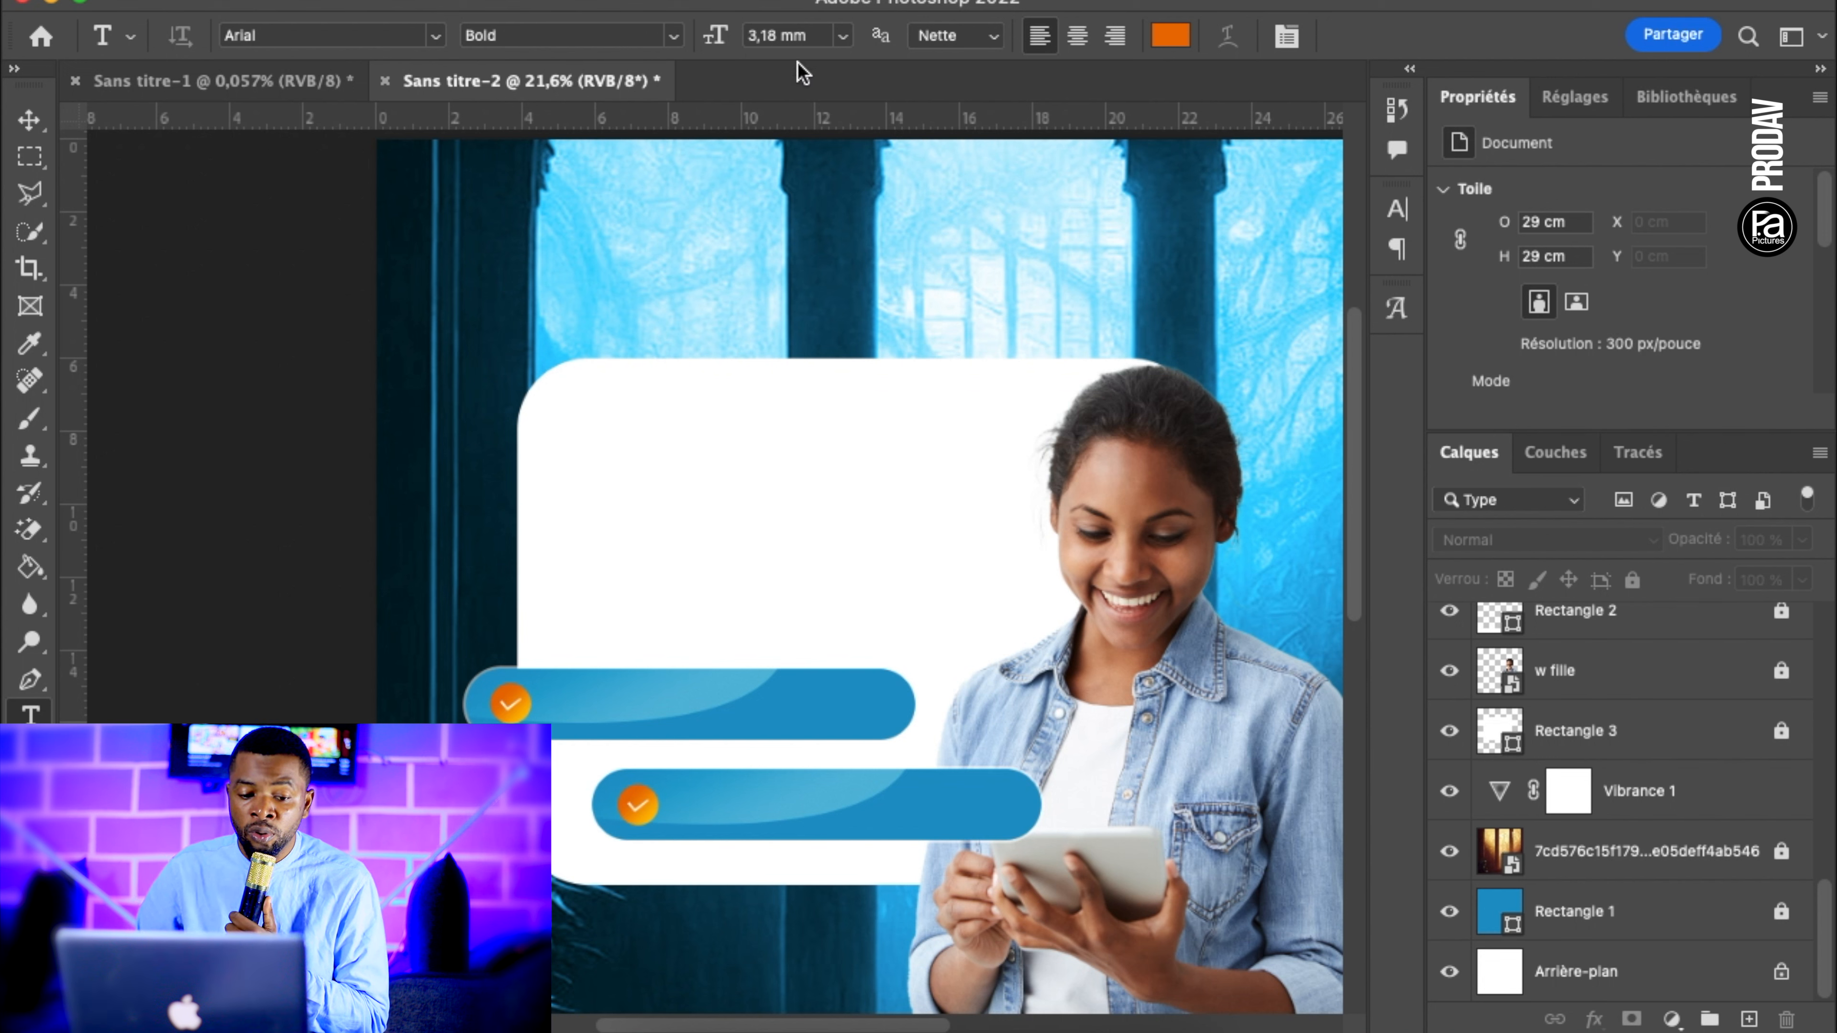
click(819, 35)
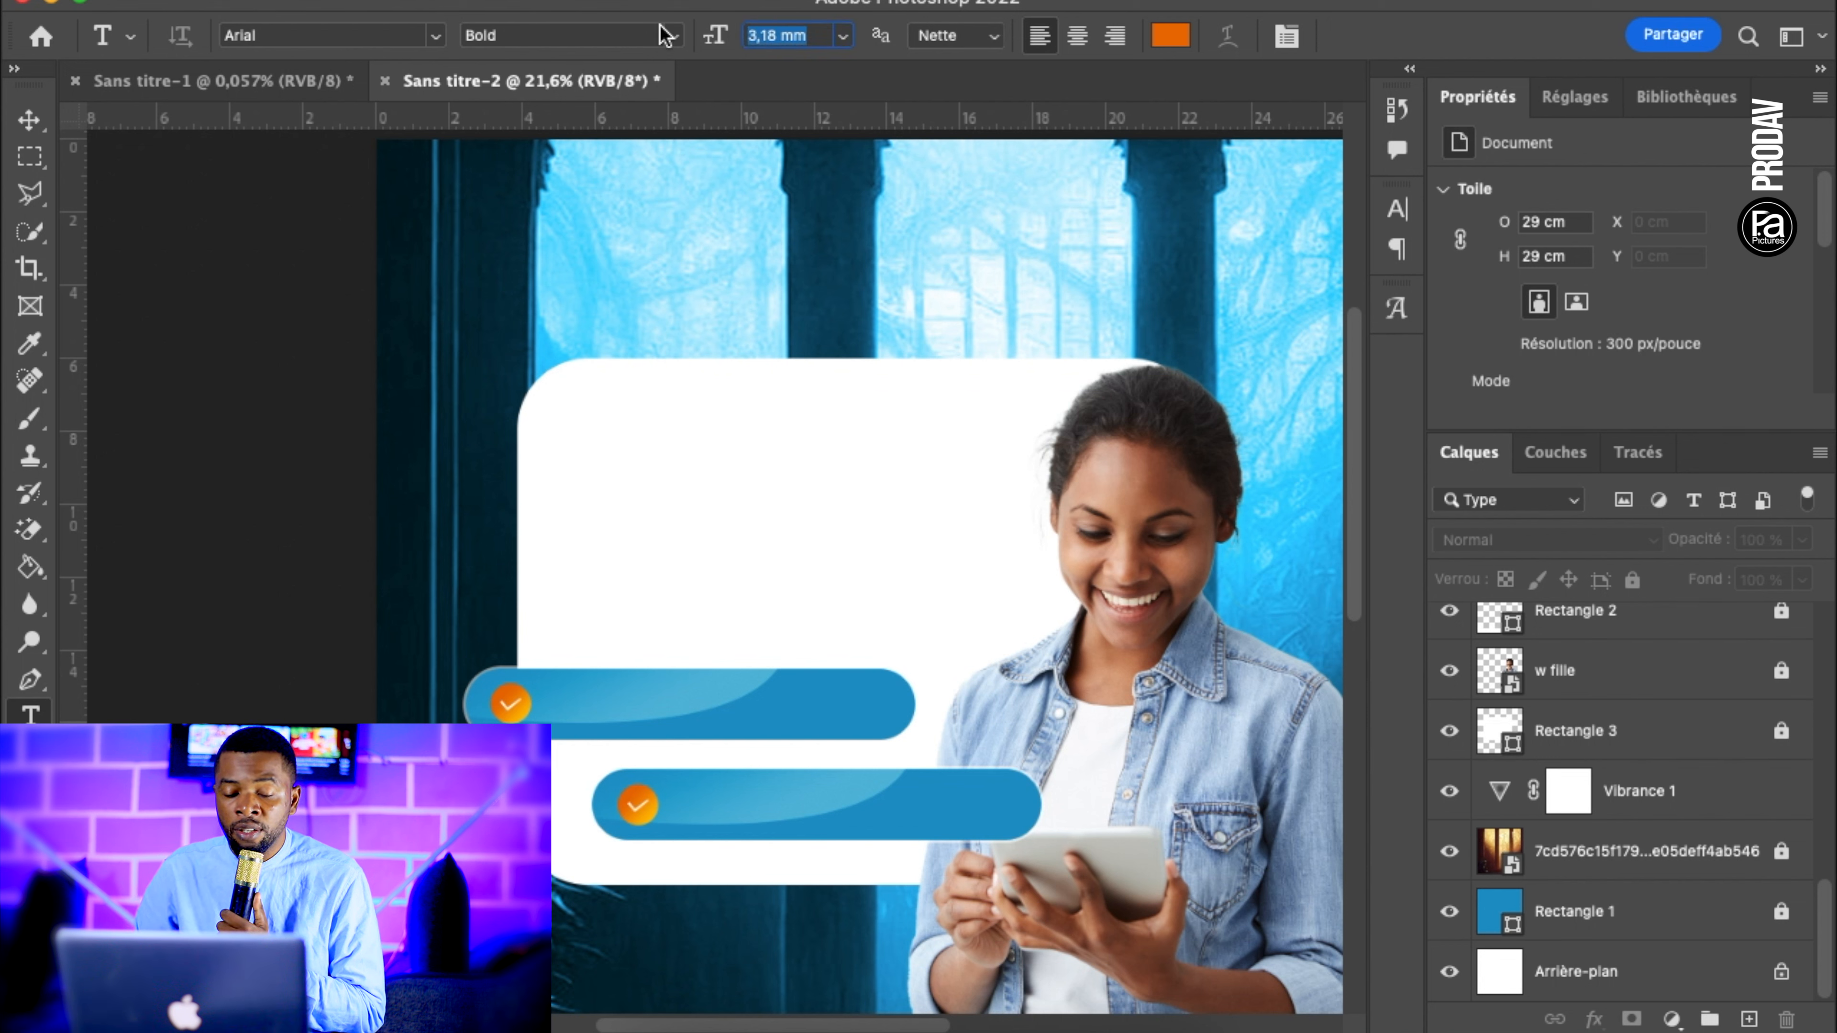
text(22)
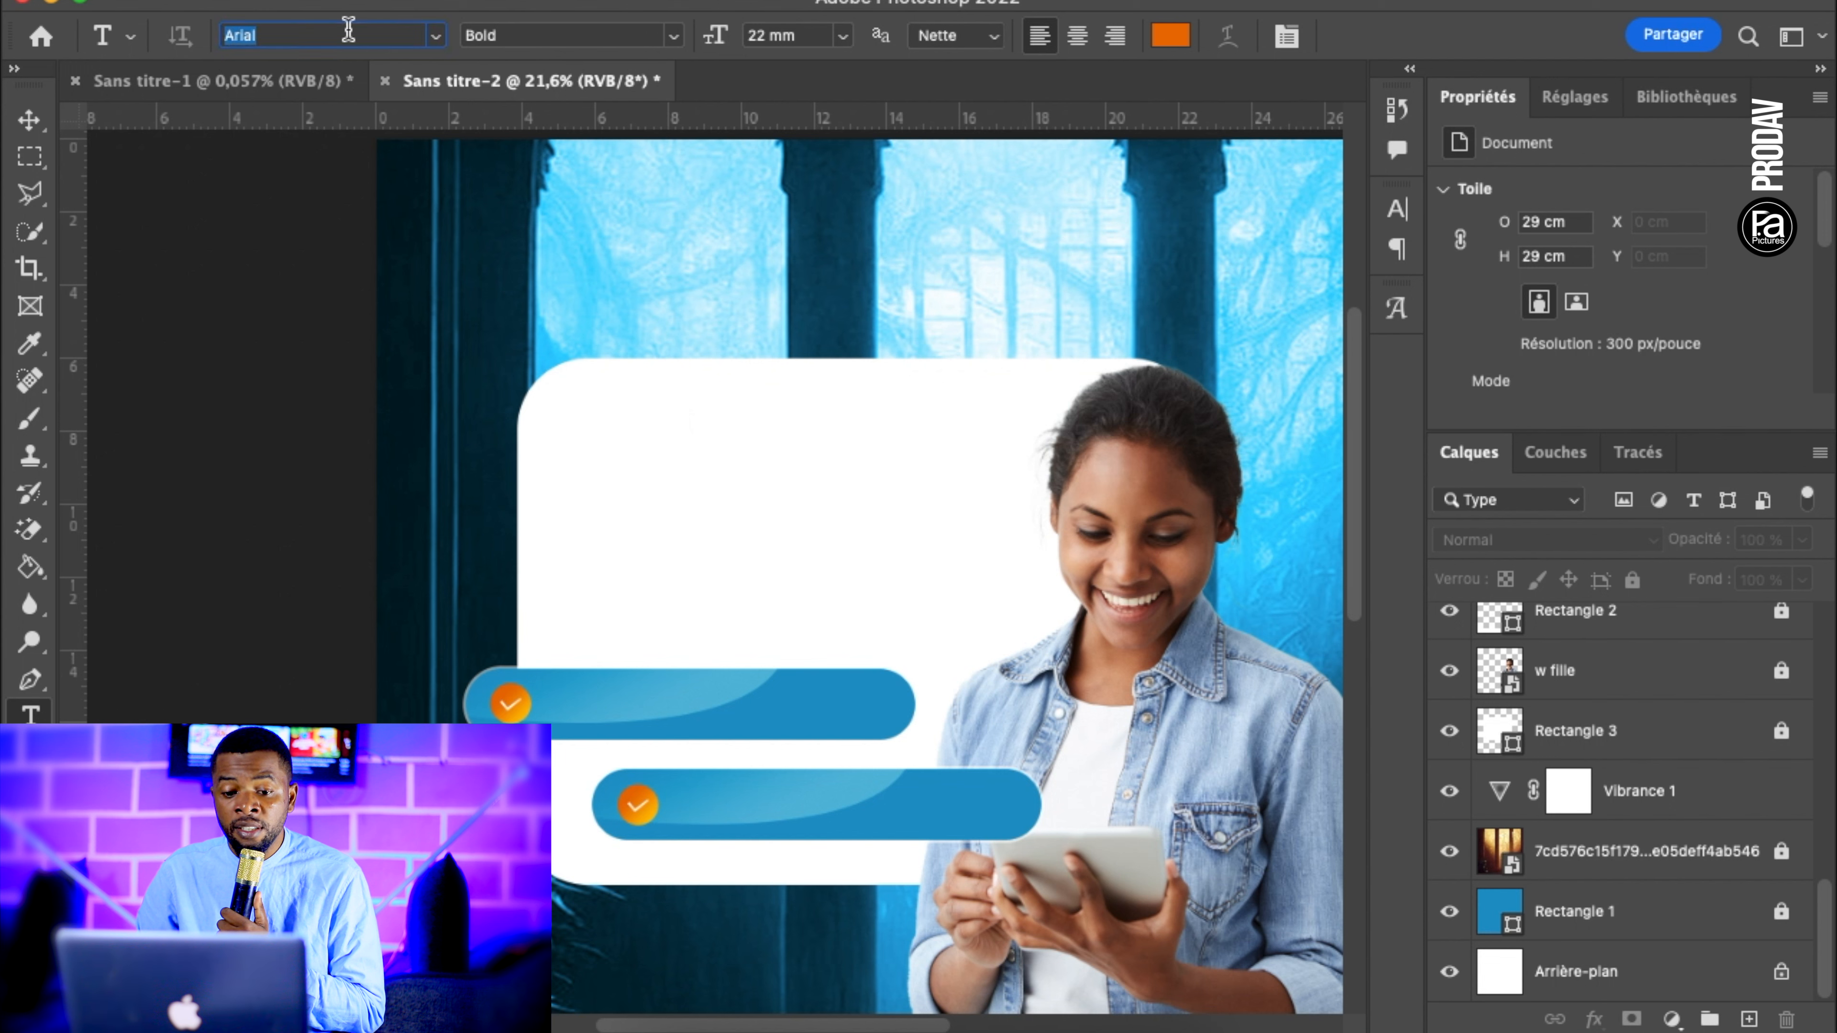
click(580, 38)
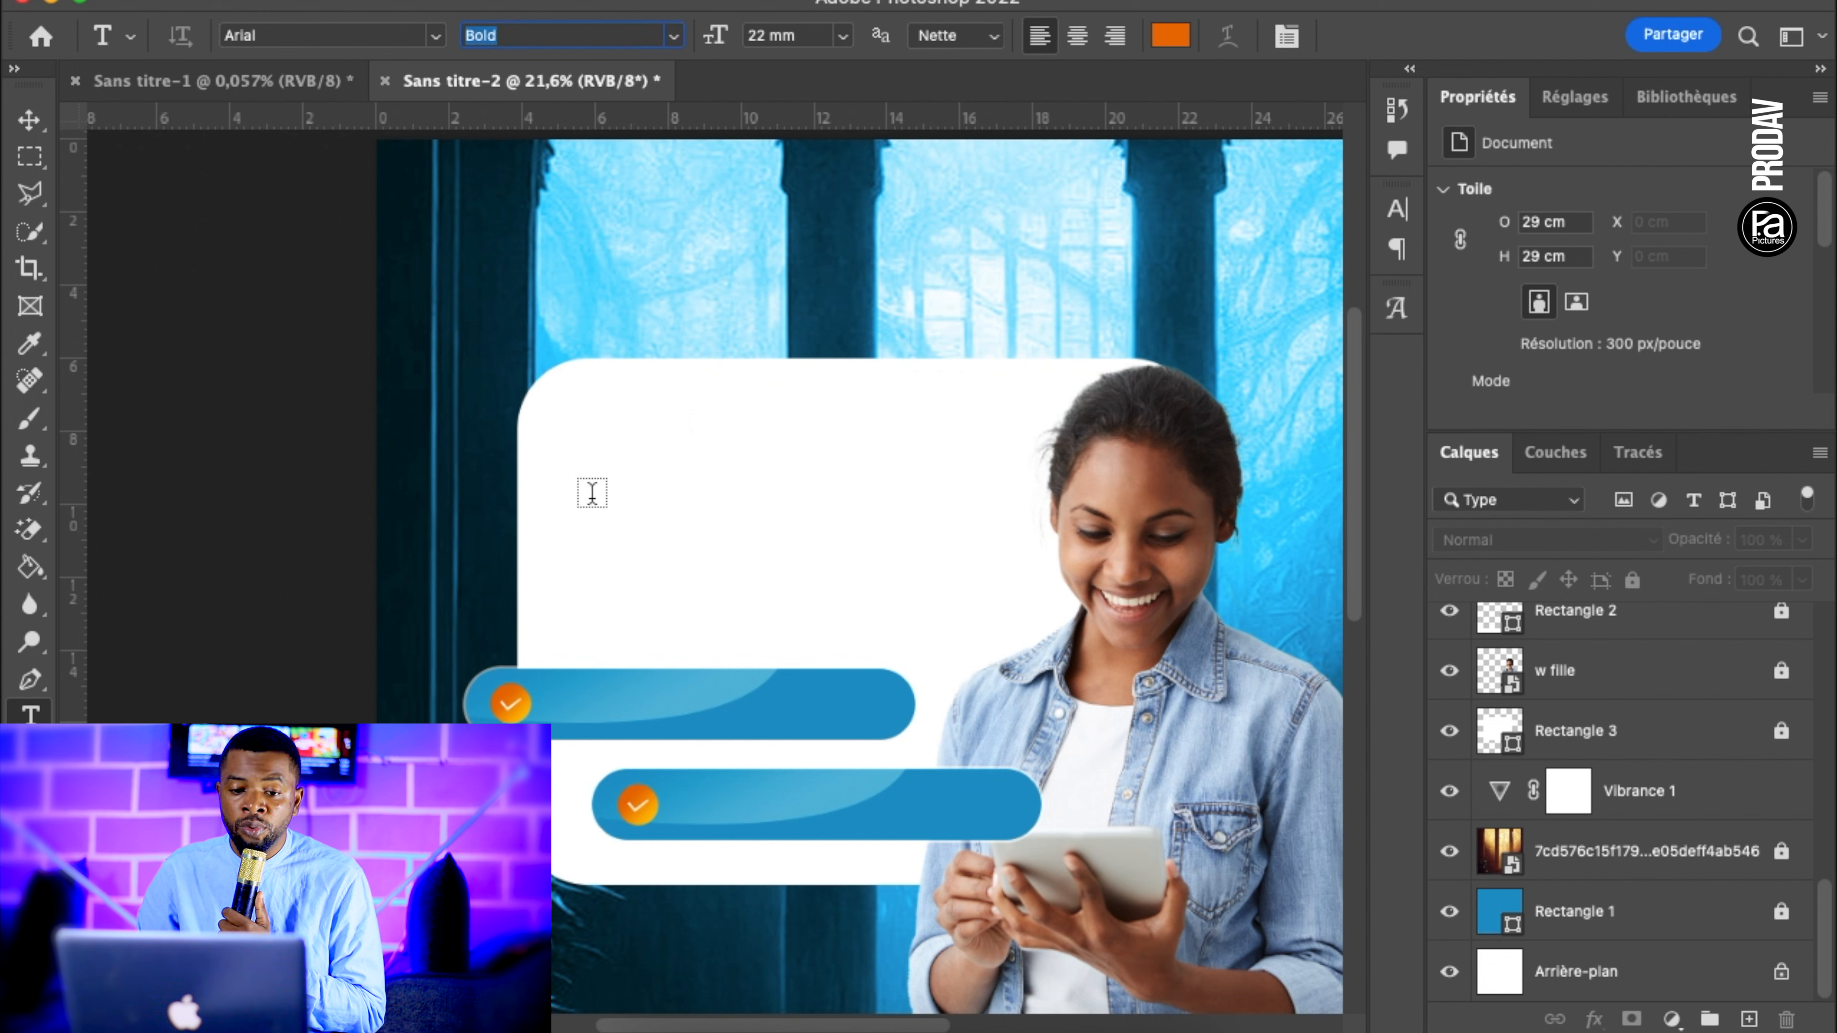
- Write the orange heading "bon debut de semaine" on two lines in the upper part of the white panel
click(593, 493)
text(bo)
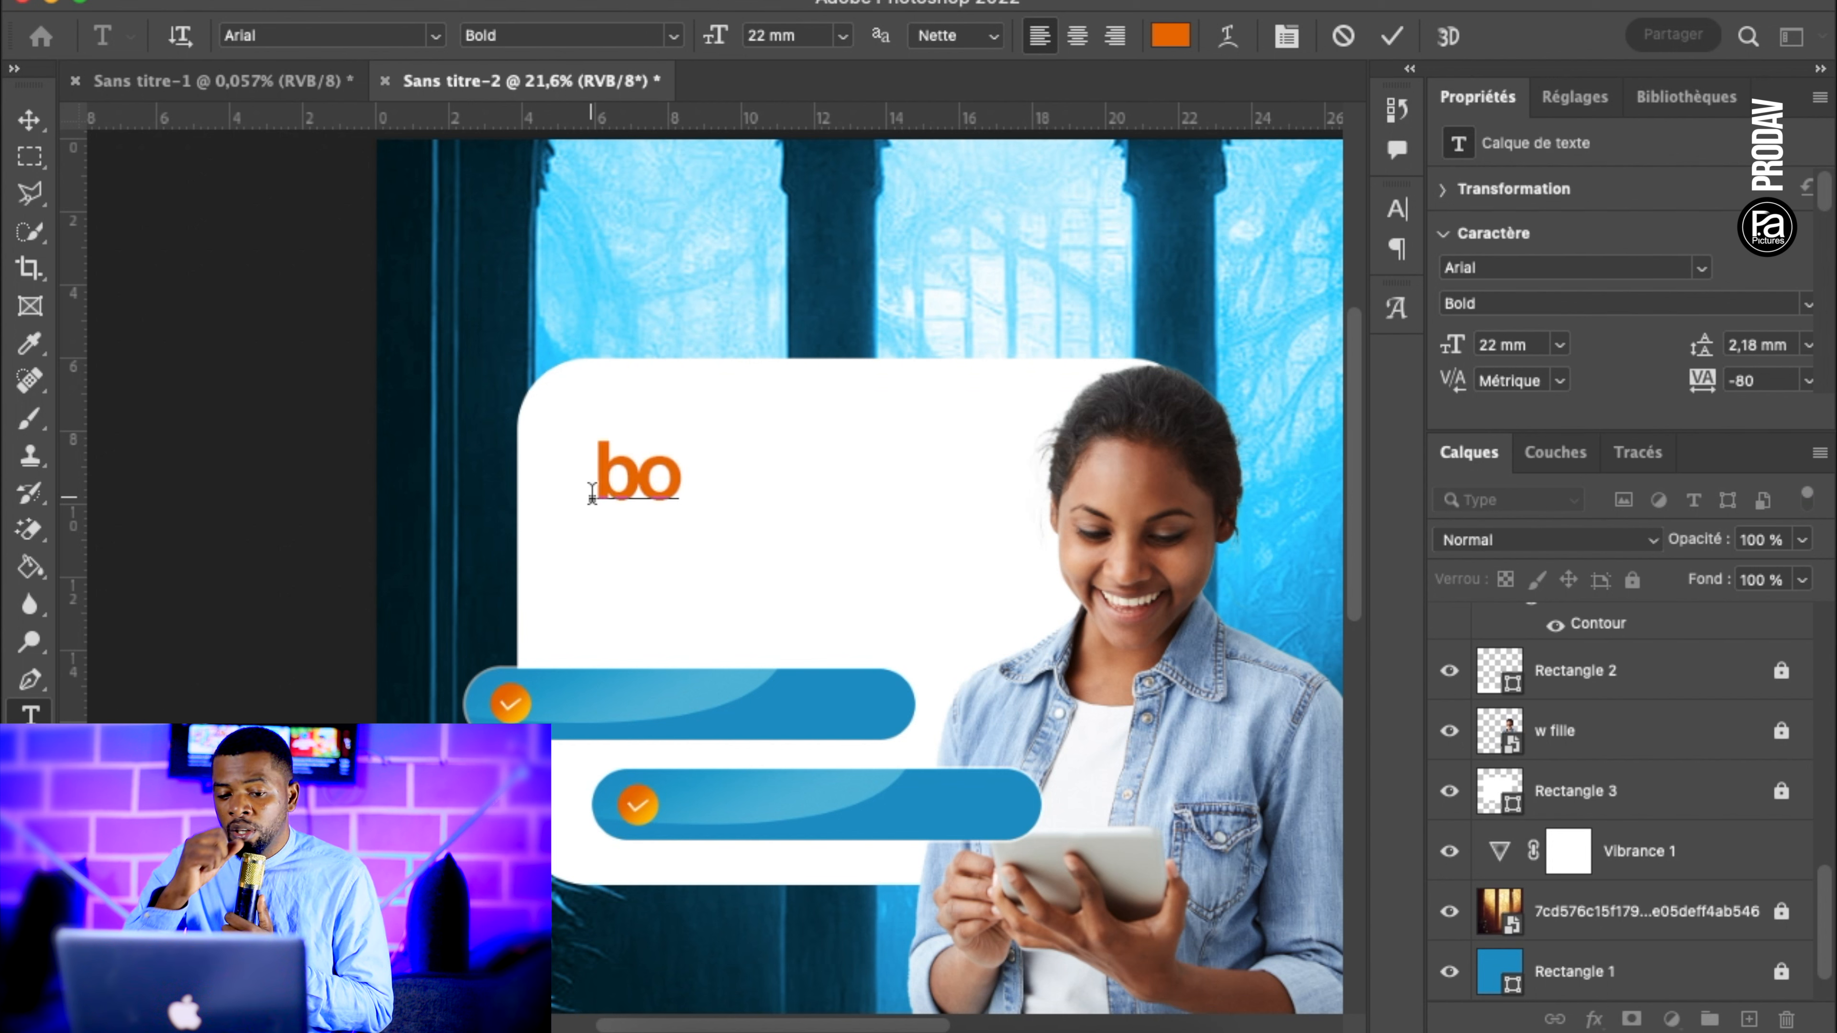
text(n debut)
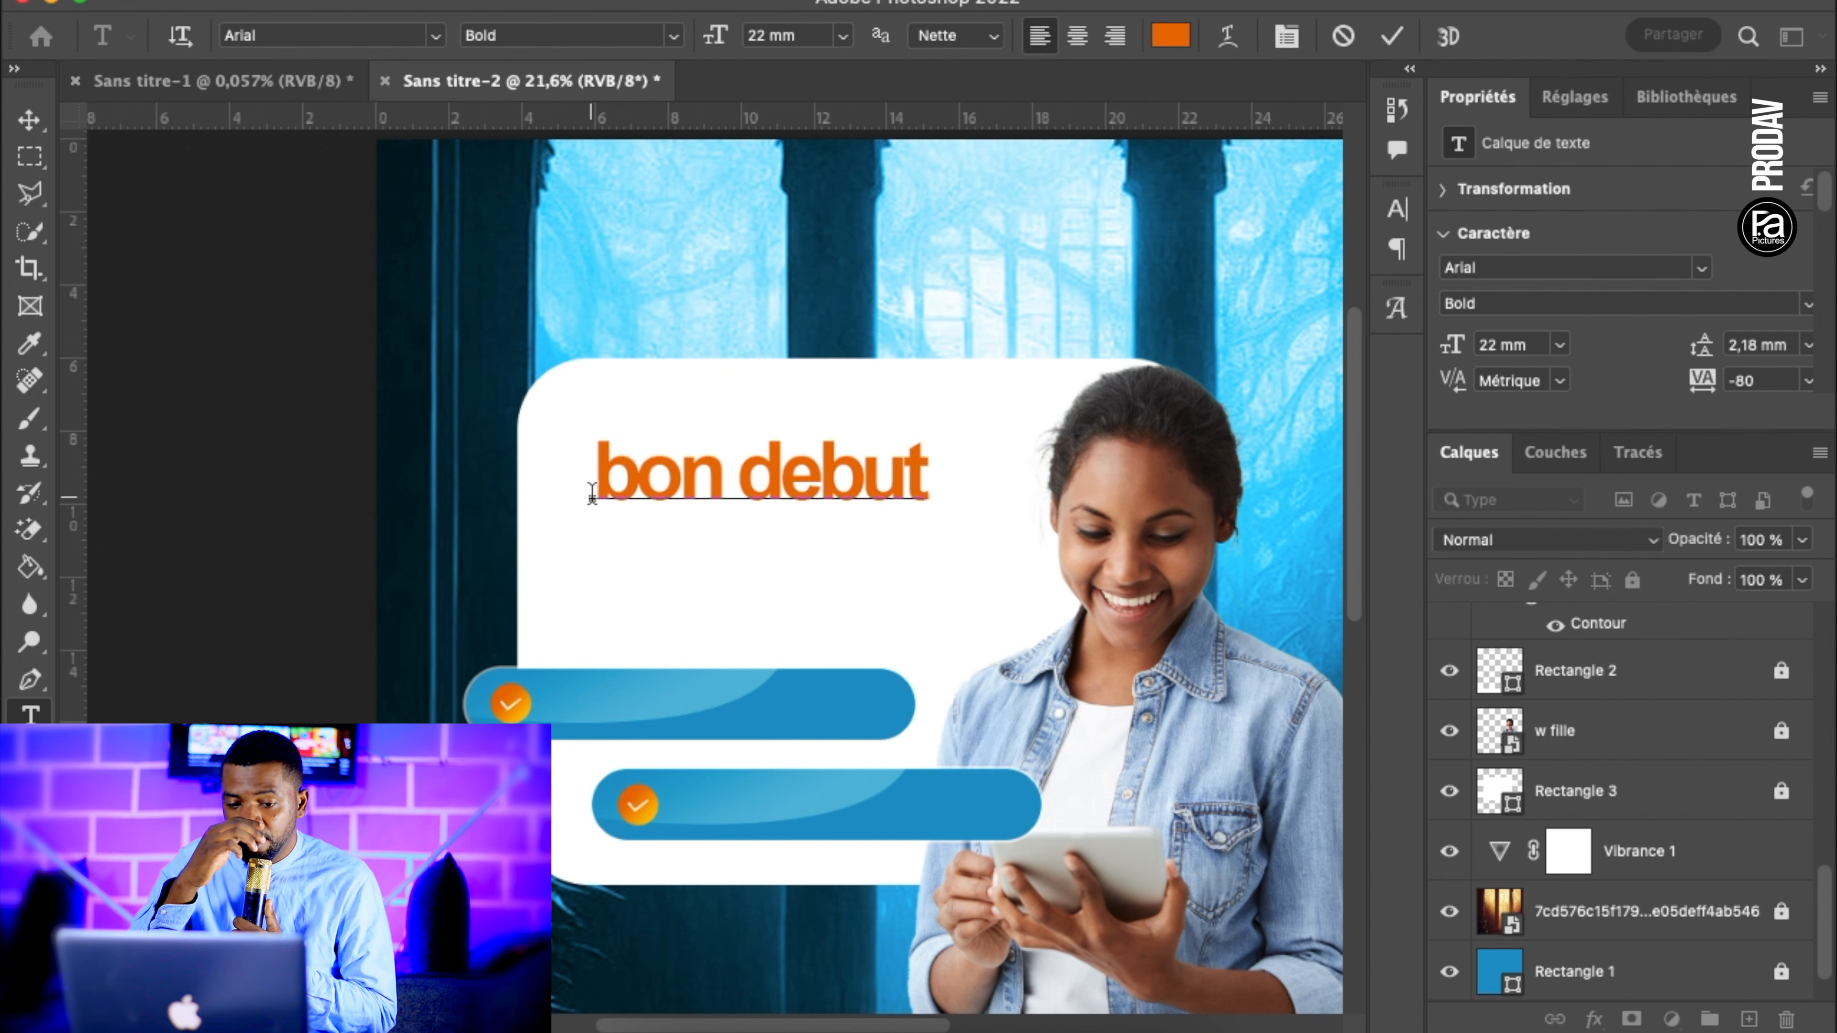
text(e)
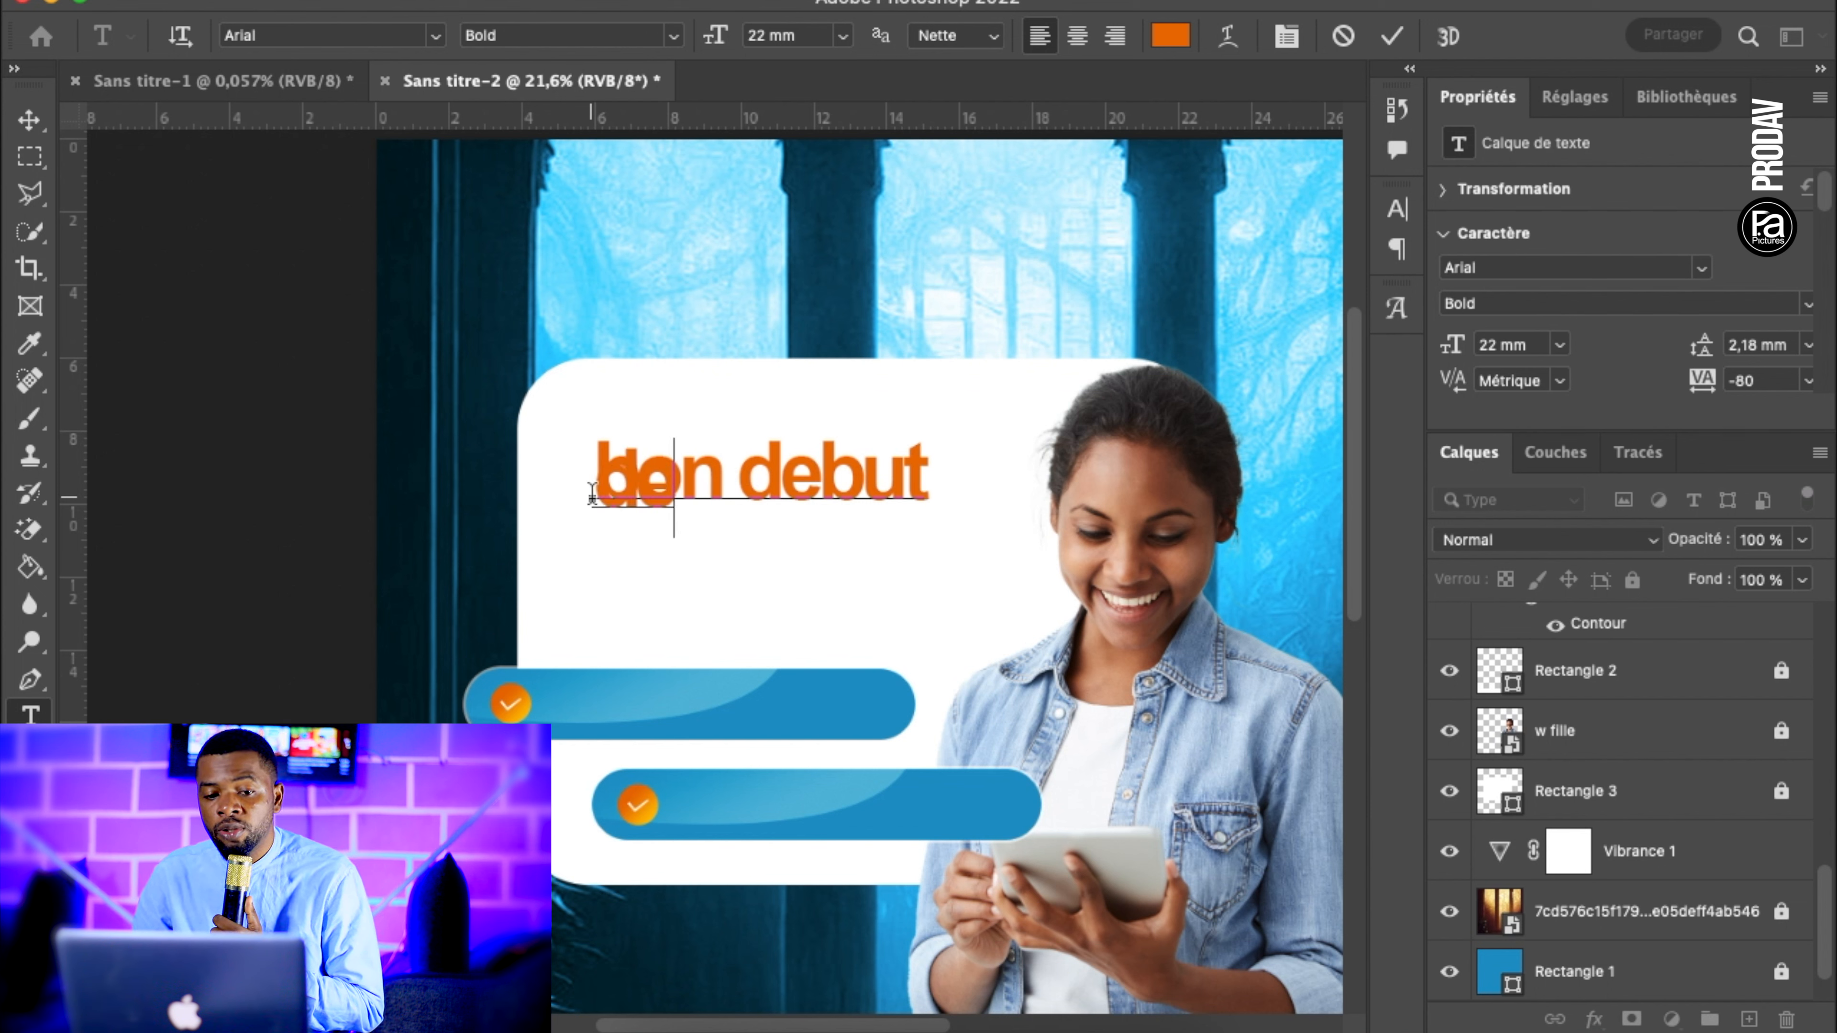
text(se faire)
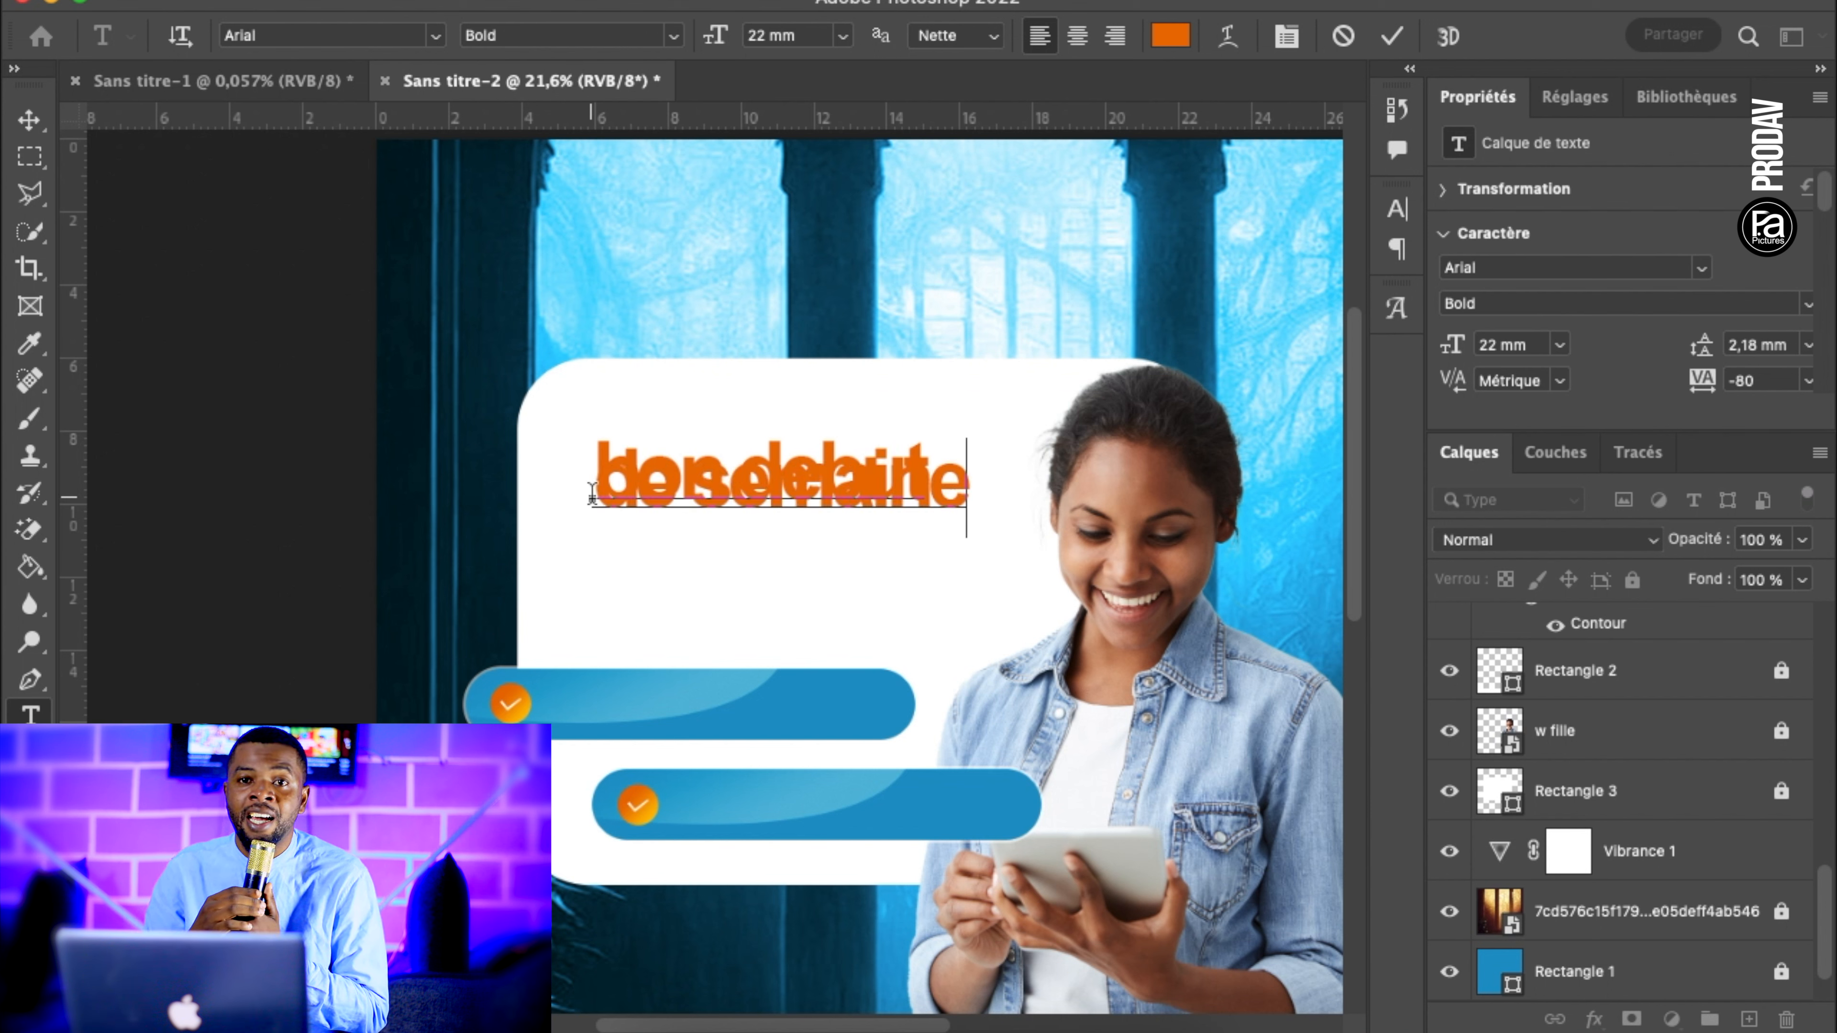
- Select the whole heading text and set its leading to 18 mm
key(super+a)
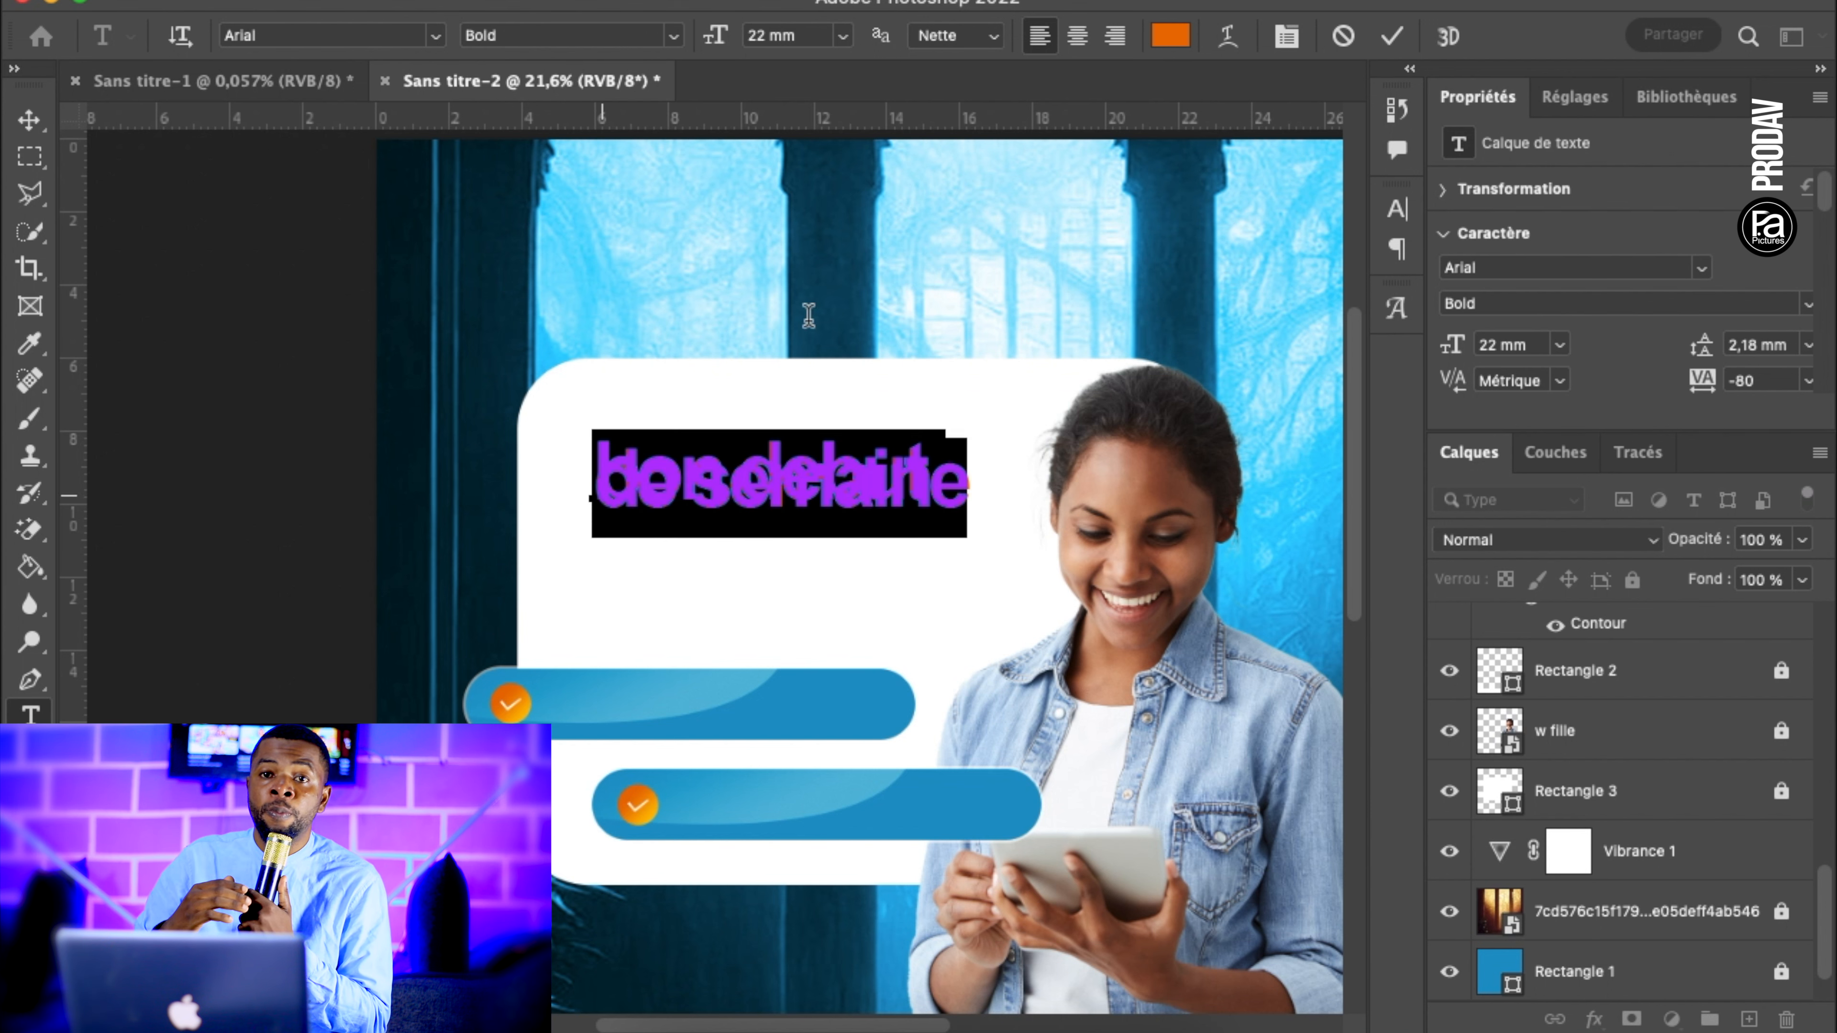
click(1288, 38)
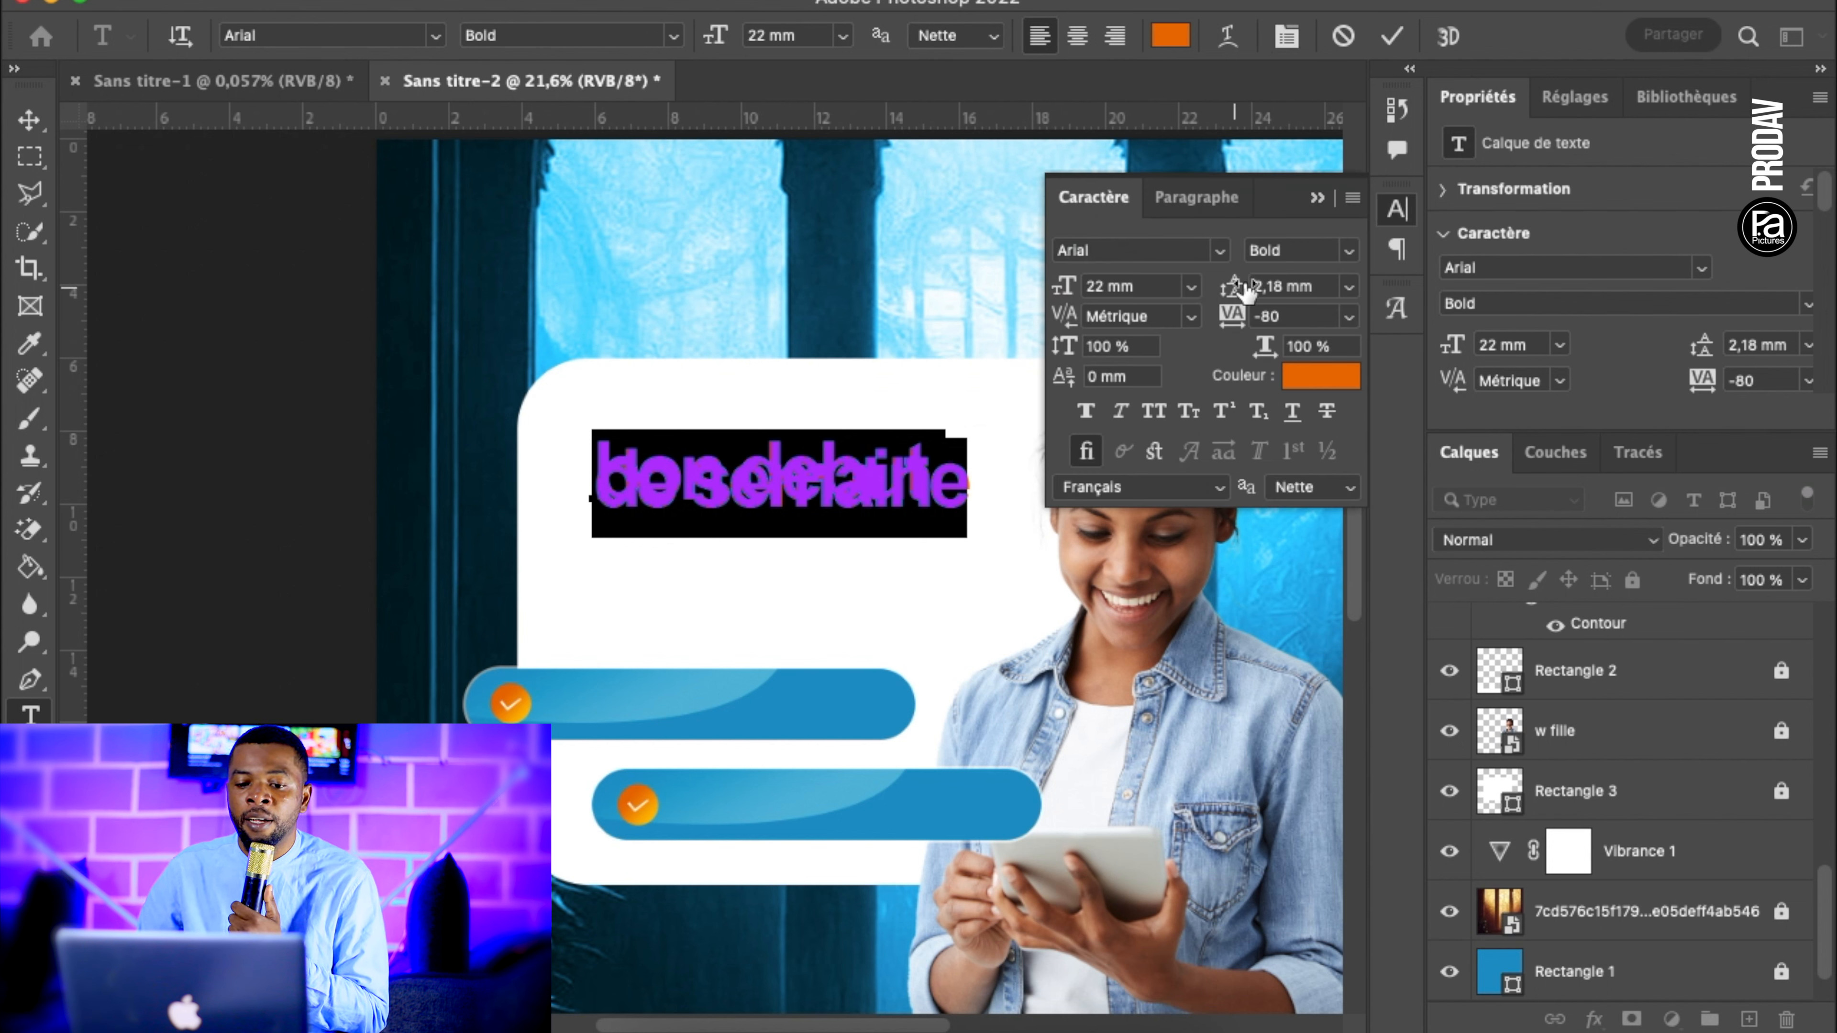
click(1233, 288)
text(21)
key(Return)
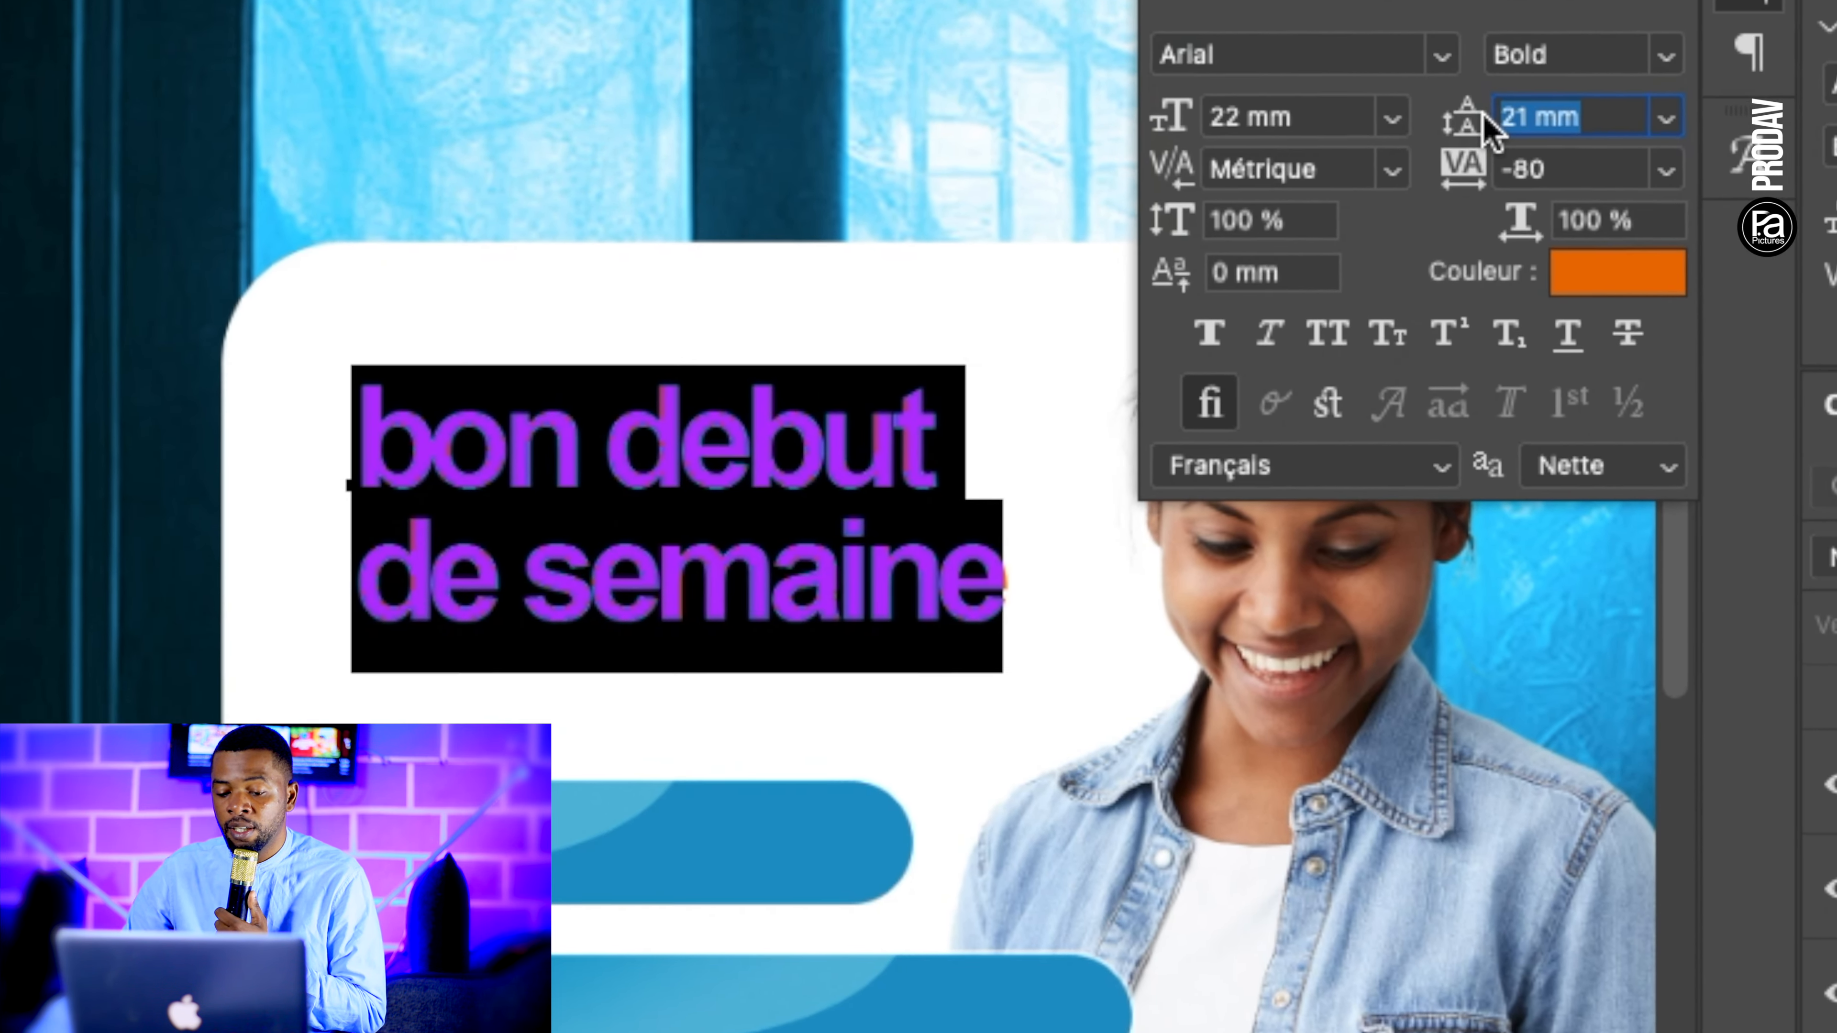
text(18)
key(Return)
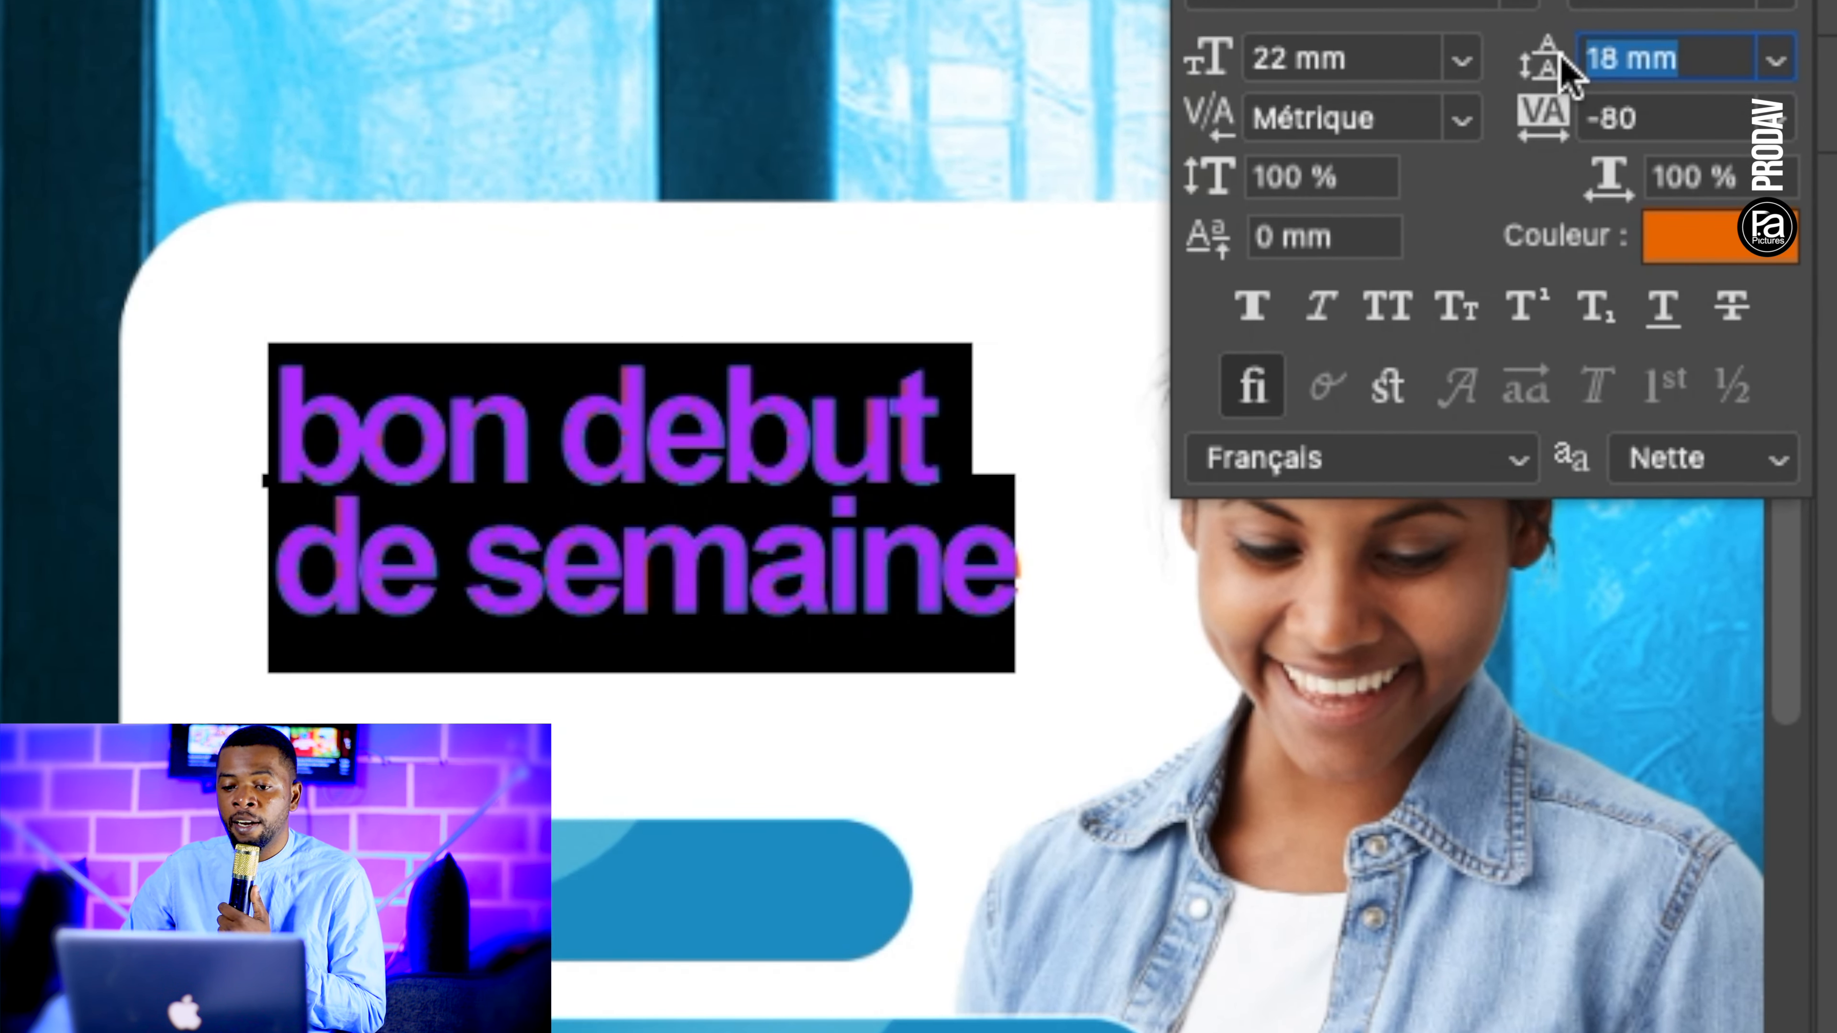
- Tighten the heading's leading to 16 mm, commit the text and deselect its layer
drag(1561, 57, 1553, 64)
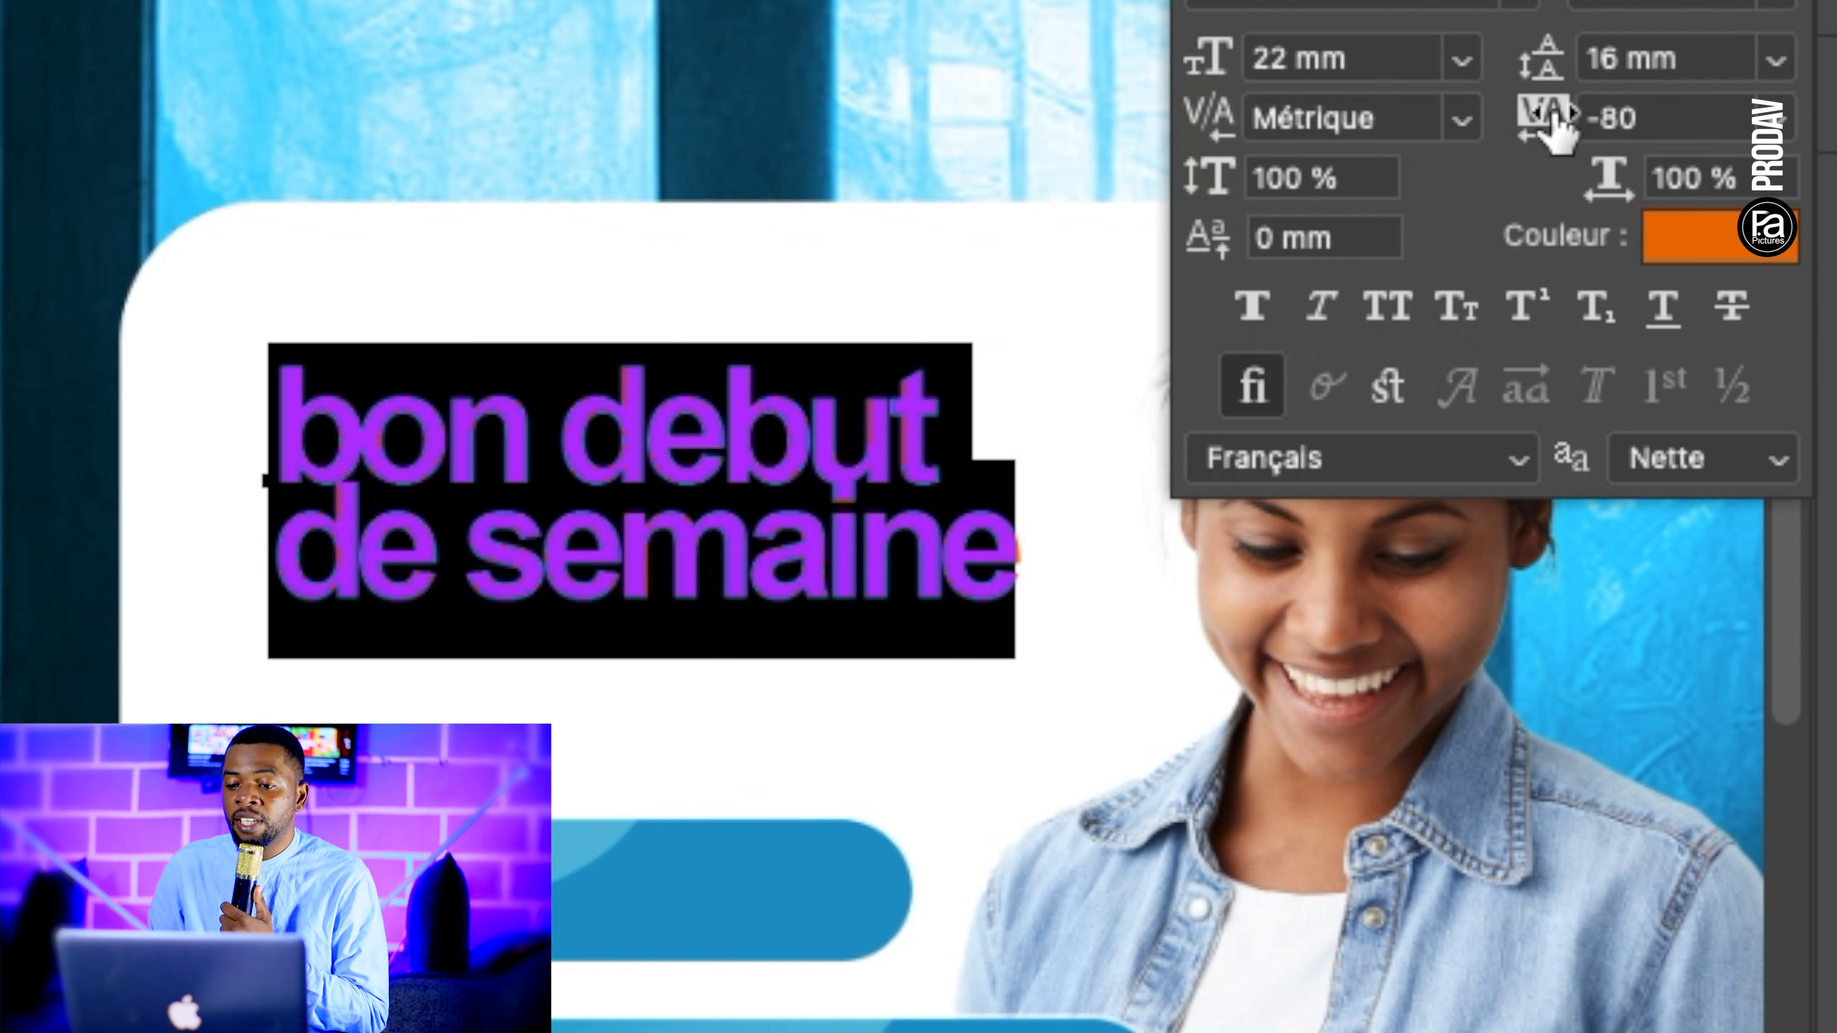
drag(1555, 124, 1550, 129)
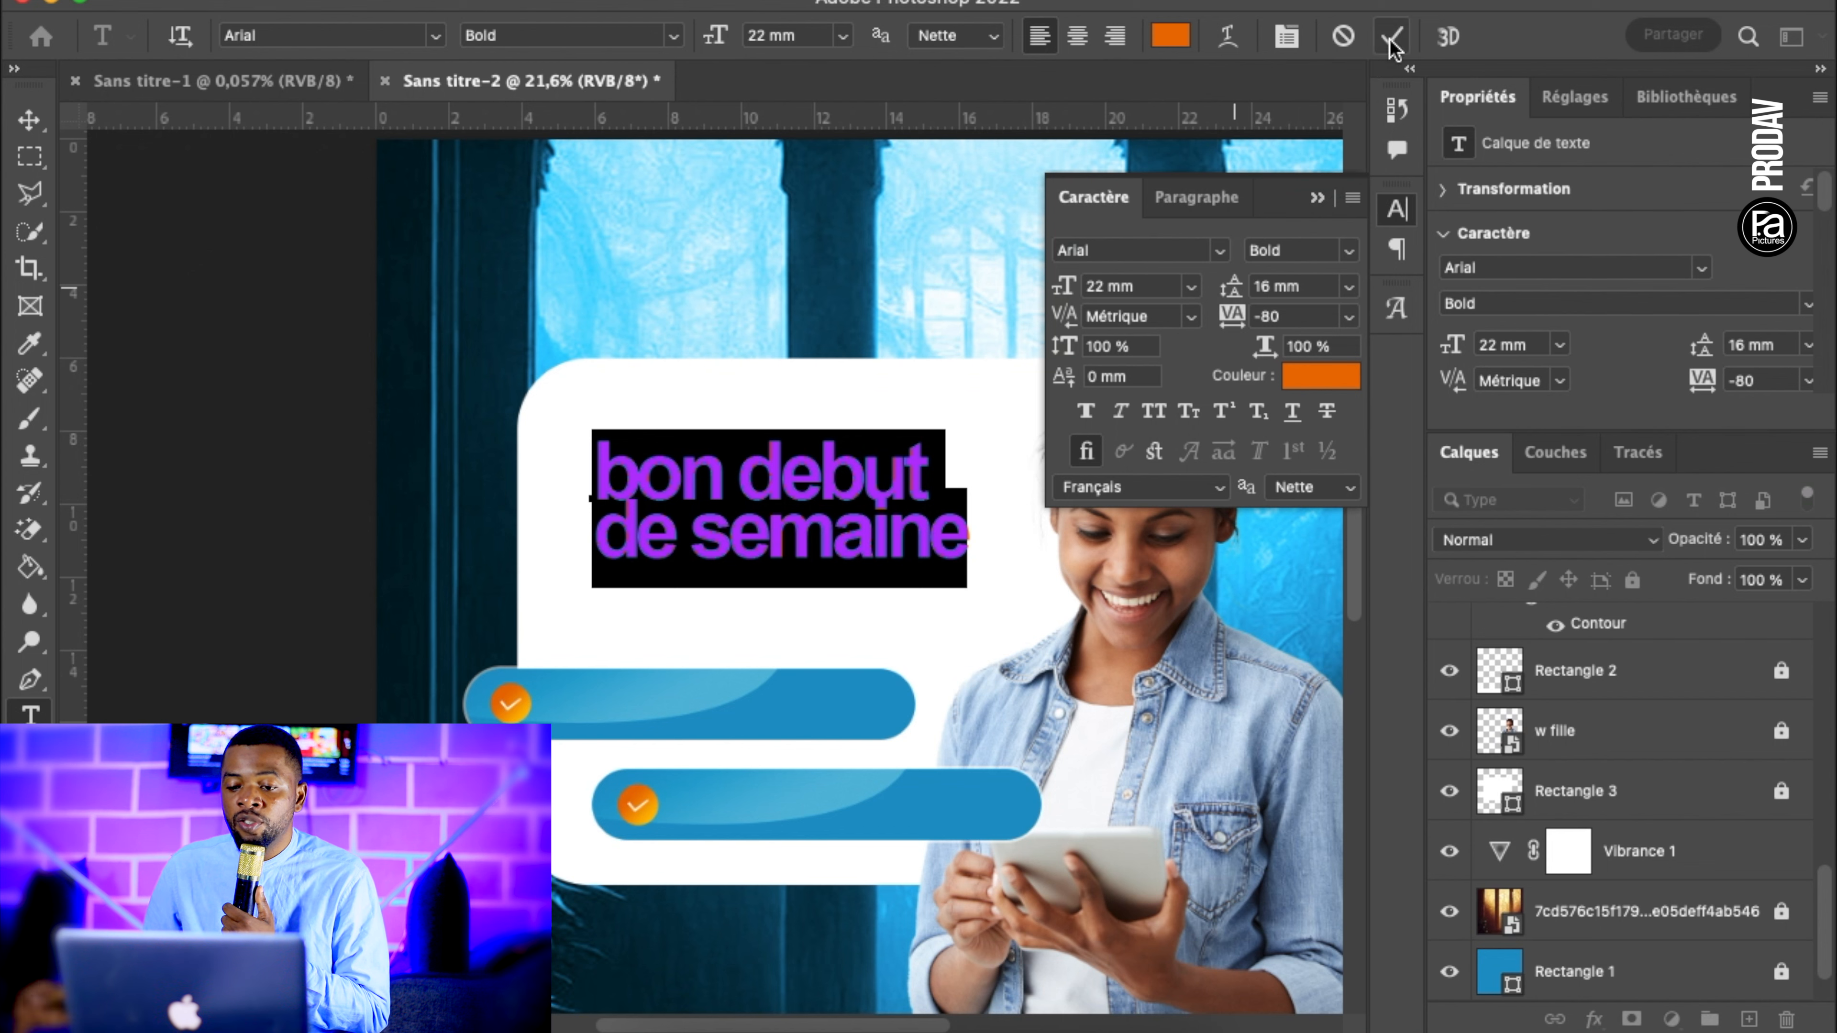
click(1396, 36)
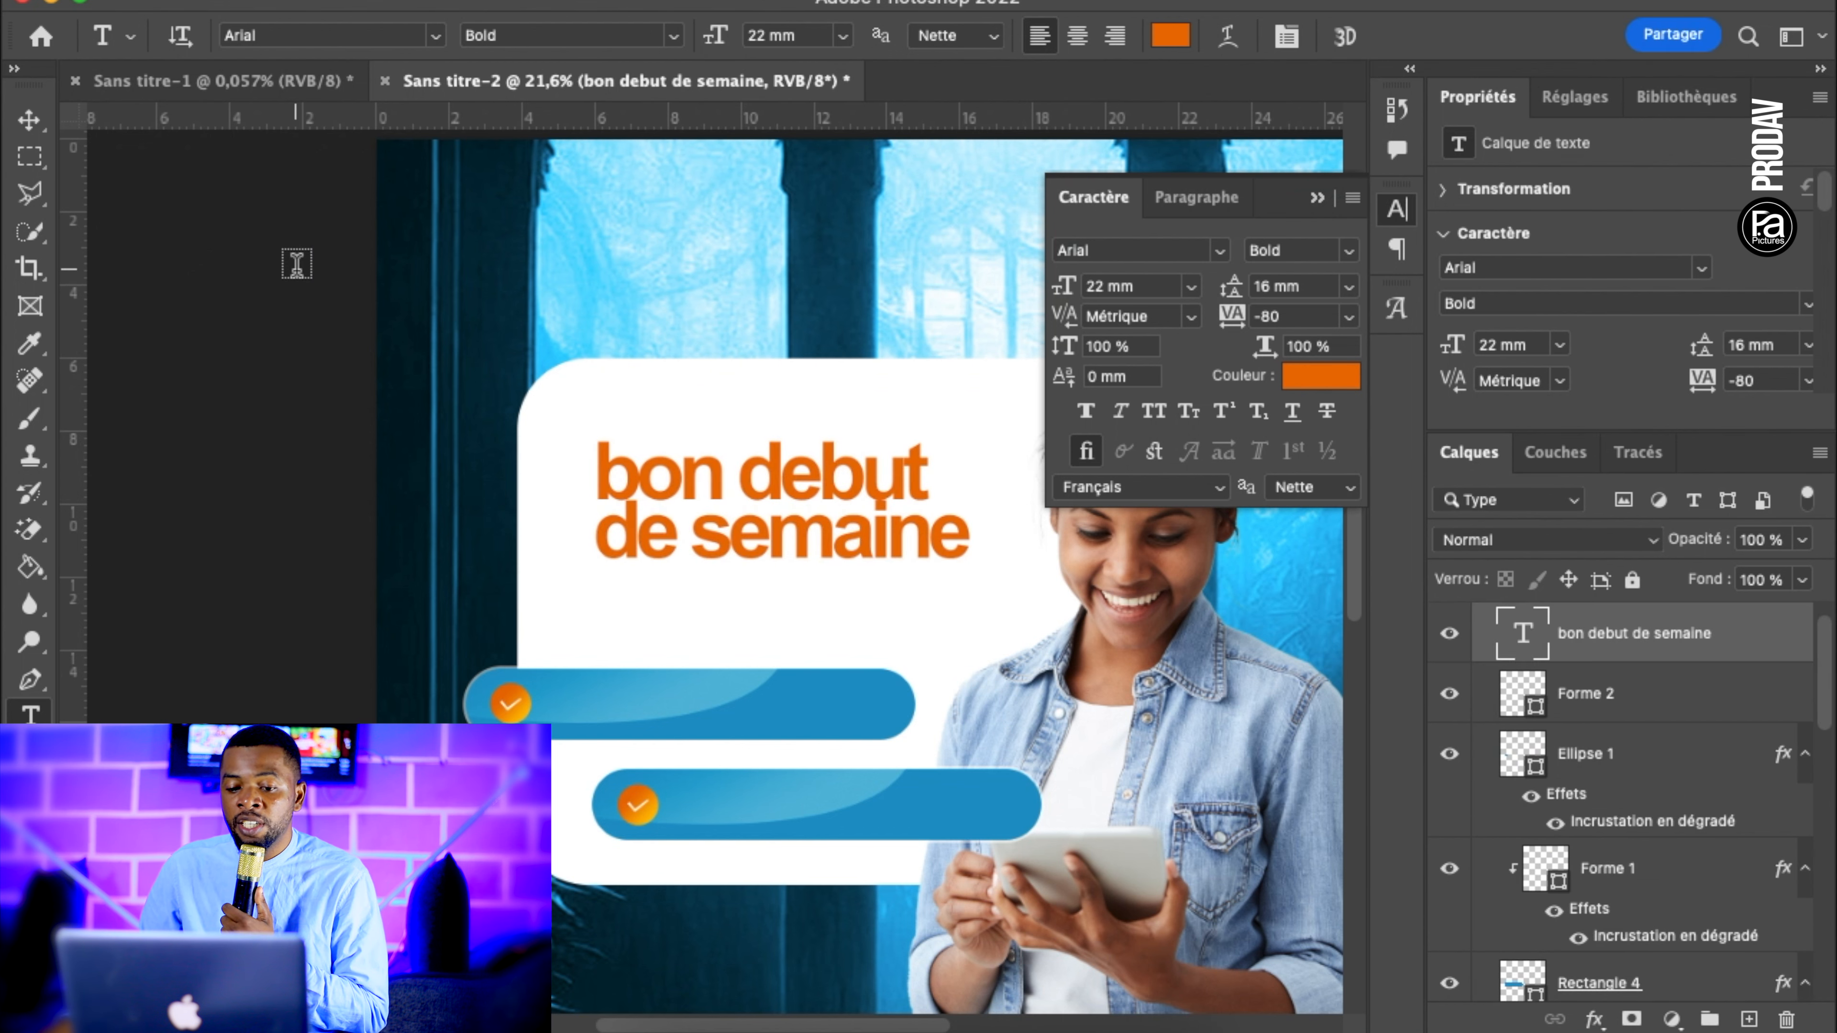
click(29, 119)
click(194, 275)
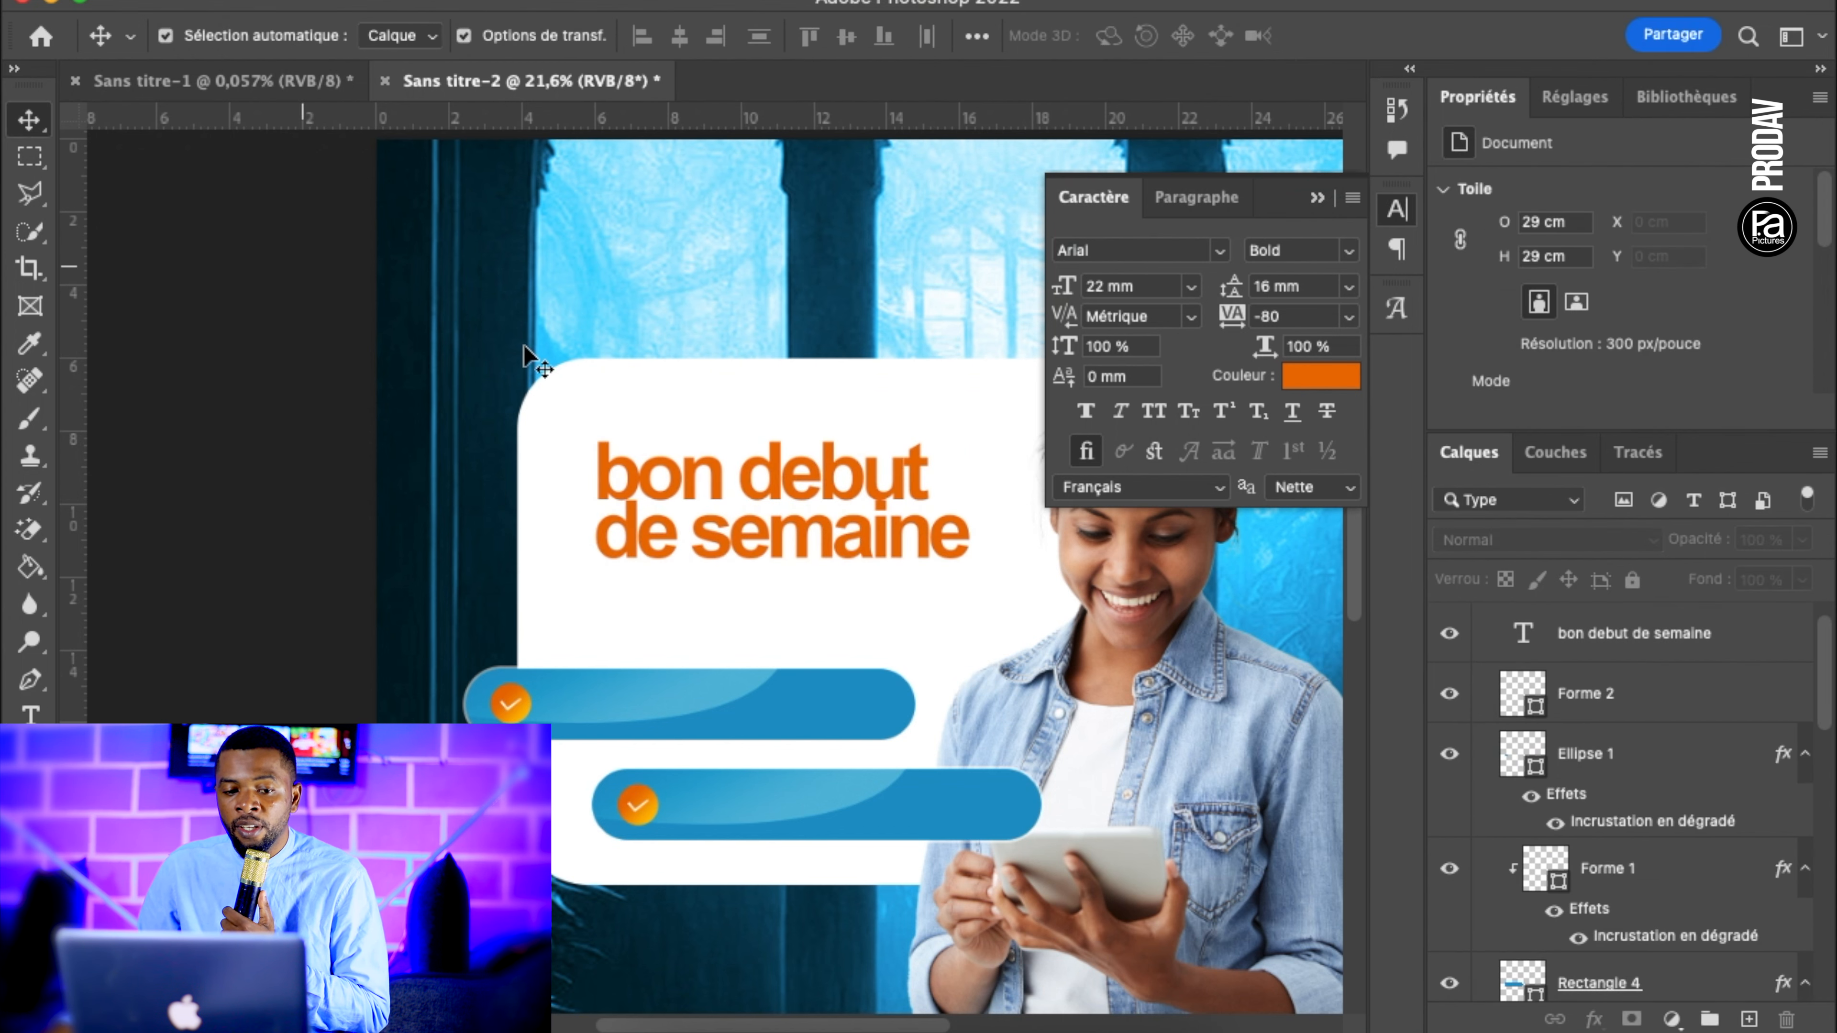
scroll(687, 445, up, 1)
scroll(675, 435, up, 1)
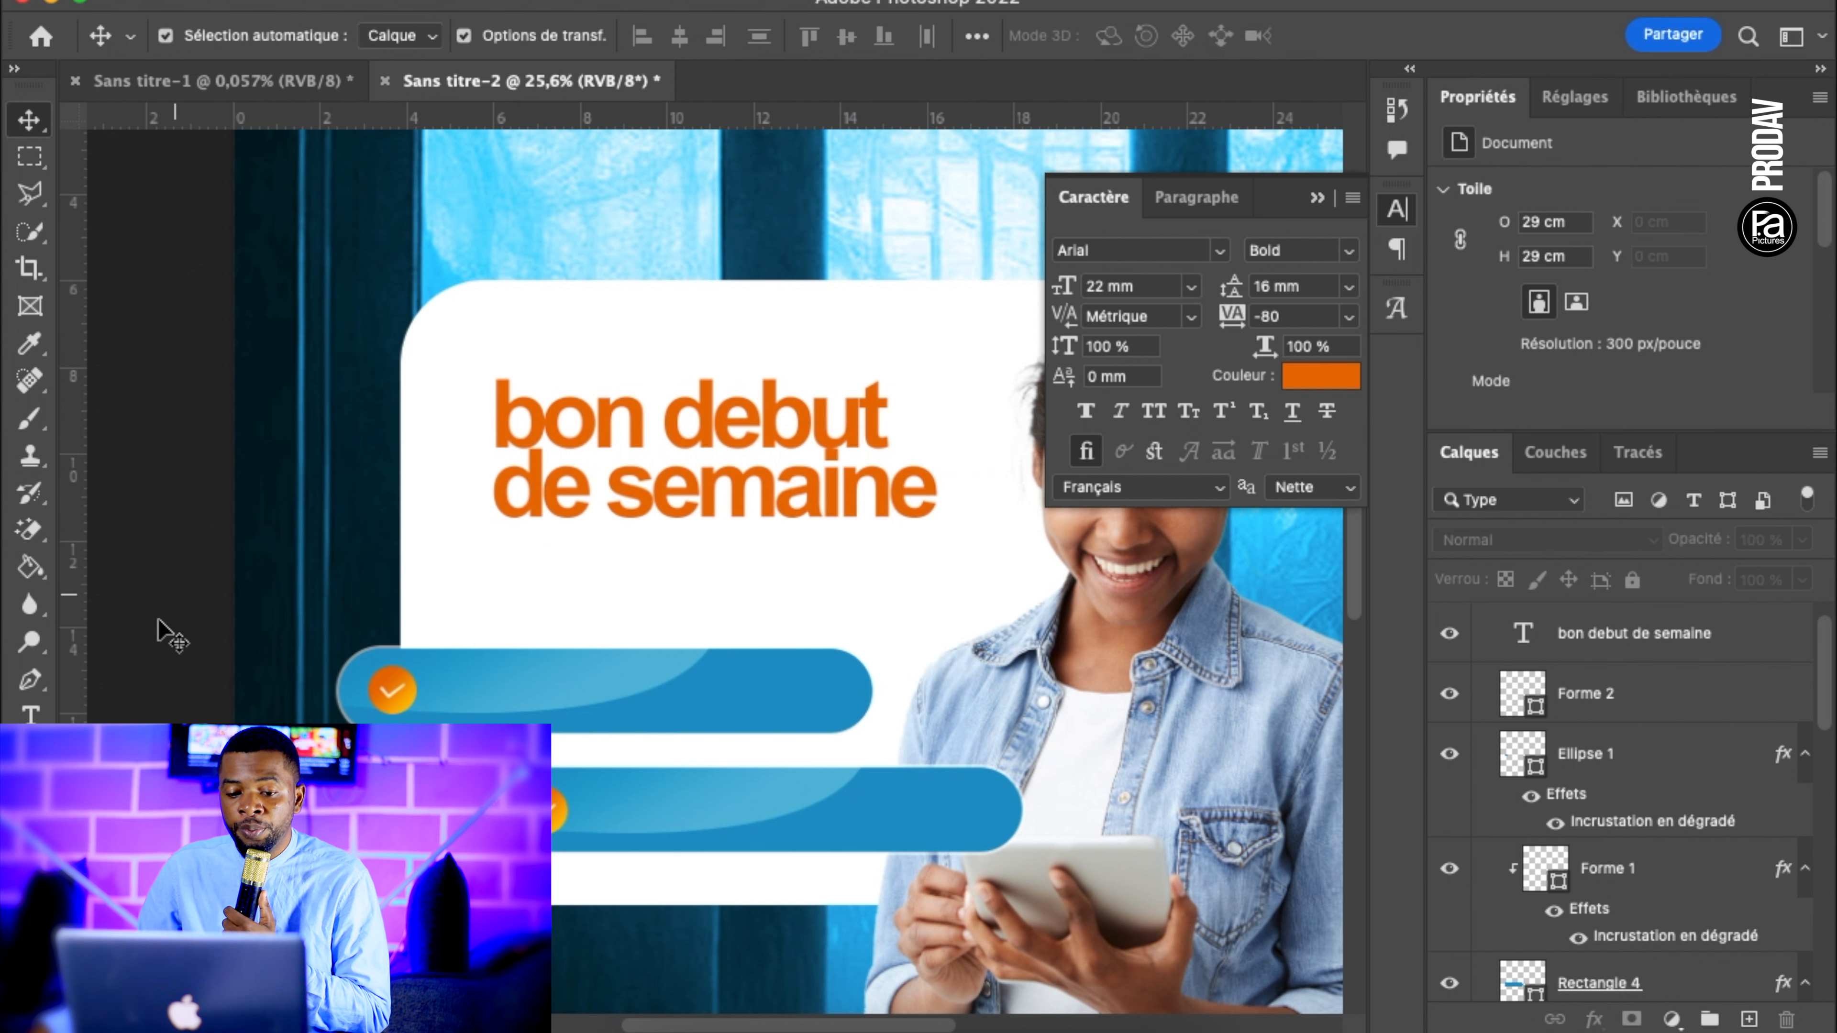
- Add an exclamation mark to the end of the heading text
click(40, 715)
click(935, 493)
text(!)
scroll(947, 381, down, 3)
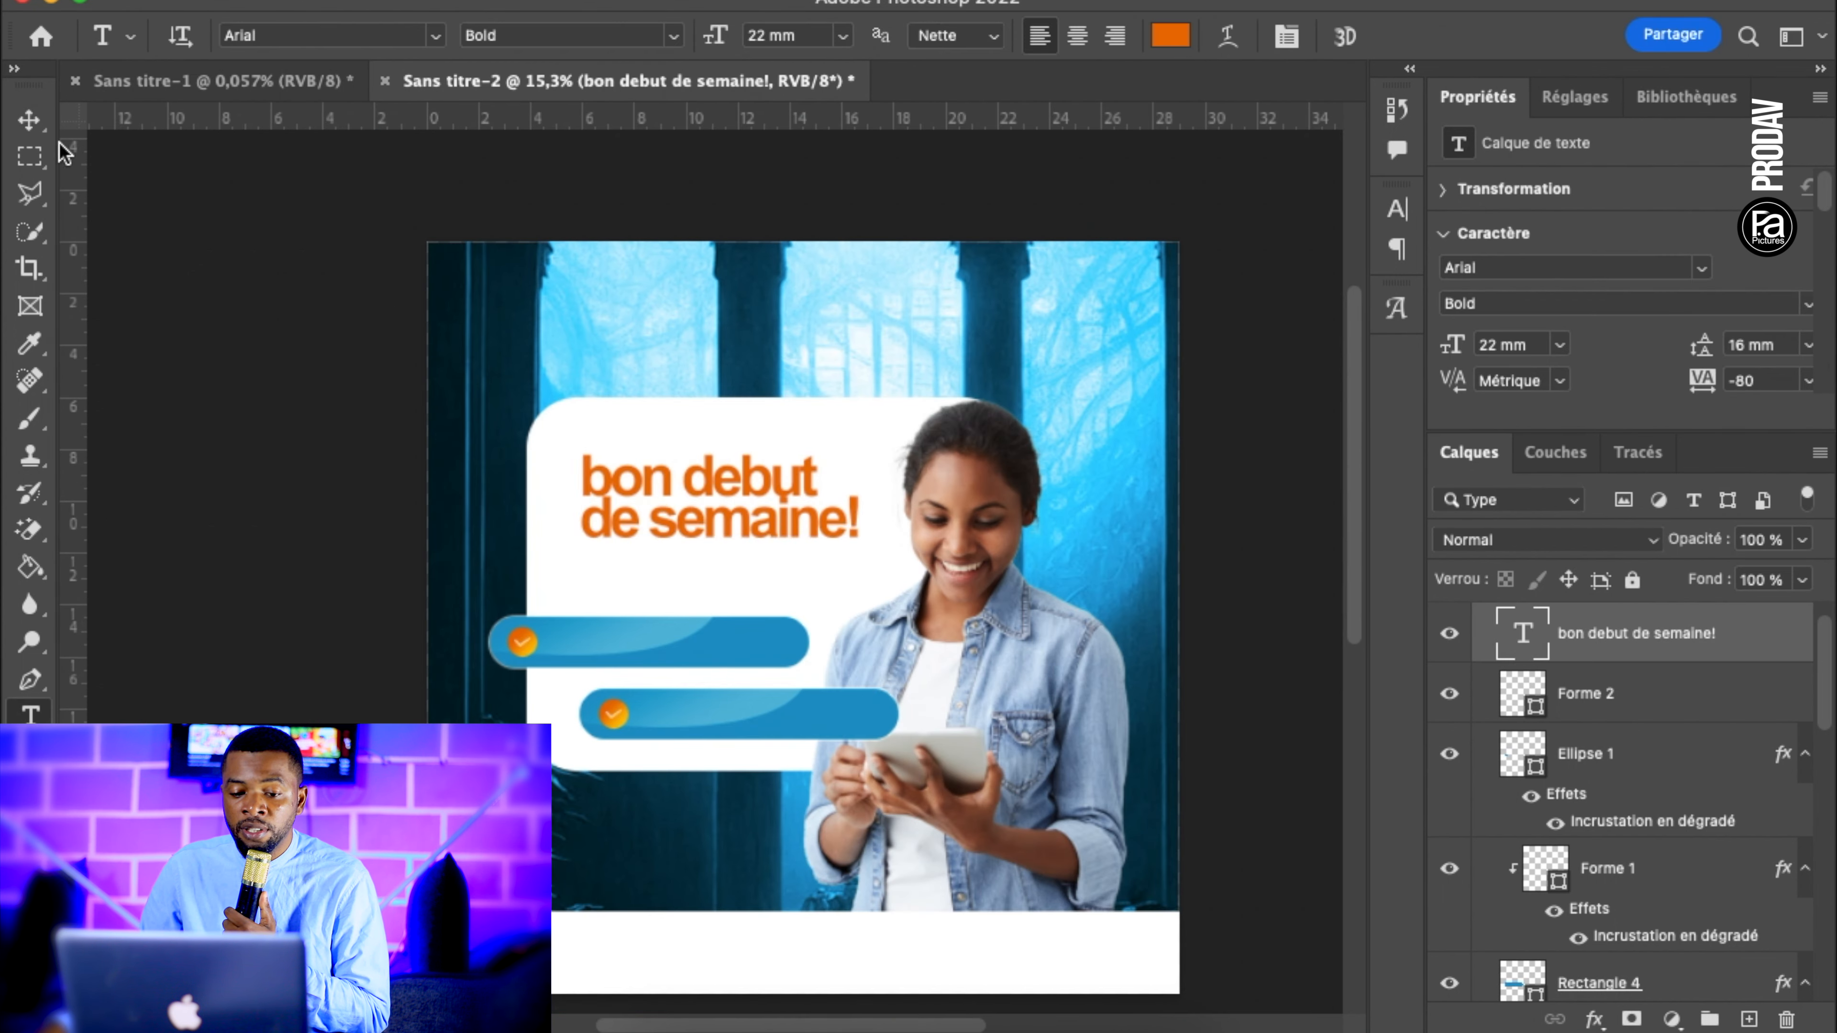
- Duplicate the heading just below itself and scale the copy down to about 13 mm text size
click(28, 119)
scroll(626, 472, up, 1)
drag(625, 471, 623, 577)
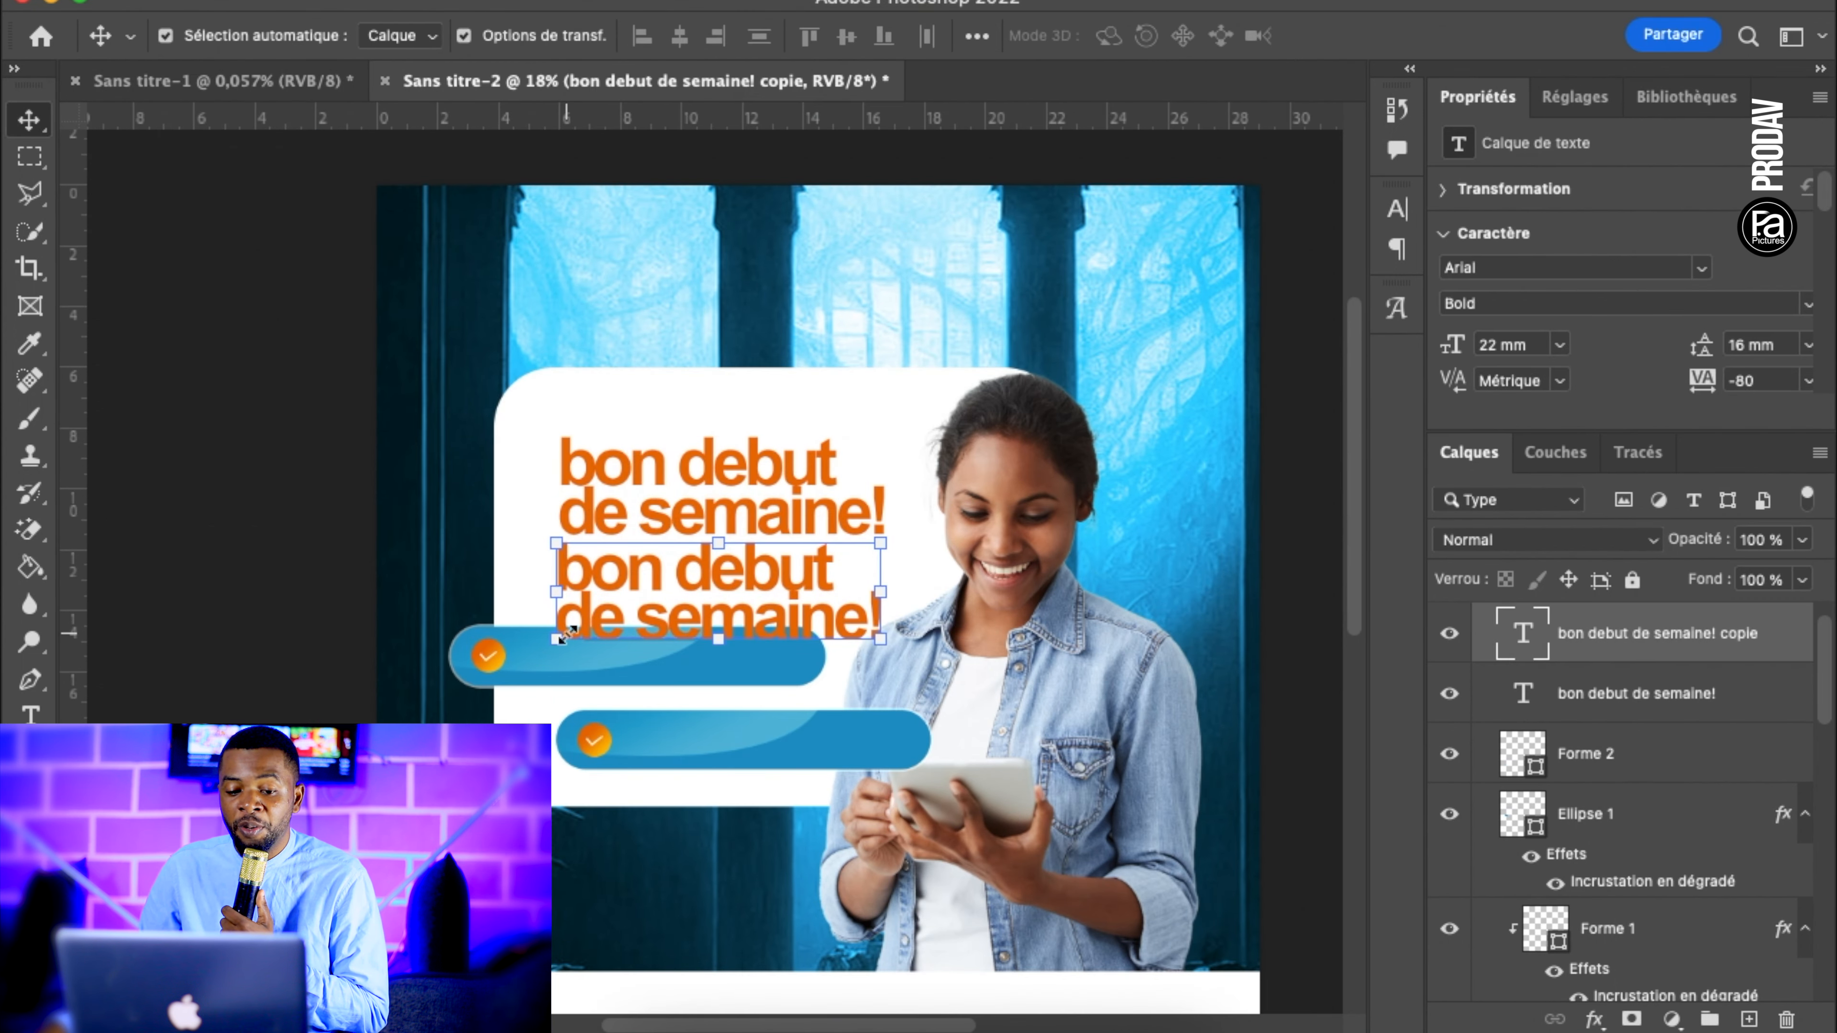
drag(556, 644, 595, 600)
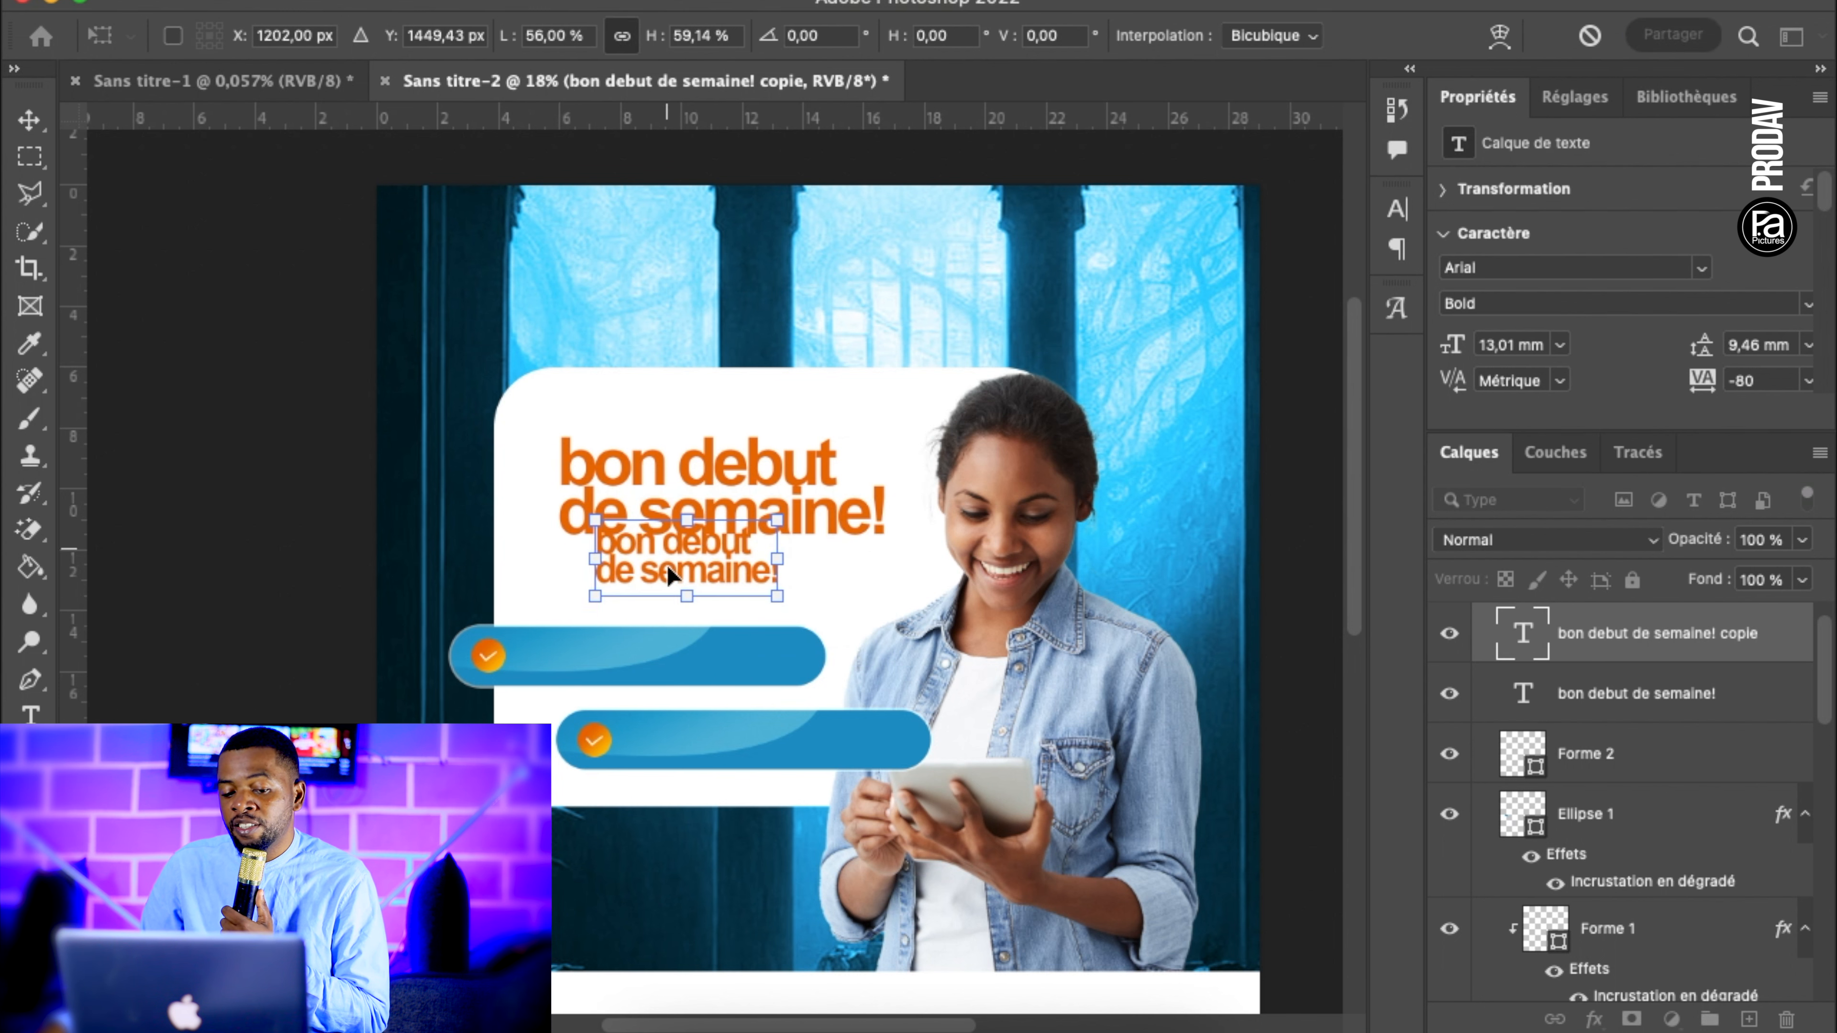
key(Return)
- Replace the copy's text with "On passe en mode concentration..." and restyle it as black Arial Regular
double_click(667, 568)
text(On passe en mode con)
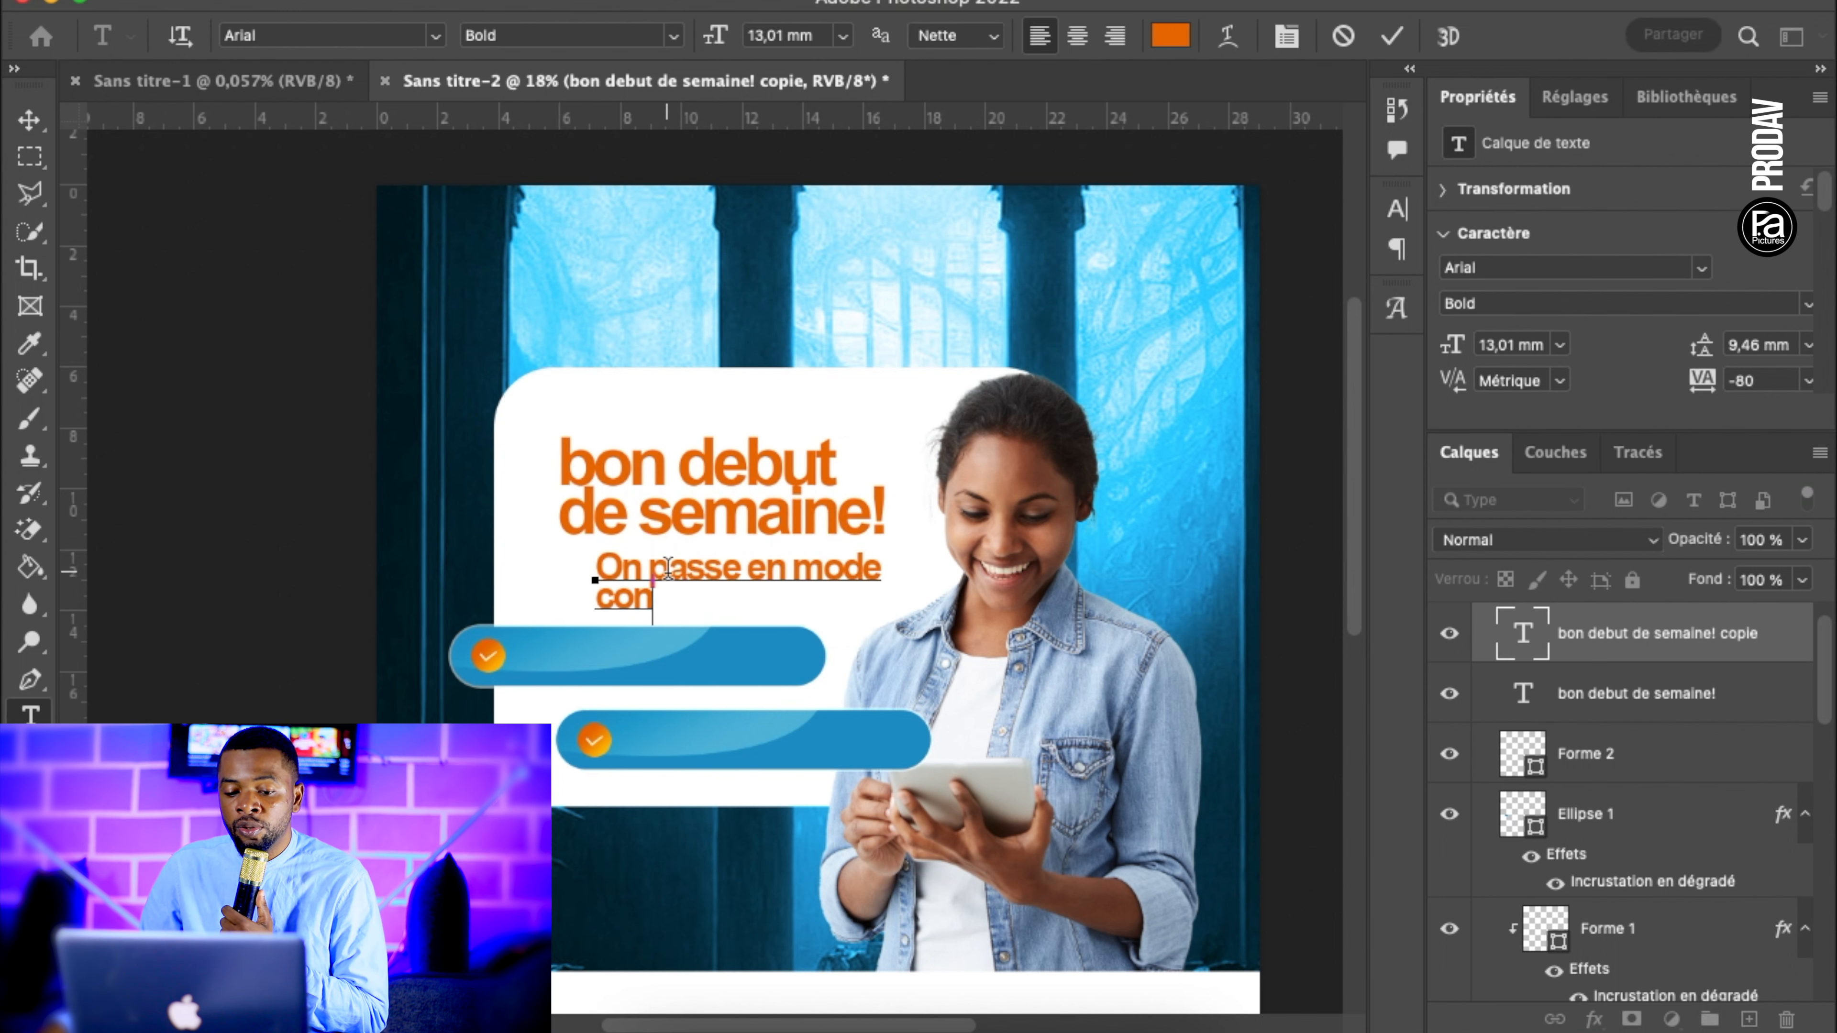
text(centration...)
key(super+a)
click(571, 34)
key(super+Return)
- Move the subtitle up under the heading, scale it to about 11.5 mm text size and deselect it
key(v)
drag(653, 581, 636, 576)
drag(840, 615, 821, 600)
key(Return)
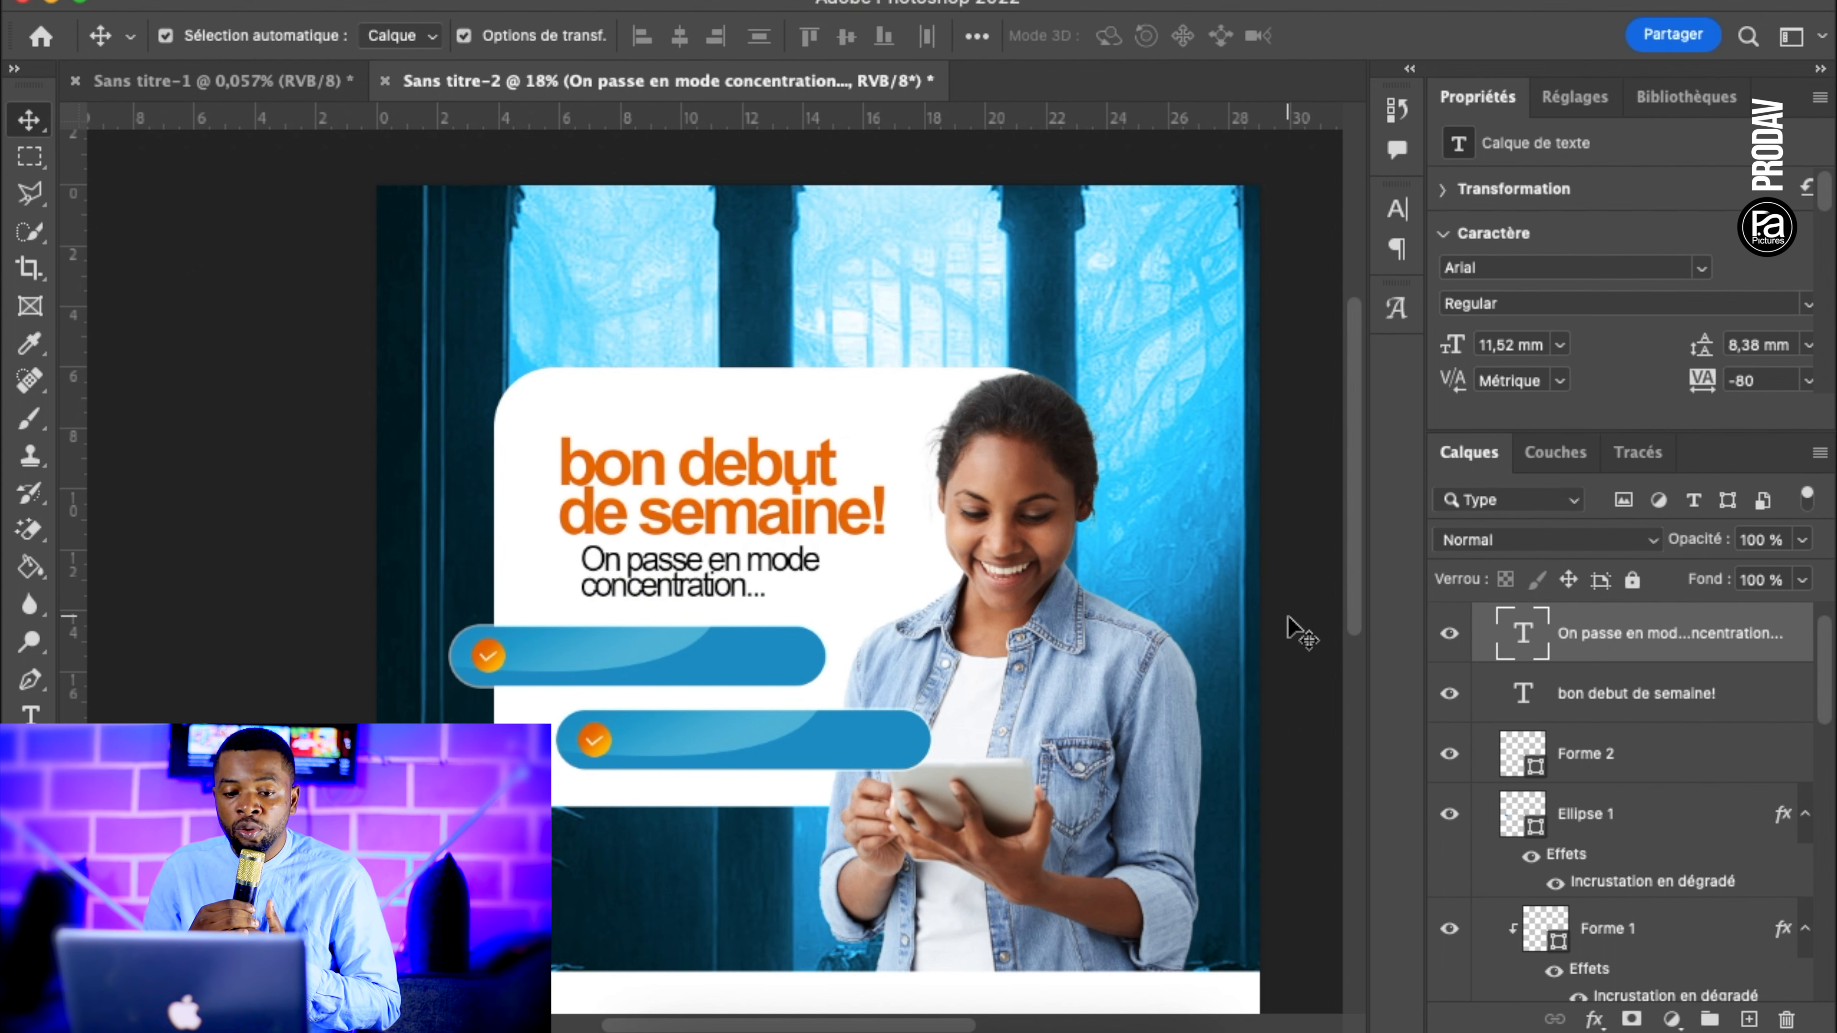
click(1295, 629)
- Capitalize the first letter of "Concentration" in the subtitle
key(super+plus)
click(30, 712)
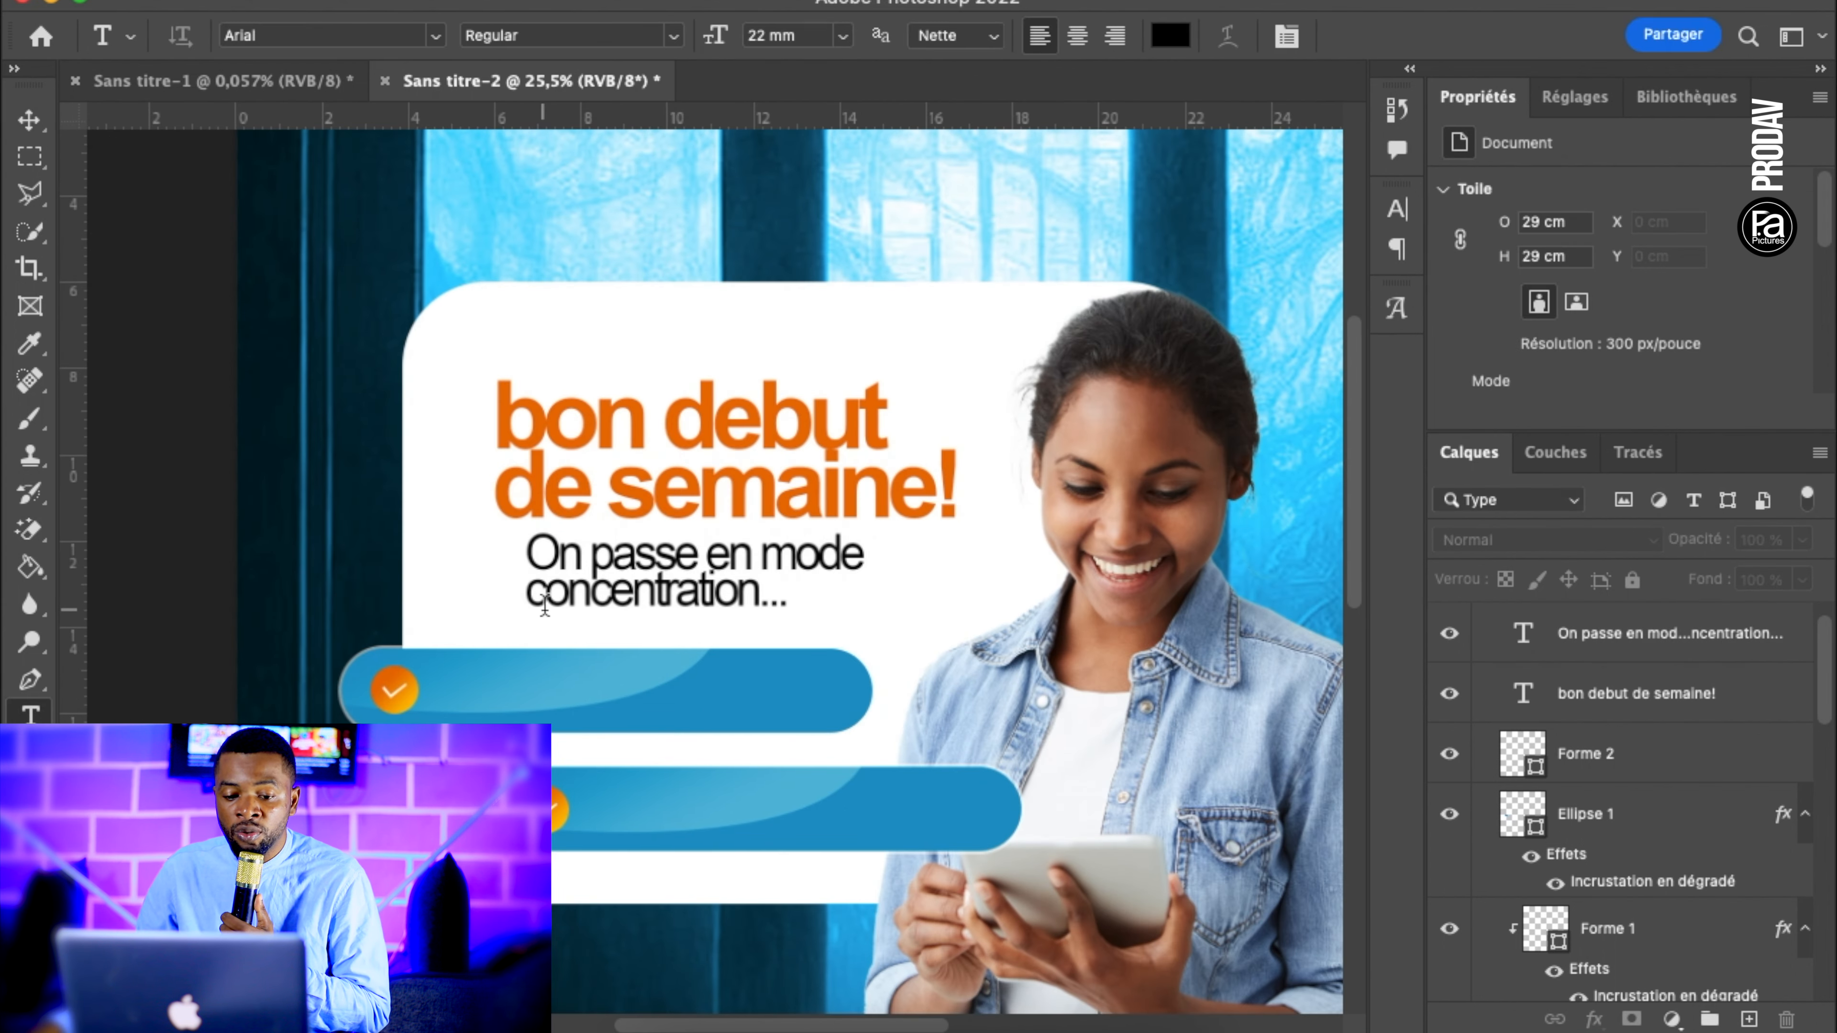
click(507, 609)
text(C)
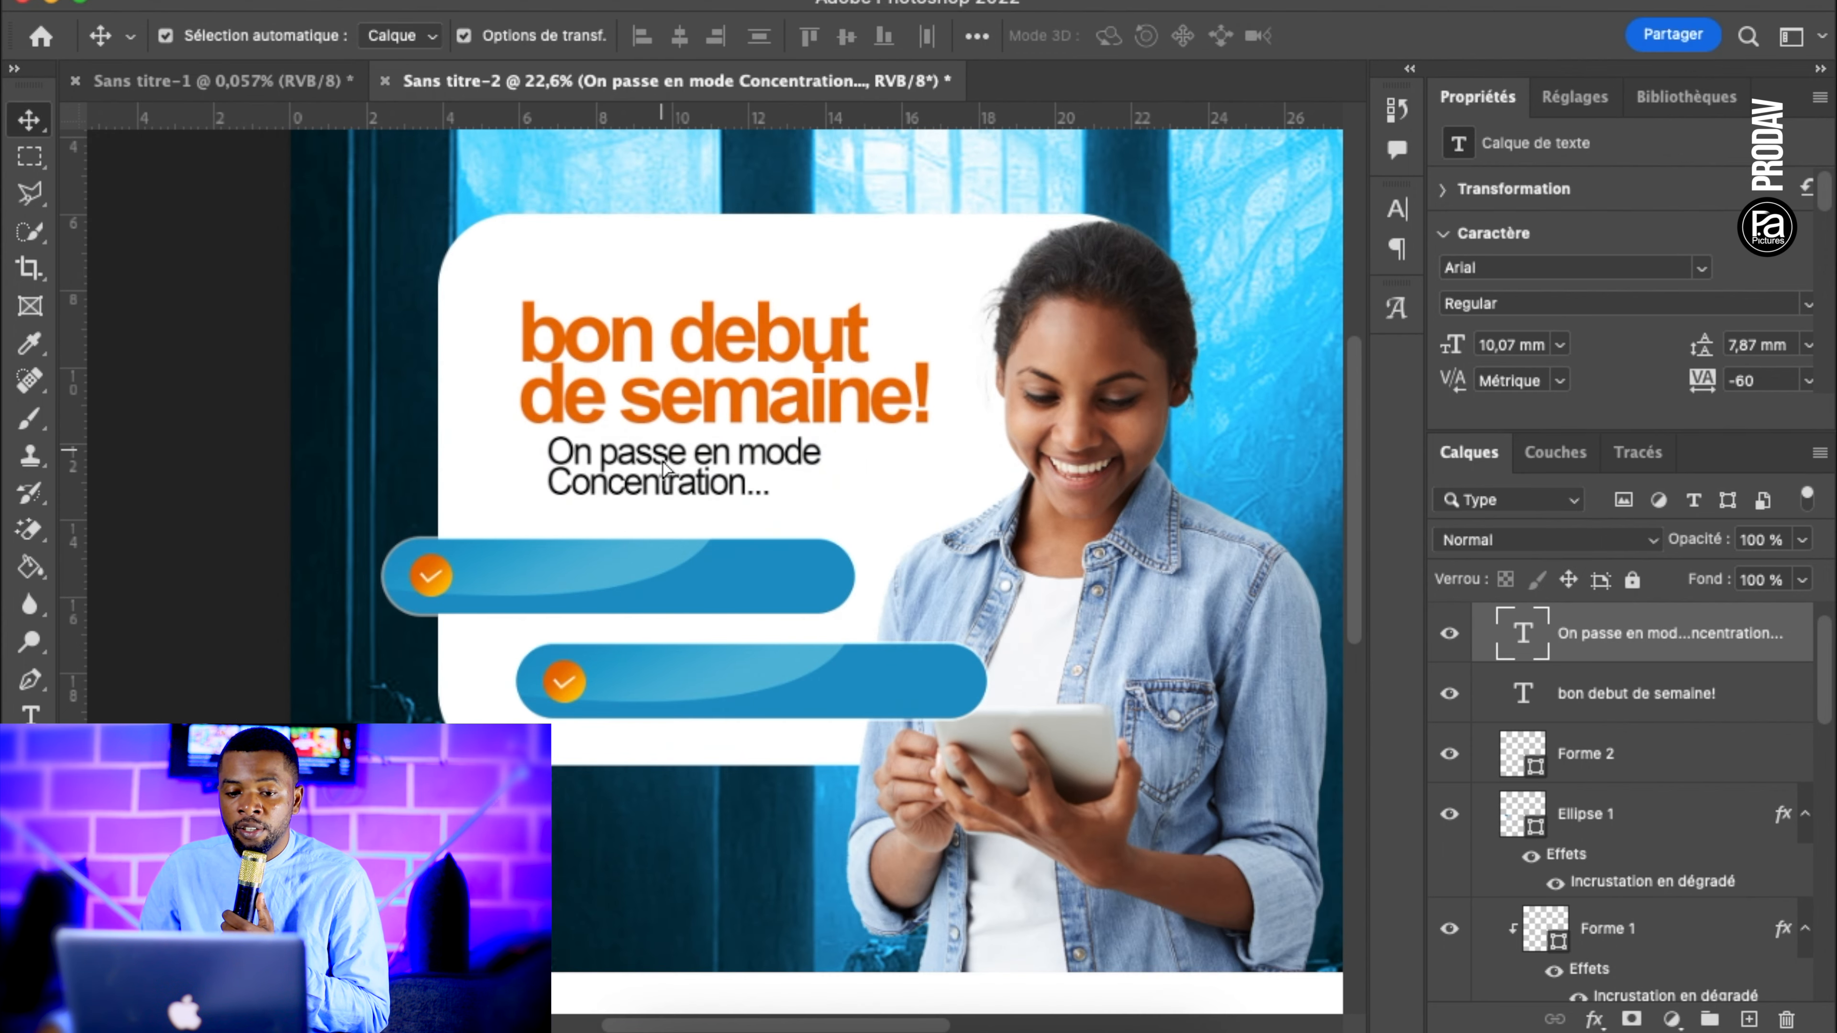
- Duplicate the subtitle onto the first blue bar and replace its text with "Recherche emplois et stages"
drag(682, 464, 615, 569)
double_click(617, 574)
text(Recherche emplois et stages)
key(Escape)
- Scale the first bar's label down to about 8.5 mm so it fits inside the bar
key(ctrl+t)
drag(913, 592, 832, 595)
key(Return)
- Recolour the first bar's whole label white (ffffff), make it bold and scale it to about 8 mm
double_click(634, 572)
key(ctrl+a)
click(1180, 38)
text(ffffff)
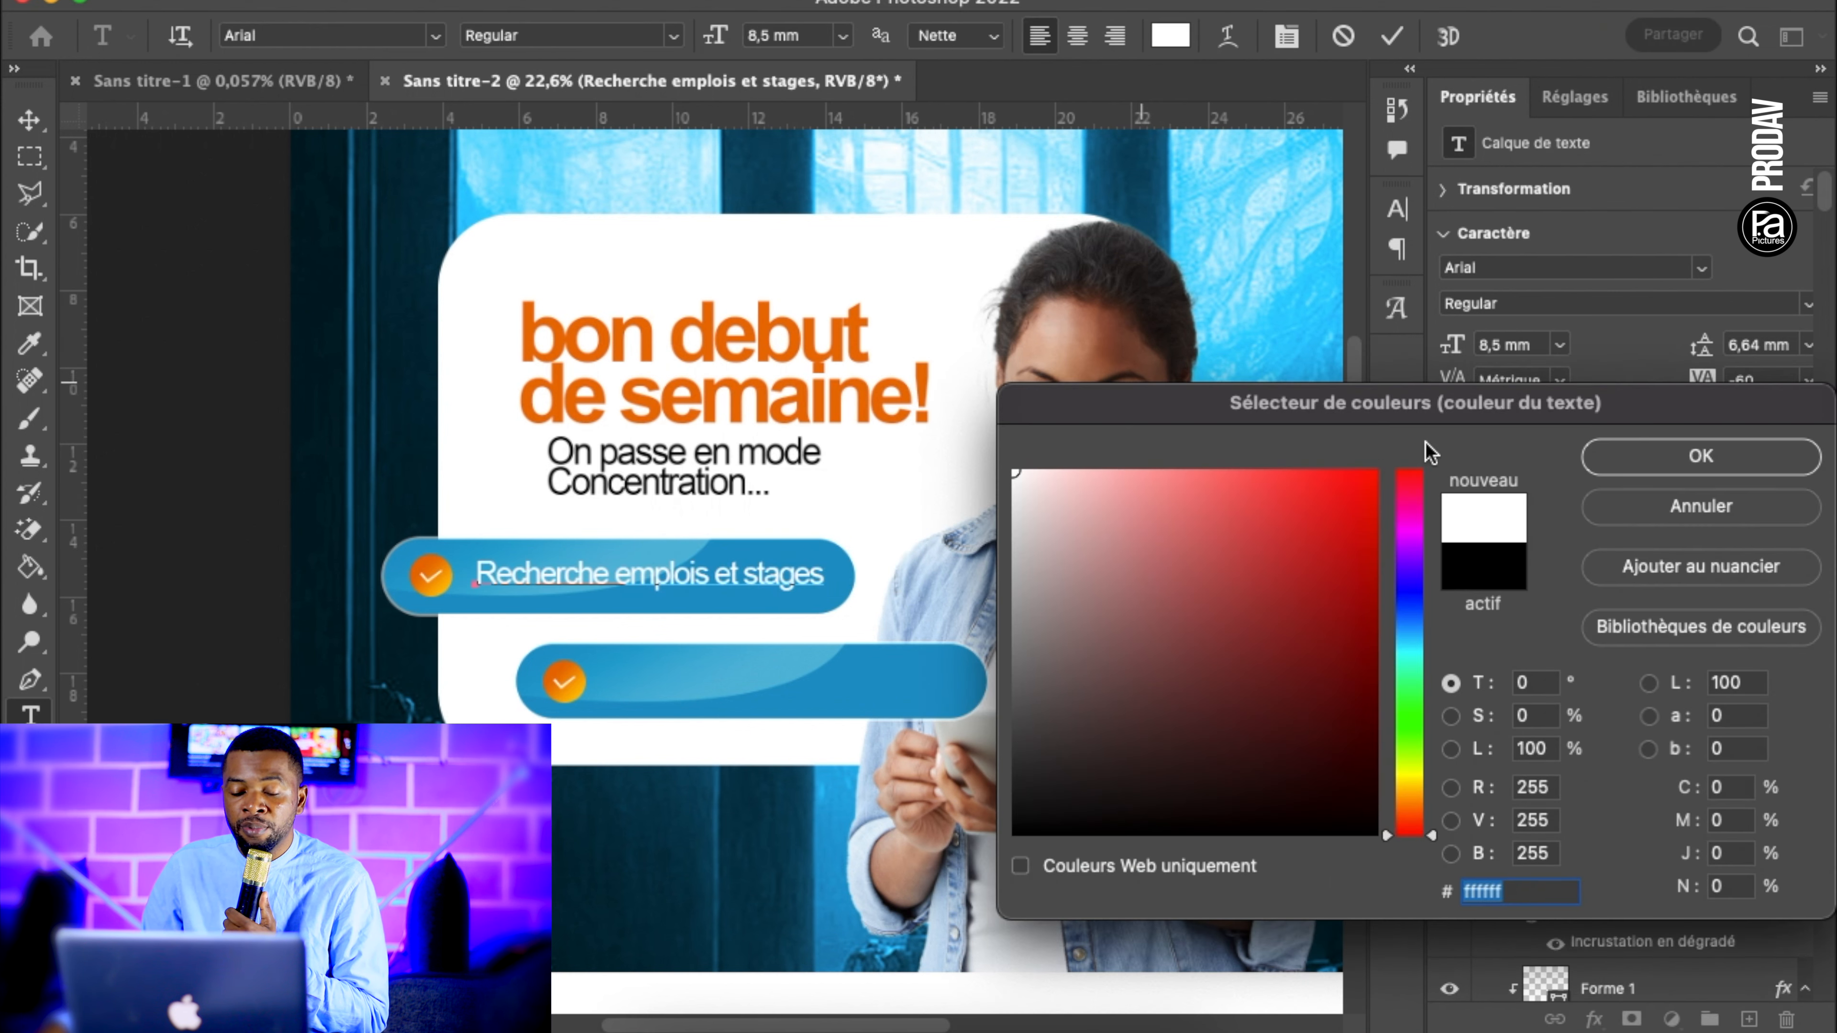
click(1701, 456)
key(Escape)
key(ctrl+t)
- Change the first bar's fill to a darker blue, about 0185b2
click(477, 604)
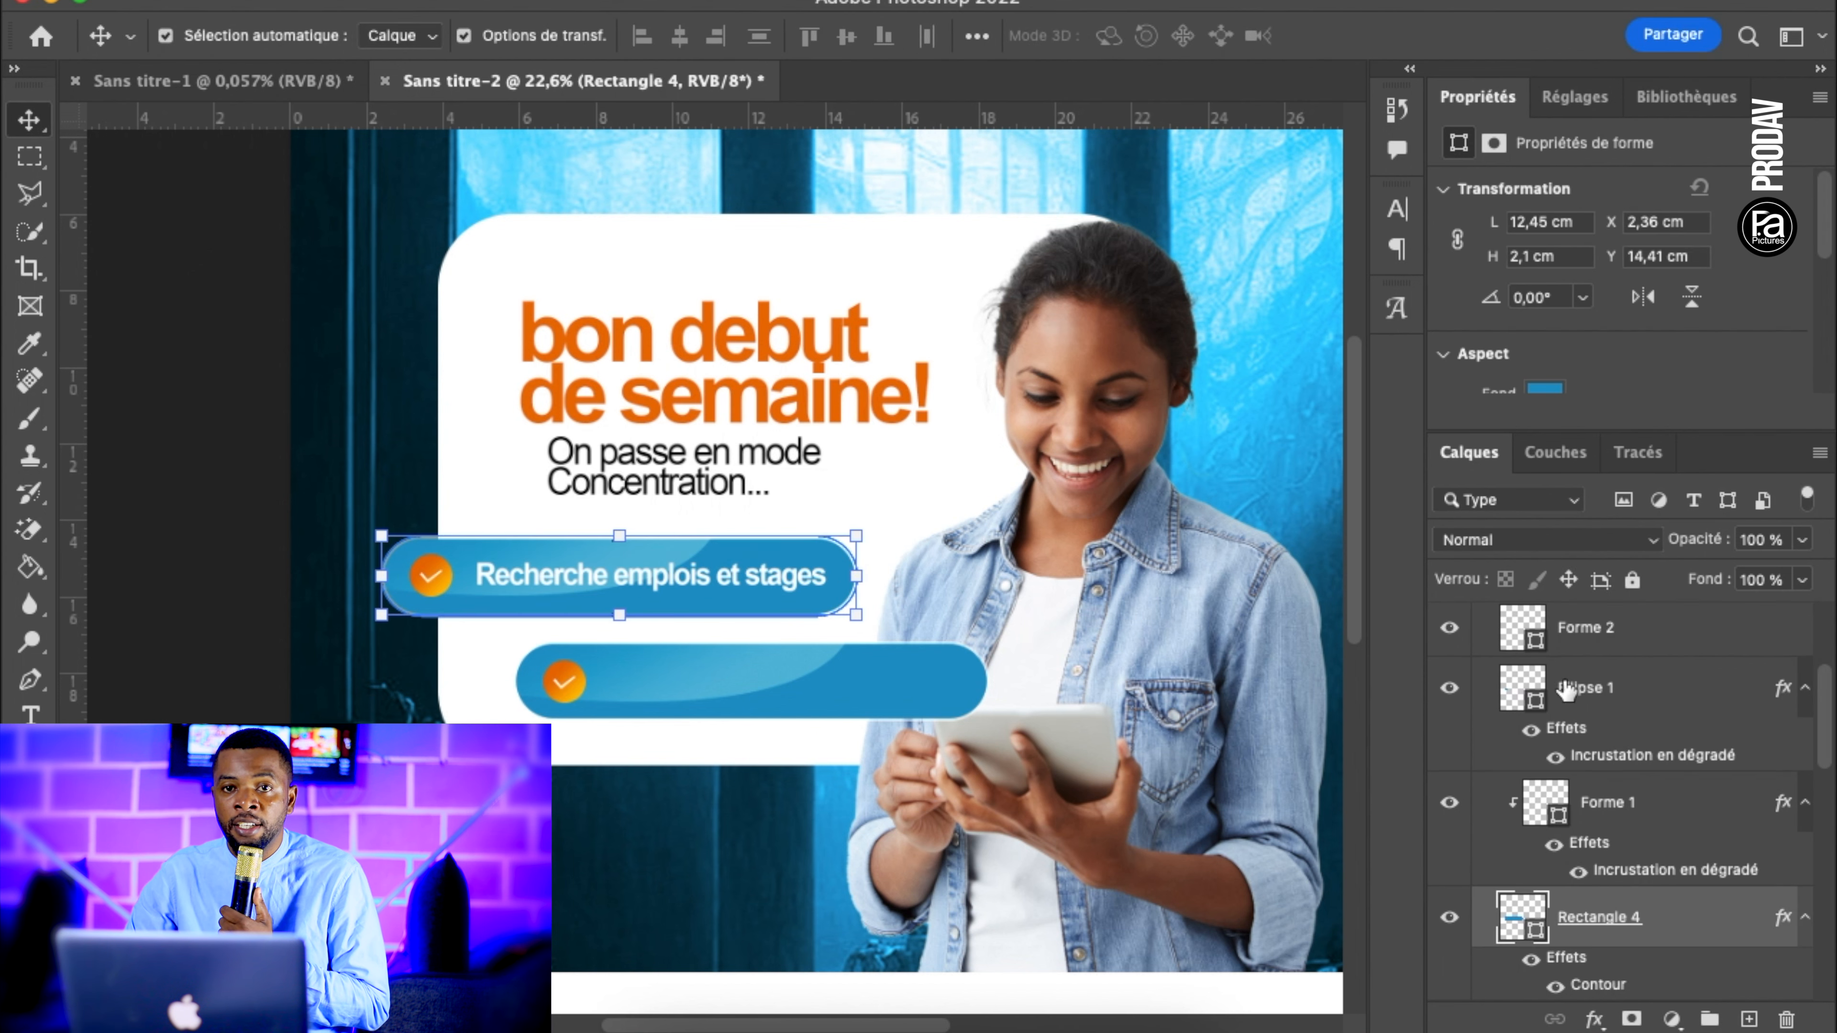
double_click(1521, 919)
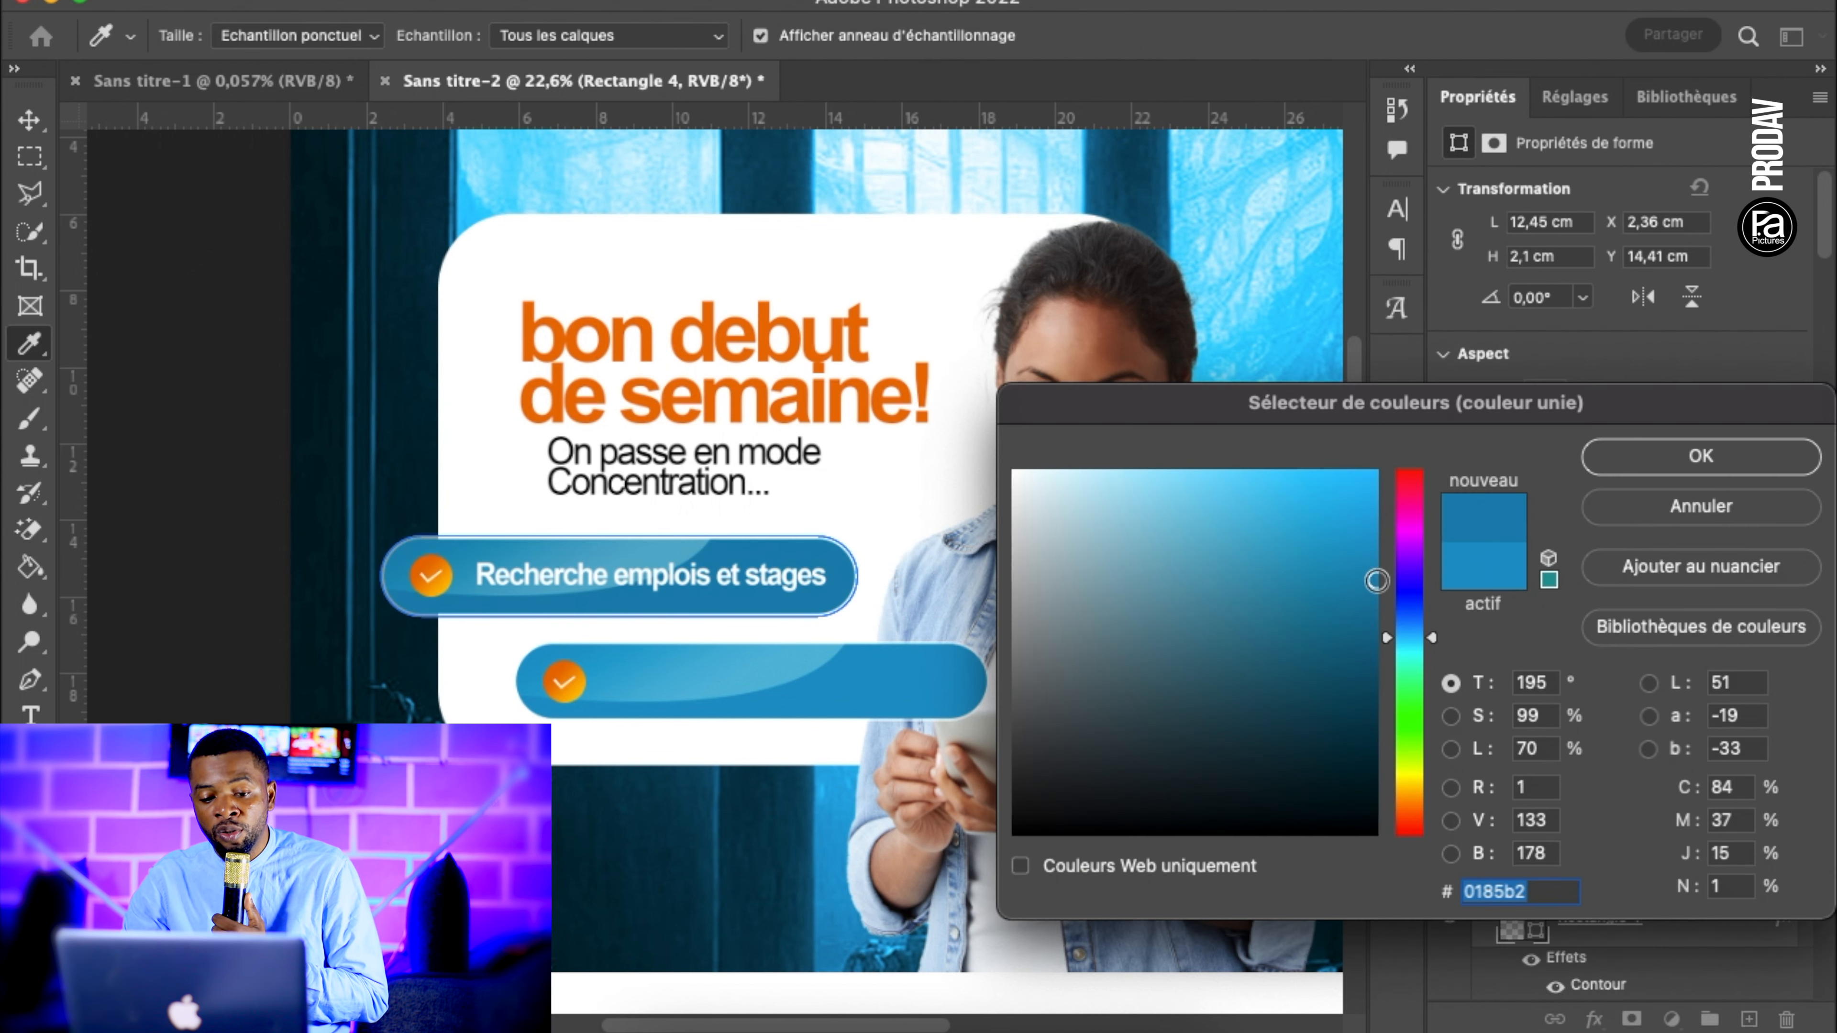
click(1589, 460)
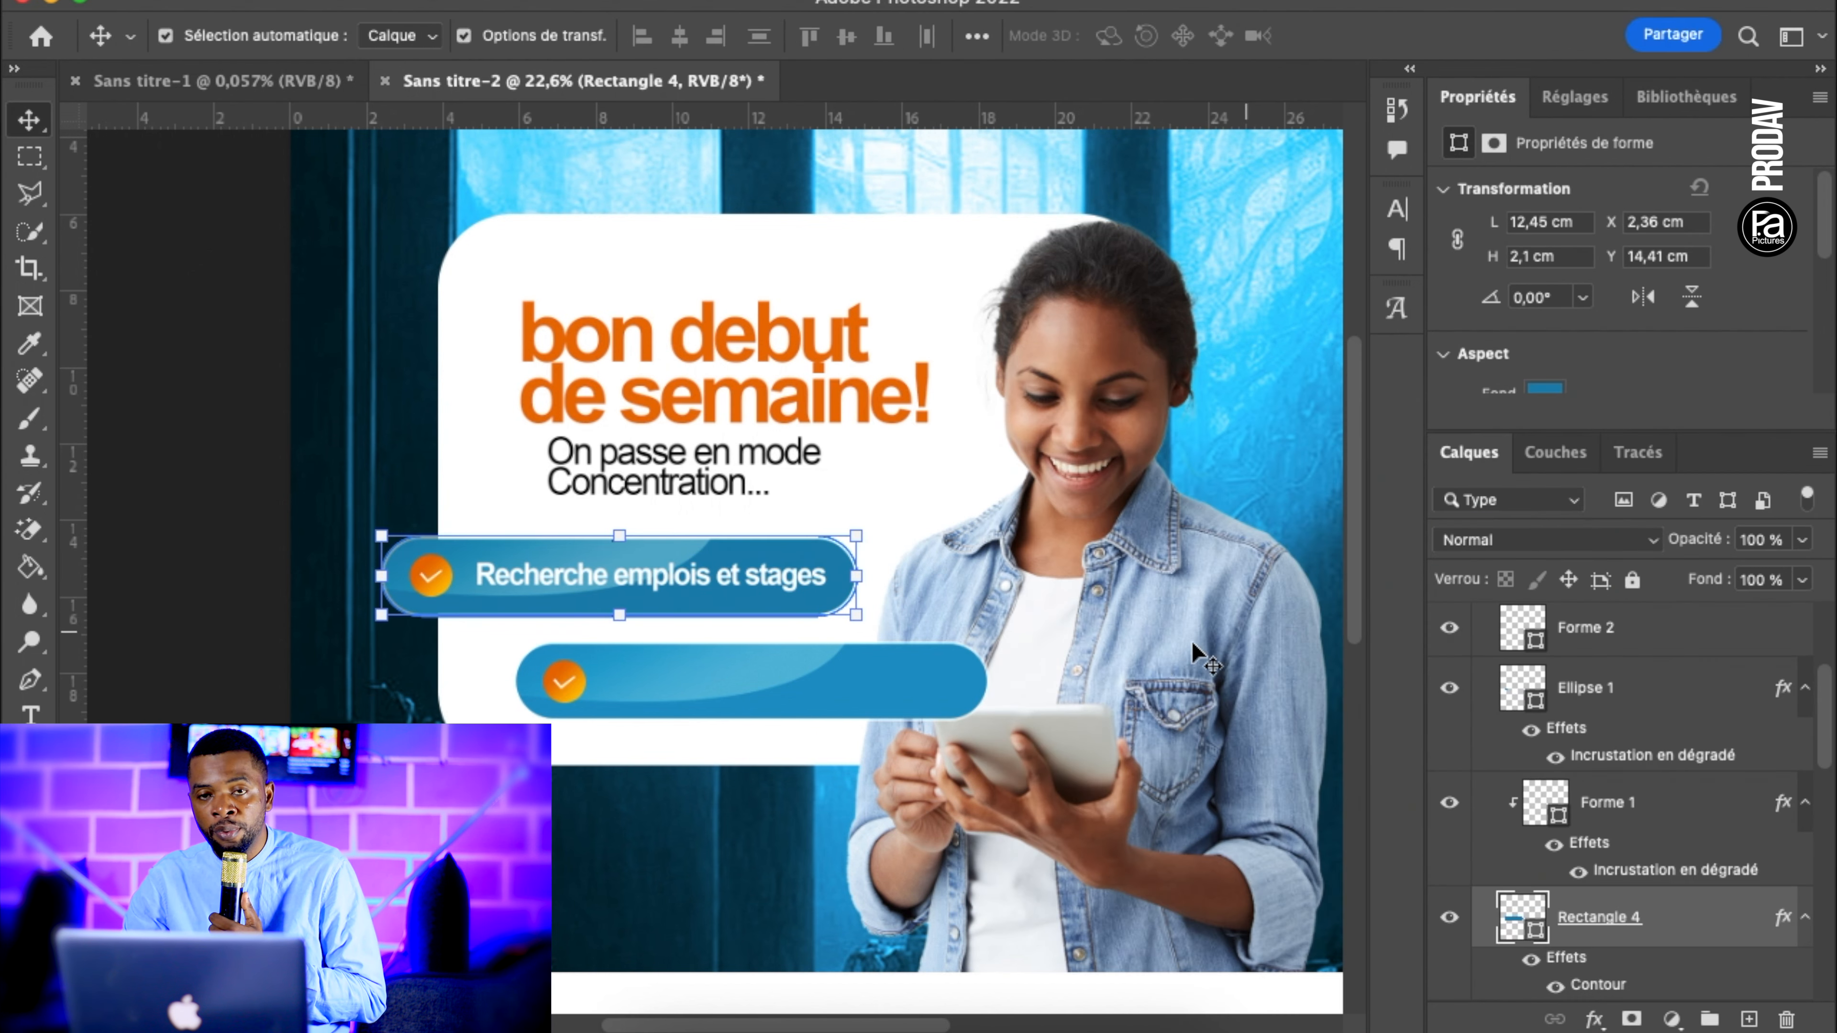
- Duplicate the white label onto the second bar and change its text to "Recherche formations"
scroll(651, 576, up, 2)
drag(652, 576, 1027, 703)
double_click(810, 703)
text(formations)
key(Escape)
scroll(549, 475, down, 1)
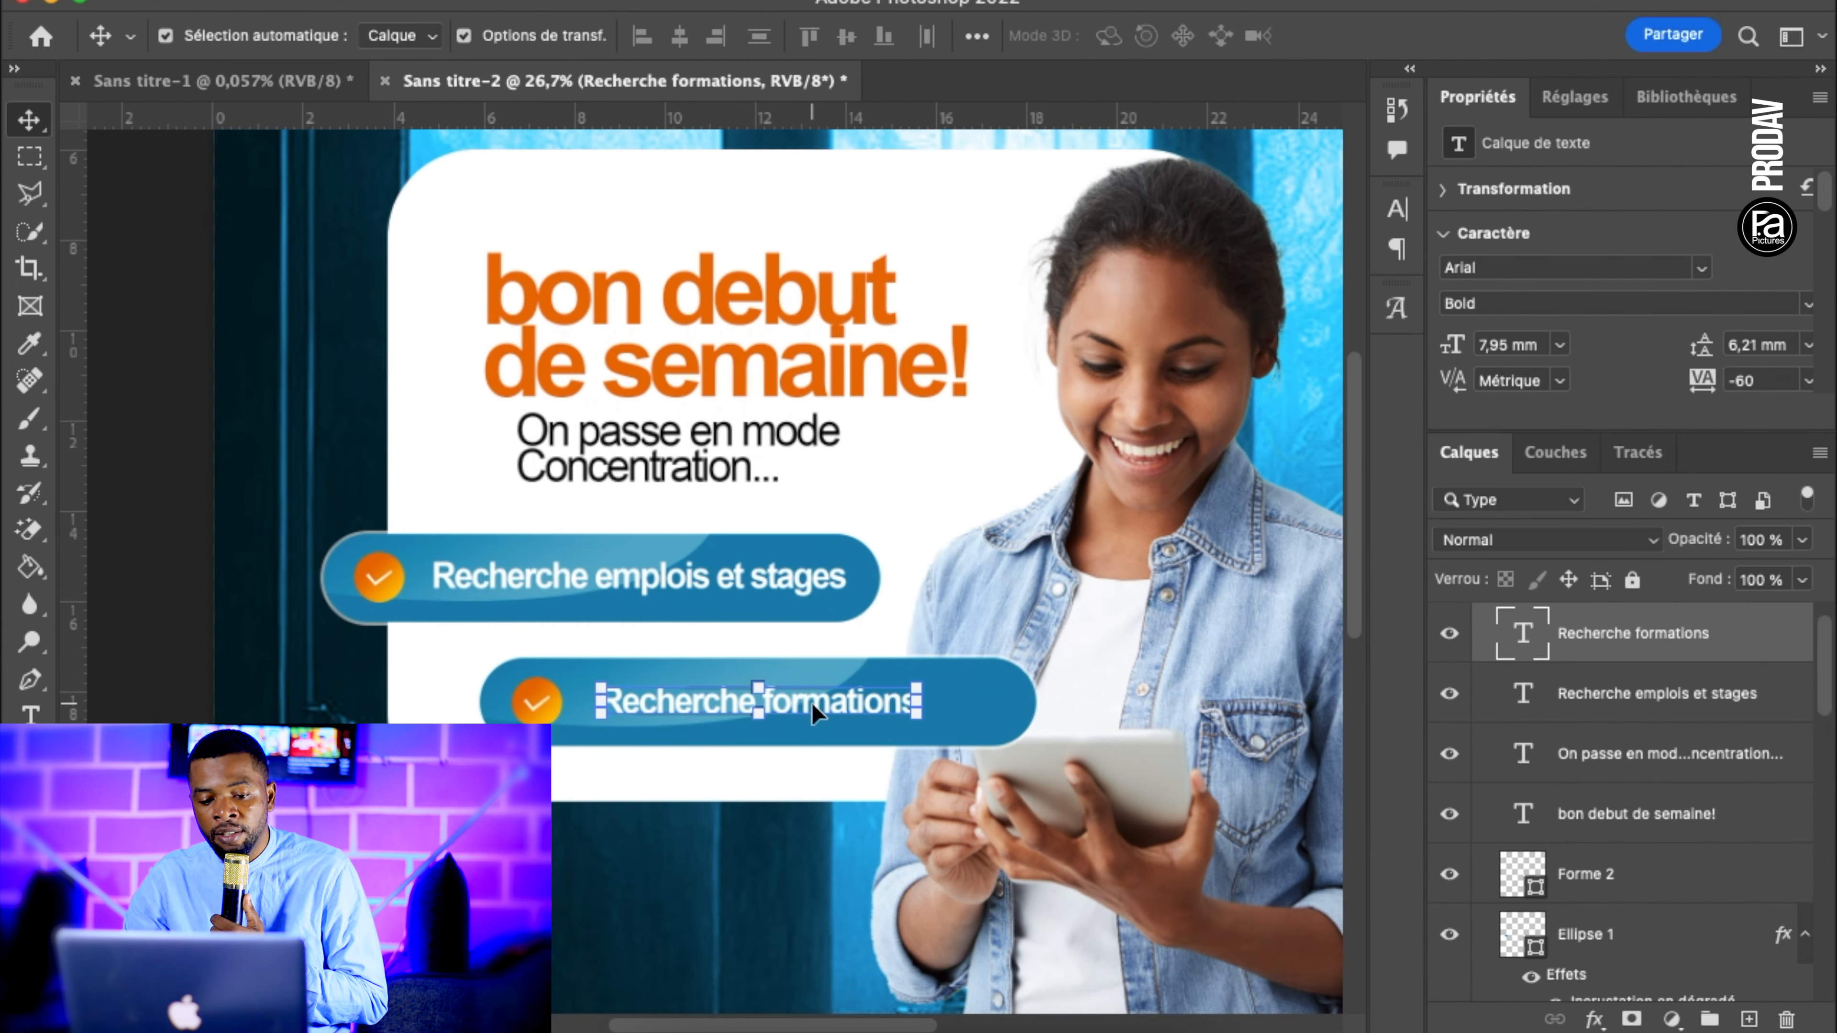
click(353, 360)
scroll(344, 354, down, 5)
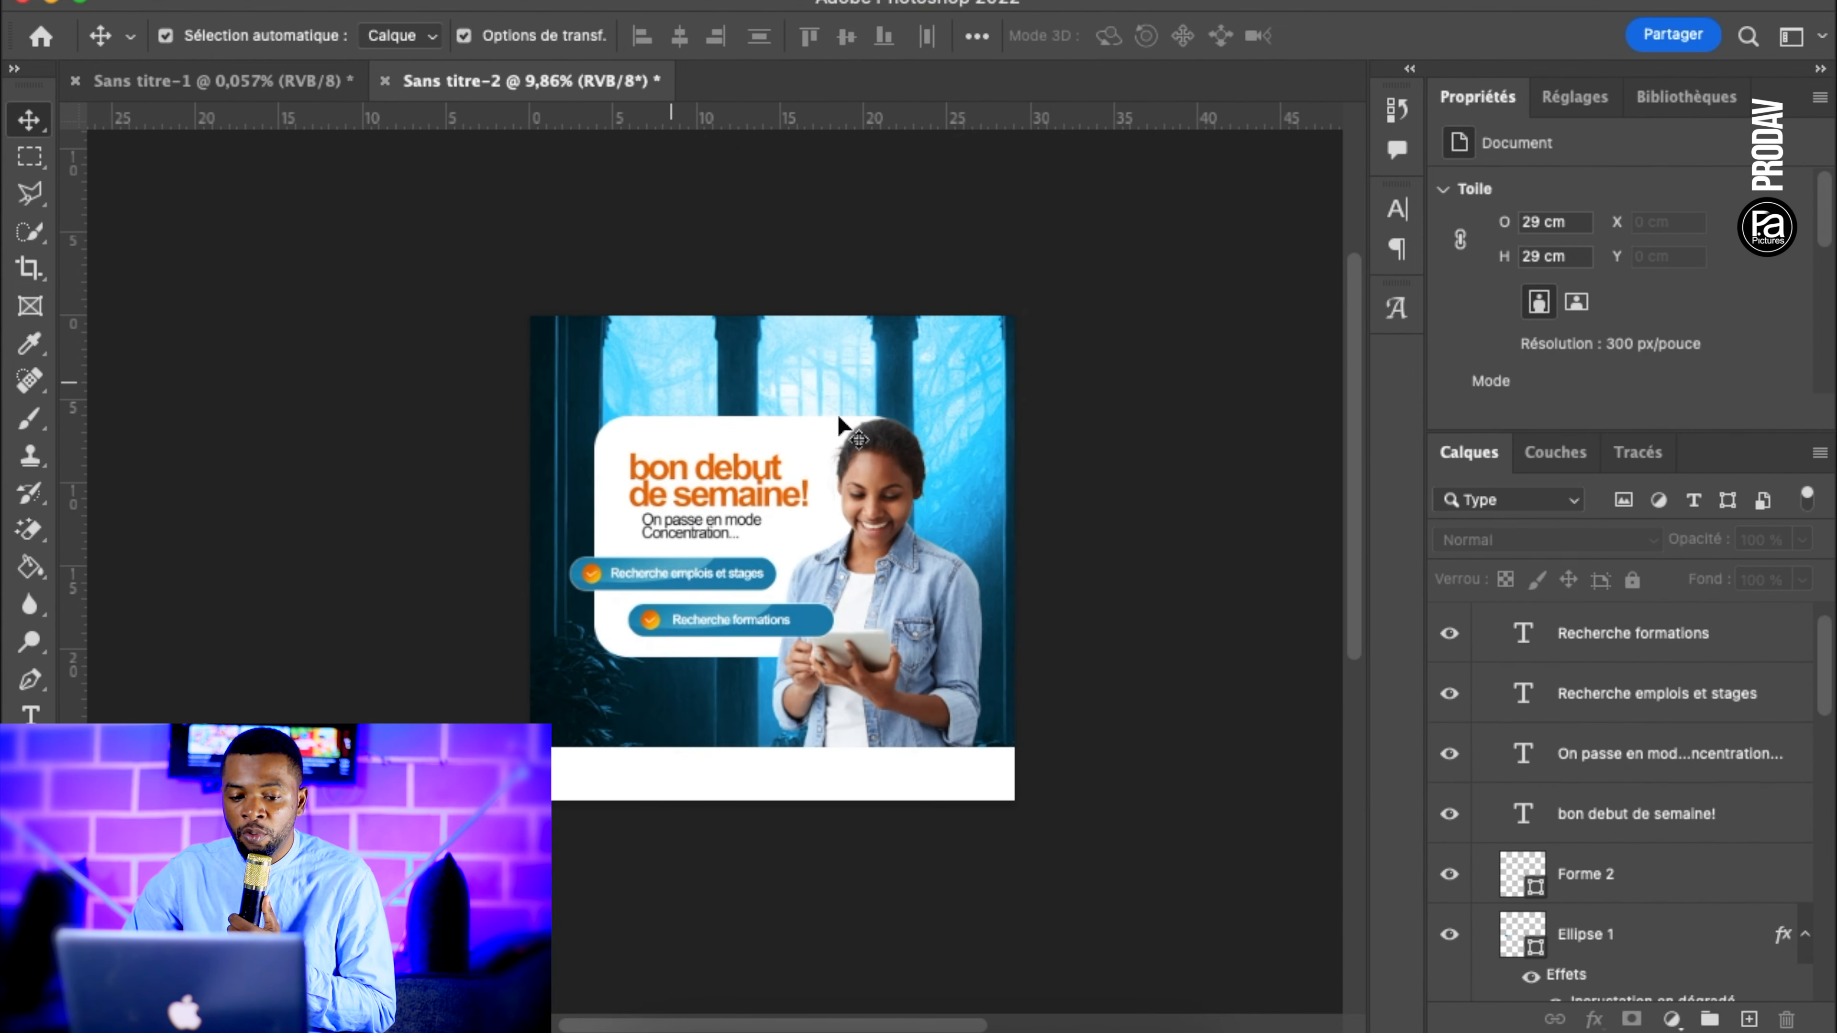
scroll(1160, 631, up, 3)
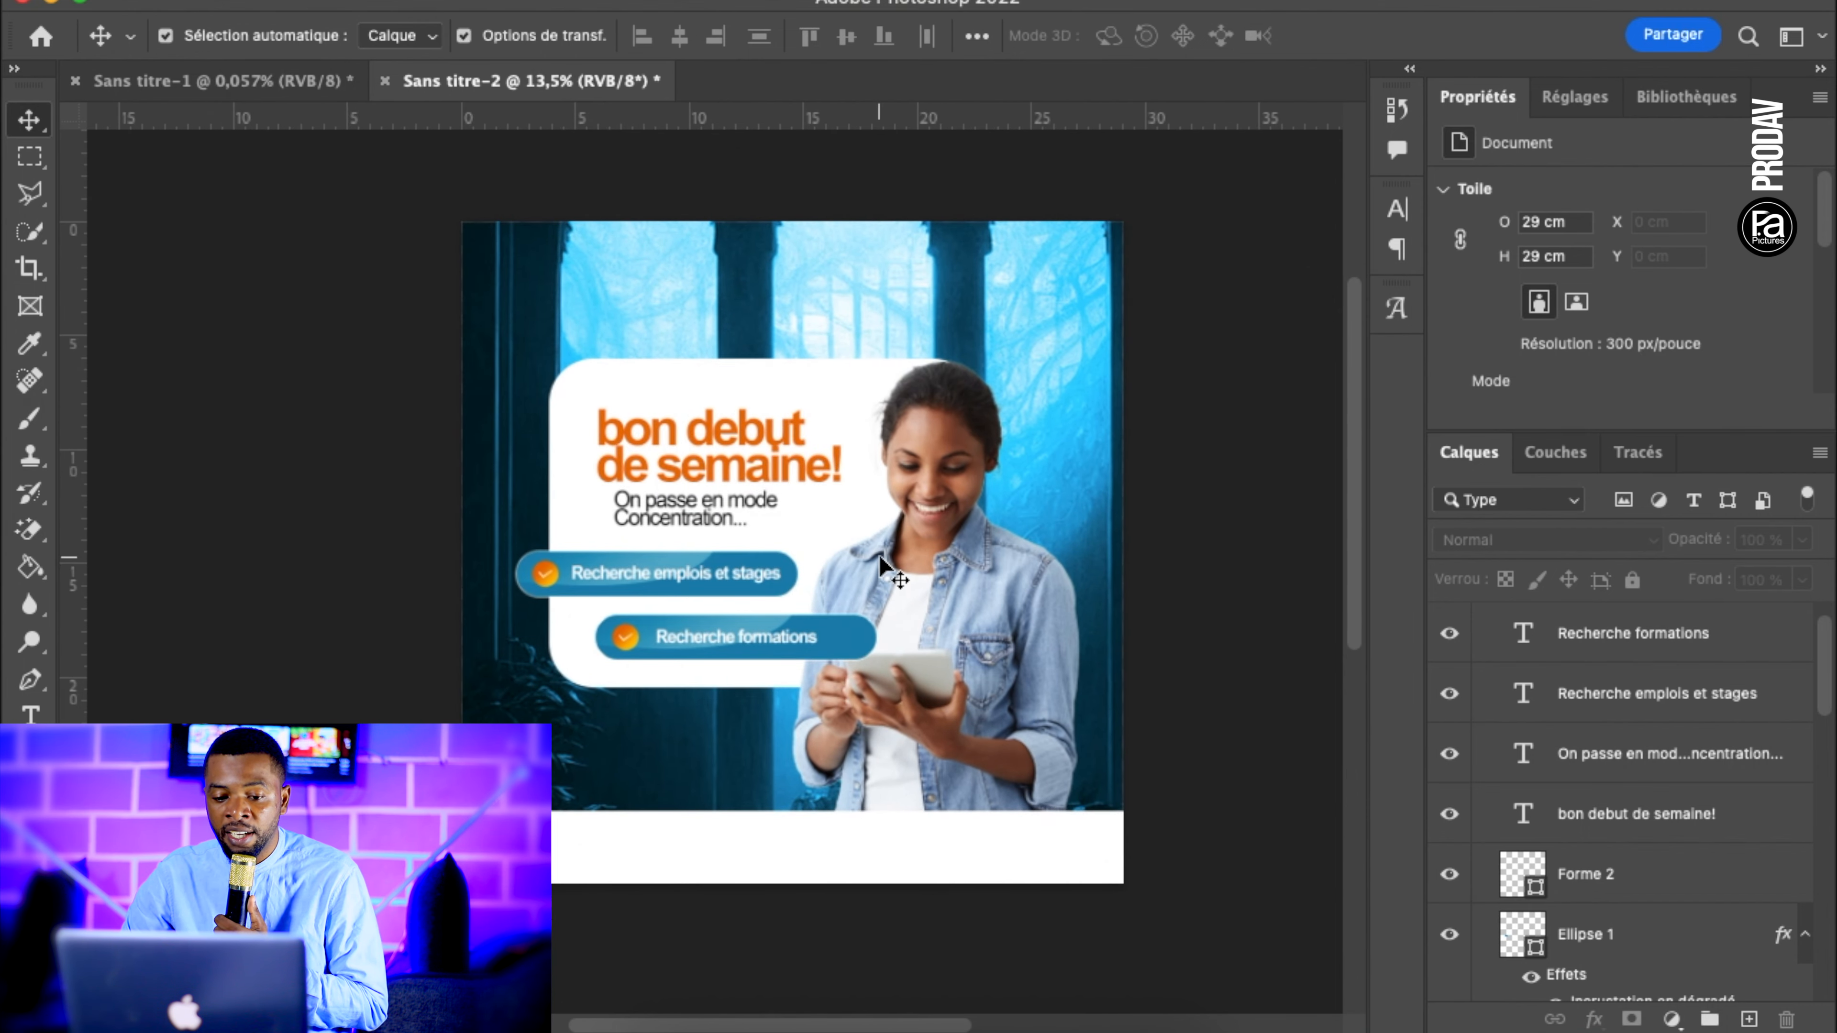
click(705, 514)
click(1251, 562)
scroll(1229, 554, down, 1)
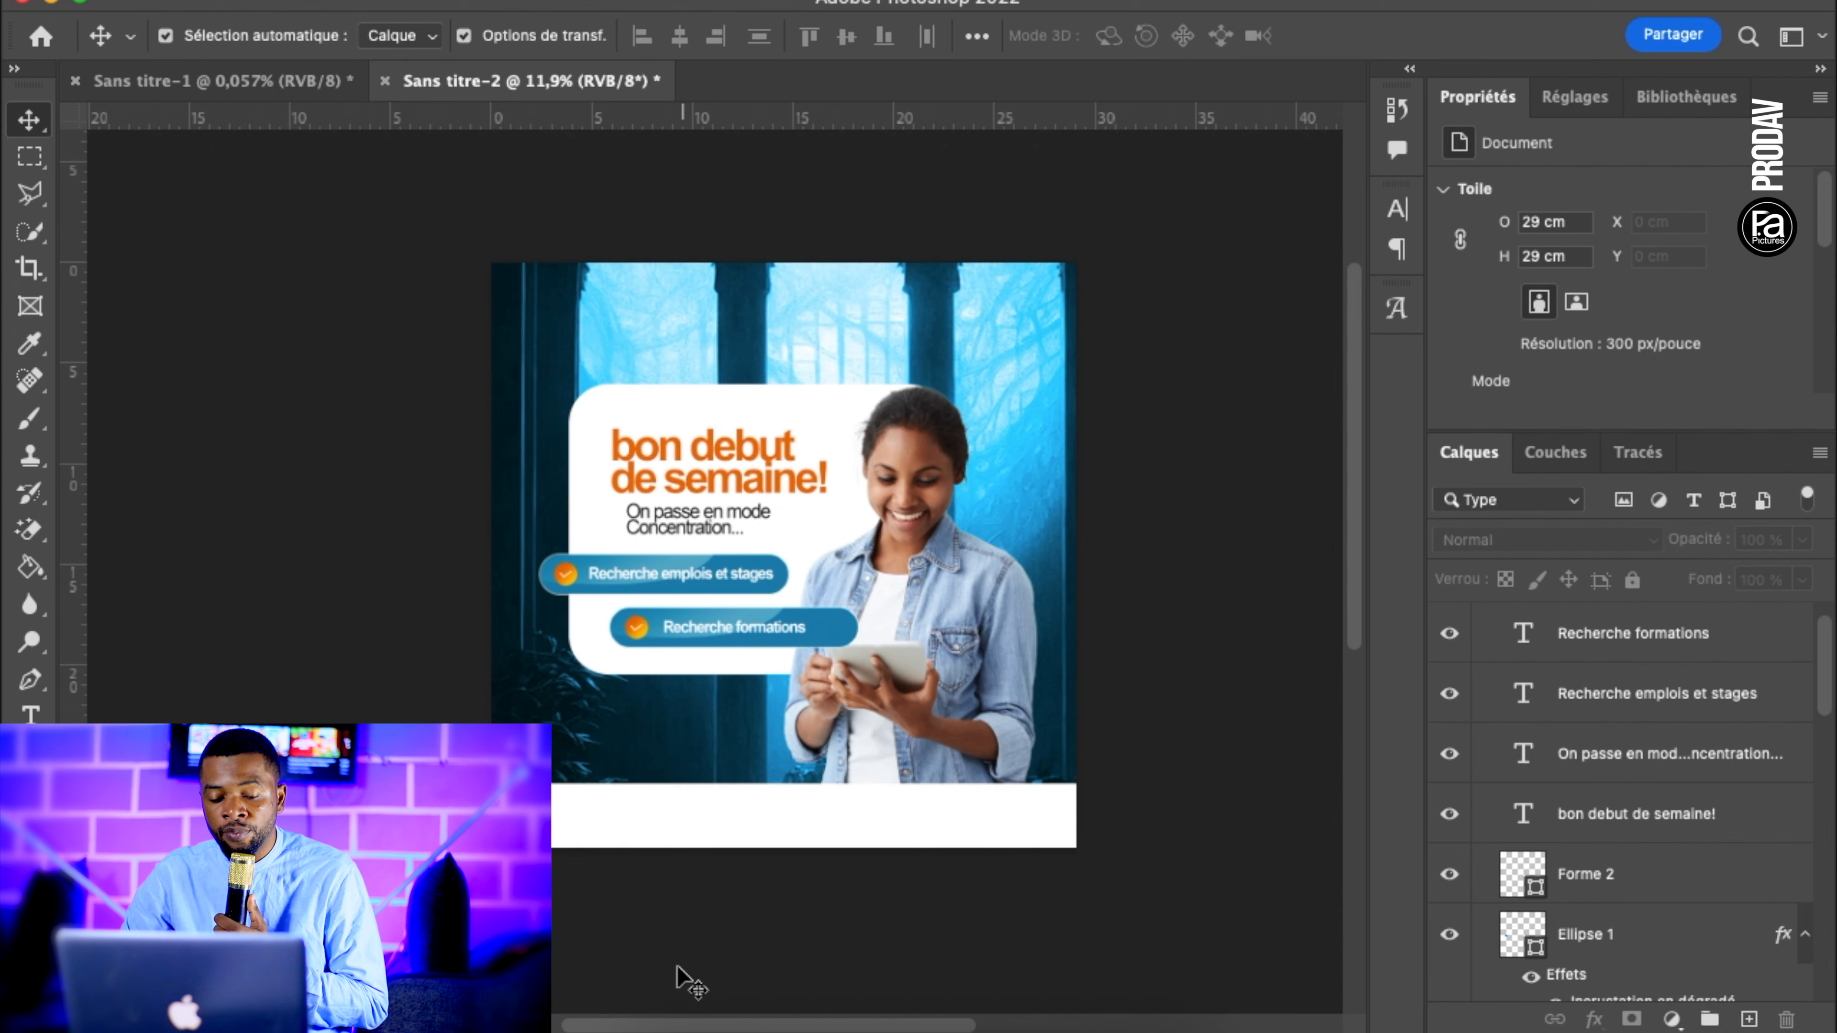
- Place w logo ino.png from the TUTO folder, scale it down and position it in the poster's upper-left corner
click(654, 1025)
drag(713, 307, 720, 860)
drag(1076, 677, 637, 290)
click(875, 203)
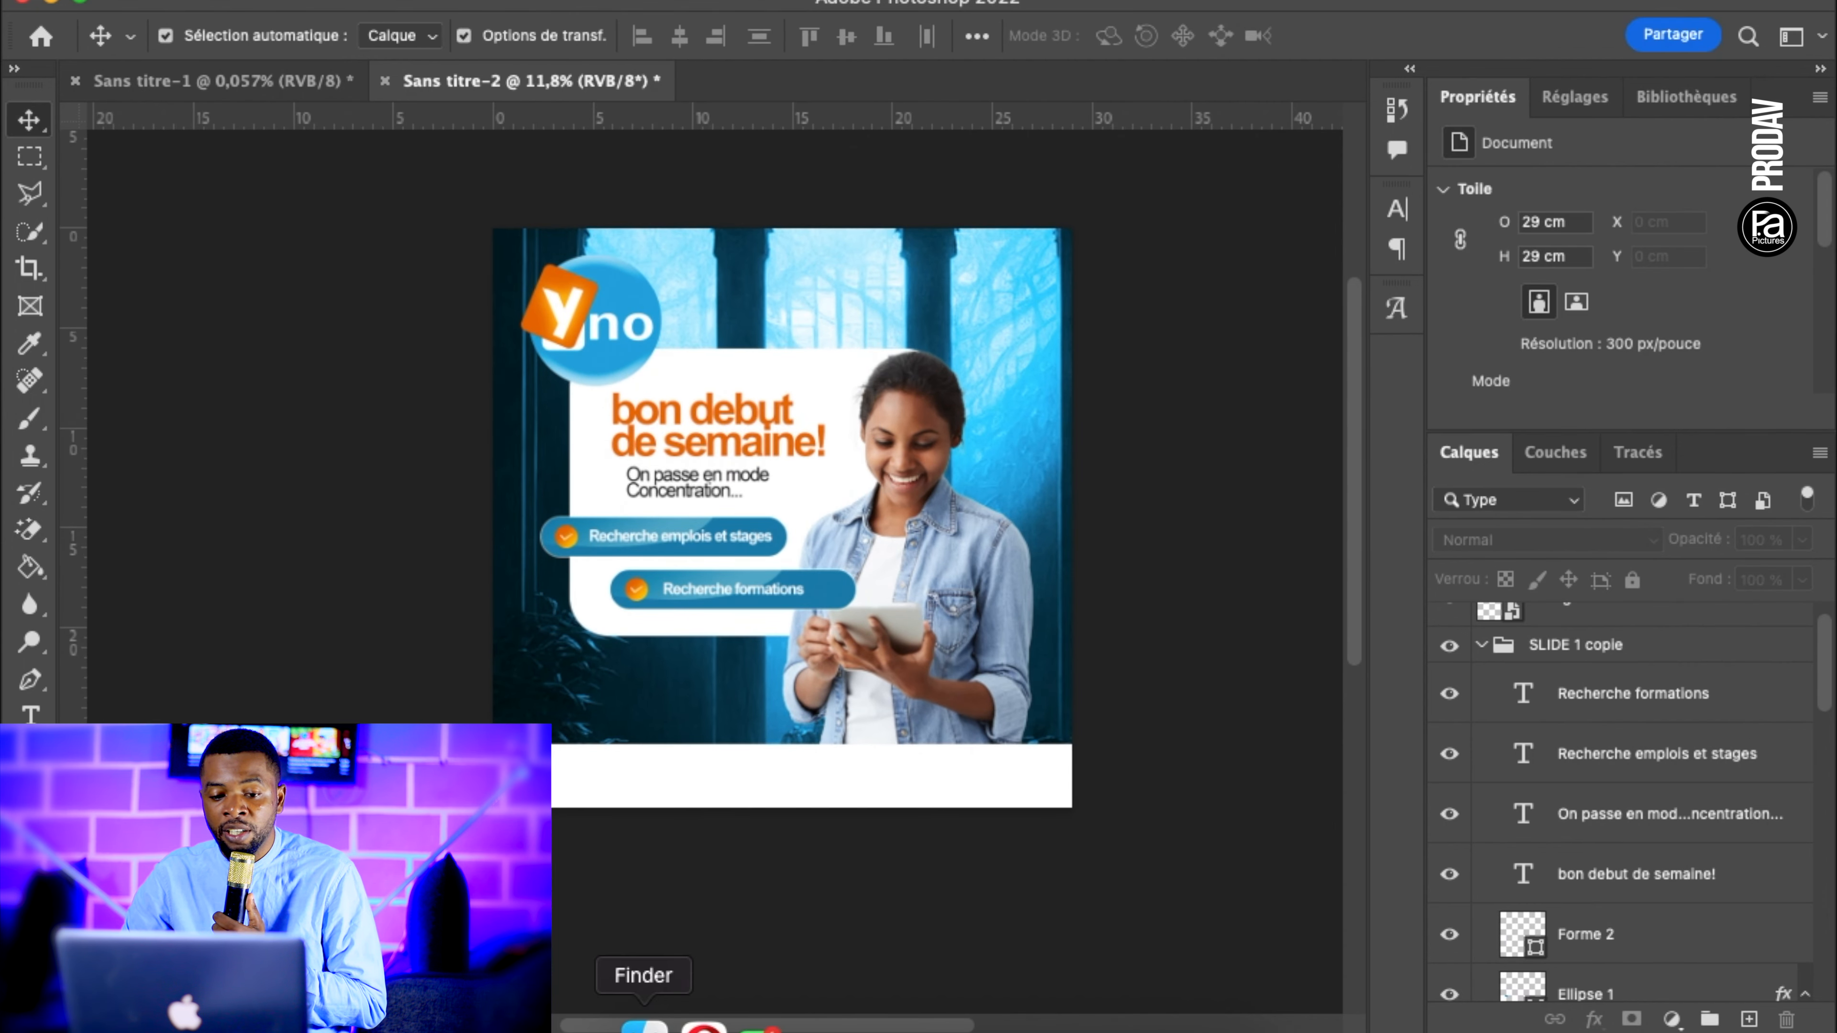
- Select and unlock the white panel's layer, Rectangle 3
click(827, 371)
click(1782, 973)
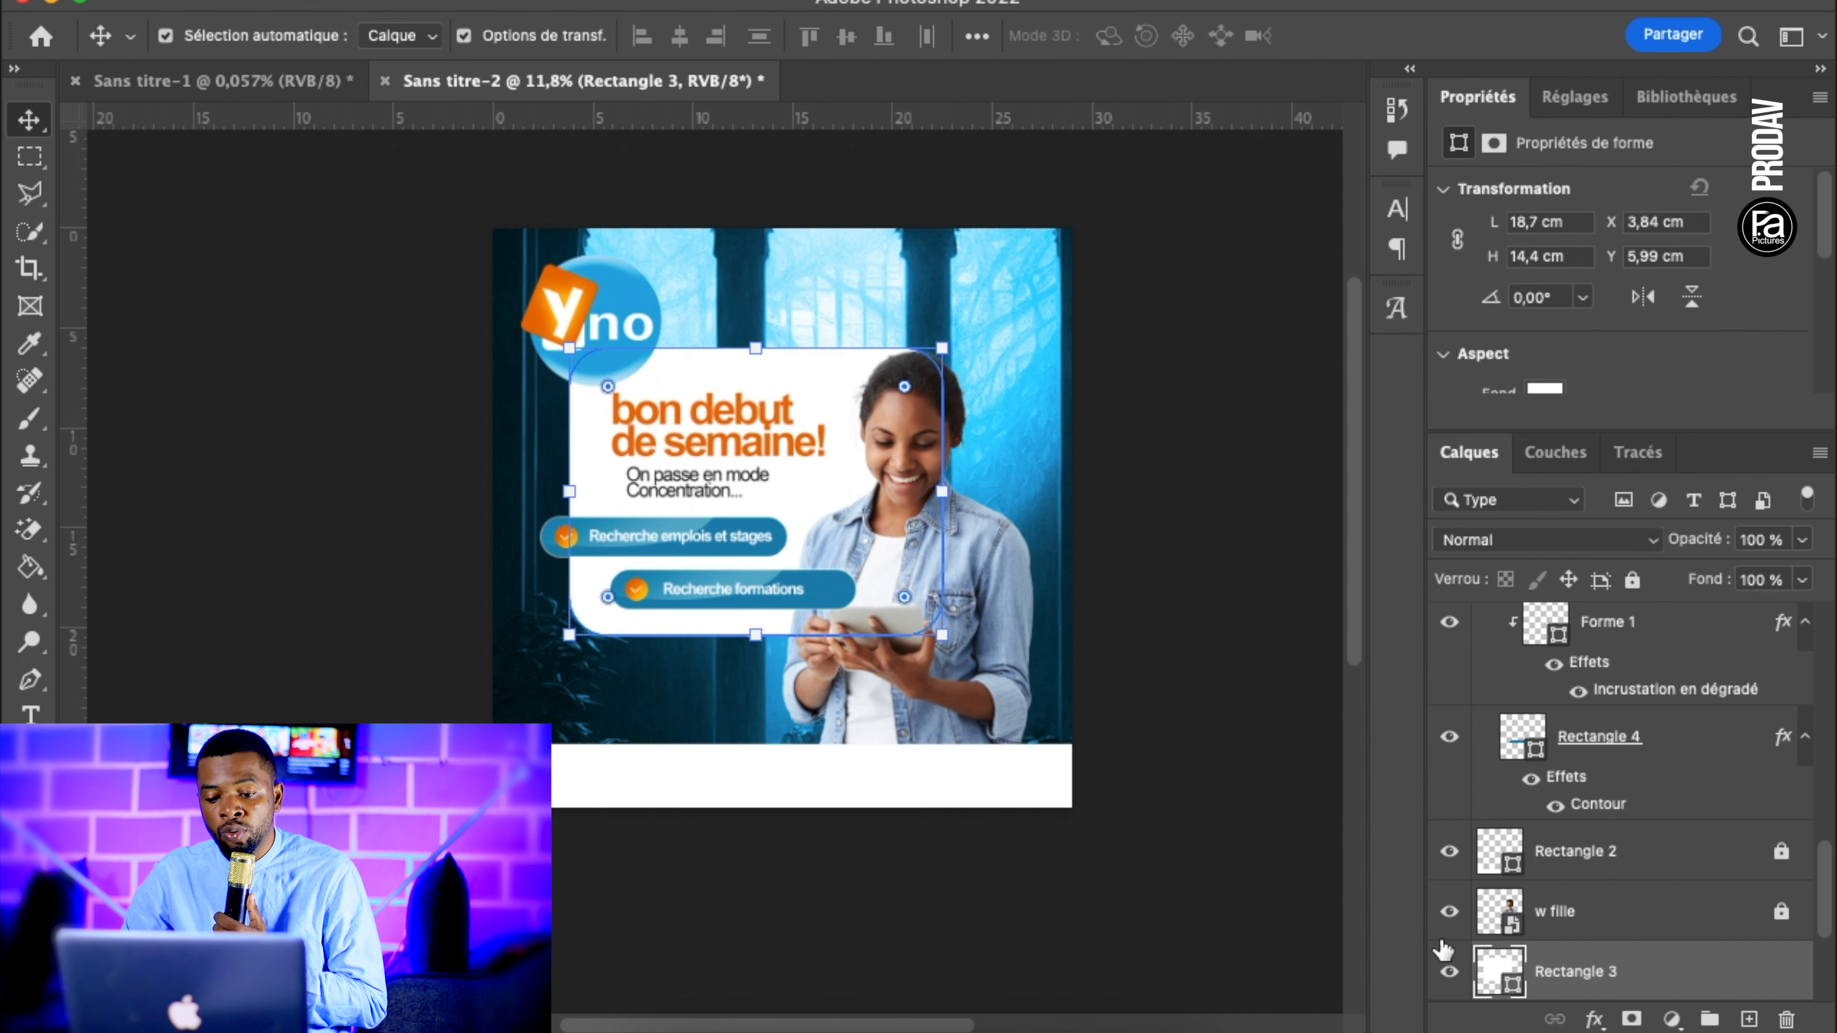
click(1450, 971)
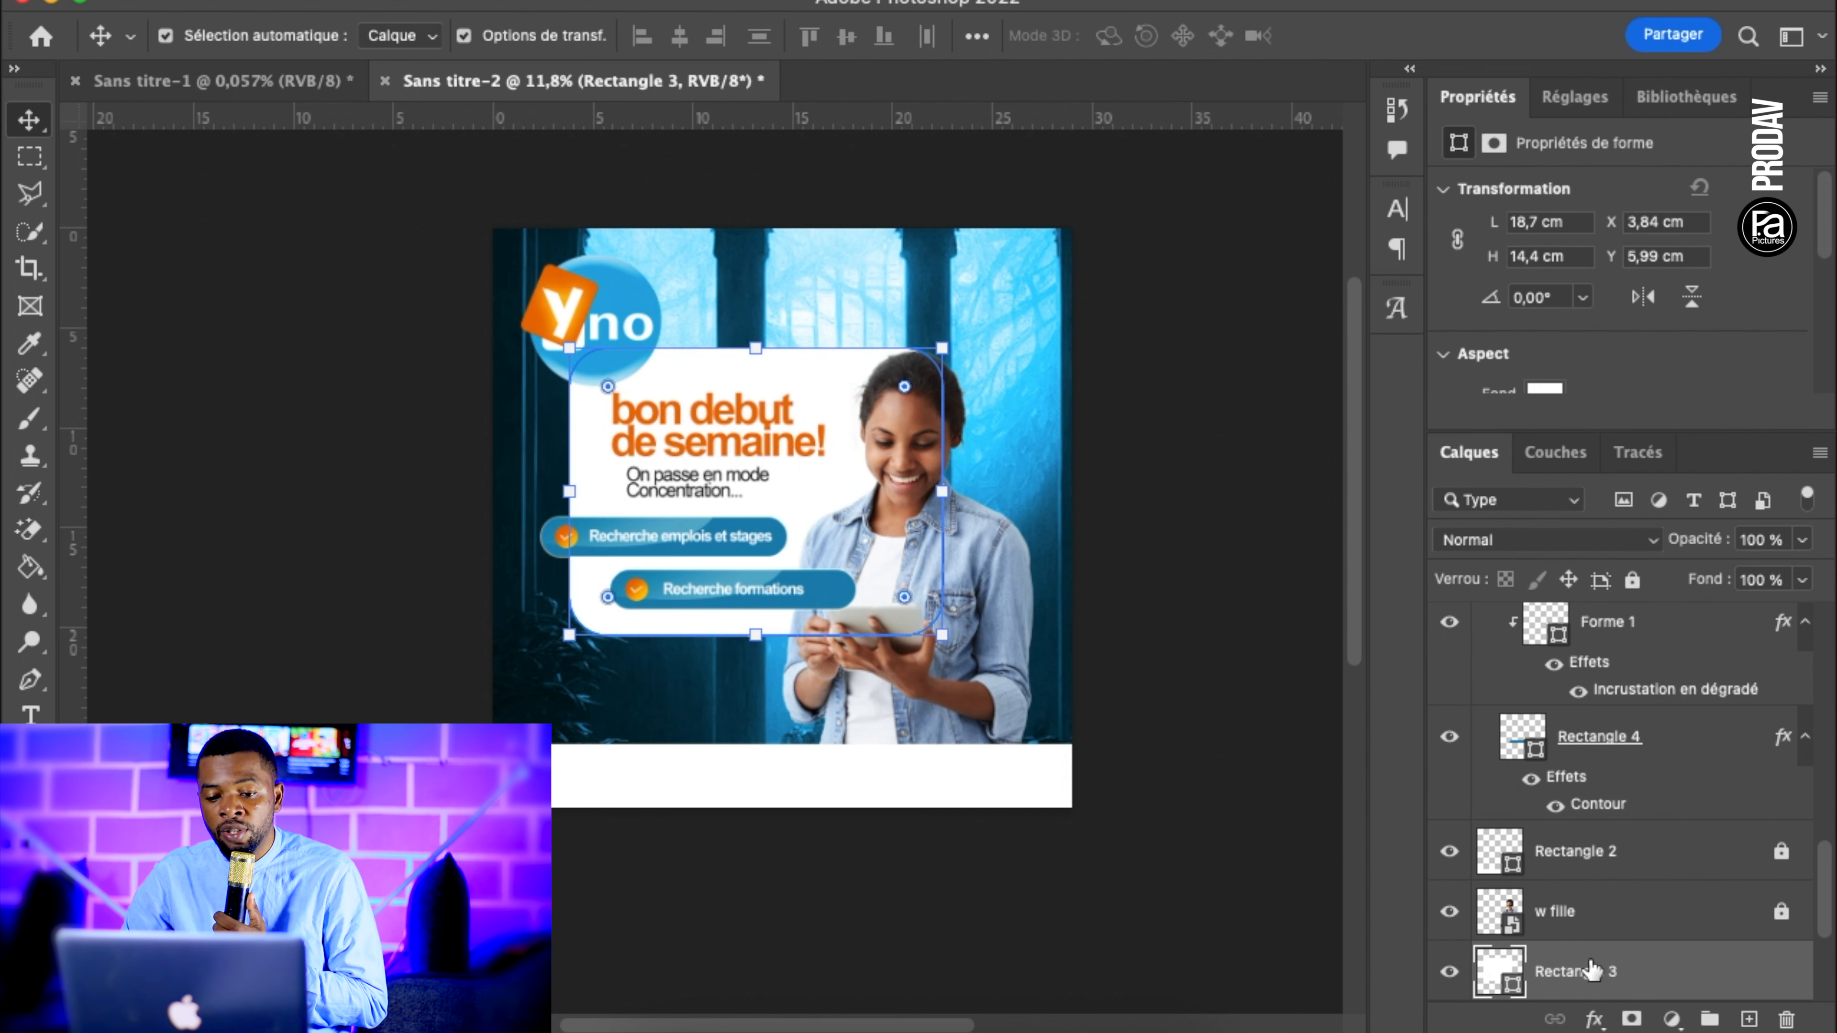
- Place w phone 1.png from the TUTO folder directly above the white panel's layer
click(651, 1024)
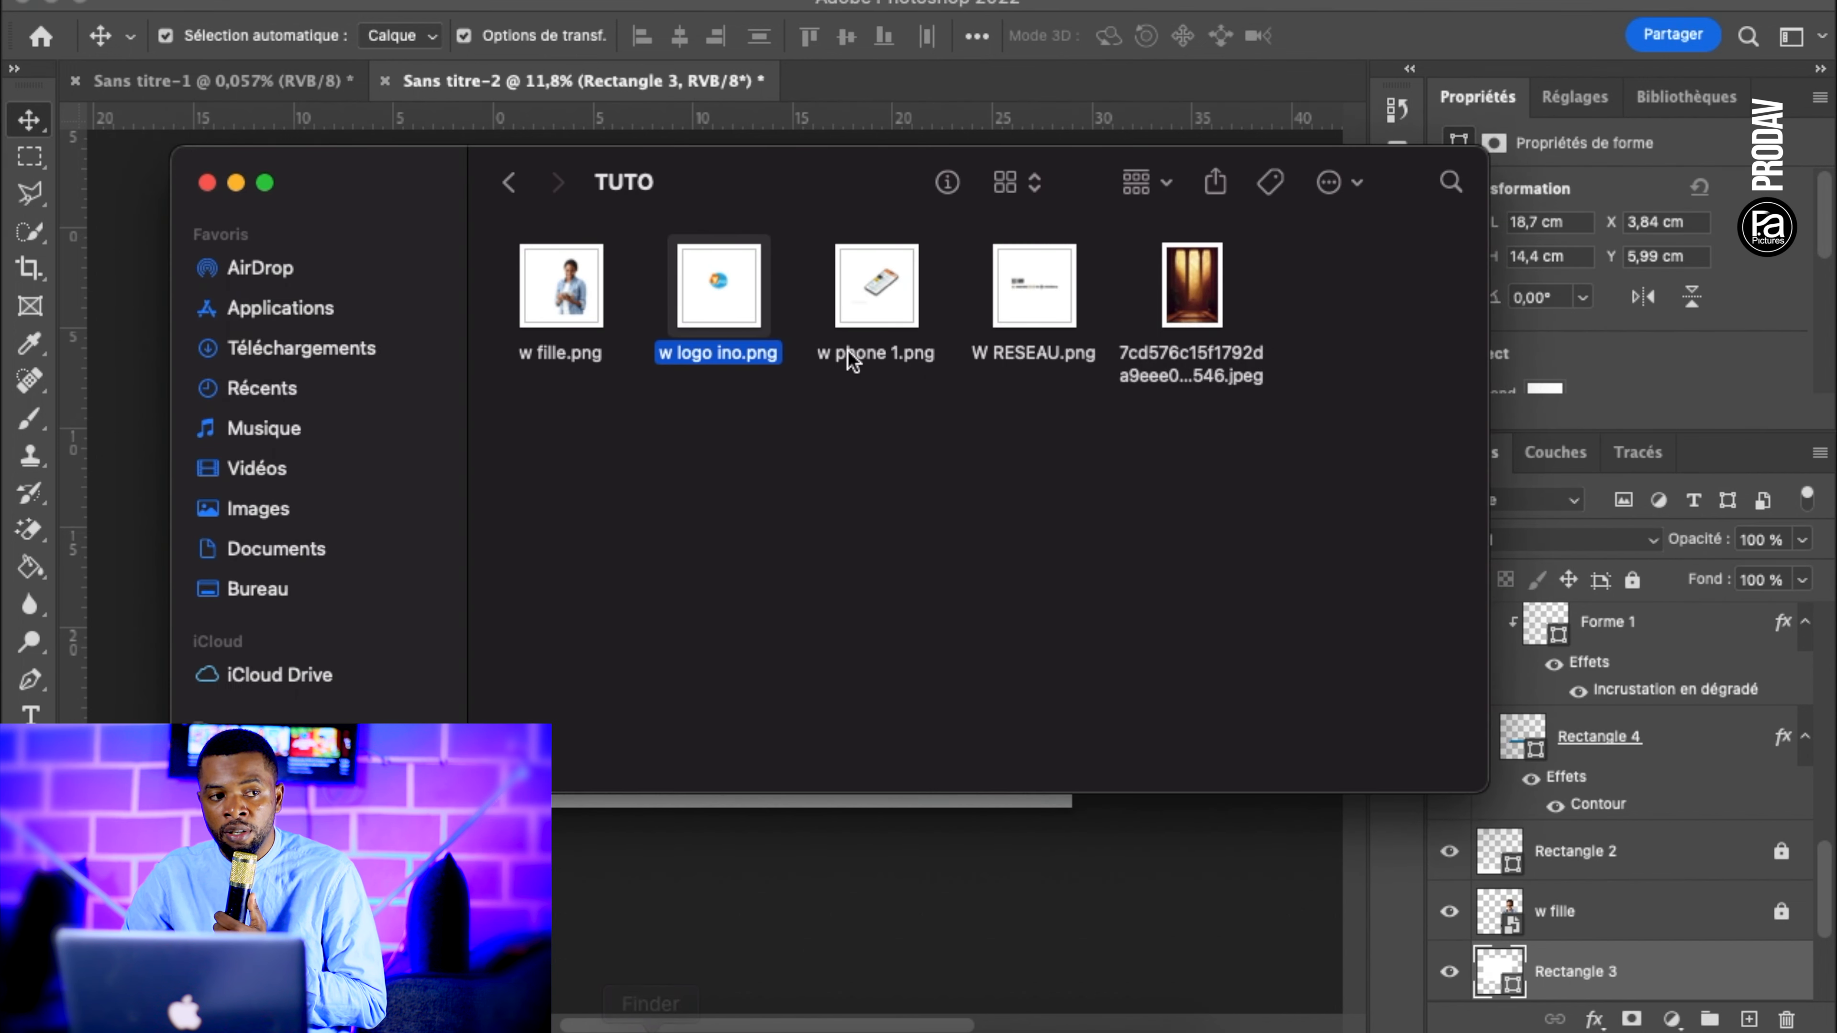
drag(881, 308, 857, 452)
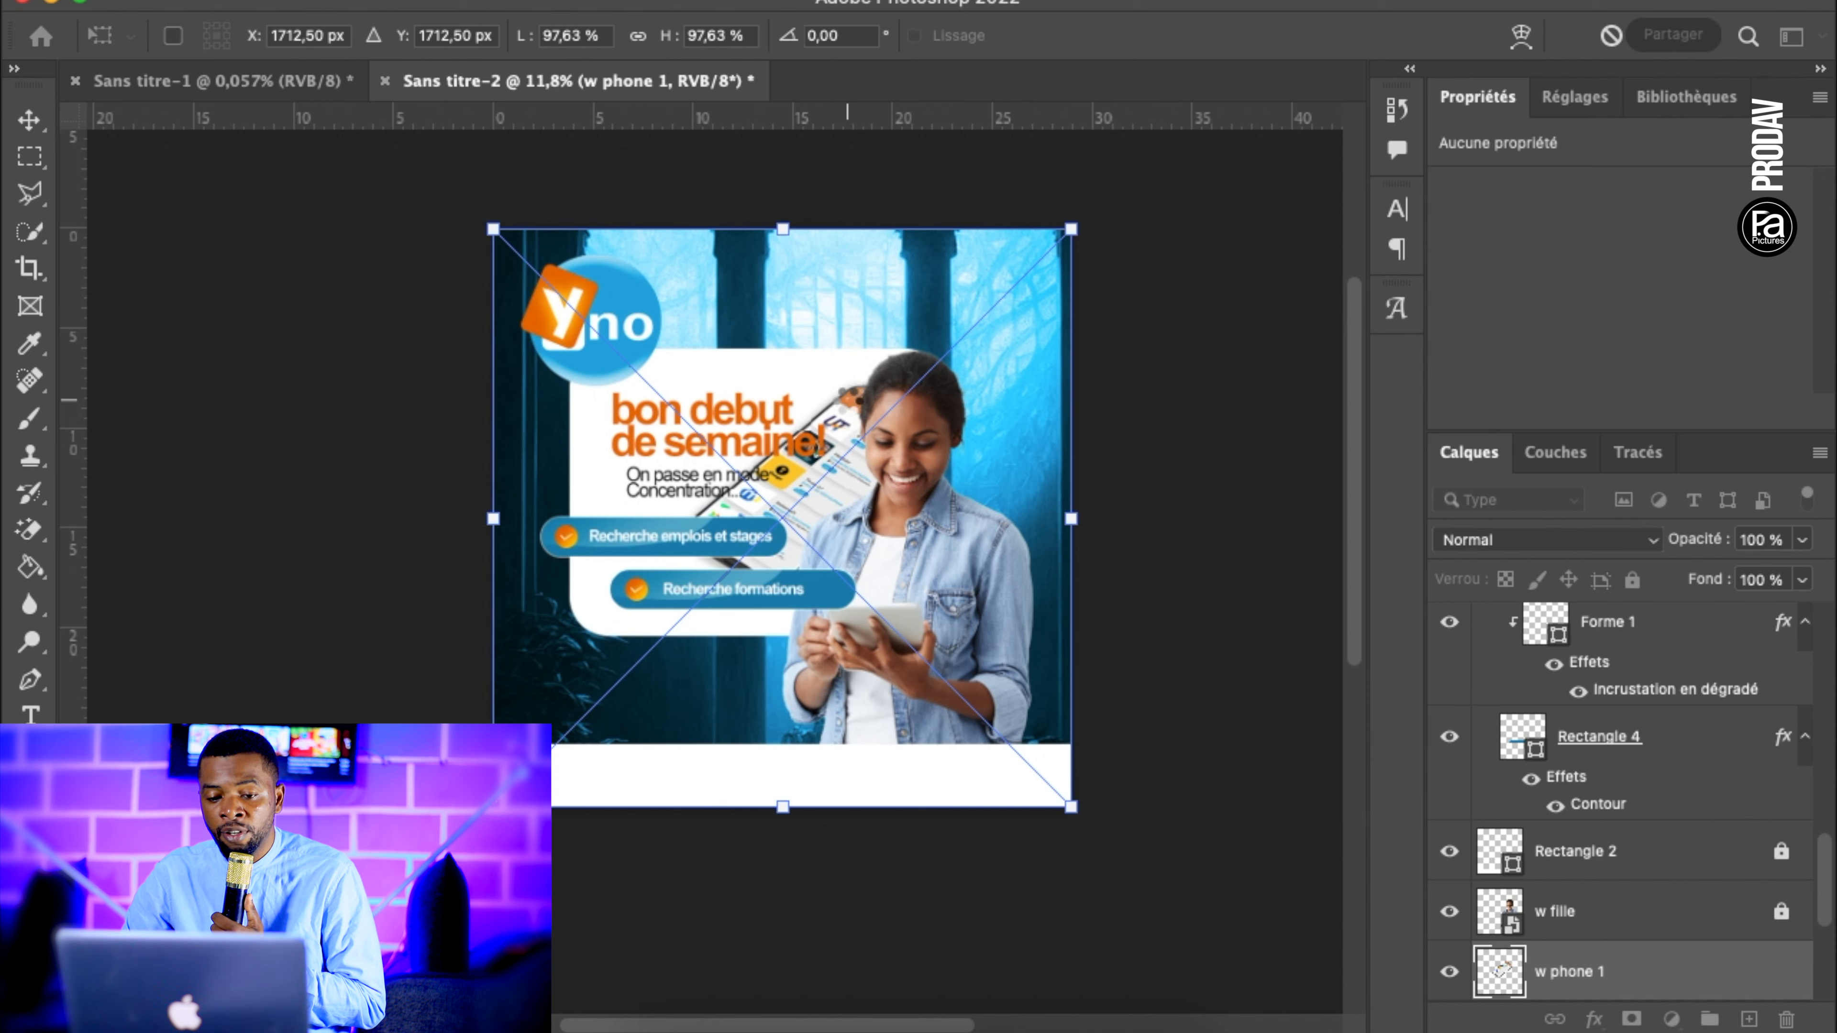
key(Return)
- Scale the phone image to about 92 % and position it in the poster's upper-right area, behind the woman's head
drag(857, 323, 969, 259)
key(super+t)
drag(1002, 321, 1005, 324)
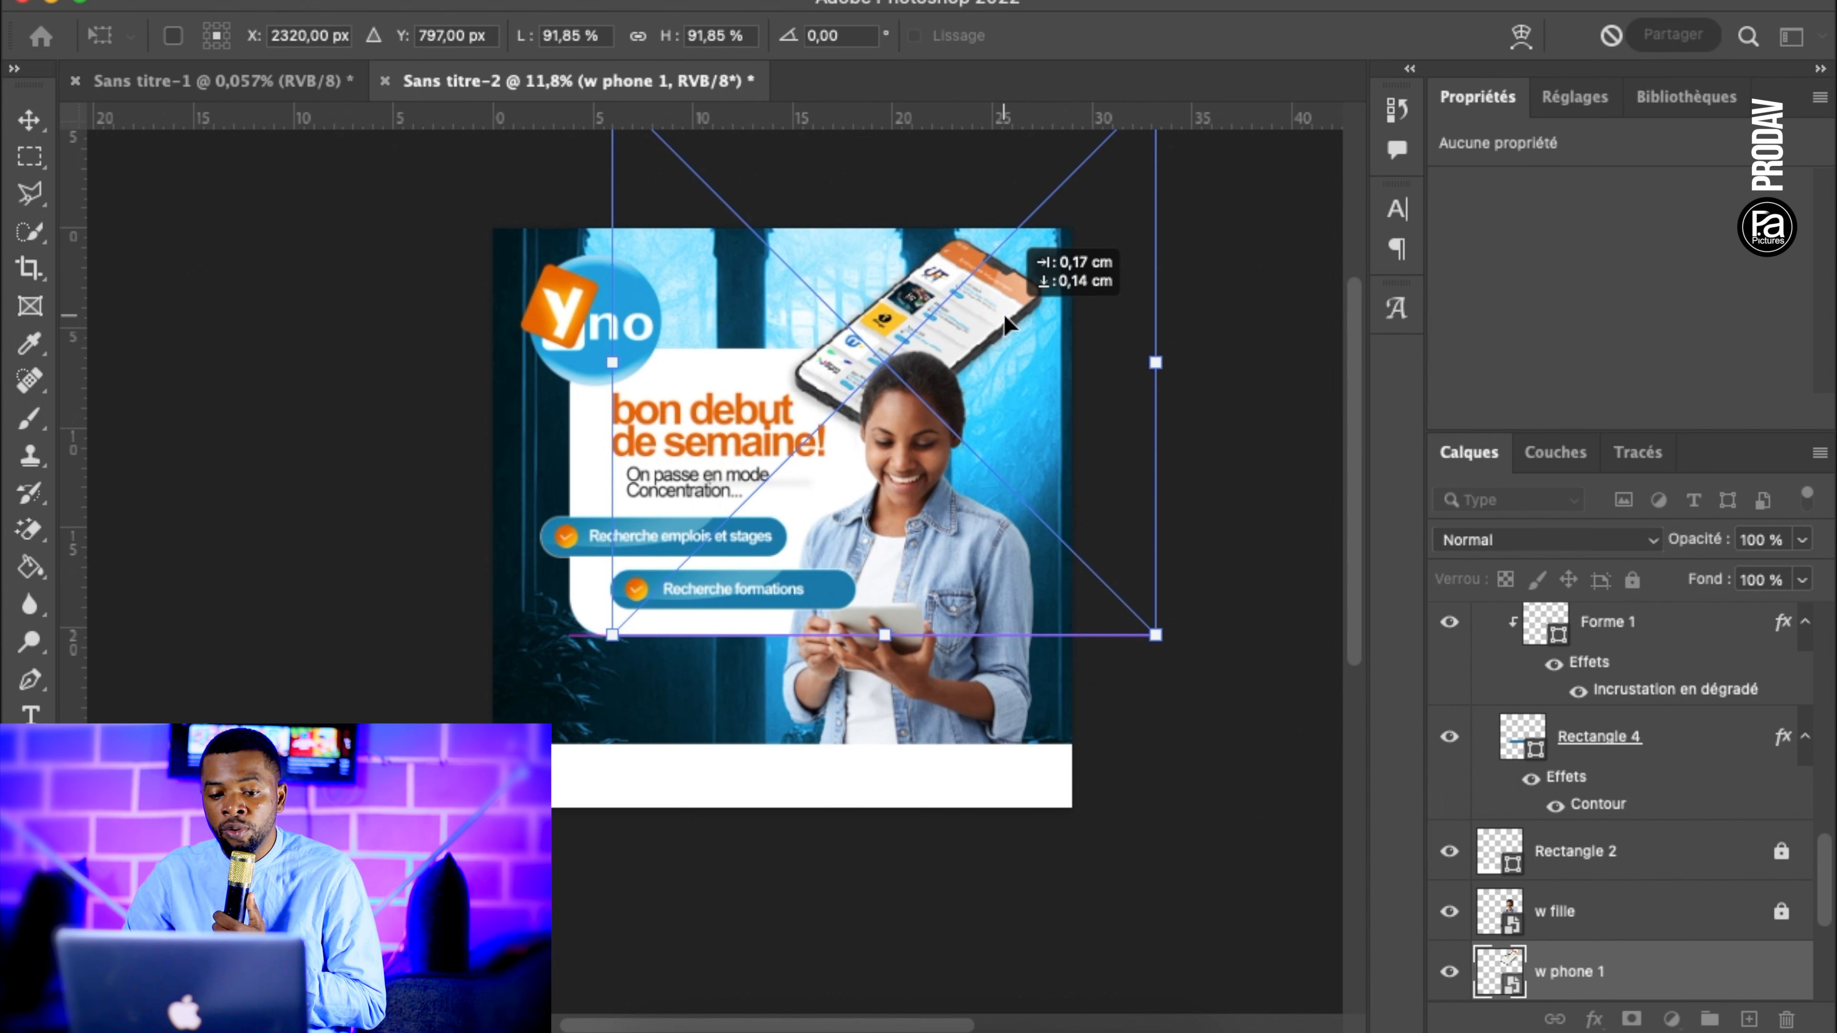
key(shift+Down)
key(shift+Down)
key(shift+Down)
key(Return)
click(1197, 608)
scroll(1197, 608, down, 1)
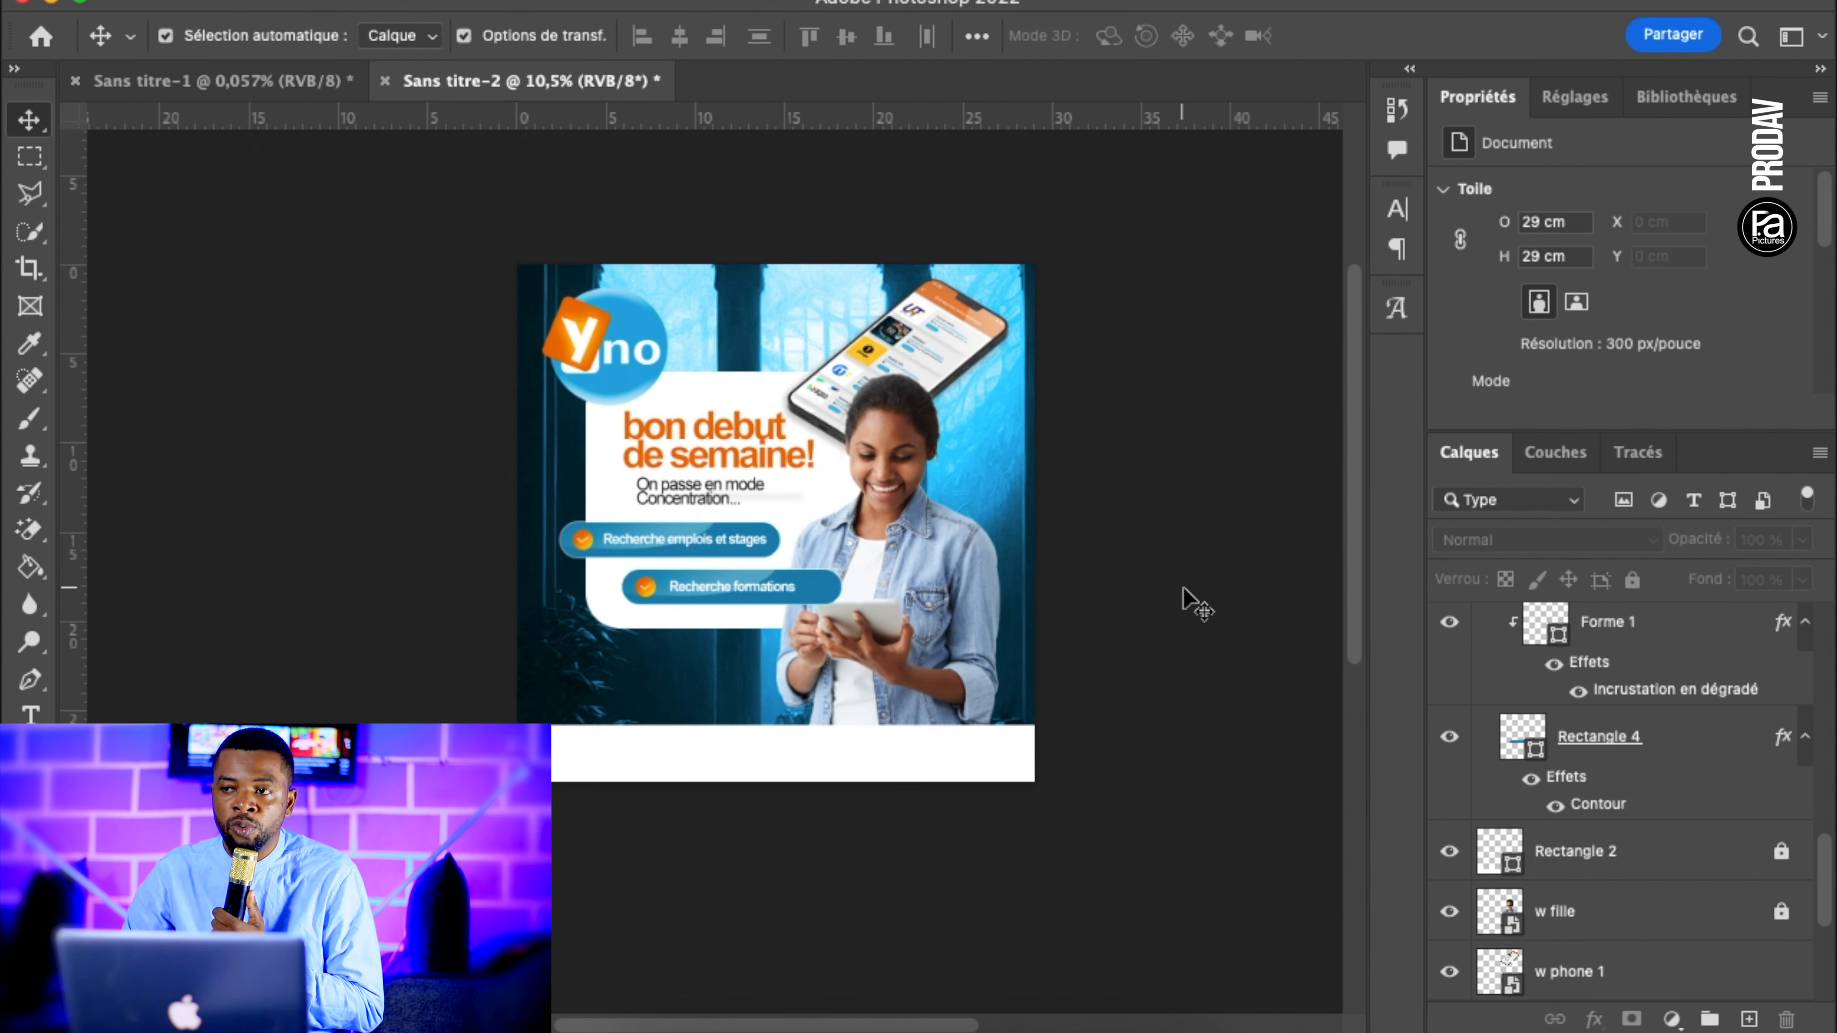
- Place W RESEAU.png with the contact details and QR code over the lower part of the poster
click(618, 1024)
drag(1035, 296, 753, 598)
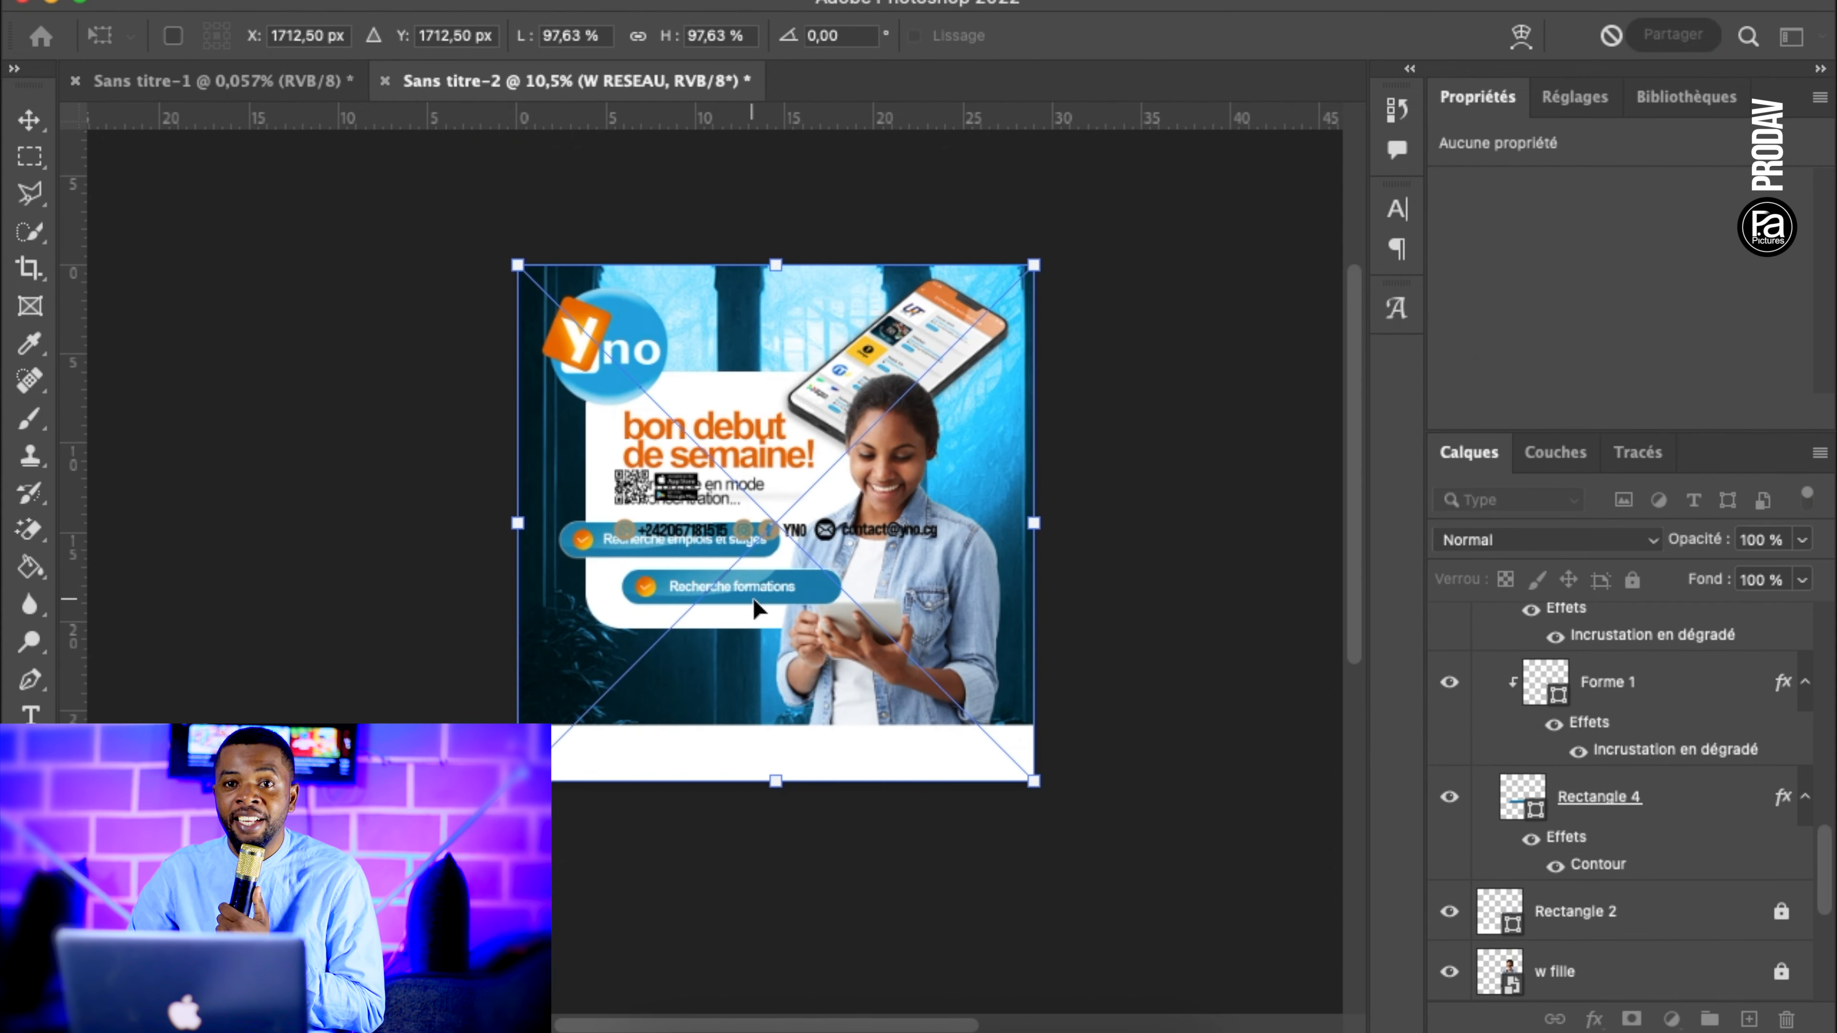
key(Return)
click(1071, 590)
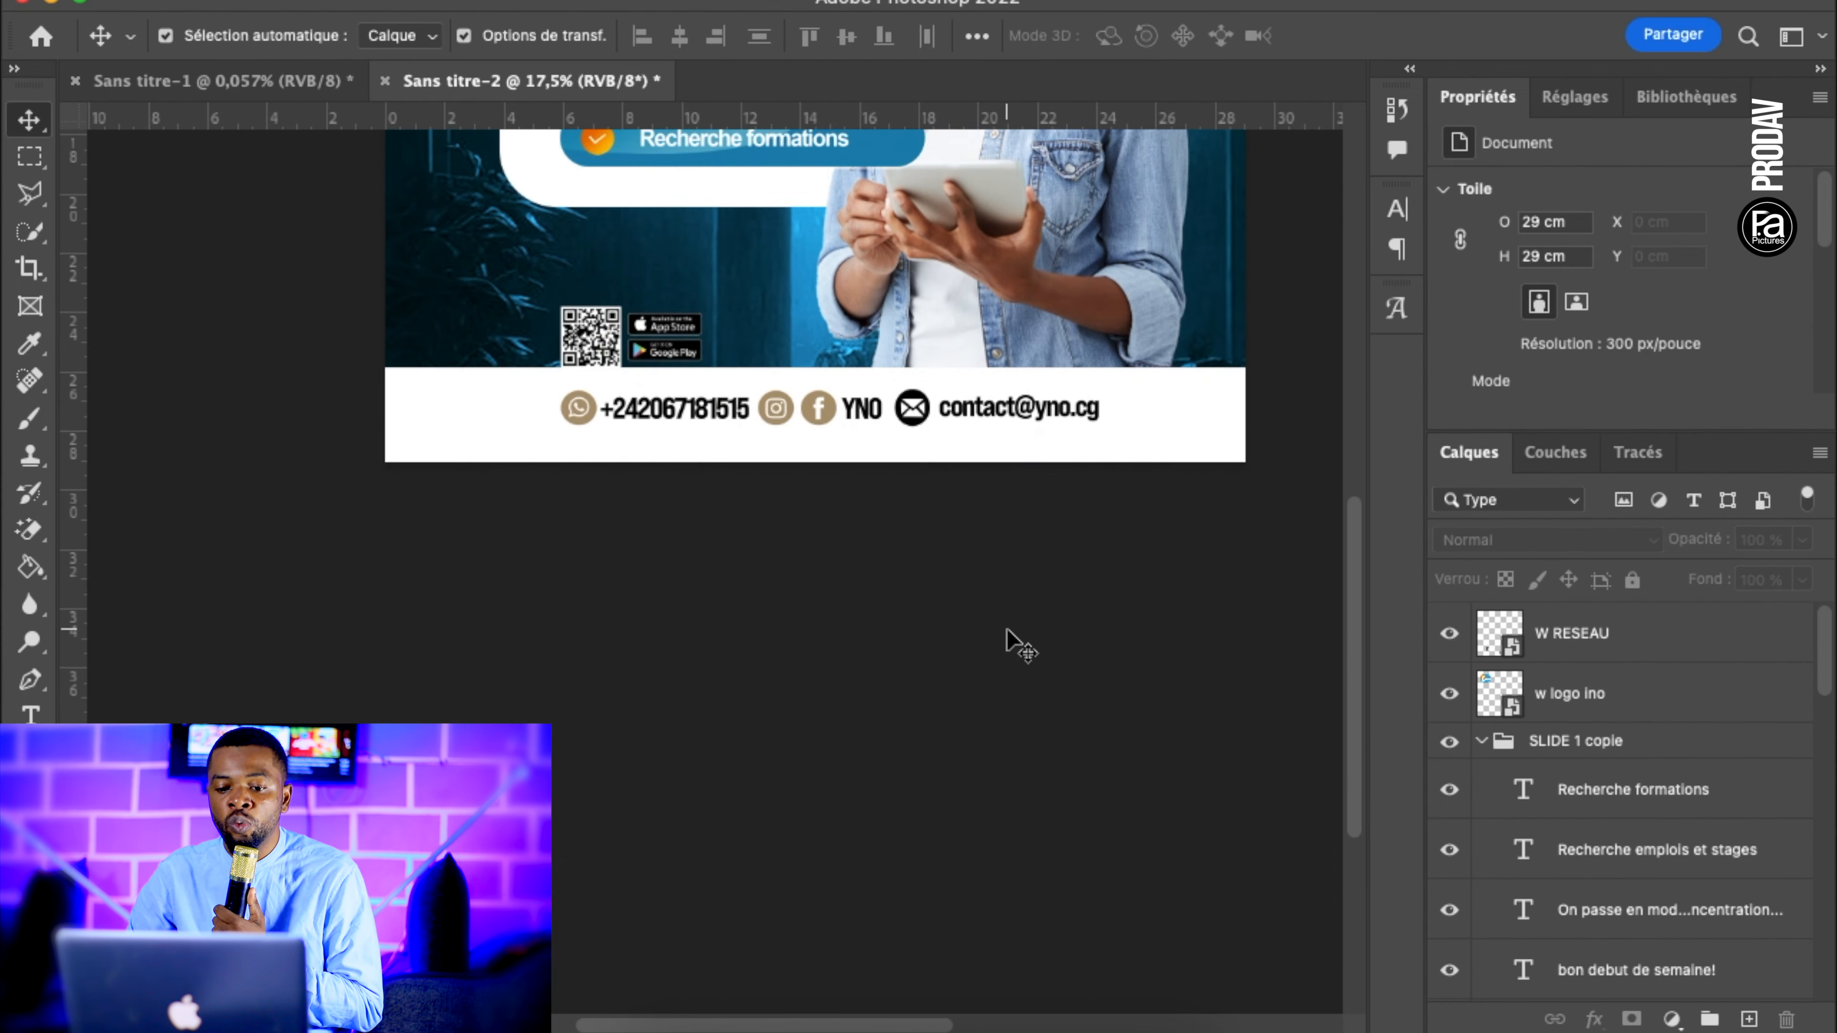
scroll(742, 499, down, 2)
- Copy only the contact line of the W RESEAU image to its own layer using a rectangular selection
click(624, 377)
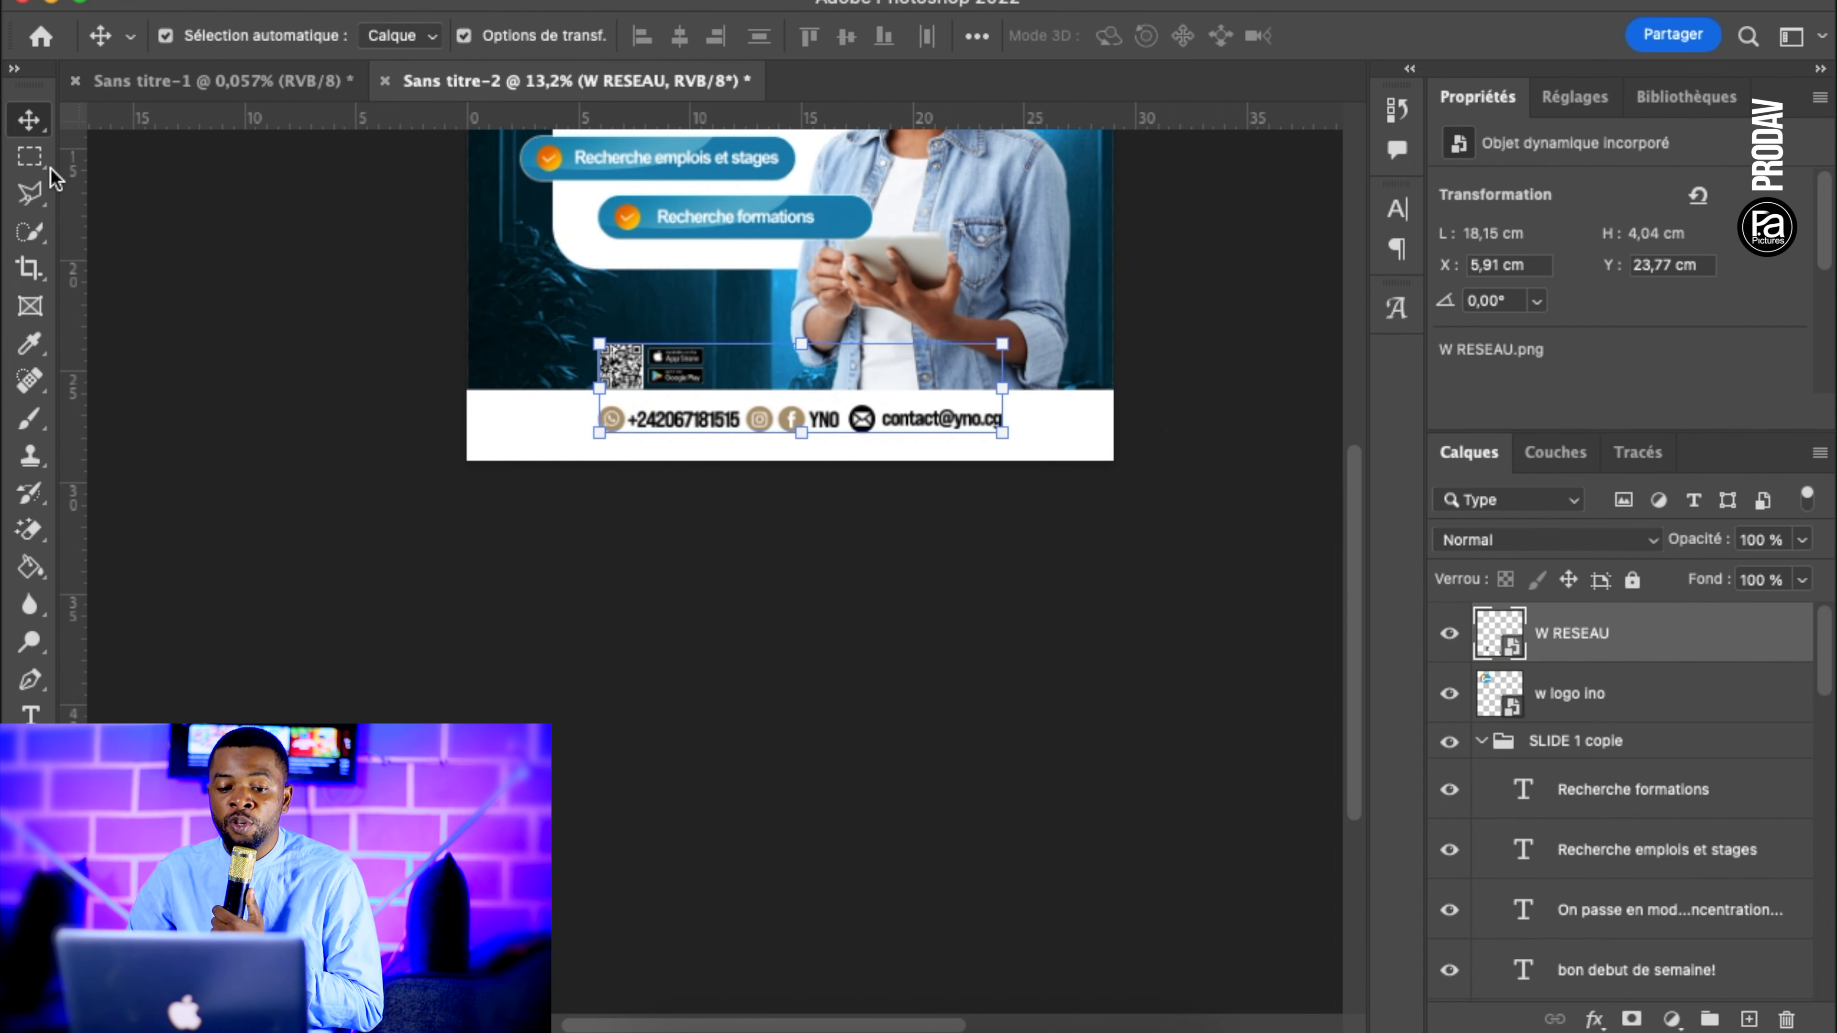
click(30, 157)
drag(1042, 461, 555, 395)
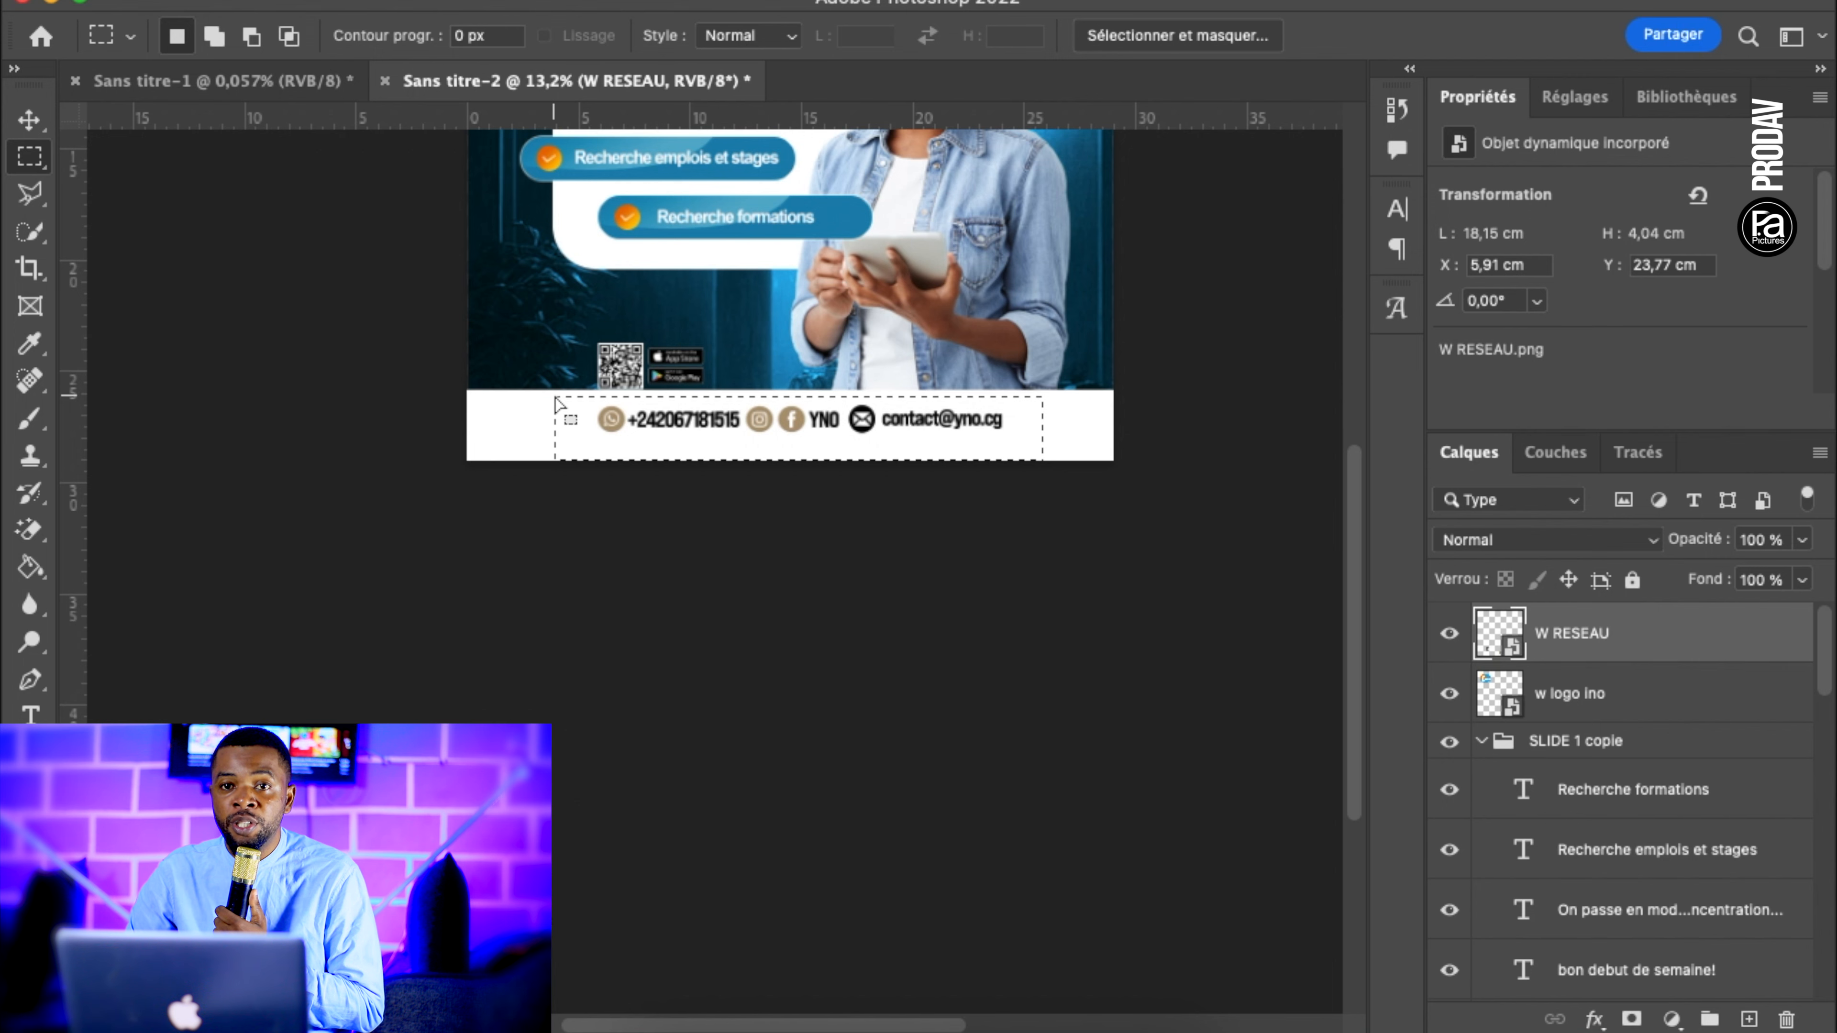
key(super+j)
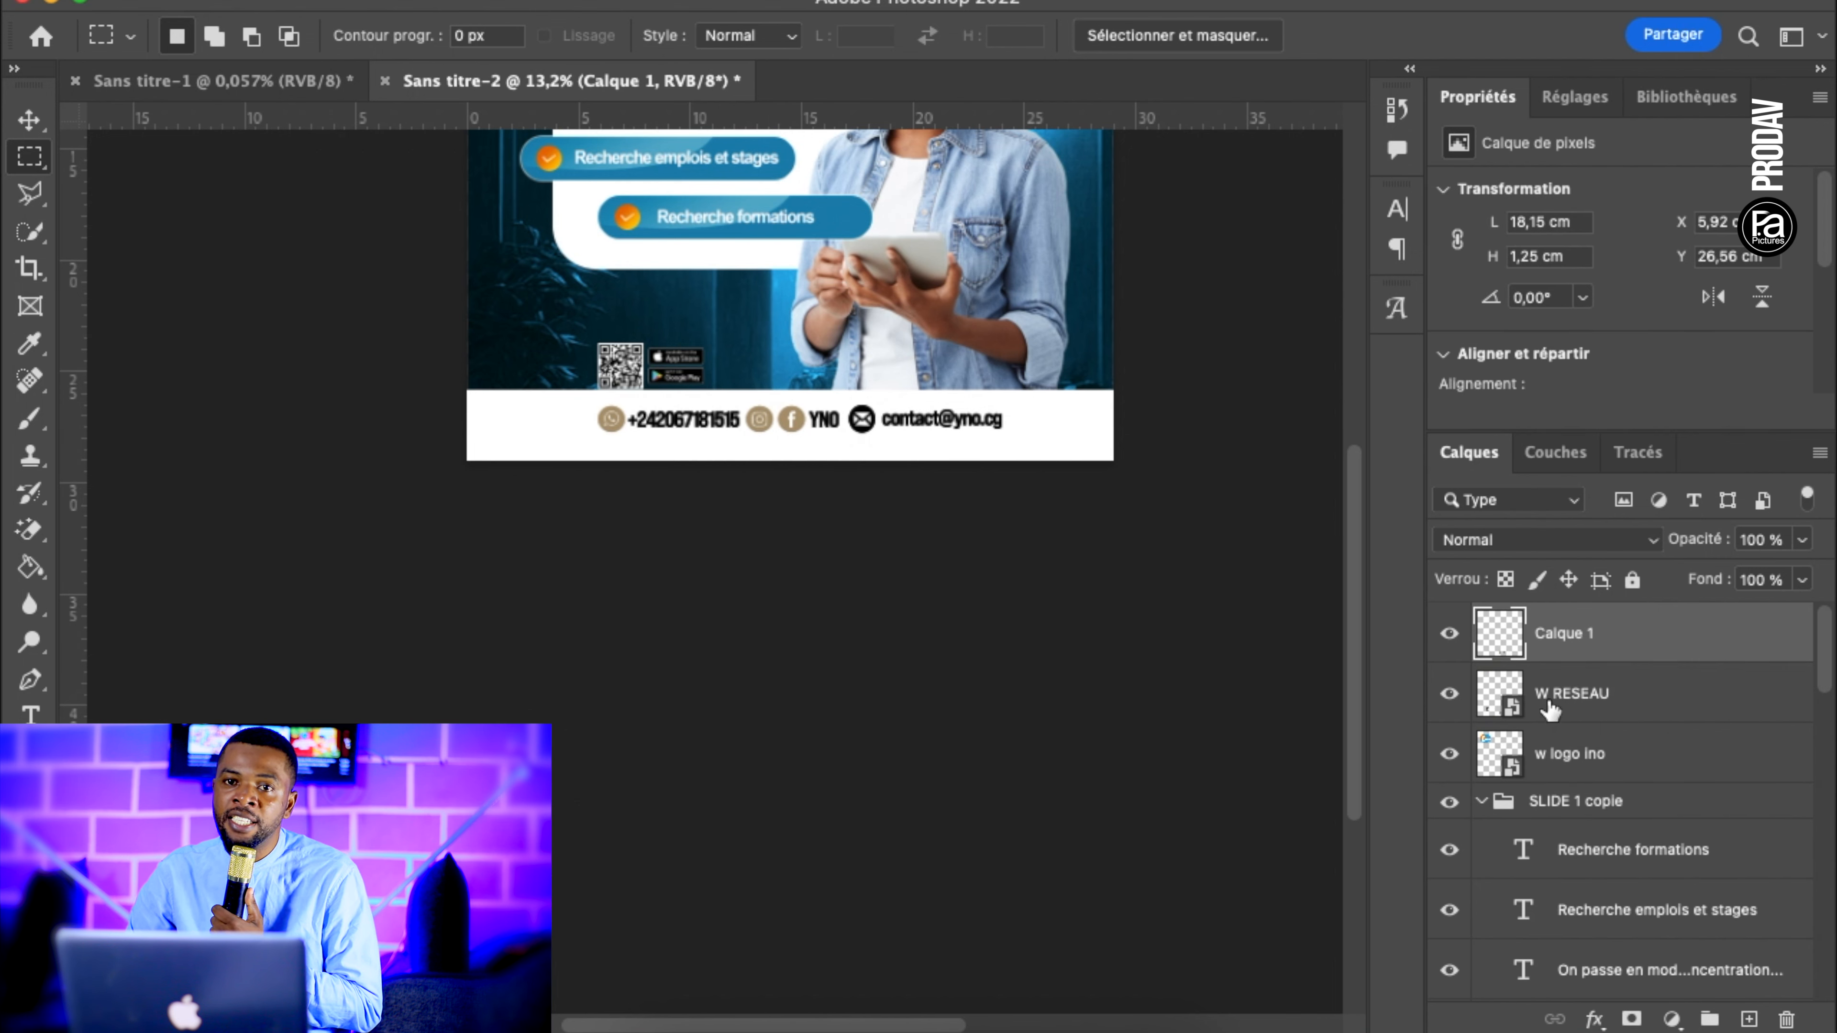
- Copy the QR code and store badges to their own layer and delete the original W RESEAU layer
click(1550, 711)
drag(537, 311, 747, 403)
key(super+j)
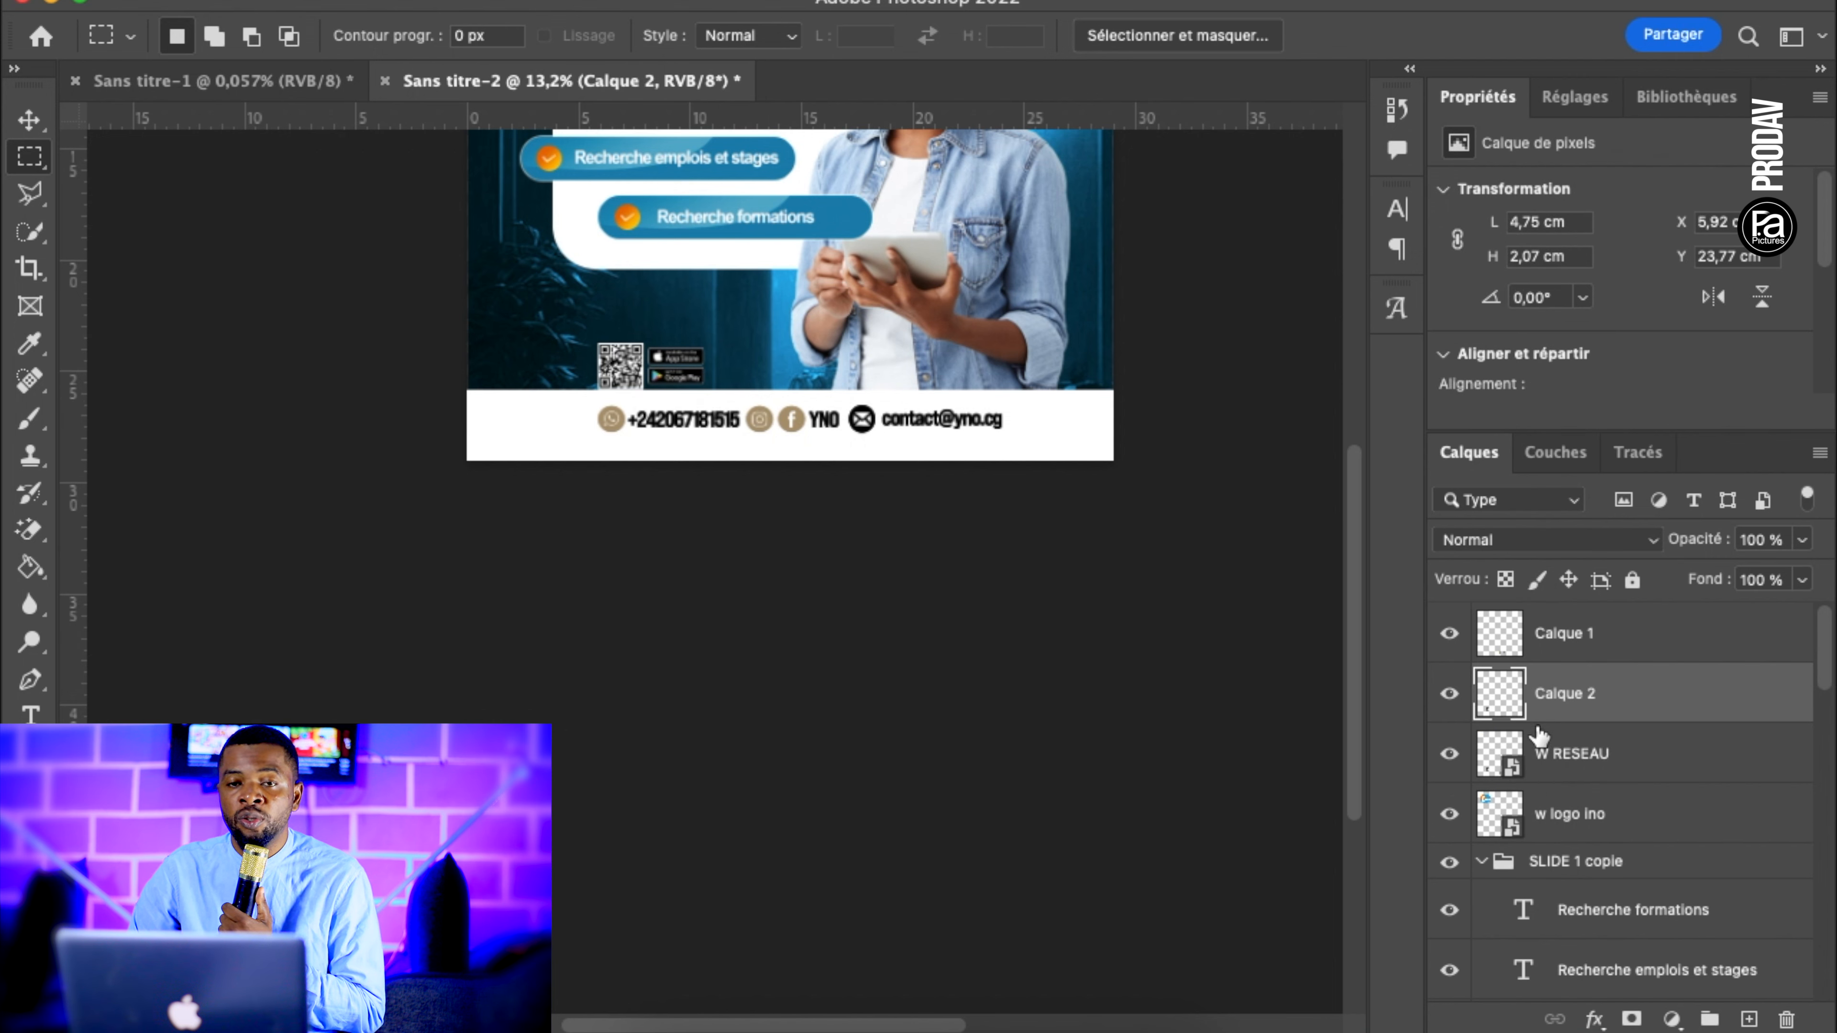
click(1575, 769)
key(BackSpace)
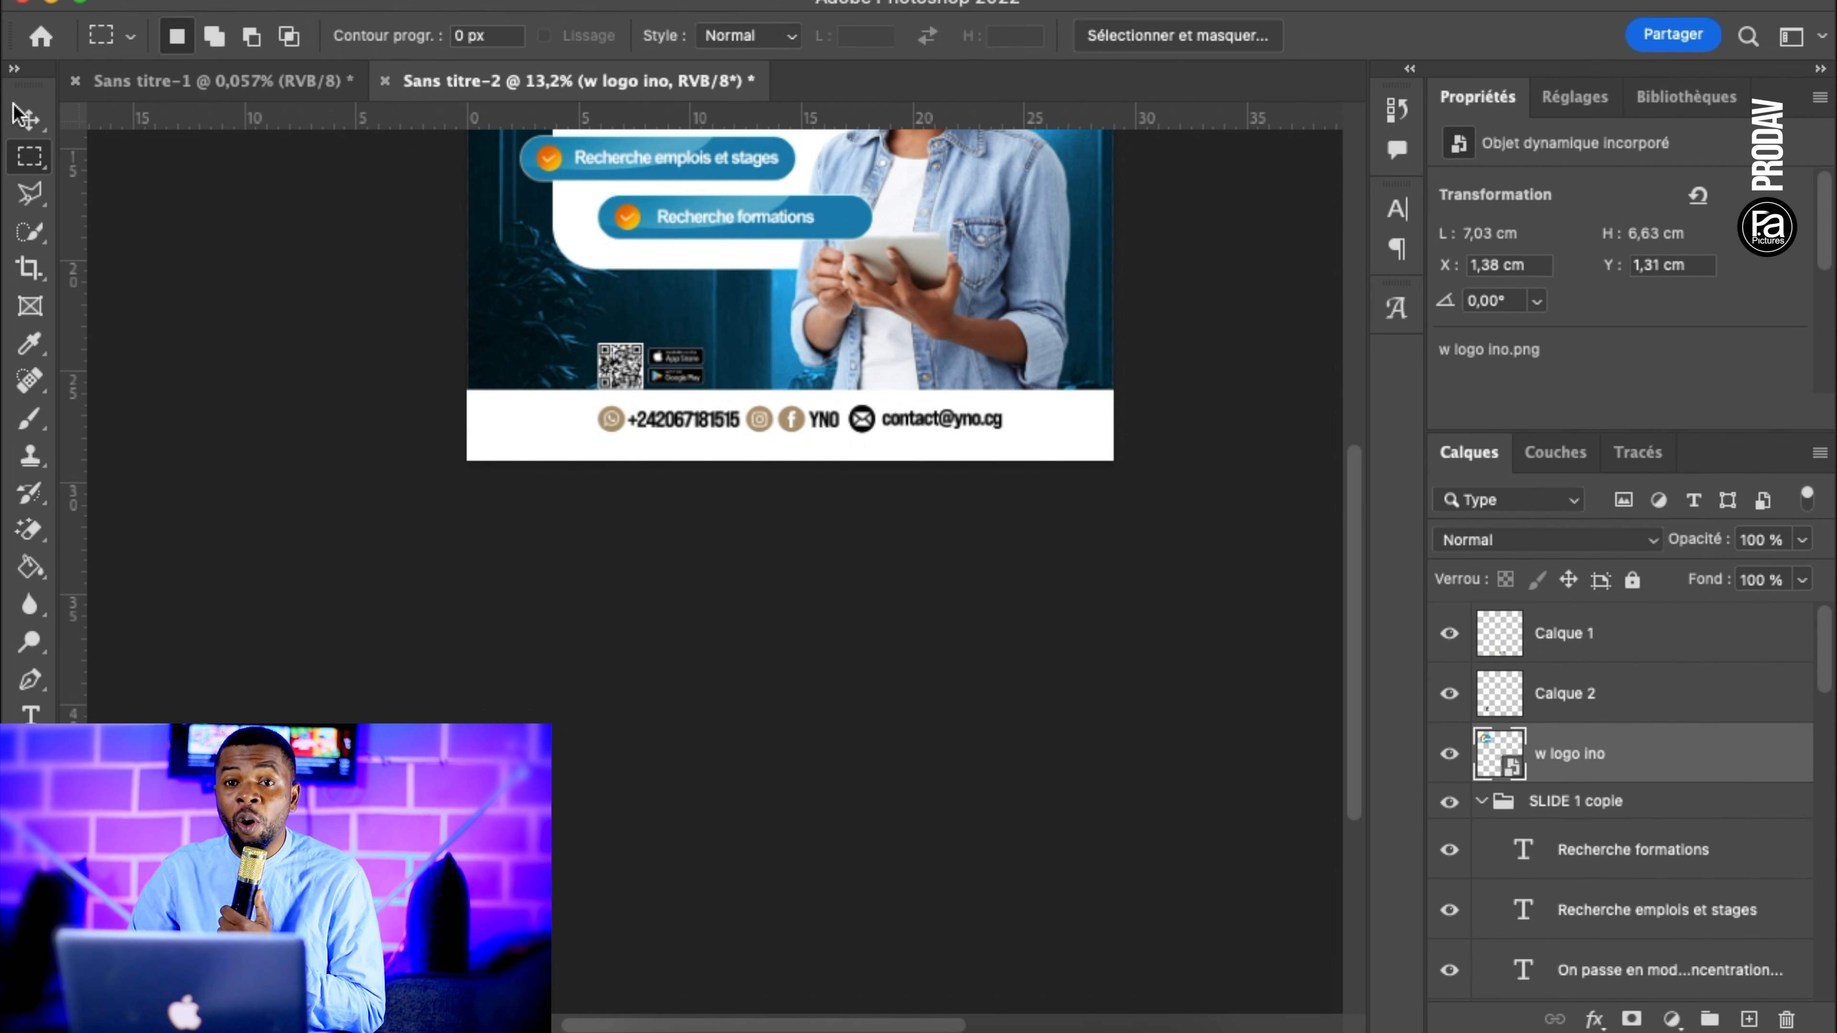
- Align the QR code and store badges after the contact line in the white footer and select both layers
click(27, 117)
click(619, 510)
drag(614, 365, 1078, 435)
shift+click(636, 423)
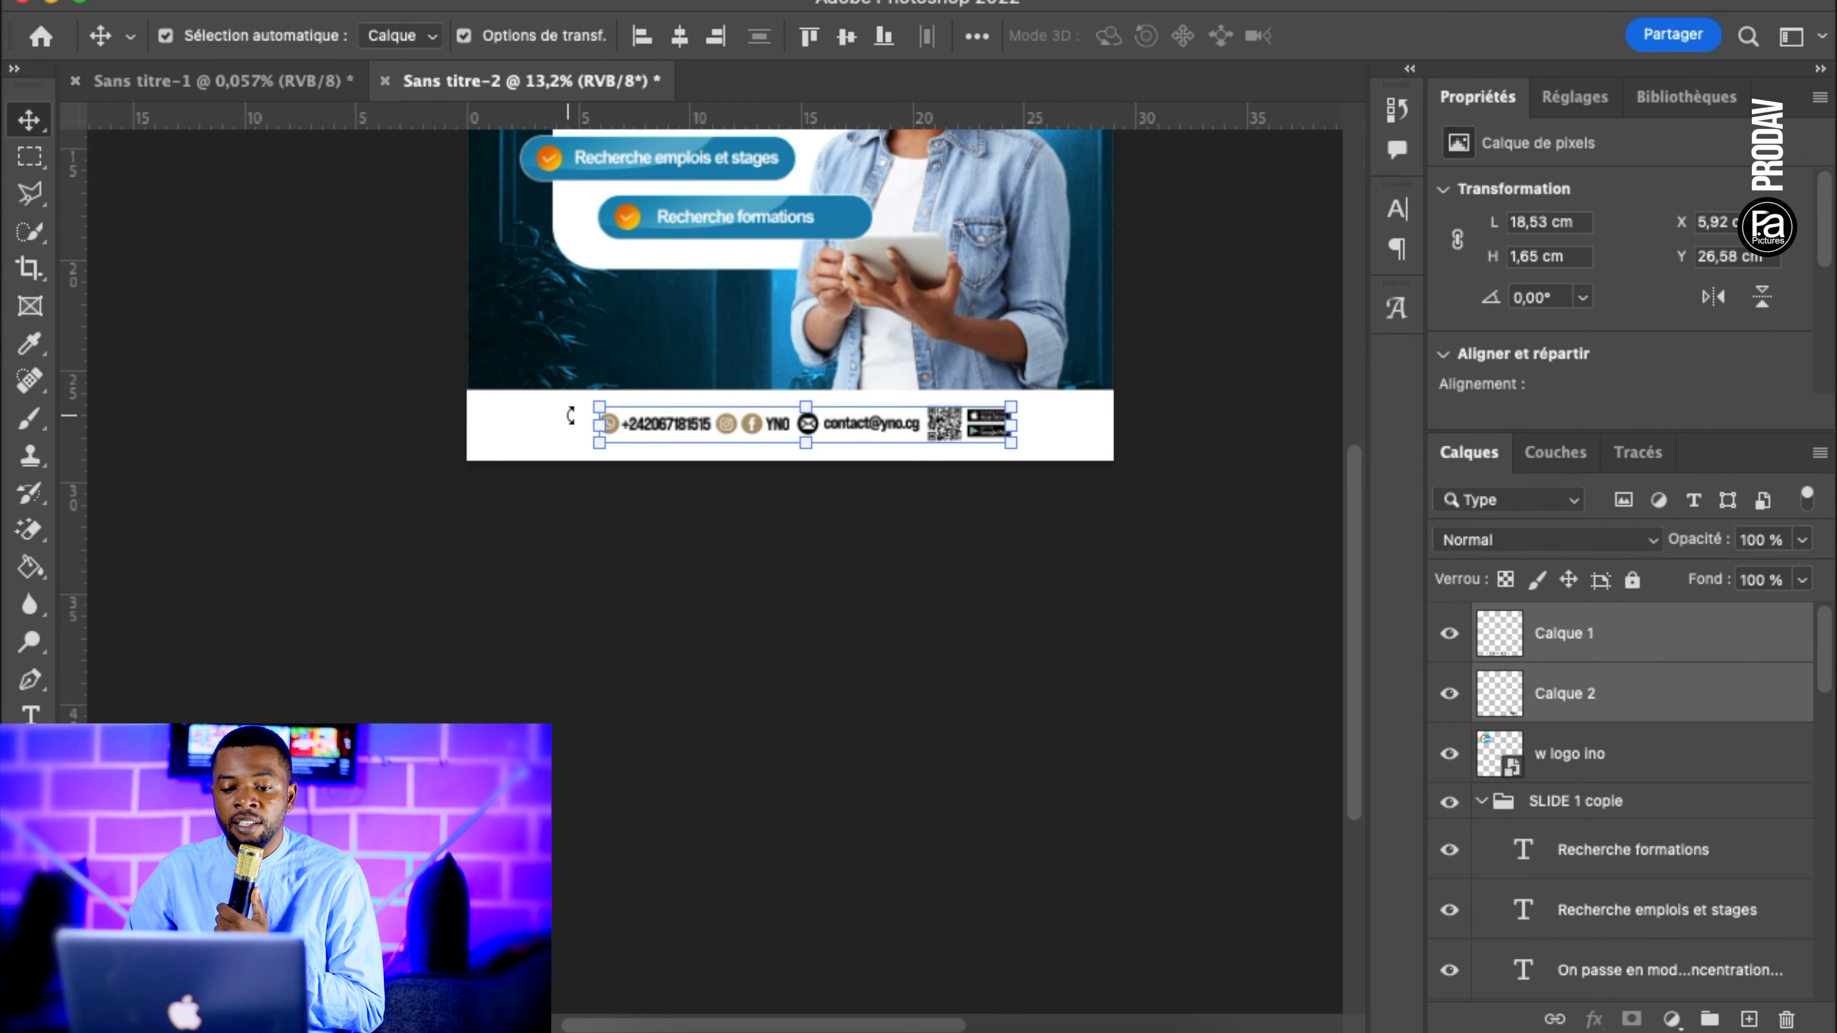
scroll(614, 405, up, 5)
- Add a Color Overlay effect to the contact line's layer
click(742, 420)
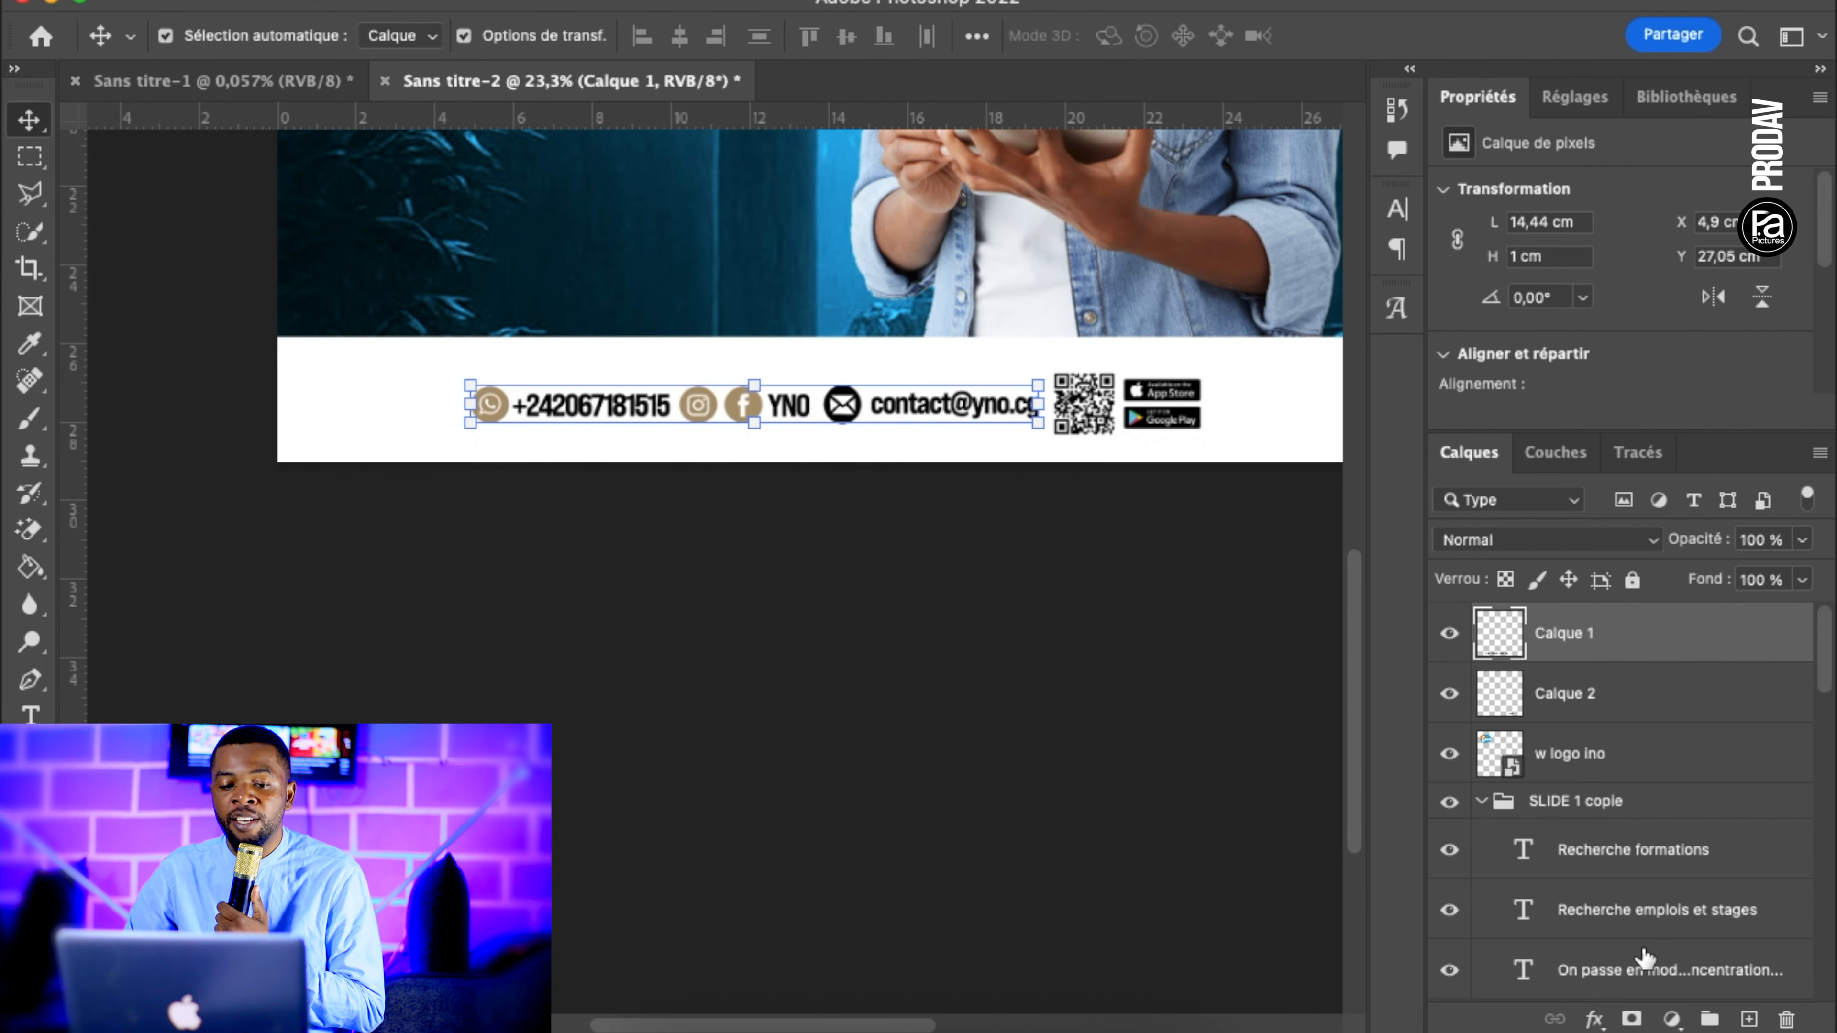
click(1594, 1019)
click(1700, 841)
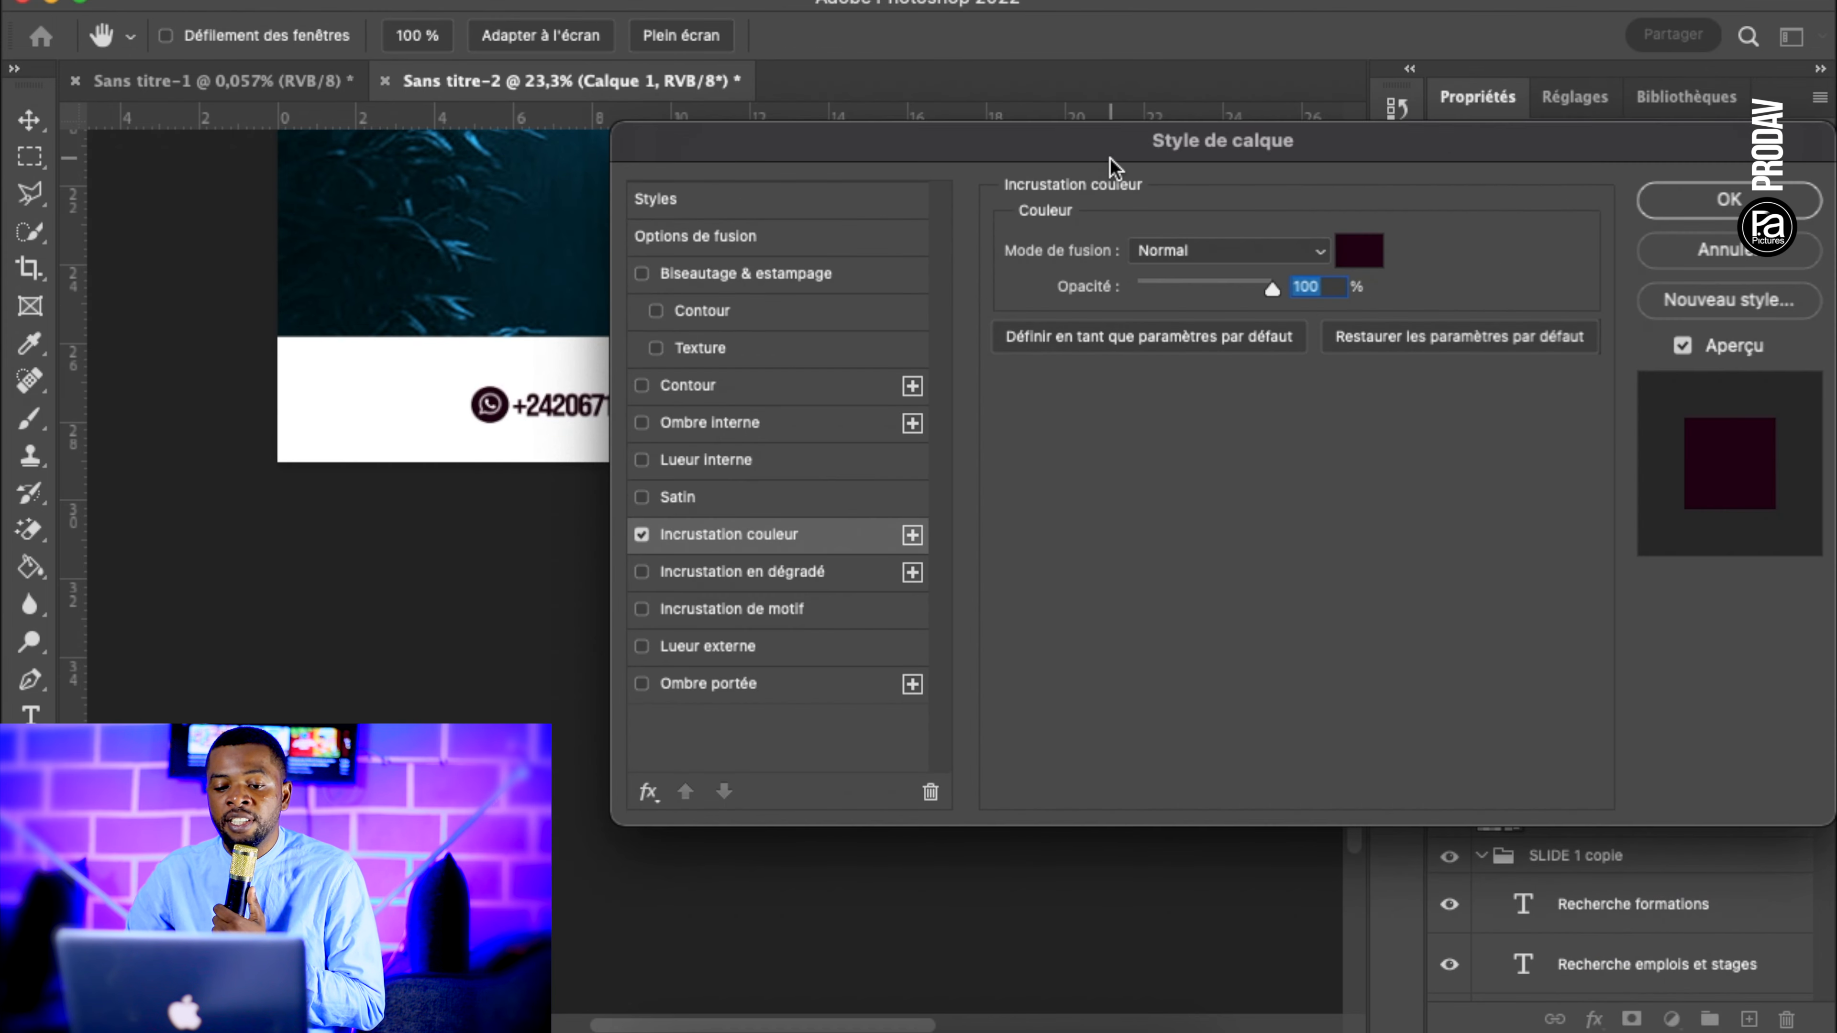
drag(1111, 167, 1056, 657)
- Set the contact line's overlay color to black (000000) and apply the layer effect
click(1315, 753)
click(1353, 472)
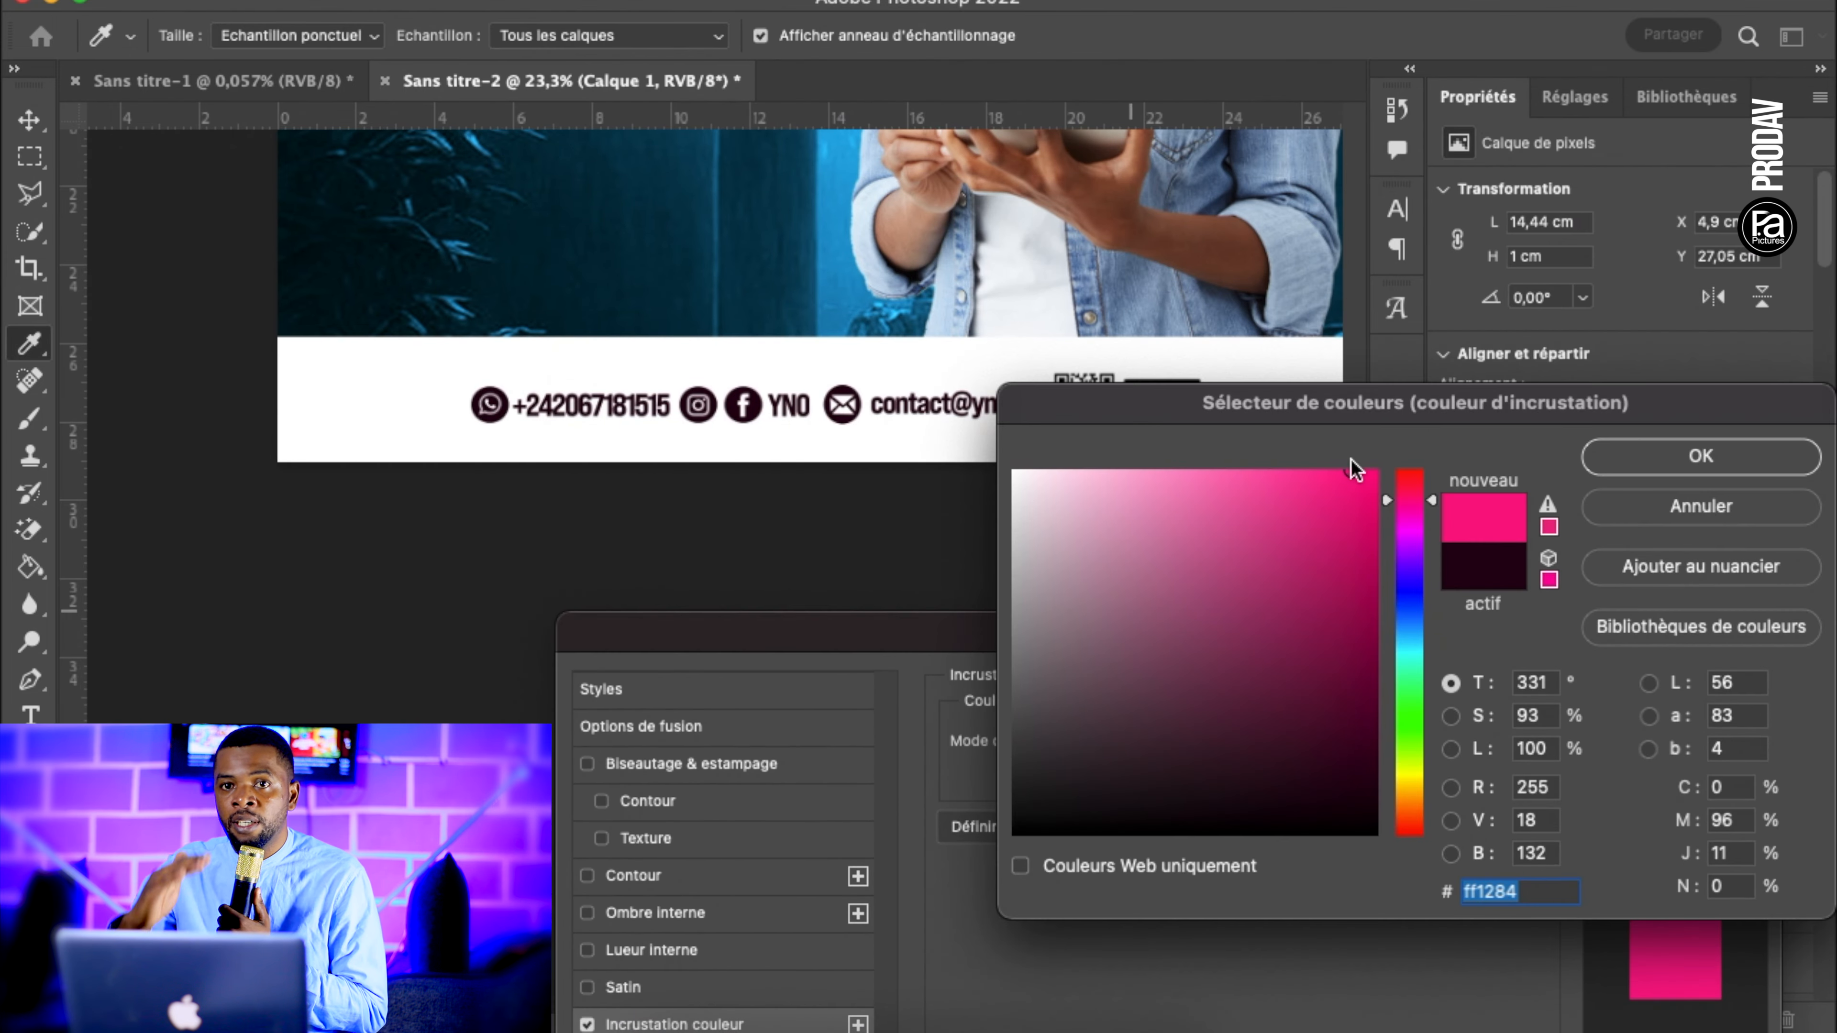
drag(1279, 418, 1262, 556)
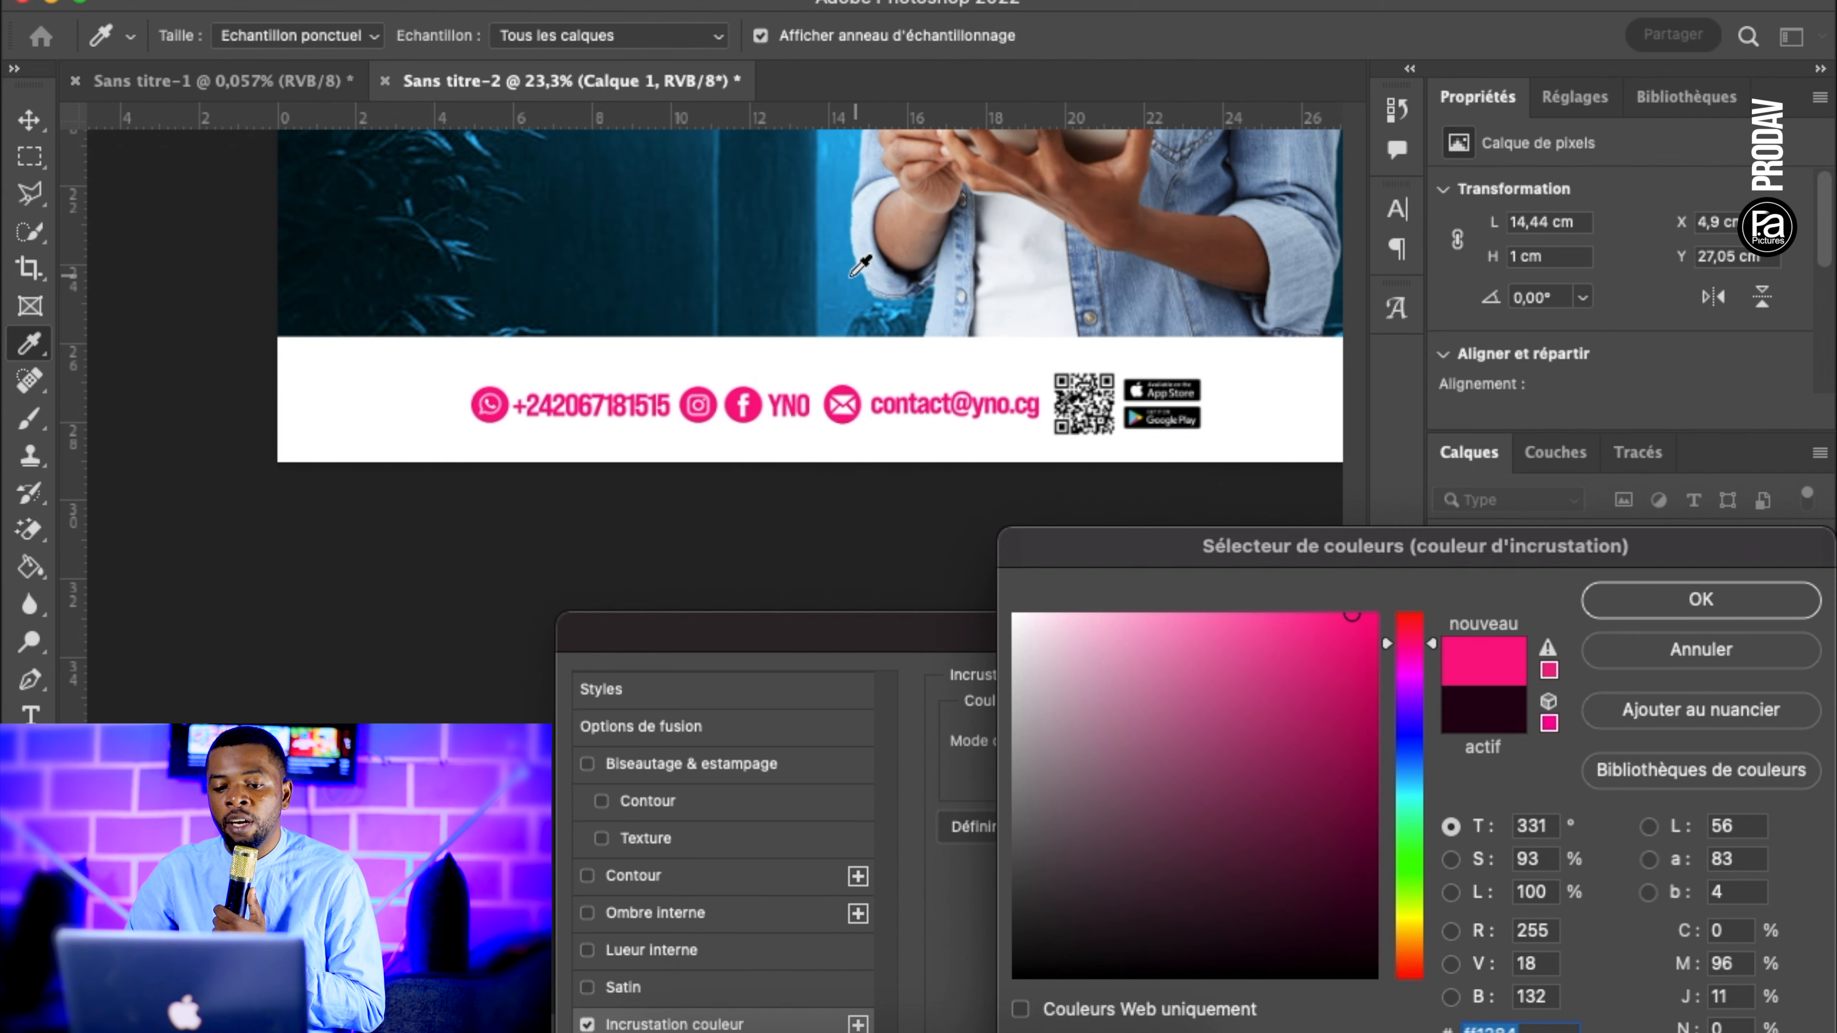
click(833, 277)
drag(1087, 872, 1193, 977)
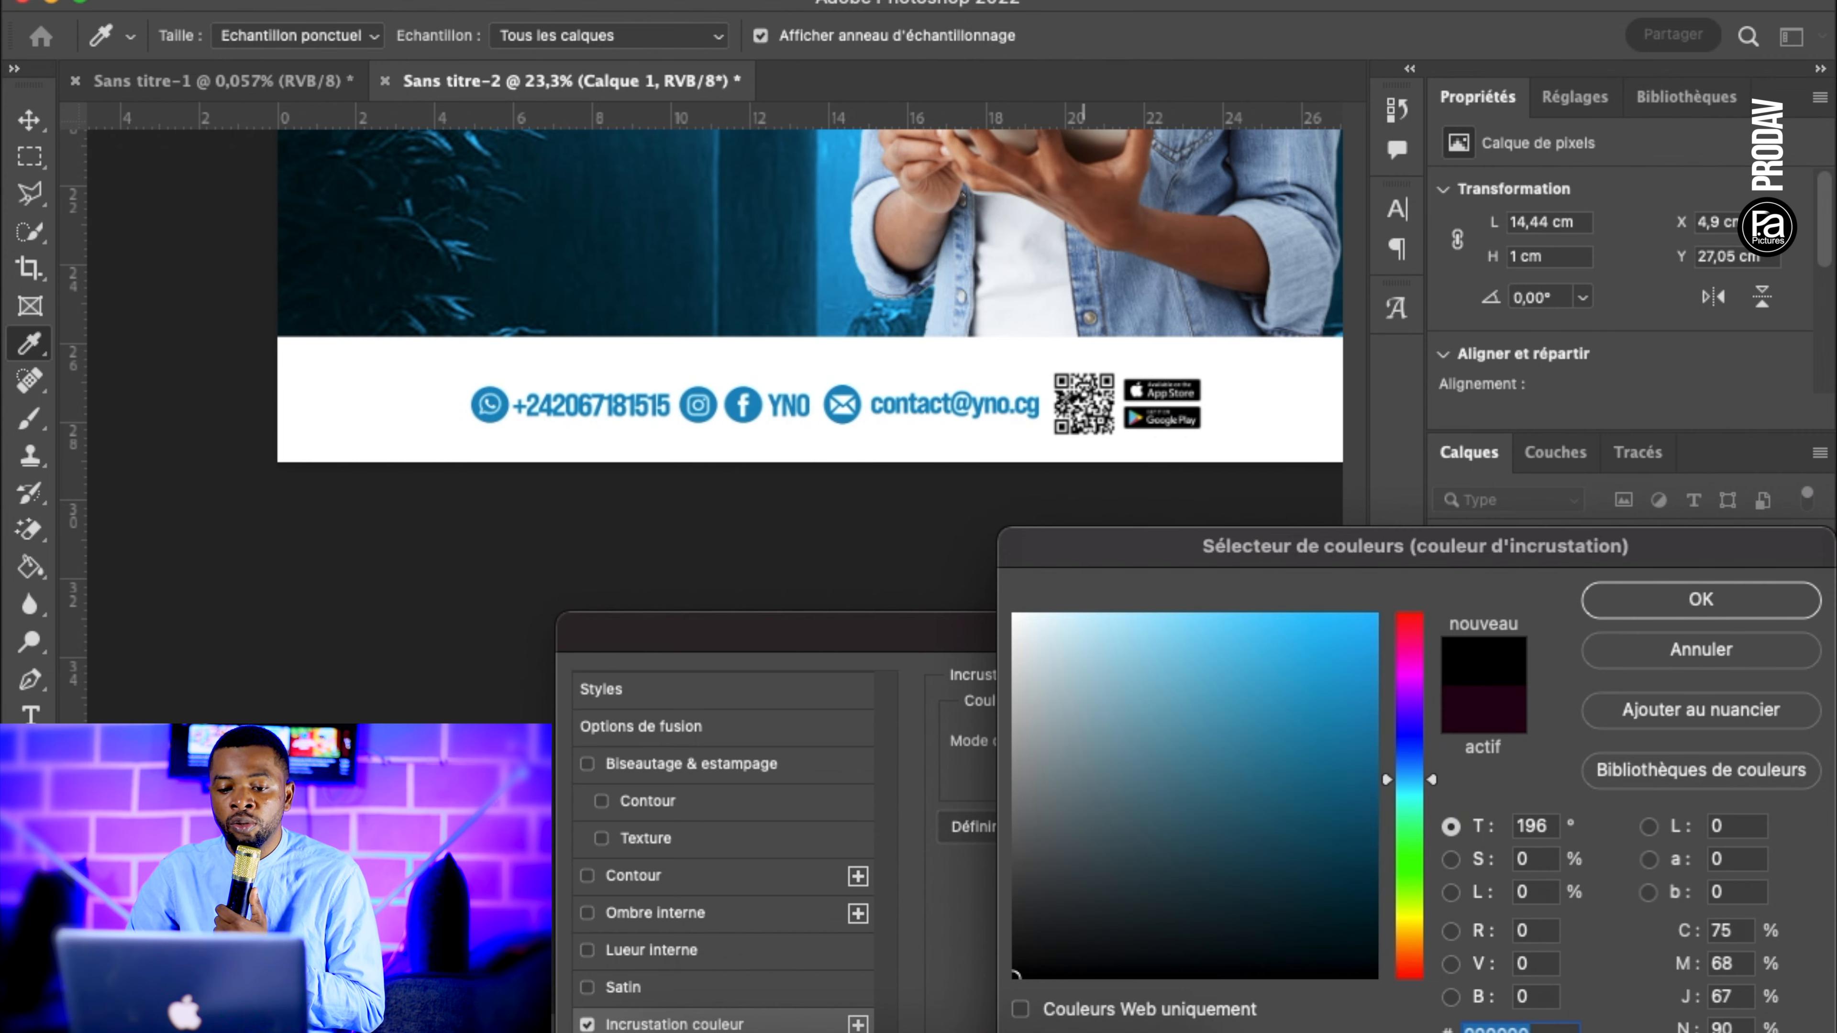
click(1701, 599)
key(Return)
- Draw a closed wavy Pen path across the "bon debut de semaine!" heading and convert it to a shape just above the heading's layer
scroll(1013, 608, down, 3)
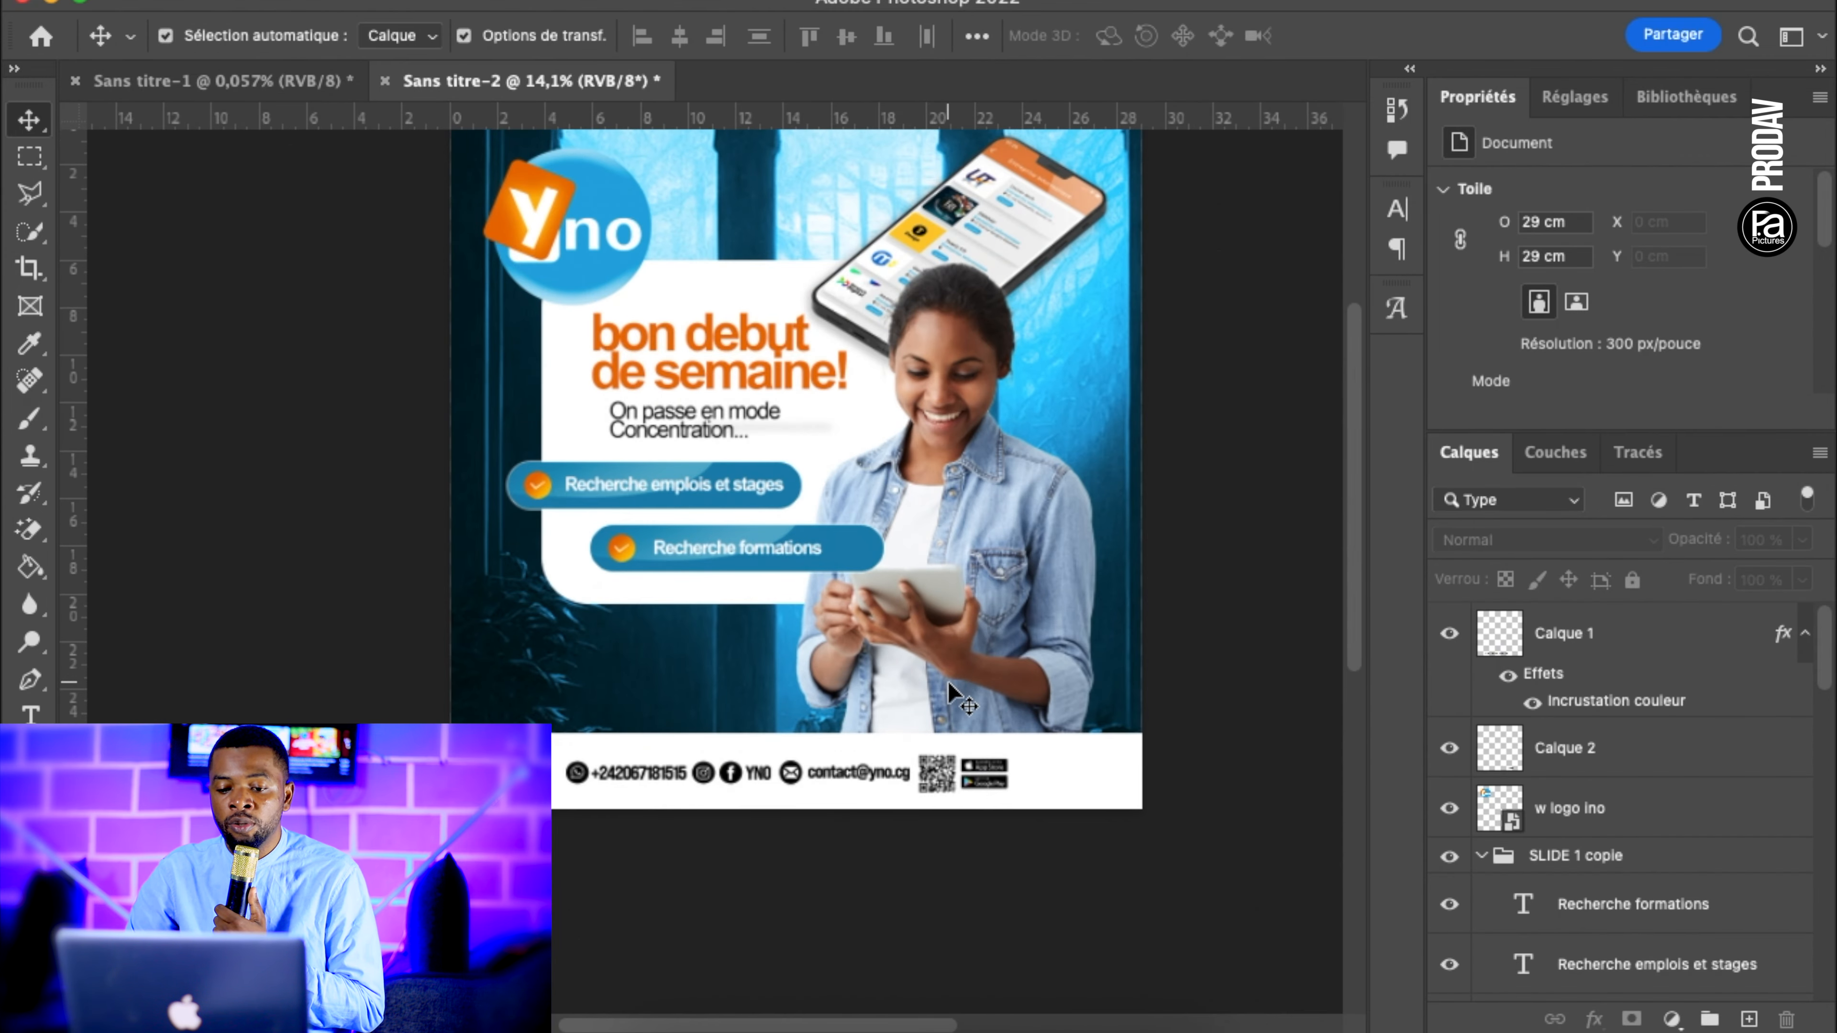
scroll(651, 358, up, 4)
click(640, 353)
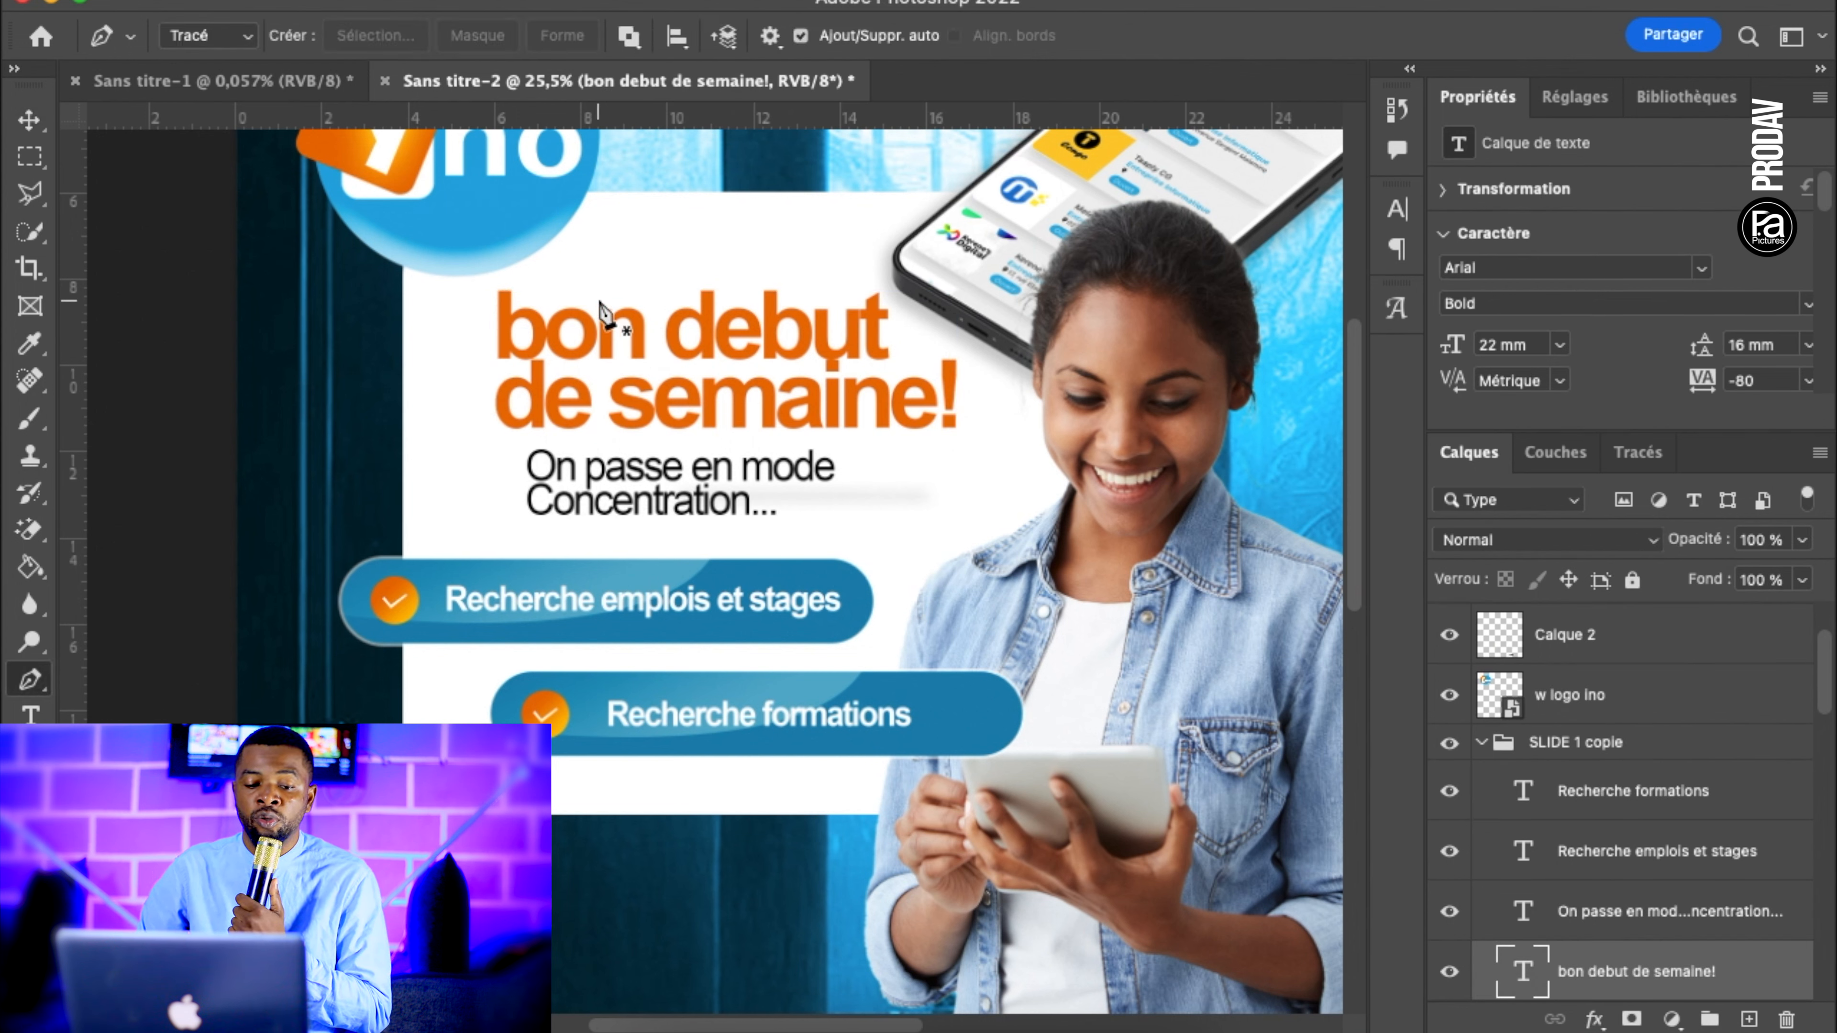
click(487, 278)
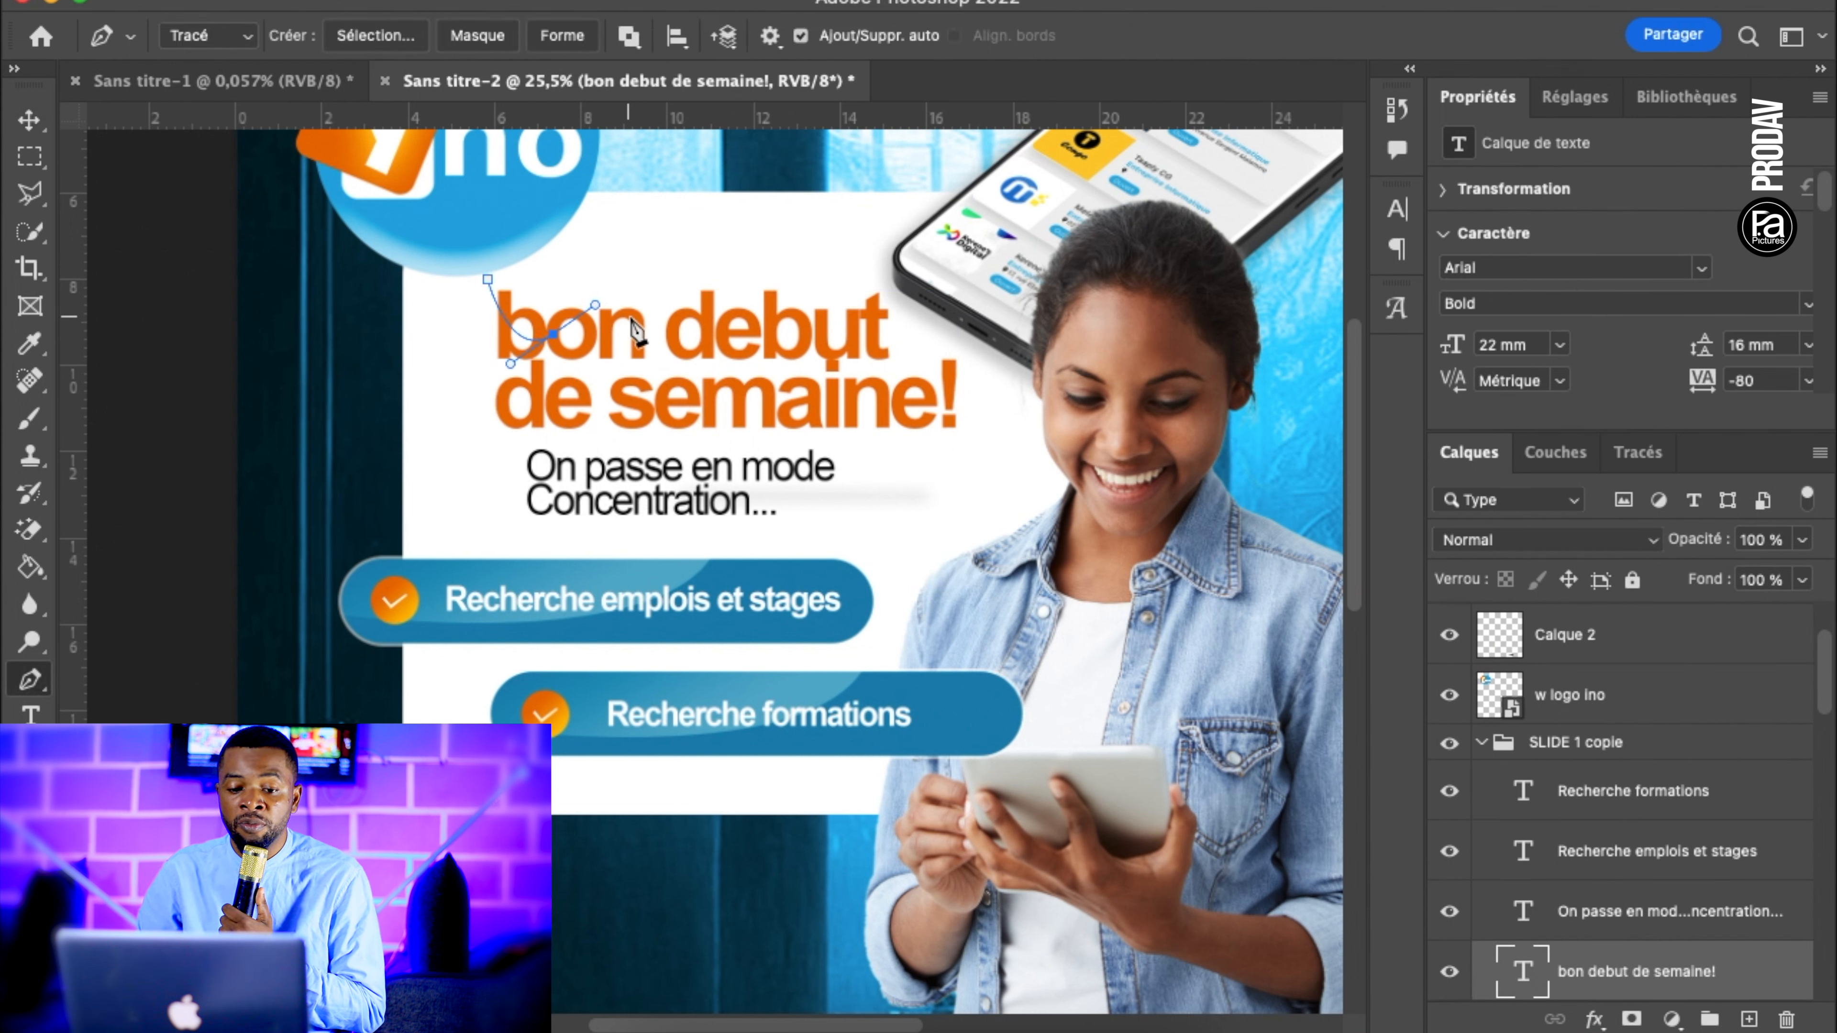
drag(655, 418, 802, 396)
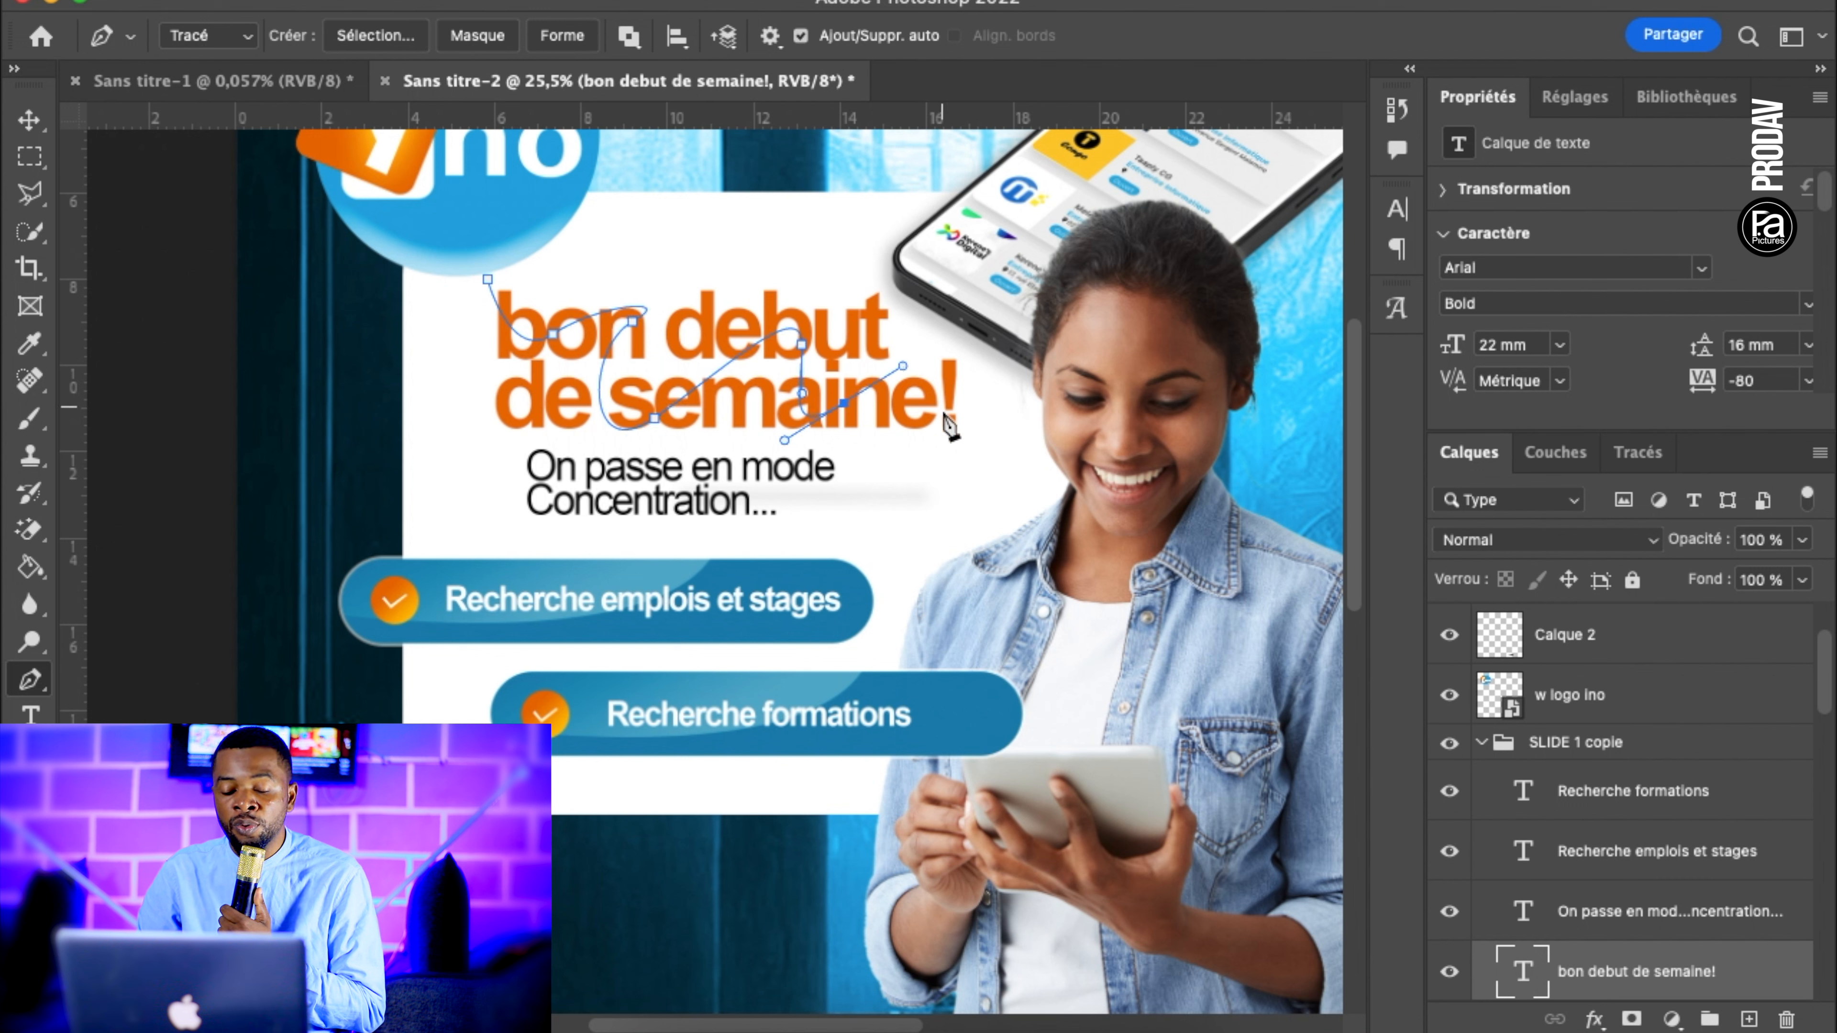
drag(938, 467, 989, 379)
click(997, 265)
click(486, 280)
click(571, 38)
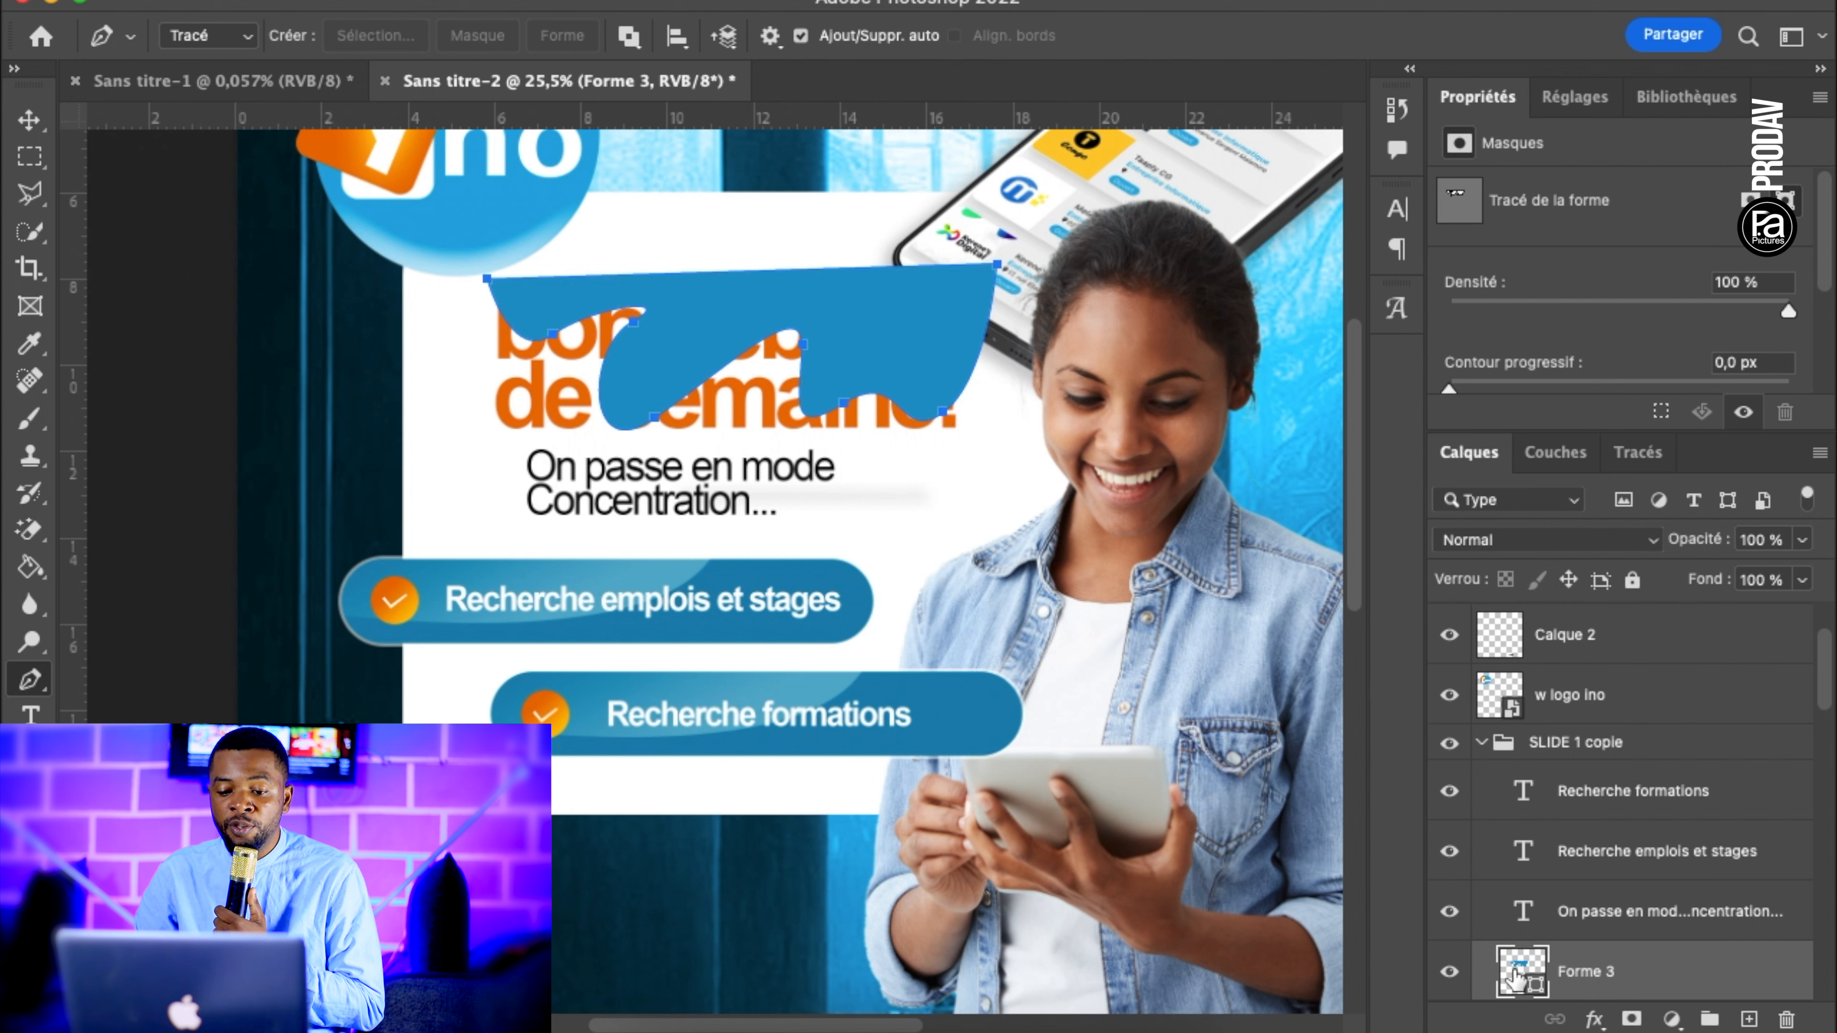
- Recolor the wavy shape with the orange ffb00a sampled from the yno logo
double_click(1516, 977)
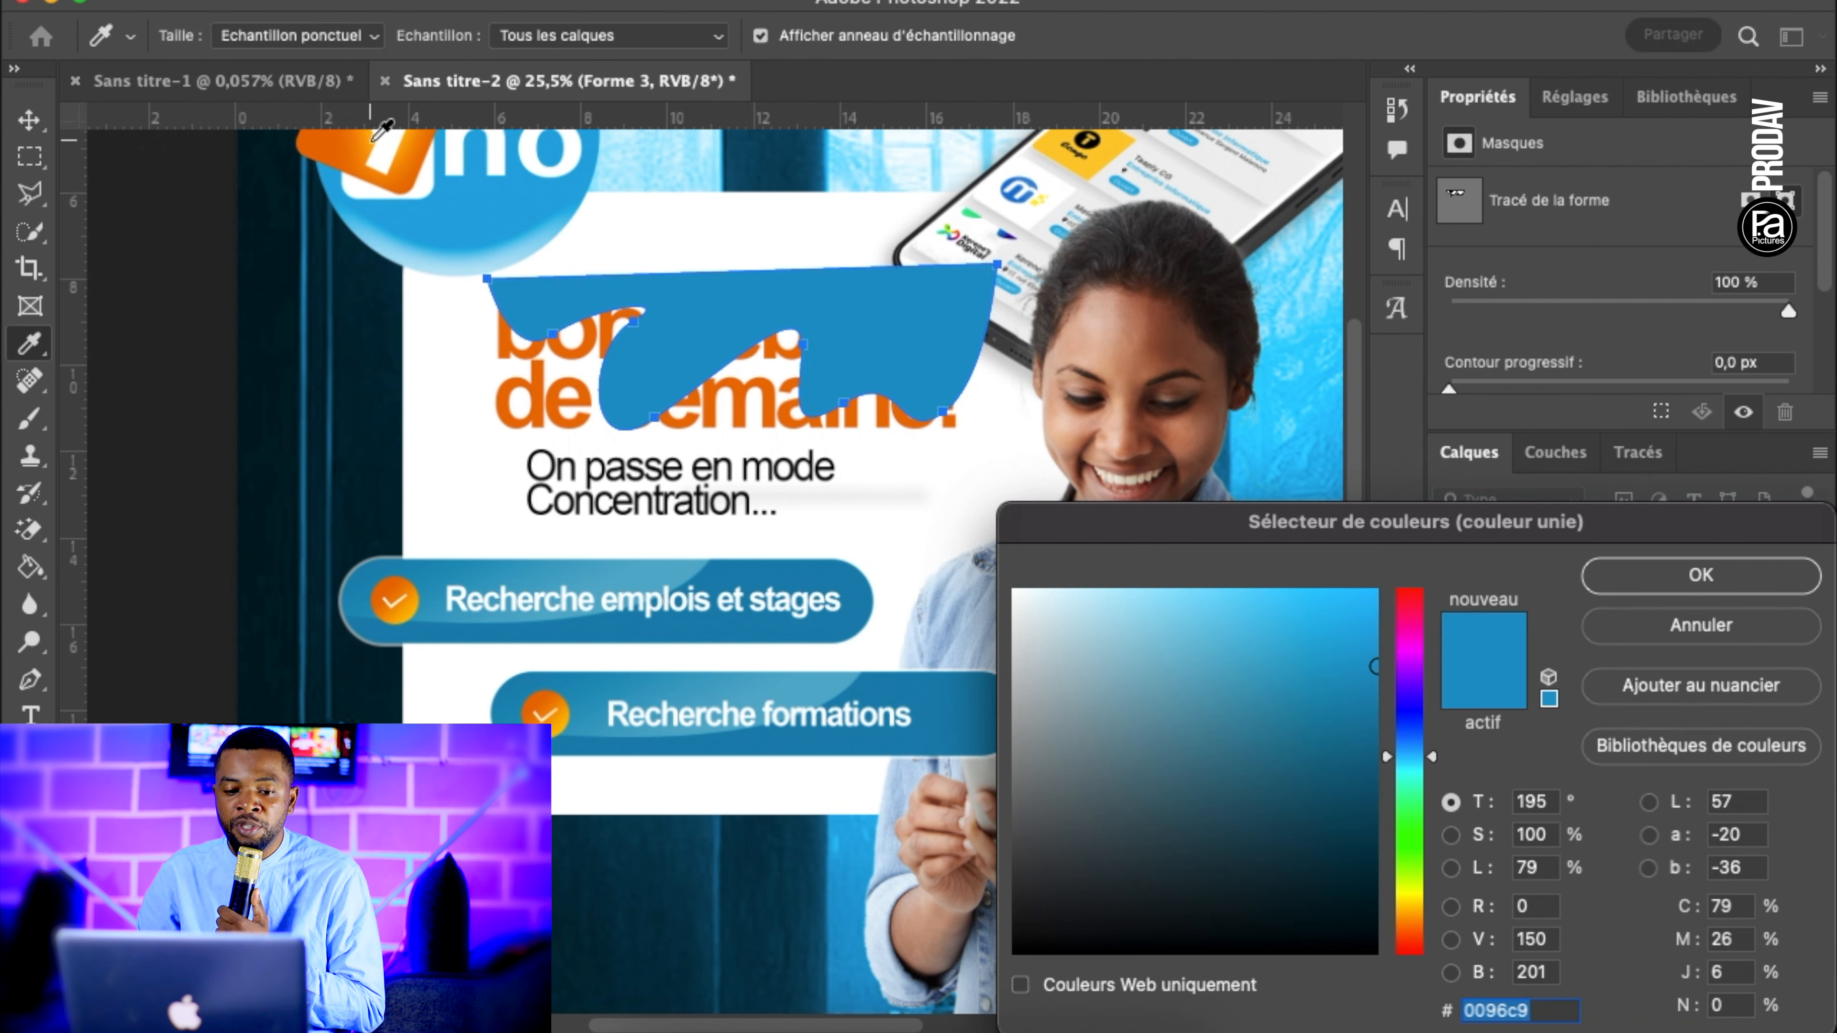
click(371, 141)
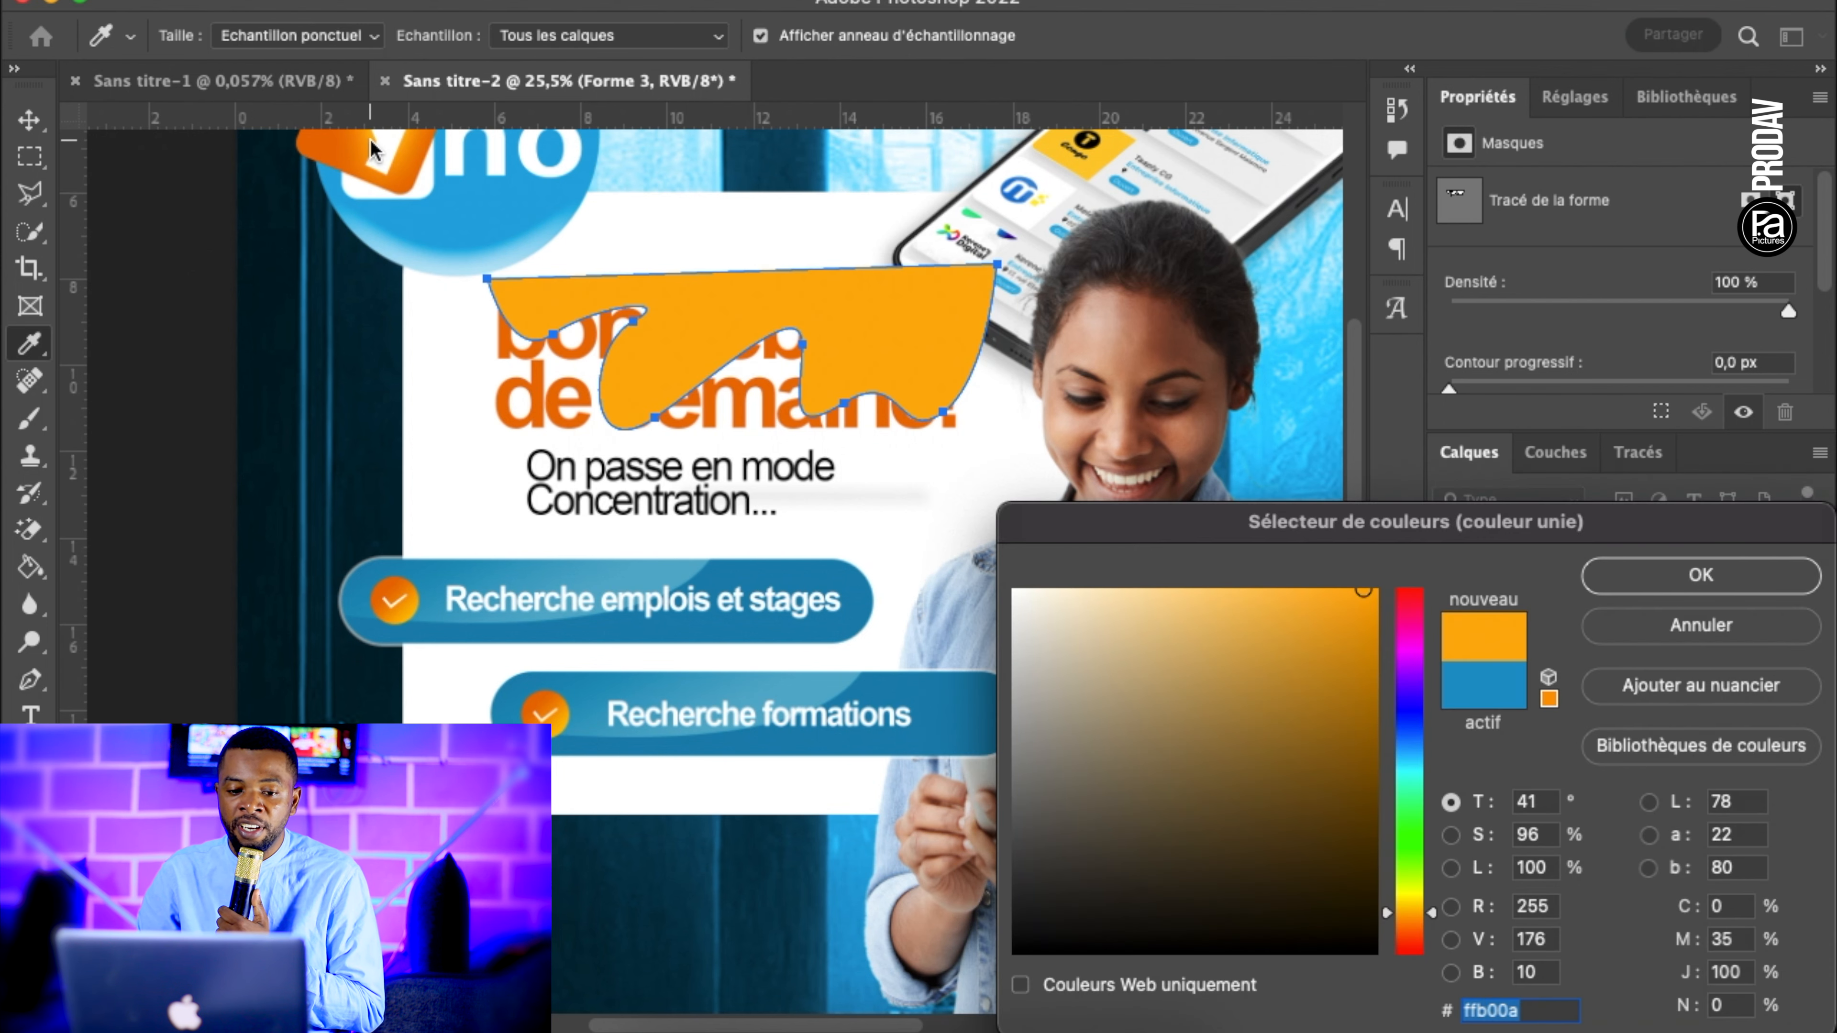
click(1645, 579)
- Clip the orange wavy shape to the "bon debut de semaine!" text layer with a clipping mask and deselect it
scroll(1626, 939, down, 3)
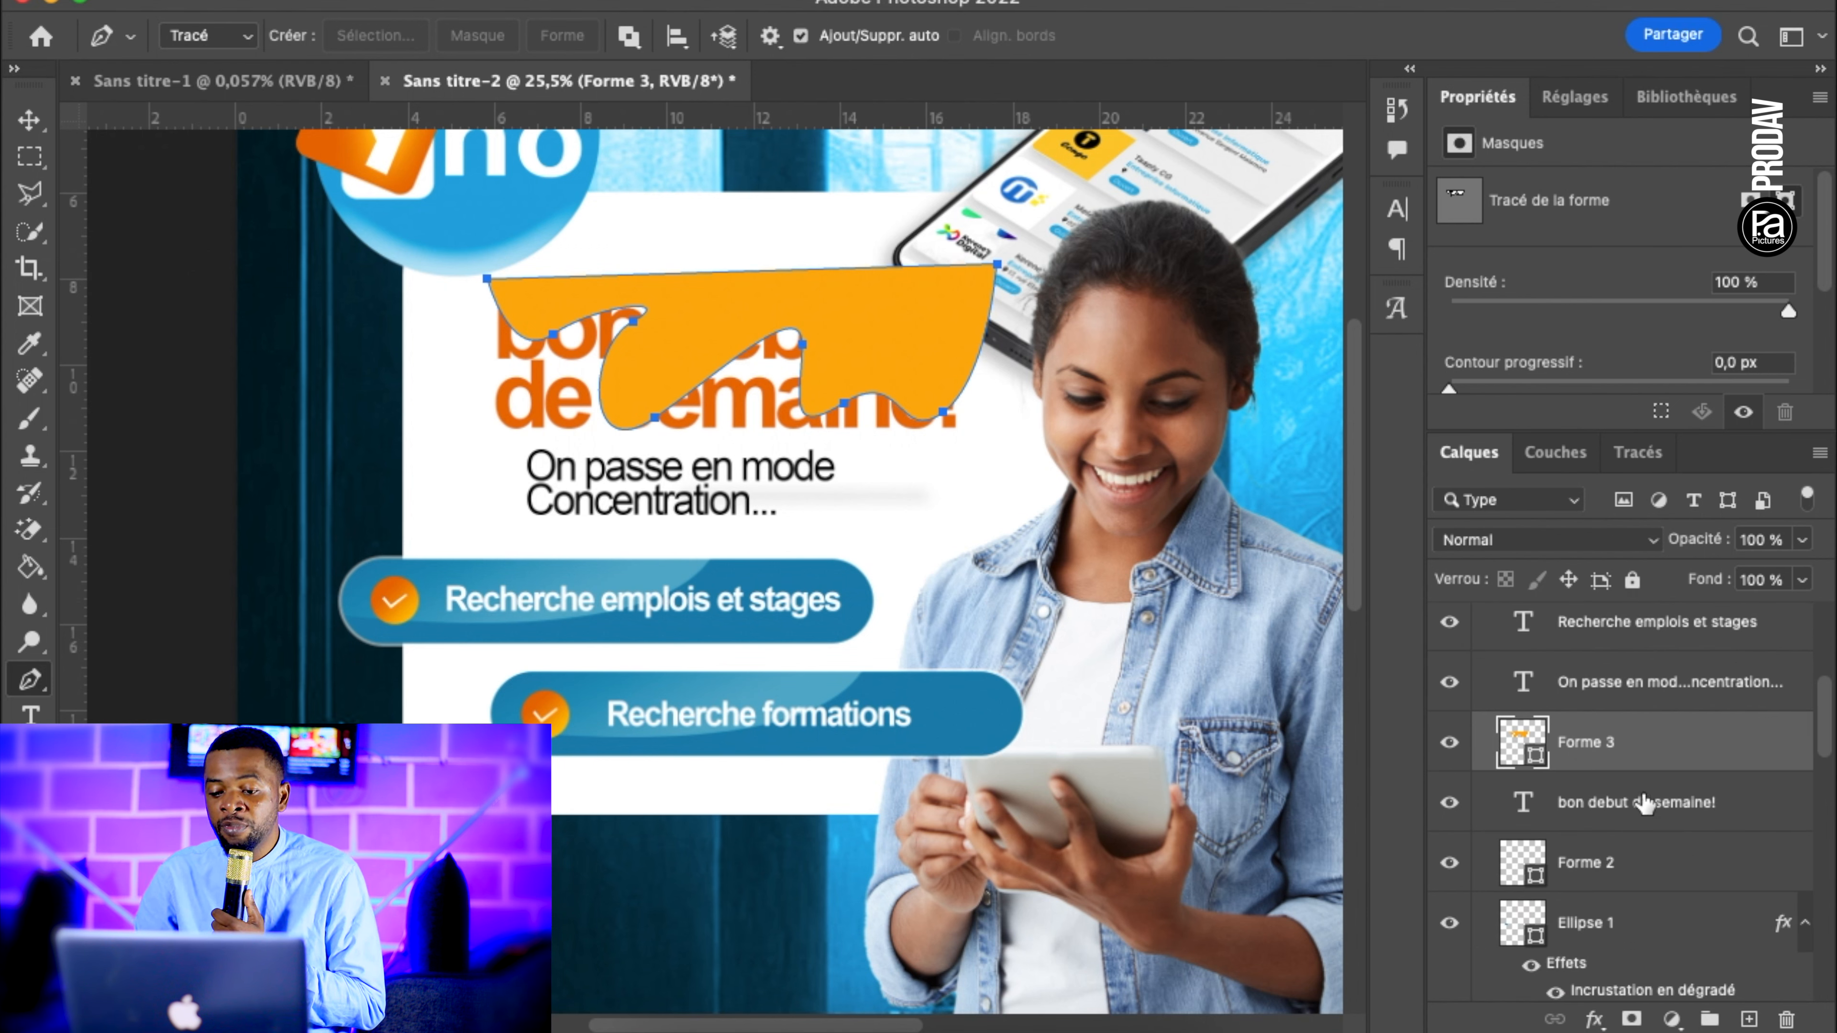
right_click(1654, 753)
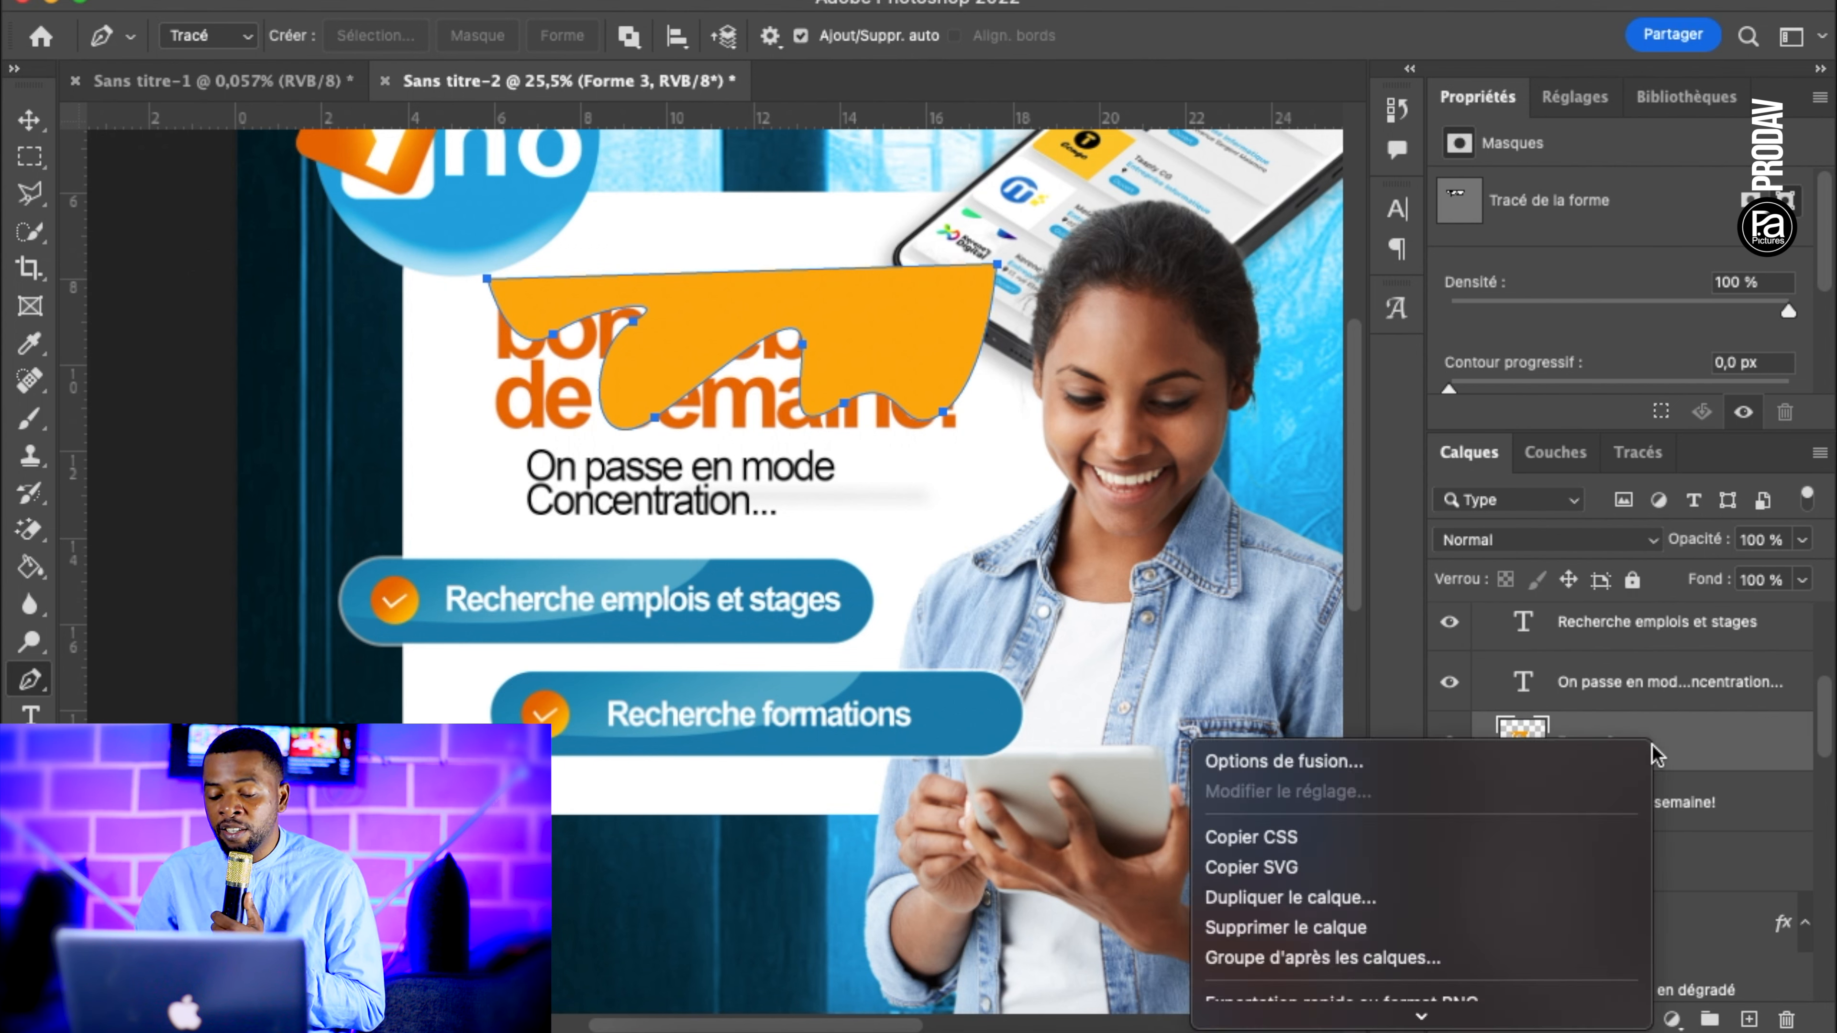
scroll(1400, 912, down, 10)
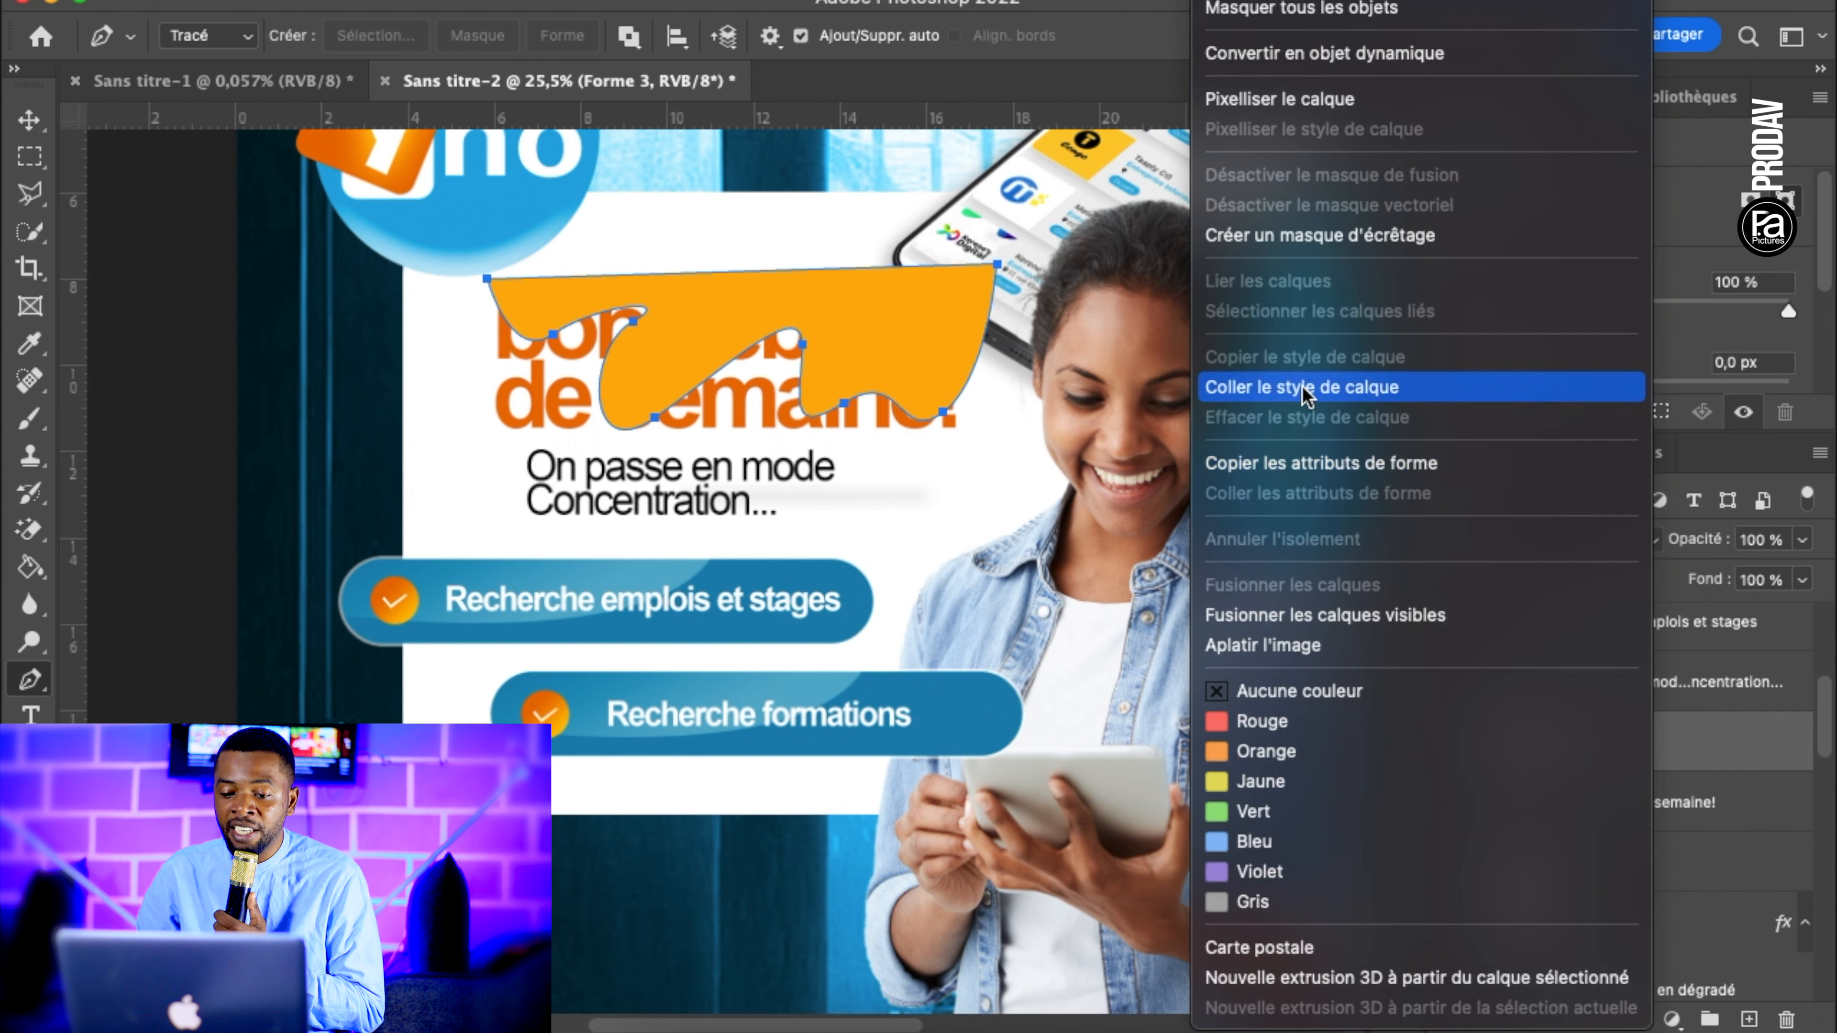
click(1302, 235)
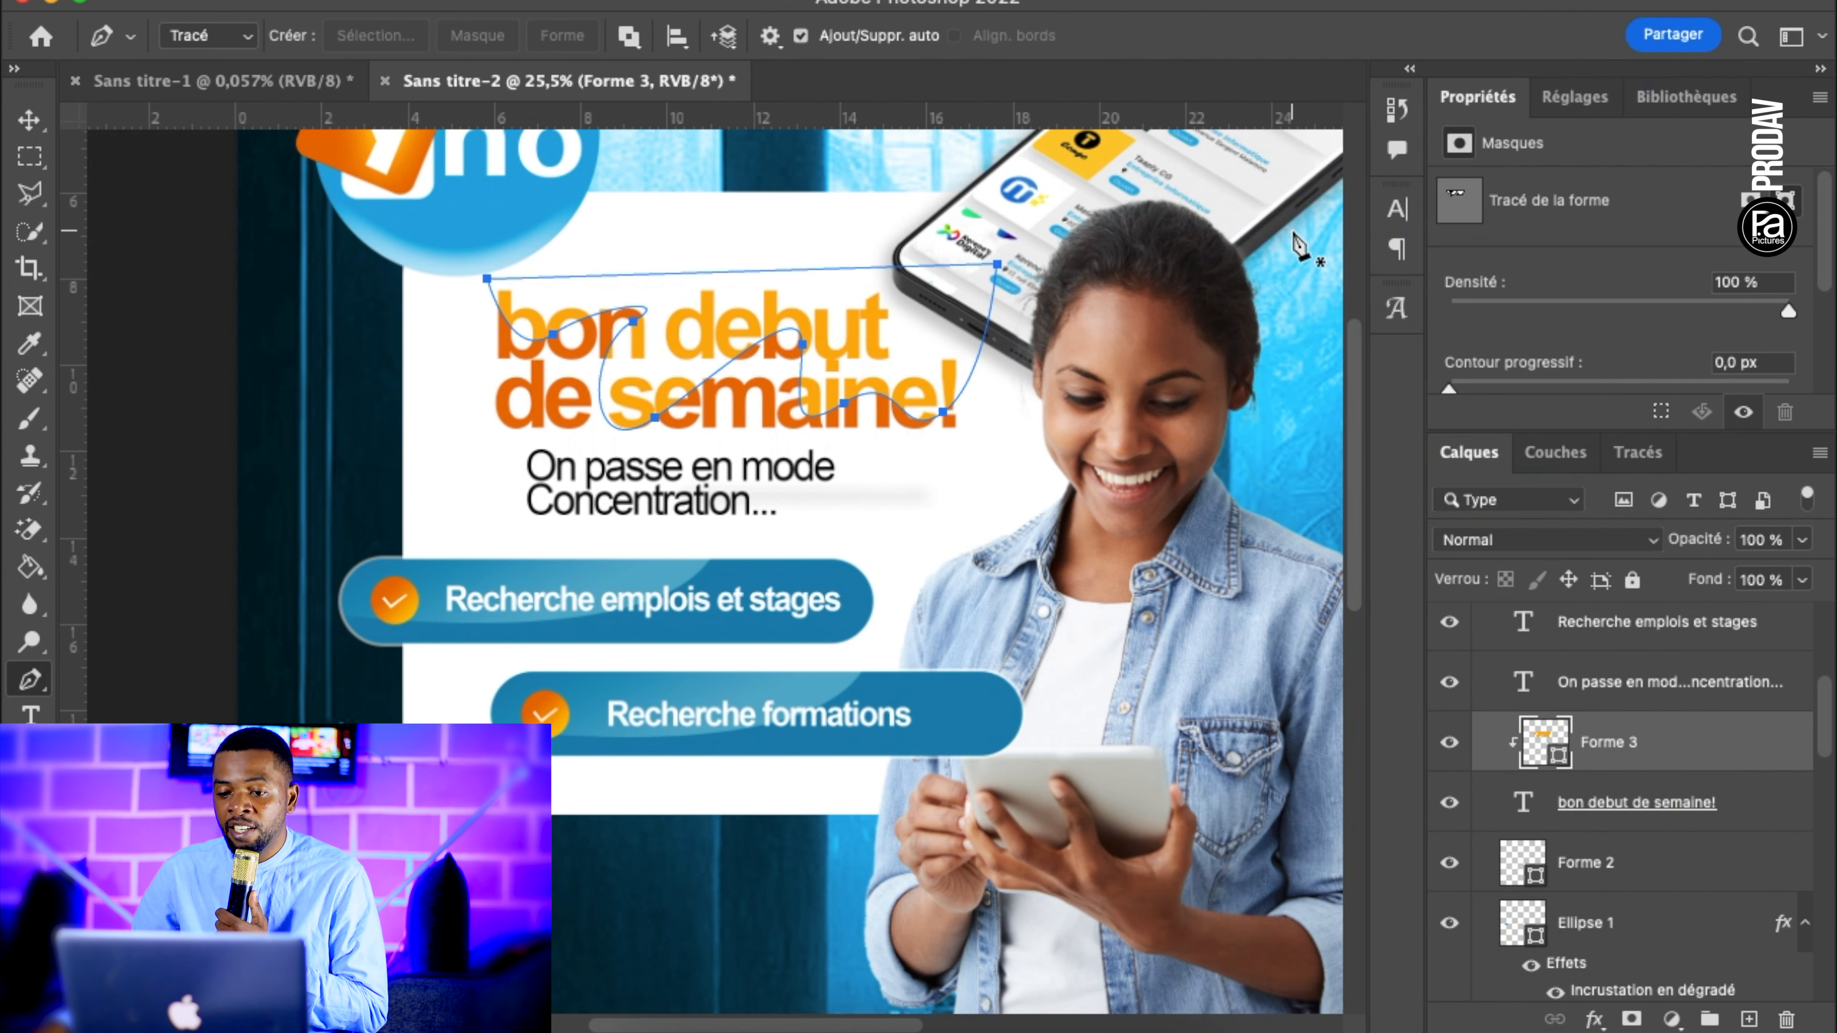
click(28, 119)
click(373, 326)
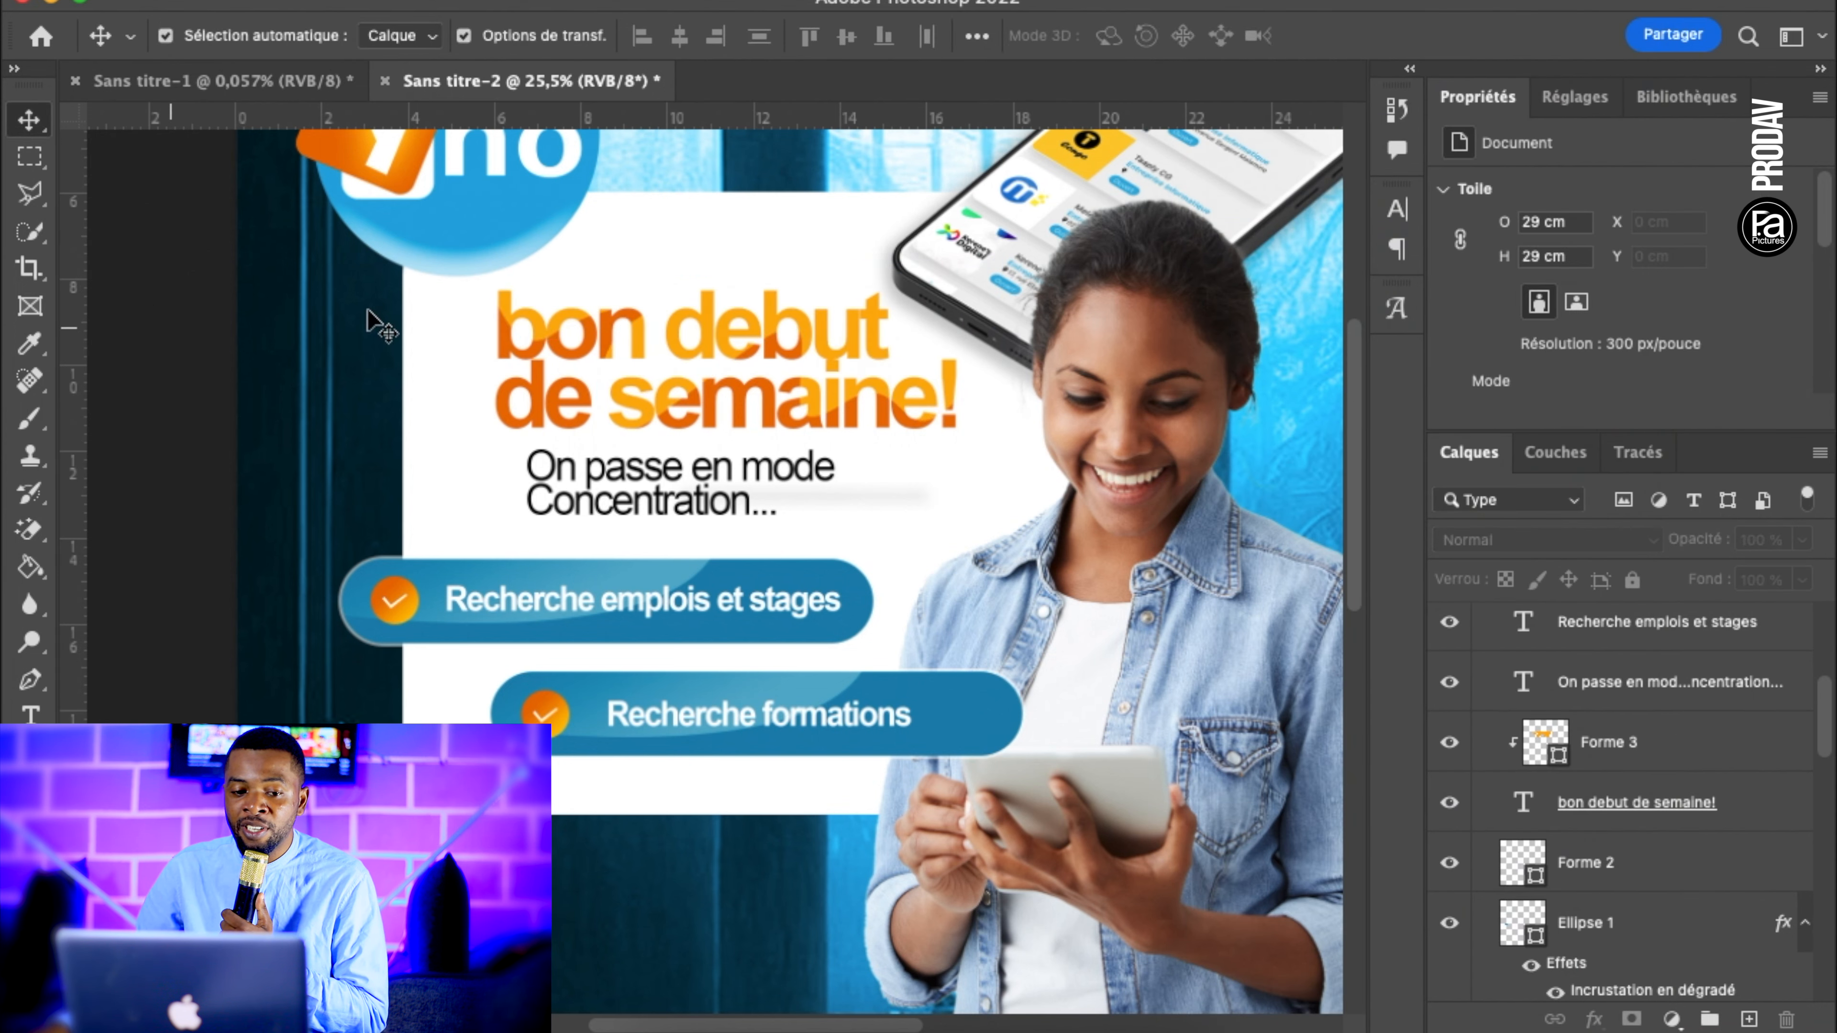
- Lower the opacity of the clipped wavy shape on the heading to 71% and deselect it
click(840, 397)
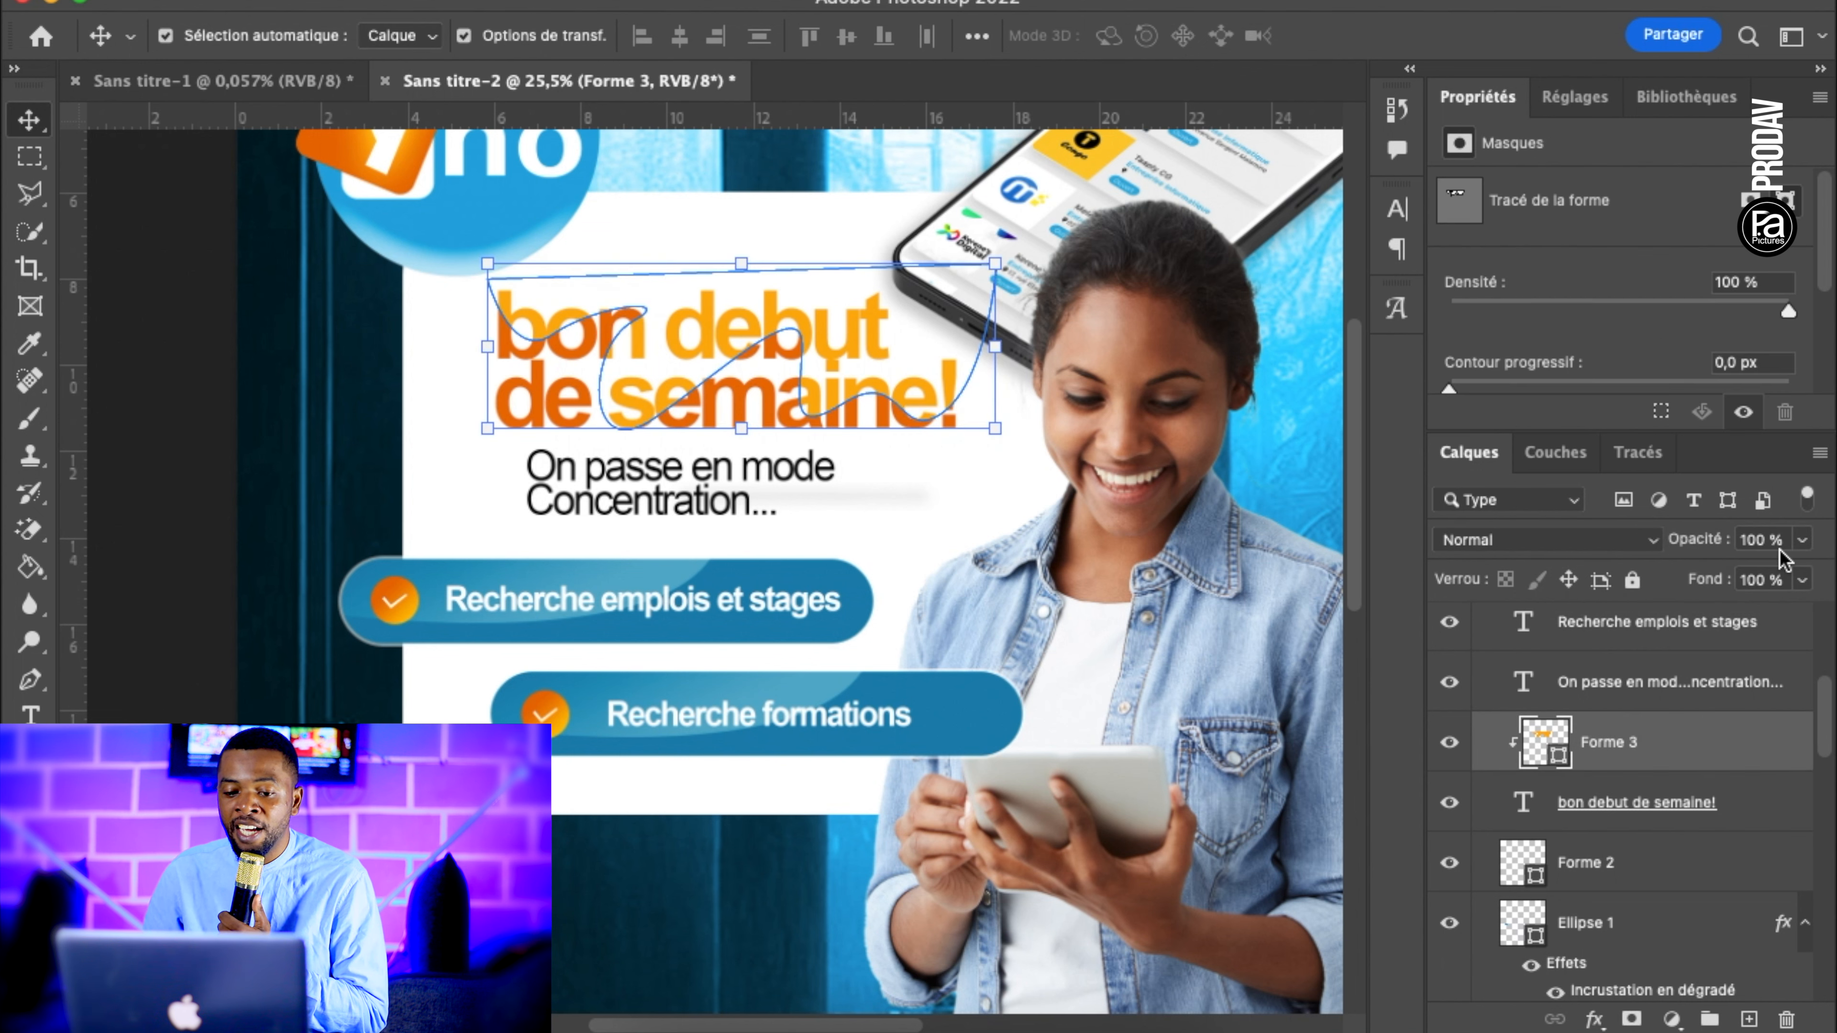
click(1803, 539)
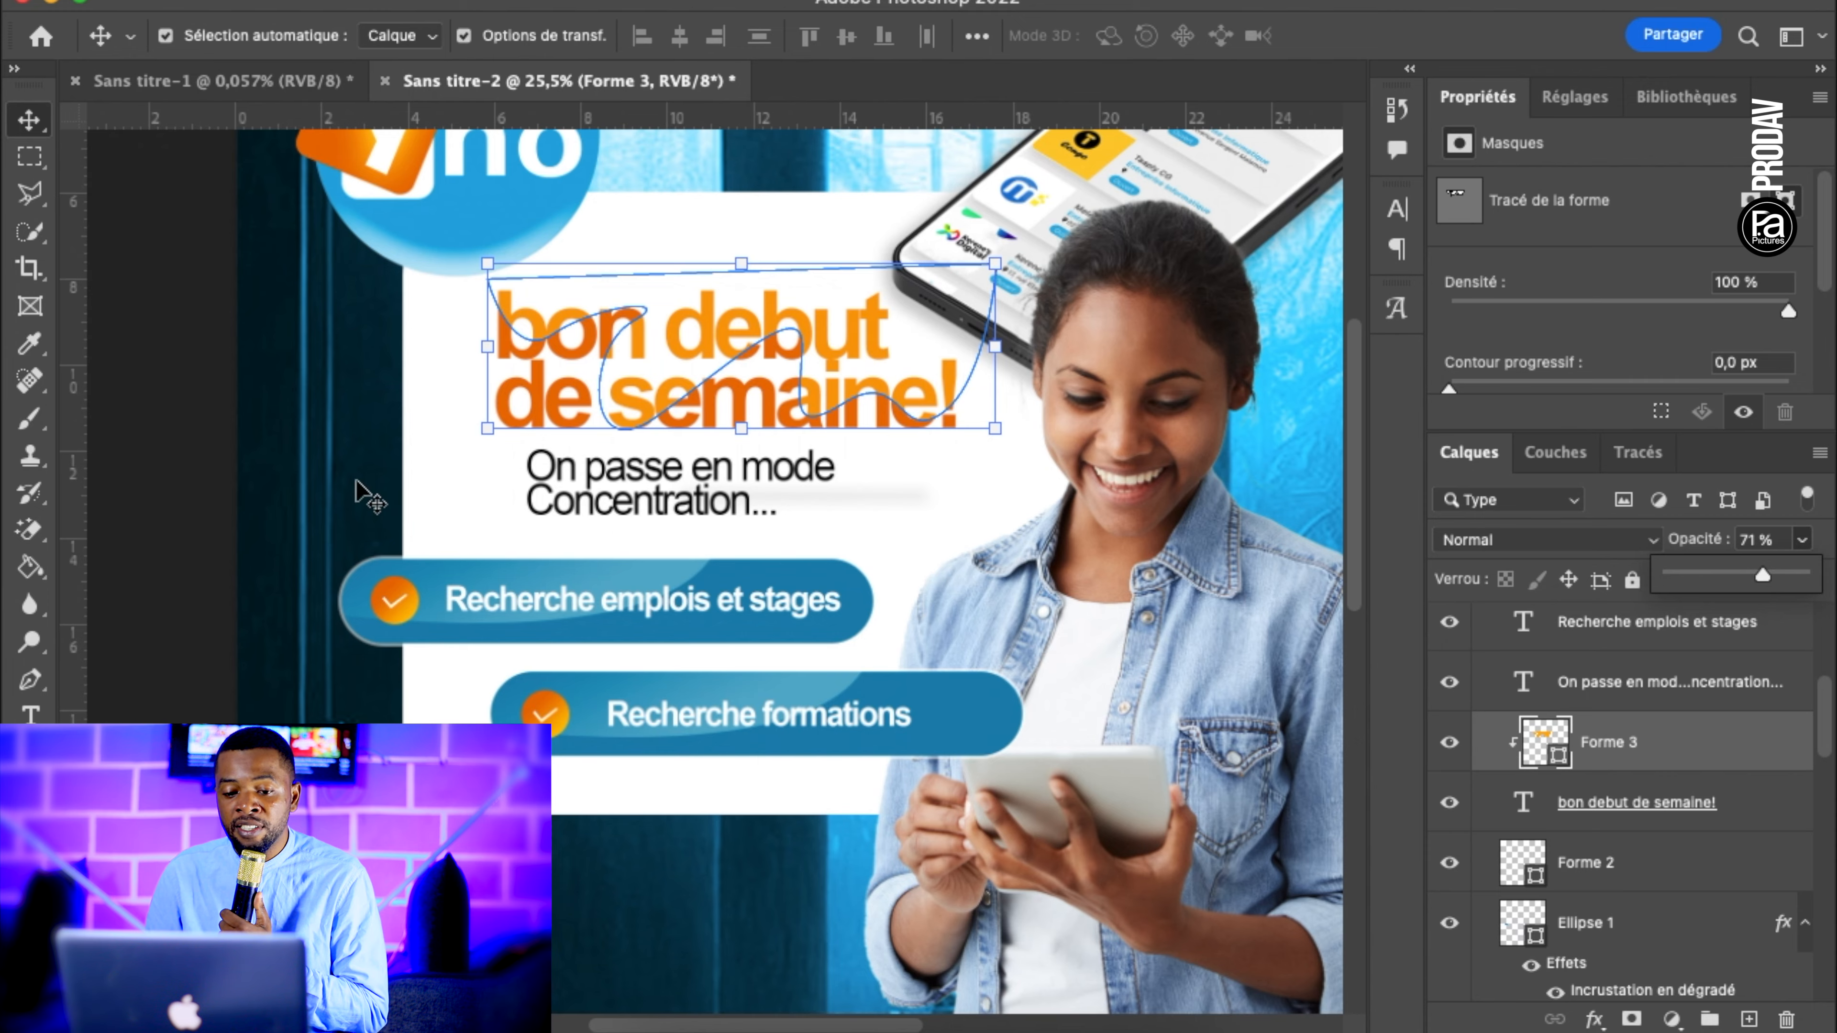
click(406, 499)
- Examine the two-tone heading up close and the composition of the whole poster
scroll(579, 499, down, 3)
scroll(745, 500, up, 1)
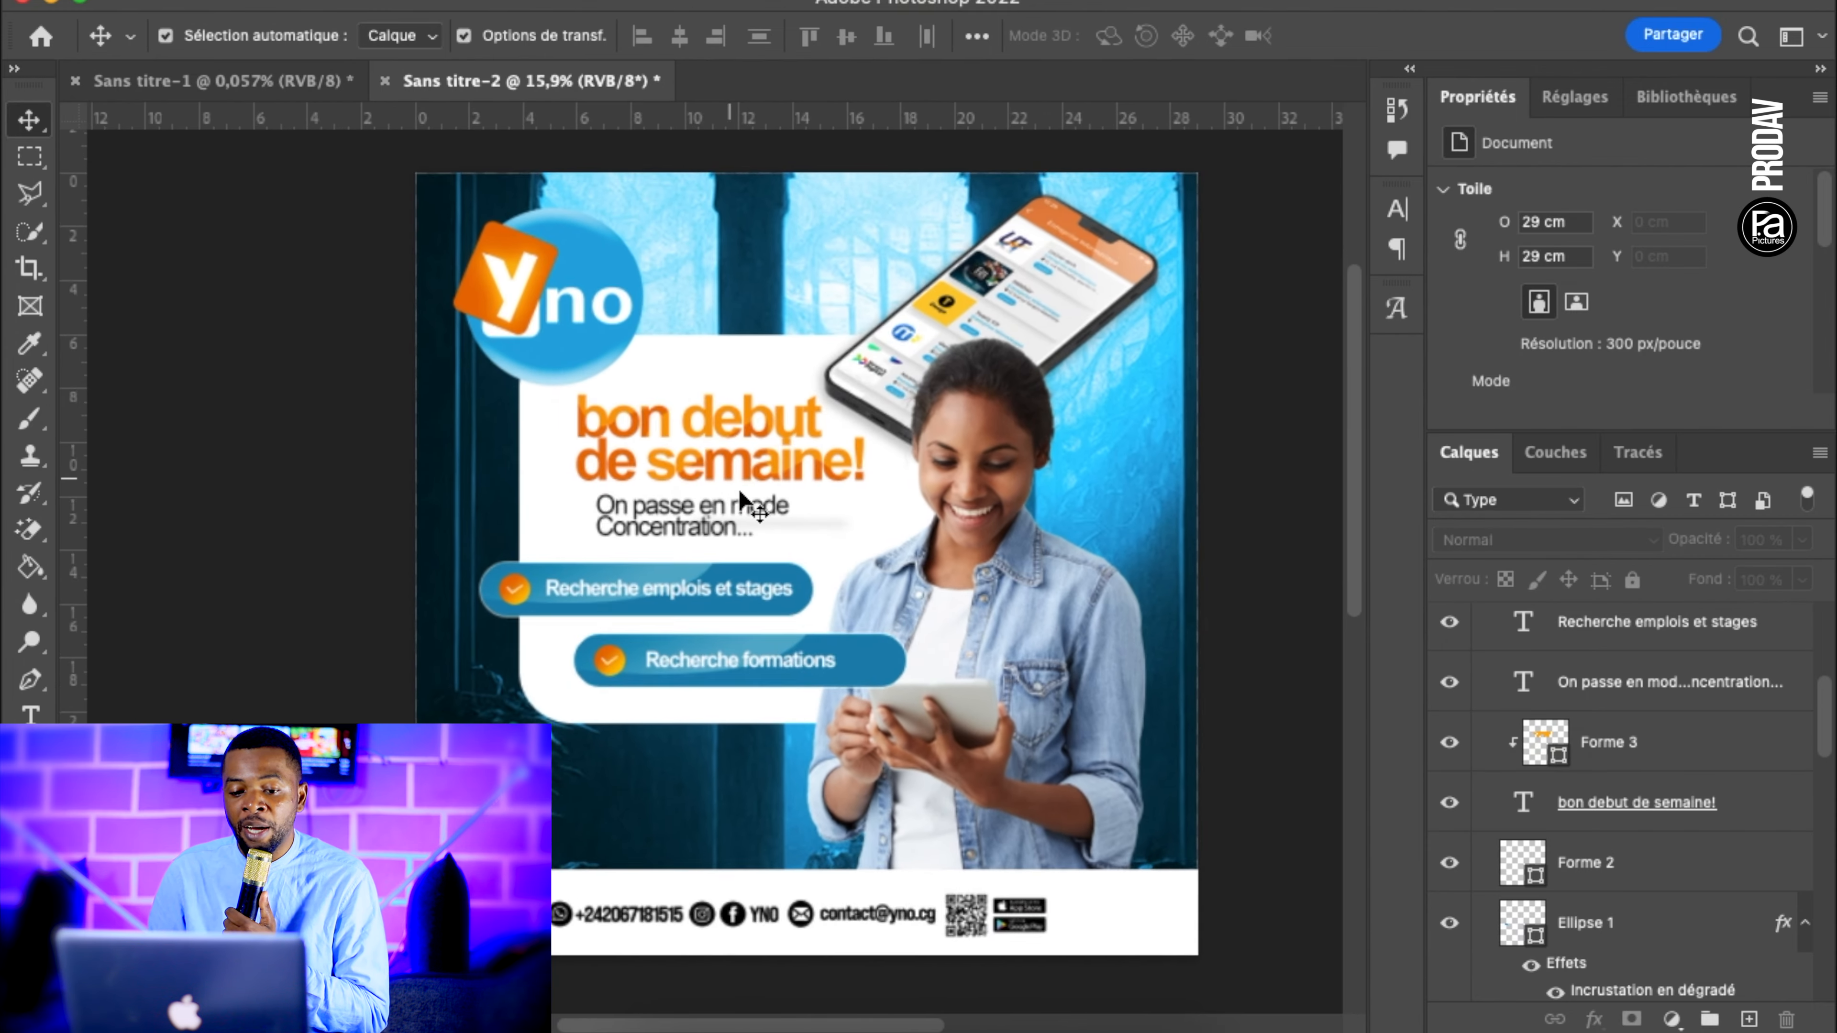
scroll(739, 494, up, 6)
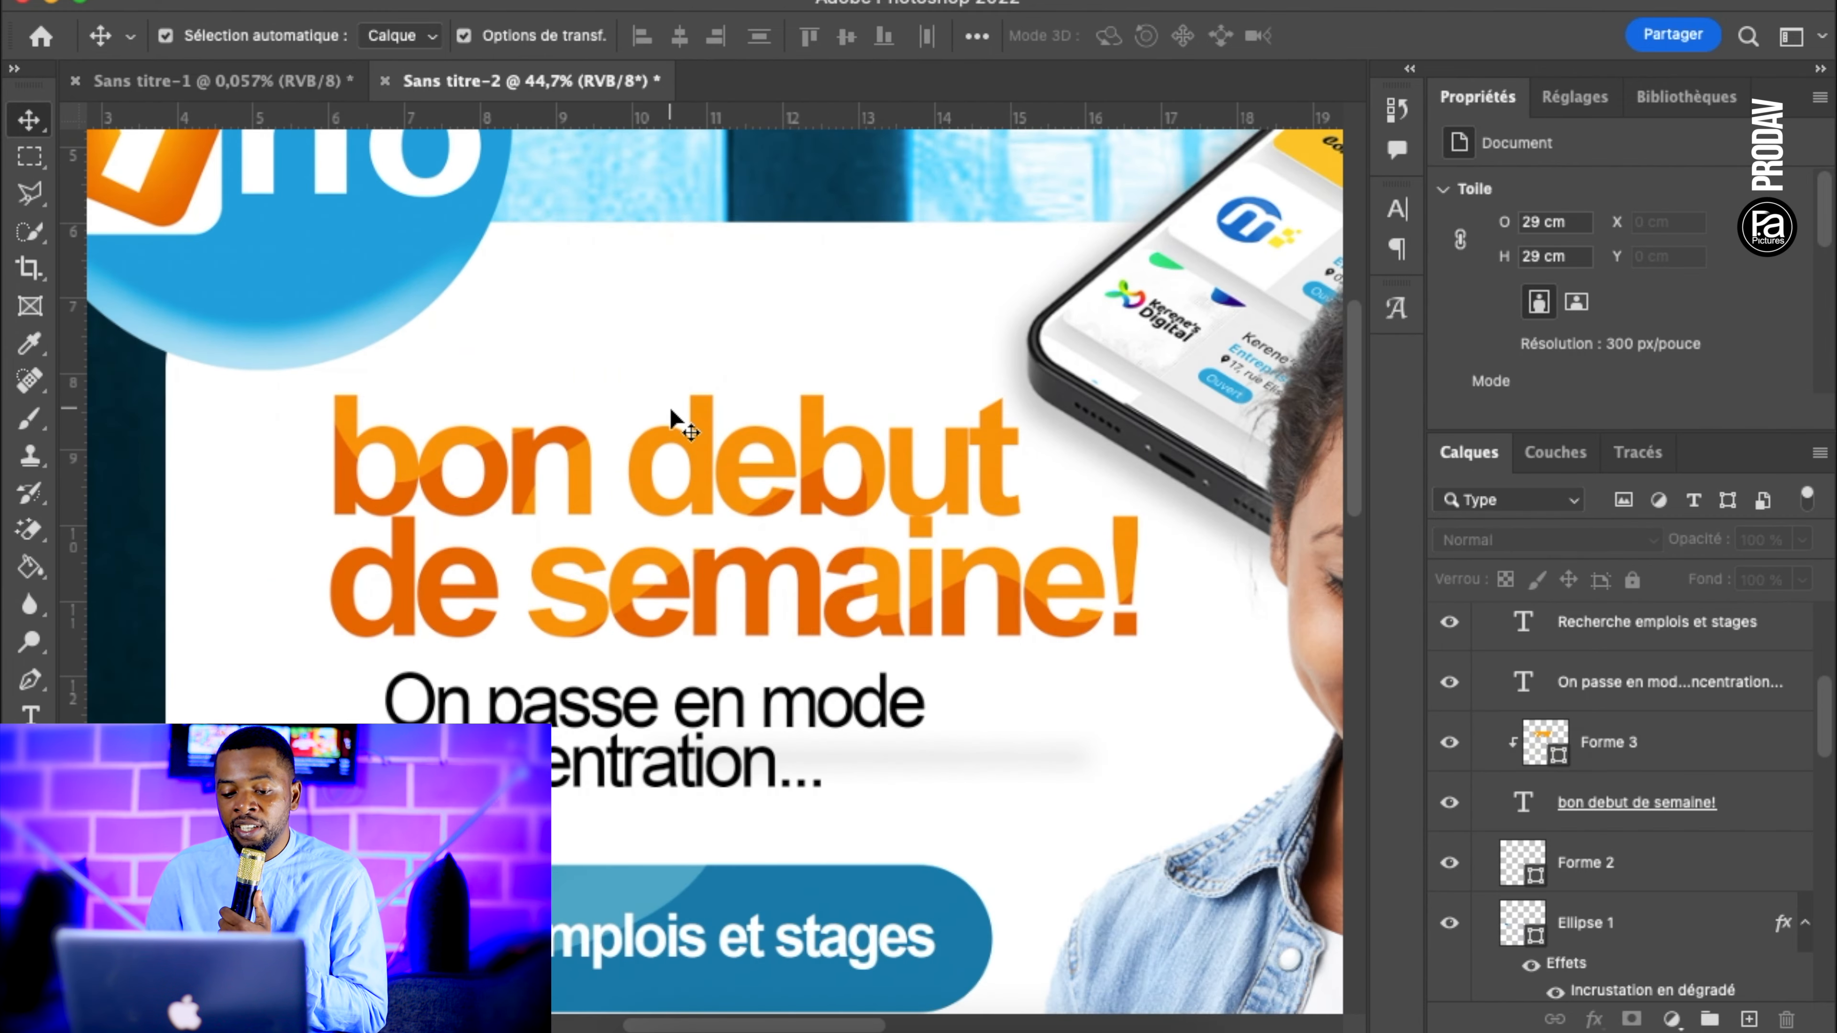
scroll(670, 408, up, 3)
scroll(670, 408, down, 2)
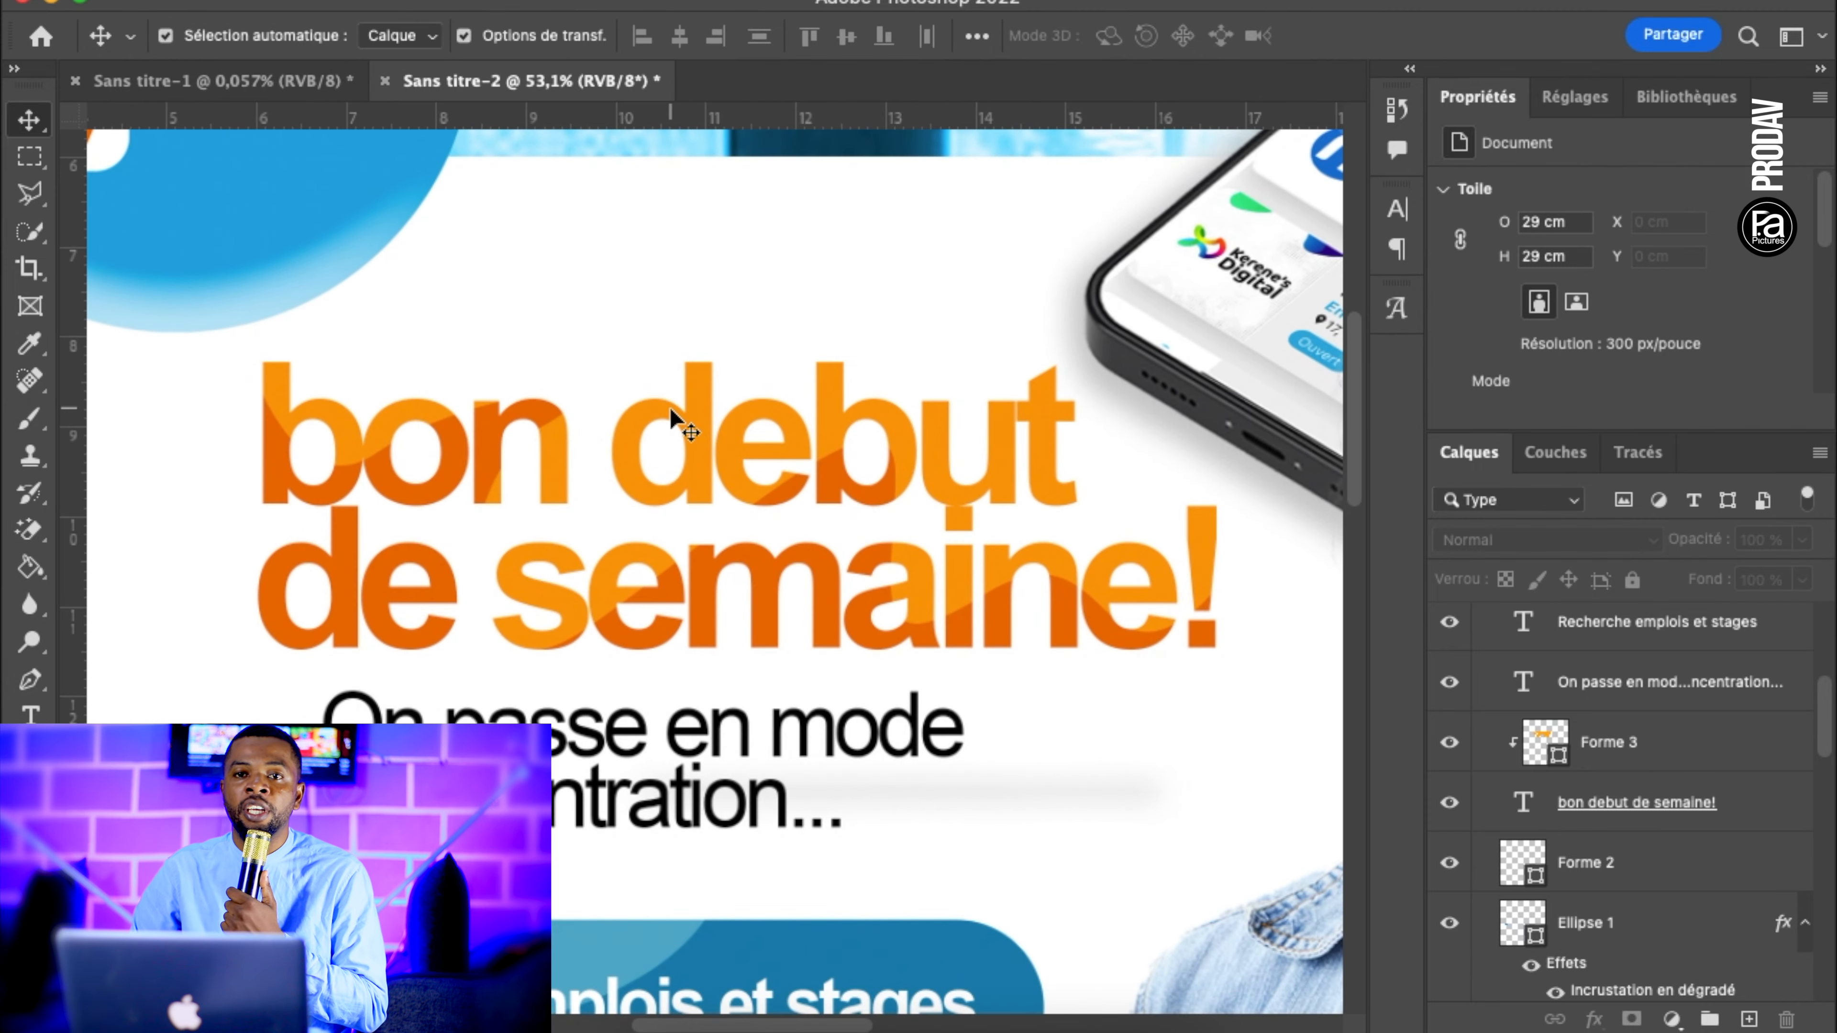
scroll(671, 408, down, 6)
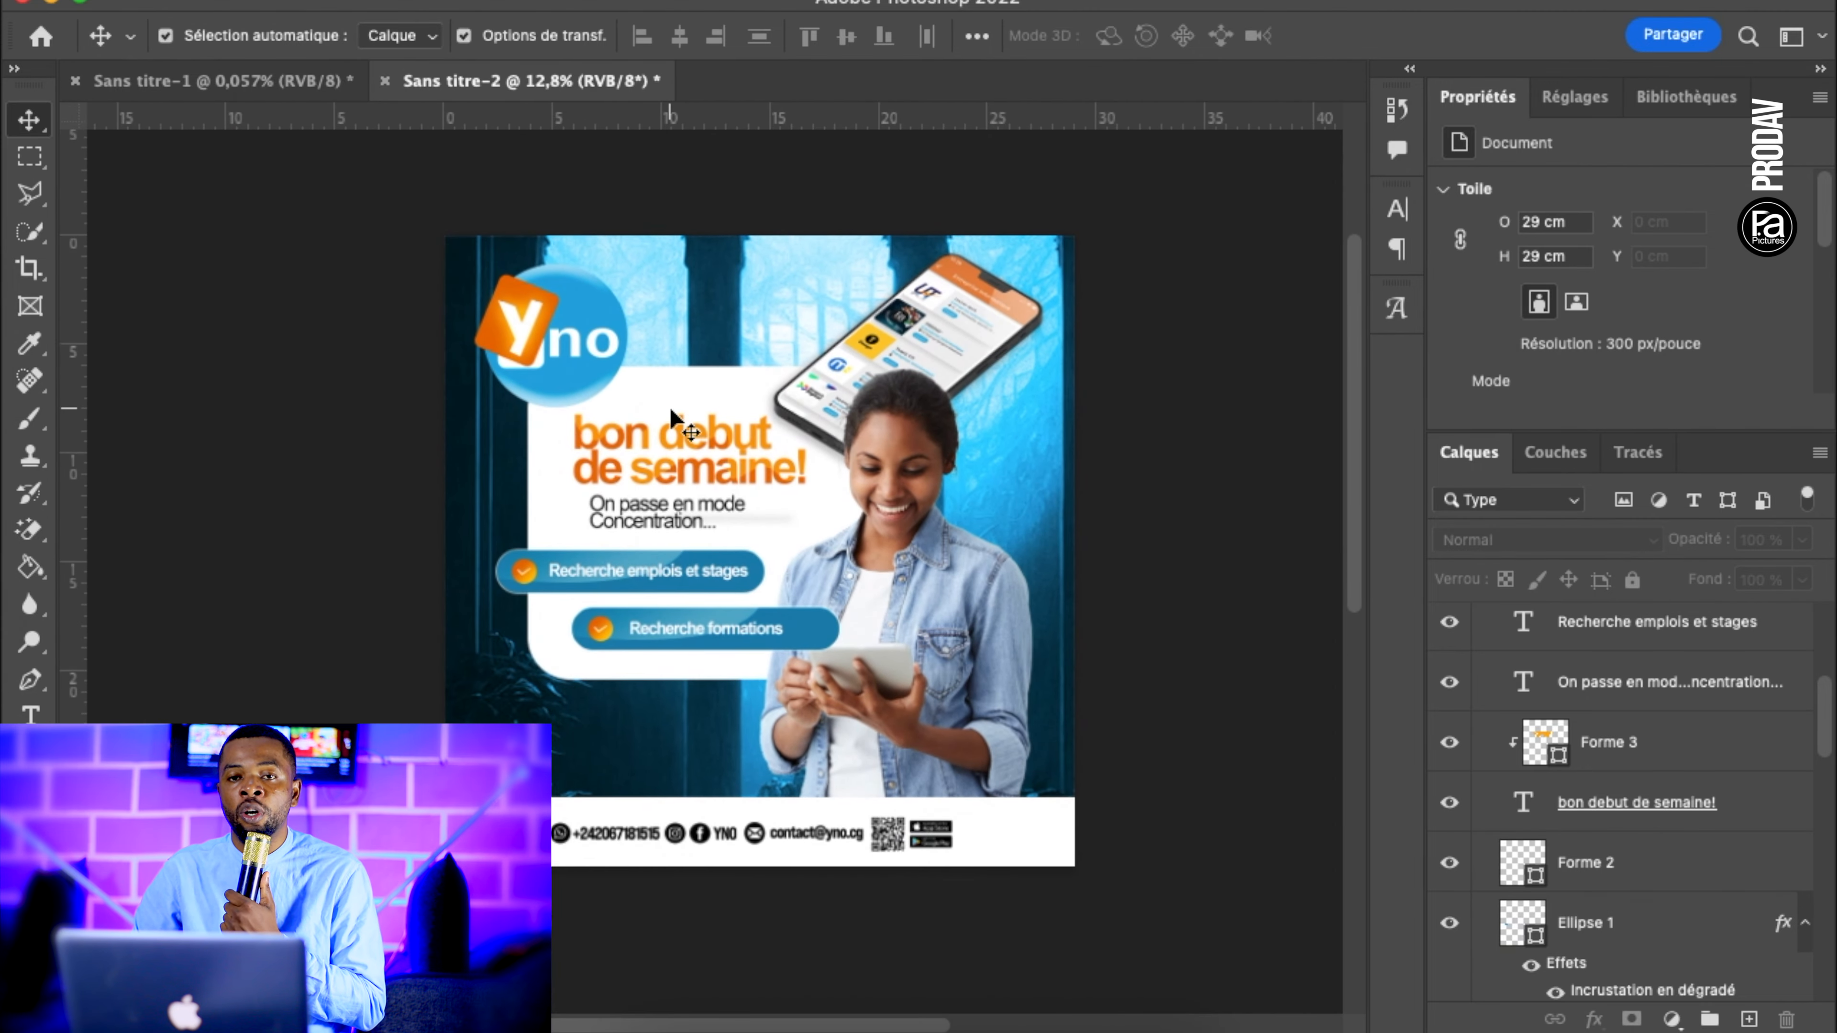
scroll(671, 408, up, 2)
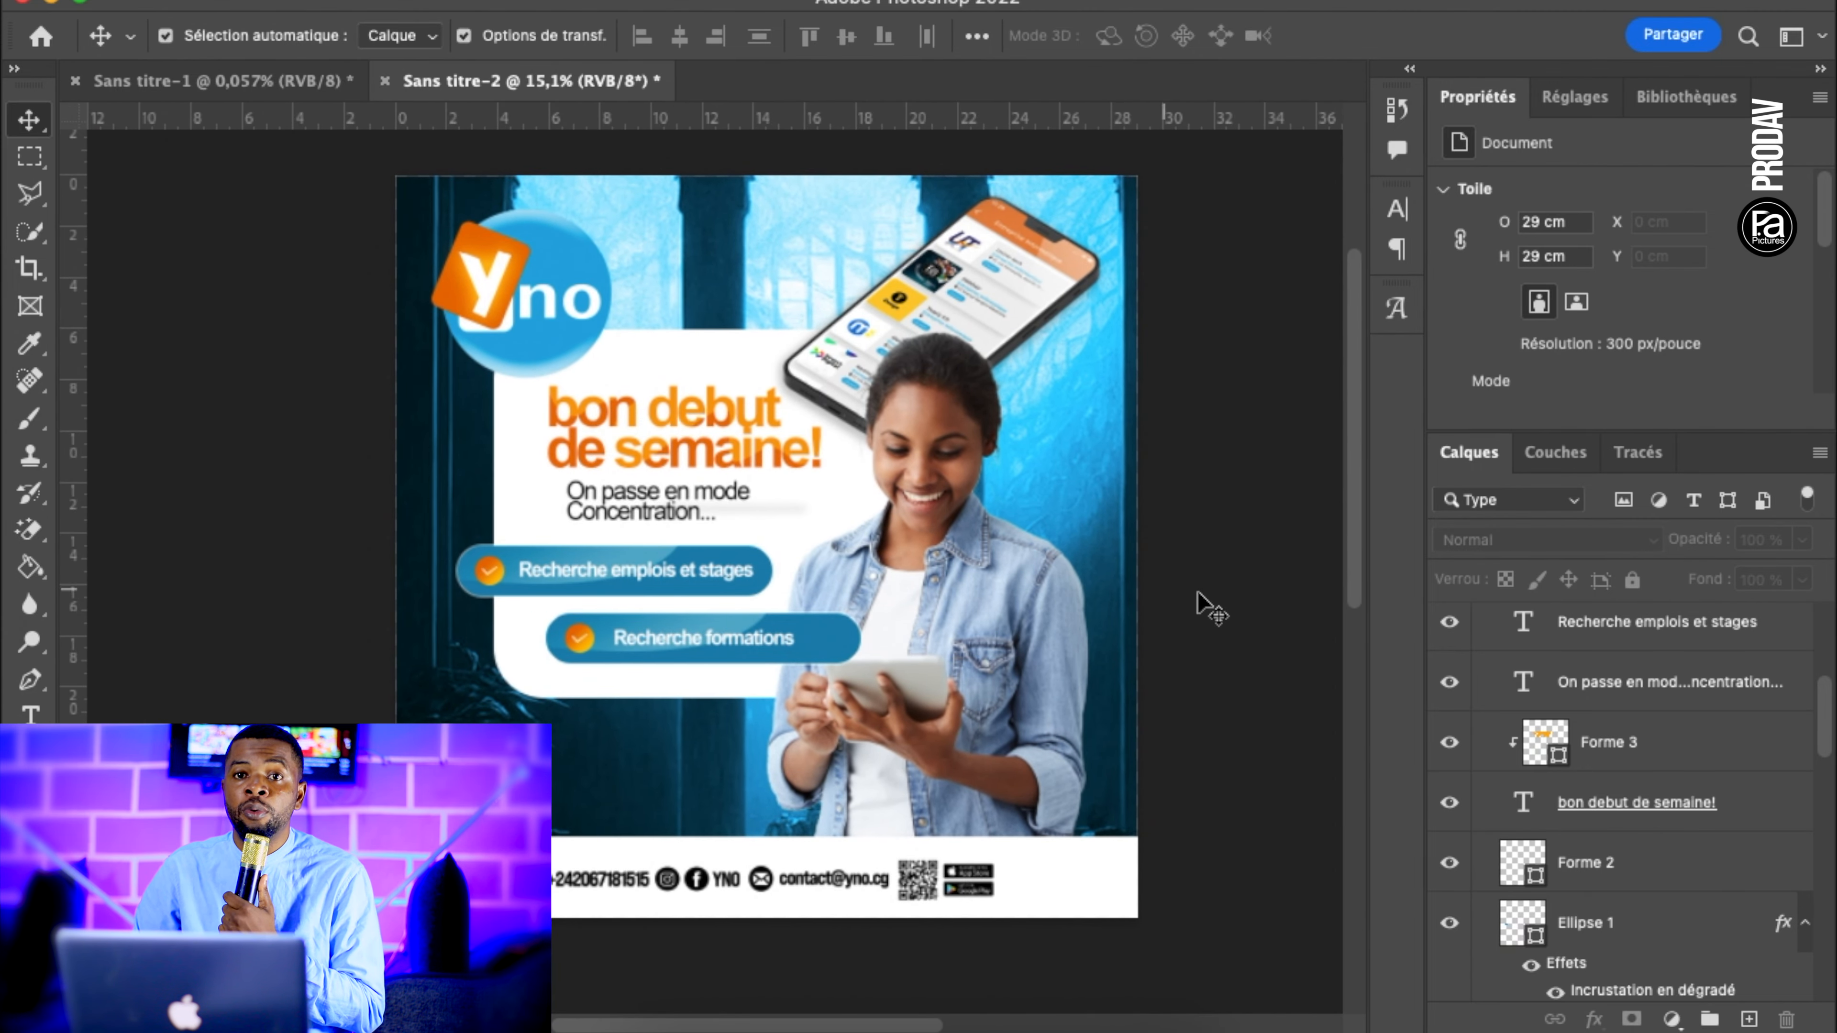